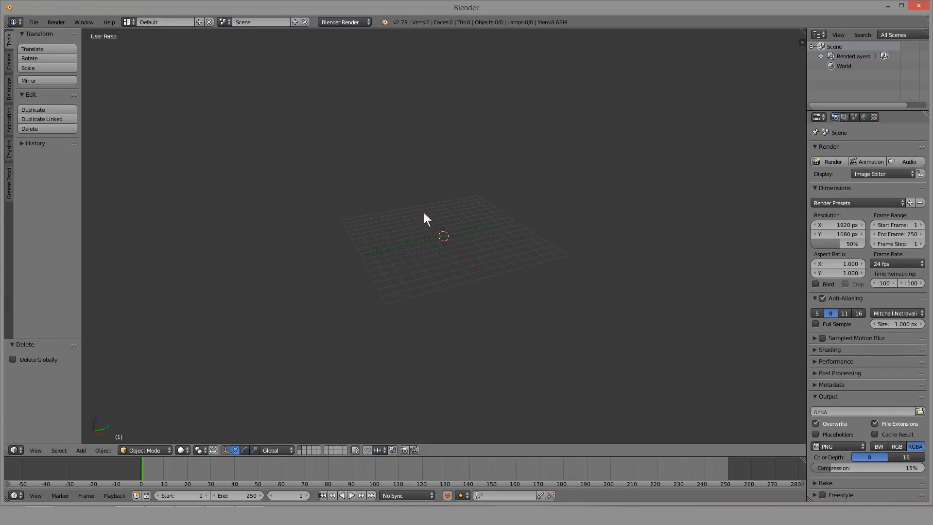
Step: Switch the screen layout to Video Editing
left_click(133, 22)
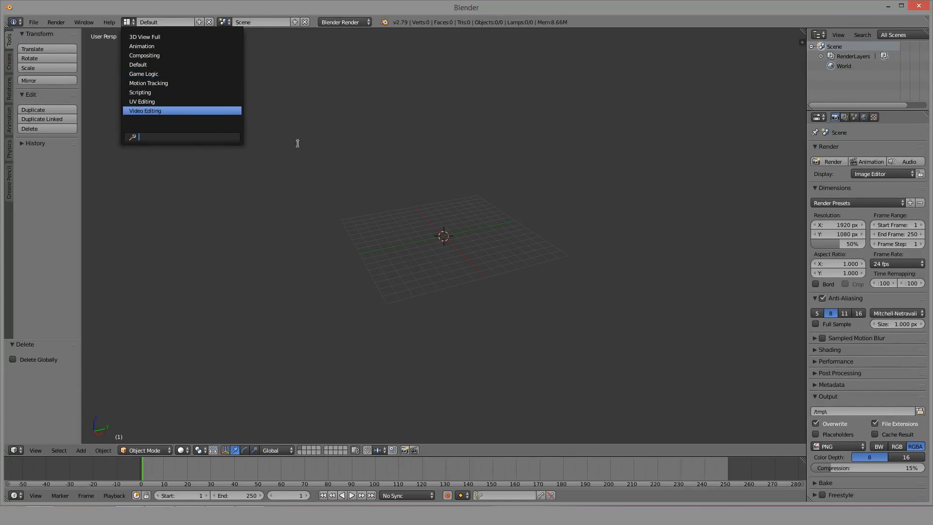
left_click(142, 111)
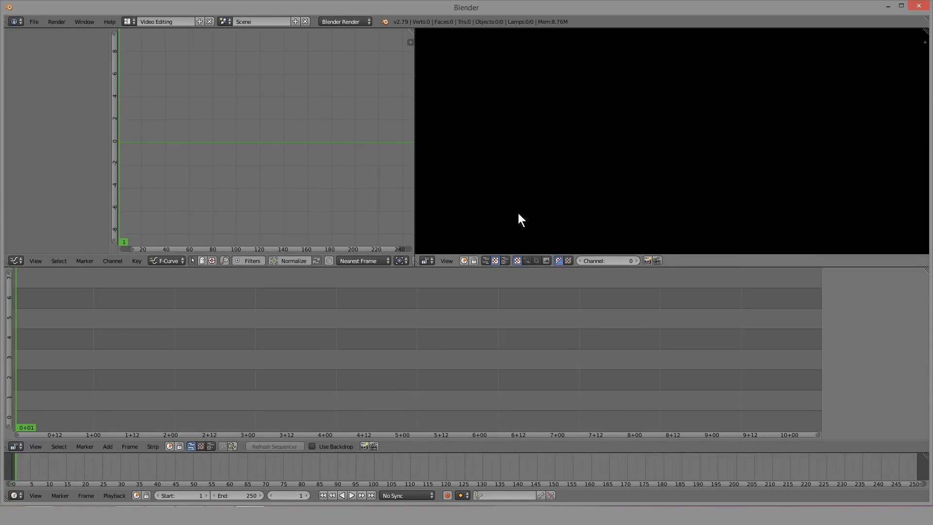
Step: Cycle the sequencer preview area through the combined and sequencer-only views, and return it to preview-only
left_click(428, 260)
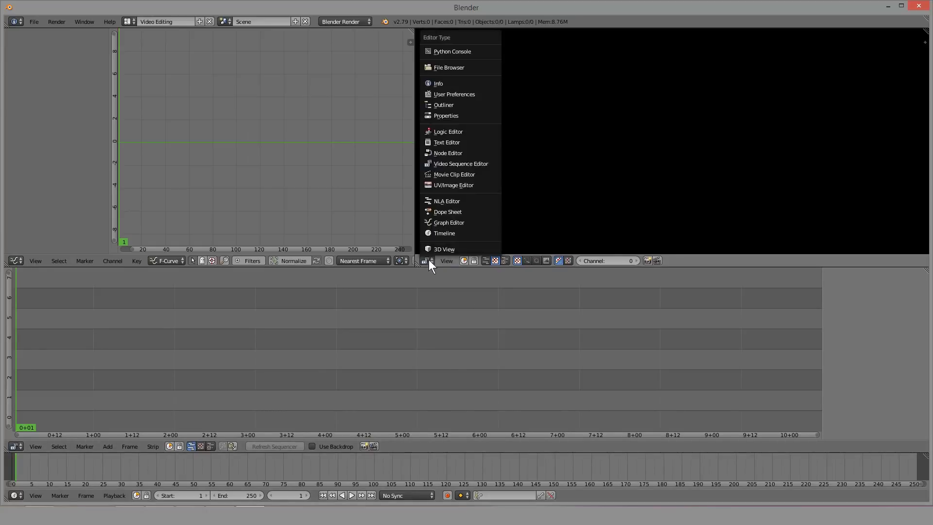
left_click(476, 163)
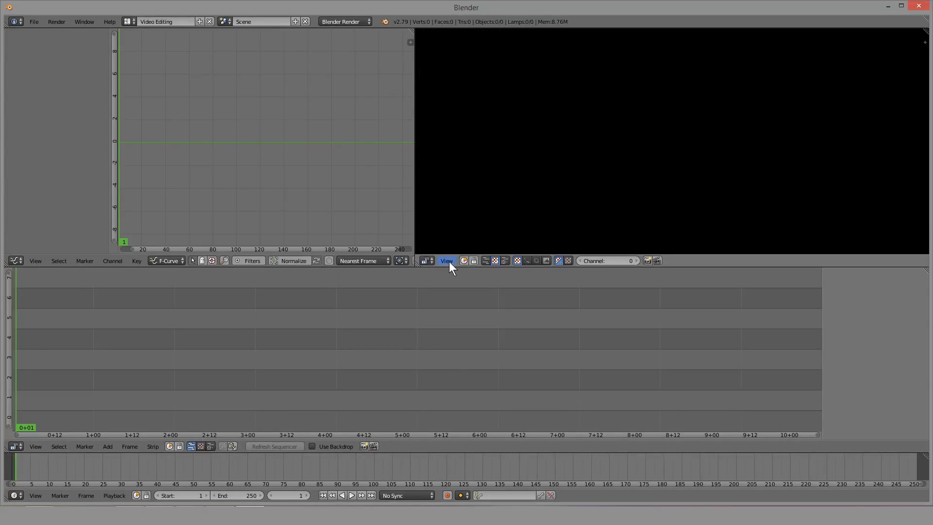
left_click(505, 260)
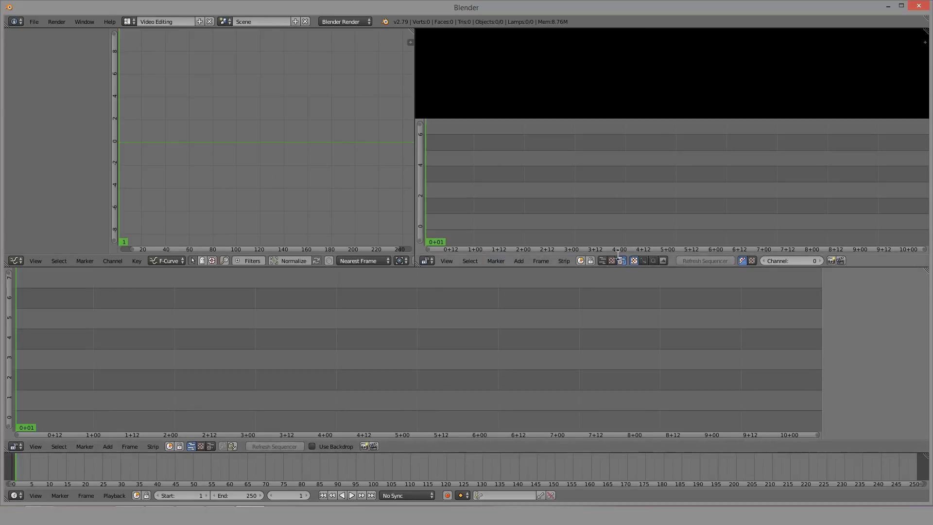
left_click(603, 260)
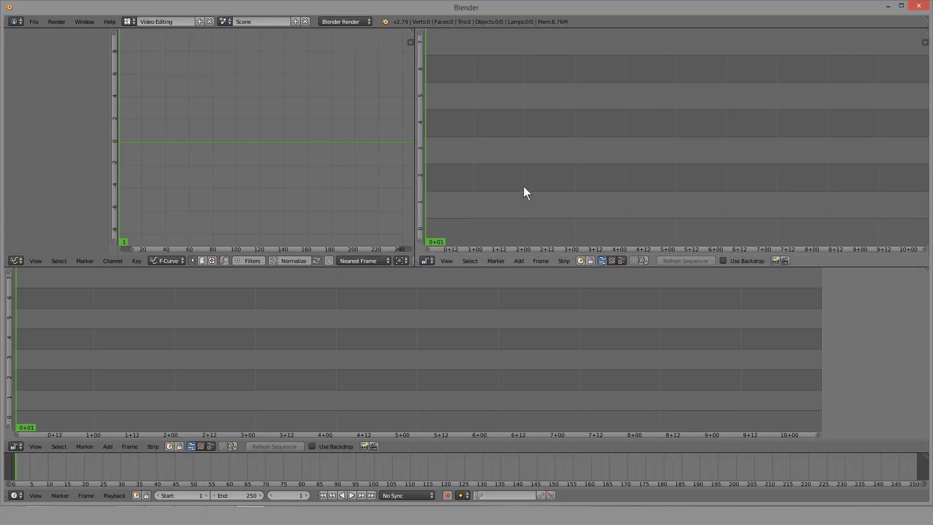
left_click(611, 261)
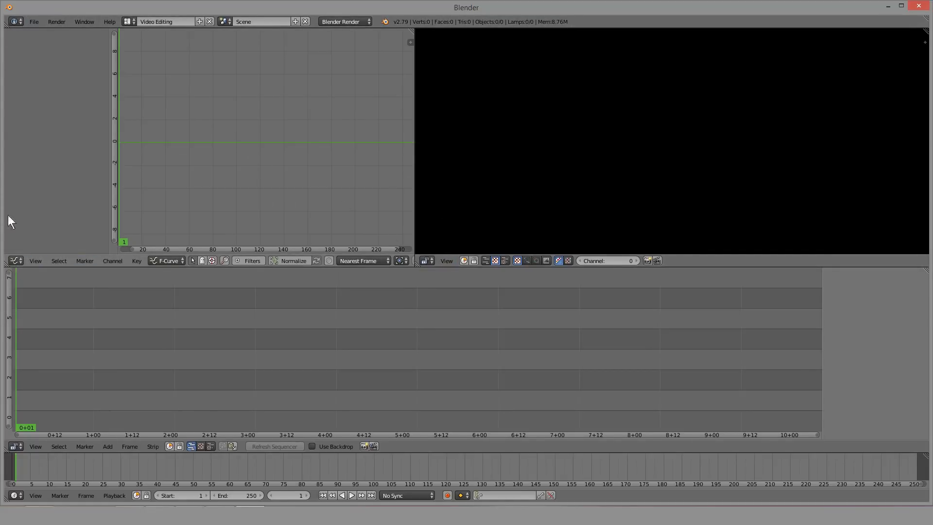
left_click(10, 16)
key("Escape")
left_click(15, 261)
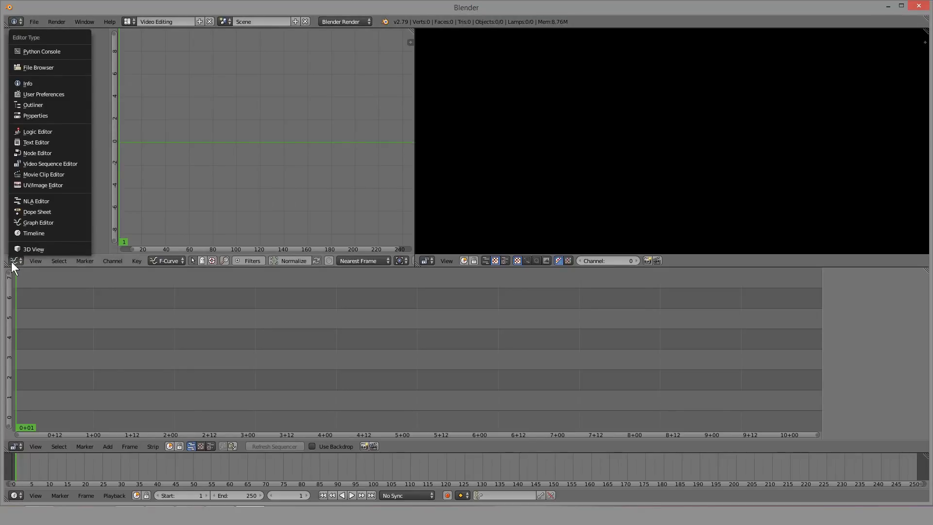
left_click(432, 263)
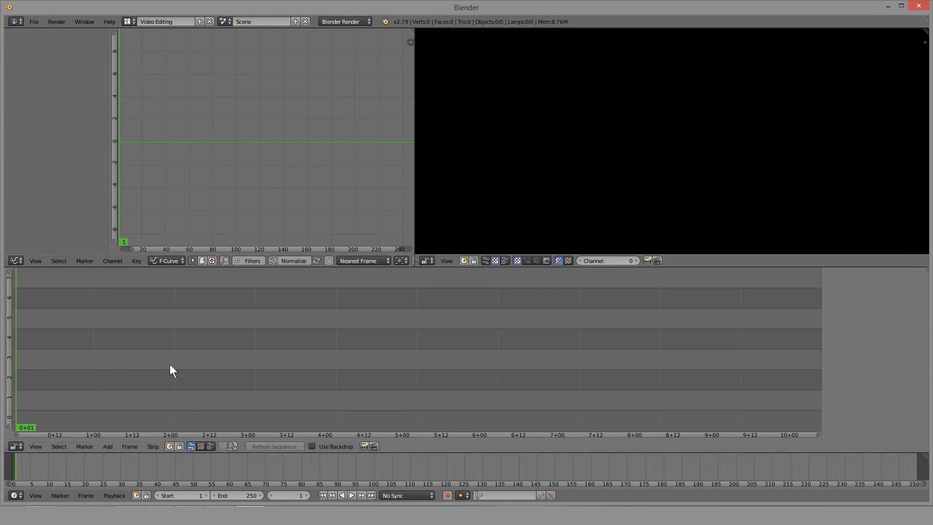
left_click(12, 445)
left_click(15, 493)
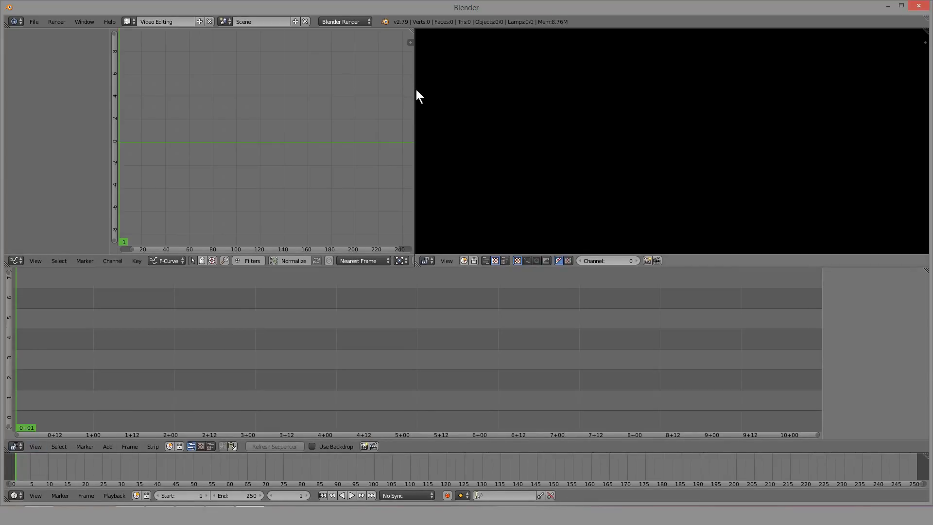
Step: Widen the preview area, and expand the Info editor to expose its command log before collapsing it to the header
left_click_drag(414, 81, 322, 82)
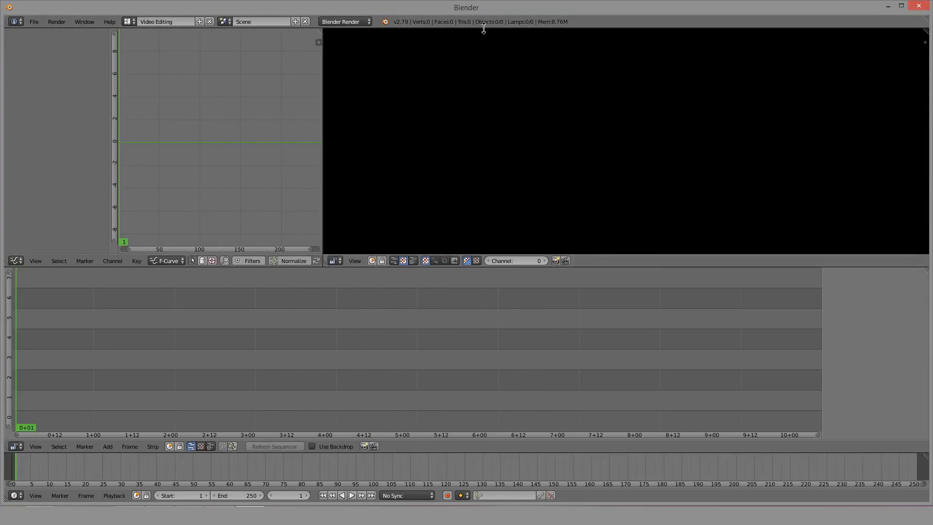
left_click_drag(484, 28, 458, 87)
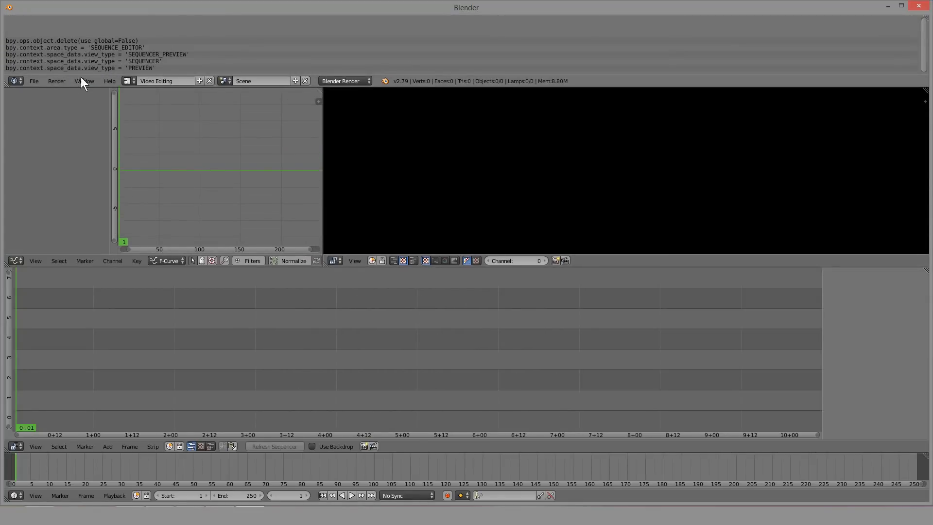
left_click(35, 83)
left_click(29, 84)
left_click(28, 84)
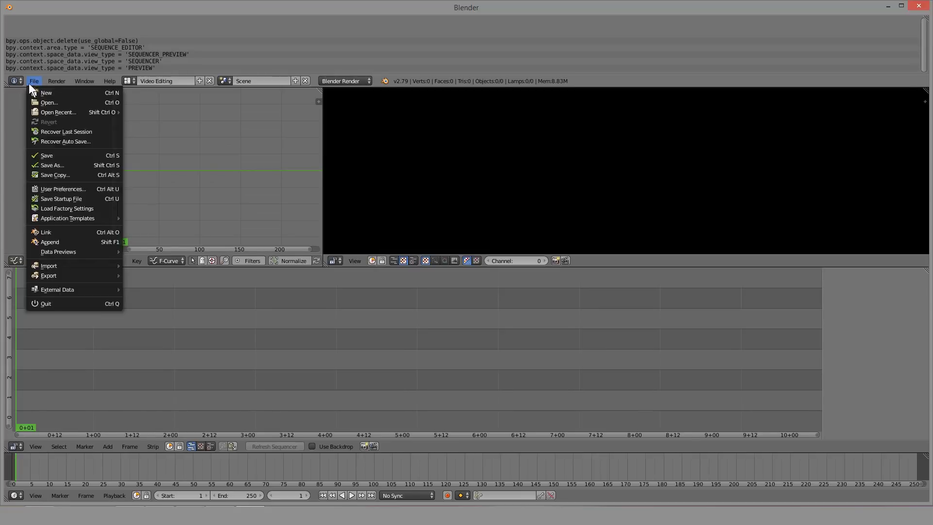
left_click(29, 83)
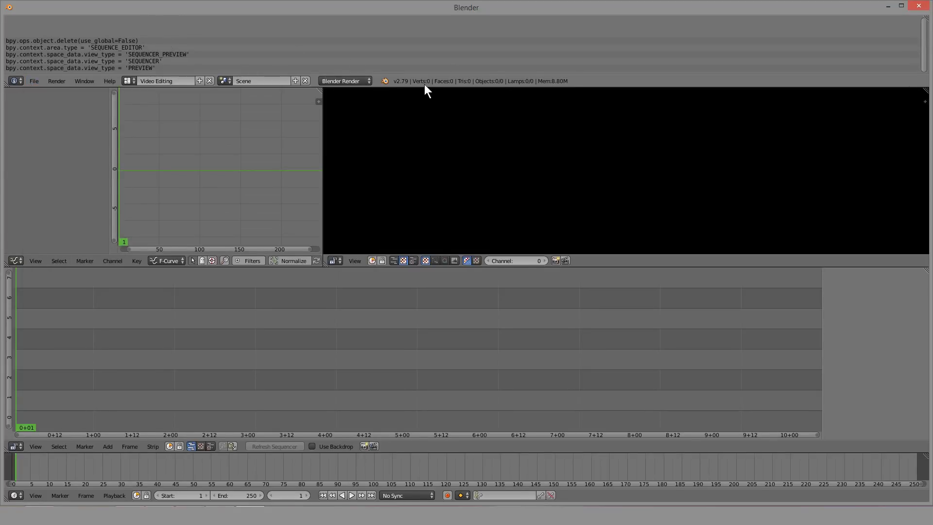
left_click_drag(424, 87, 423, 28)
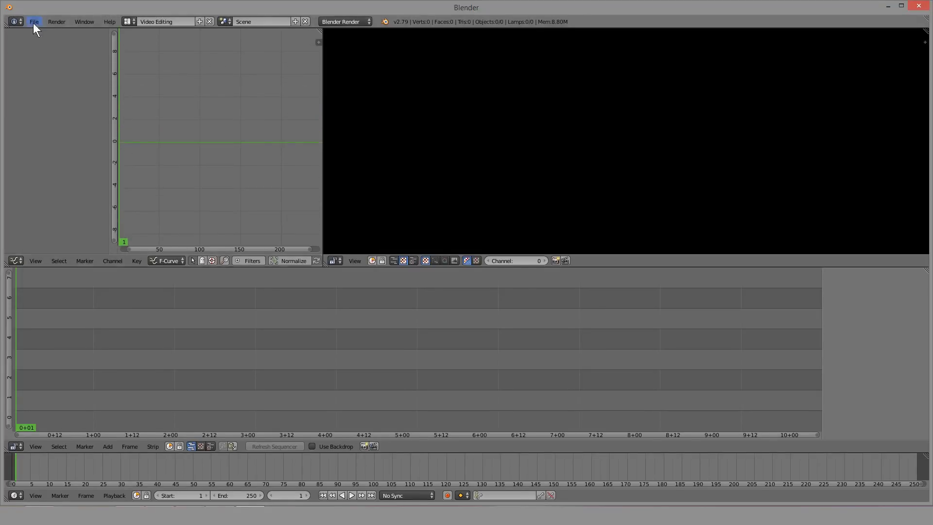
Step: Widen the Graph Editor area until it fills about half of the window width
left_click(16, 21)
left_click(18, 199)
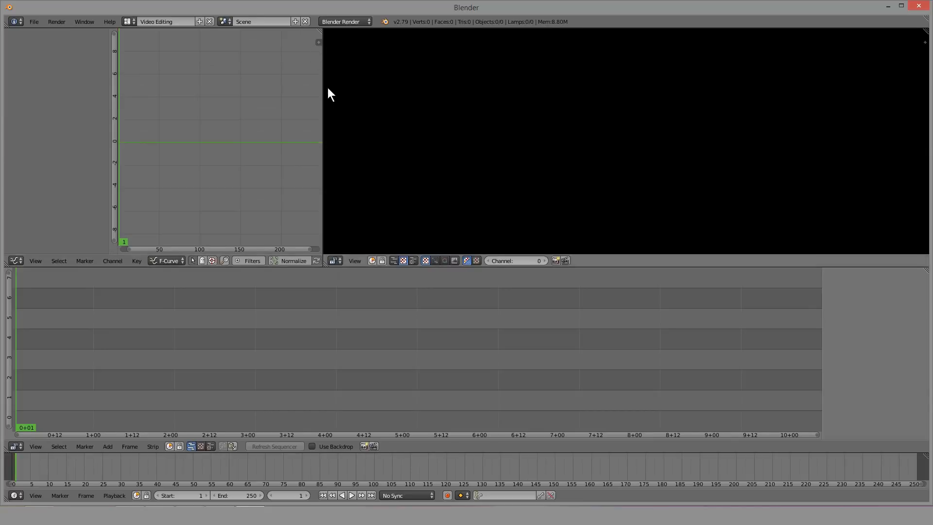
left_click_drag(323, 88, 484, 88)
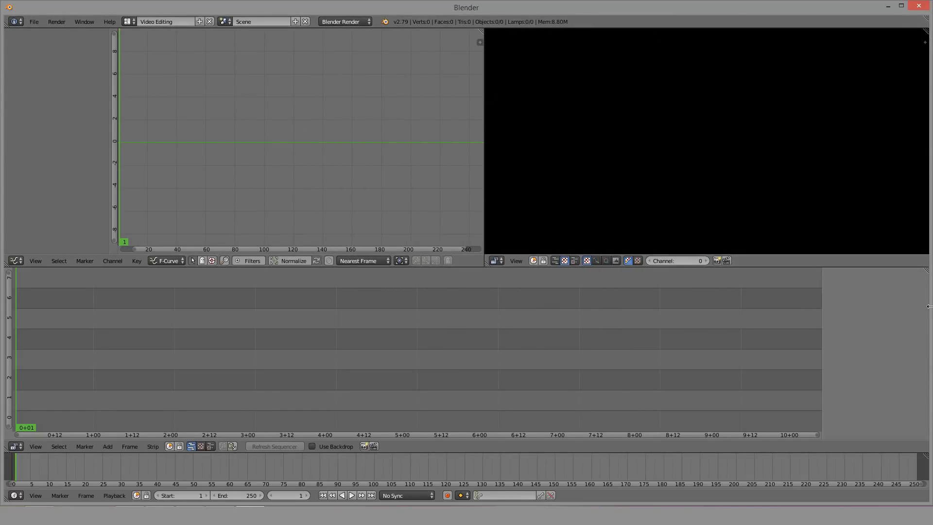
Step: Split the Graph Editor into three side-by-side areas and join them back into a single area
left_click_drag(480, 30, 295, 32)
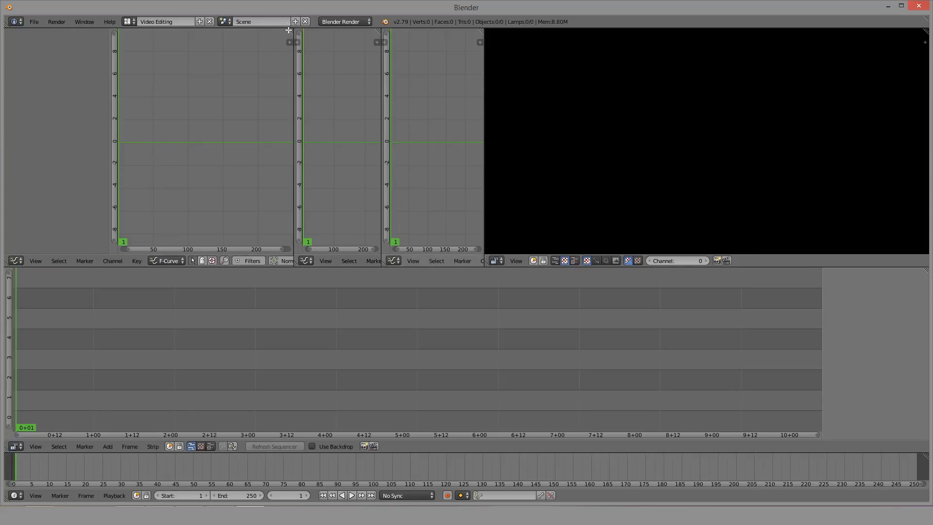
left_click_drag(293, 31, 299, 31)
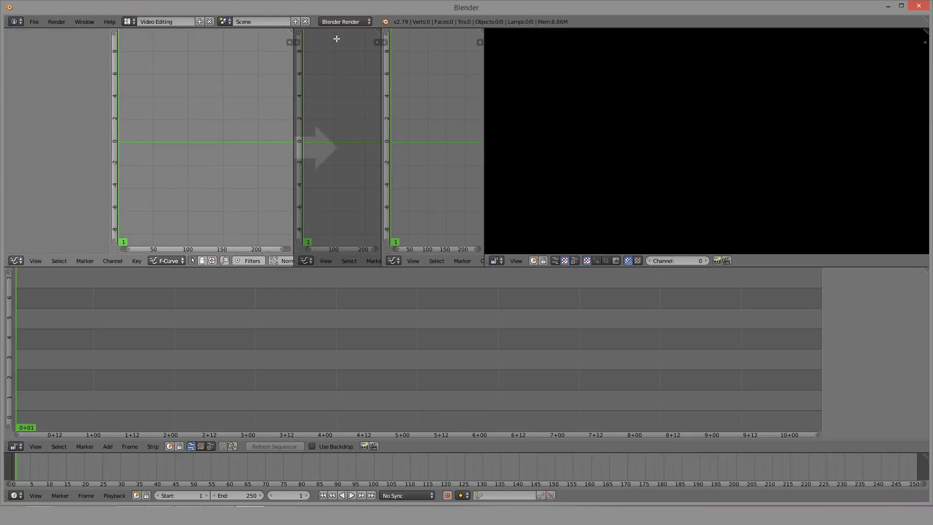
left_click_drag(315, 118, 340, 140)
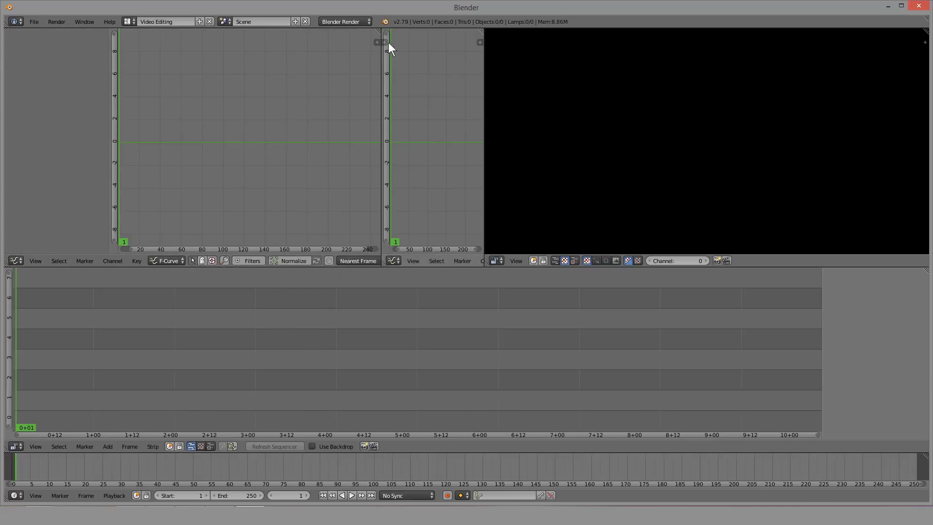
left_click_drag(379, 31, 405, 30)
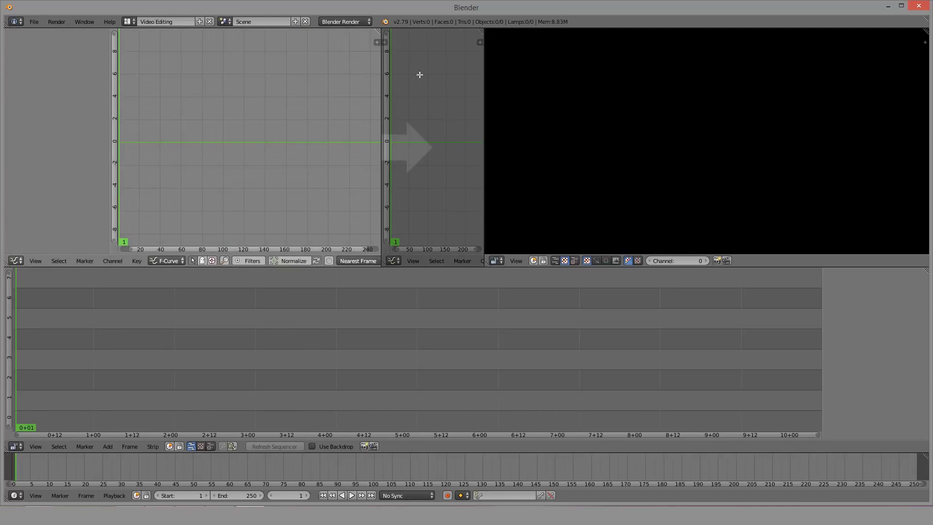
left_click_drag(445, 126, 380, 126)
left_click_drag(393, 176, 381, 340)
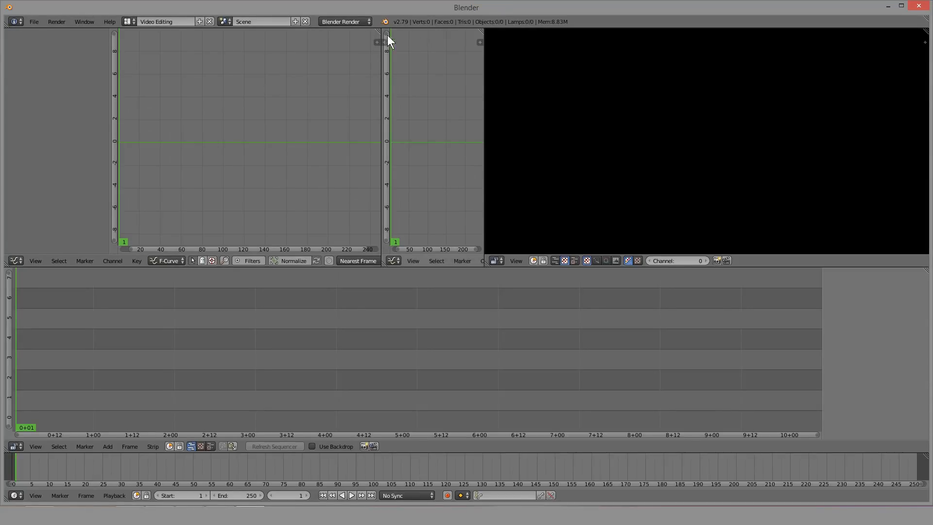
left_click_drag(378, 31, 452, 44)
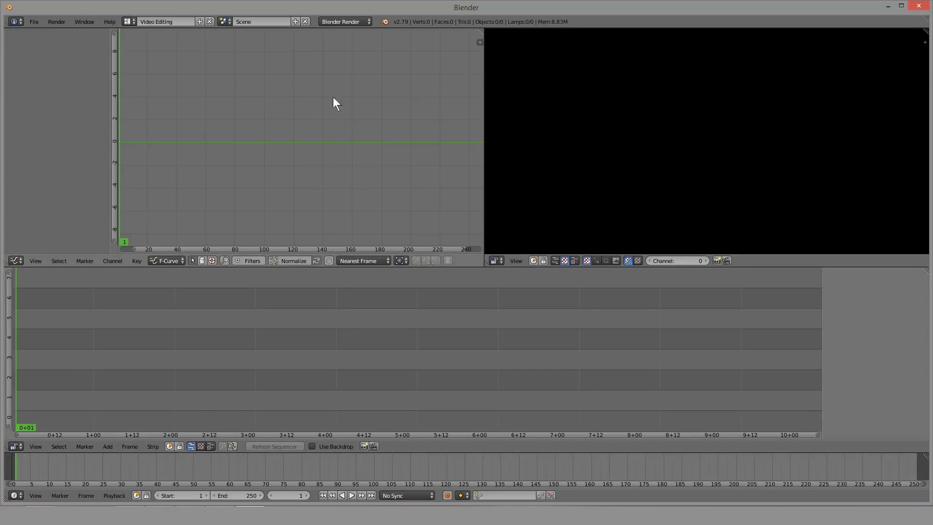
Step: Change the Graph Editor area to the Properties editor and narrow that area slightly
left_click(17, 261)
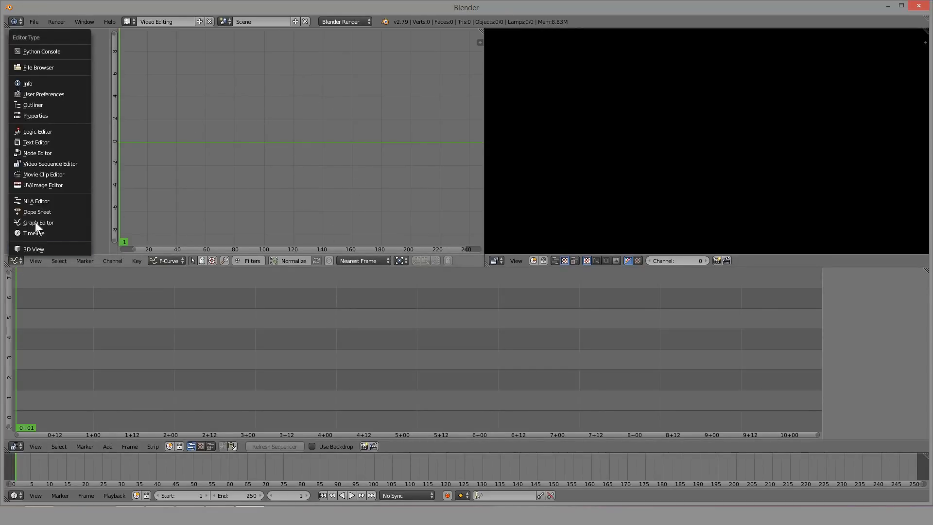
left_click(37, 115)
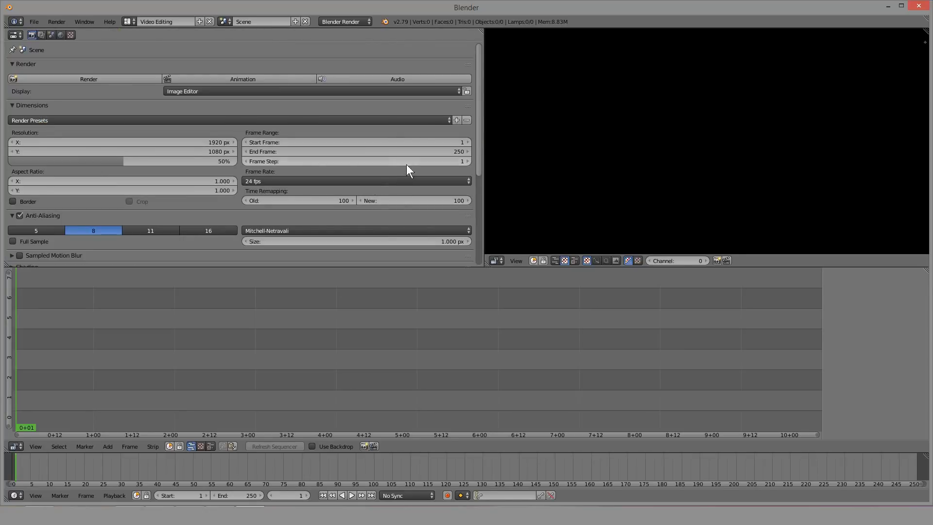
left_click(215, 88)
left_click(216, 89)
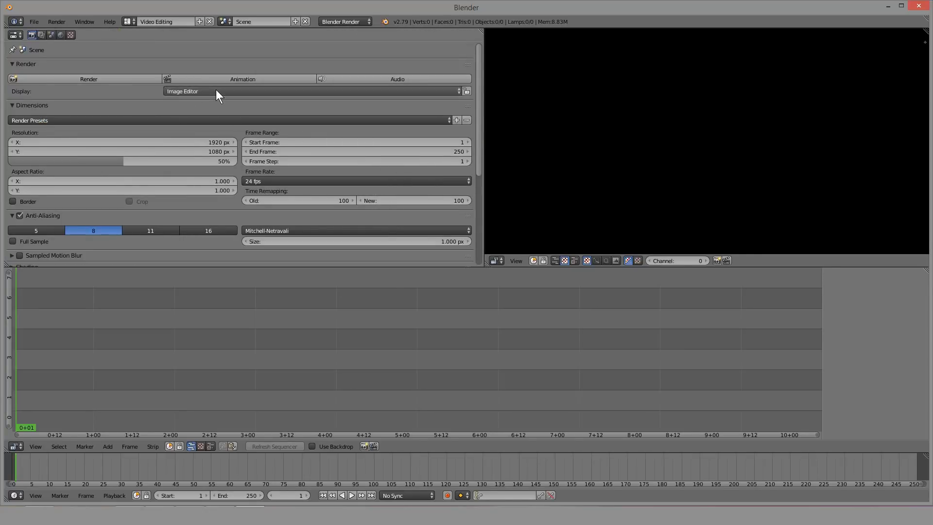
left_click(266, 91)
left_click(265, 92)
left_click_drag(479, 81, 467, 61)
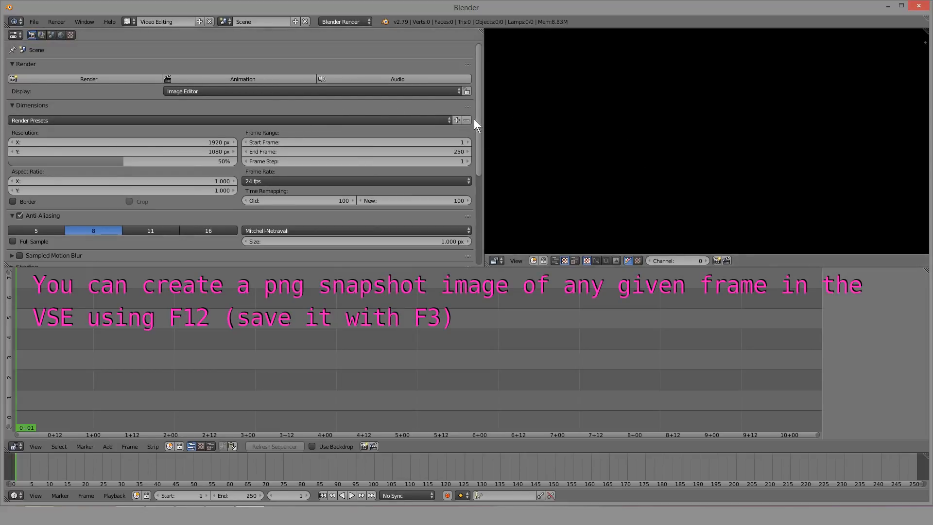
left_click_drag(483, 126, 472, 126)
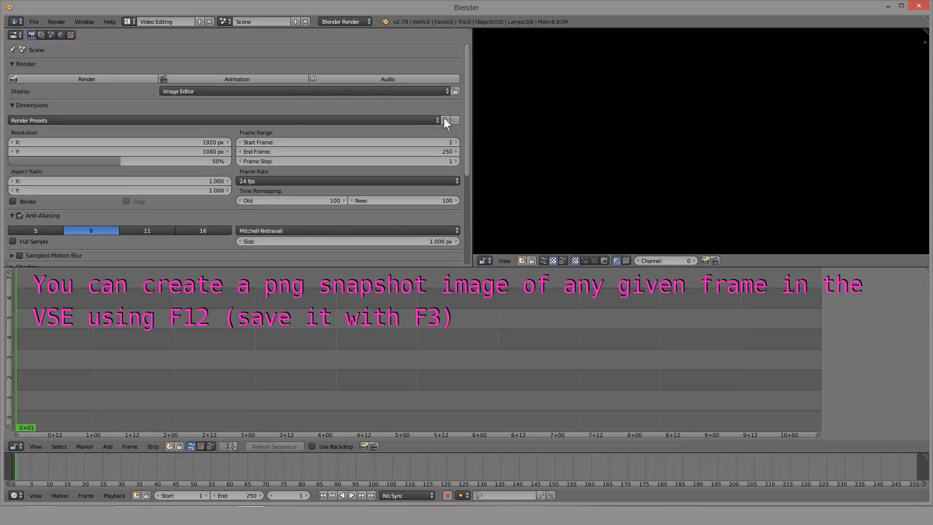
Step: Review the available render display modes, keeping Image Editor selected
left_click(324, 92)
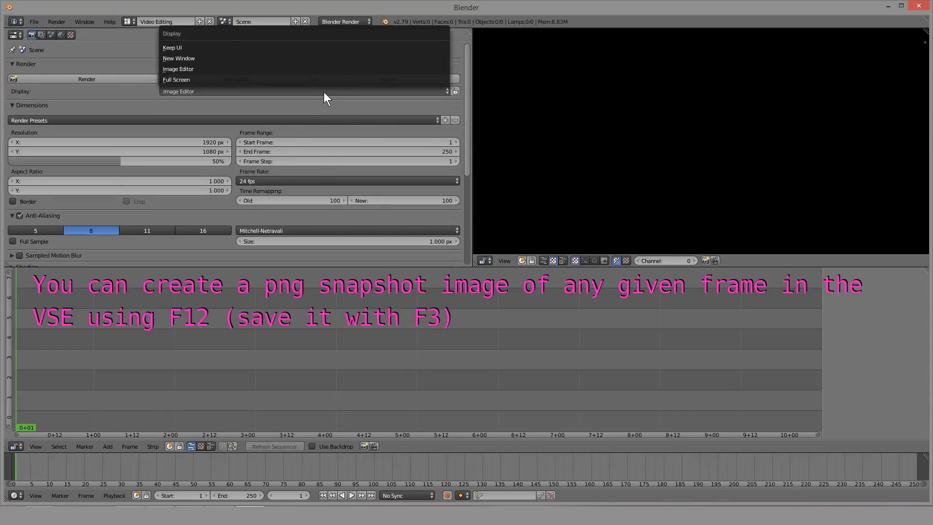
left_click(324, 92)
left_click(324, 92)
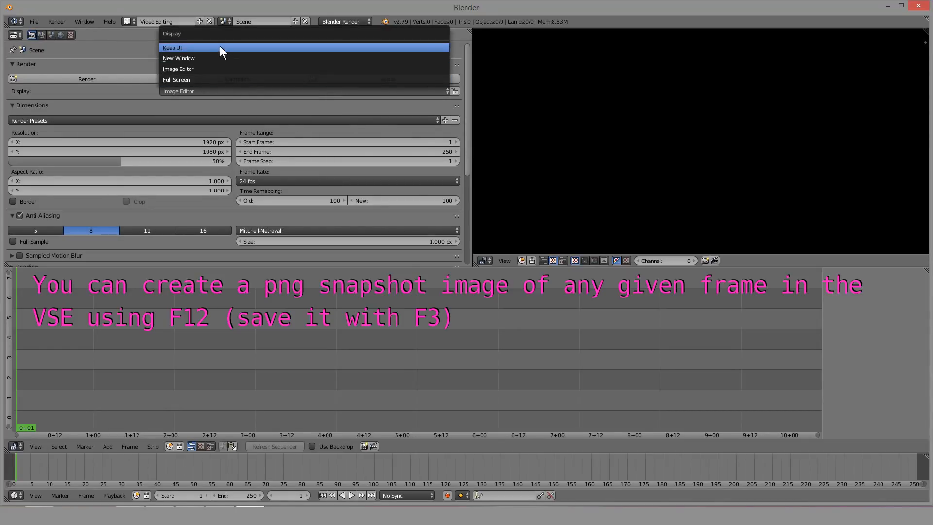
left_click(200, 91)
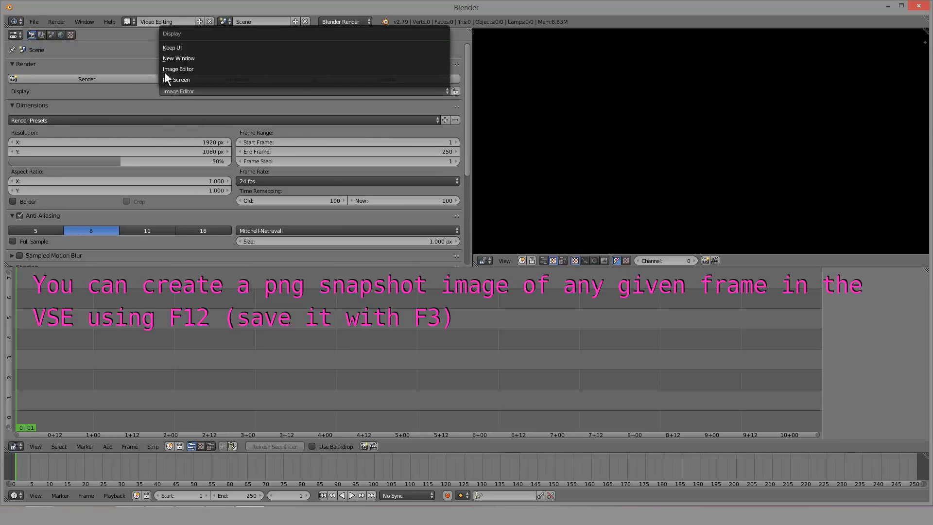
left_click(194, 90)
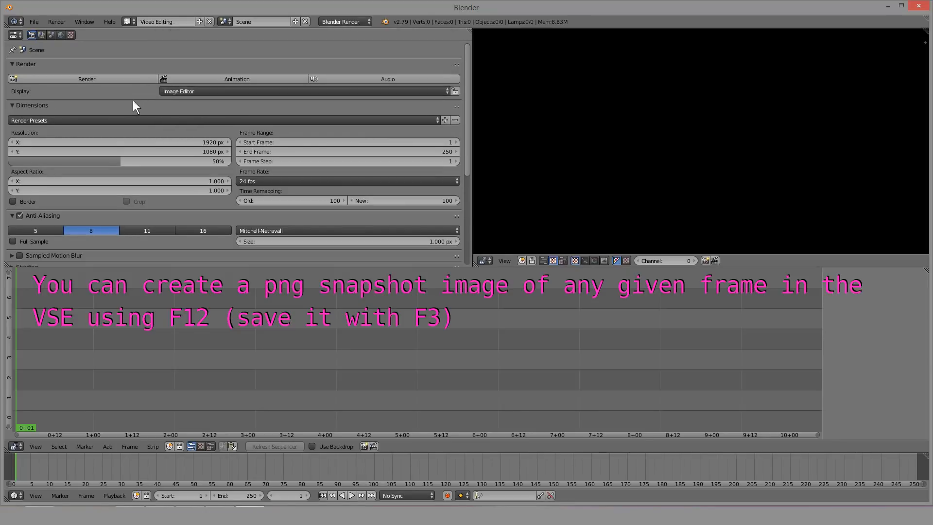
left_click_drag(470, 104, 463, 88)
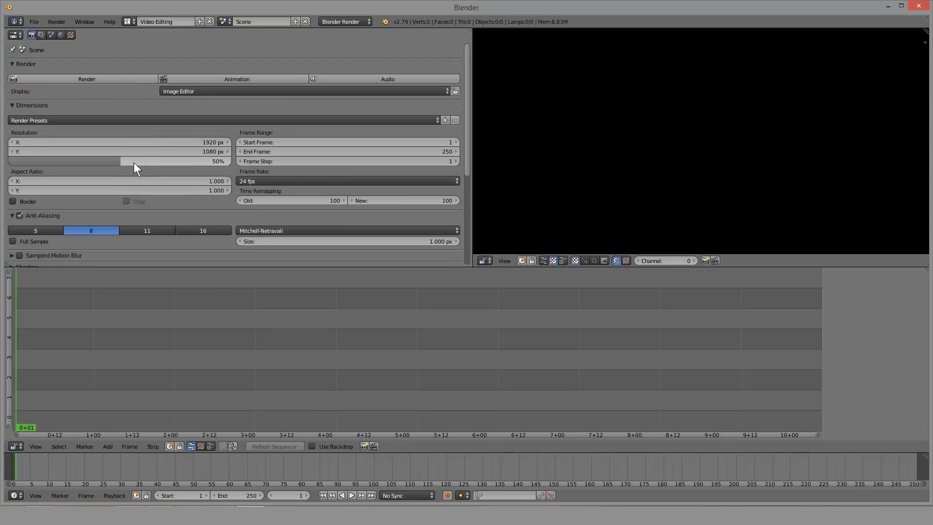
Step: Set the render resolution percentage to 100%
left_click_drag(154, 162, 231, 161)
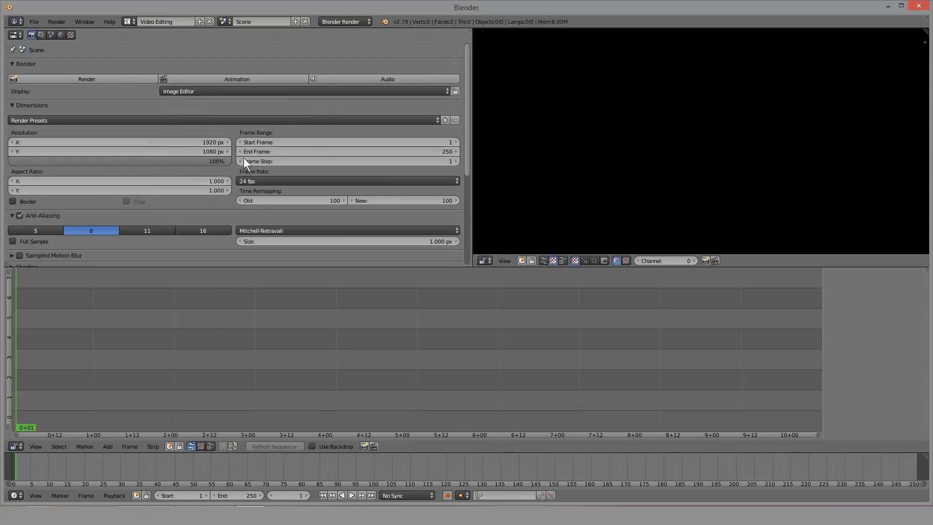
mouse_move(225, 162)
left_mouse_down()
mouse_move(51, 161)
mouse_move(230, 161)
left_mouse_up()
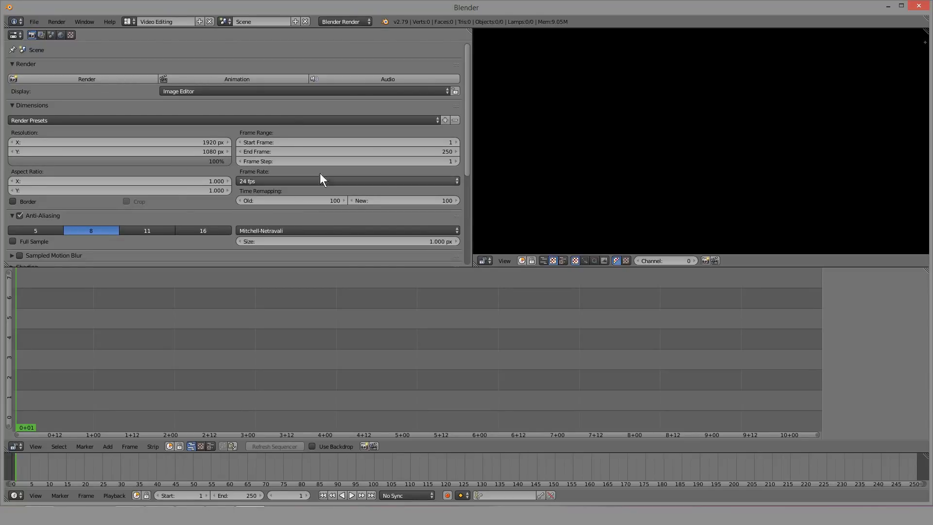
Step: Look at the current render output folder in the file browser and cancel without choosing another location
left_click_drag(469, 103, 473, 134)
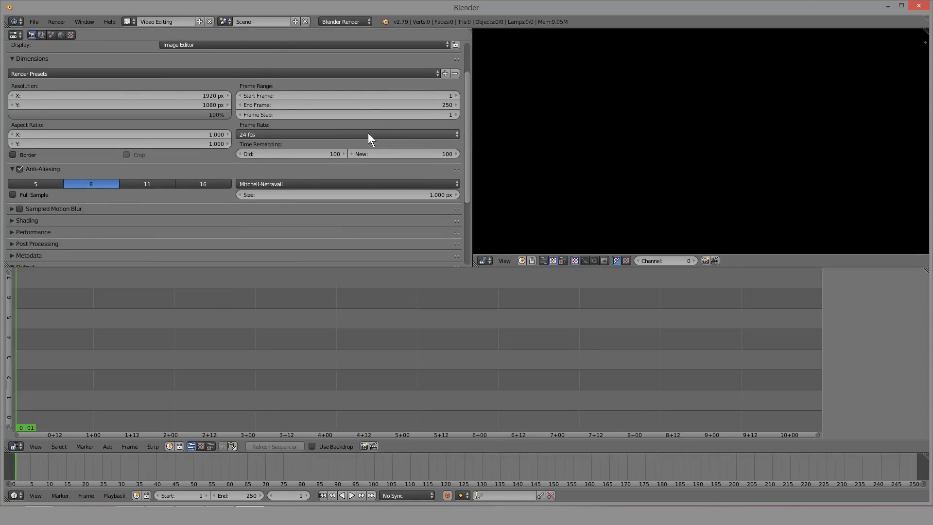
left_click_drag(468, 127, 456, 195)
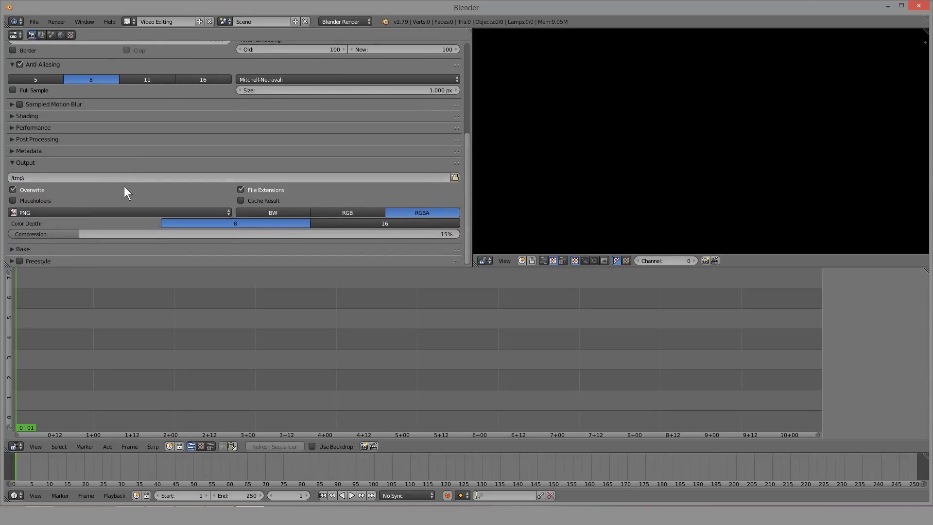
left_click(454, 178)
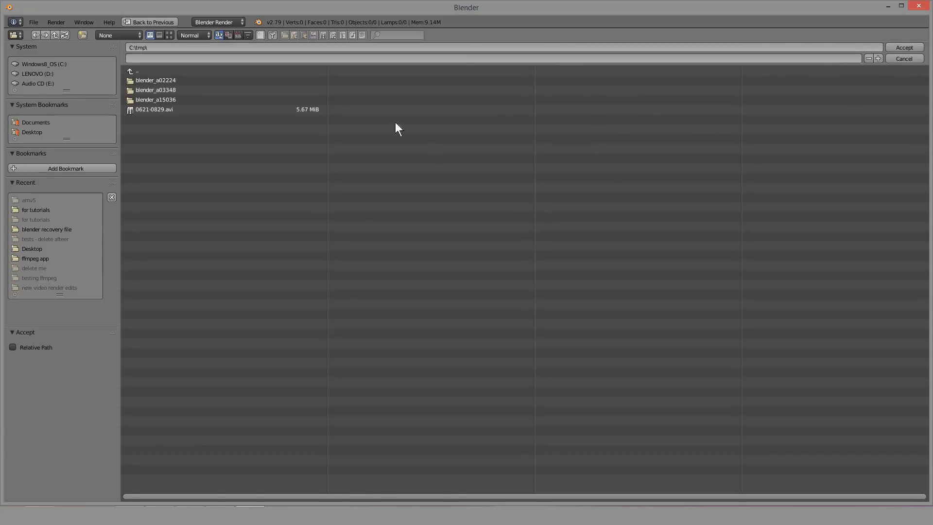
key("Escape")
left_click_drag(466, 110, 475, 240)
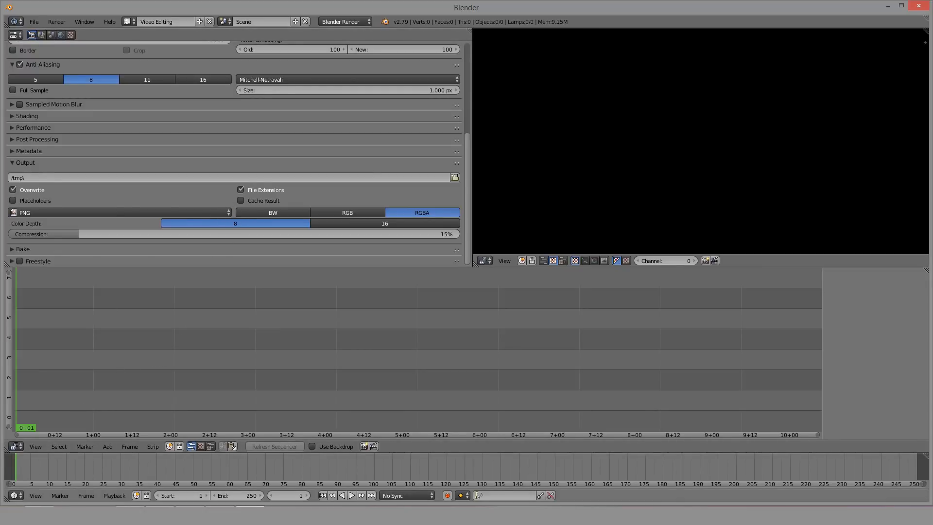
Step: Switch to File Explorer, examine the file extension of window without explosion.avi without renaming it, and return to Blender
left_click(39, 506)
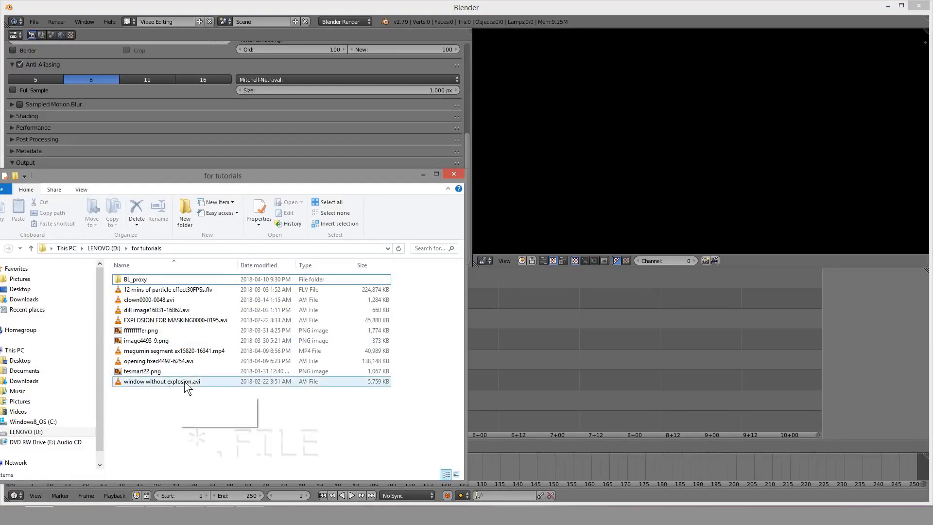
right_click(238, 381)
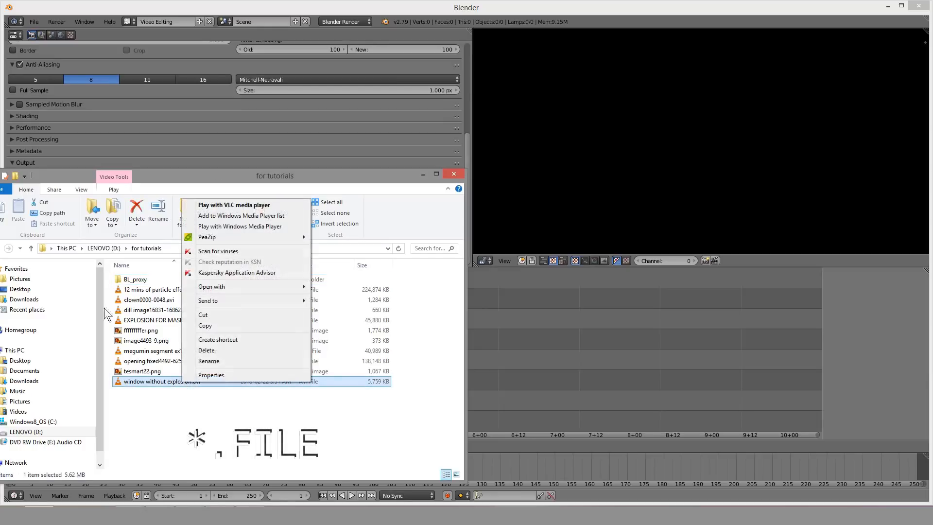
left_click(182, 425)
right_click(195, 378)
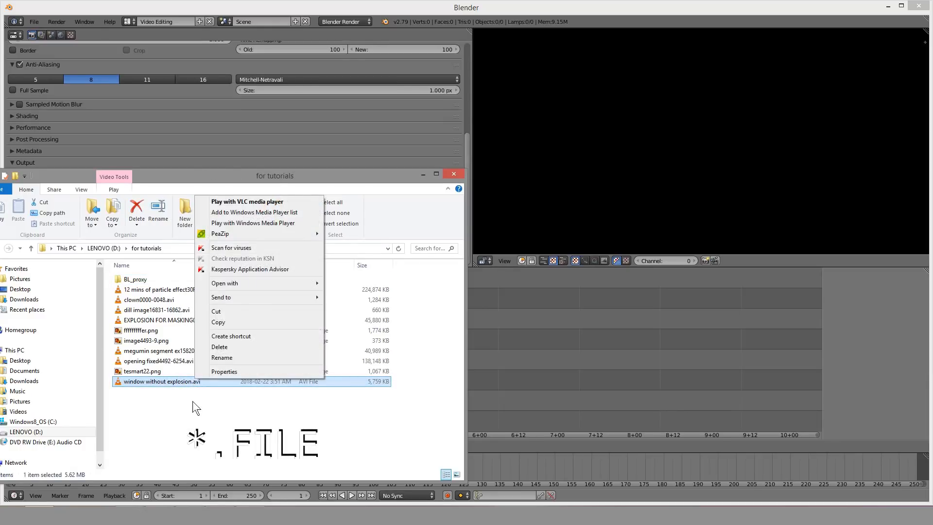
left_click(193, 401)
right_click(197, 380)
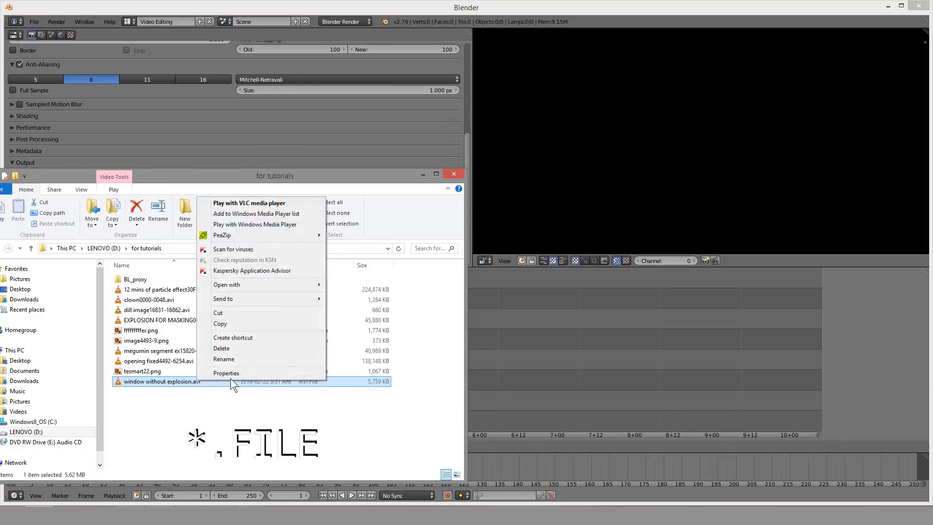
left_click(232, 357)
left_click_drag(197, 381, 213, 381)
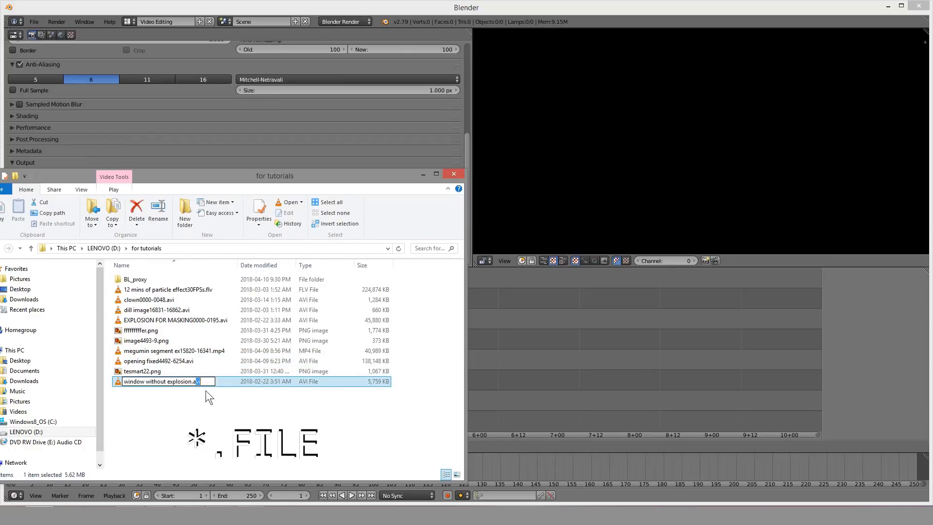
left_click(232, 388)
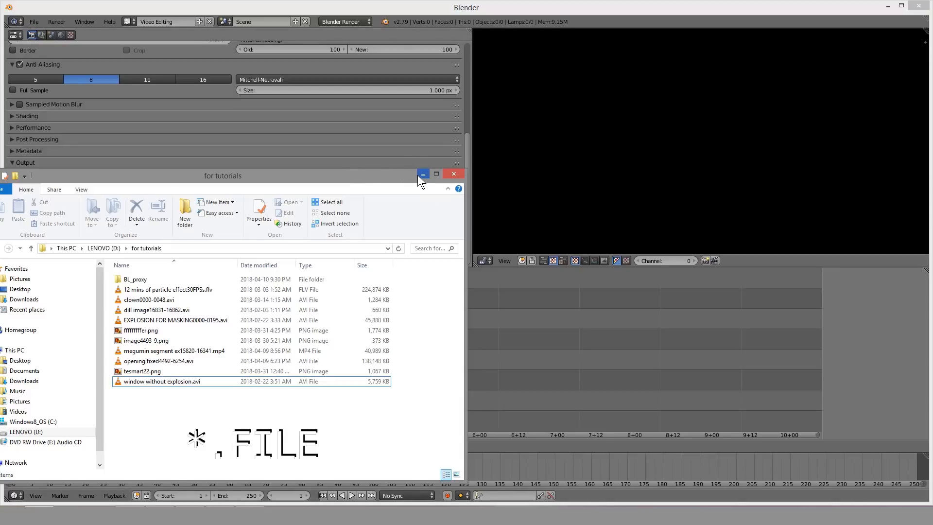
left_click_drag(345, 173, 441, 169)
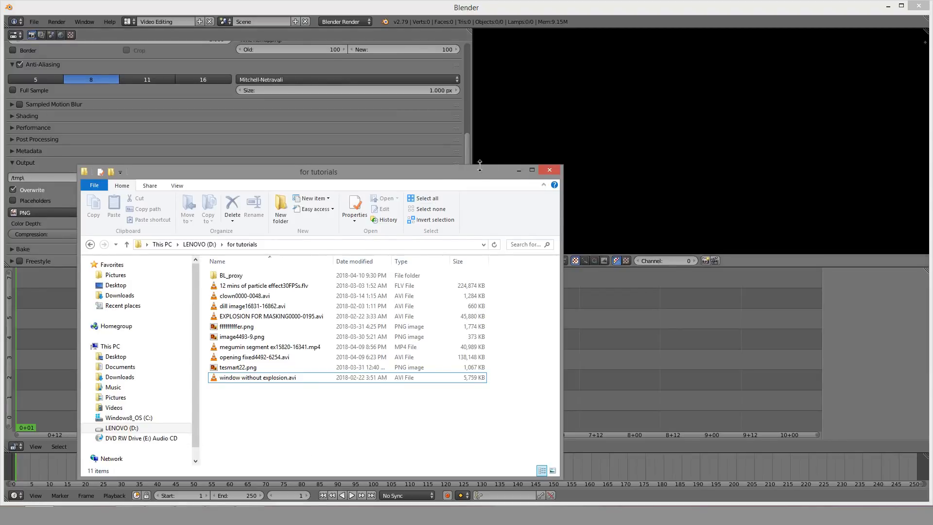
left_click(517, 173)
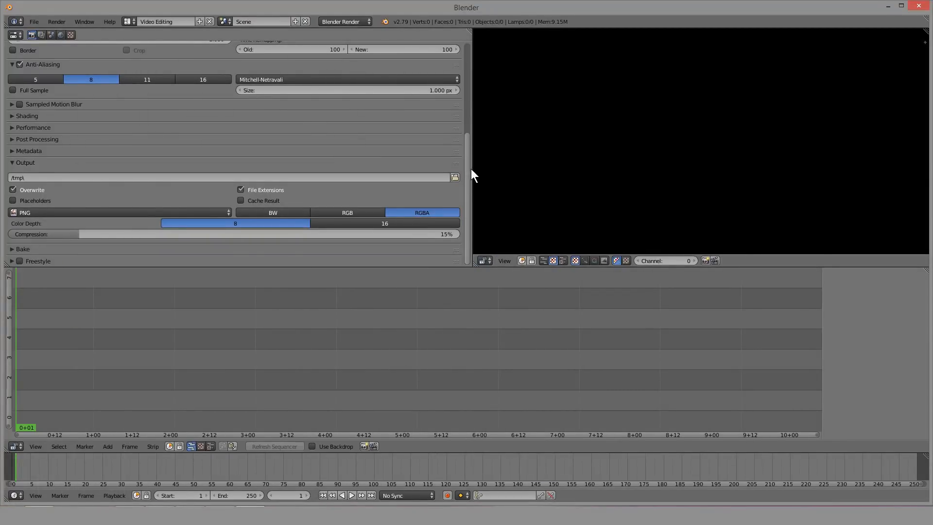
Step: Set the render output file format to FFmpeg video and expand the Encoding settings
left_click_drag(468, 166, 454, 193)
left_click(213, 212)
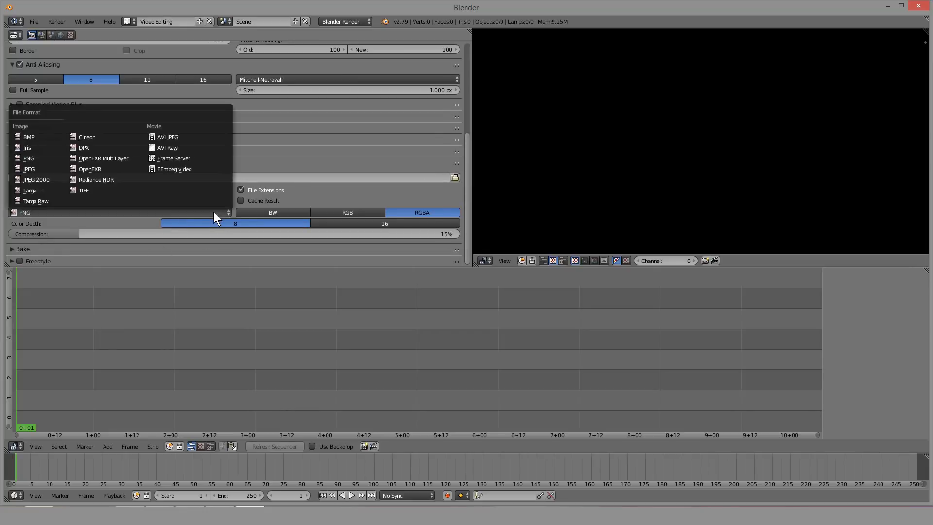
left_click(169, 169)
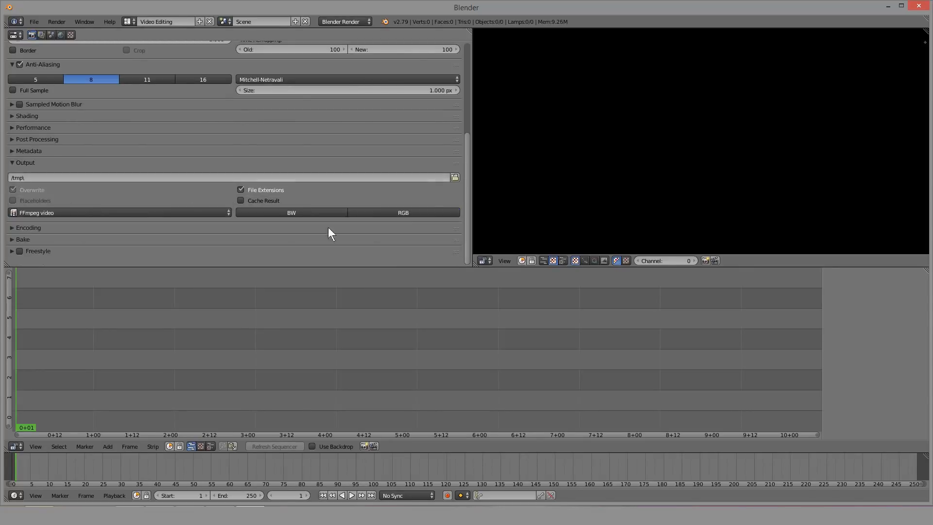
left_click(94, 228)
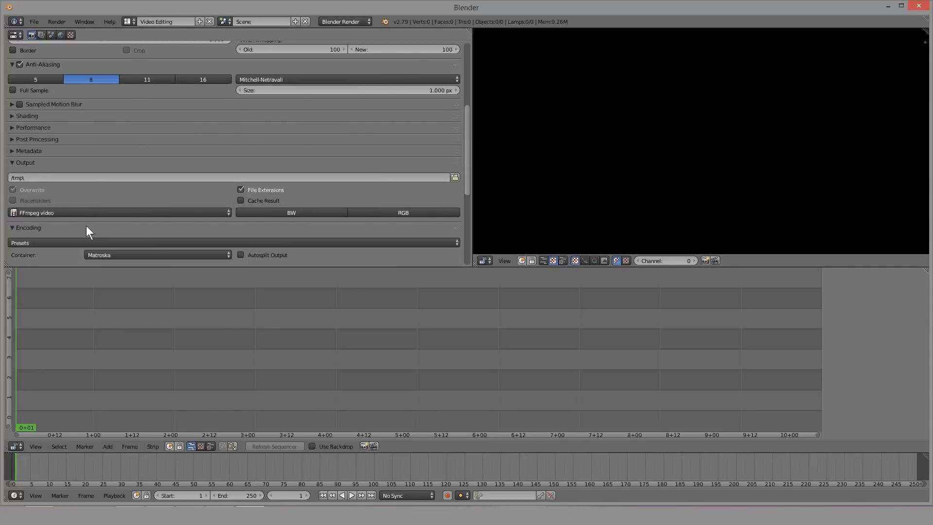
left_click_drag(468, 167, 458, 246)
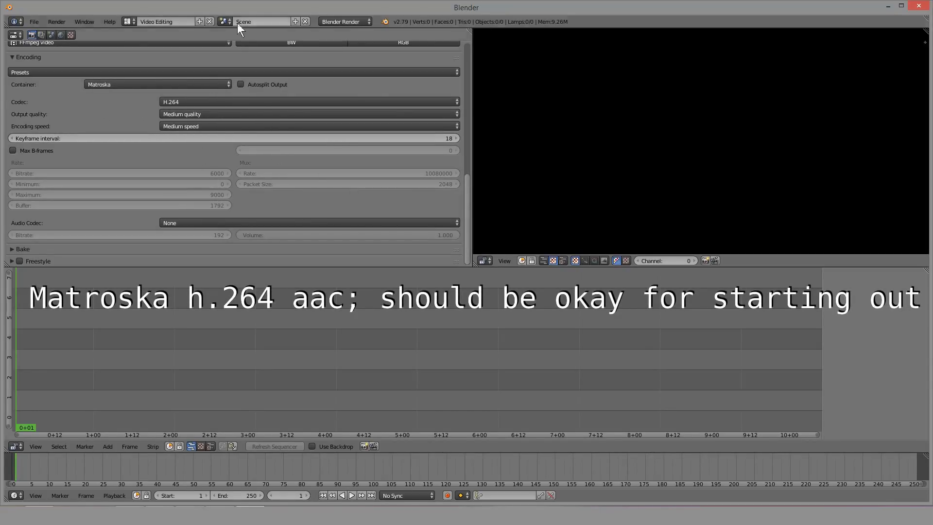
Step: Review the available container formats in the Encoding settings, keeping Matroska selected
left_click(155, 83)
left_click(154, 82)
left_click(162, 82)
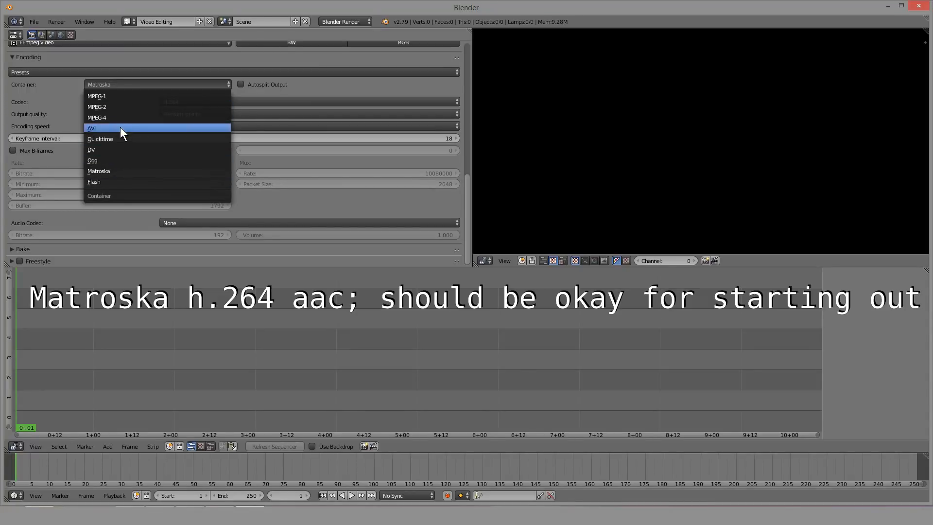
left_click(122, 170)
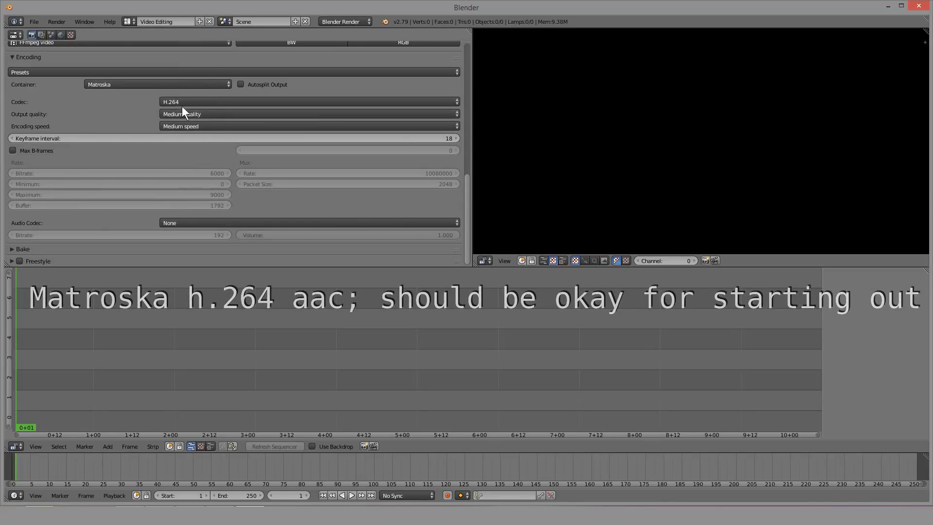
left_click(121, 84)
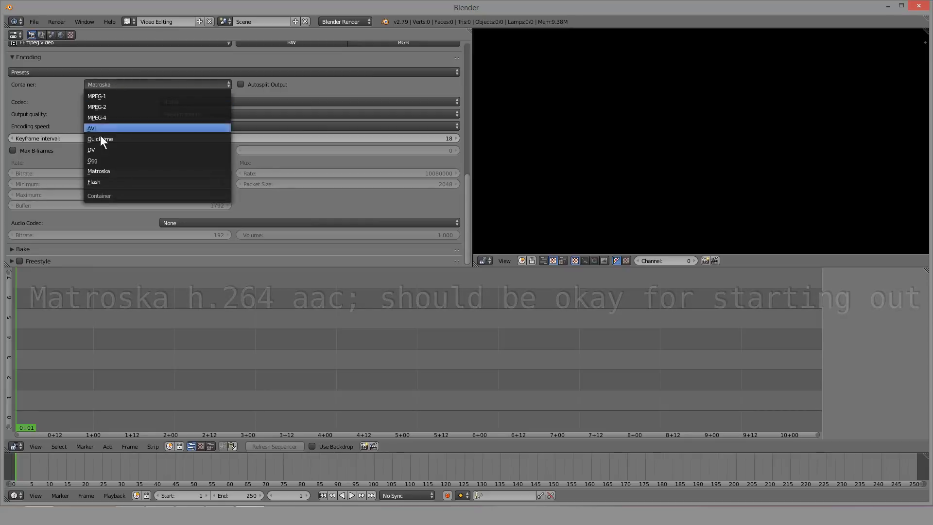
left_click(105, 169)
left_click(114, 84)
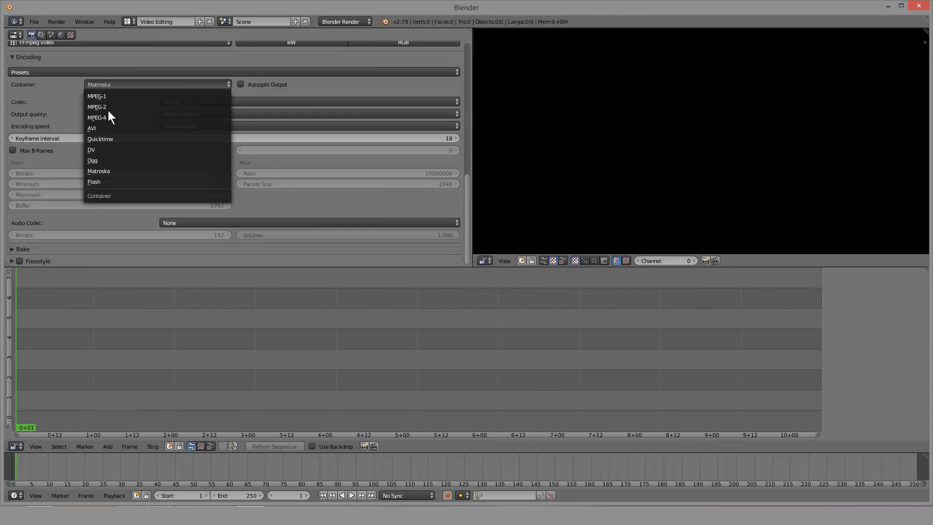
left_click(116, 84)
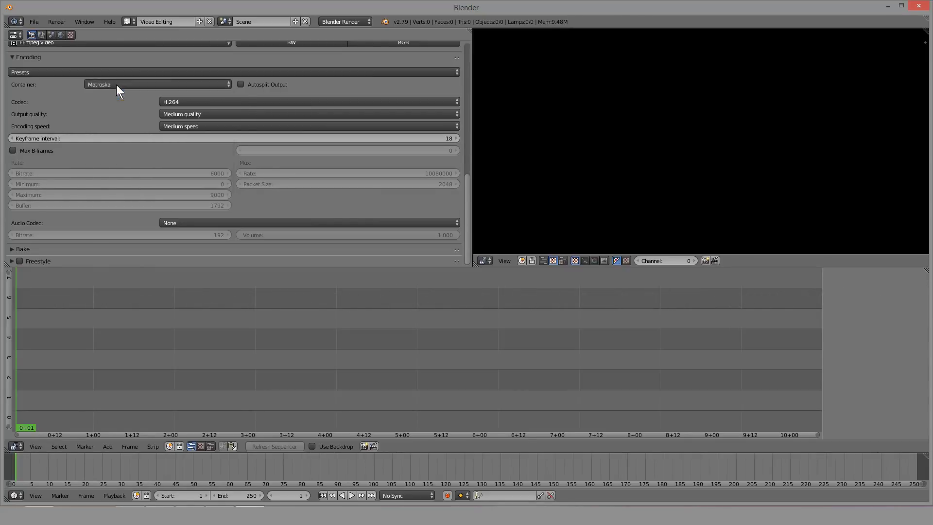
Step: Try the AVI container for the encoding twice, returning to Matroska each time
left_click(115, 85)
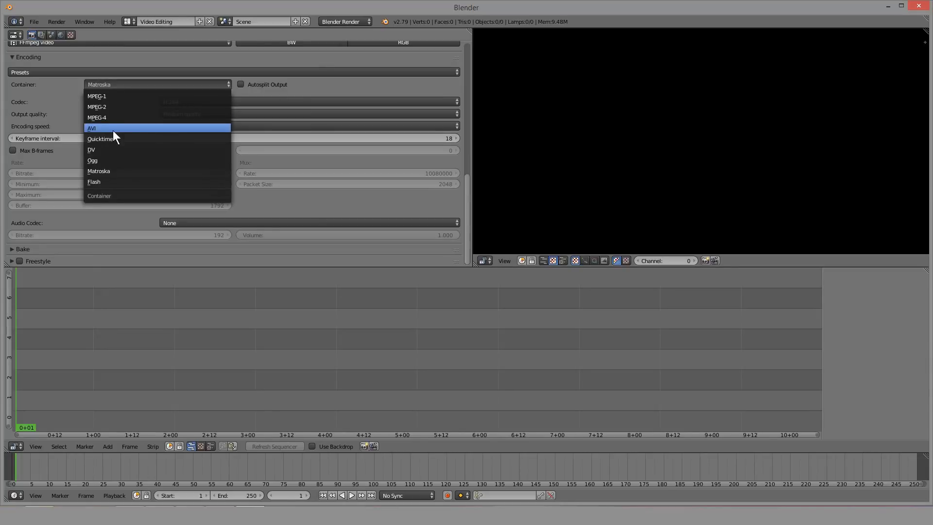
left_click(116, 128)
left_click(119, 84)
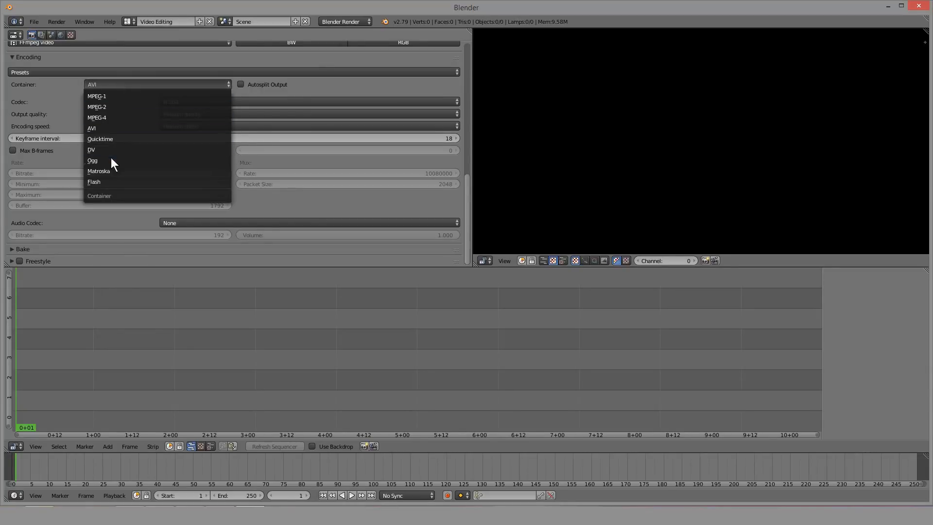
left_click(110, 171)
left_click(113, 85)
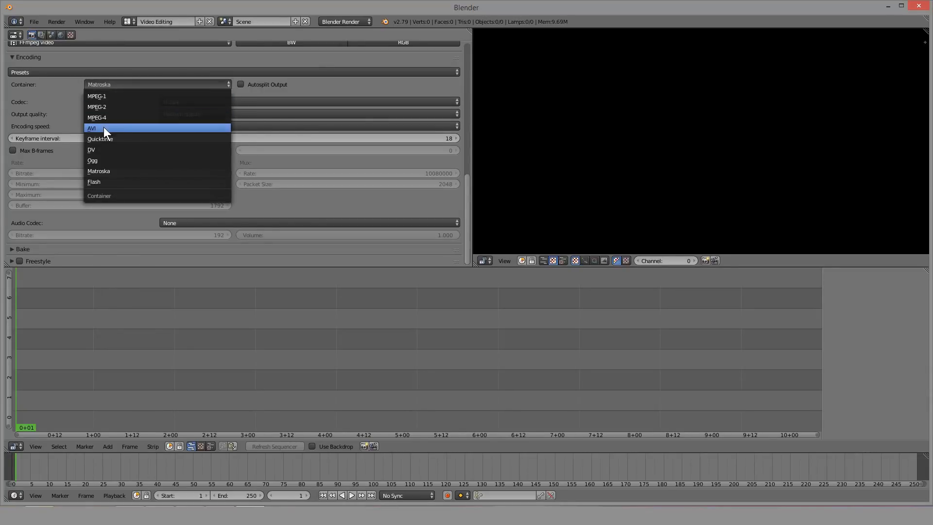
left_click(104, 127)
left_click(115, 84)
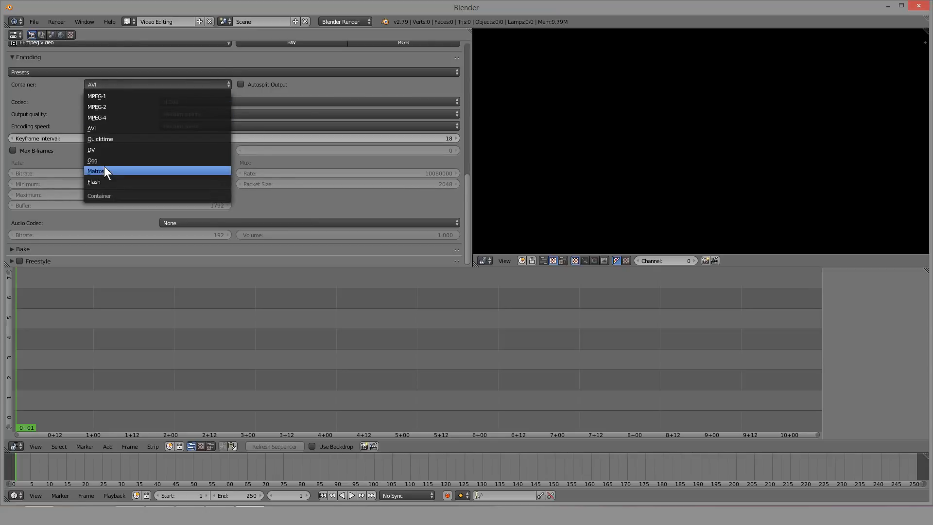
left_click(113, 86)
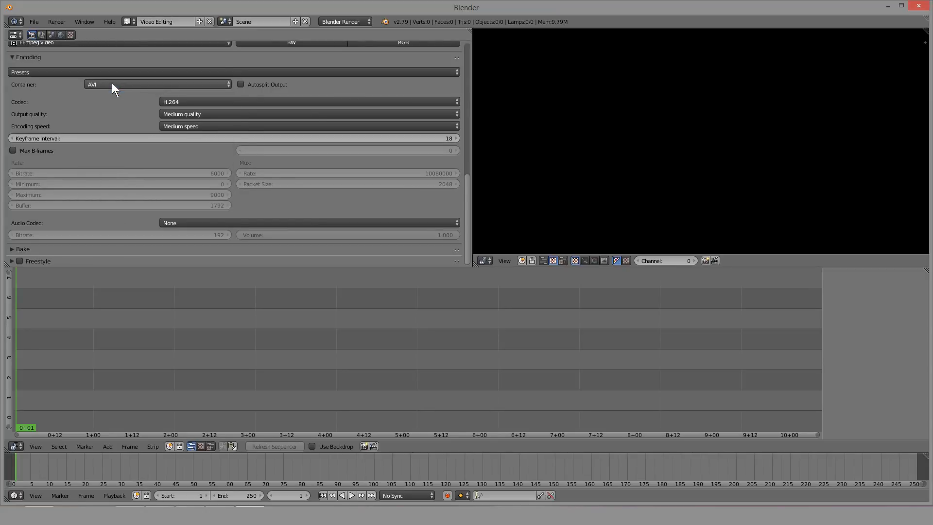
left_click(113, 86)
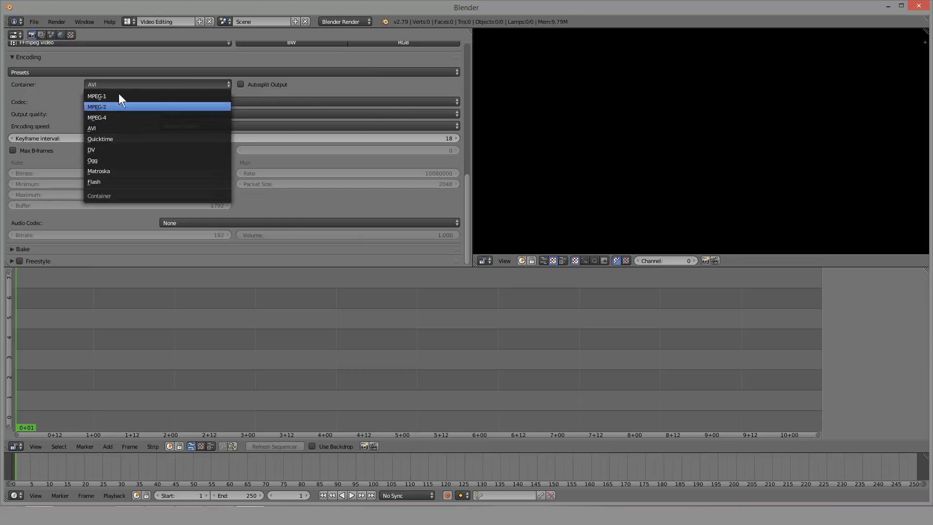
left_click(107, 82)
left_click(104, 83)
left_click(104, 83)
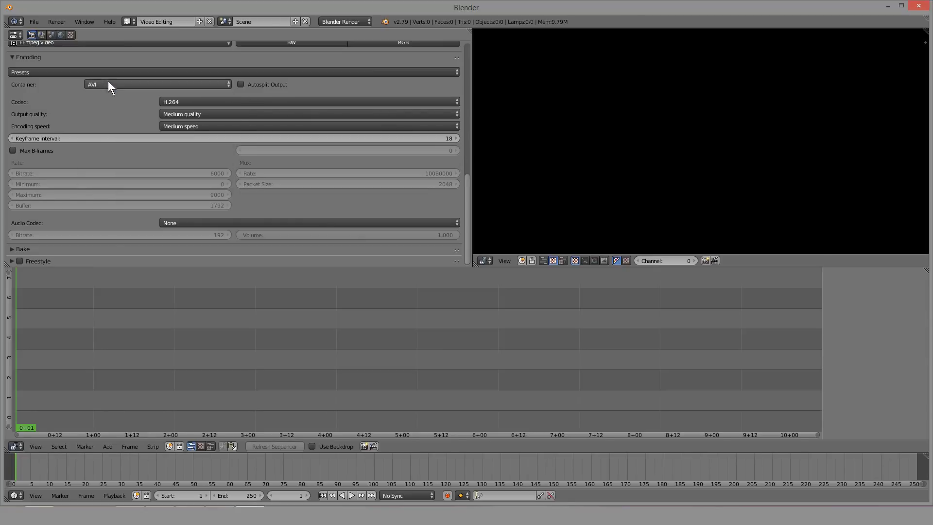
left_click(125, 80)
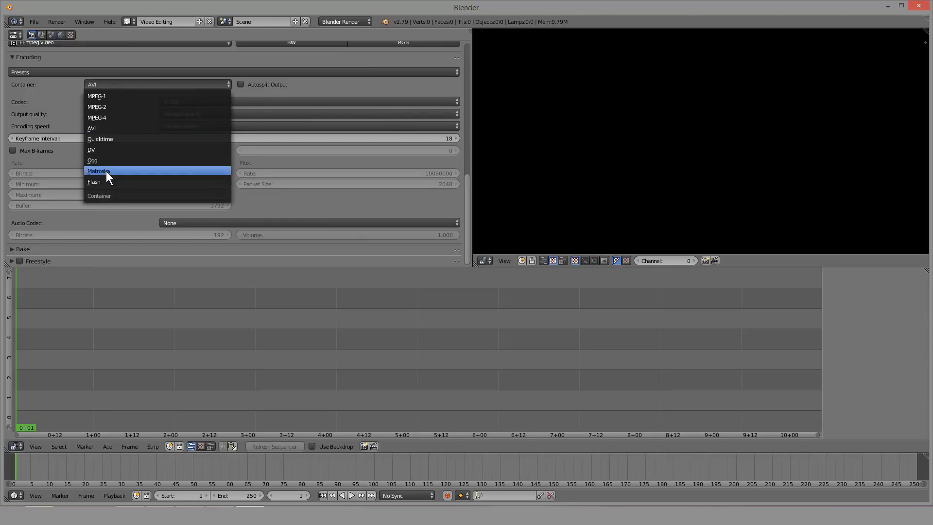
left_click(106, 171)
left_click(102, 85)
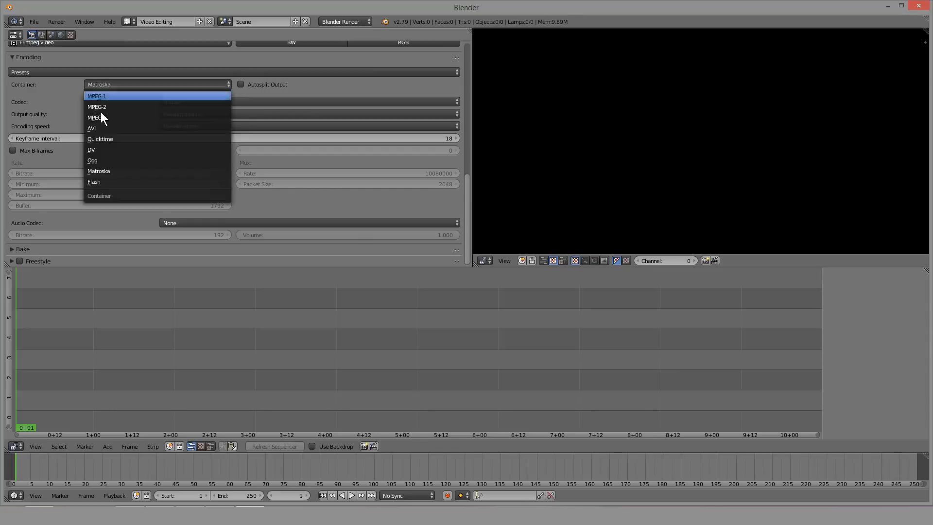
left_click(99, 172)
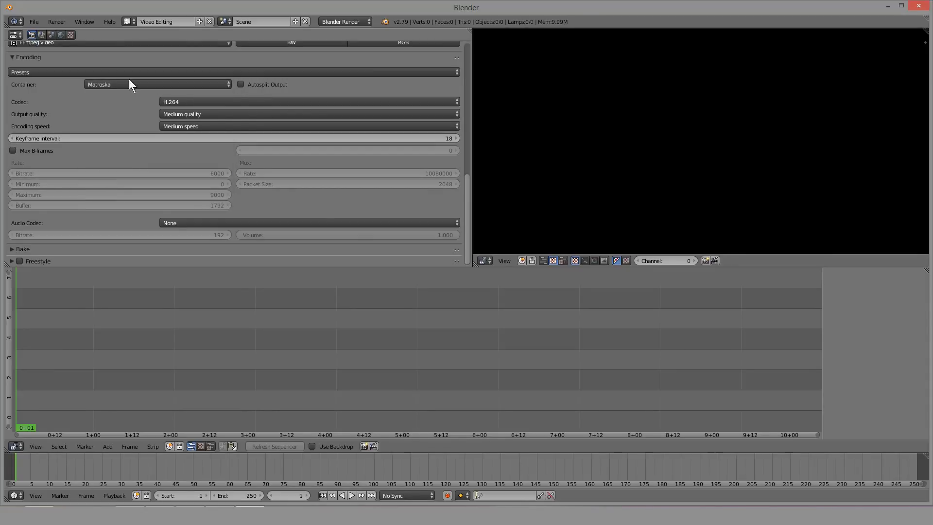
Step: Review the available video codecs for the Matroska container, keeping H.264 selected
left_click(216, 99)
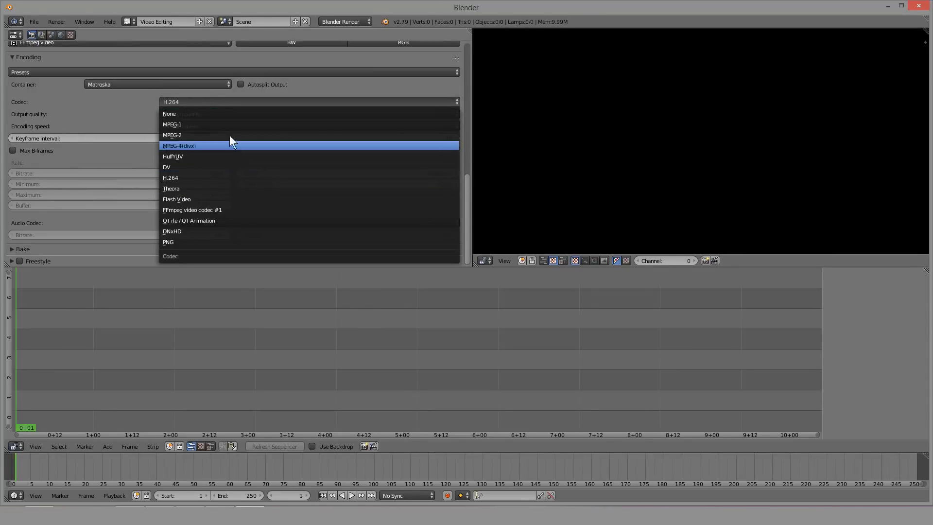
left_click(247, 176)
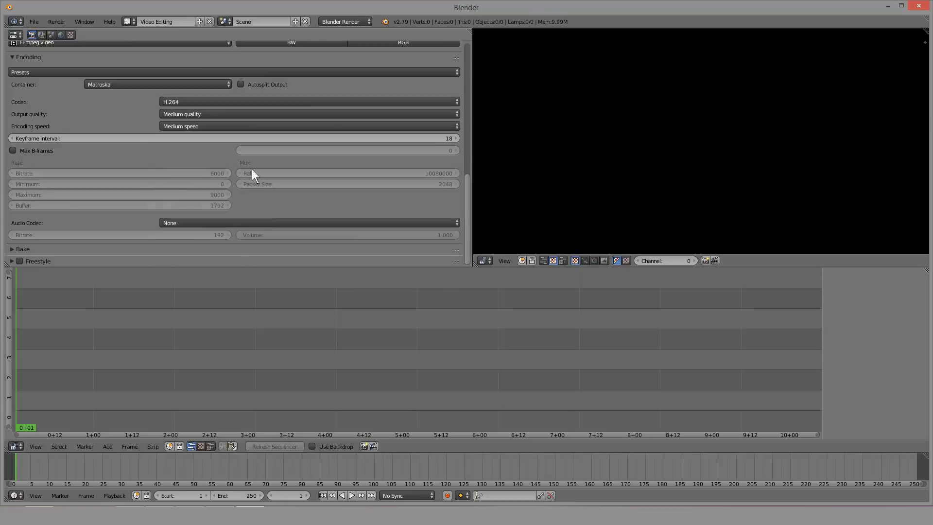
left_click(210, 101)
left_click(209, 177)
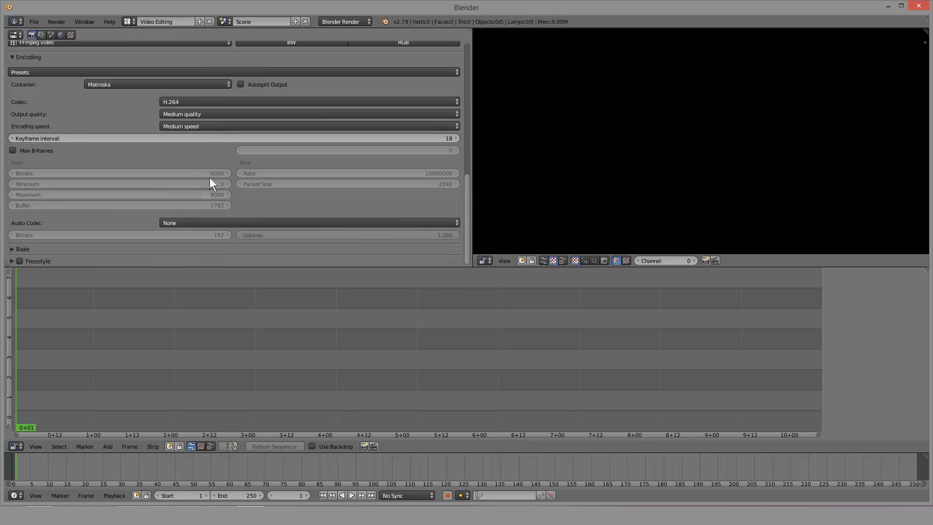
left_click(203, 102)
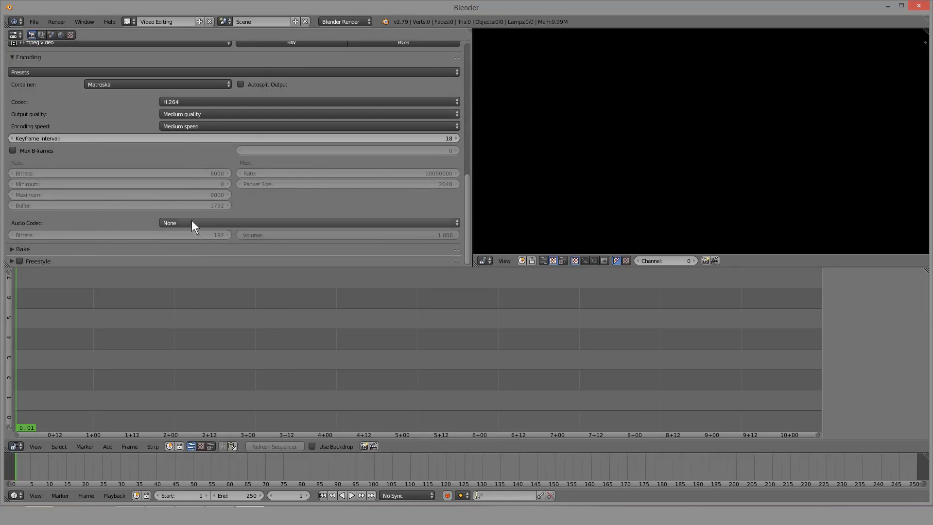
Step: Review the available output quality options for the H.264 codec, keeping Medium quality selected
left_click(191, 114)
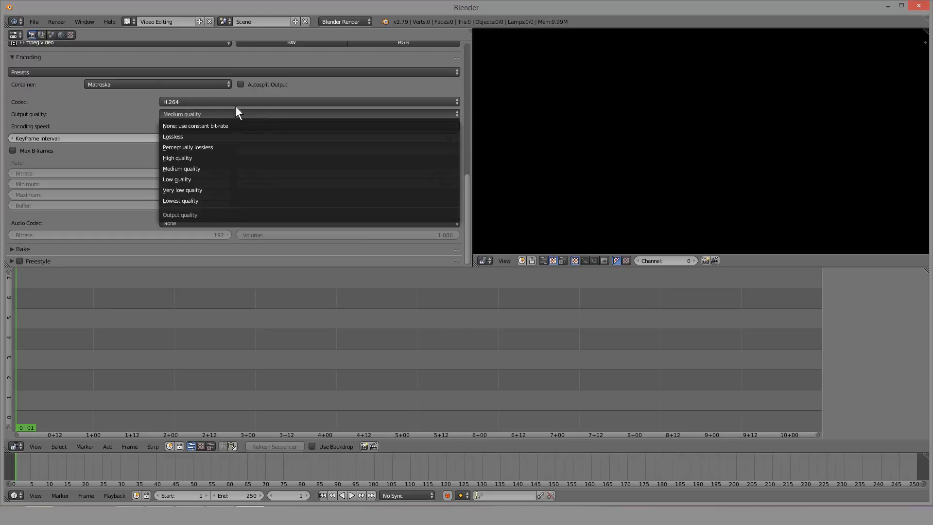
left_click(235, 110)
left_click(188, 113)
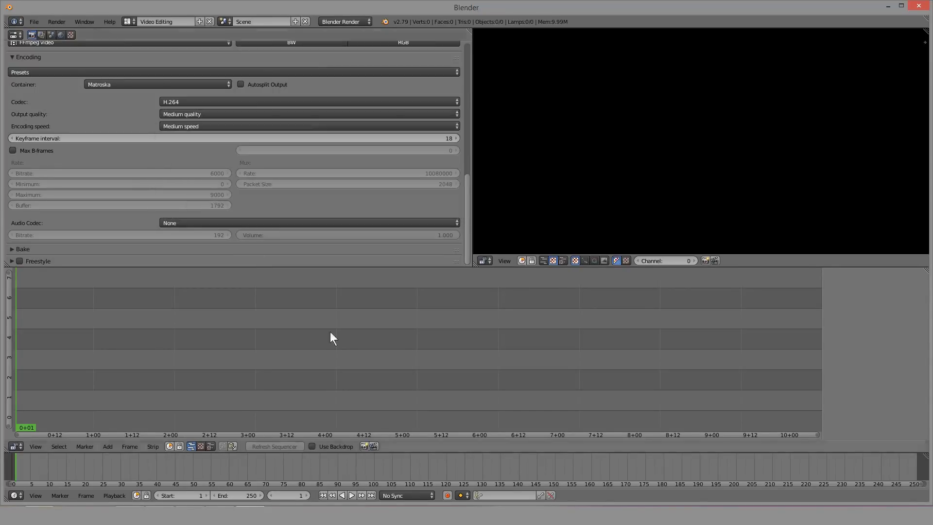
left_click(207, 114)
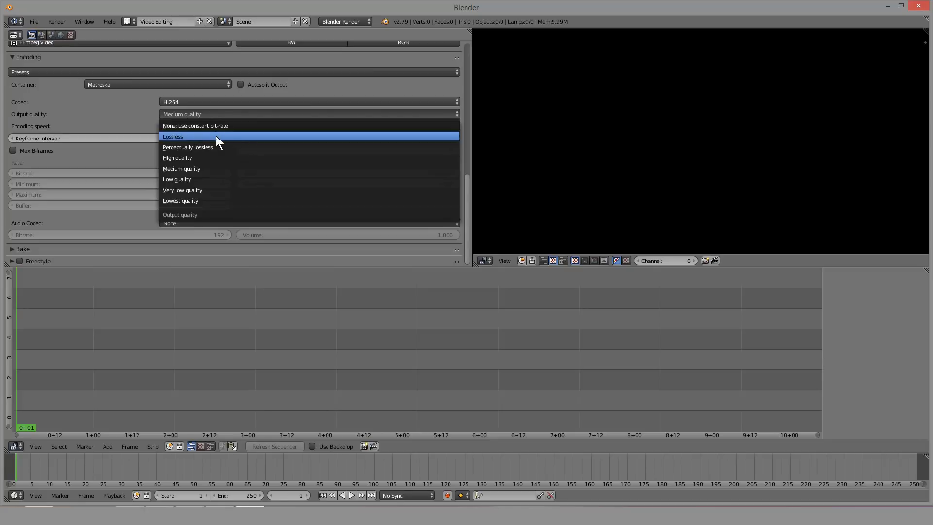
left_click(165, 113)
left_click(183, 115)
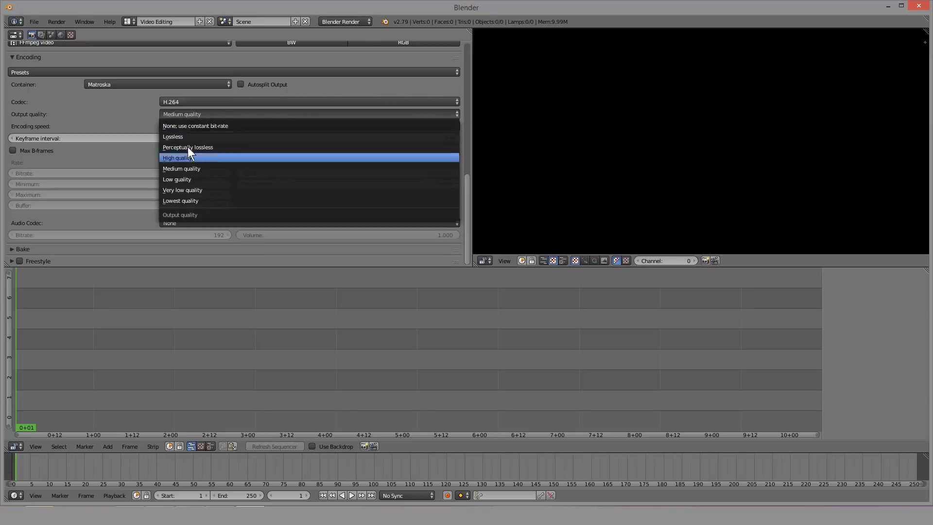
left_click(193, 112)
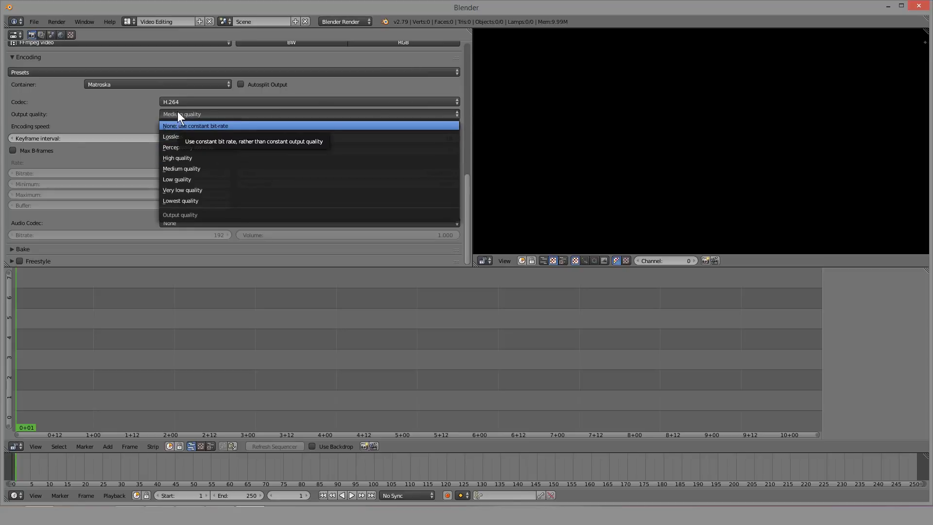
left_click(177, 112)
left_click(177, 113)
left_click(177, 112)
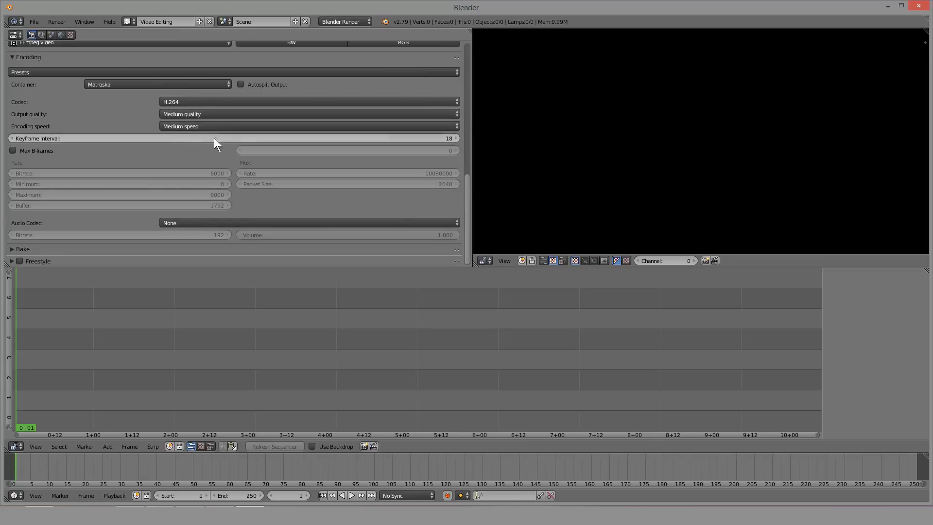
Step: Set the video encoding speed to Very slow; smallest file
left_click(218, 127)
left_click(184, 126)
left_click(200, 225)
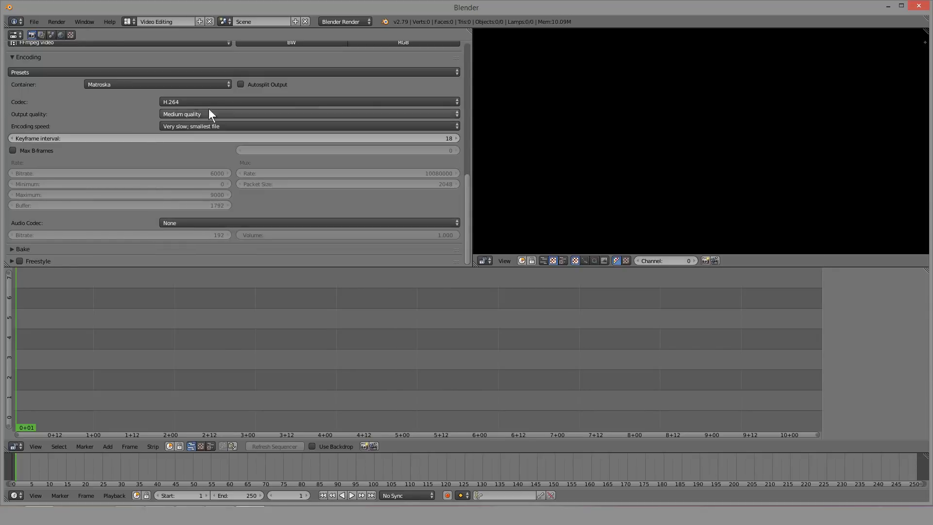
Step: Set the audio codec to AAC and raise the audio bitrate to 384
left_click(224, 223)
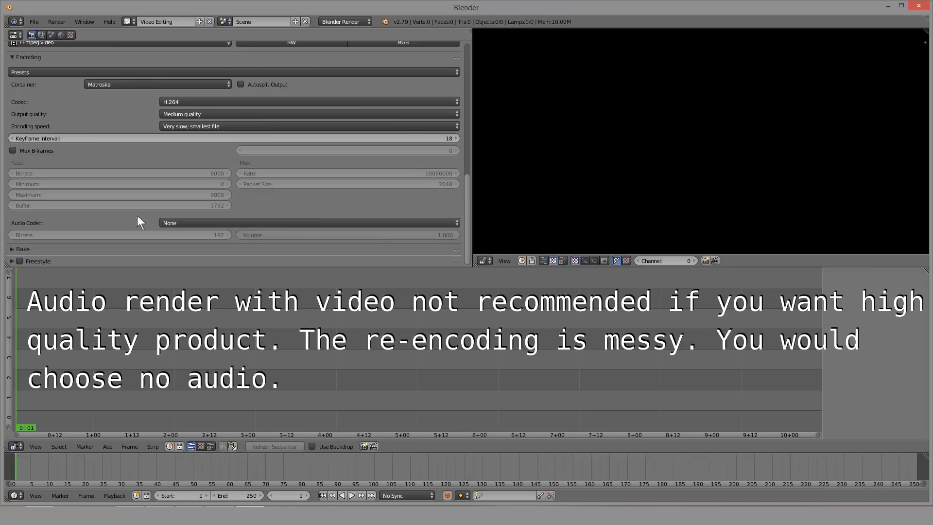
left_click(214, 221)
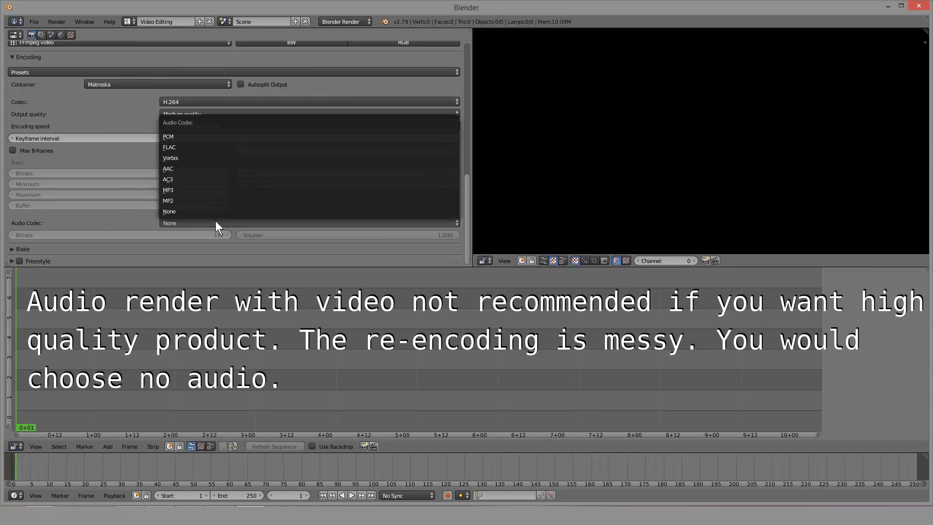
left_click(194, 168)
left_click_drag(192, 234, 214, 235)
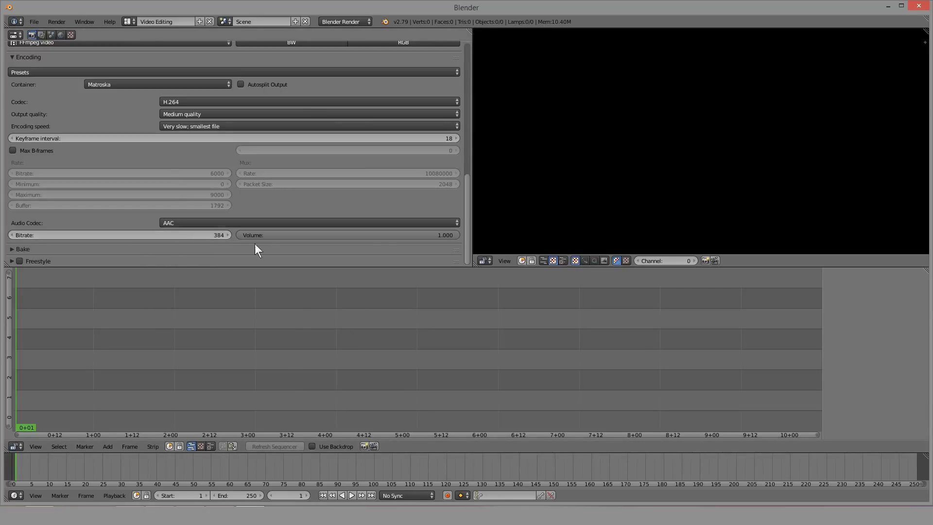
Step: Change the audio codec to FLAC
left_click(249, 221)
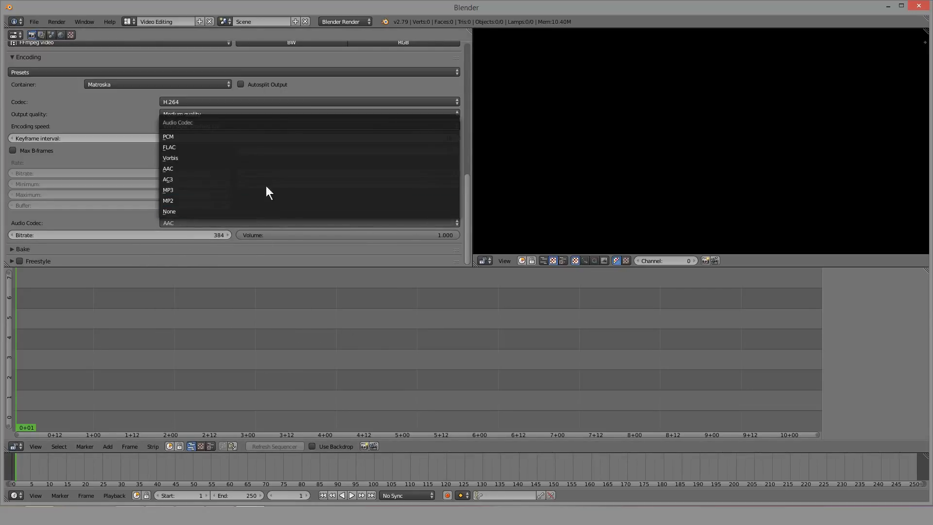
left_click(218, 148)
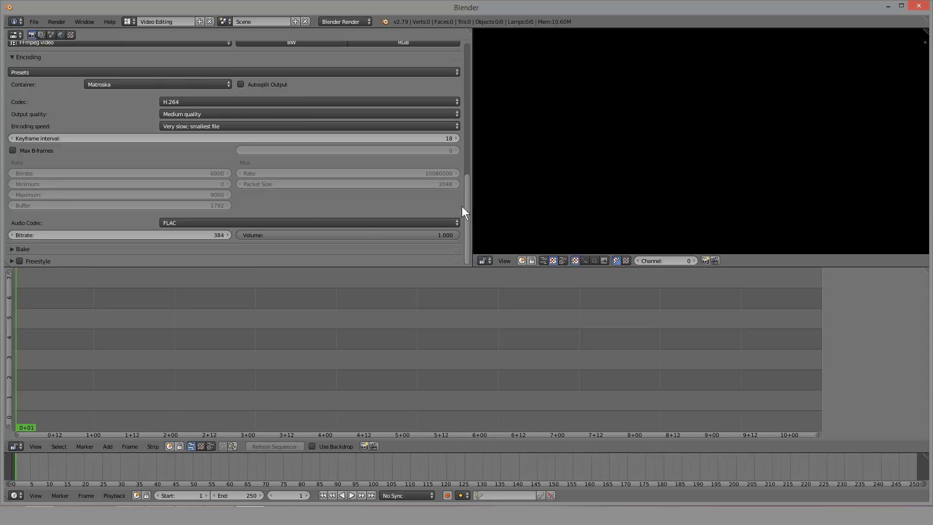
scroll(467, 214, "up", 3)
scroll(463, 213, "down", 3)
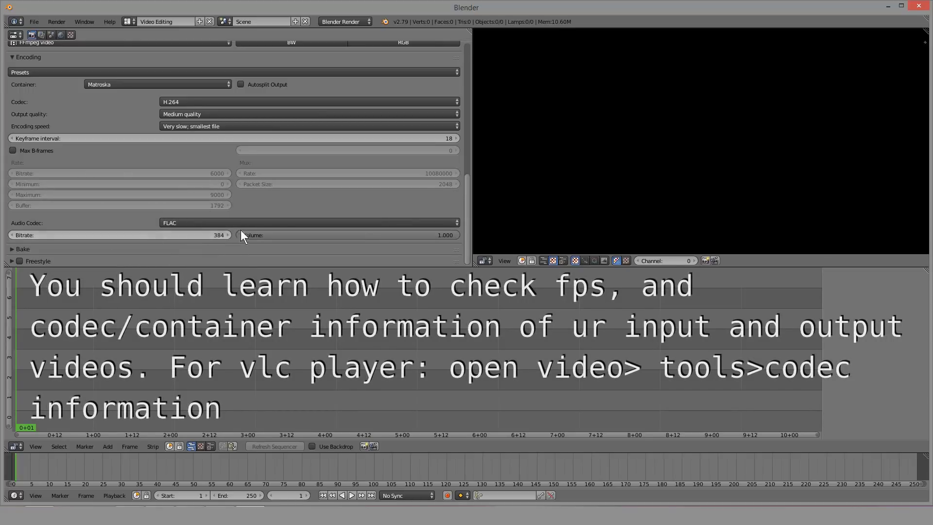
mouse_move(215, 237)
left_mouse_down()
mouse_move(185, 237)
mouse_move(214, 237)
left_mouse_up()
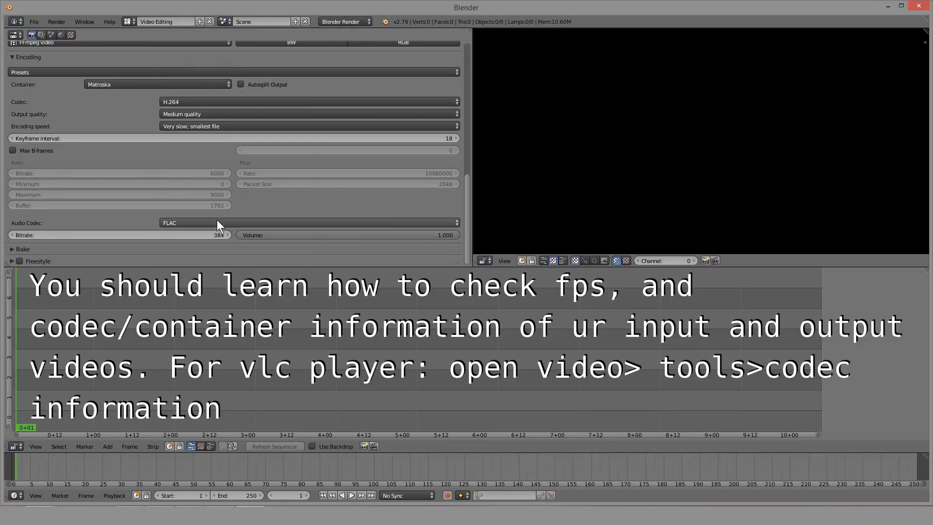
Step: Check the render dimensions and frame rate settings, and return to the Encoding settings
scroll(470, 204, "up", 3)
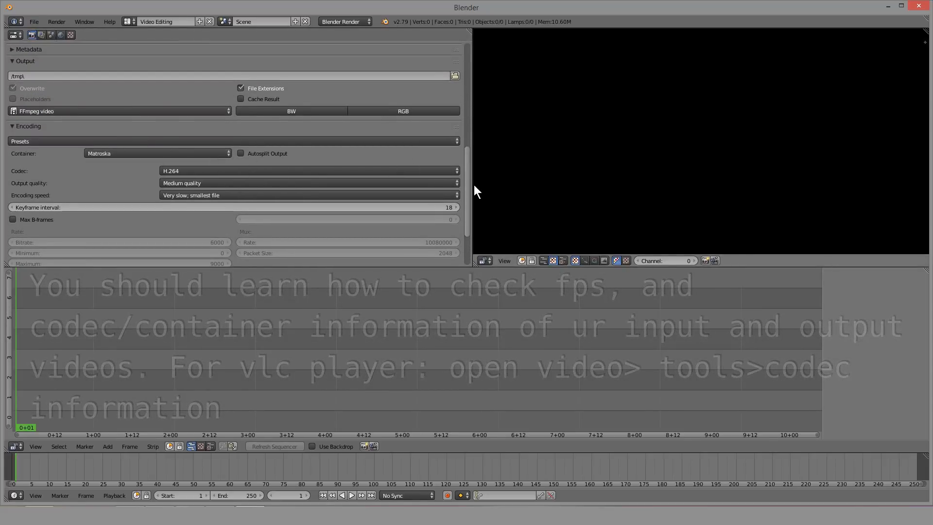
left_click_drag(468, 177, 459, 53)
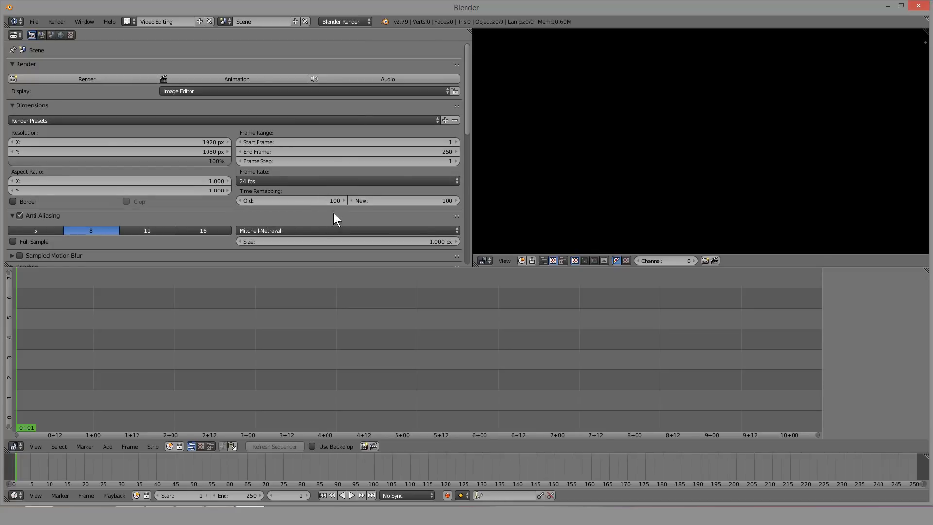
left_click_drag(465, 80, 476, 190)
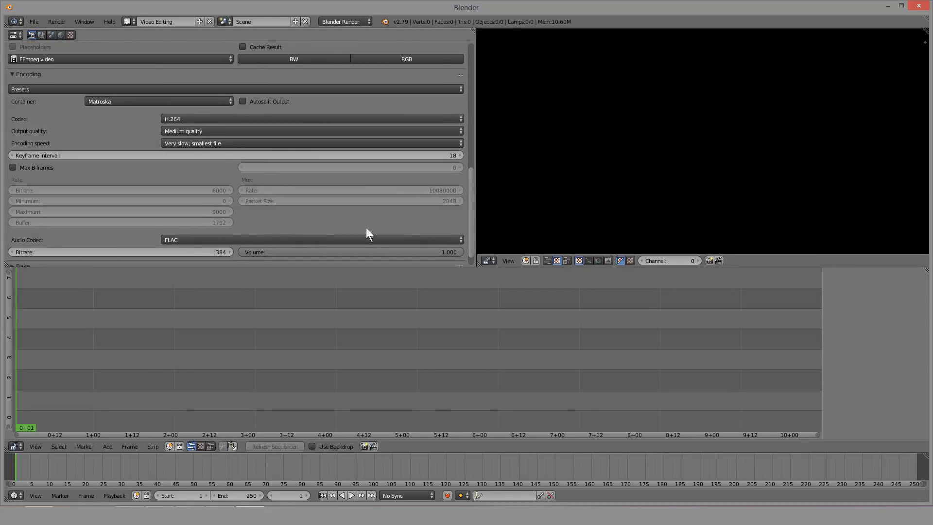
scroll(470, 221, "down", 1)
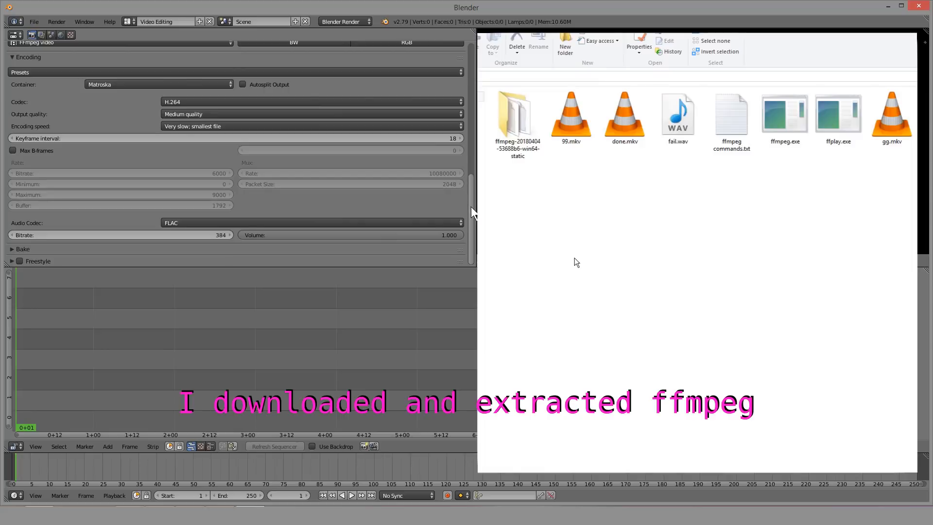
left_click_drag(470, 207, 457, 222)
scroll(456, 221, "up", 4)
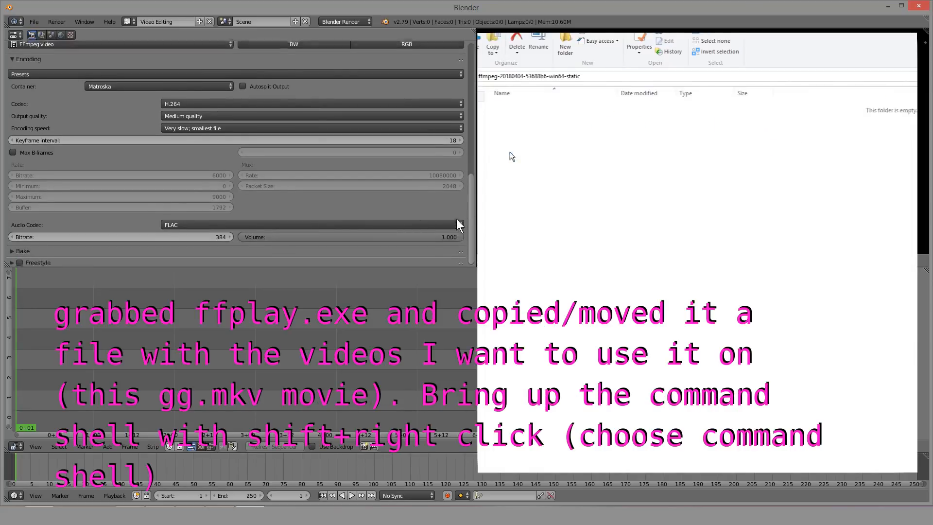
scroll(447, 196, "down", 4)
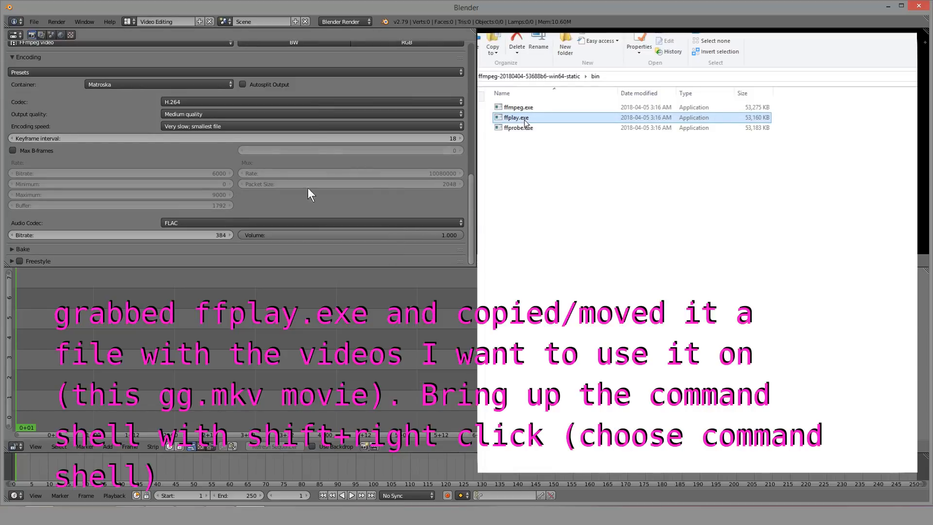
scroll(472, 206, "up", 1)
scroll(450, 137, "up", 3)
scroll(445, 220, "down", 4)
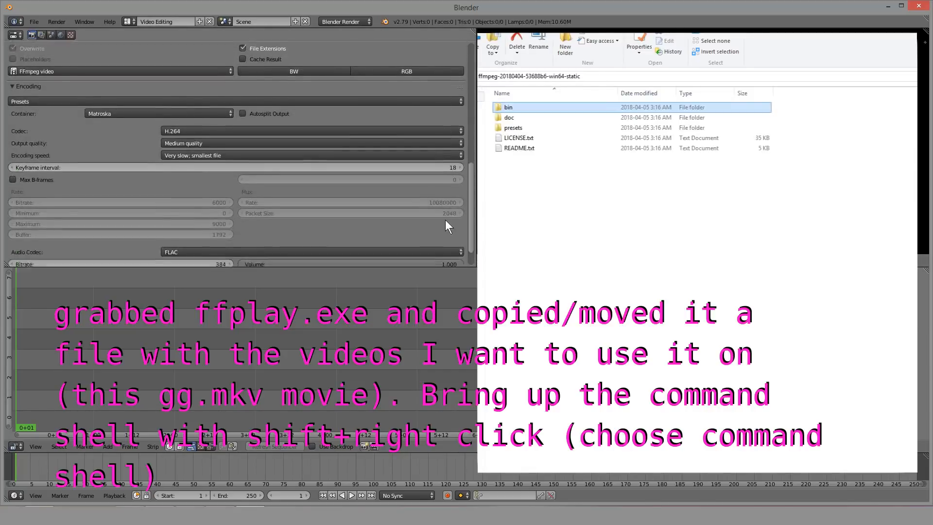
scroll(440, 167, "up", 2)
scroll(441, 167, "down", 3)
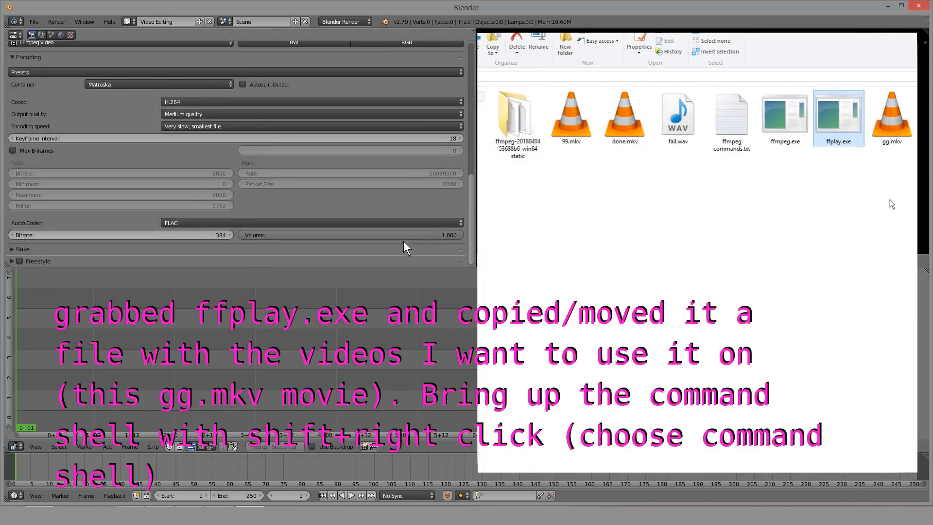
Step: Switch to File Explorer and open a command window in the folder containing ffplay.exe and gg.mkv
right_click(850, 183)
left_click(792, 186)
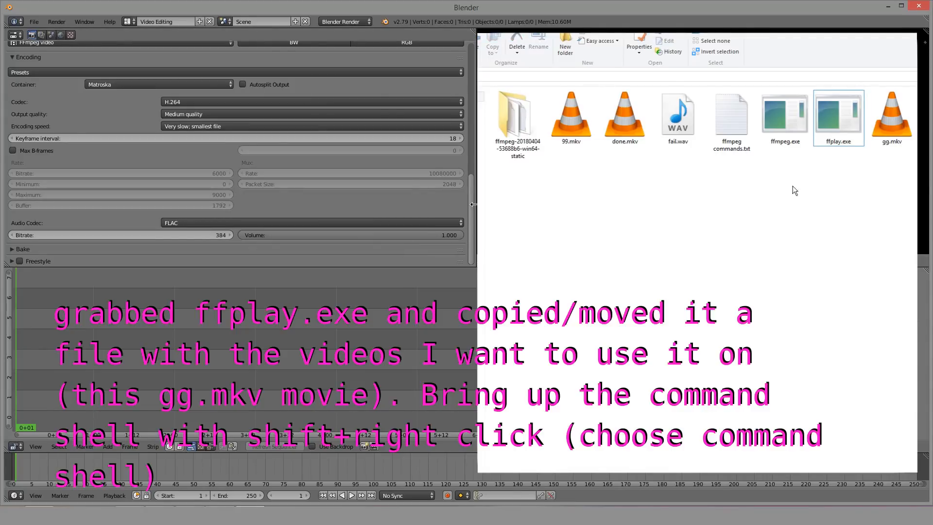
left_click_drag(476, 204, 448, 209)
right_click(803, 205, "shift")
left_click(882, 306)
Step: Play the gg.mkv video by running the command ffplay -i gg.mkv
type("ffplay -i ")
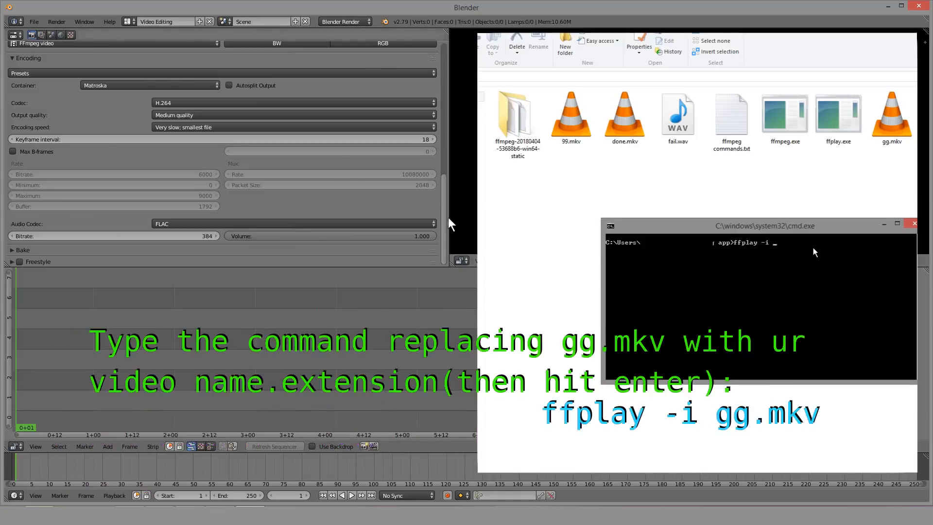
type("gg.mkv")
scroll(433, 160, "up", 3)
scroll(419, 236, "down", 3)
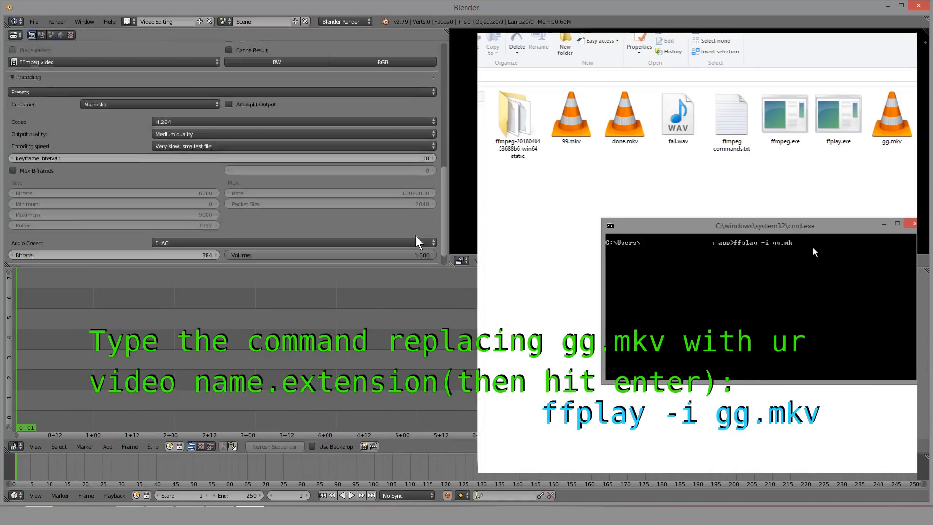
key("Return")
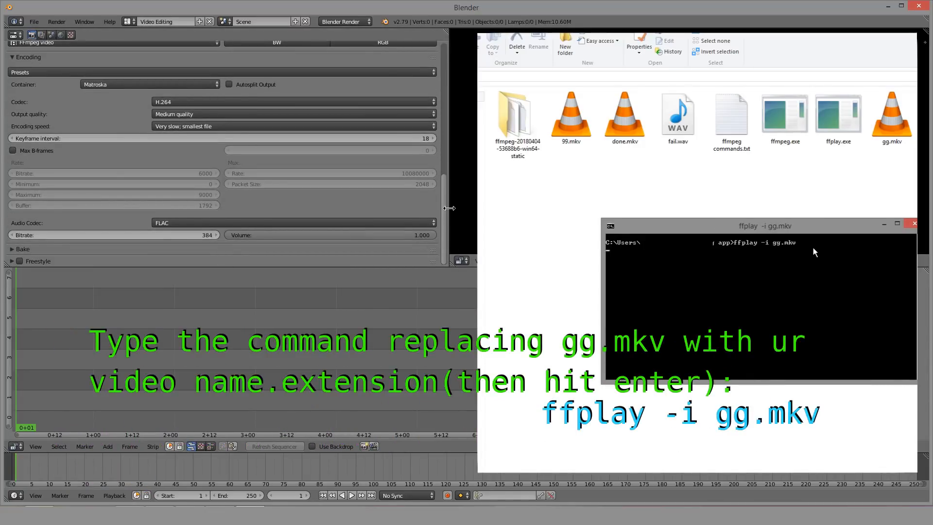
Step: Switch back to Blender and enlarge the render settings area downward toward the sequencer
mouse_move(449, 207)
left_mouse_down()
mouse_move(507, 209)
mouse_move(451, 214)
left_mouse_up()
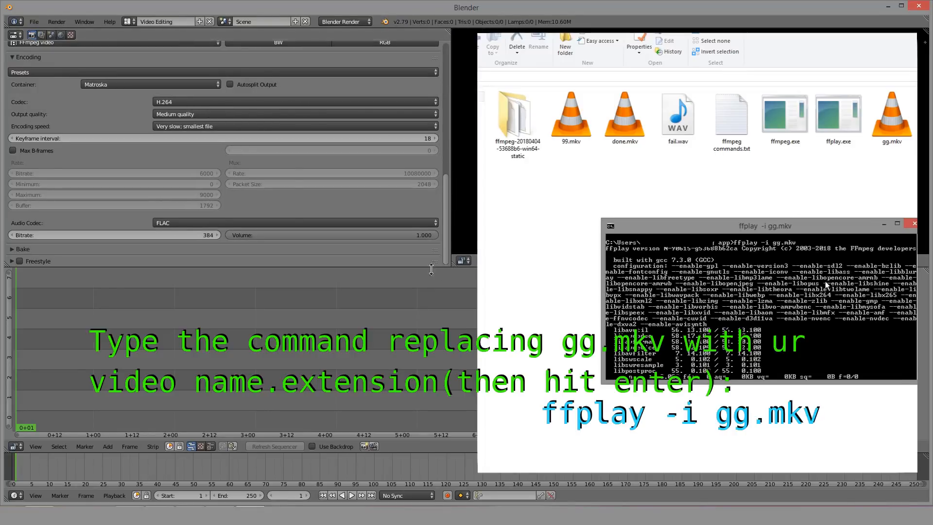
left_click_drag(431, 269, 412, 282)
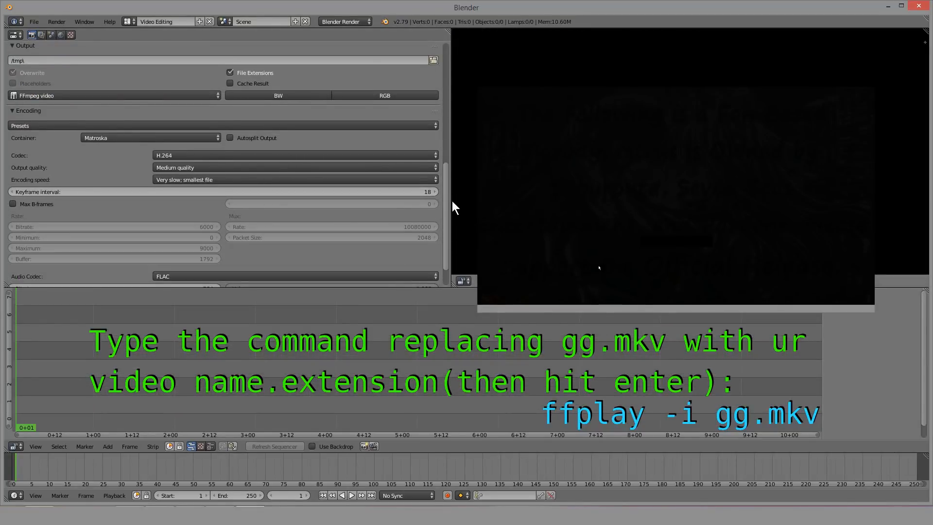
scroll(432, 199, "down", 2)
left_click_drag(451, 201, 428, 186)
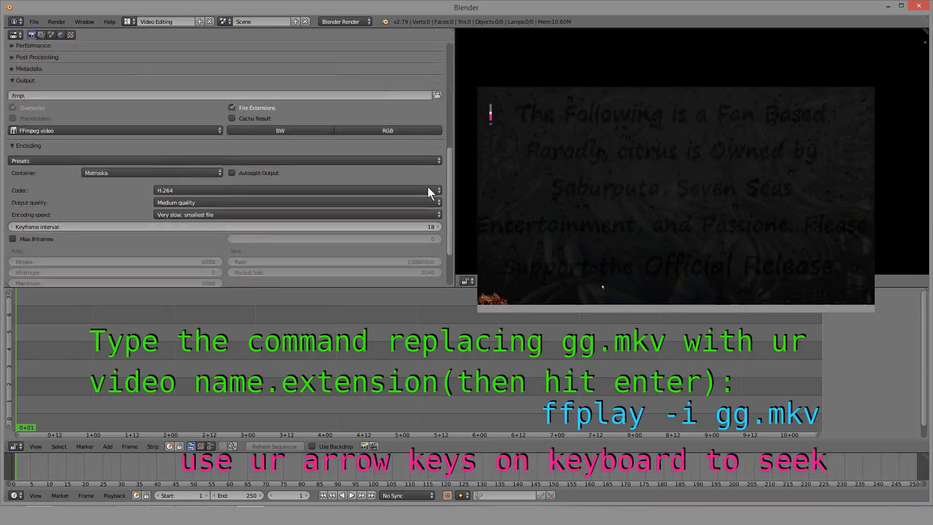
scroll(422, 204, "down", 3)
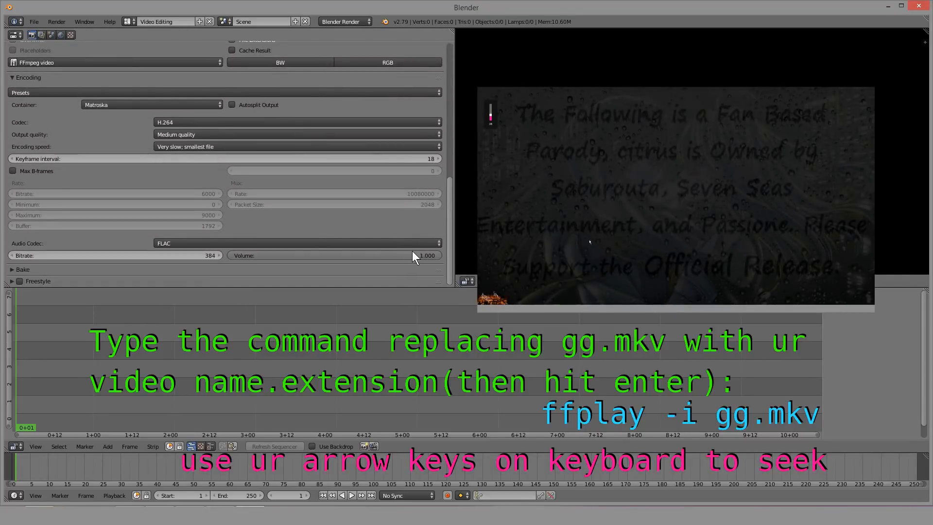
scroll(418, 243, "up", 9)
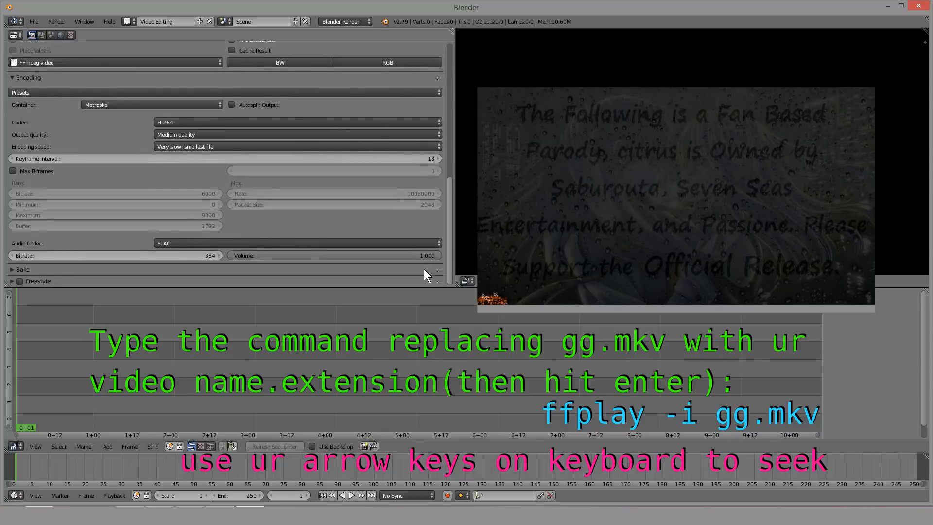
left_click_drag(445, 173, 456, 304)
scroll(329, 283, "up", 3)
left_click_drag(451, 193, 443, 275)
Step: Try AAC as the audio codec again, and set the codec to PCM instead
left_click(326, 243)
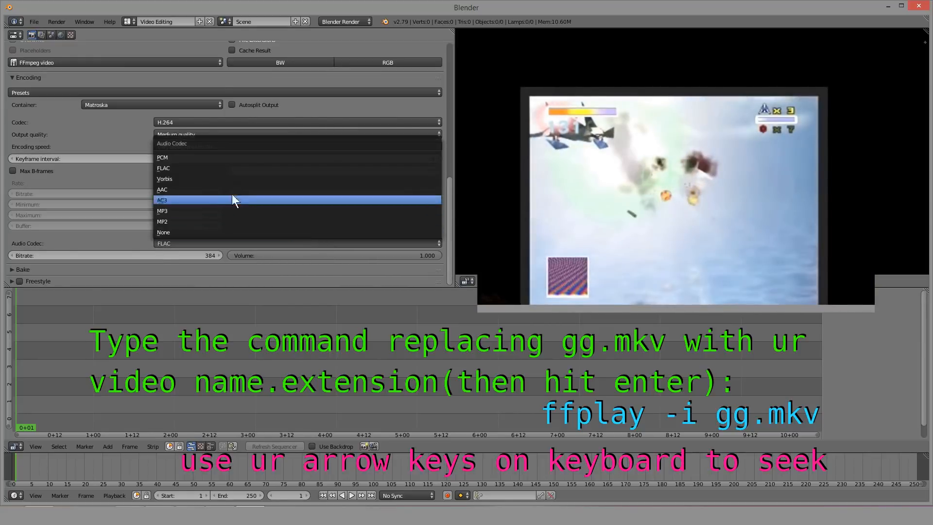
left_click(224, 187)
left_click(254, 244)
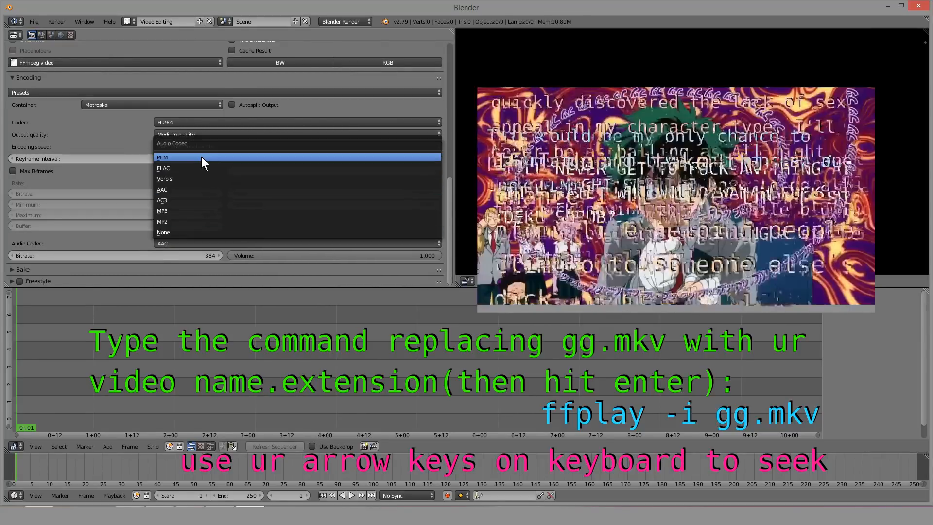
left_click(201, 156)
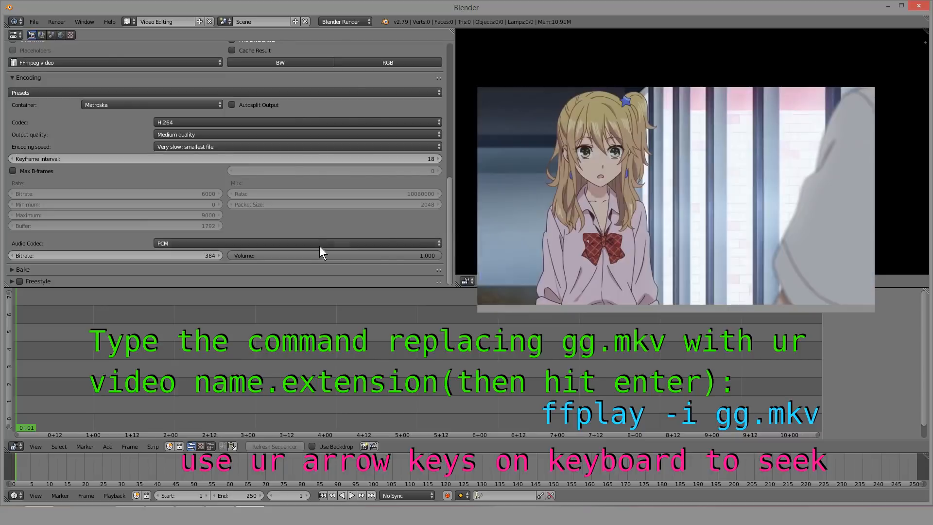
left_click(319, 244)
key("Escape")
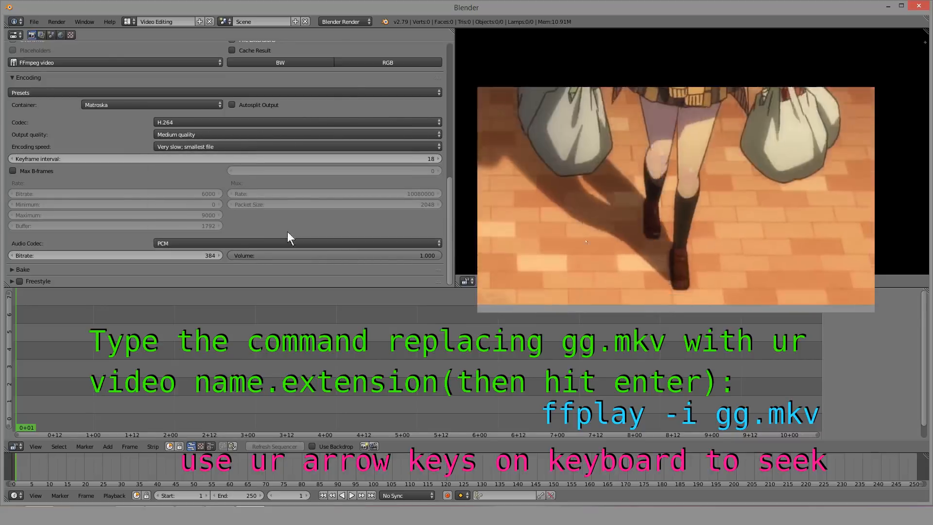
Step: Look through the render settings, between the Encoding options and the Render section with the audio export command
left_click(285, 244)
left_click(452, 232)
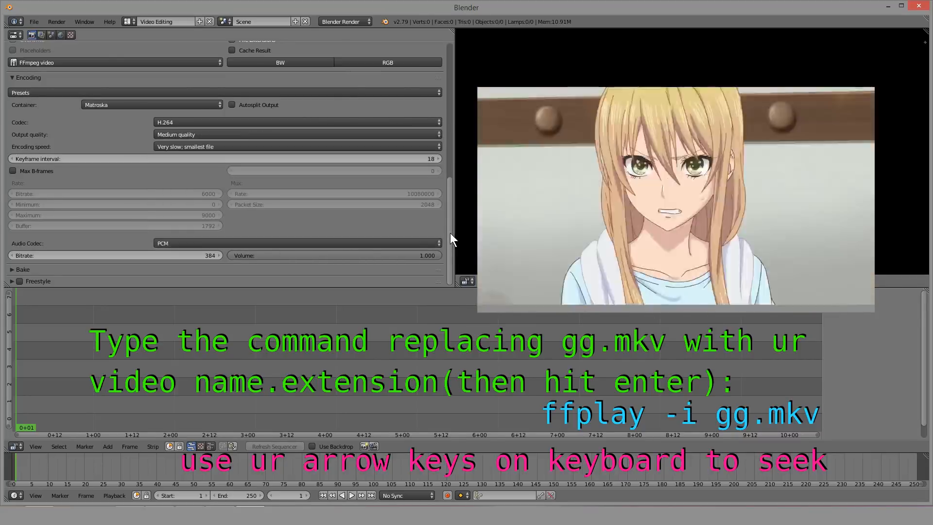
left_click_drag(450, 233, 459, 79)
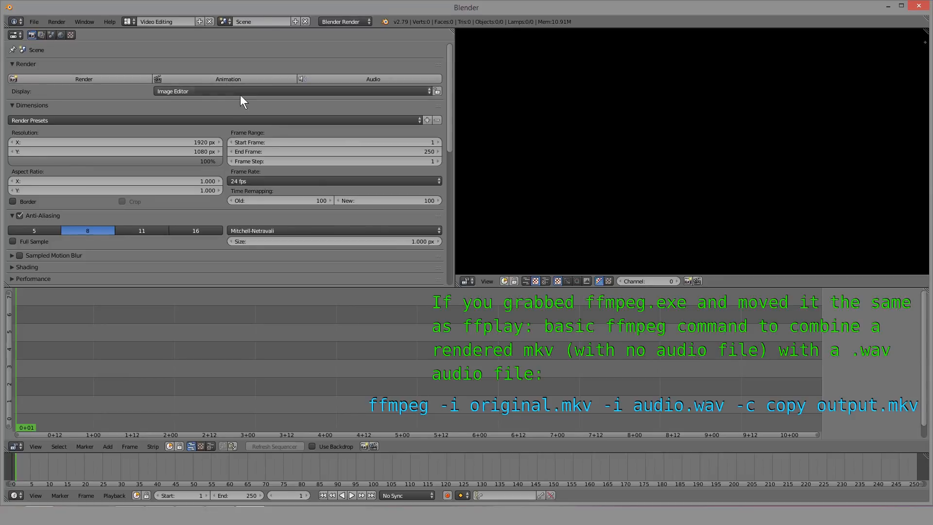
left_click_drag(451, 96, 424, 73)
scroll(430, 223, "down", 10)
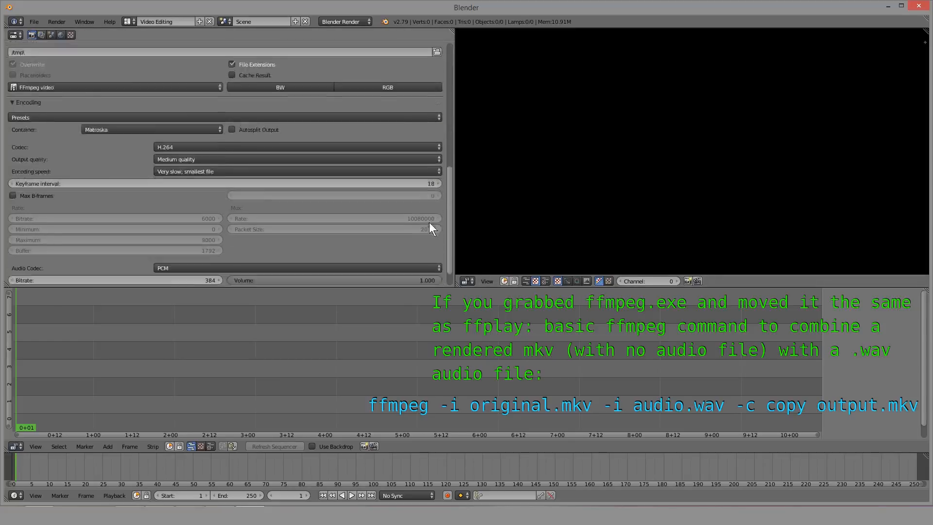
scroll(427, 194, "up", 10)
scroll(429, 89, "down", 10)
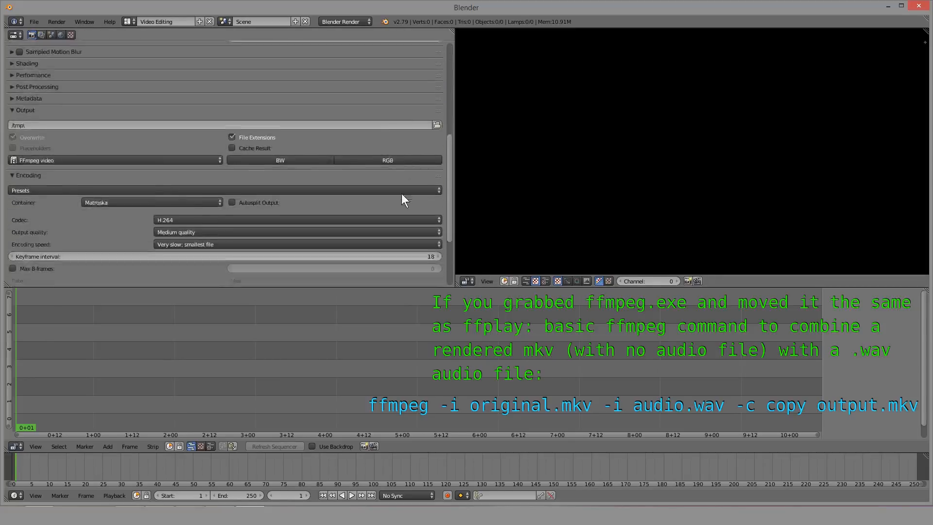
scroll(409, 140, "up", 10)
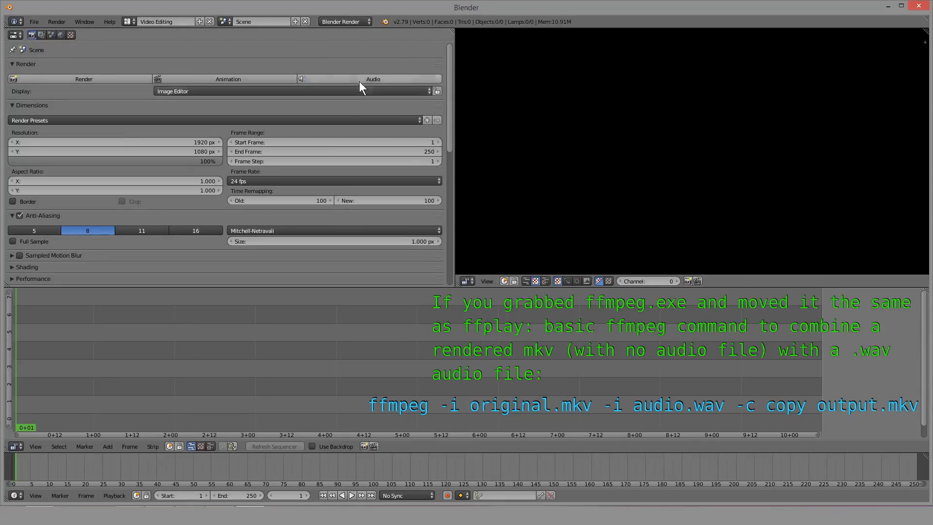
scroll(394, 81, "down", 4)
scroll(429, 56, "up", 4)
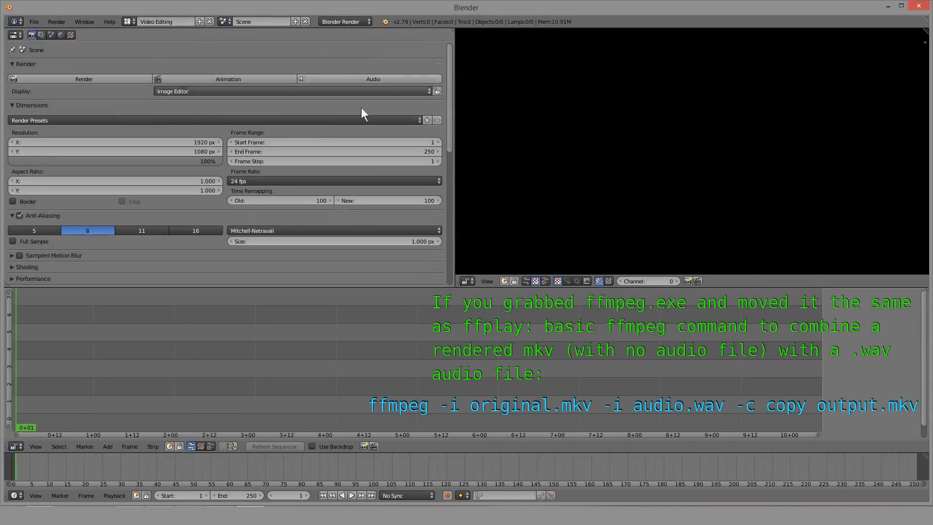
Step: Open the audio mixdown and set its accuracy to 1, container to wav and format to F32
left_click(378, 79)
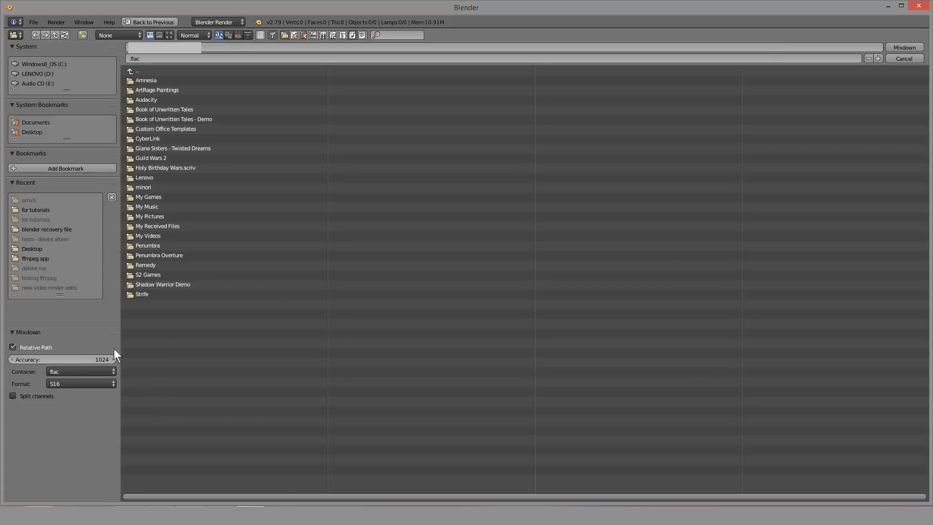
mouse_move(89, 358)
left_mouse_down()
mouse_move(68, 358)
mouse_move(83, 360)
left_mouse_up()
left_click(85, 381)
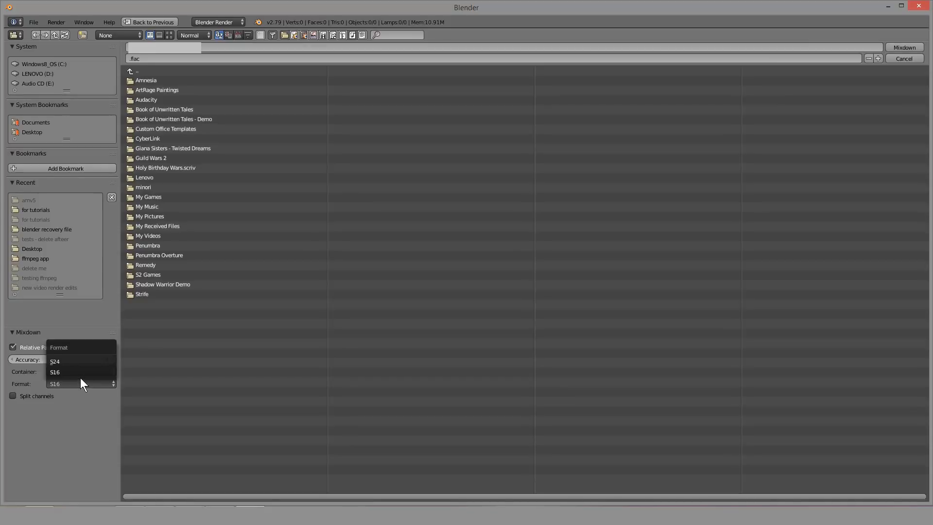
left_click(80, 381)
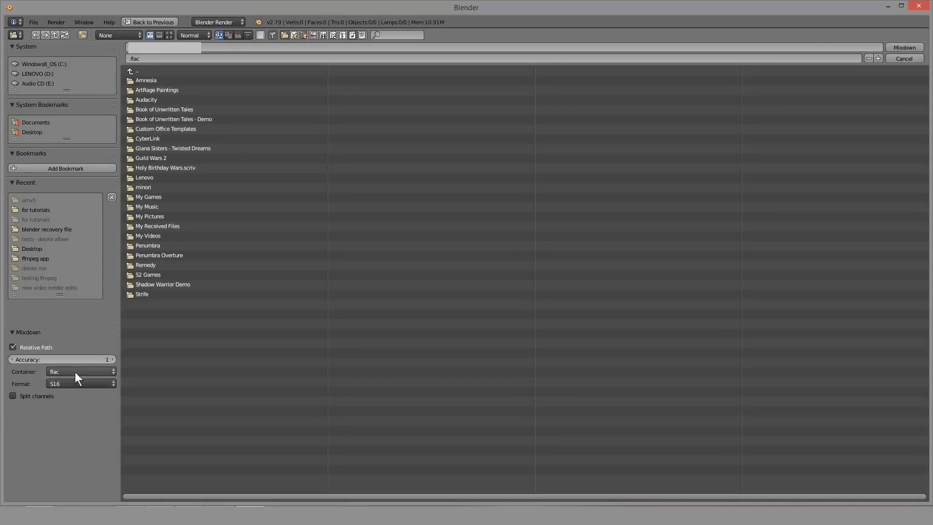
left_click(69, 372)
left_click(69, 296)
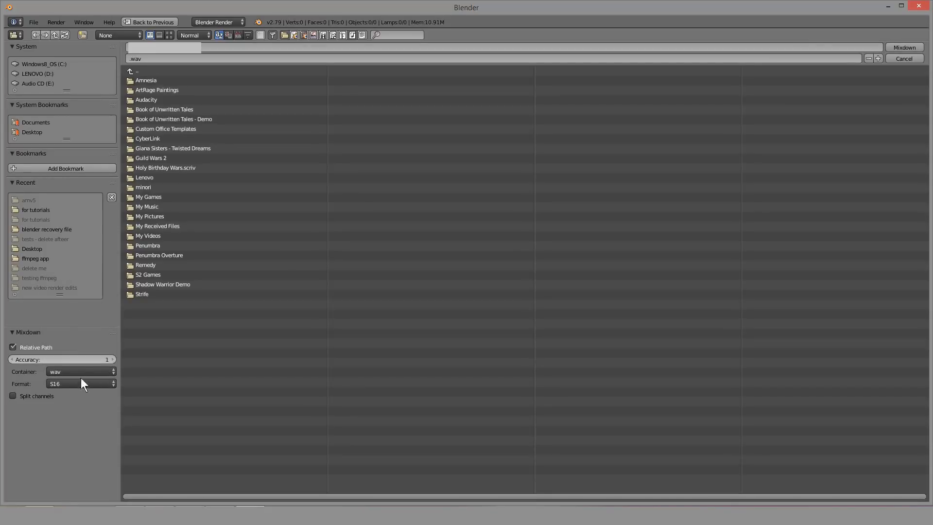
left_click(83, 381)
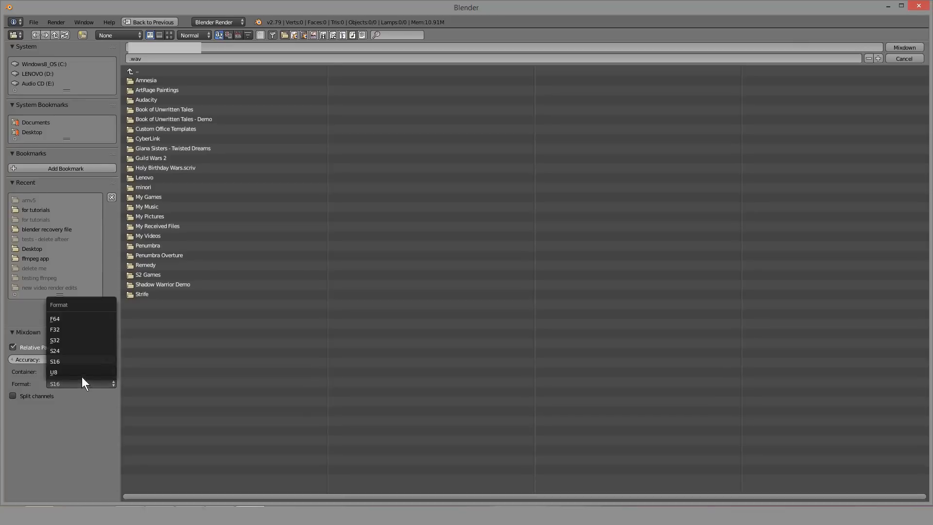
left_click(68, 330)
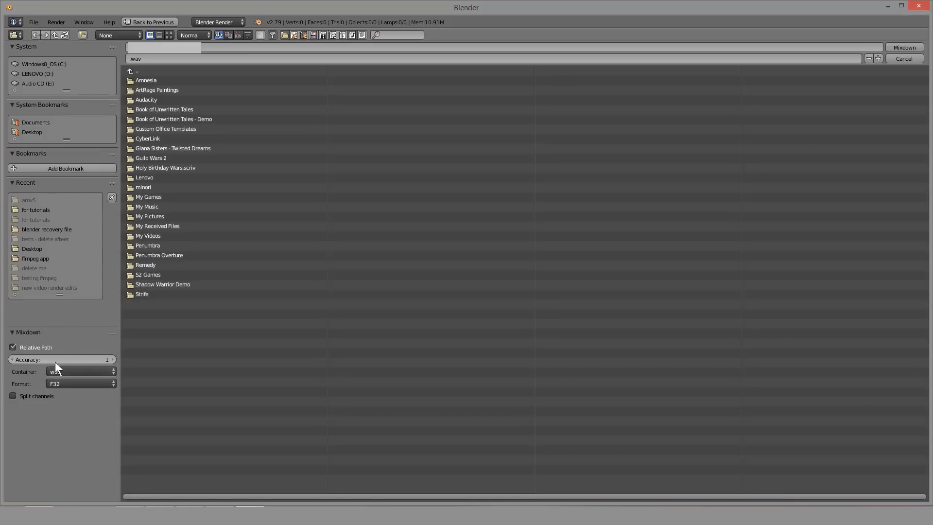
left_click(79, 382)
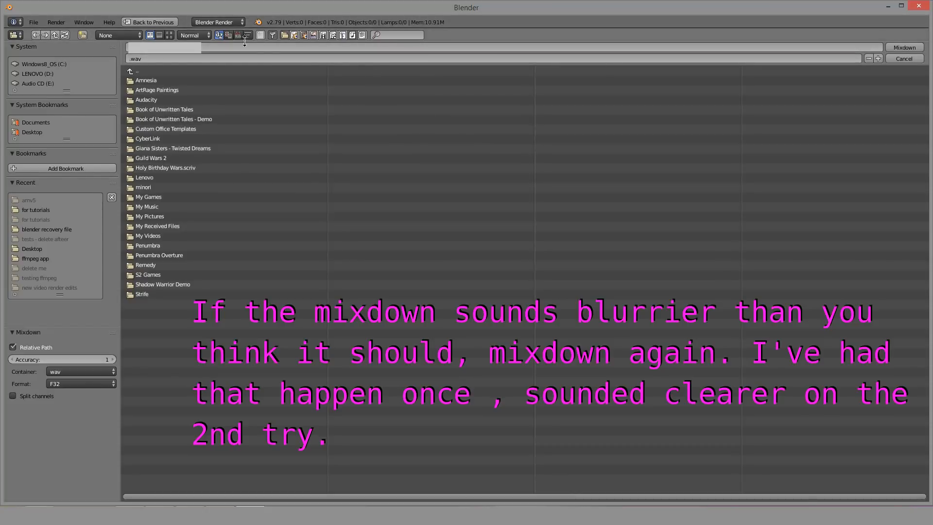
Step: Cancel the audio mixdown and return to the video editing layout
left_click(38, 23)
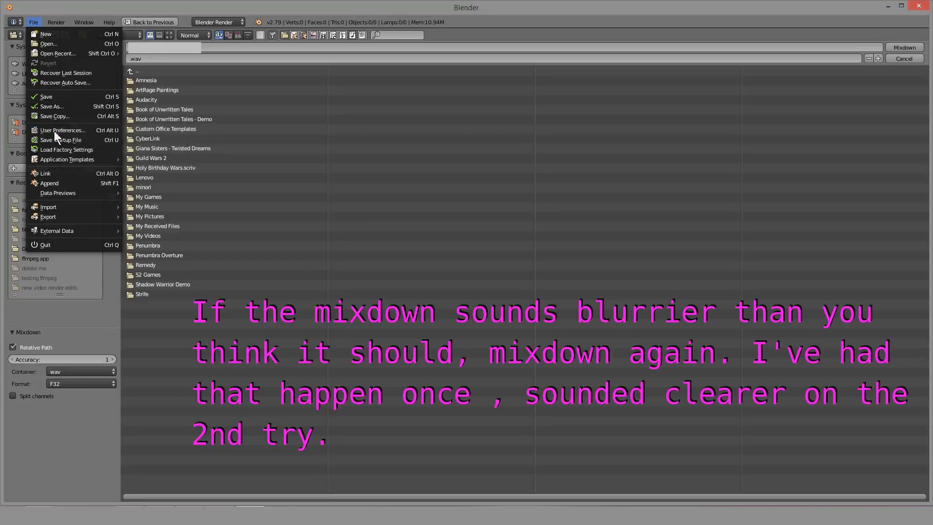
left_click(61, 128)
left_click(33, 26)
left_click(903, 58)
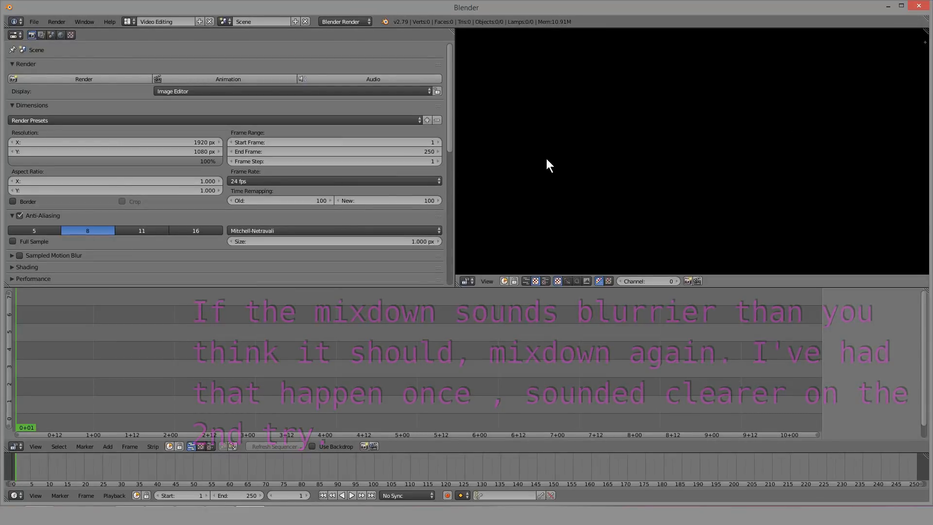
Step: Return to the Encoding settings and widen the video preview by narrowing the render settings area
left_click_drag(449, 112, 421, 254)
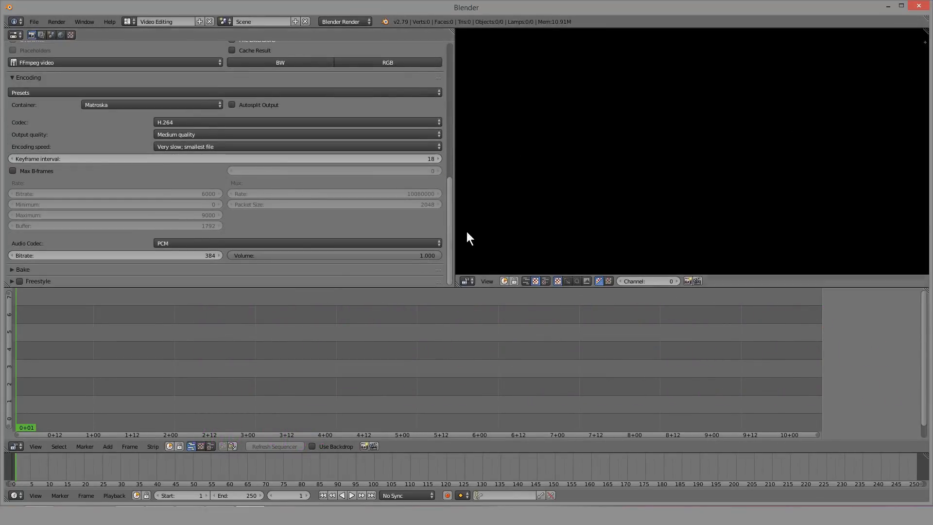
left_click_drag(454, 229, 403, 228)
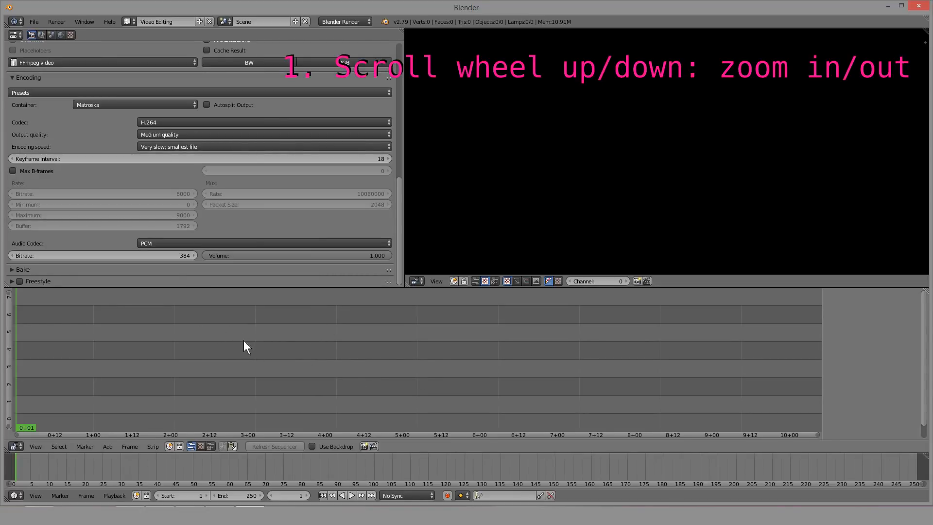
Step: Zoom out, pan and scale the sequencer timeline to examine its time and channel range
scroll(285, 348, "down", 4)
scroll(343, 369, "down", 3)
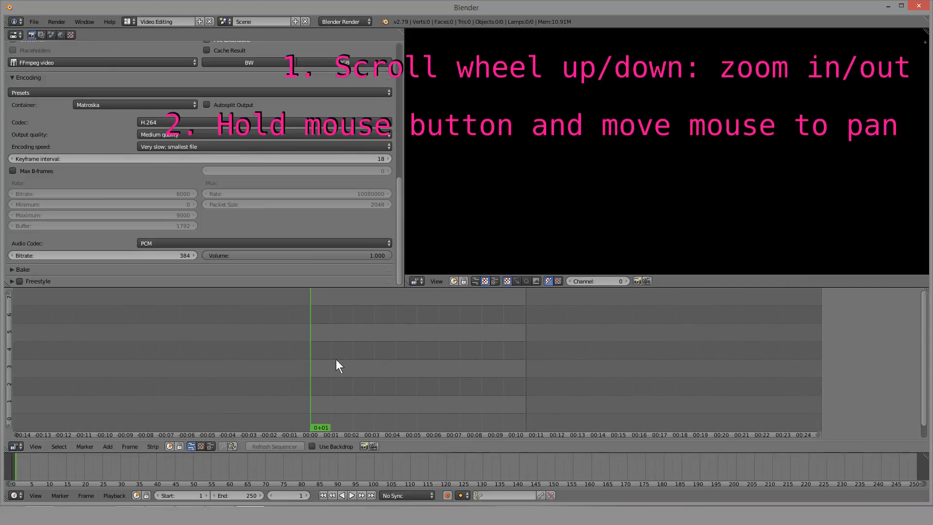
middle_click_drag(349, 364, 350, 339)
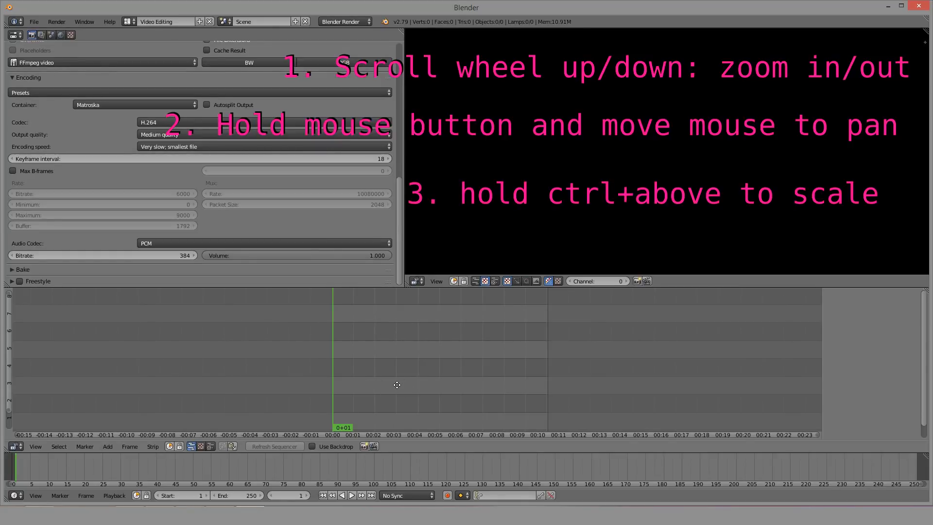
middle_click_drag(397, 385, 333, 374, "ctrl")
middle_click_drag(388, 394, 498, 391)
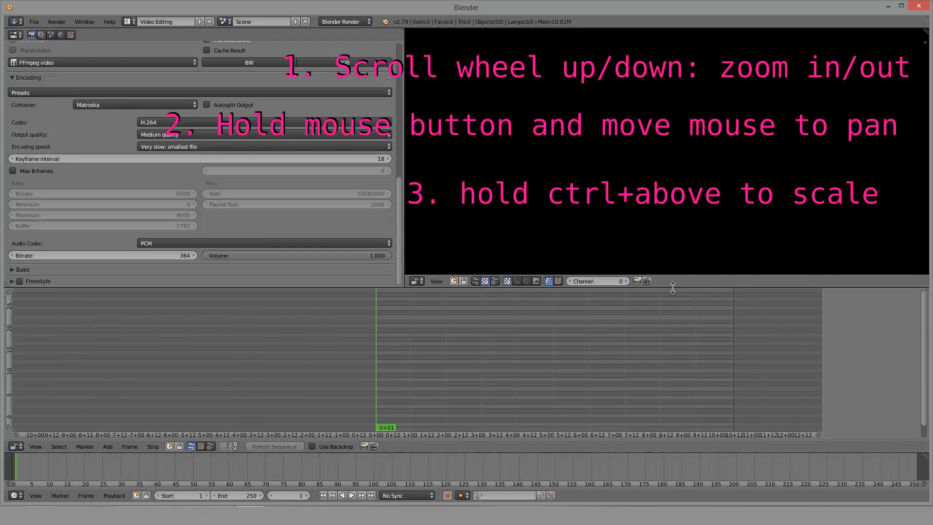
Step: Enlarge the sequencer area upward to make room for strips near the timeline's start
left_click_drag(671, 288, 631, 193)
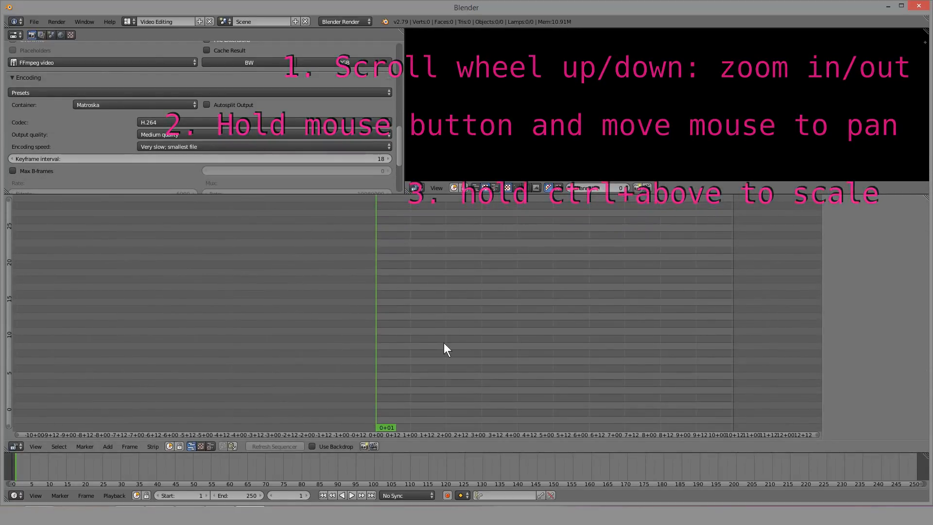
scroll(443, 342, "down", 3)
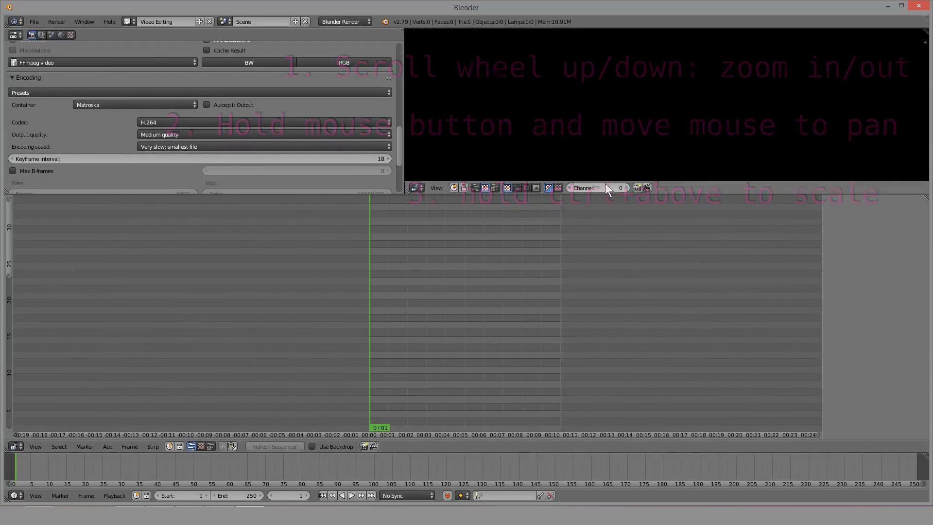
middle_click_drag(351, 387, 363, 348)
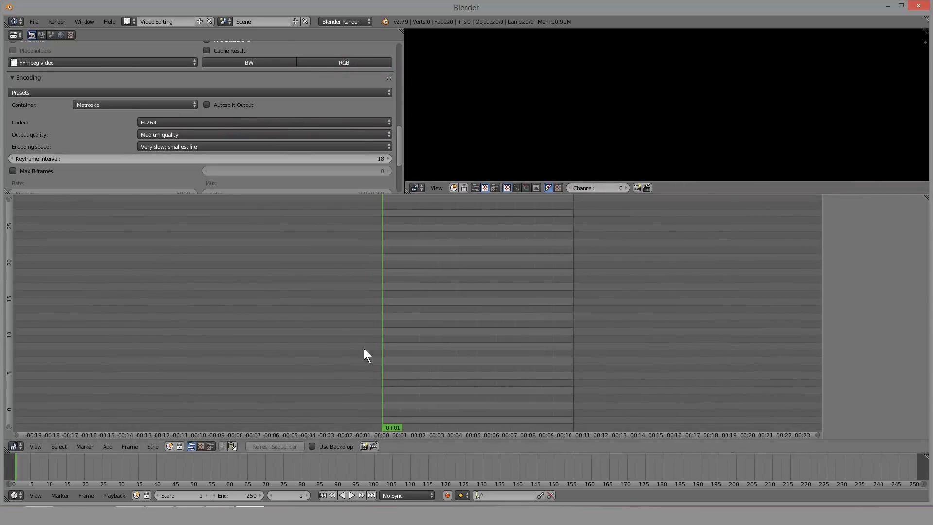
scroll(364, 350, "up", 15)
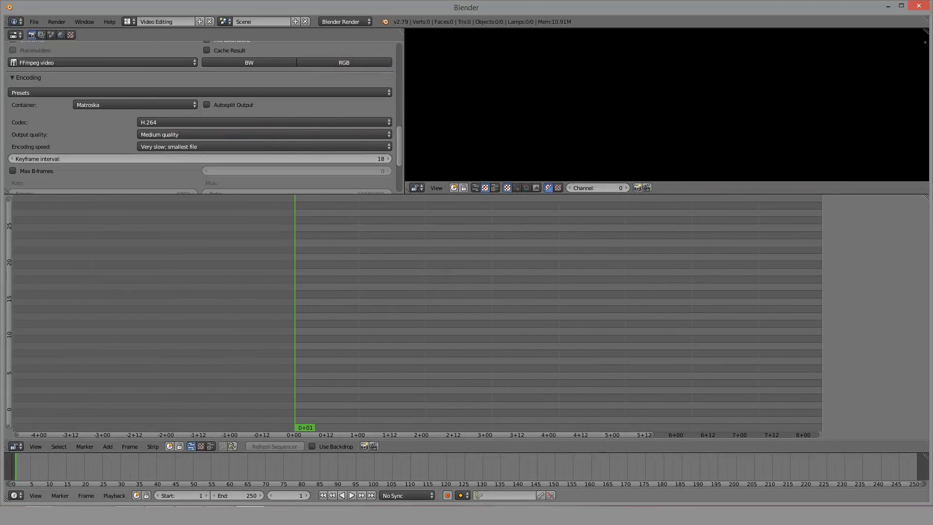
Step: Switch to File Explorer and add opening fixed4492-6254.avi from the for tutorials folder to the sequencer at frame 1, then minimize the folder window
left_click(40, 507)
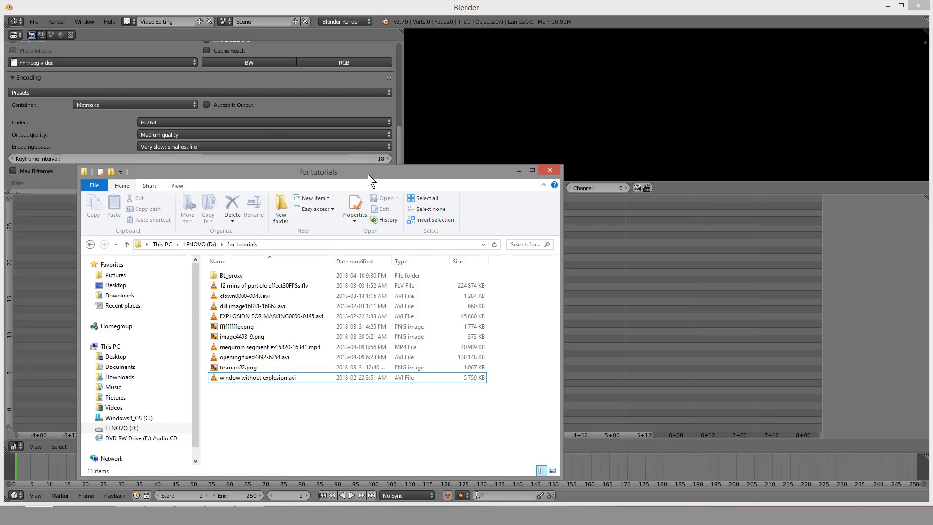
left_click_drag(369, 174, 494, 78)
left_click_drag(401, 265, 278, 395)
left_click_drag(358, 380, 321, 369)
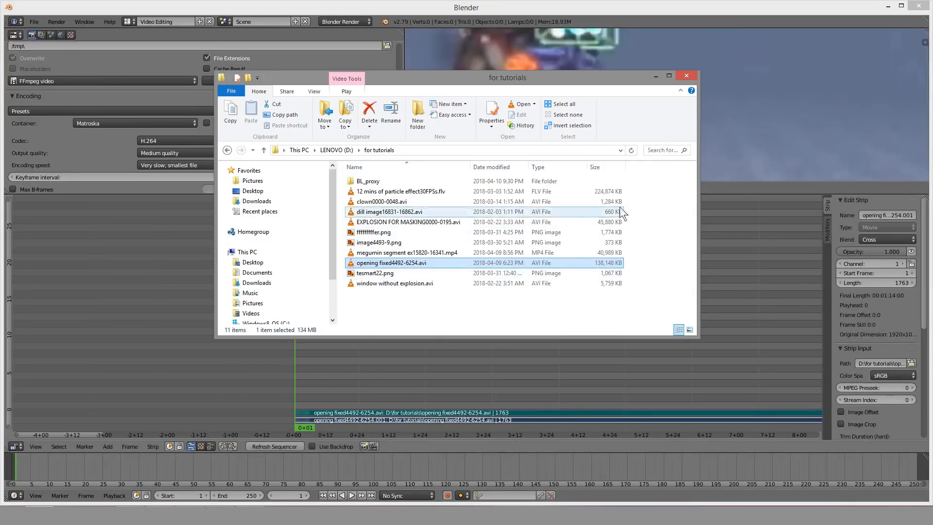
left_click(653, 77)
Step: Move the playhead to frame 68 and enlarge the video preview downward, with the whole strip in view
left_click(474, 327)
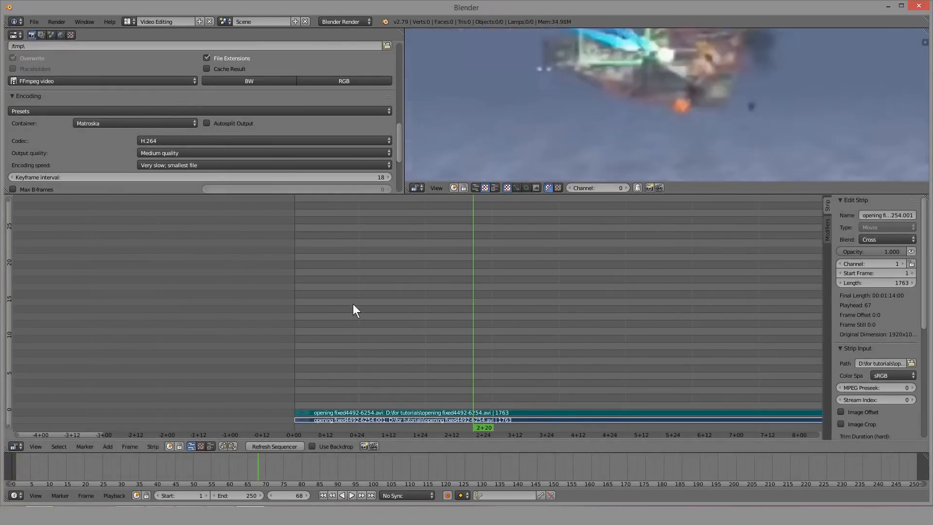
scroll(369, 308, "down", 10)
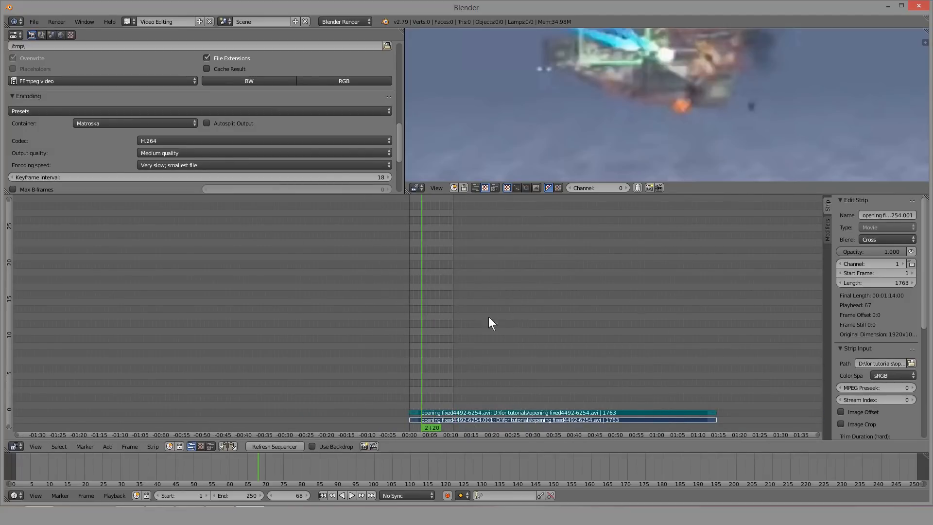
middle_click_drag(533, 332, 439, 318)
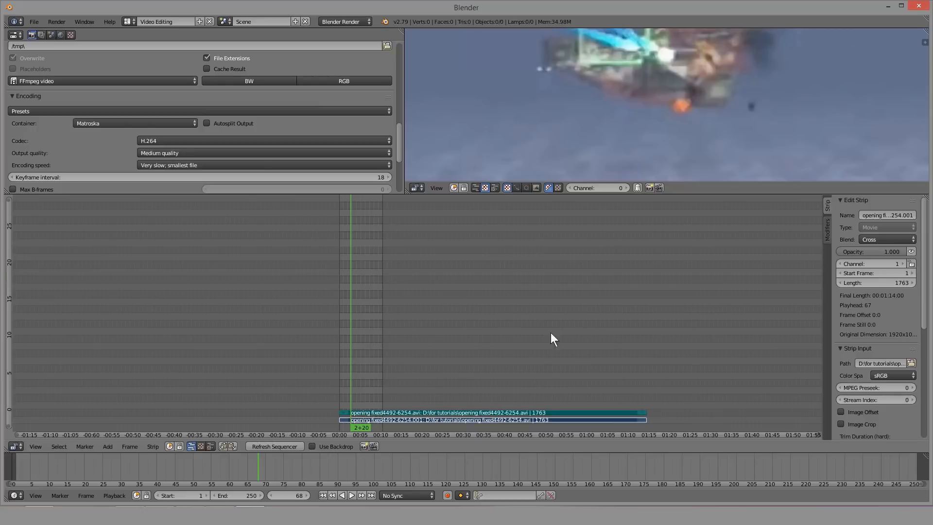
middle_click_drag(432, 305, 430, 319, "ctrl")
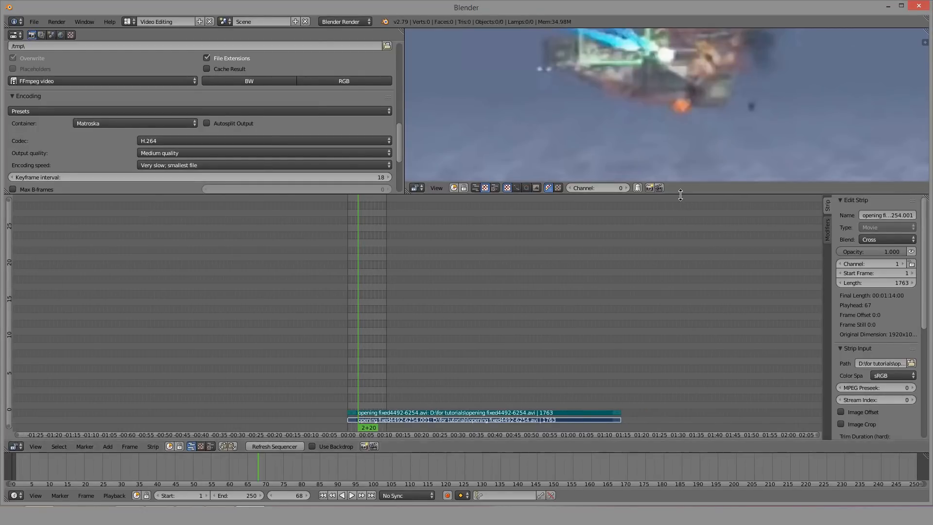
left_click_drag(680, 194, 665, 274)
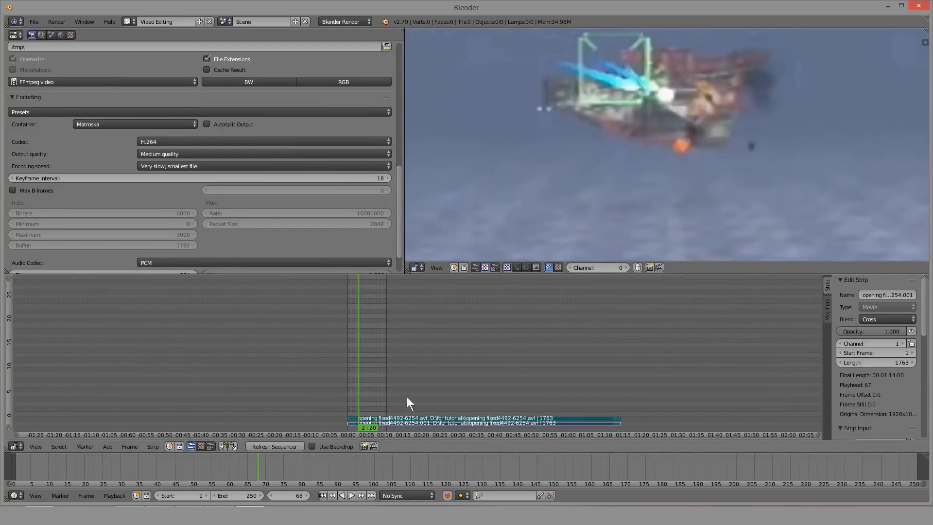
Step: Open the file browser for adding a movie strip from the sequencer, and cancel it
scroll(379, 395, "up", 3)
middle_click_drag(297, 387, 409, 369)
middle_click_drag(478, 372, 430, 306, "ctrl")
middle_click_drag(533, 382, 351, 348)
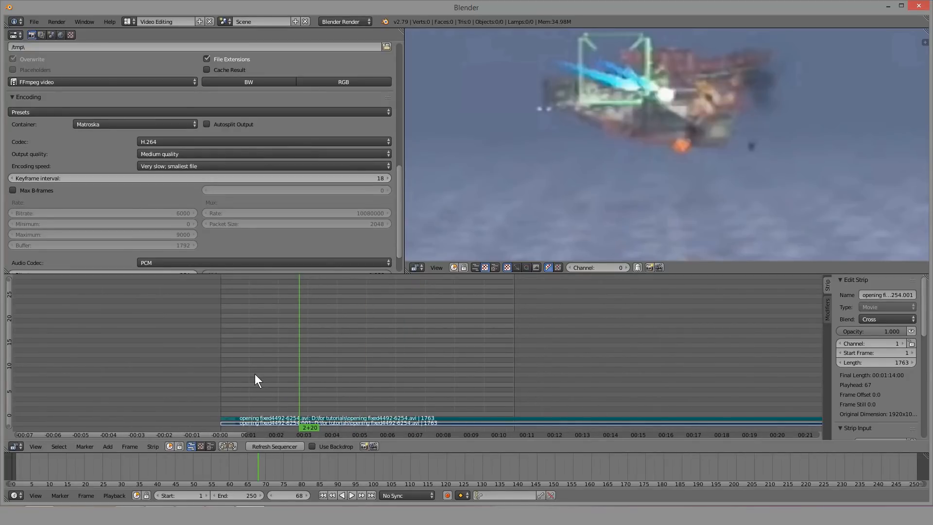
key("shift+a")
left_click(248, 403)
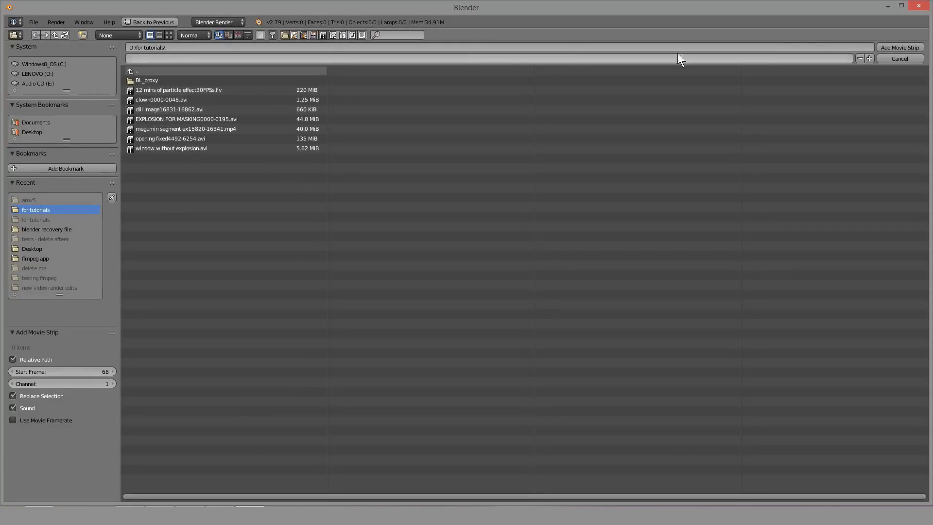
left_click(893, 57)
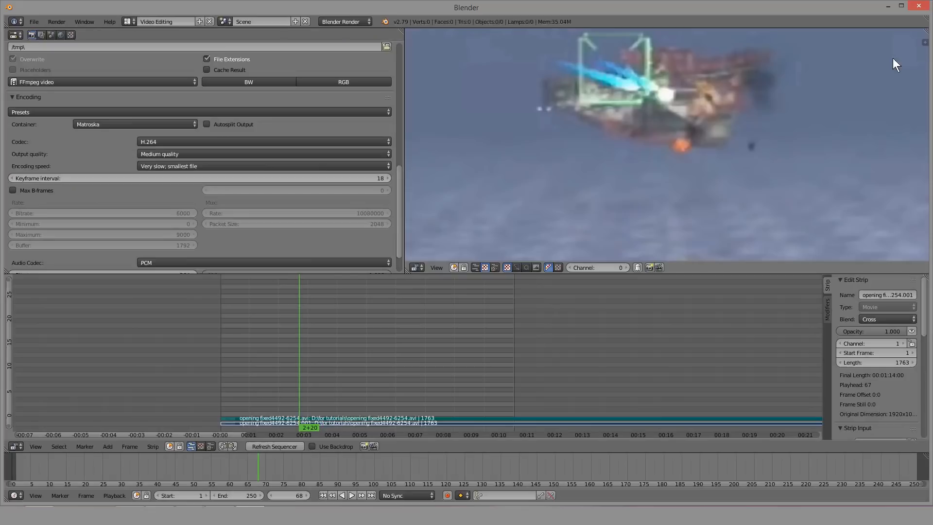
Step: Select the opening fixed4492-6254.avi movie strip and play the timeline from the strip's start
right_click(392, 421)
left_click(221, 391)
key("alt+a")
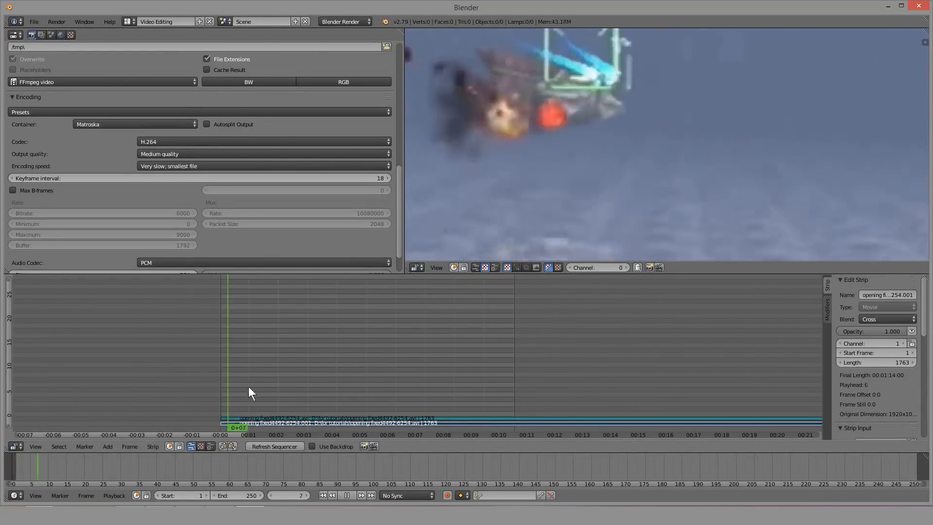
Step: Scrub the playhead back and forth between the start and end of the frame range, stopping at frame 81
left_click_drag(509, 370, 514, 369)
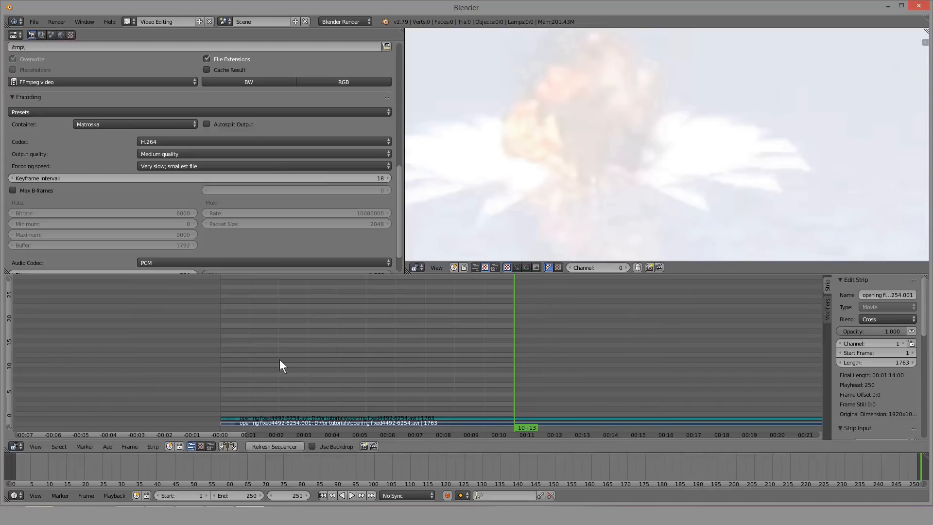
left_click_drag(383, 362, 528, 349)
left_click_drag(416, 351, 223, 389)
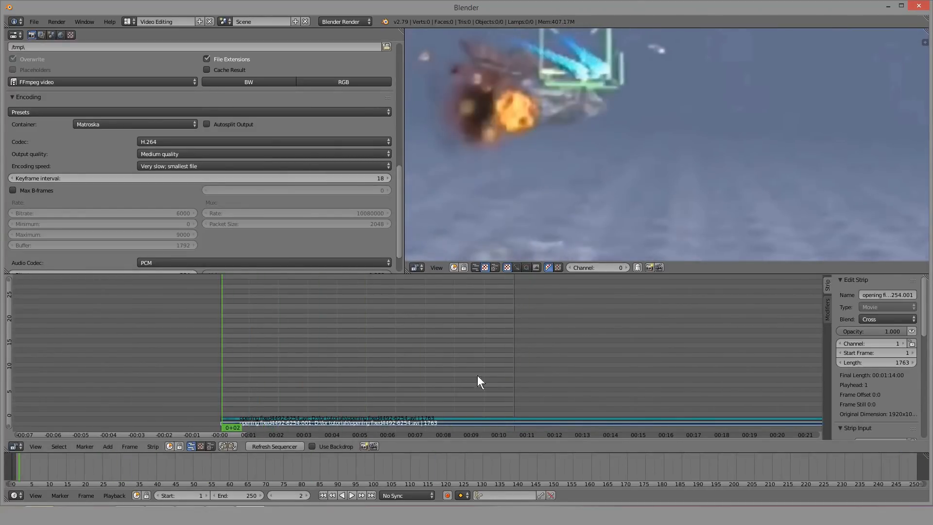
left_click(506, 385)
left_click(250, 383)
left_click(315, 397)
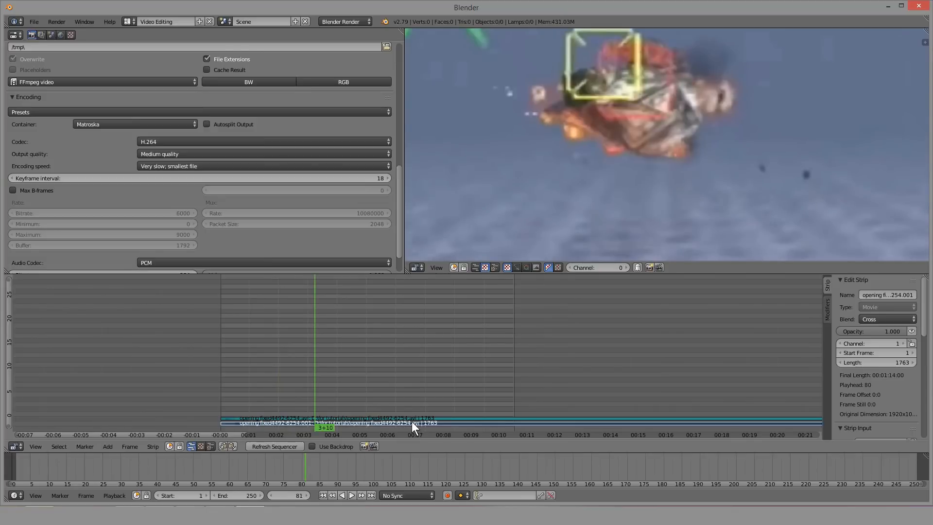
Step: Play the timeline from frame 81, scrub back near the strips' start during playback, and stop at frame 77
scroll(372, 343, "up", 1, "ctrl")
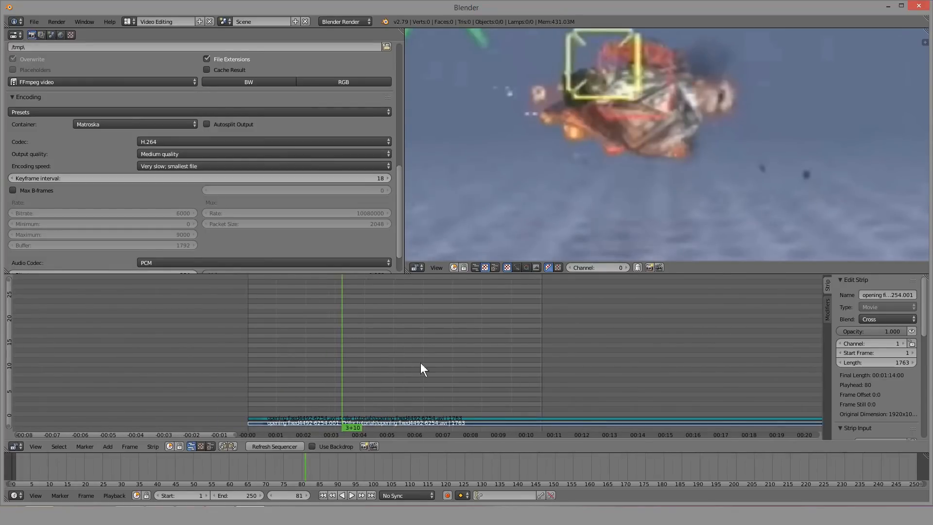
key("alt+a")
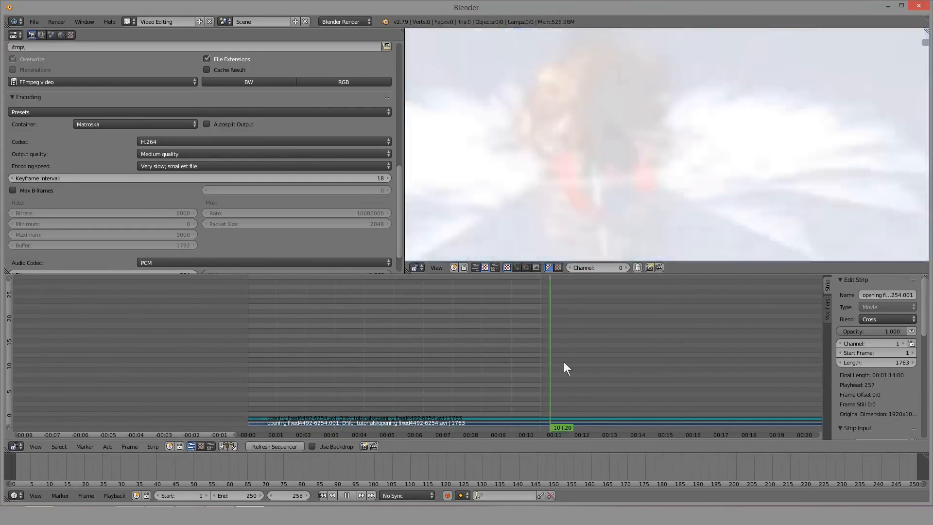
left_click_drag(564, 361, 269, 380)
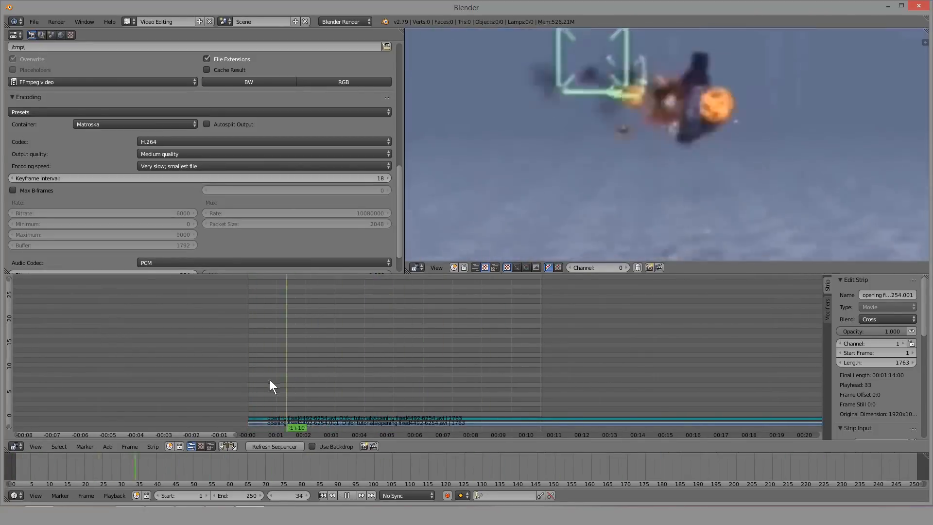
key("alt+a")
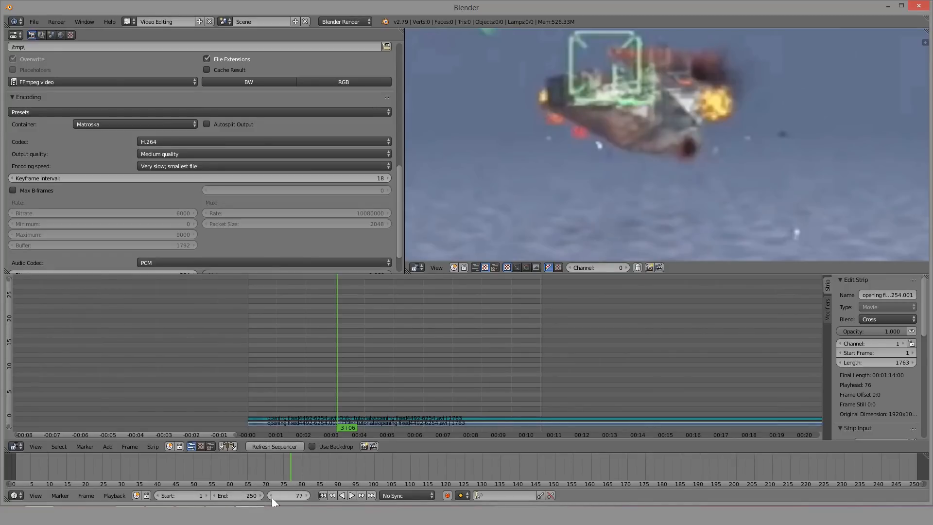
Step: Select the sound strip and the movie strip in turn, and review the scene's resolution and frame rate settings
right_click(320, 420)
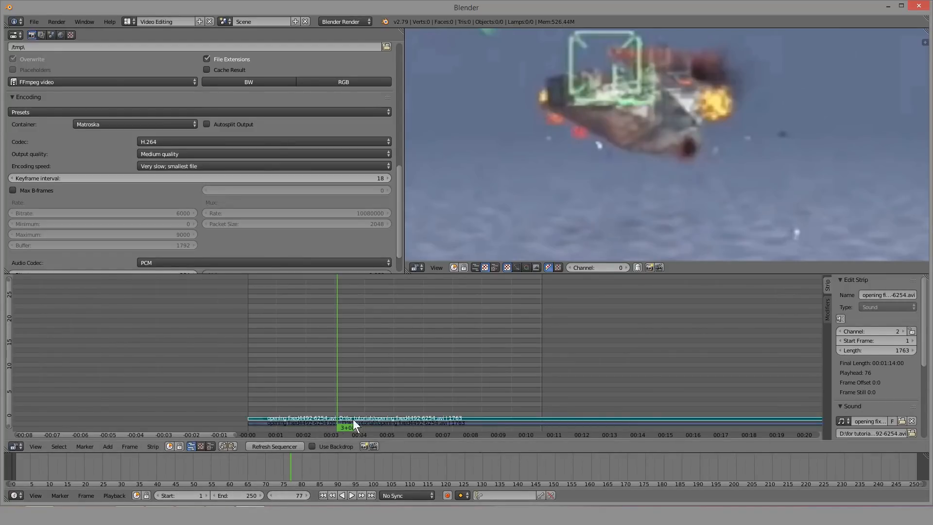
right_click(313, 423)
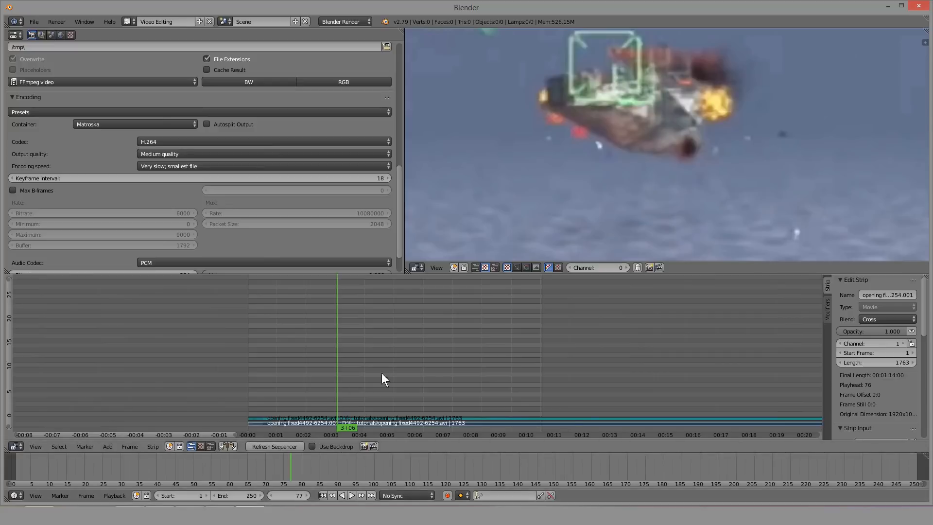
middle_click_drag(440, 358, 321, 362)
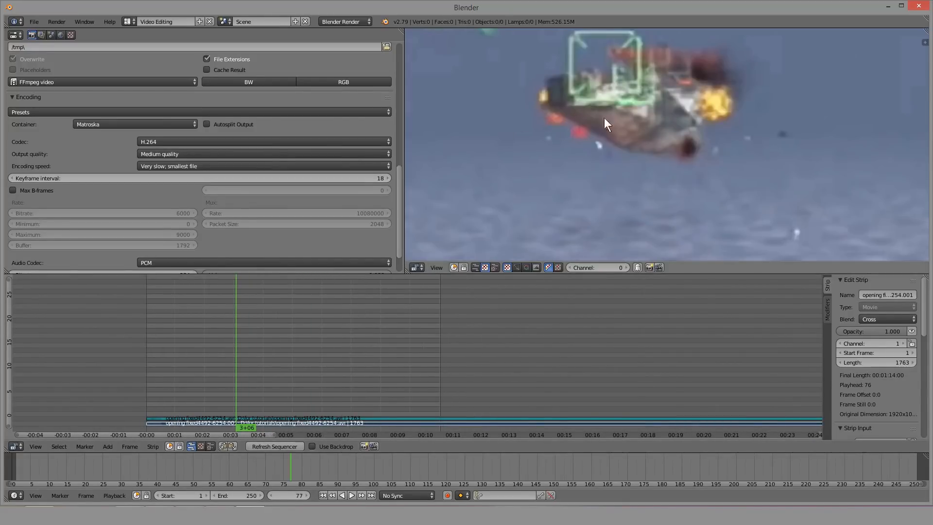
scroll(262, 211, "up", 15)
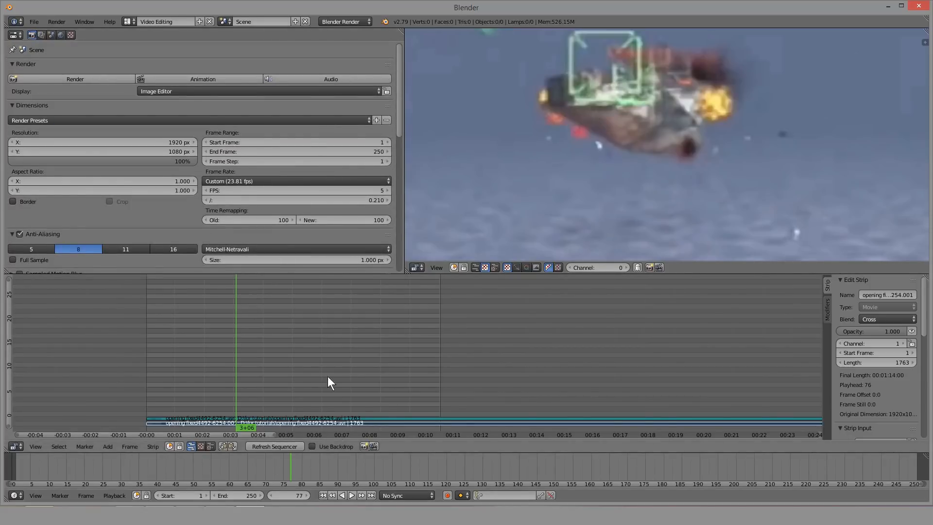
middle_click_drag(327, 376, 363, 364)
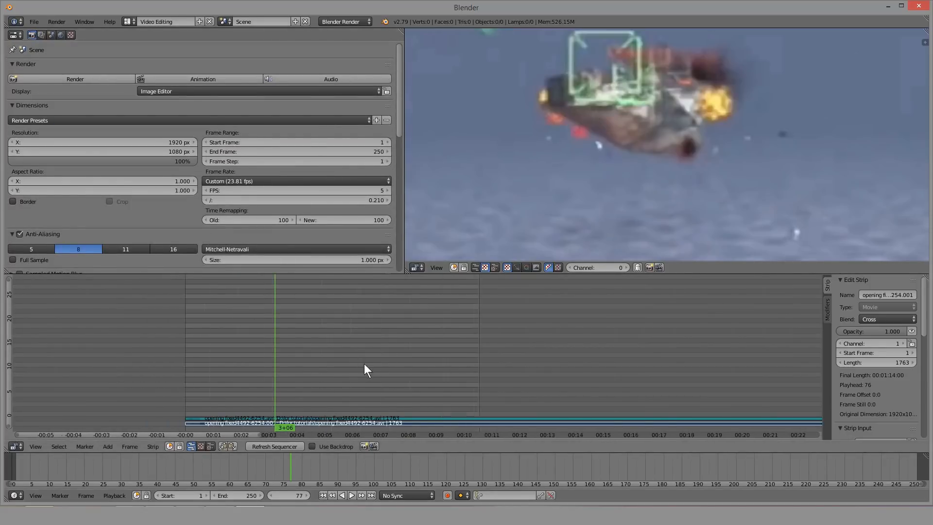
right_click(341, 418)
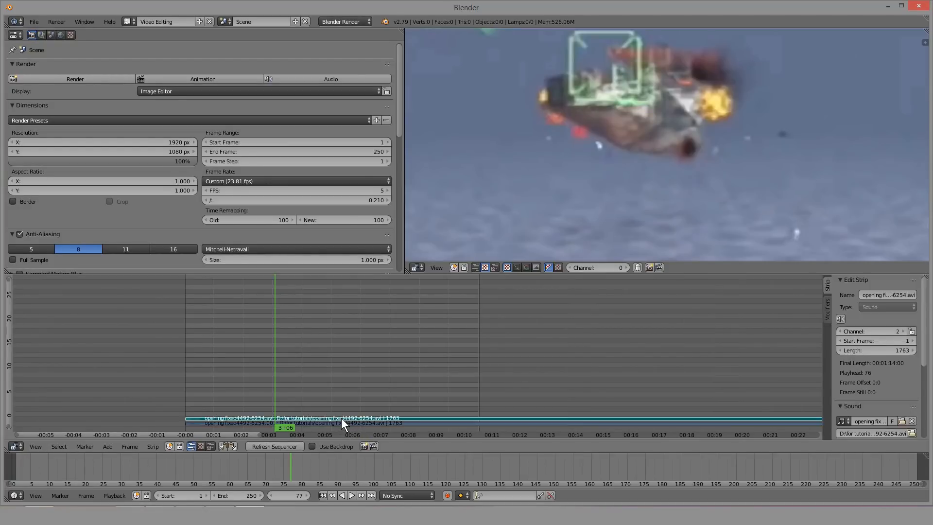
right_click(323, 422)
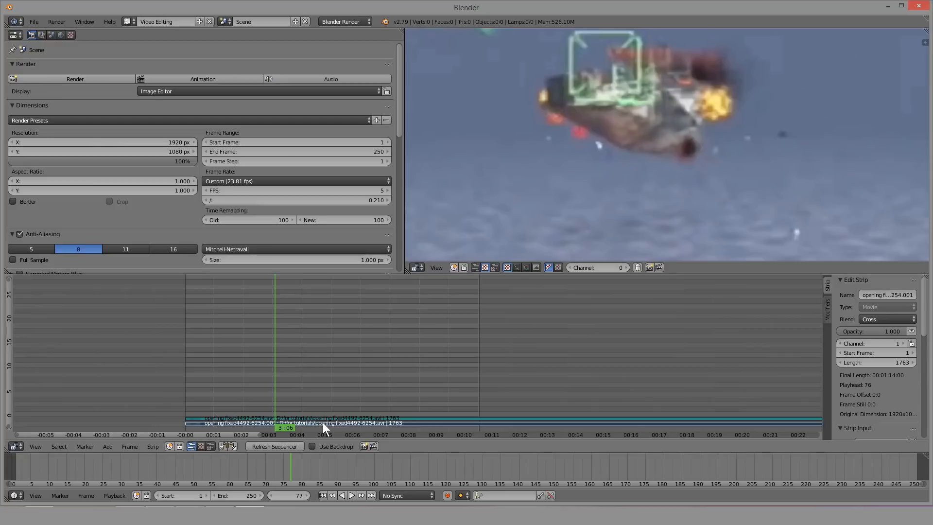
Step: Deselect all strips, select the movie strip, and move it freely to channel 17 with start frame -16
key("a")
right_click(338, 423)
key("g")
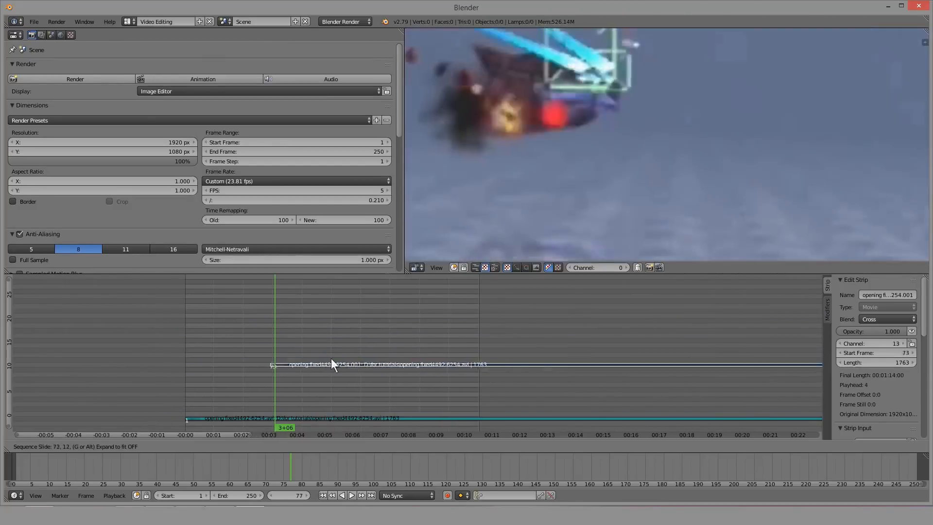
left_click(317, 346)
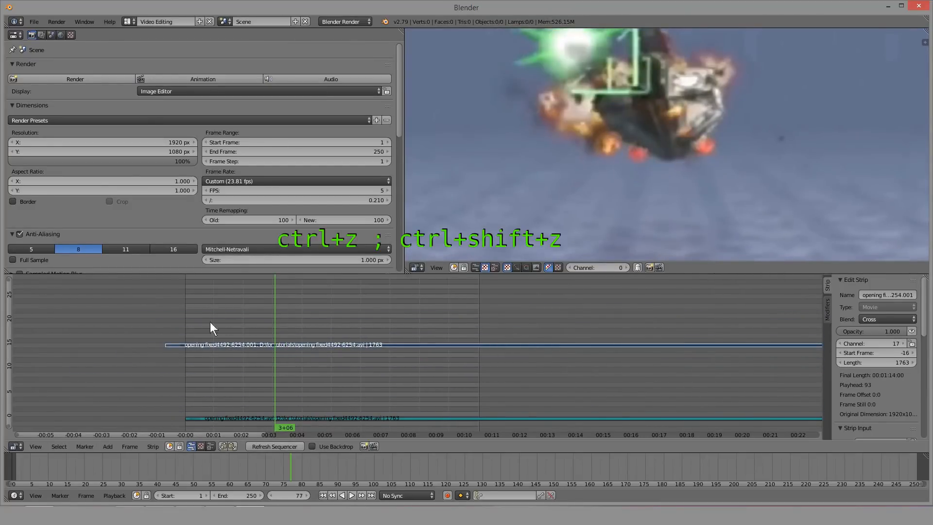
Step: Undo the movie strip's move, redo it, and undo it once more
key("ctrl+z")
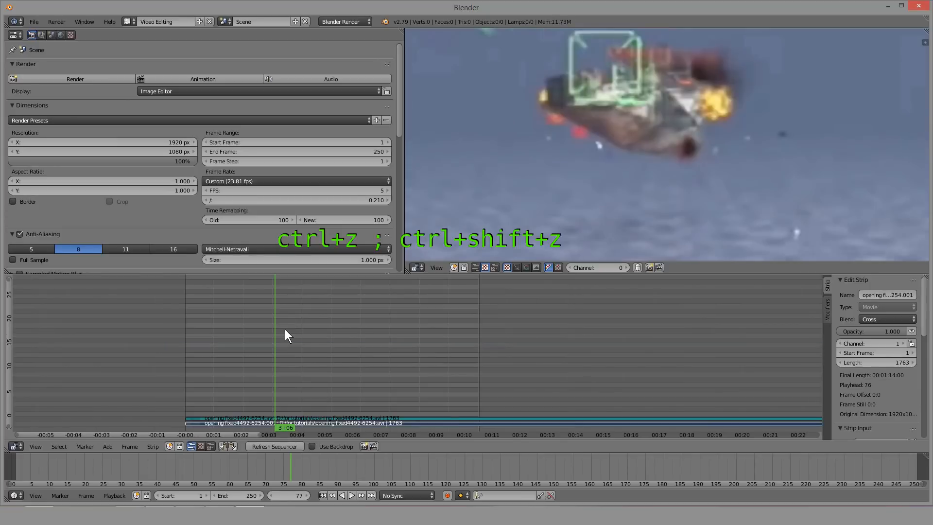
key("ctrl+shift+z")
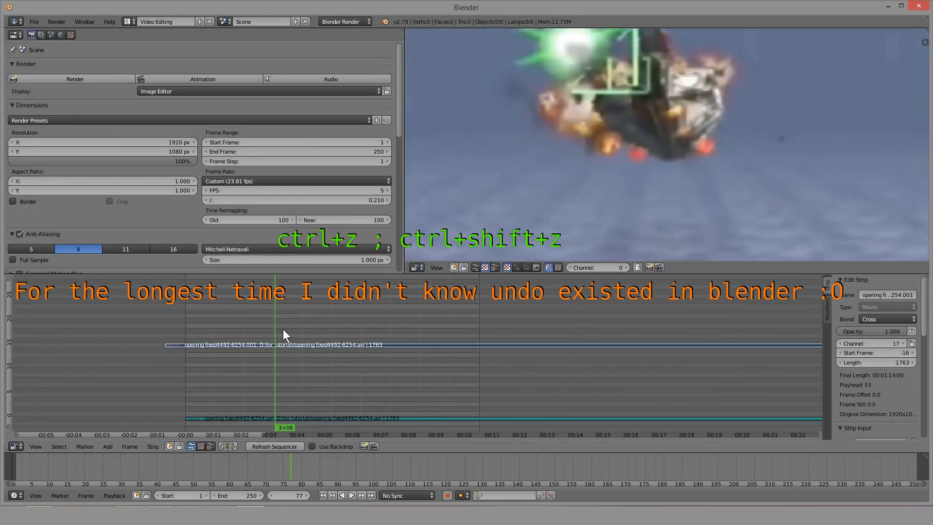
key("ctrl+z")
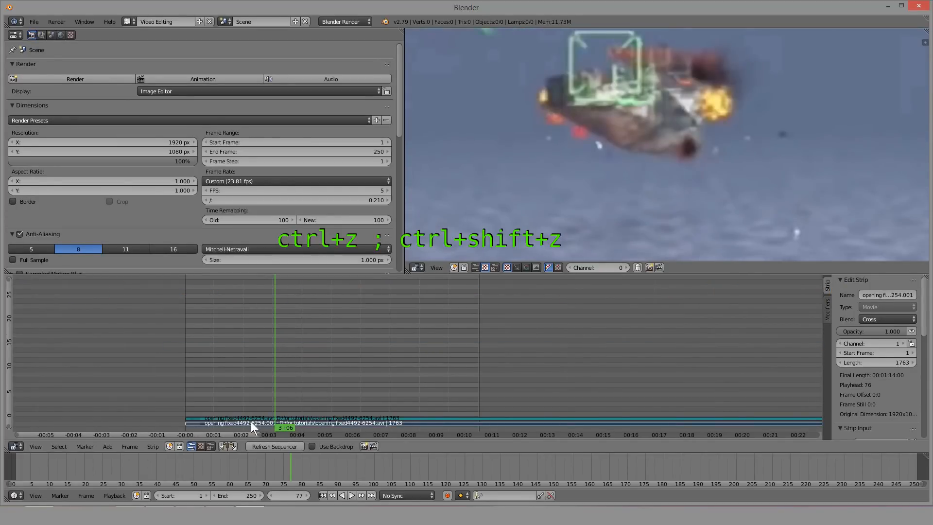
Step: Try moving the movie strip with the movement constrained alternately to channels only and to time only, and cancel the move
key("g")
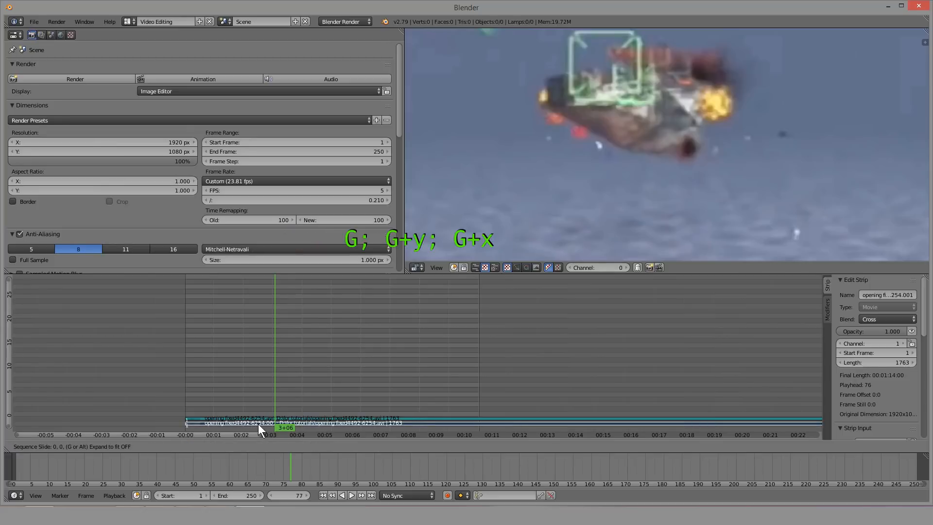
key("y")
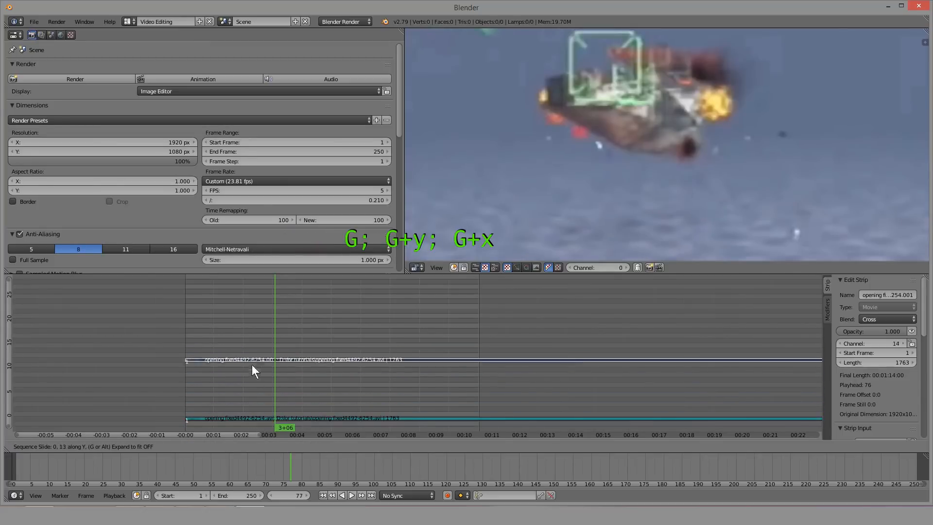
key("x")
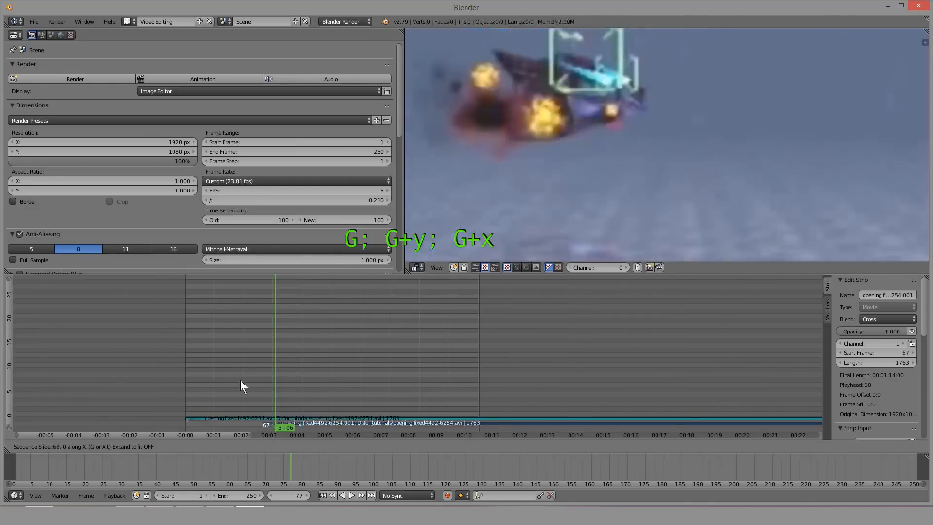
key("y")
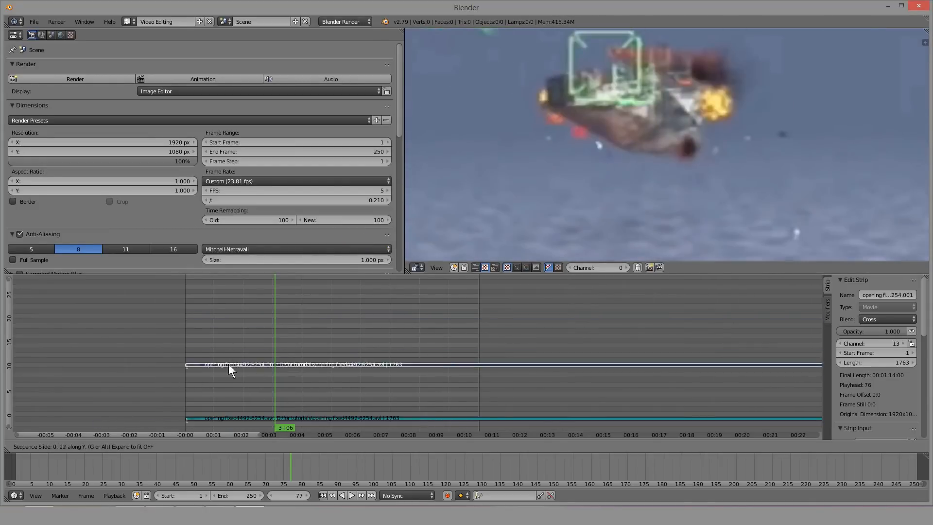
key("x")
right_click(330, 388)
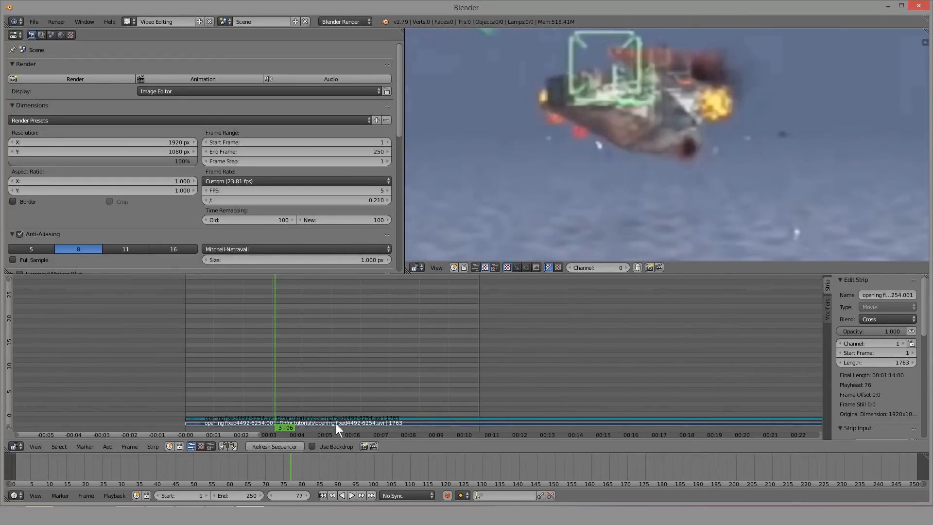
Step: Move the movie strip to channel 10 at start frame 169, and snap its start to the playhead placed at frame 51
key("g")
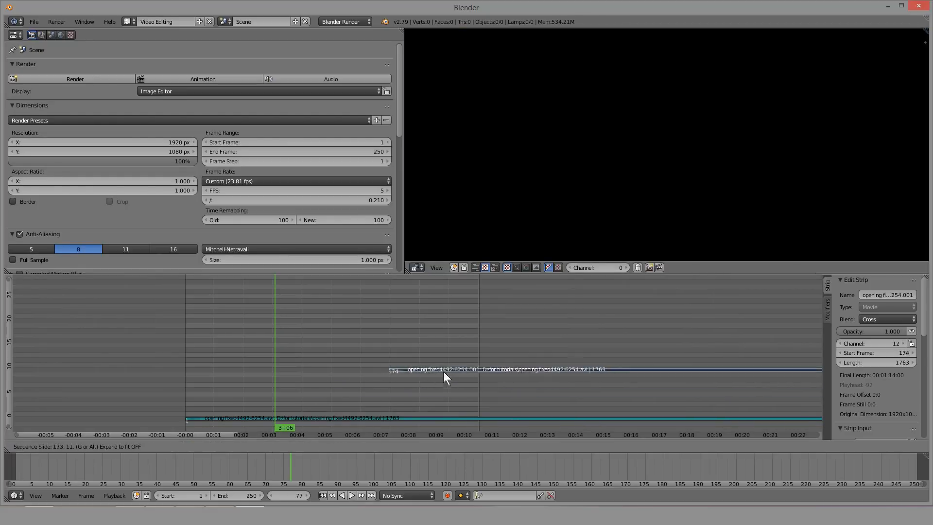
left_click(434, 381)
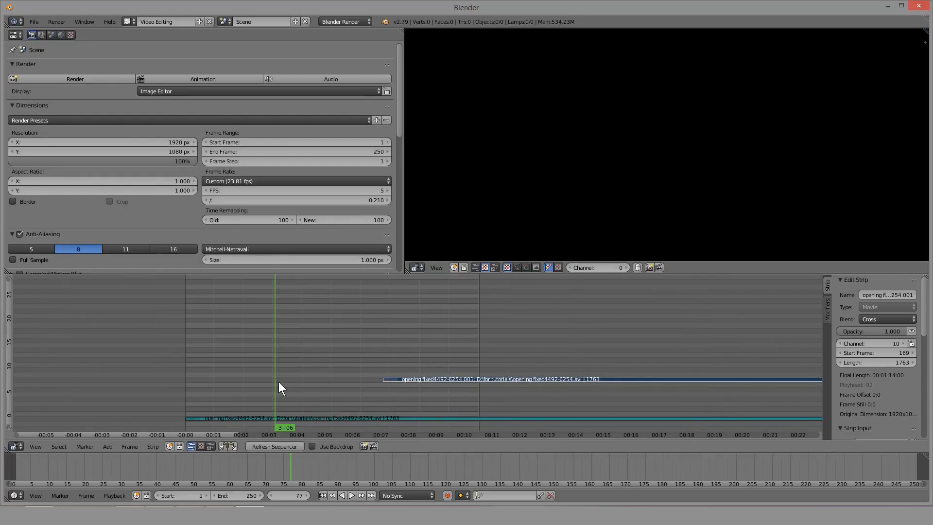
key("alt+shift+a")
left_click_drag(293, 377, 244, 360)
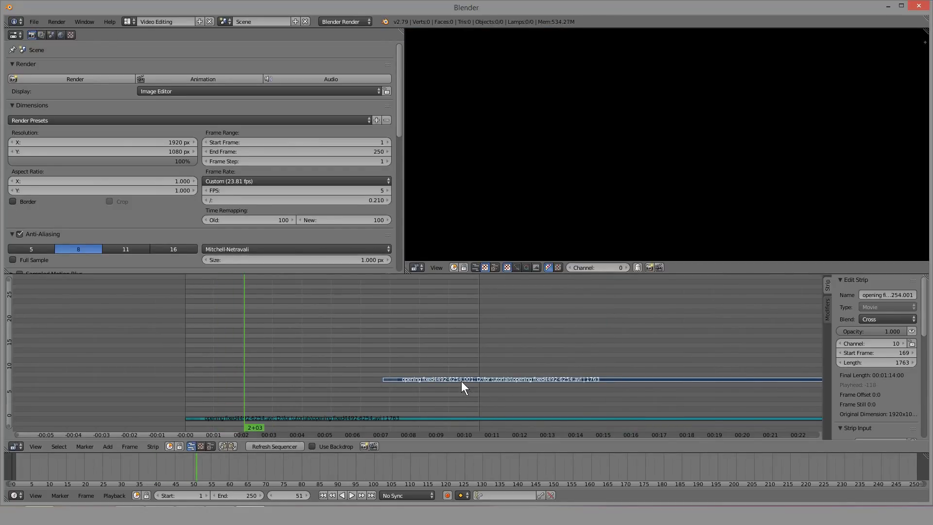
key("shift+s")
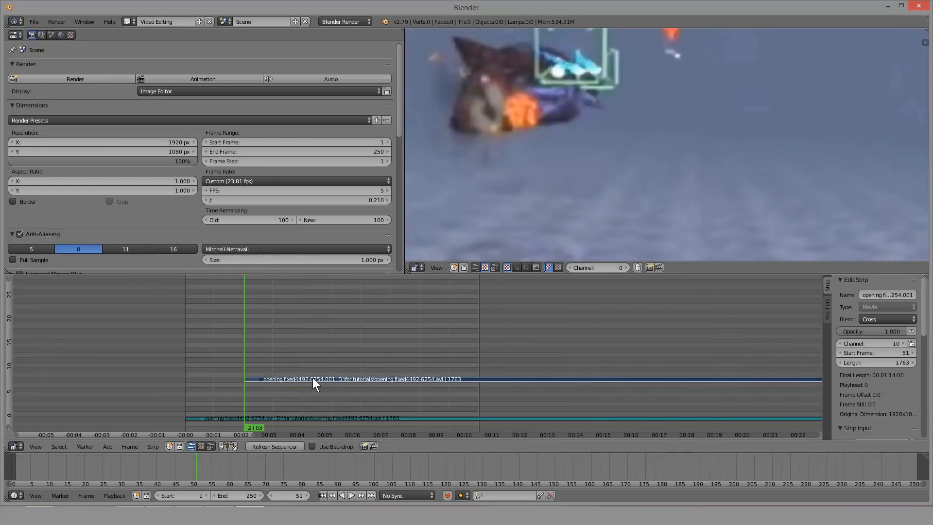
Step: Return the movie strip to channel 1 at start frame 1, and deselect and reselect it
key("g")
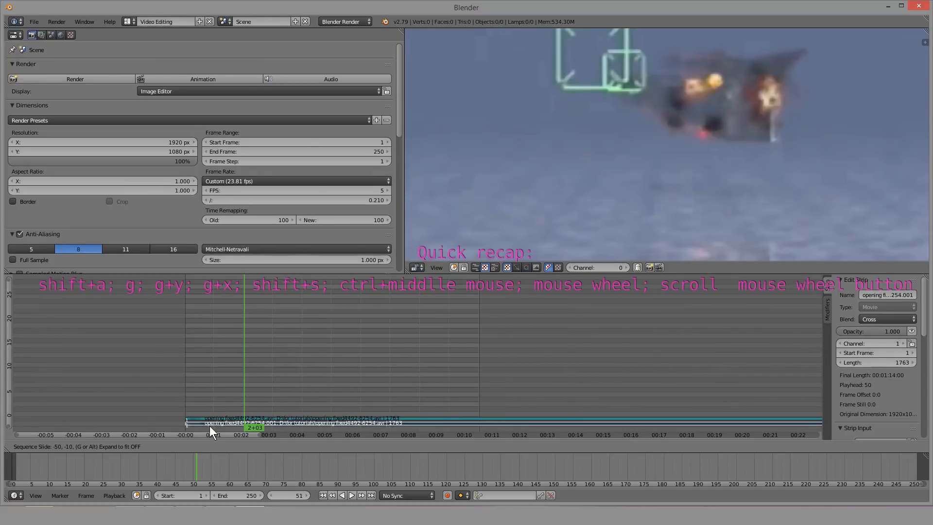
left_click(209, 426)
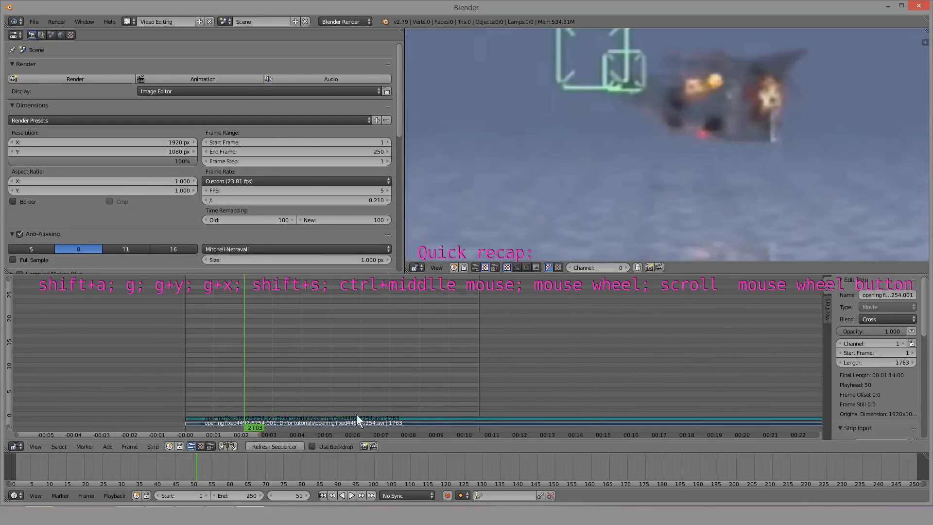
key("a")
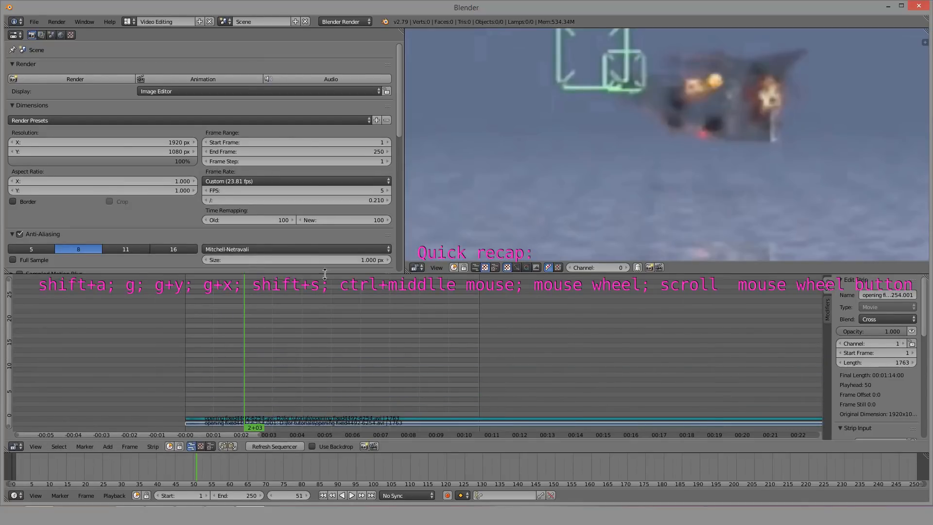
right_click(292, 421)
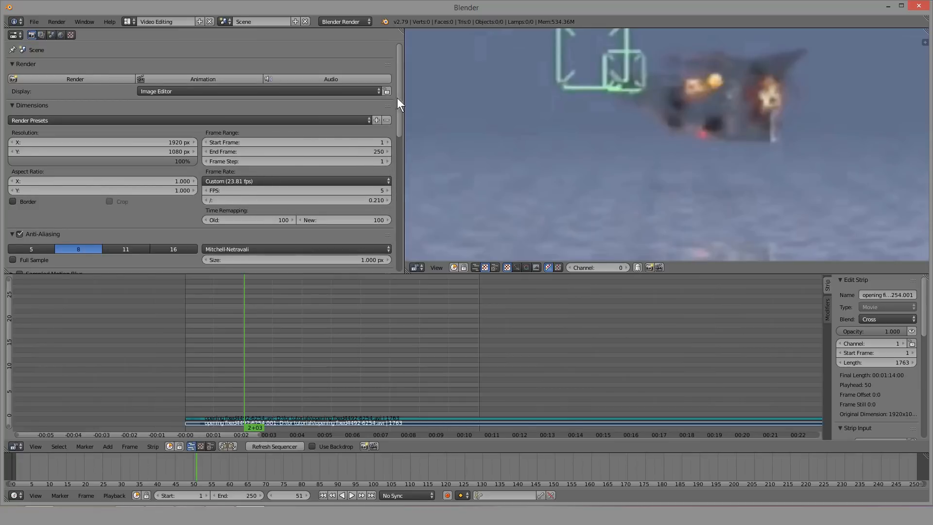
Step: Glance through the render settings and show the full length of both strips in the sequencer
mouse_move(398, 101)
left_mouse_down()
mouse_move(401, 110)
mouse_move(403, 89)
mouse_move(397, 130)
left_mouse_up()
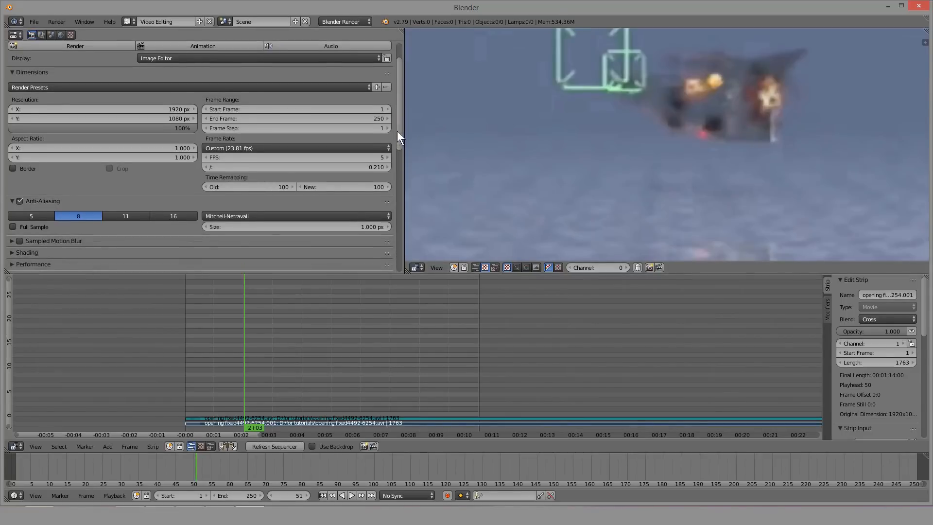
scroll(343, 348, "down", 6)
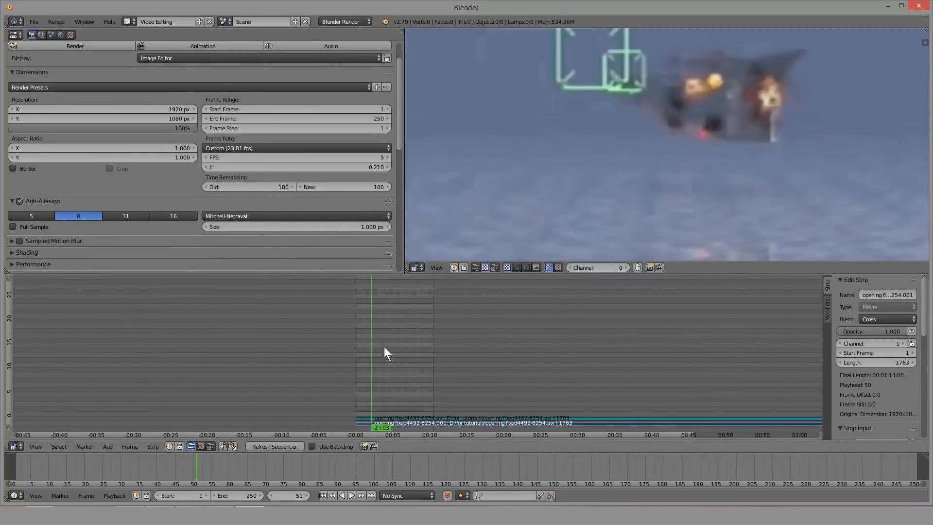
middle_click_drag(518, 346, 311, 348)
scroll(416, 353, "down", 7)
scroll(392, 356, "up", 2)
scroll(388, 364, "down", 1)
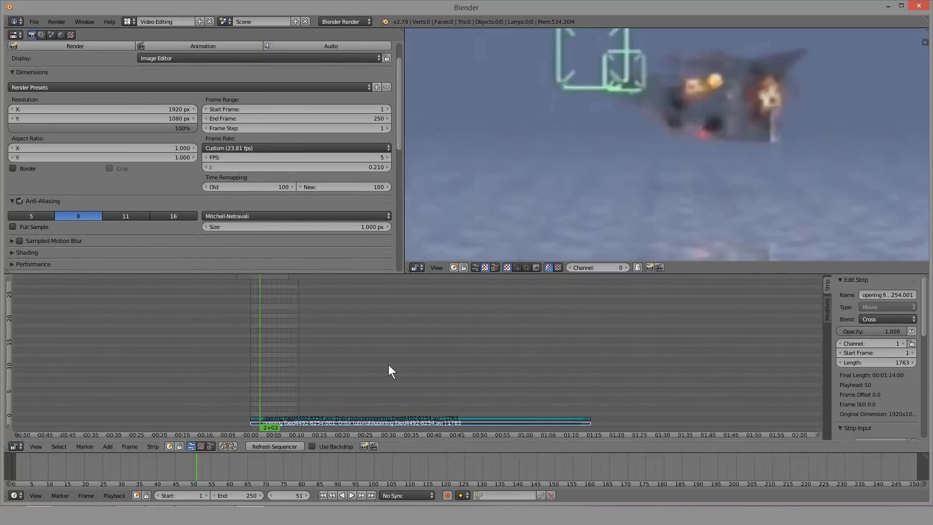
Step: Select the sound strip and the movie strip in turn to compare their lengths
scroll(391, 367, "down", 5)
middle_click_drag(446, 381, 383, 359)
scroll(379, 359, "up", 7)
middle_click_drag(295, 365, 357, 364)
right_click(264, 418)
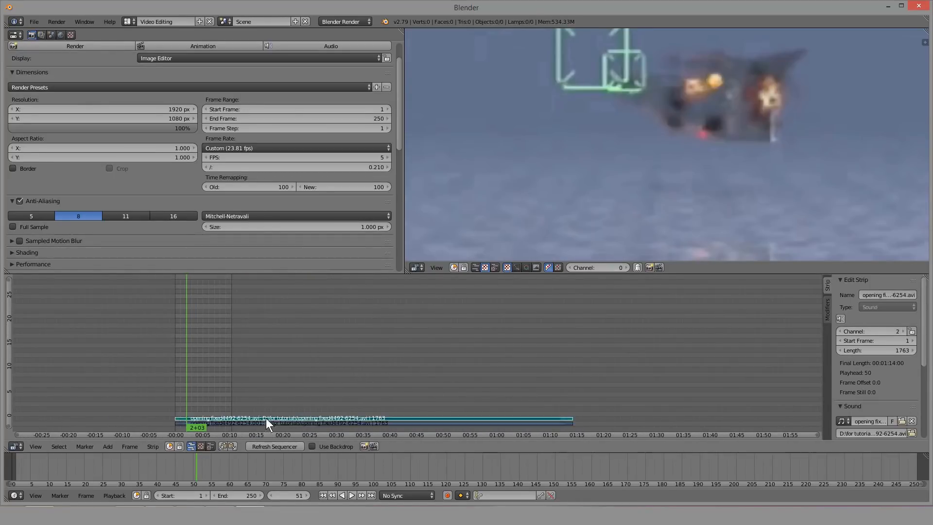
right_click(264, 423)
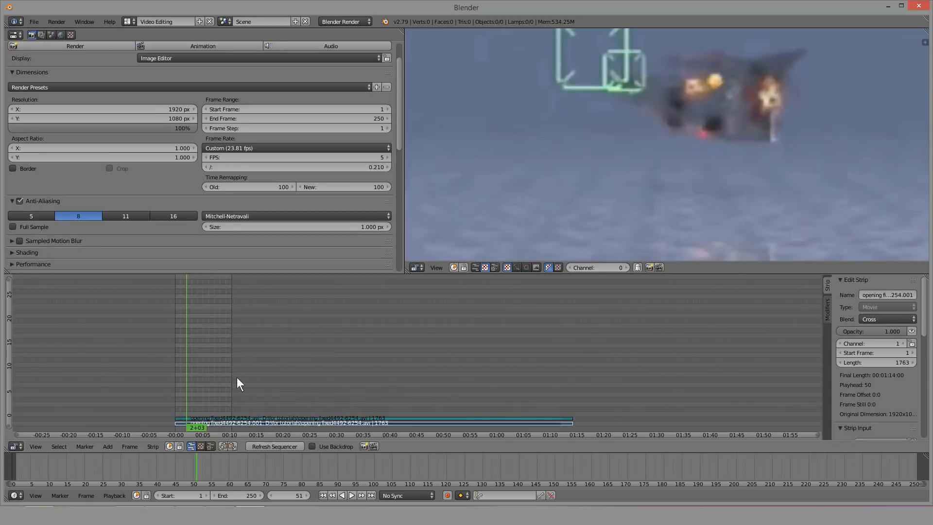
Step: Scrub through the two opening strips and play them from frame 1620 to past their end
left_click_drag(207, 379, 248, 380)
key("a")
middle_click_drag(378, 370, 311, 367)
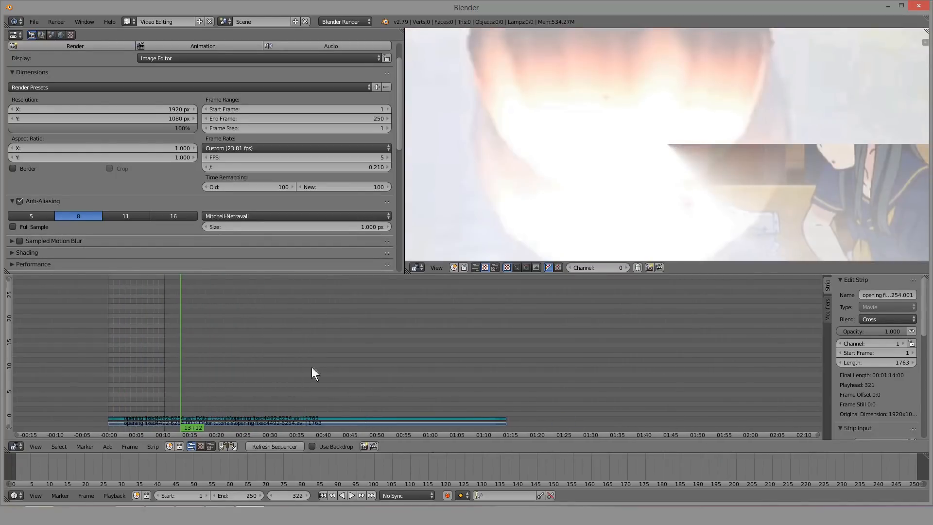
left_click_drag(312, 368, 473, 419)
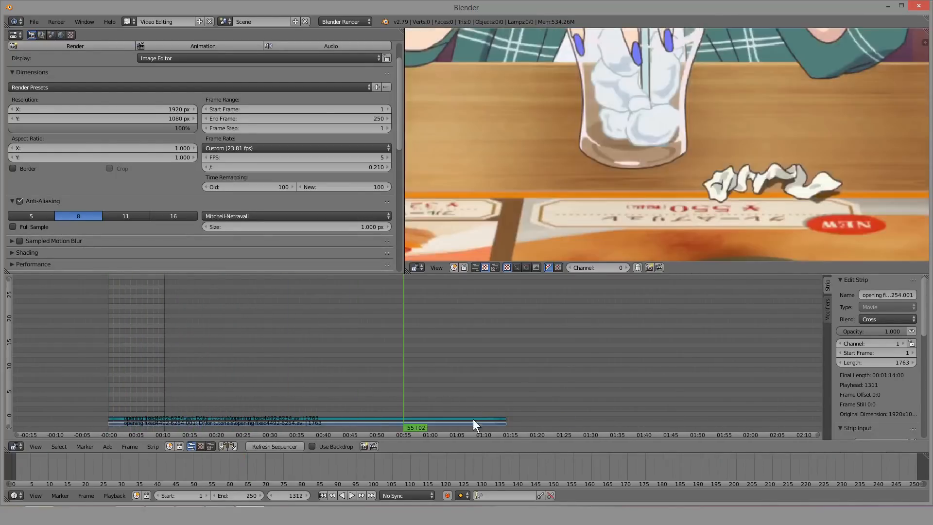
right_click(473, 418)
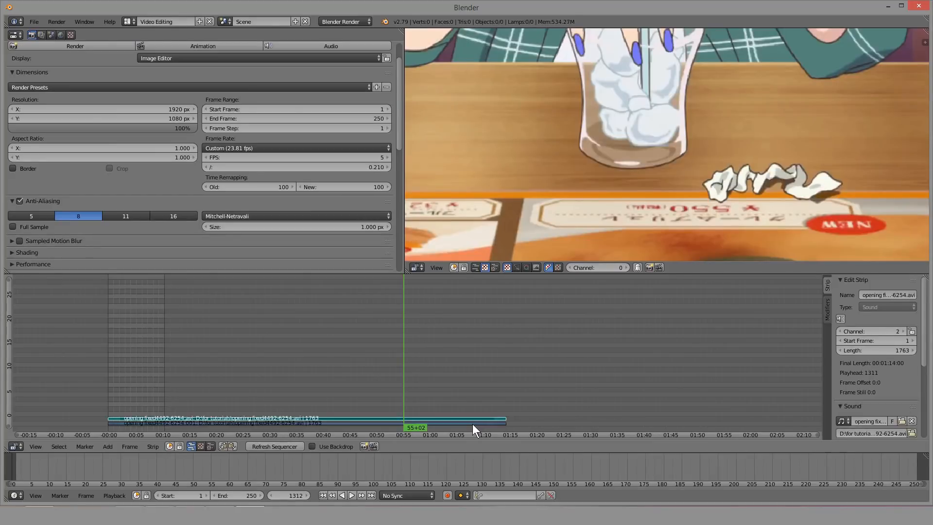
left_click(472, 421)
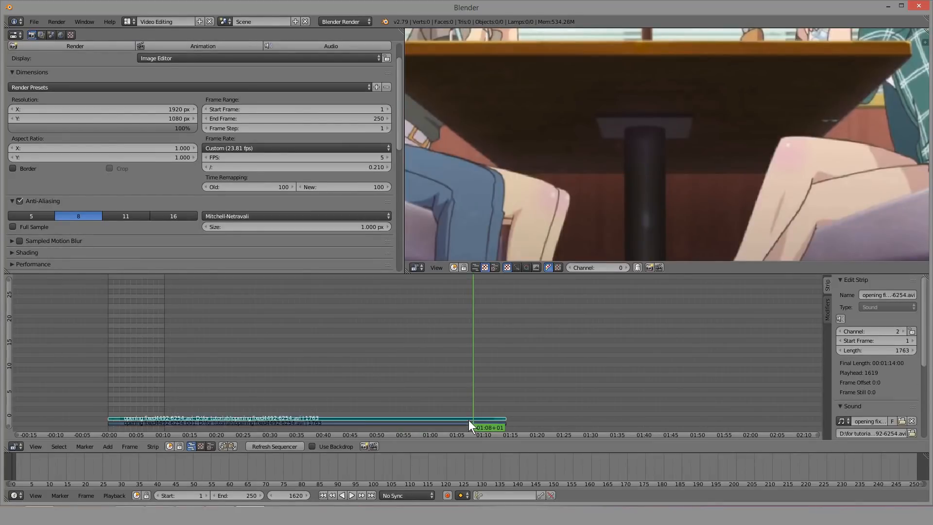
key("alt+a")
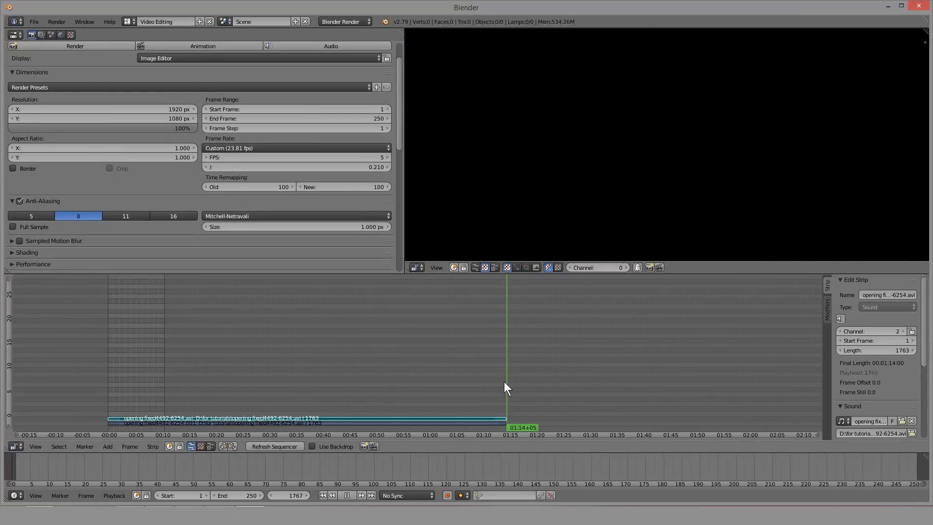
Step: Scrub and play at several points of the timeline, and stop with the playhead at frame 1961, beyond both strips
left_click_drag(503, 380, 539, 377)
key("alt+a")
left_click_drag(272, 365, 141, 365)
key("alt+a")
left_click_drag(361, 384, 550, 363)
key("alt+a")
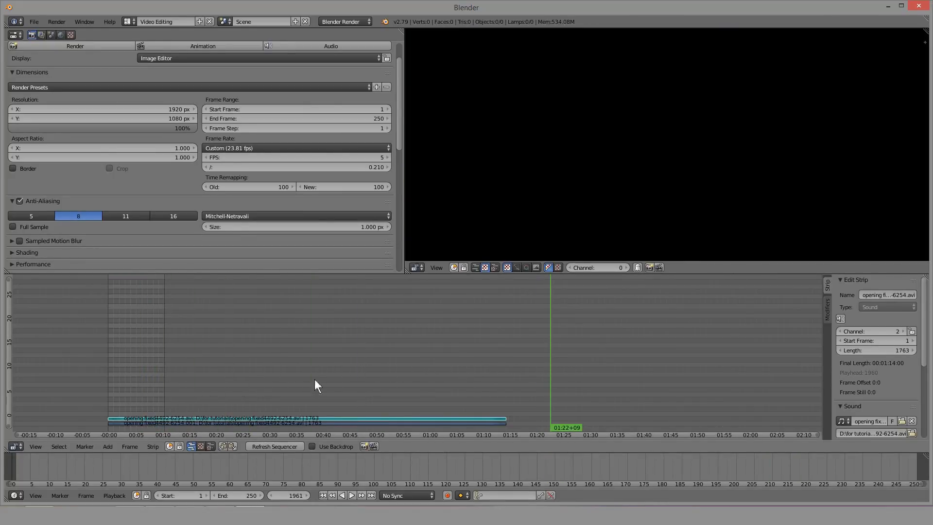
Step: Import "12 mins of particle effect30FPSs.flv" from the for tutorials folder as movie and sound strips starting at frame 1961
left_click(39, 506)
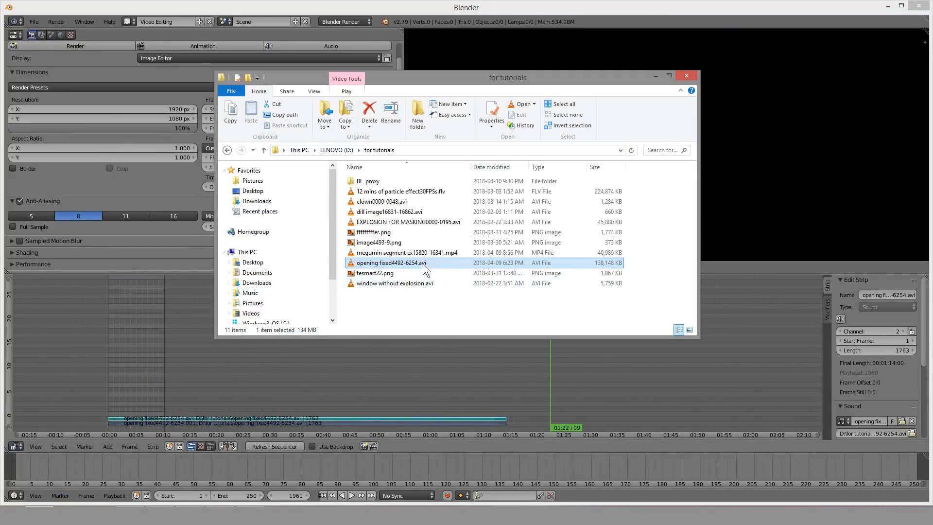
left_click_drag(433, 192, 592, 365)
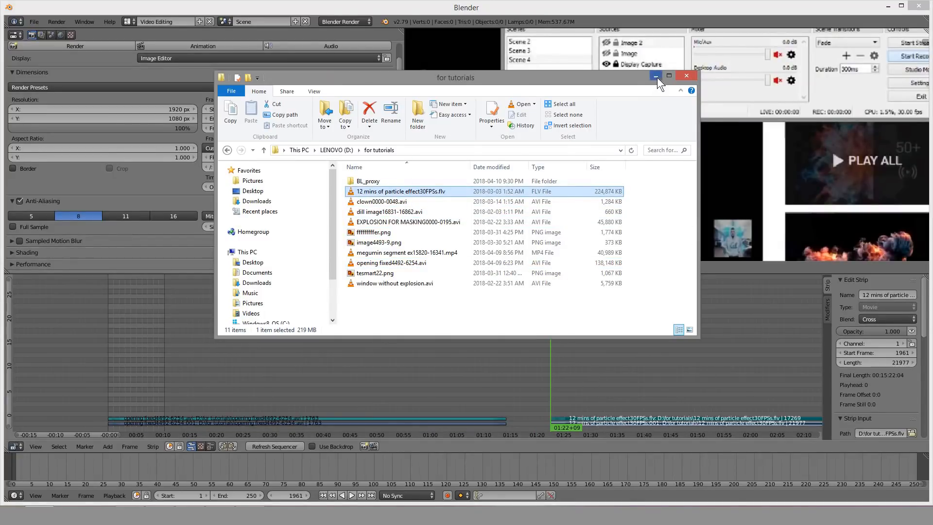
left_click(655, 76)
Step: Compare the full lengths of the imported particle effect sound and movie strips, selecting each in turn
scroll(558, 358, "down", 5)
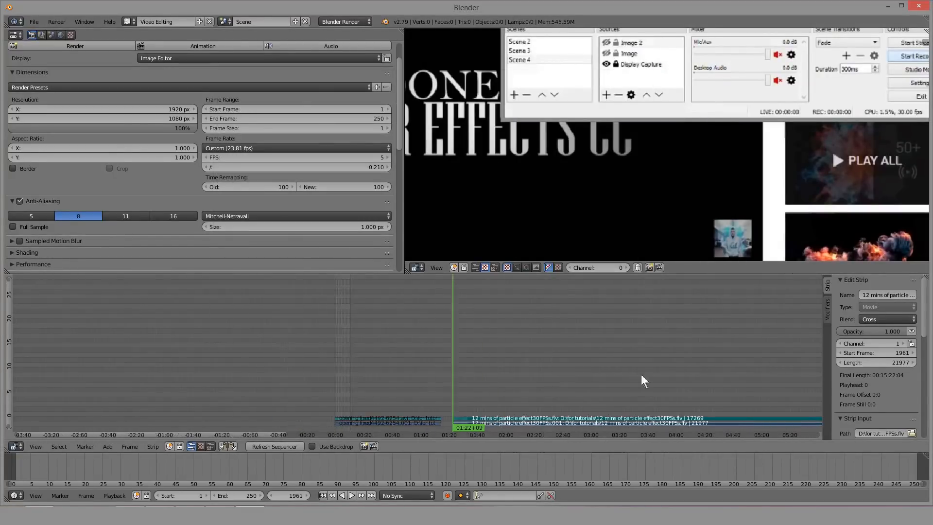
middle_click_drag(656, 376, 402, 338)
scroll(402, 338, "down", 14)
middle_click_drag(641, 359, 485, 342)
scroll(467, 410, "up", 3)
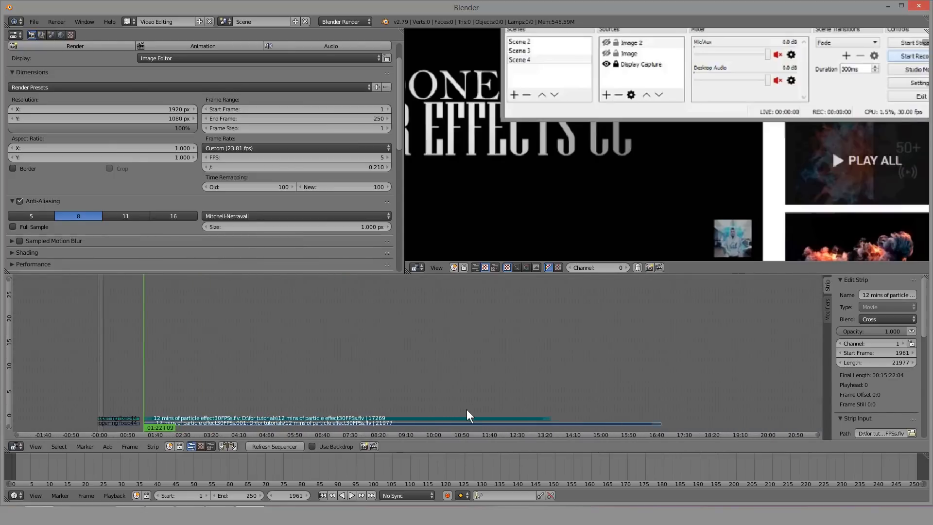
right_click(468, 418)
right_click(544, 424)
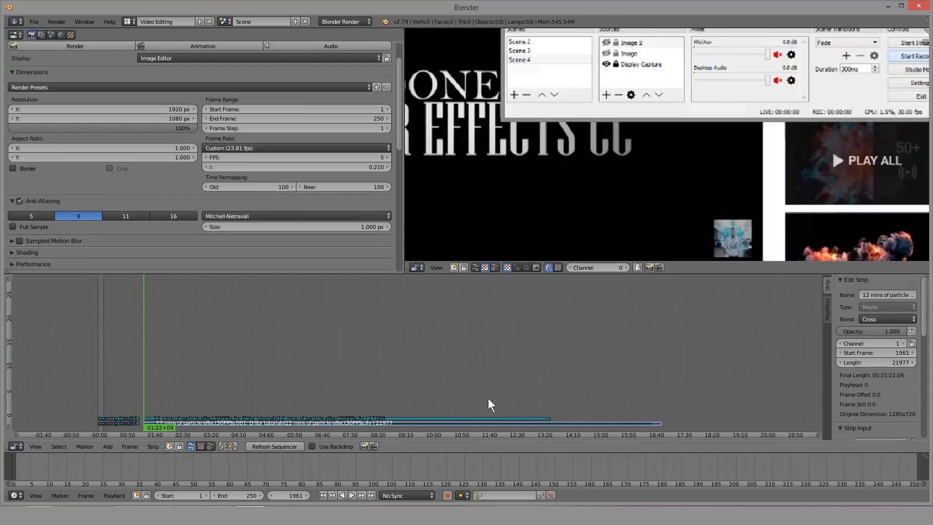
Step: Place the playhead at frame 16284 and select the particle effect movie strip on channel 1
key("alt+a")
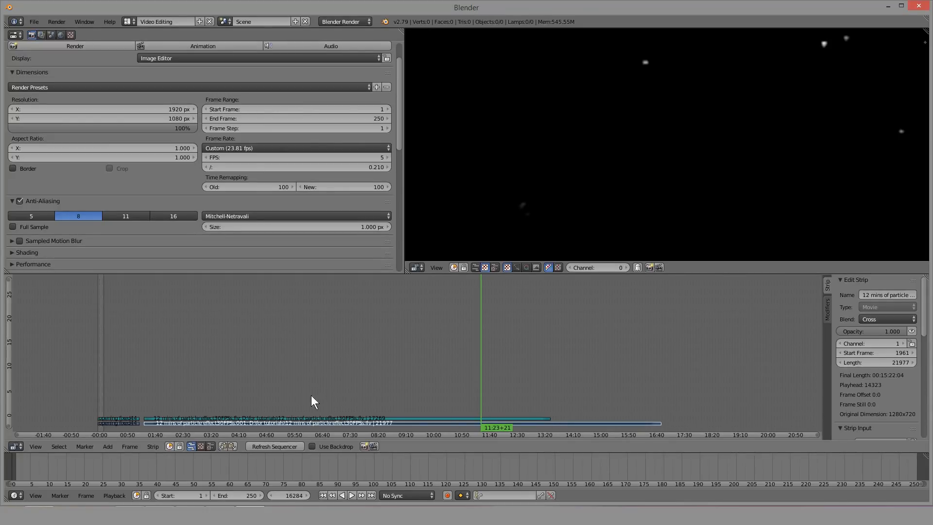
left_click(194, 419)
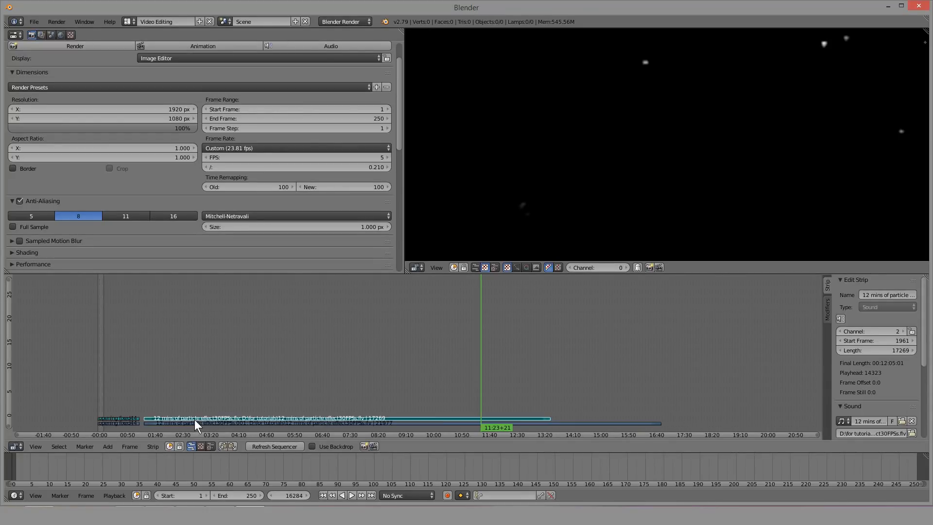
left_click(245, 424)
right_click(244, 418)
right_click(215, 421)
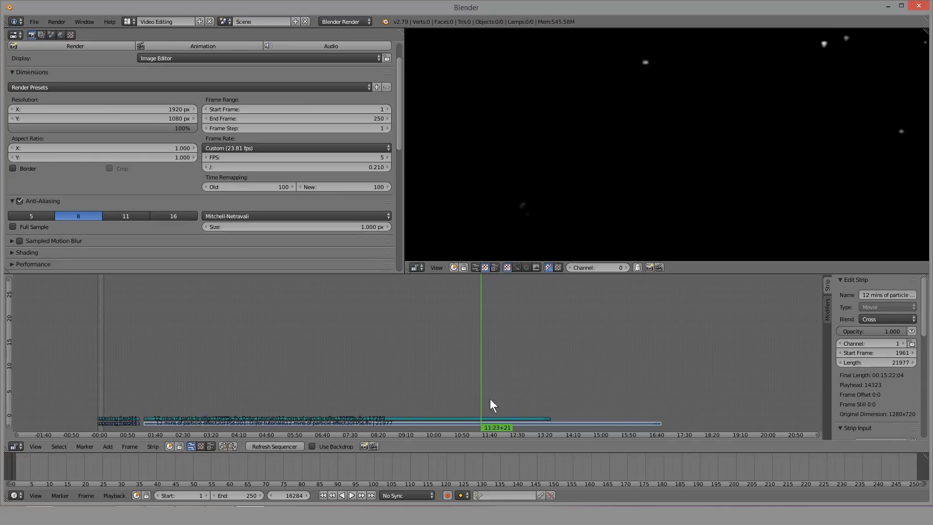
right_click(525, 425)
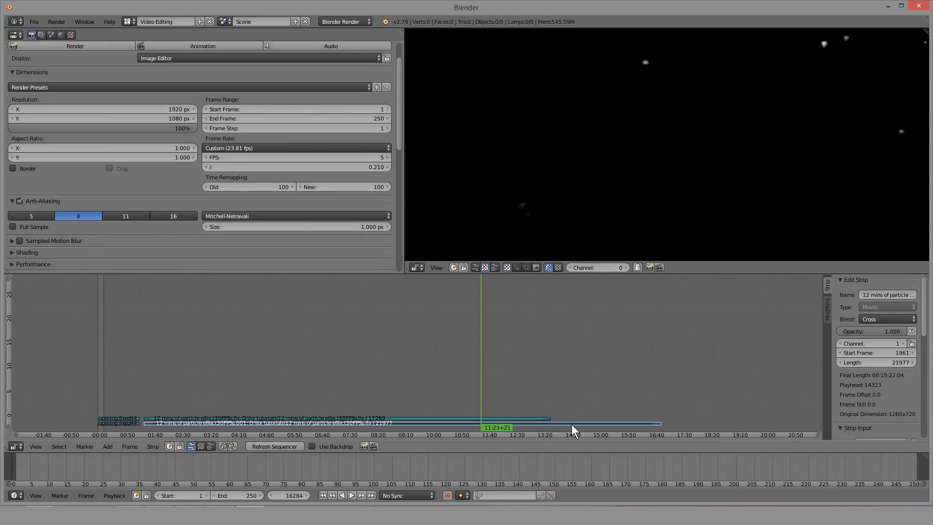
Step: Add a Speed Control effect strip to the particle effect movie strip
key("shift+a")
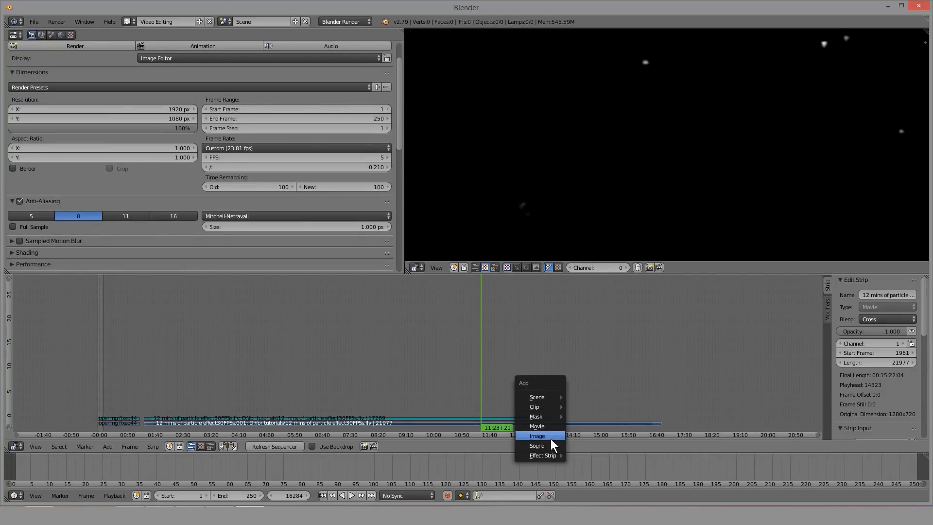
mouse_move(547, 455)
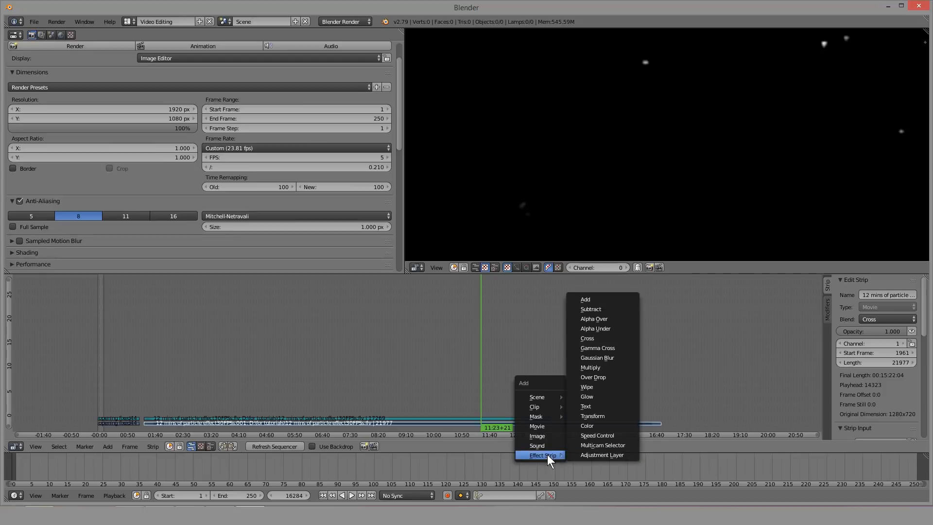
left_click(603, 435)
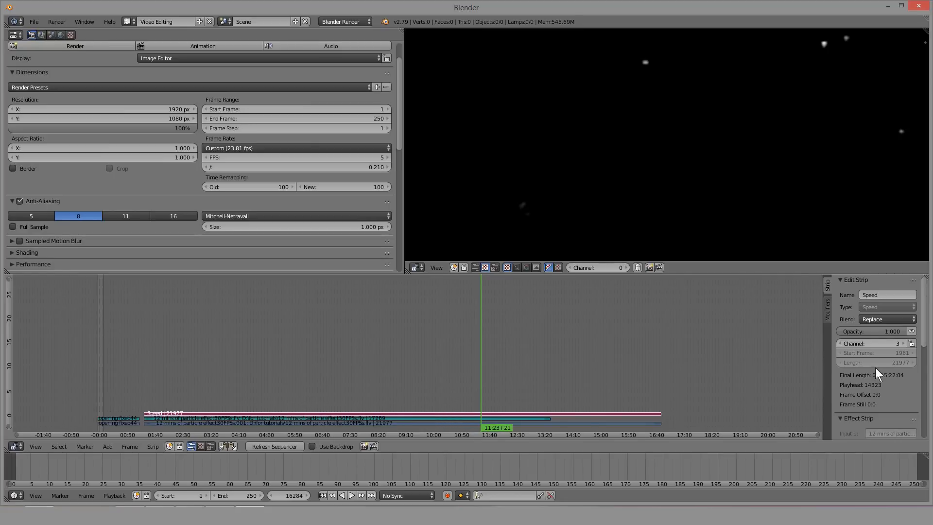
Step: Turn off Stretch to input strip length for the Speed strip and set its speed factor to 1.26
scroll(889, 330, "down", 5)
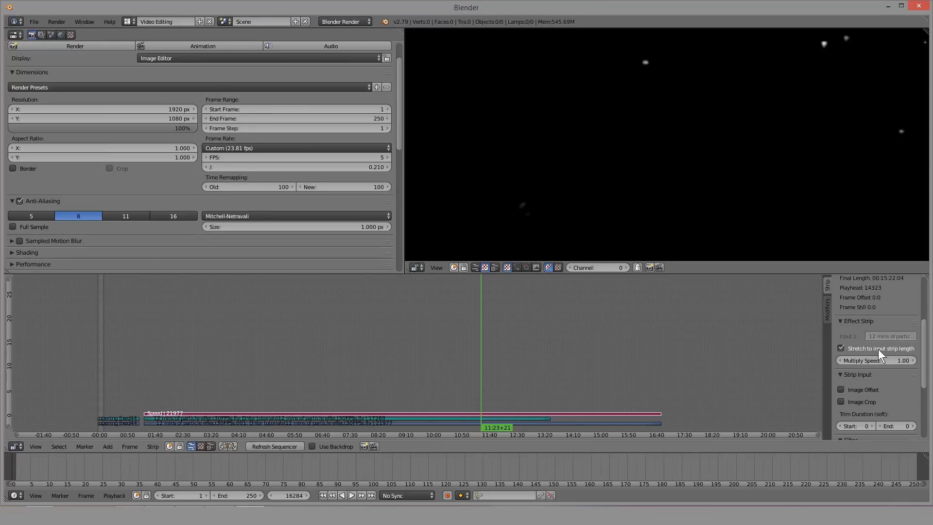
left_click(878, 348)
left_click(890, 374)
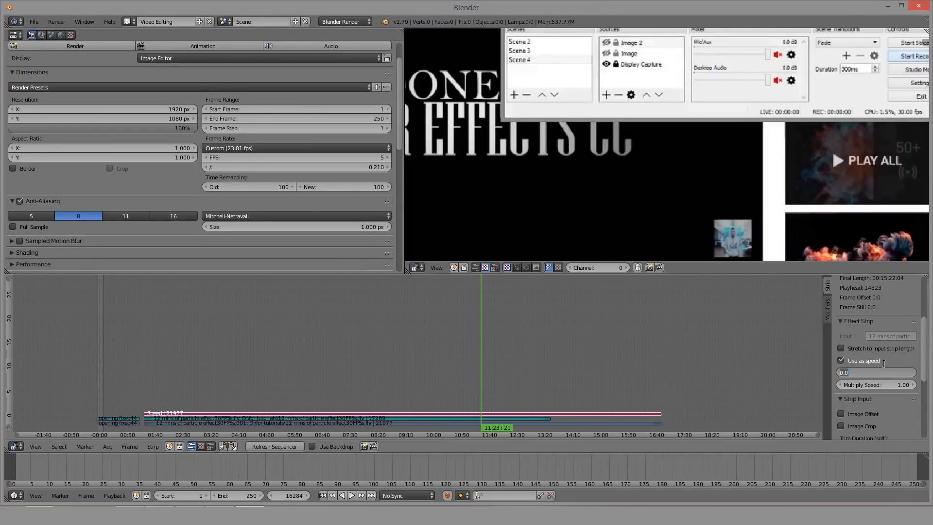
type("1.26")
key("Return")
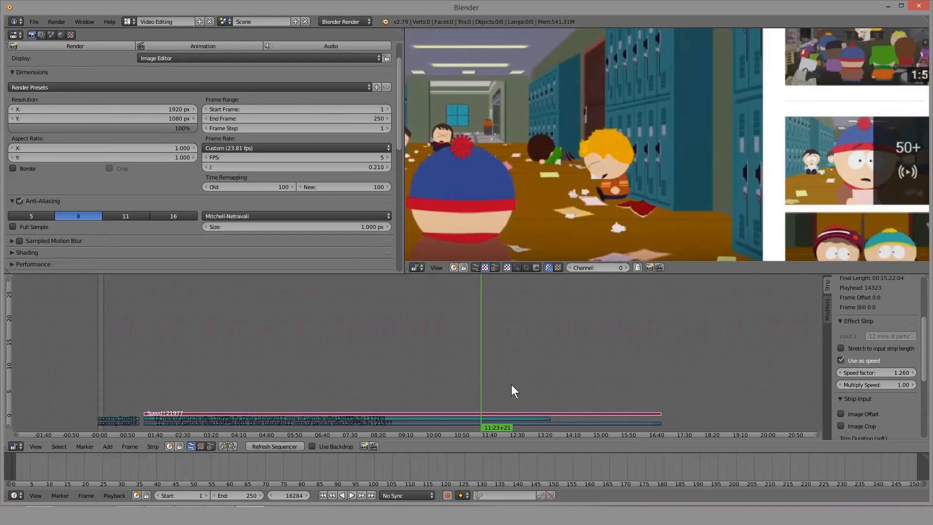
Step: Move the playhead to frame 19445, just past the end of the particle effect sound strip, to check where the sped-up movie ends
key("alt+a")
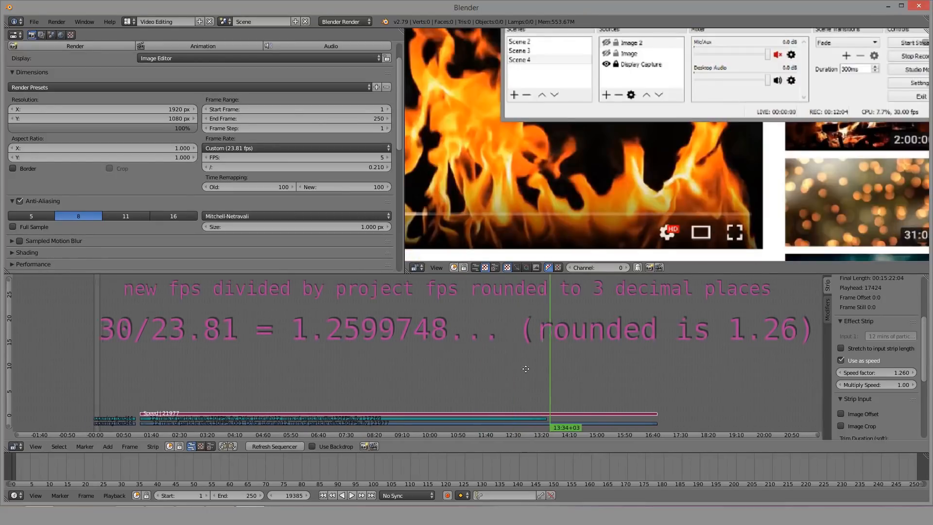
scroll(488, 389, "up", 3)
left_click_drag(558, 379, 558, 379)
middle_click_drag(602, 390, 482, 372)
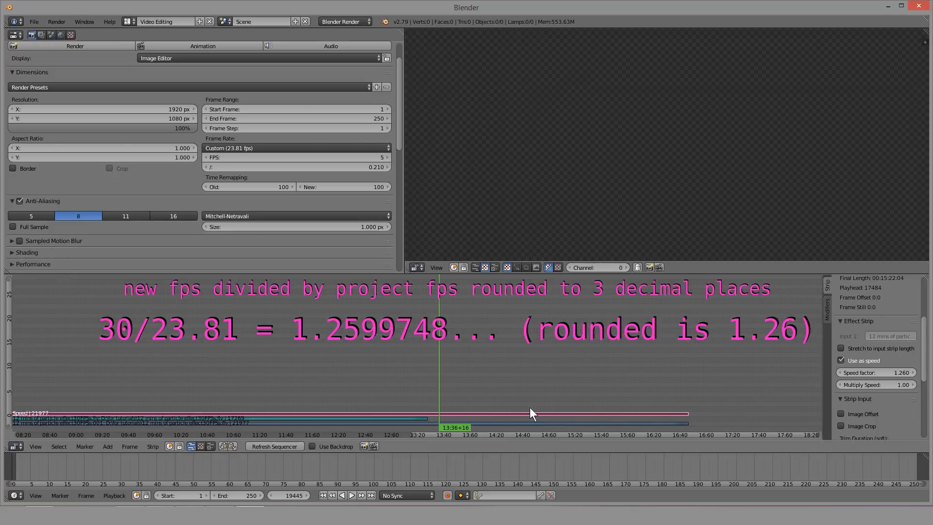
Step: Compare the movie's last part with the Speed strip muted and unmuted, leaving the playhead at frame 19403
key("h")
key("alt+a")
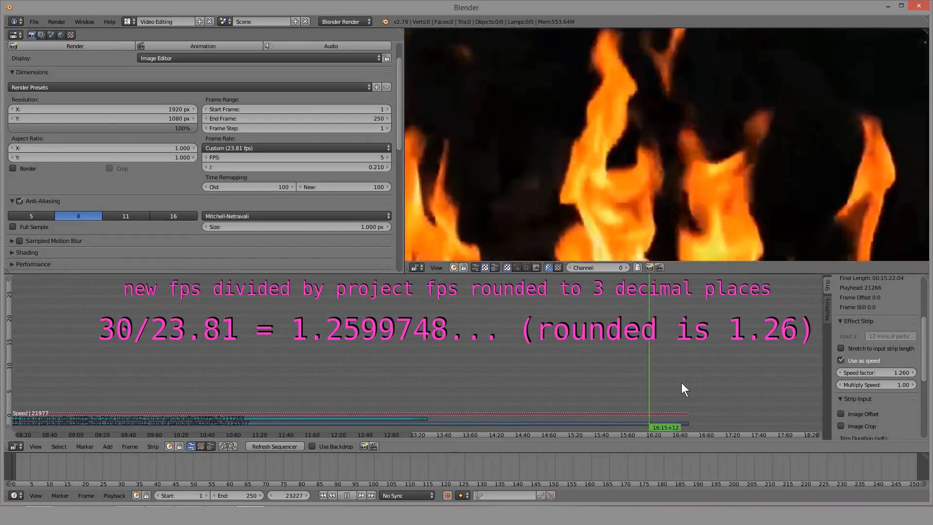
key("alt+a")
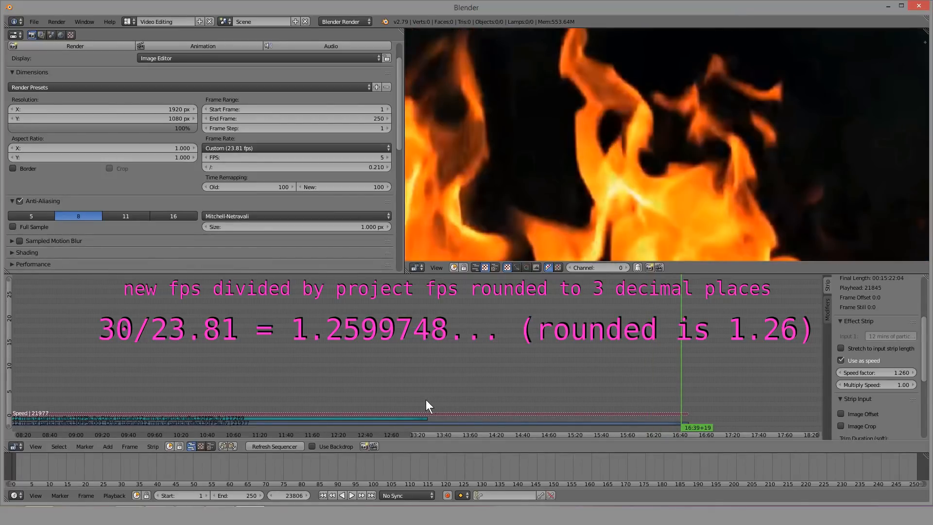
left_click(437, 404)
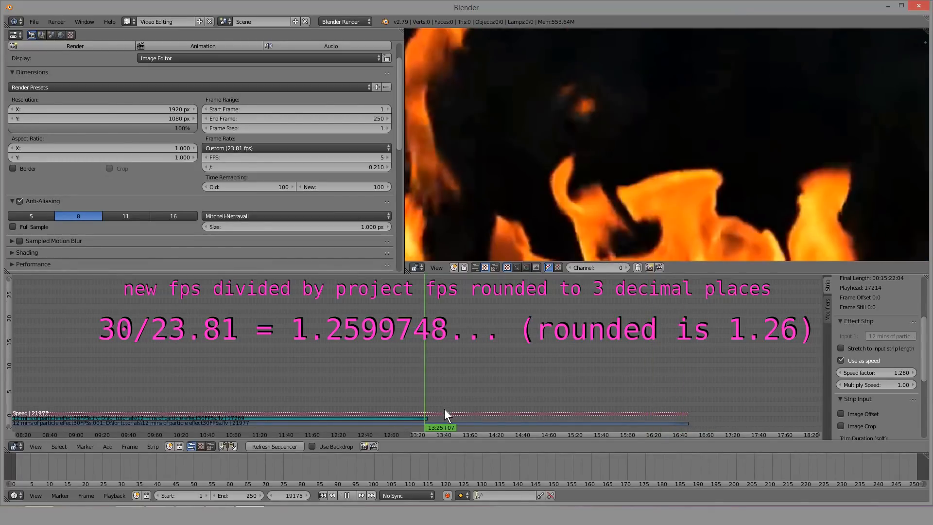
right_click(447, 415)
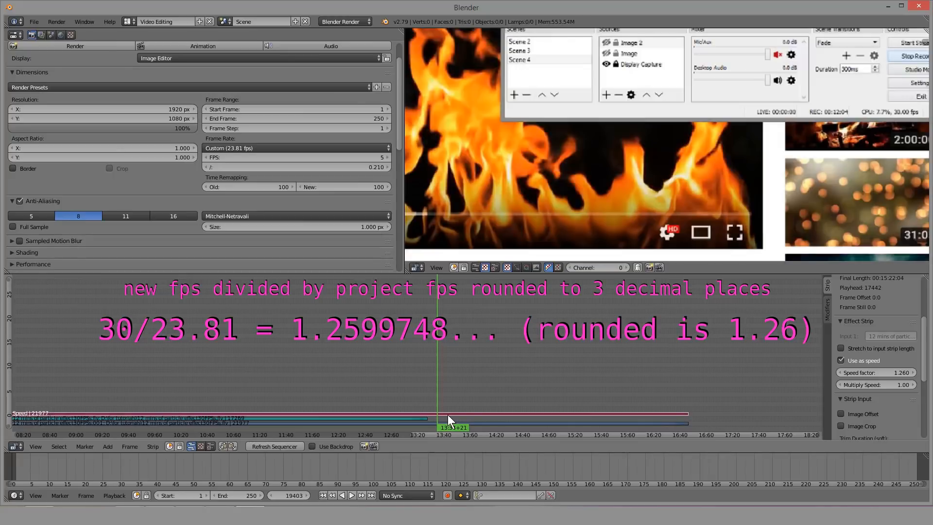
Step: Show the whole video frame in the preview and select the particle effect movie strip on channel 1
scroll(454, 413, "down", 1)
scroll(418, 400, "down", 5)
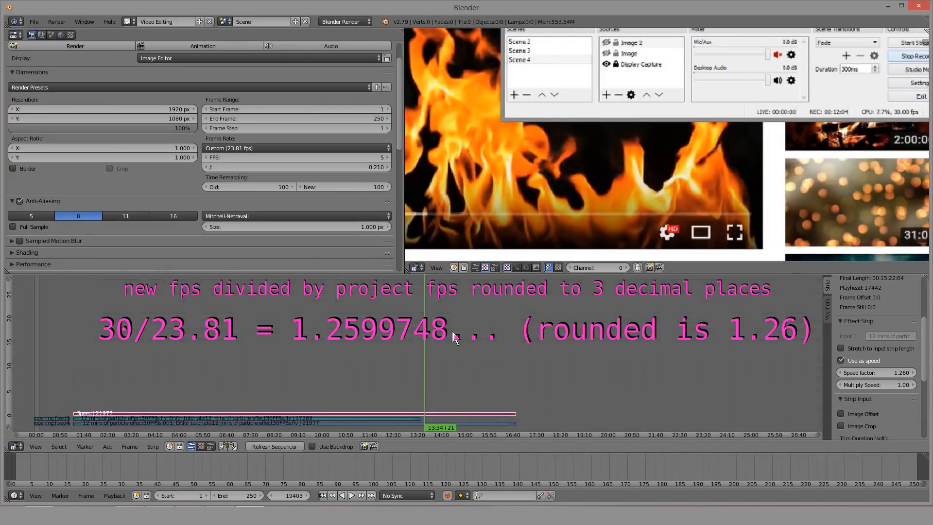
scroll(709, 138, "up", 2)
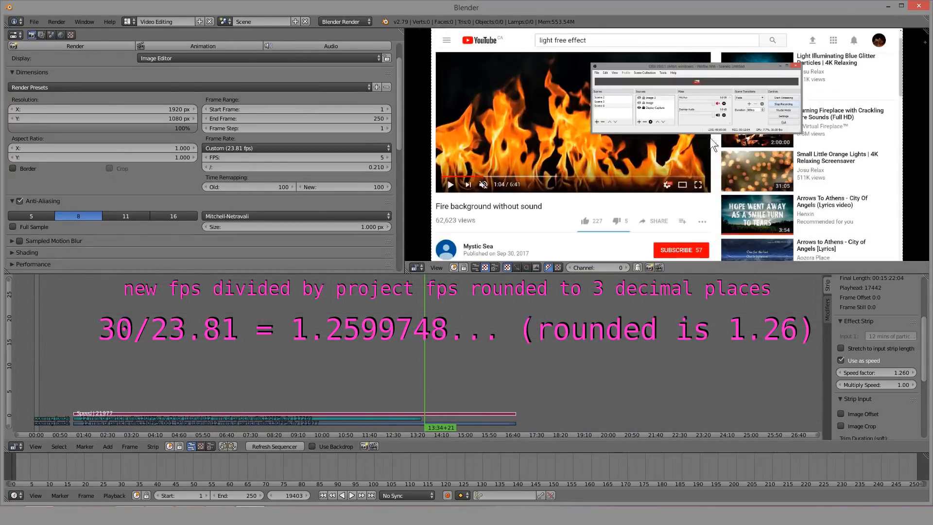
scroll(626, 178, "down", 6)
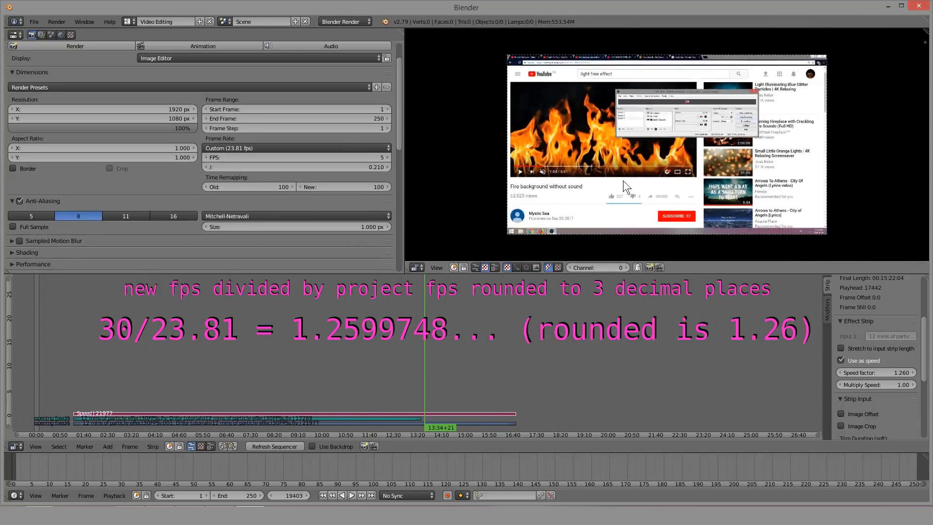
scroll(436, 384, "up", 4)
middle_click_drag(401, 373, 408, 373)
scroll(497, 364, "down", 3)
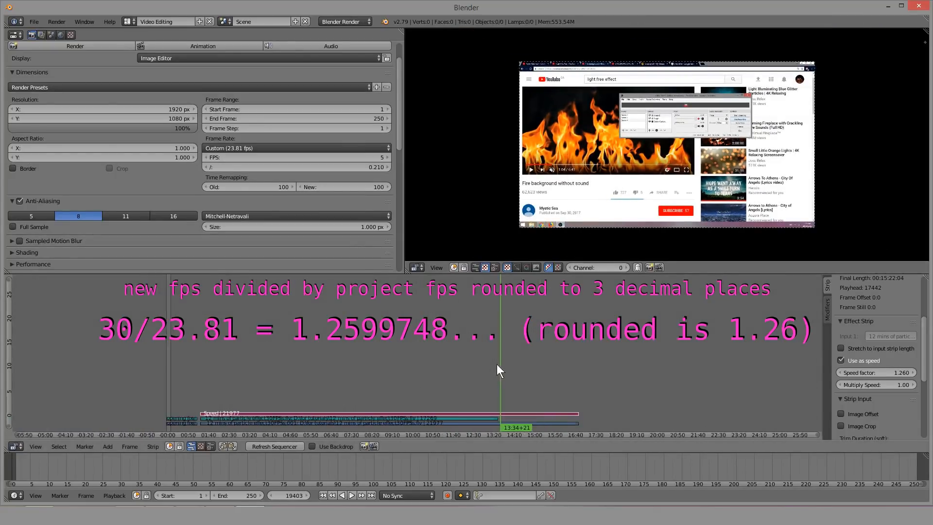
right_click(462, 418)
left_click(445, 418)
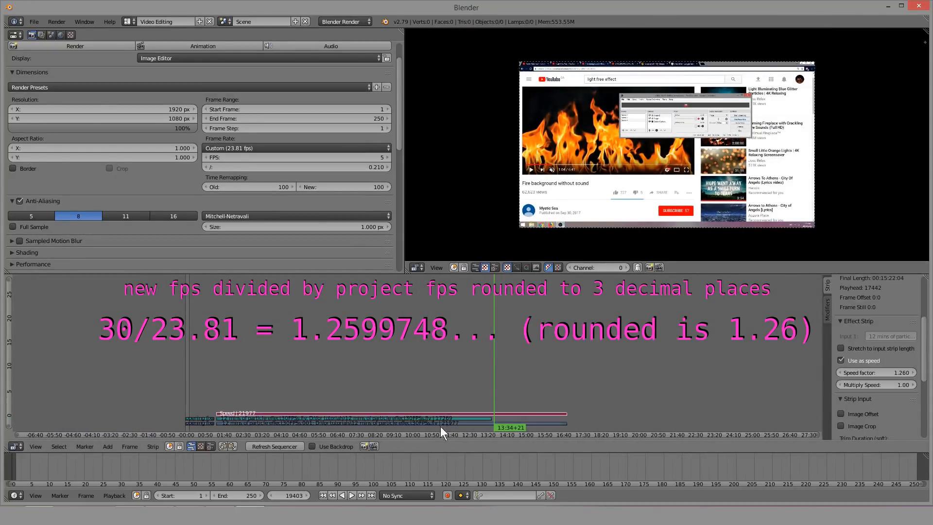
right_click(428, 422)
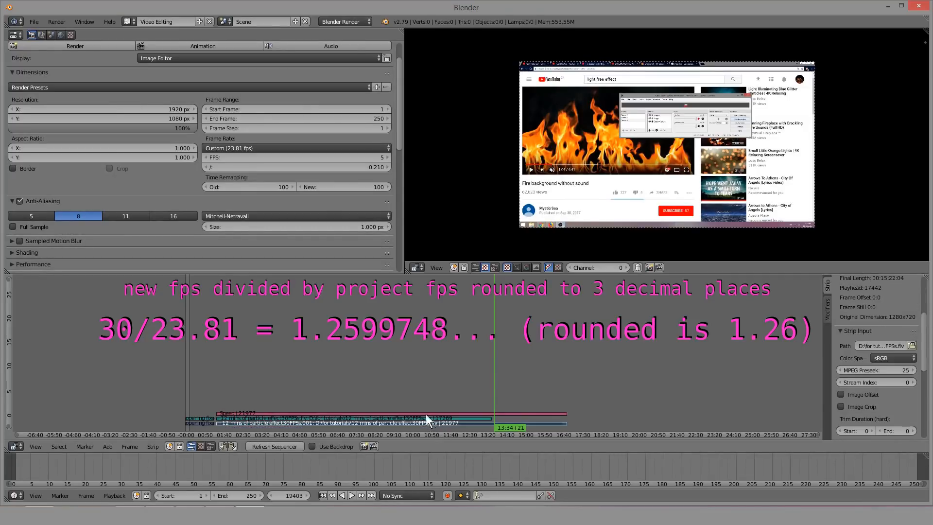
Step: Select the Speed strip and the particle effect and opening clips' sound and movie strips in turn to compare their properties
right_click(426, 414)
right_click(424, 418)
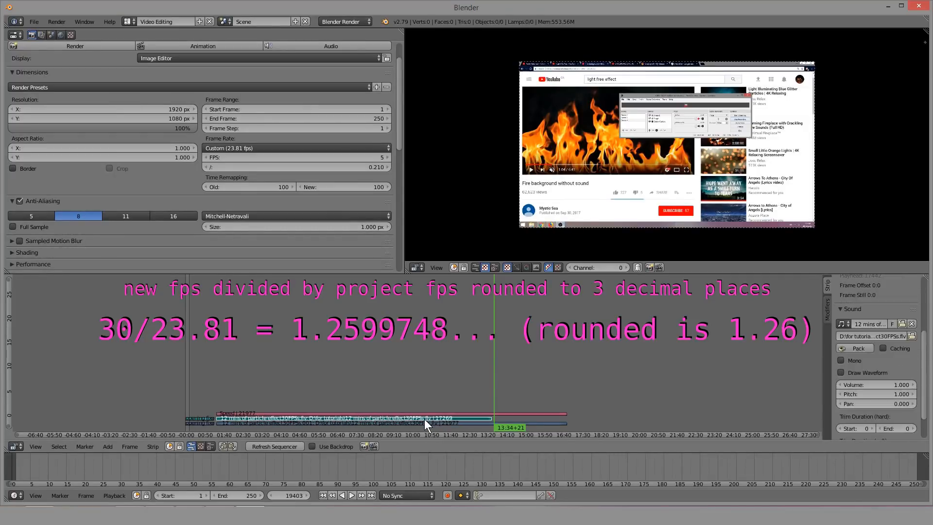
right_click(202, 421)
right_click(201, 417)
right_click(200, 421)
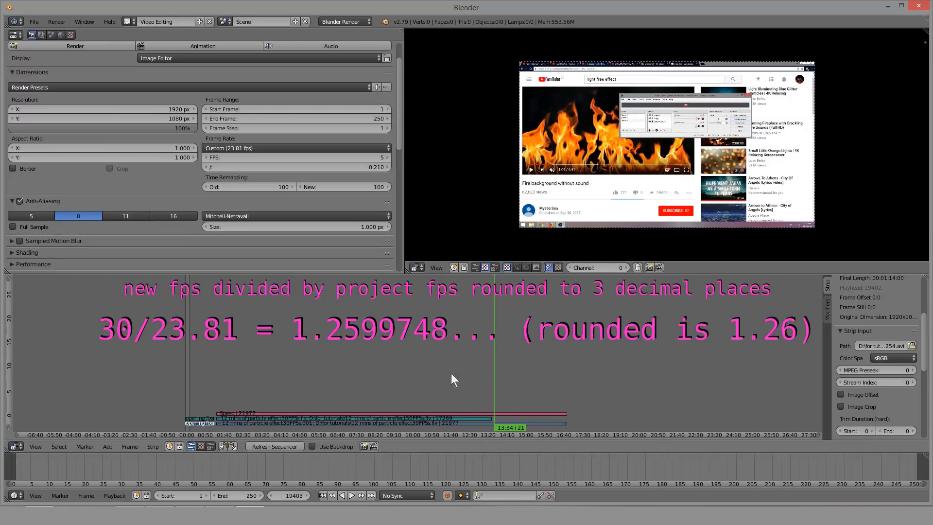
right_click(464, 412)
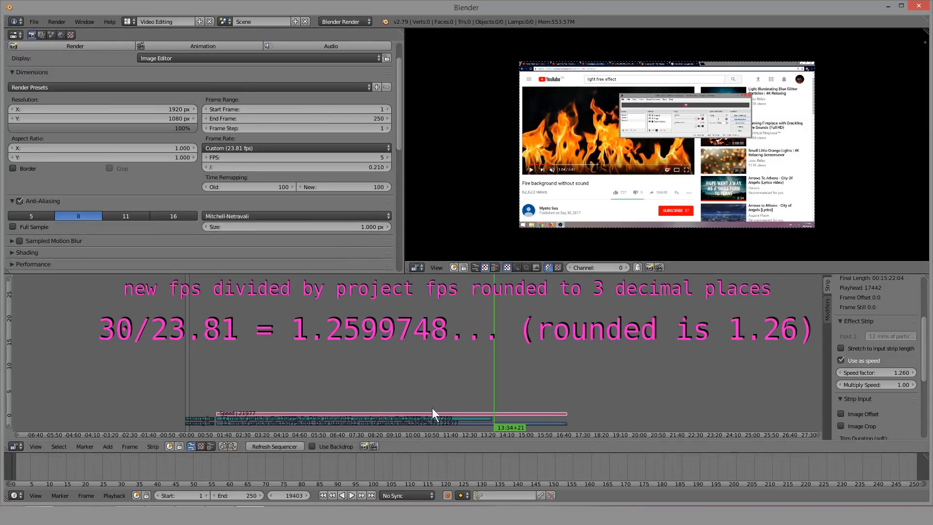
right_click(419, 421)
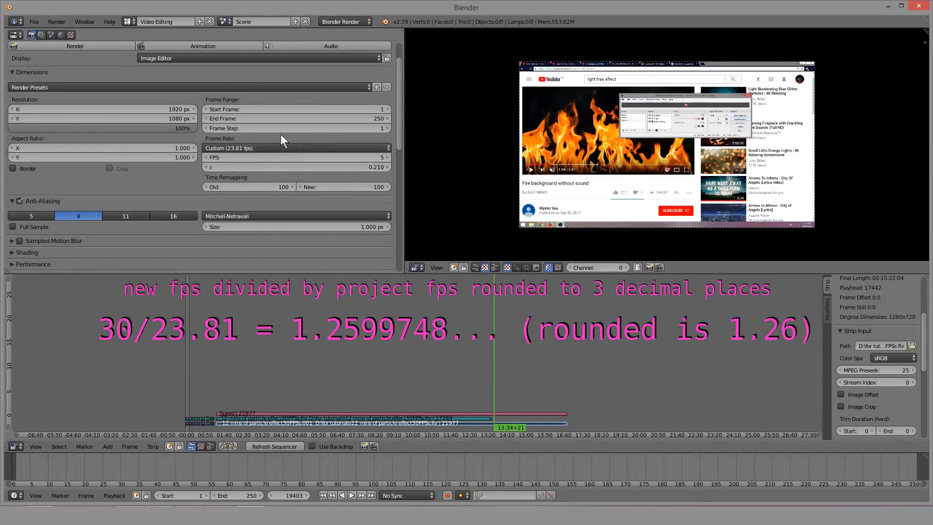
Step: Review the Speed strip's effect settings and move the playhead to frame 19365, near the end of the particle effect sound
left_click_drag(924, 327, 923, 344)
left_click(509, 413)
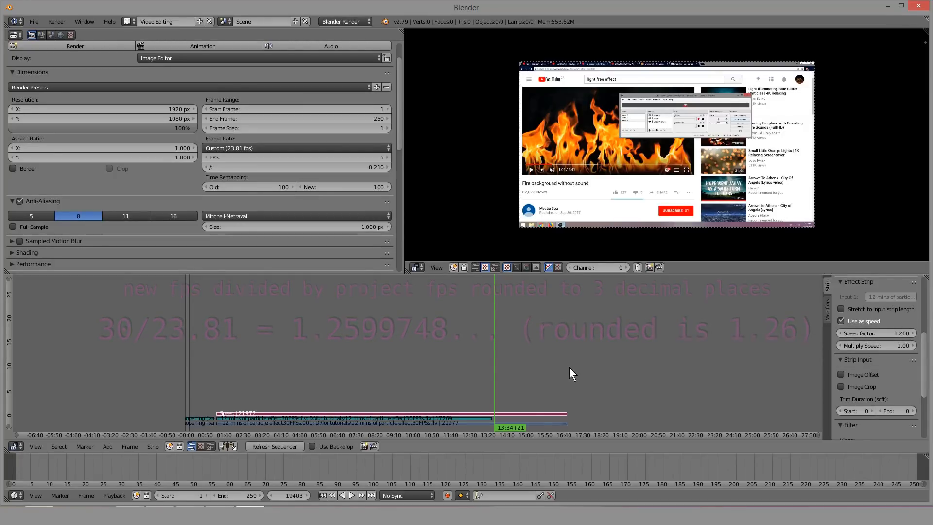
scroll(465, 343, "up", 2)
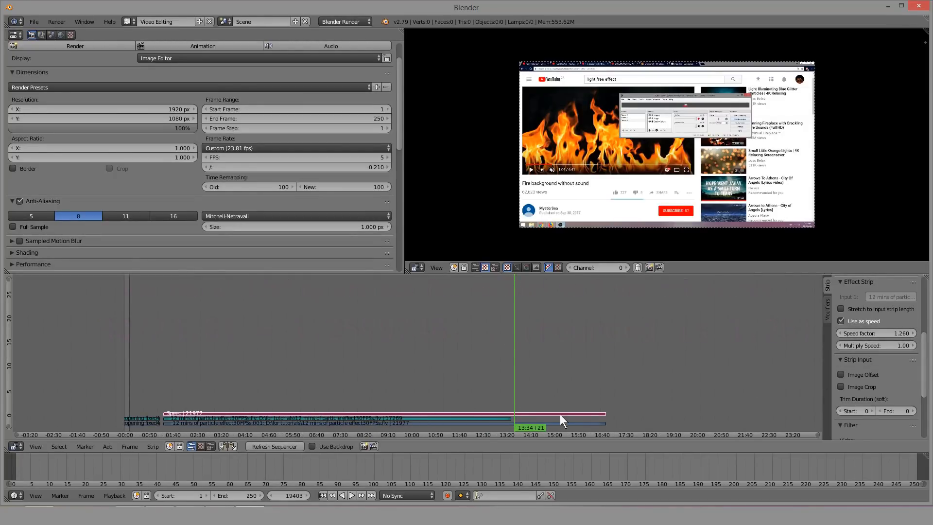
scroll(521, 407, "down", 3)
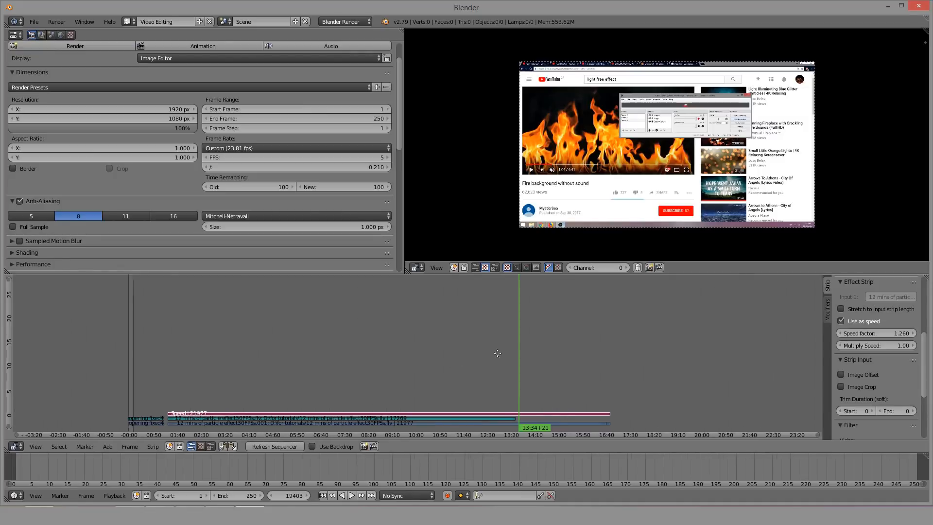
scroll(530, 364, "down", 3)
scroll(521, 378, "up", 3)
middle_click_drag(615, 378, 572, 370)
scroll(578, 368, "up", 1)
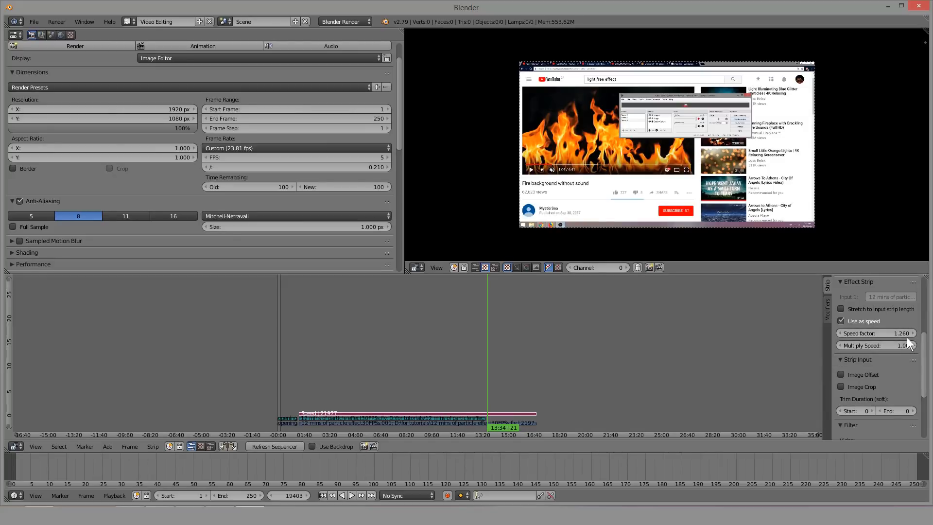
scroll(649, 379, "up", 4)
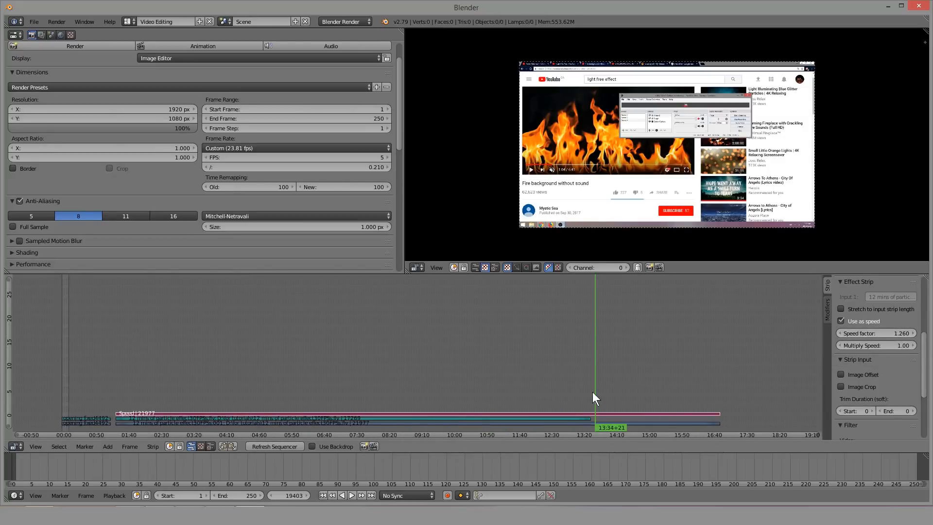
left_click_drag(586, 406, 583, 424)
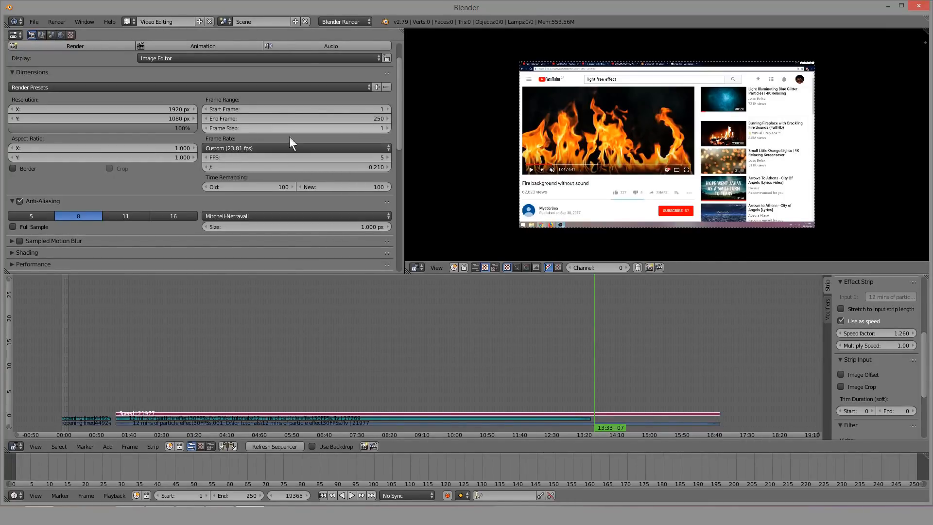
Step: Check the footage near the start of the particle effect clip at frame 3016 and in the opening clip at frame 903
scroll(468, 325, "down", 9)
middle_click_drag(379, 334, 535, 334)
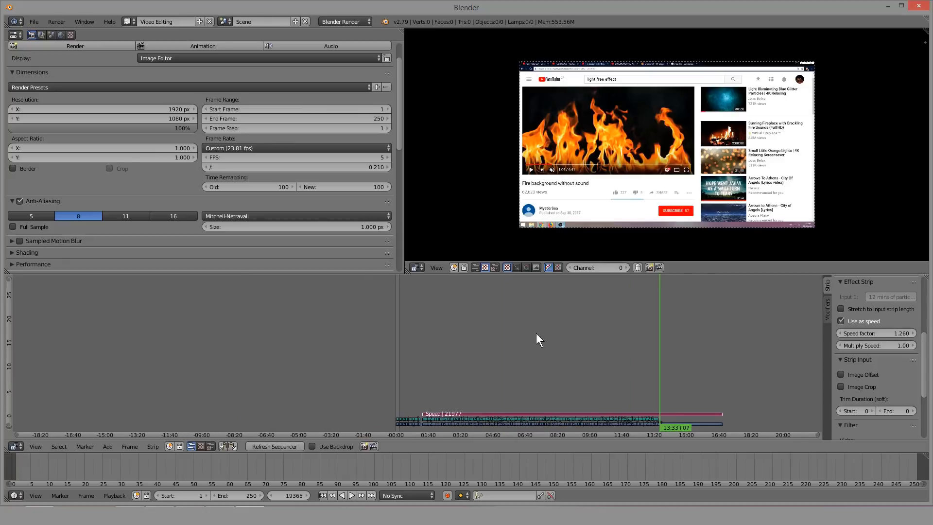
scroll(478, 357, "up", 6)
left_click(445, 369)
scroll(456, 392, "up", 5)
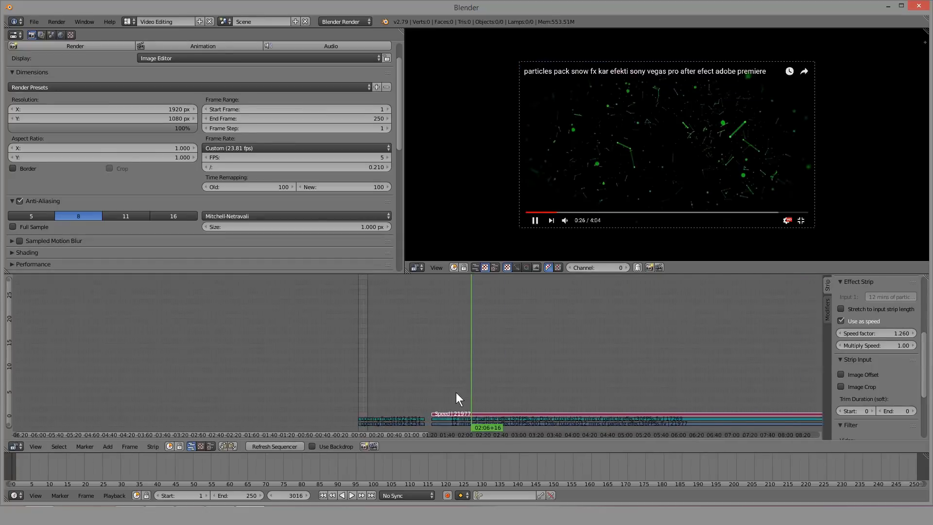
left_click_drag(351, 398, 436, 406)
Step: Select the opening clip's sound and movie strips alternately to examine their properties
right_click(357, 420)
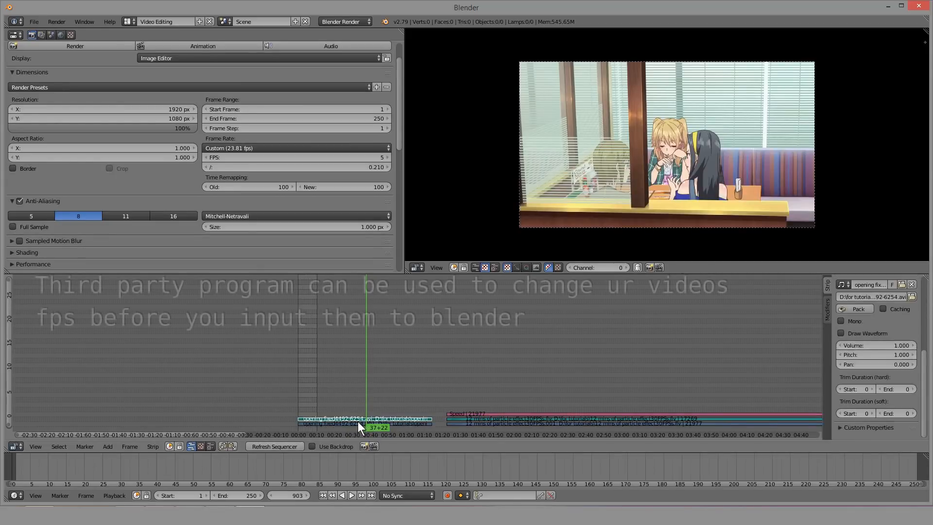
right_click(353, 424)
right_click(352, 418)
right_click(349, 423)
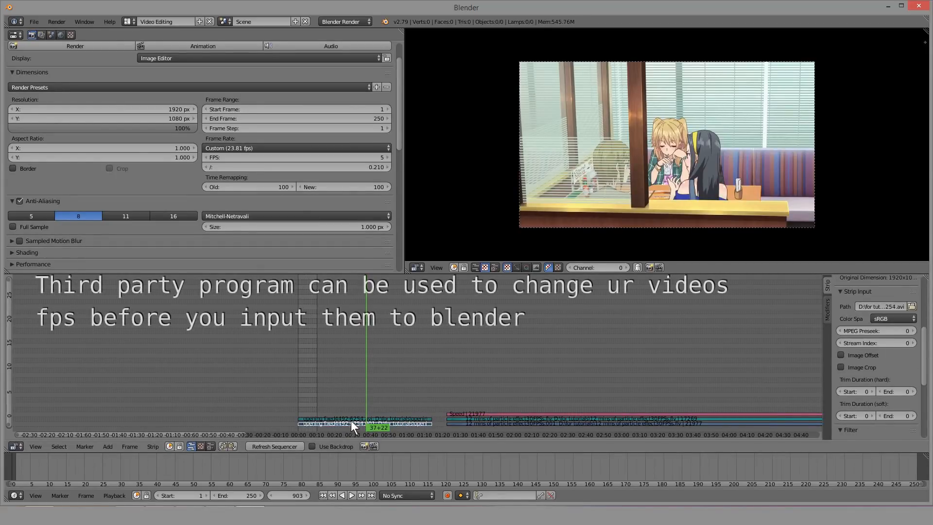
right_click(351, 420)
right_click(351, 424)
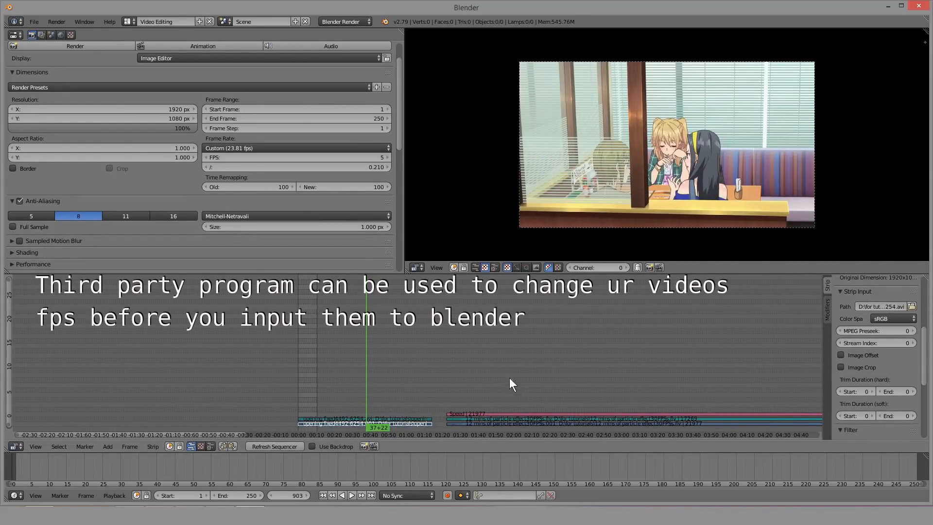
Step: Examine the particle effect clip's sound and movie strips and its Speed strip, leaving the Speed strip selected
middle_click_drag(509, 378, 427, 399)
right_click(343, 422)
right_click(342, 419)
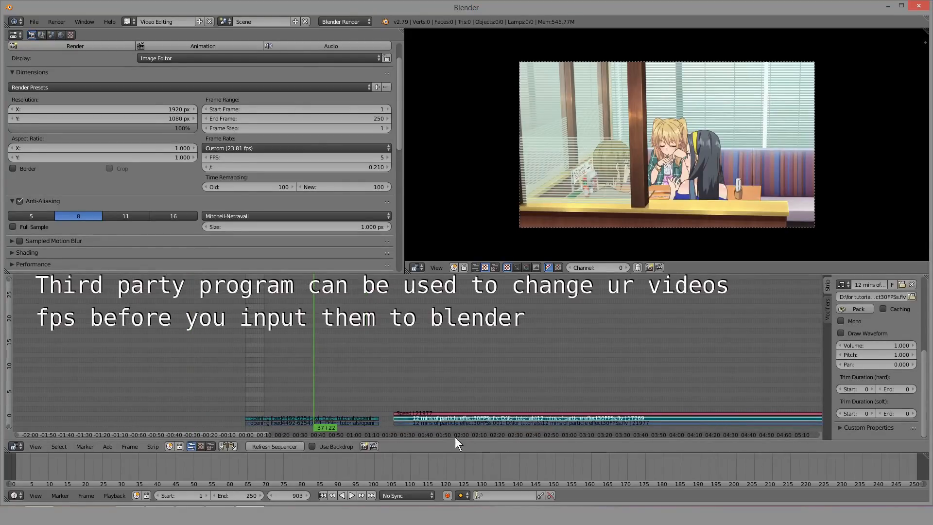
right_click(462, 424)
right_click(516, 413)
right_click(529, 419)
right_click(526, 423)
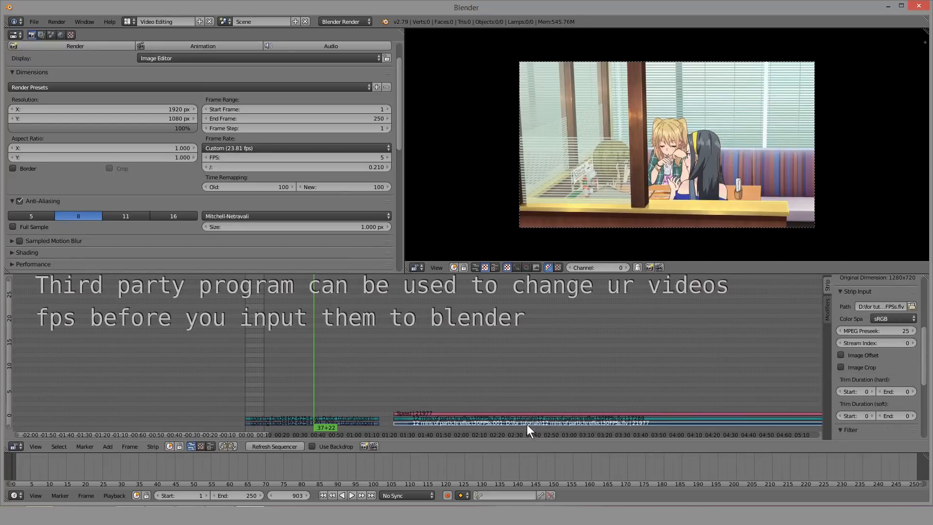
right_click(526, 418)
right_click(526, 413)
scroll(485, 362, "down", 2)
scroll(415, 400, "up", 2)
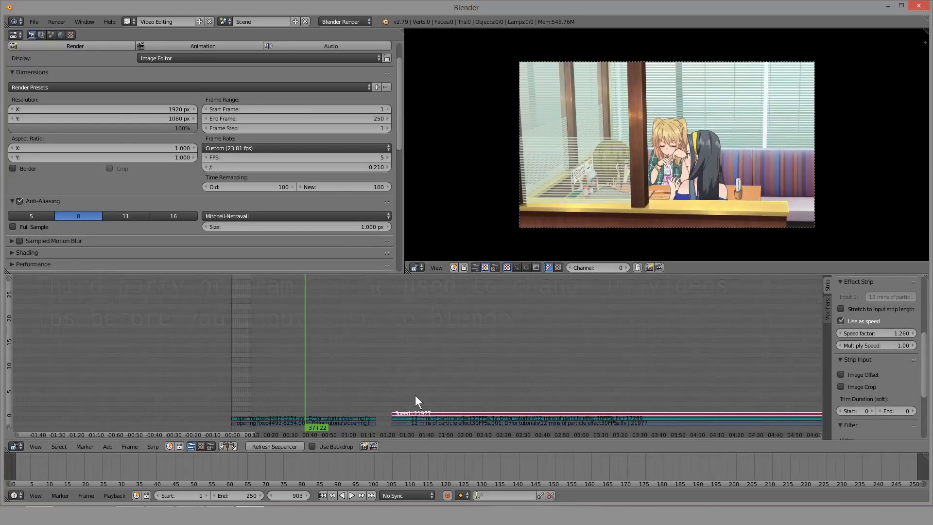
Step: Move the playhead to frame 207 in the opening clip, inside the project's frame range
middle_click_drag(359, 355, 487, 366)
scroll(487, 367, "up", 10)
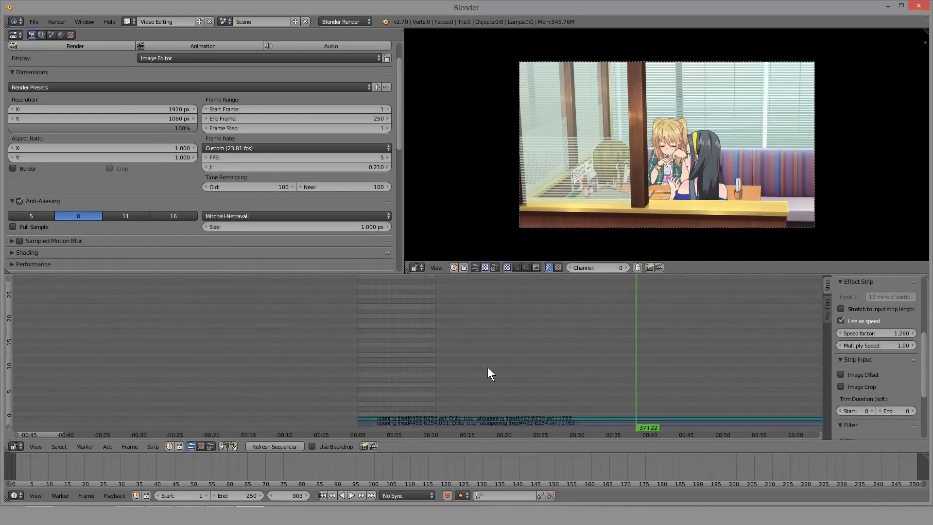
left_click(357, 369)
left_click(421, 336)
scroll(425, 327, "down", 3)
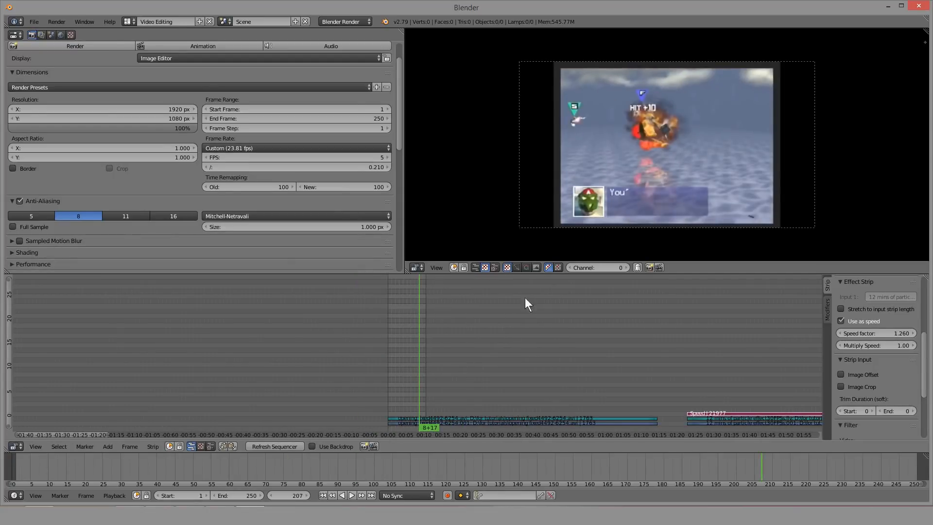
scroll(448, 357, "down", 3)
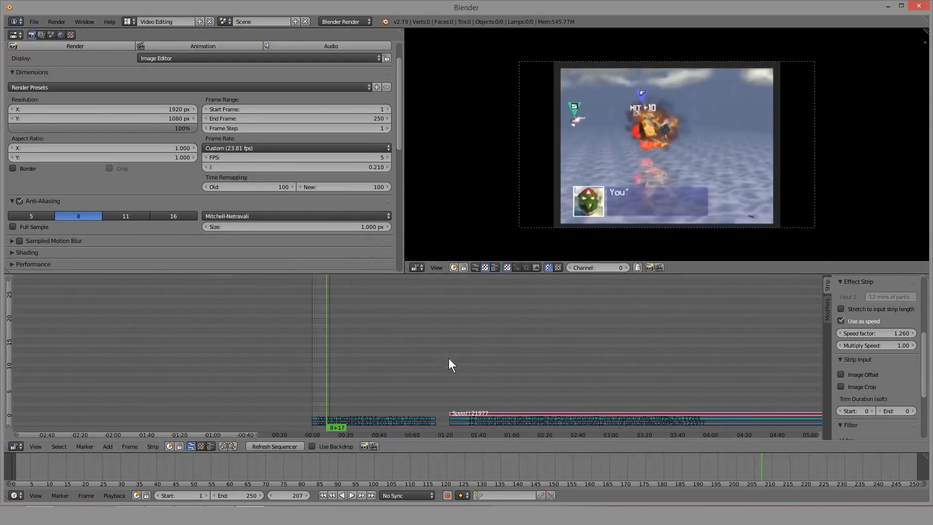
Step: Box-select the Speed strip with the particle effect movie and sound strips and delete them
key("b")
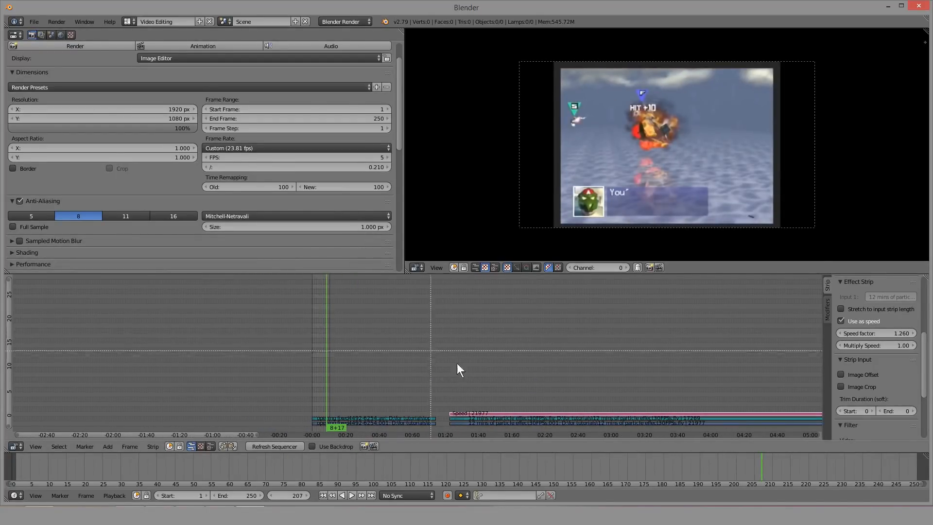
left_click_drag(447, 360, 673, 446)
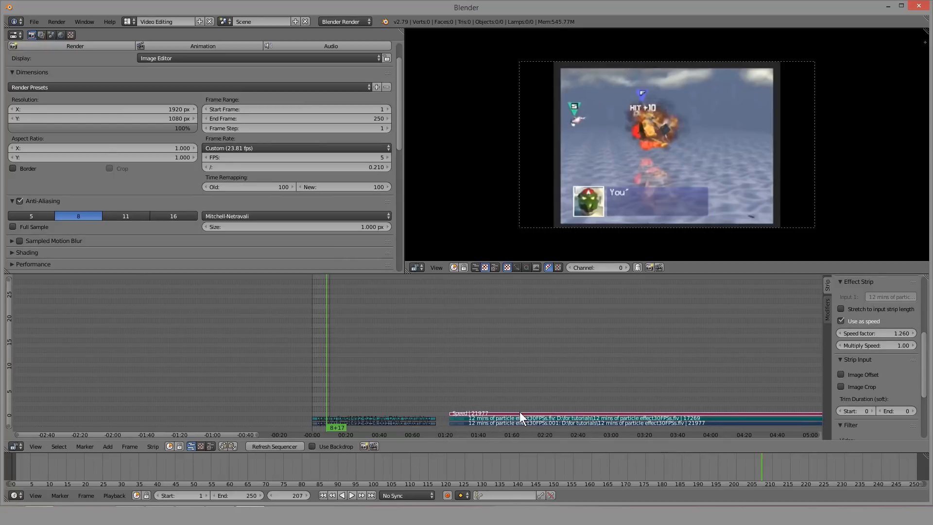
key("x")
left_click(520, 412)
Step: Play the opening clip from near the end of the frame range to see how playback loops, and stop it
scroll(452, 388, "up", 4)
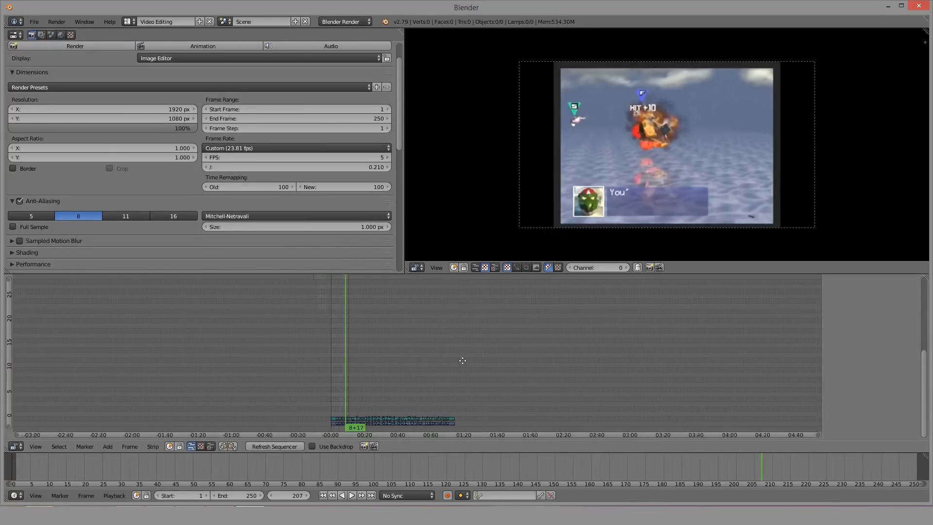
scroll(447, 373, "up", 12)
middle_click_drag(319, 360, 523, 364)
scroll(442, 377, "up", 8)
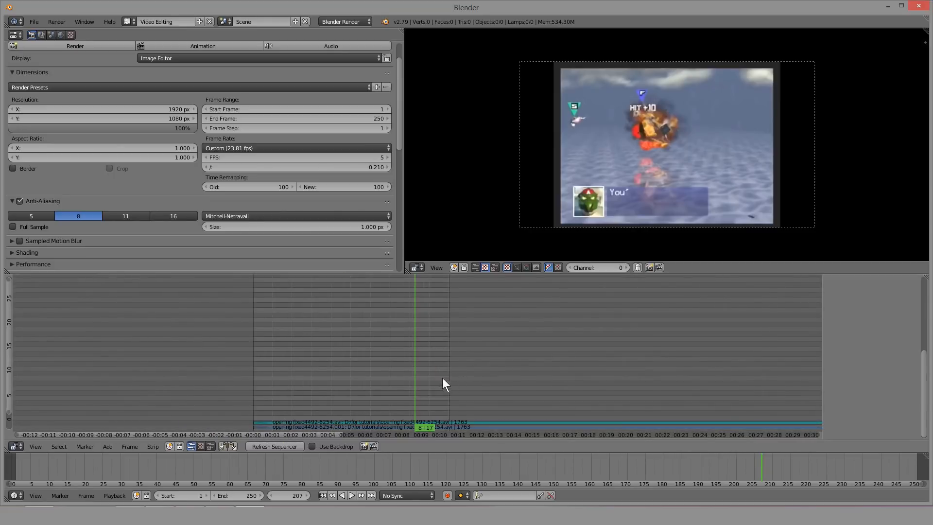
left_click(394, 379)
key("alt+a")
key("alt+a")
left_click_drag(424, 375, 441, 375)
left_click(353, 494)
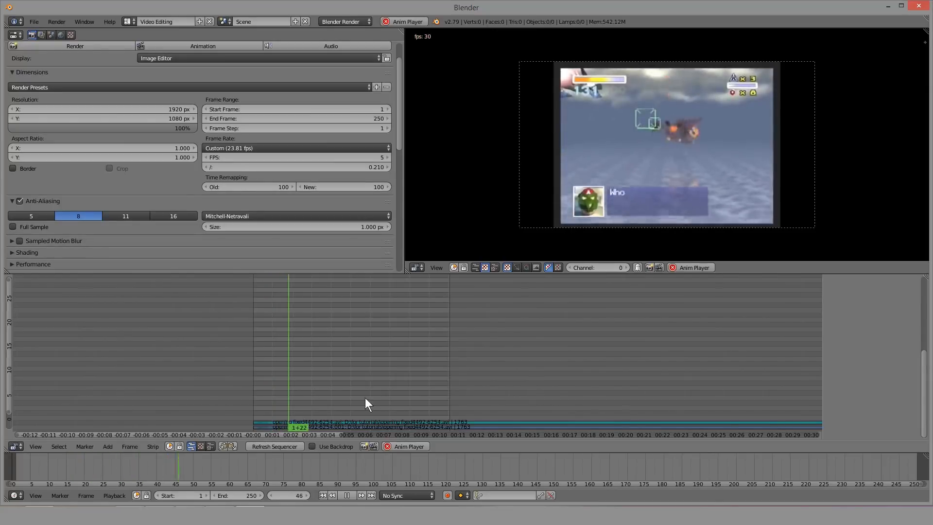
left_click(433, 392)
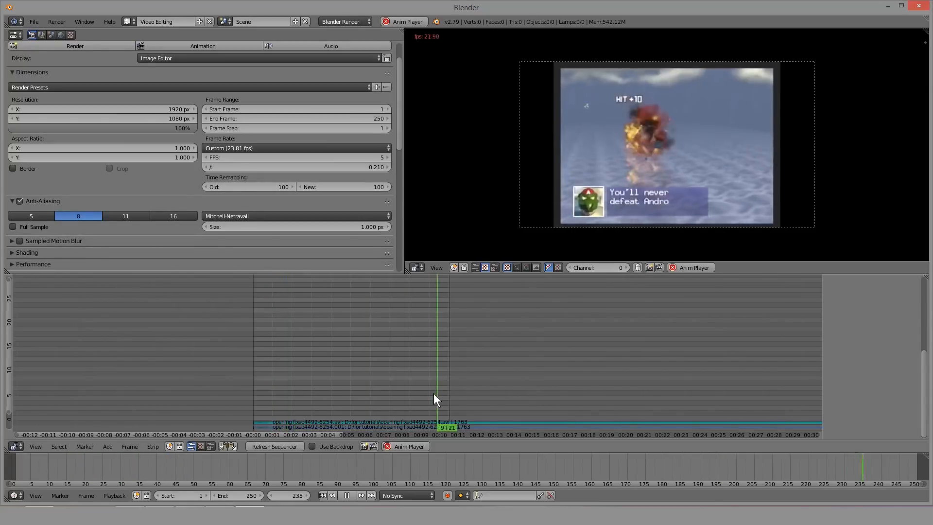
left_click(347, 491)
Step: Move the playhead far past the opening clip to frame 53355 and set it as the project's end frame
scroll(451, 355, "down", 10)
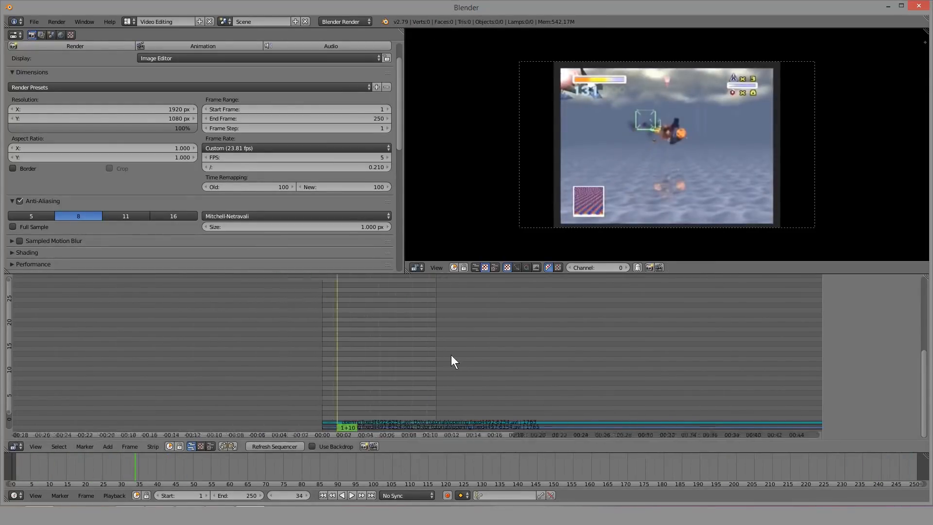
left_click_drag(429, 376, 695, 370)
scroll(607, 368, "down", 12)
scroll(608, 368, "down", 3)
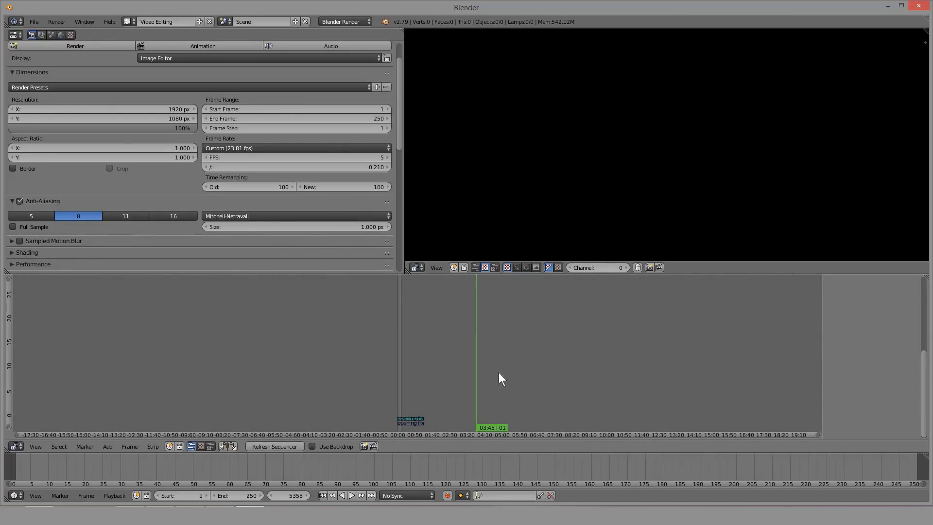
left_click_drag(498, 372, 730, 375)
scroll(687, 378, "down", 3)
left_click_drag(517, 371, 745, 384)
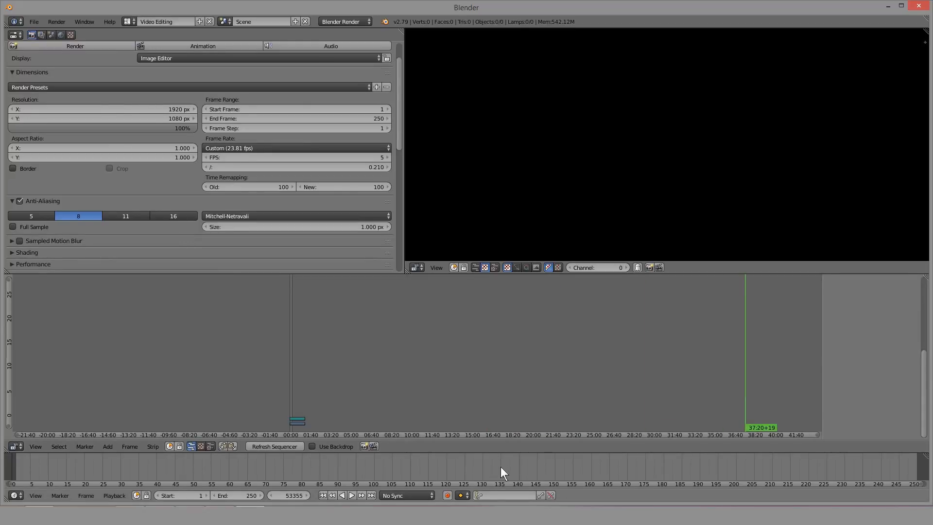
key("e")
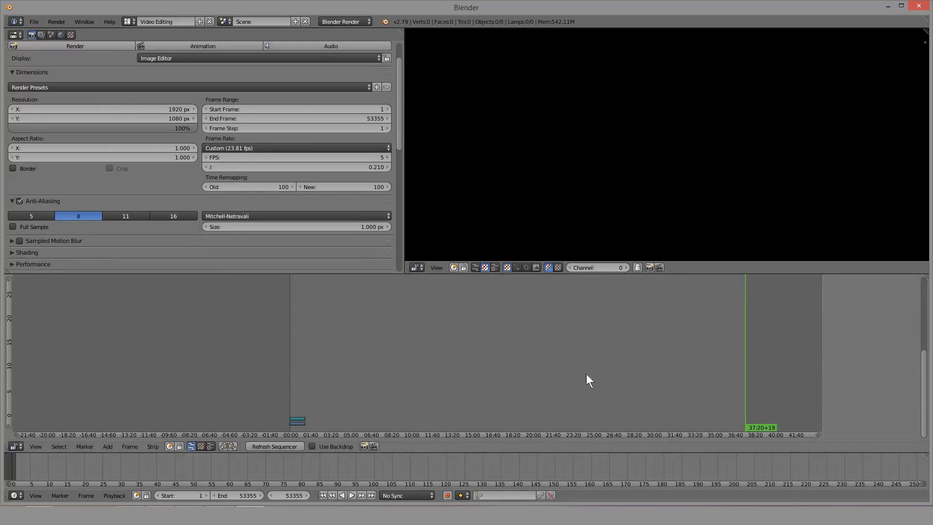
Step: Set the project's start frame to 7100 from the playhead, and move the start frame back to 0
left_click(350, 363)
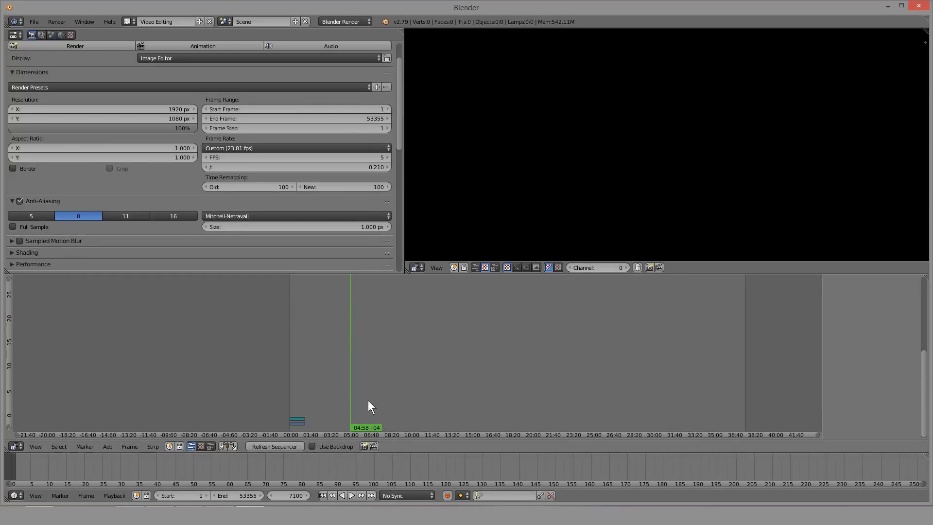
key("s")
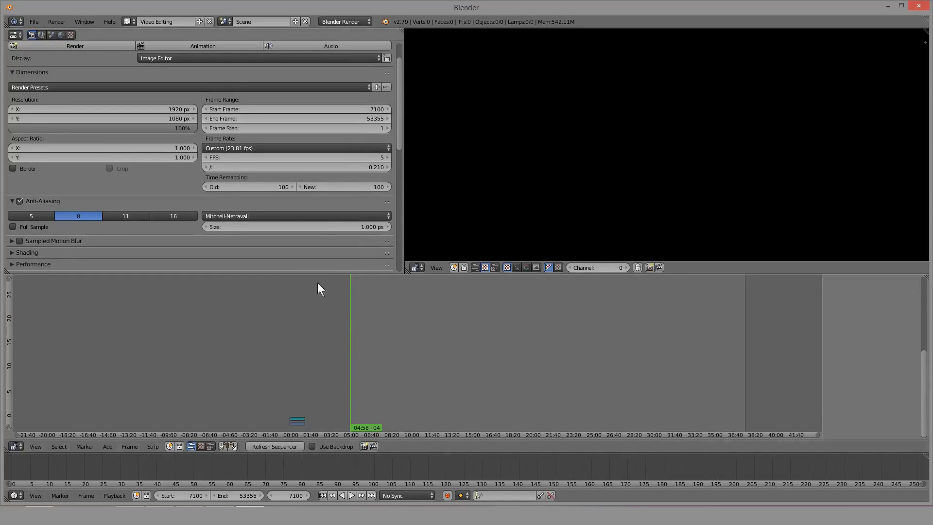
left_click_drag(366, 398, 200, 392)
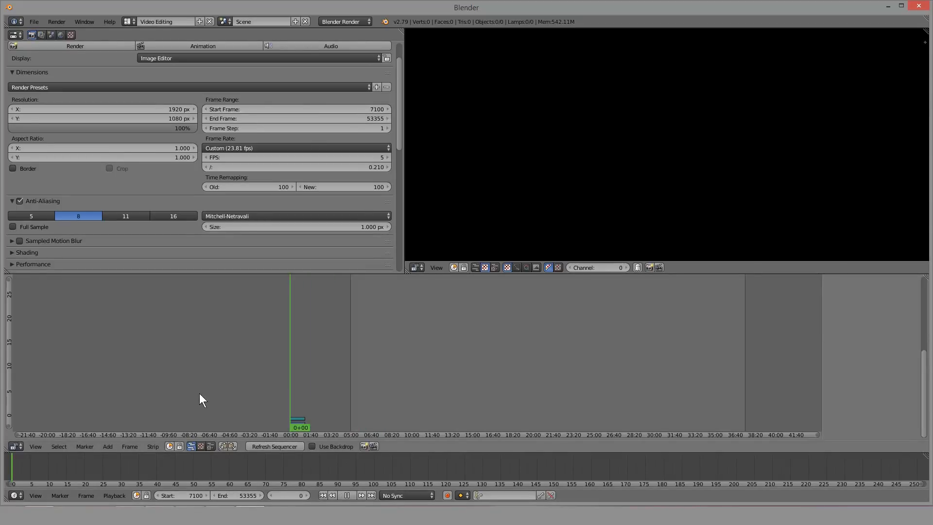
key("s")
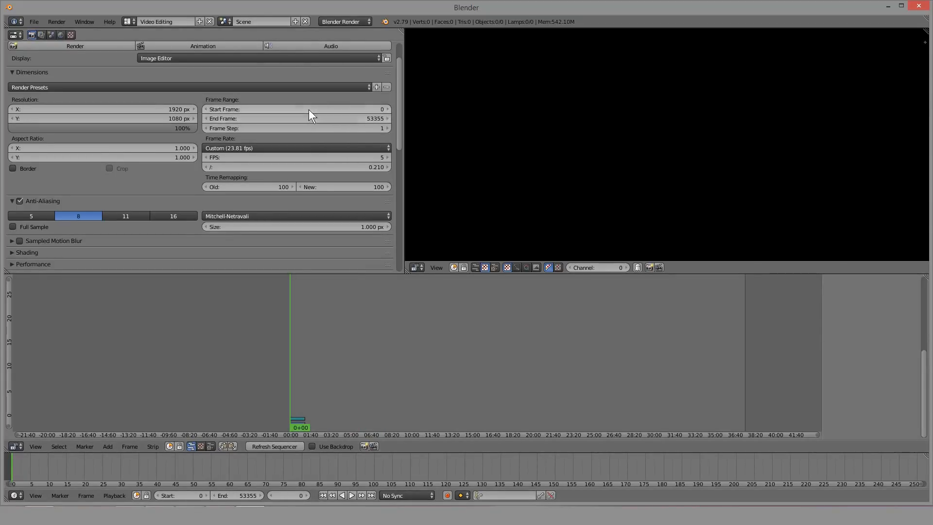
Step: Scrub the playhead from the project's start toward its end frame and back across the empty range to frame 4490
left_click_drag(410, 327, 734, 379)
left_click(744, 383)
left_click(277, 387)
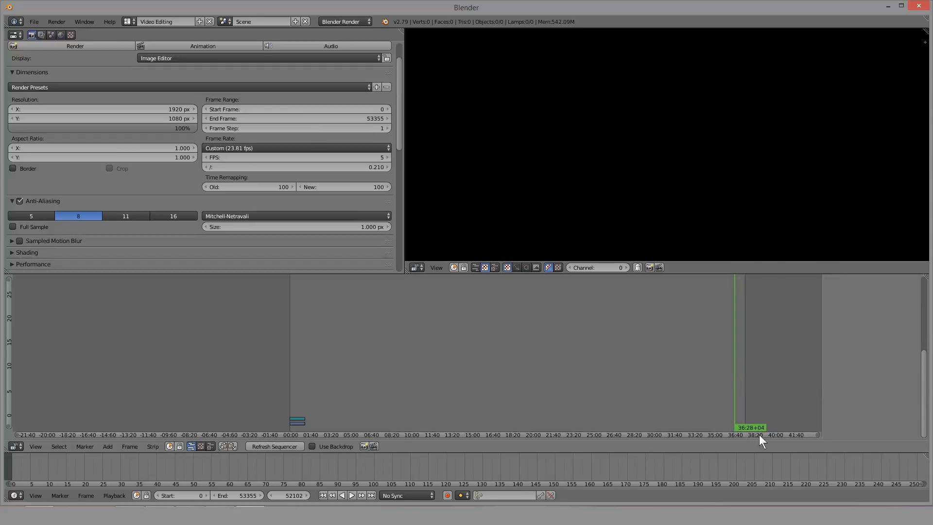
middle_click_drag(702, 397, 612, 389)
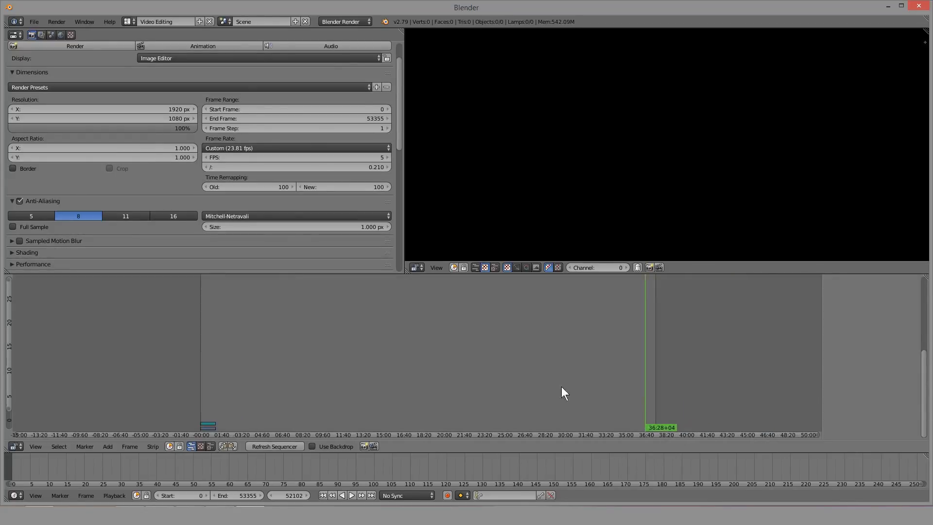
left_click_drag(539, 384, 357, 367)
middle_click_drag(357, 367, 497, 361)
left_click_drag(490, 359, 379, 364)
scroll(367, 370, "up", 2)
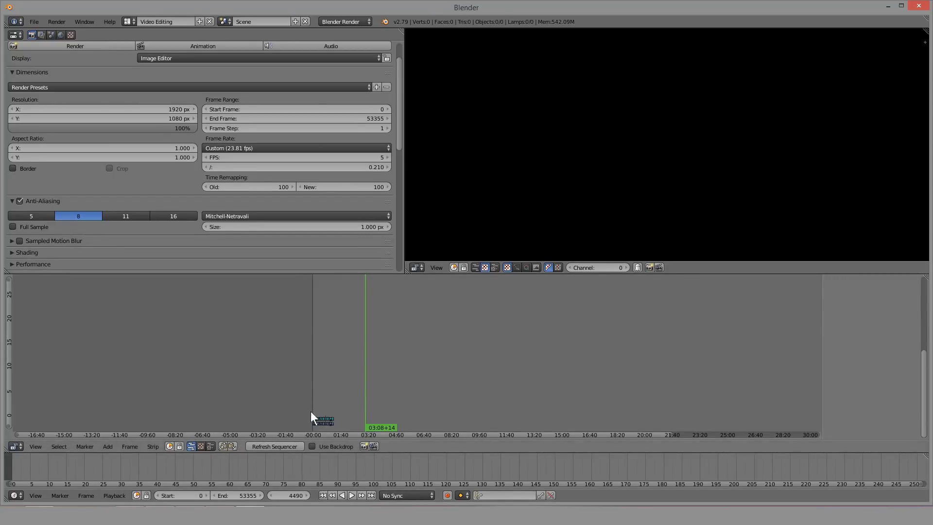
Step: Return the playhead to frame 0 and scrub into the opening clip to frame 316
middle_click_drag(423, 361, 427, 361)
scroll(375, 369, "up", 4)
left_click_drag(316, 377, 278, 378)
middle_click_drag(293, 373, 355, 354)
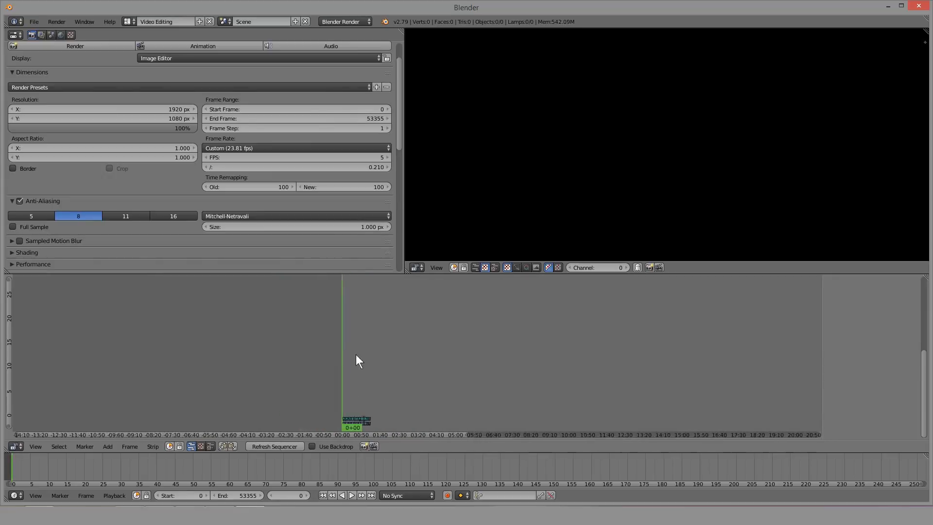
scroll(356, 354, "up", 12)
middle_click_drag(228, 386, 406, 353)
scroll(406, 354, "up", 5)
mouse_move(276, 378)
left_mouse_down()
mouse_move(316, 377)
mouse_move(289, 377)
left_mouse_up()
middle_click_drag(269, 365, 378, 362)
scroll(378, 362, "up", 9)
mouse_move(345, 368)
left_mouse_down()
mouse_move(299, 372)
mouse_move(359, 366)
left_mouse_up()
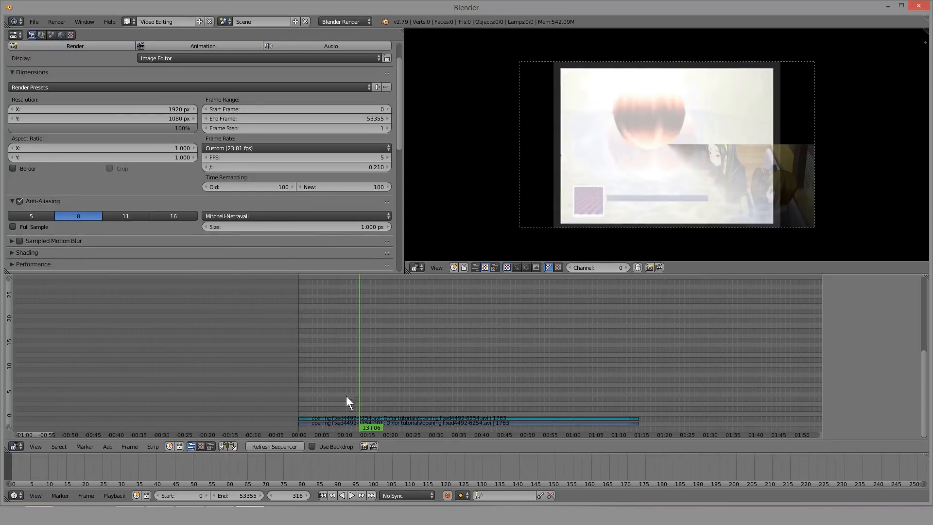
Step: Select the opening clip's movie and sound strips in turn to compare their properties
right_click(331, 423)
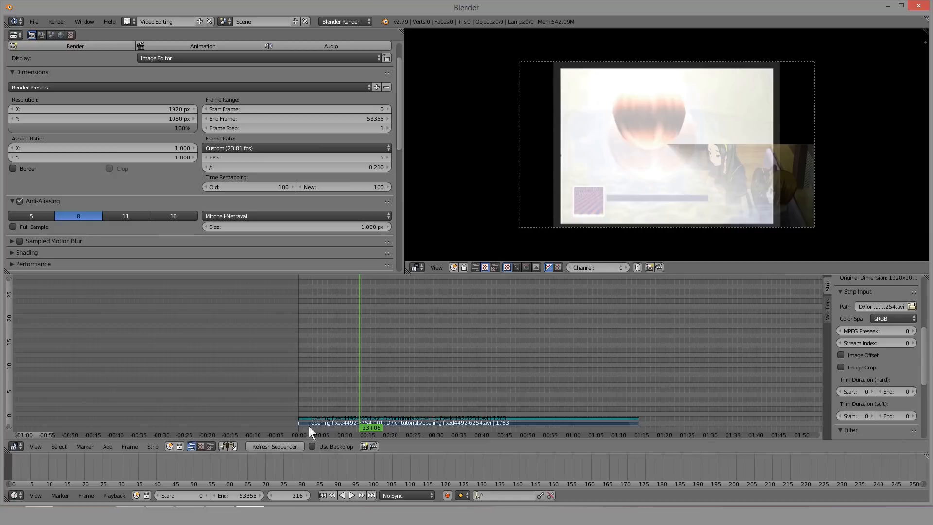
right_click(363, 419)
right_click(332, 426)
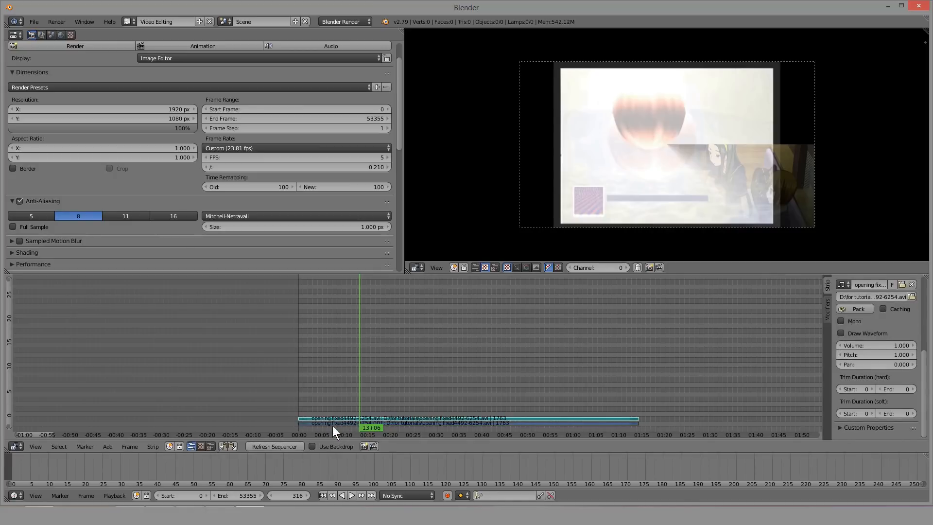
right_click(332, 424)
Step: Box-select the opening clip's movie and sound strips, duplicate them, and place the copies just above the originals
key("b")
left_click_drag(229, 360, 633, 427)
scroll(507, 393, "down", 4)
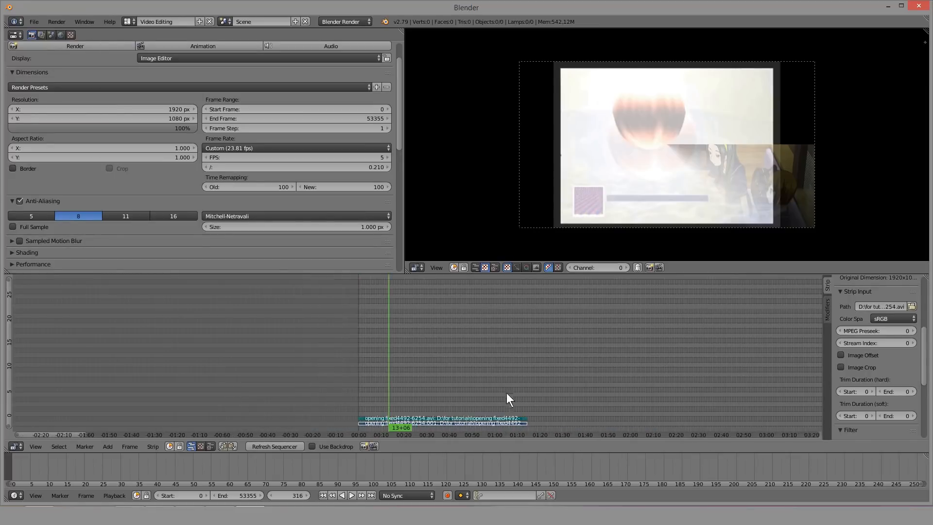
key("b")
left_click_drag(218, 369, 537, 439)
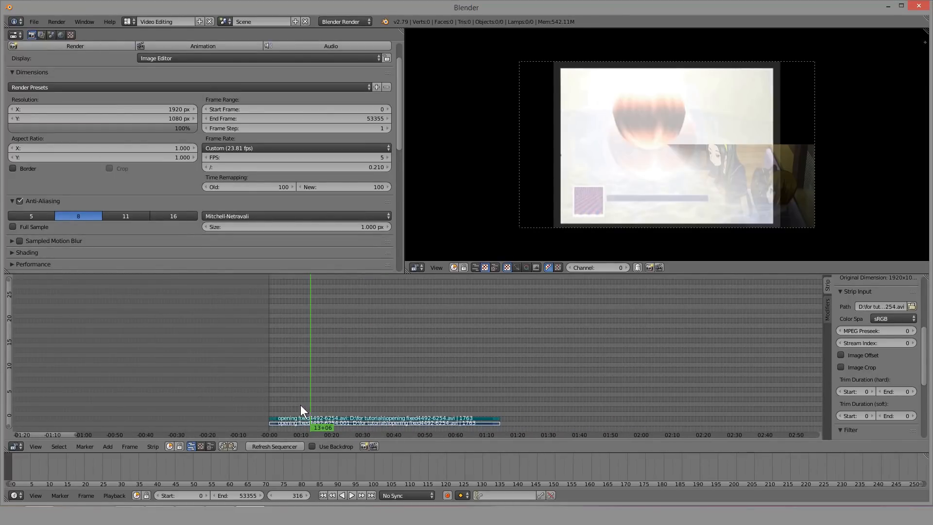
key("shift+d")
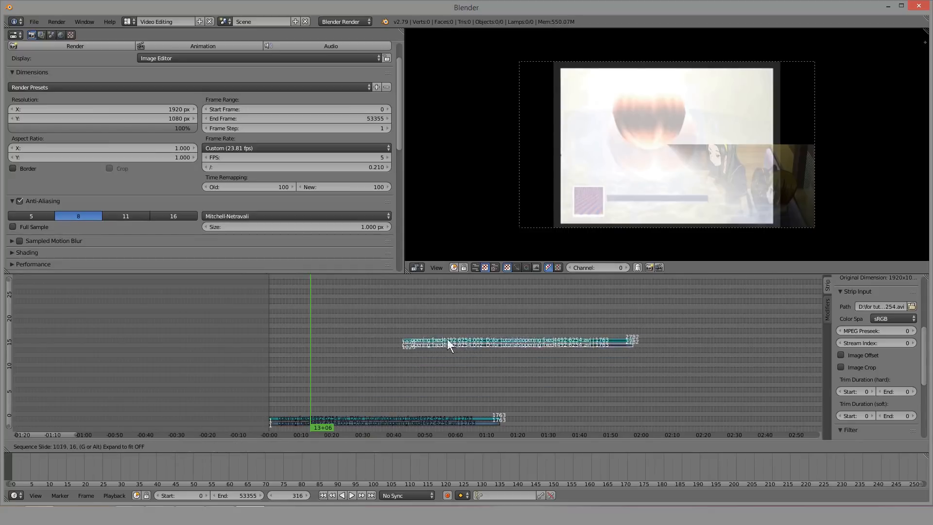
left_click(321, 410)
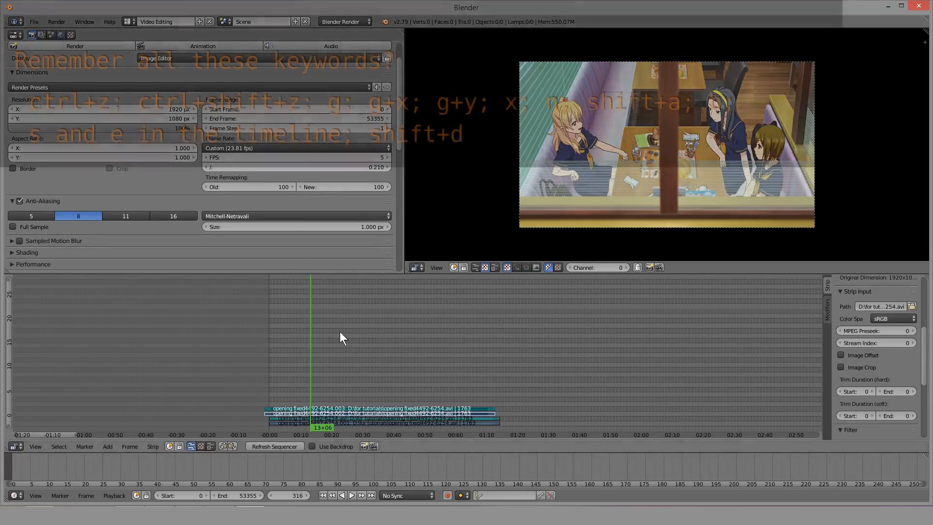
Step: Move the duplicated opening strips straight up along the Y axis, well above the originals
scroll(339, 332, "down", 10)
middle_click_drag(357, 335, 367, 383)
key("g")
key("y")
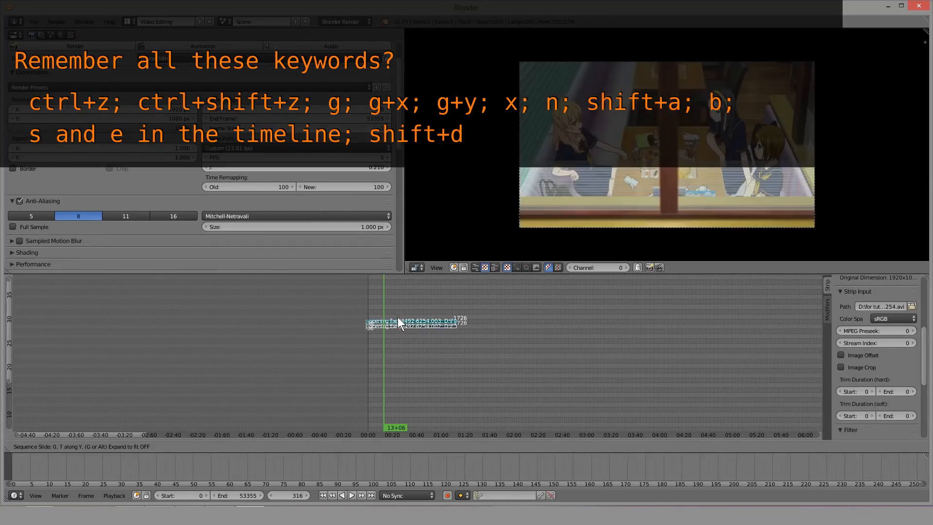
left_click(397, 317)
Step: Move the playhead to frame 1232 and delete the duplicated movie and sound strips above the originals
scroll(389, 351, "up", 3)
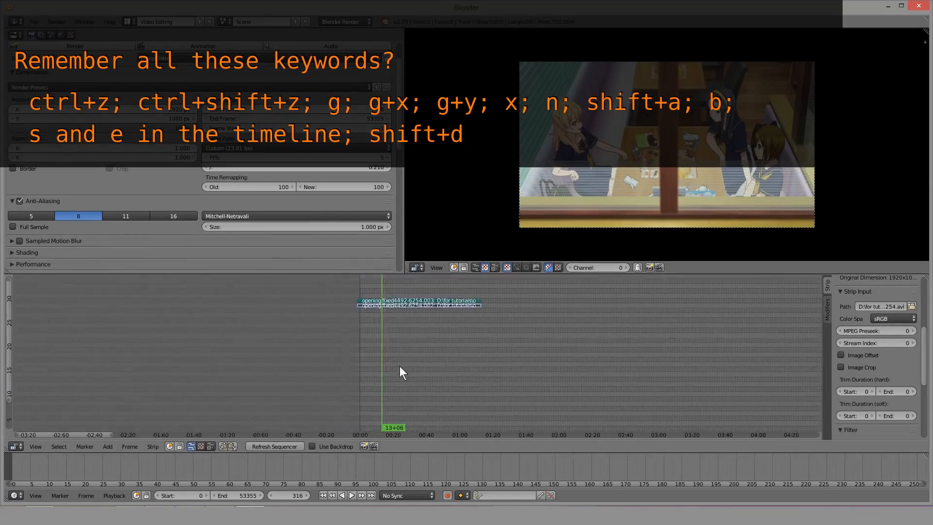
scroll(393, 364, "up", 2)
left_click(350, 354)
middle_click_drag(350, 353, 367, 304)
left_click(338, 328)
left_click(371, 335)
left_click(433, 353)
scroll(378, 316, "down", 3)
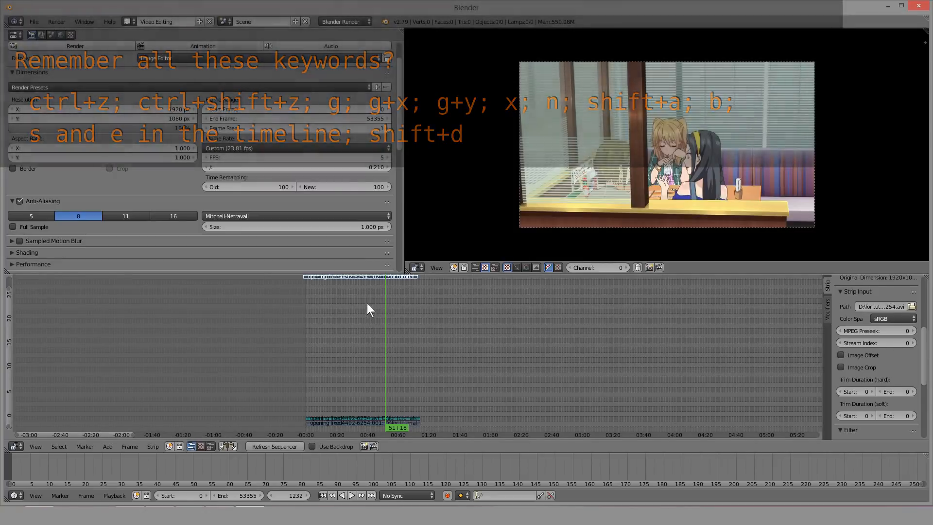
key("x")
left_click(363, 303)
Step: Scrub the playhead through the start of the opening clip and place it at frame 523
left_click(332, 386)
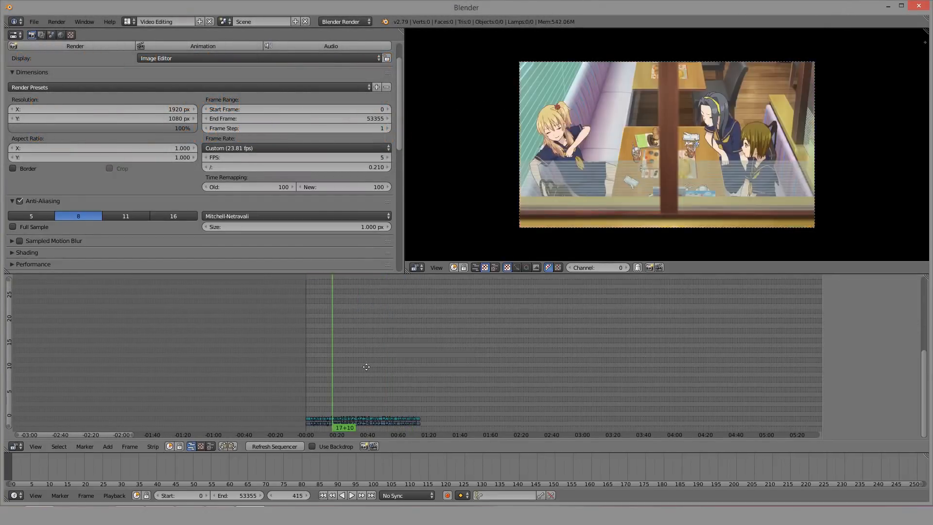
middle_click_drag(366, 367, 374, 368)
scroll(360, 373, "up", 3)
scroll(381, 397, "up", 14)
left_click_drag(319, 383, 235, 387)
middle_click_drag(279, 381, 410, 367)
scroll(410, 367, "down", 2)
left_click(309, 374)
Step: Compare the opening movie and sound strips, select the movie strip, and toggle the sequencer's properties sidebar, leaving it shown
right_click(374, 421)
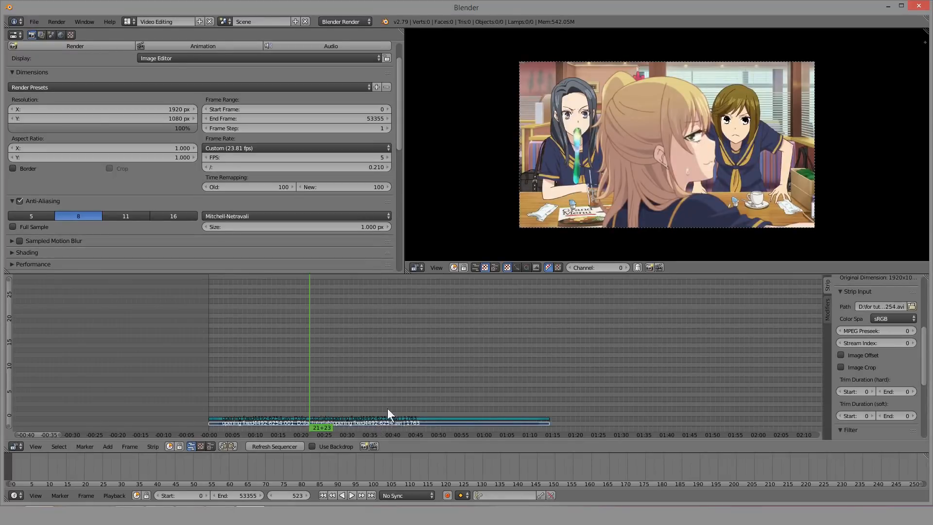
right_click(371, 419)
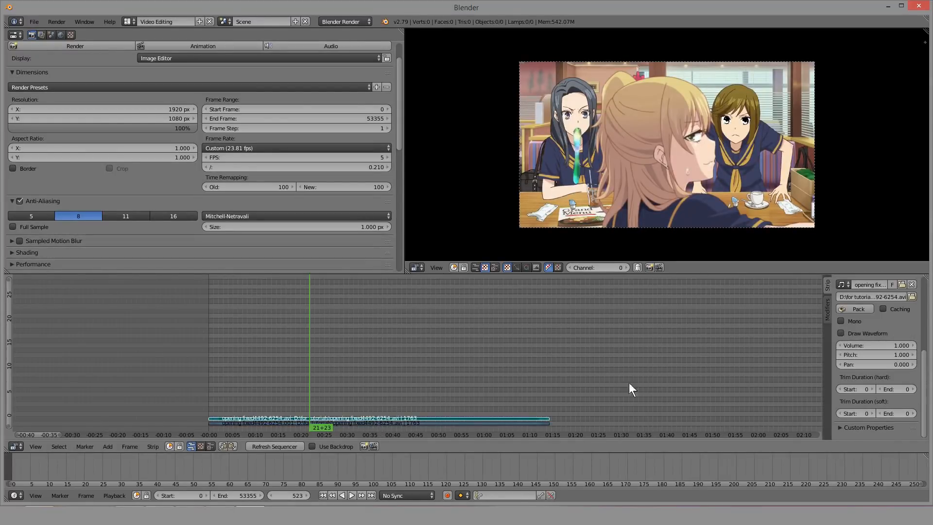
right_click(365, 423)
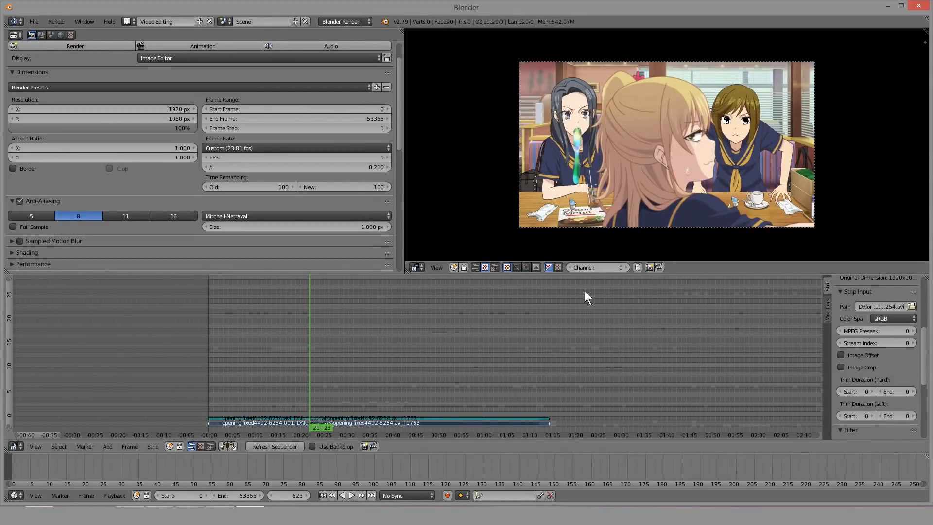
key("n")
key("n")
key("n")
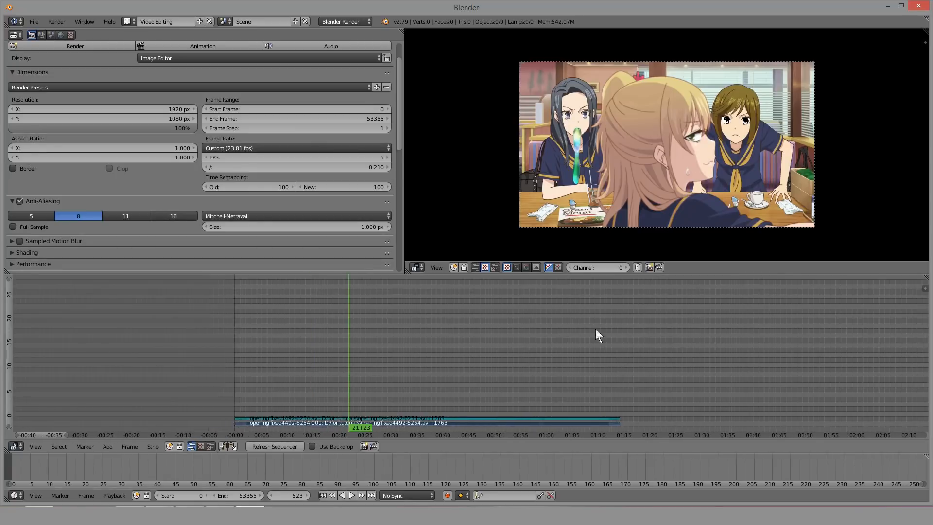
key("n")
key("n")
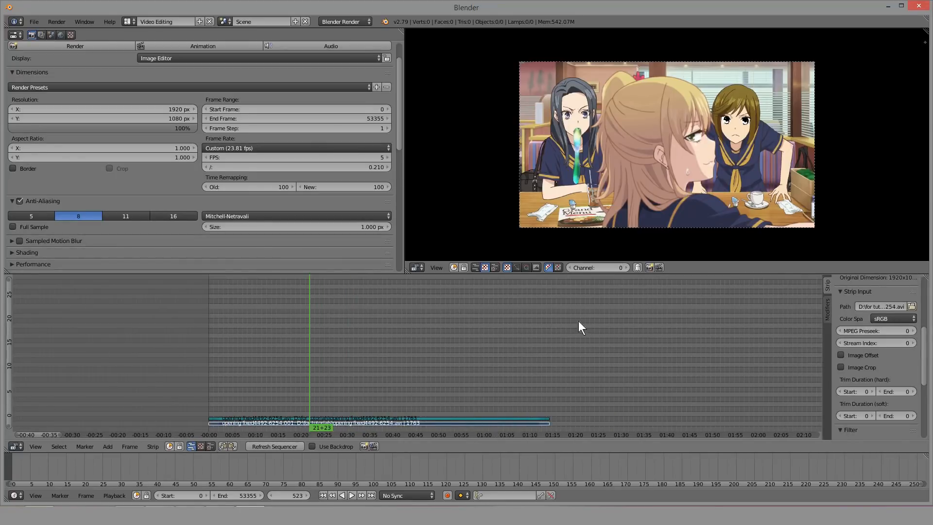
Step: Enable Proxy/Timecode for the opening movie strip and set its timecode index to Record Run
scroll(578, 321, "down", 6)
scroll(888, 374, "down", 1)
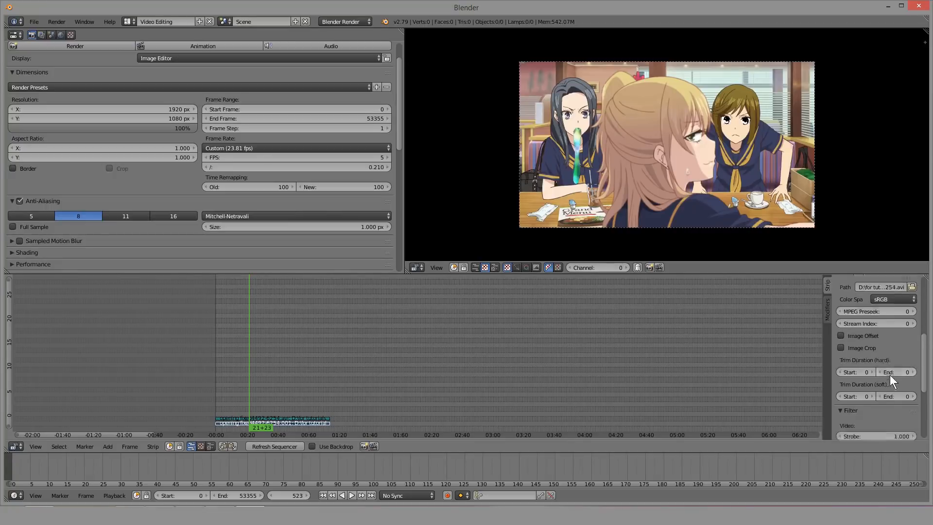
scroll(869, 367, "up", 2)
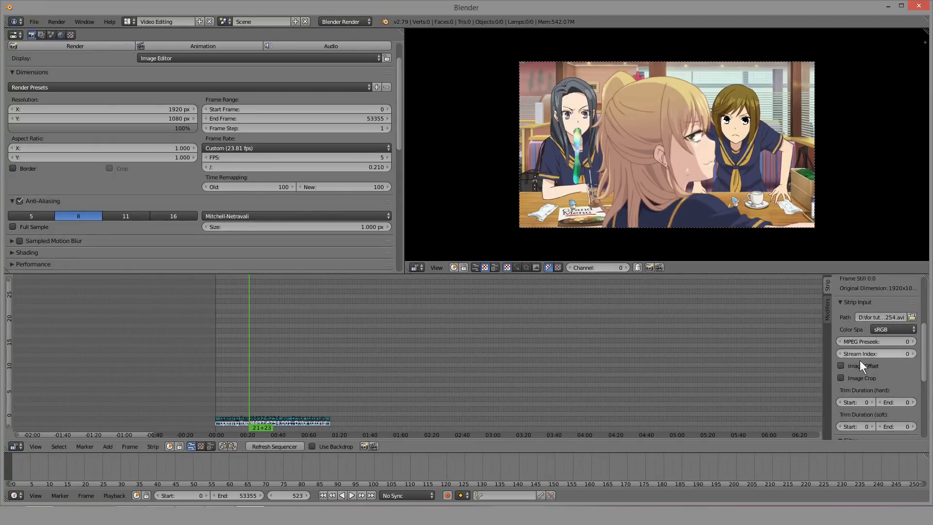
scroll(864, 353, "down", 8)
scroll(872, 376, "up", 14)
scroll(870, 345, "down", 3)
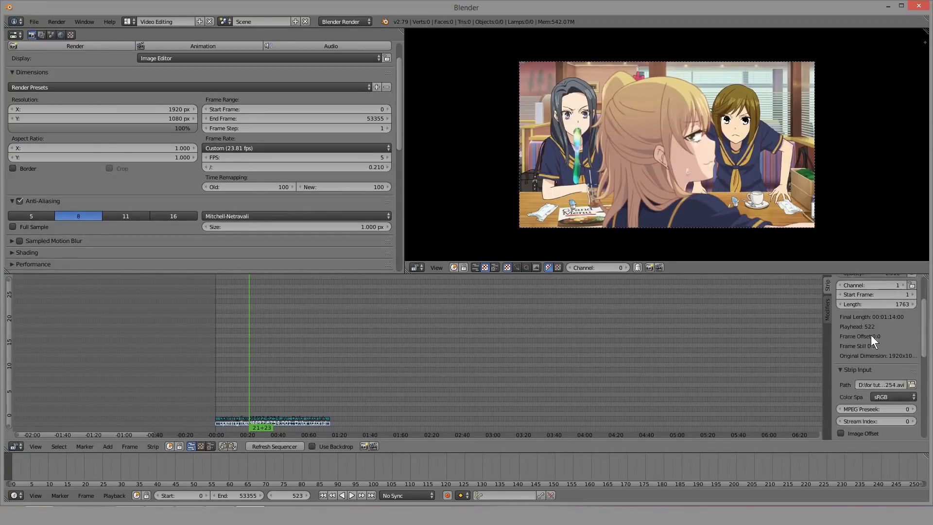
scroll(871, 335, "down", 5)
left_click(848, 394)
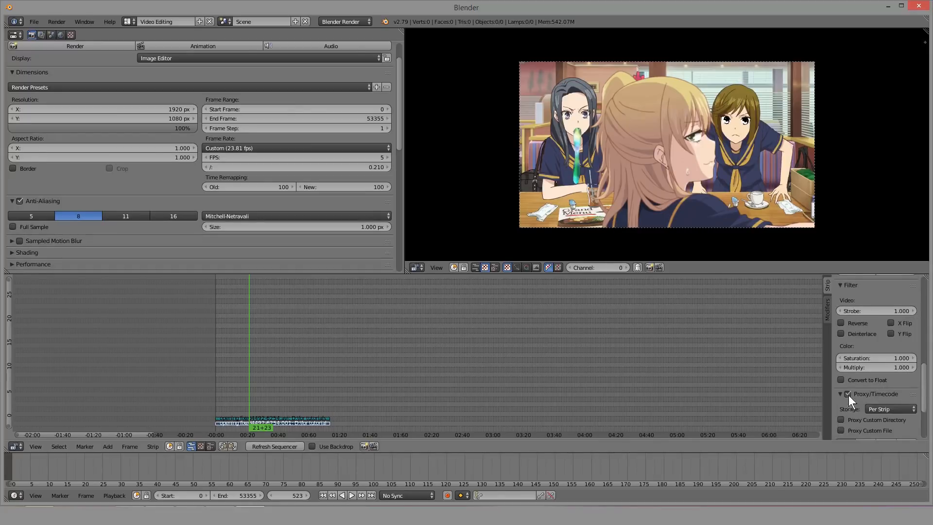
scroll(867, 359, "down", 5)
left_click(890, 397)
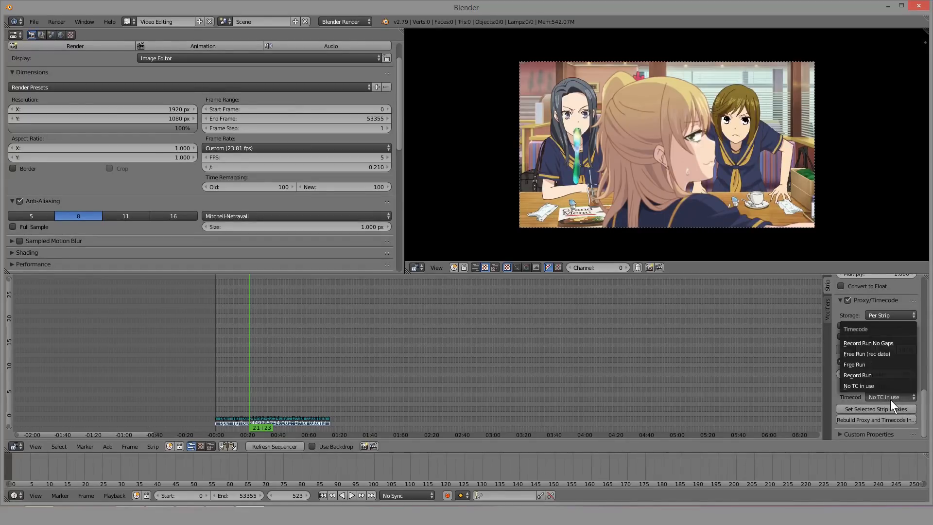
left_click(866, 375)
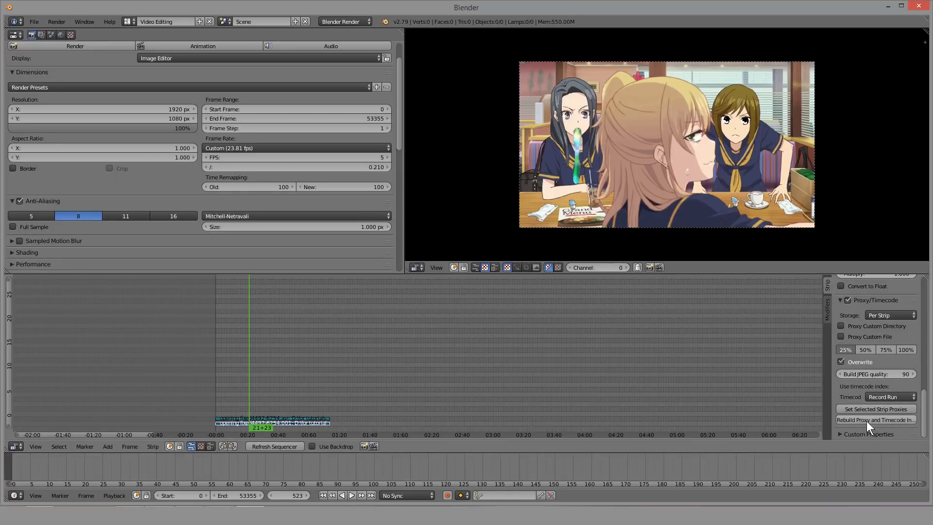
Step: Rebuild the movie strip's proxy and timecode indices, and move the playhead to frame 595 meanwhile
left_click(867, 420)
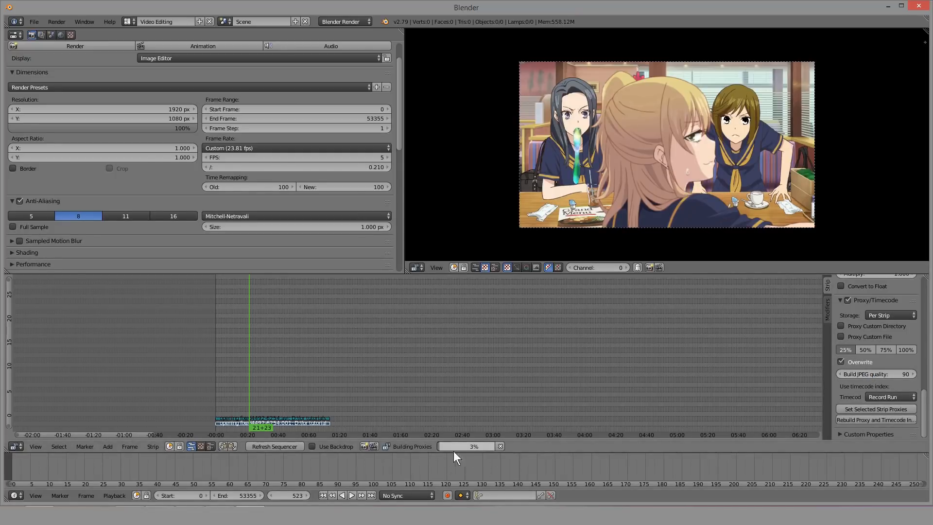
middle_click_drag(247, 401, 364, 414)
scroll(423, 420, "up", 6)
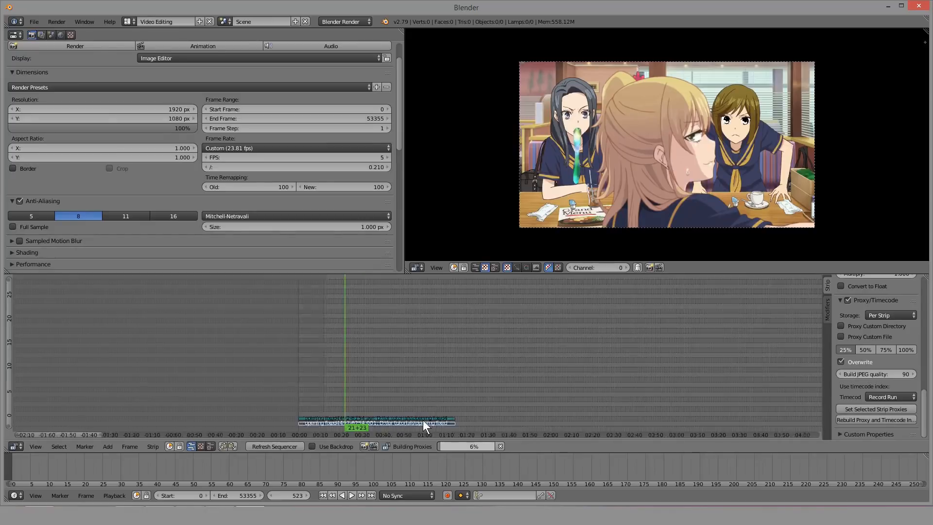
scroll(403, 412, "up", 1)
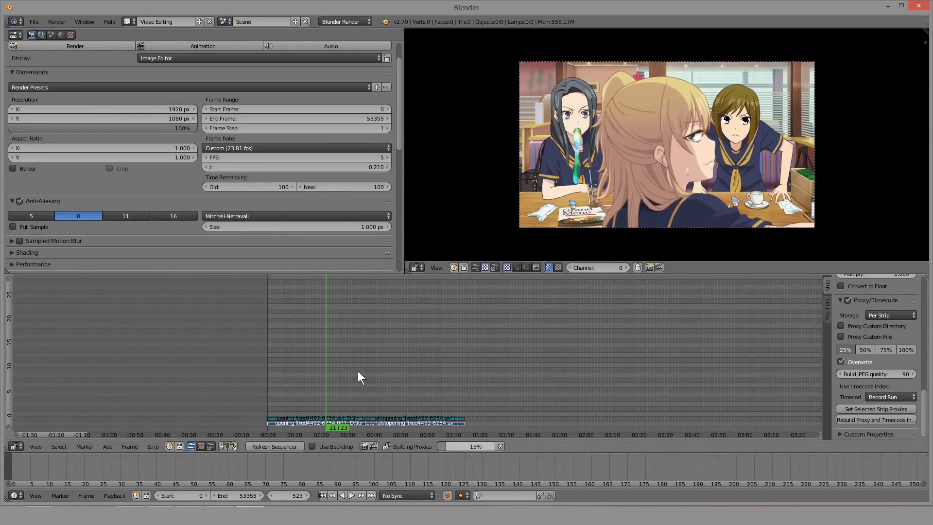
mouse_move(331, 365)
left_mouse_down()
mouse_move(350, 366)
mouse_move(290, 365)
mouse_move(334, 377)
left_mouse_up()
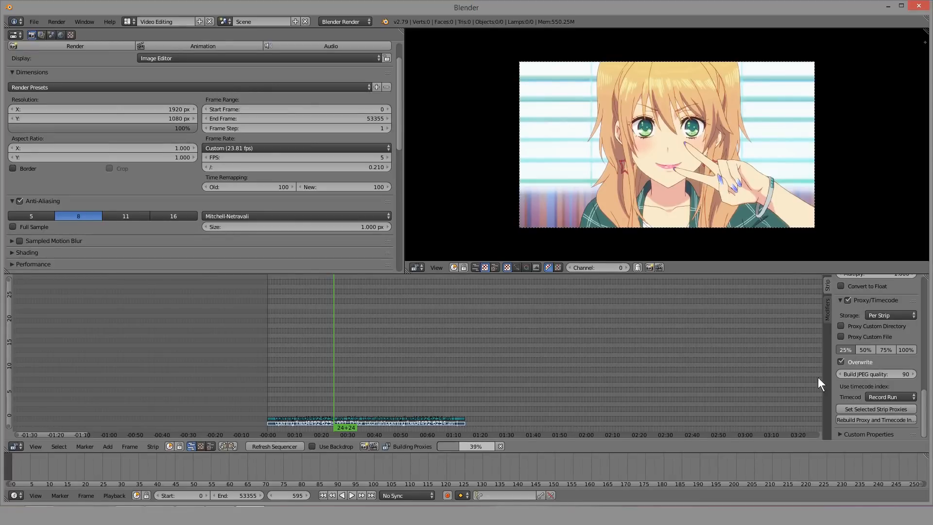
Step: Move the playhead back to frame 558 and advance it frame by frame to frame 572
scroll(818, 377, "up", 3)
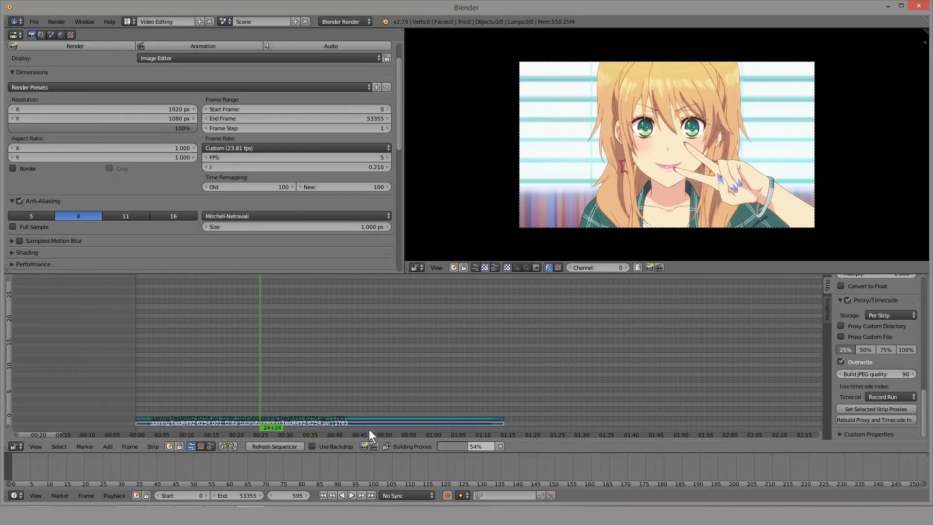
left_click_drag(360, 423, 252, 386)
left_click(284, 392)
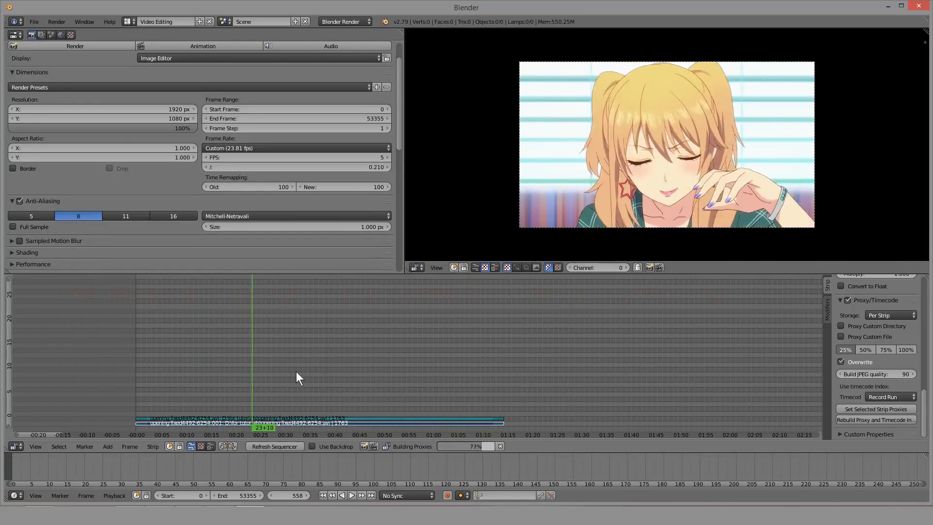
key("Right")
key("Right")
key("Right")
key("Right")
key("Right")
key("Right")
key("Right")
key("Right")
key("Right")
key("Right")
key("Right")
key("Right")
key("Right")
key("Right")
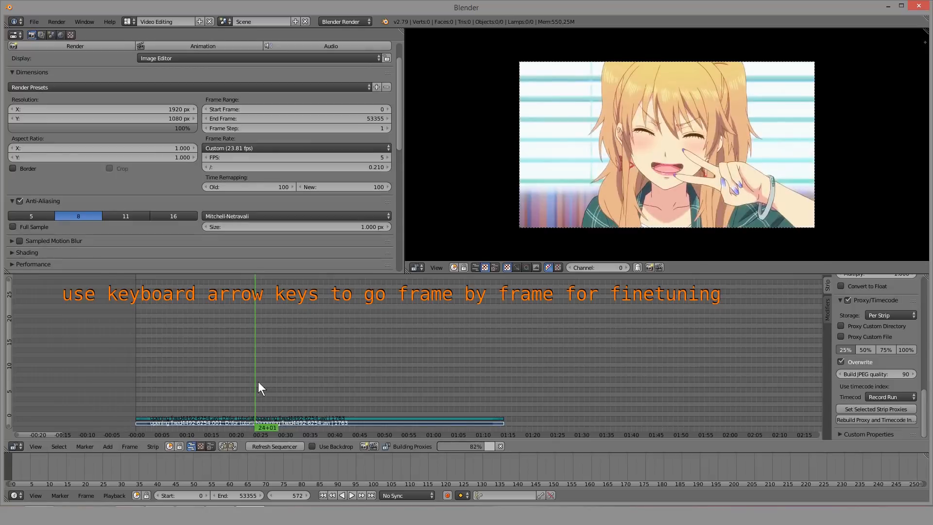
Step: Advance the playhead further through the opening clip, finishing frame by frame at frame 589
left_click_drag(258, 383, 278, 385)
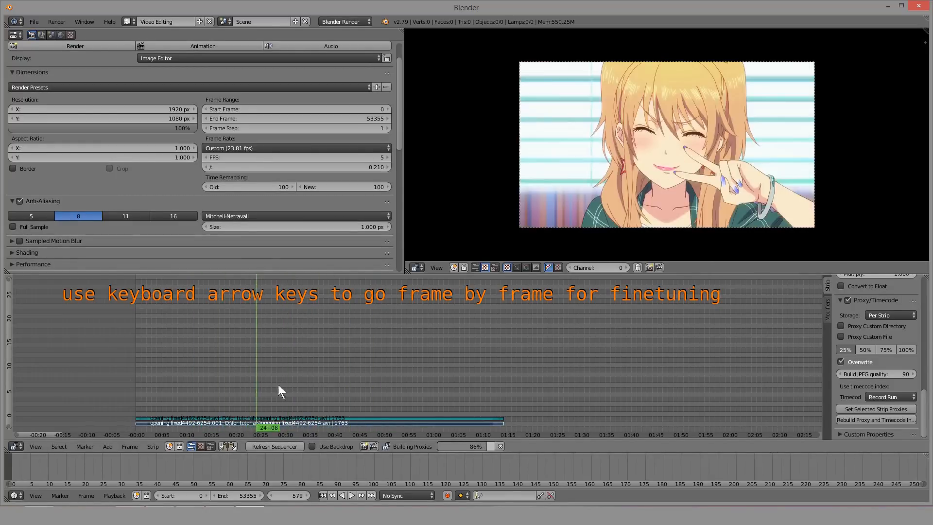
key("Right")
key("Right")
key("Right")
key("Right")
key("Right")
key("Right")
key("Right")
key("Right")
key("Right")
key("Right")
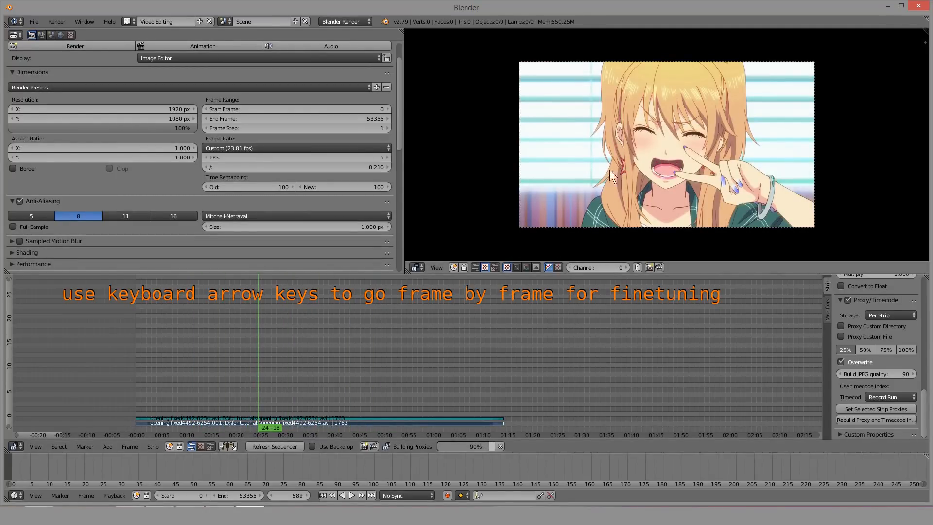
Step: Advance the playhead frame by frame through the opening clip to frame 595
key("Right")
key("Right")
key("Right")
key("Right")
key("Right")
key("Right")
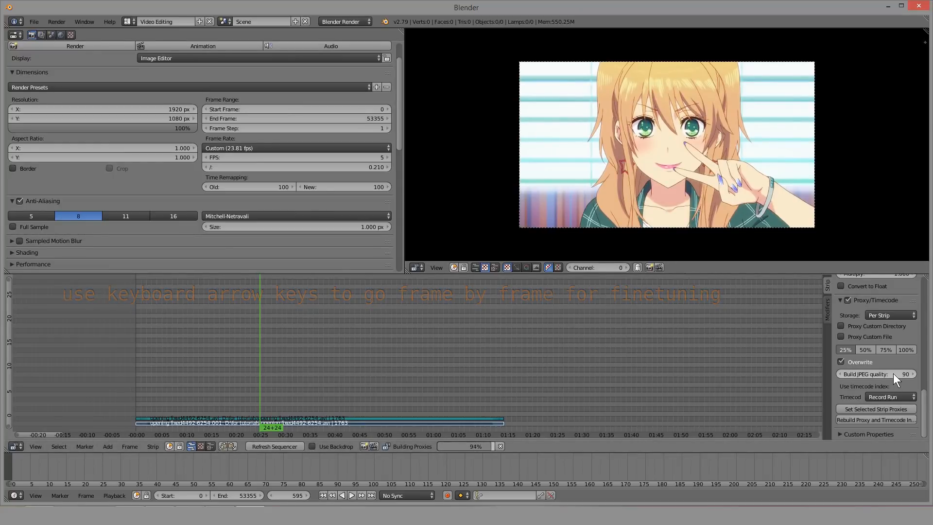
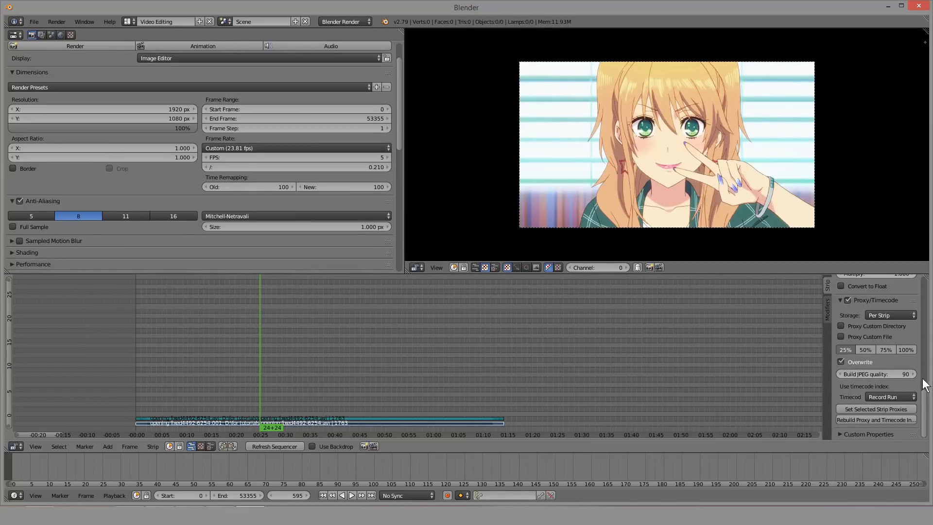
Step: Try a lower proxy build JPEG quality and the maximum of 100, restoring it to 90 after each change
left_click_drag(899, 375, 889, 375)
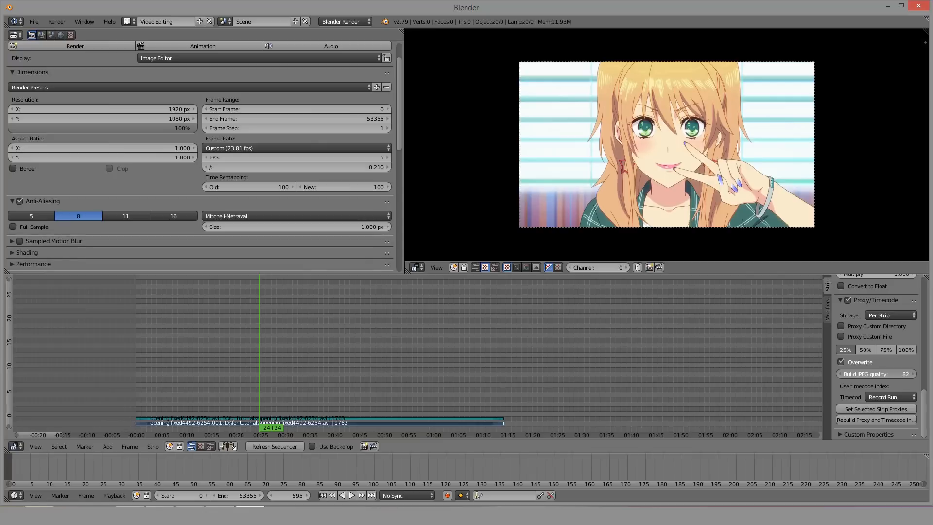
left_click(899, 375)
type("90")
key("Return")
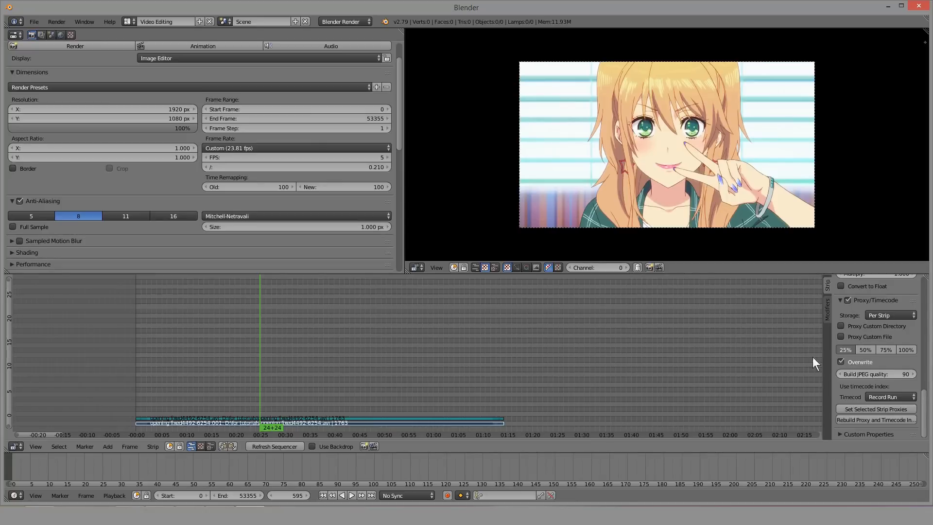
mouse_move(909, 372)
left_mouse_down()
mouse_move(855, 373)
mouse_move(915, 374)
left_mouse_up()
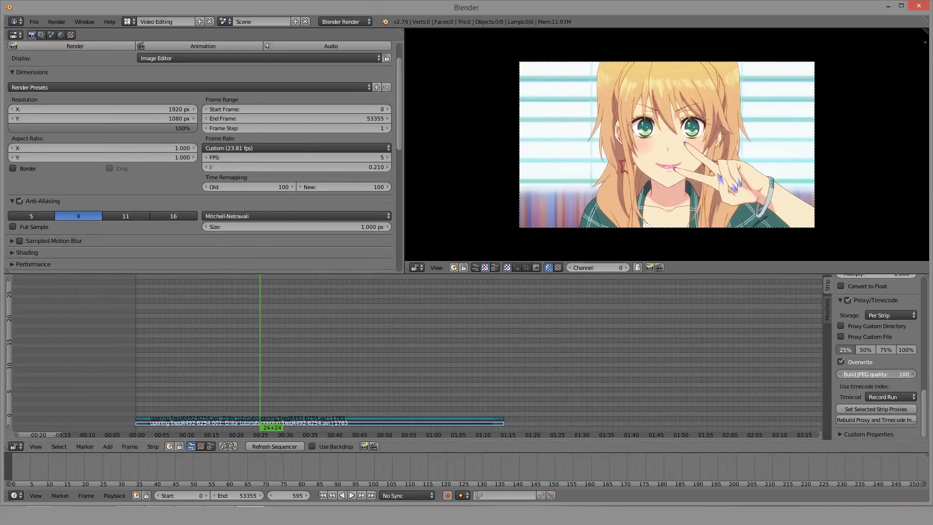
left_click(899, 375)
type("90")
key("Return")
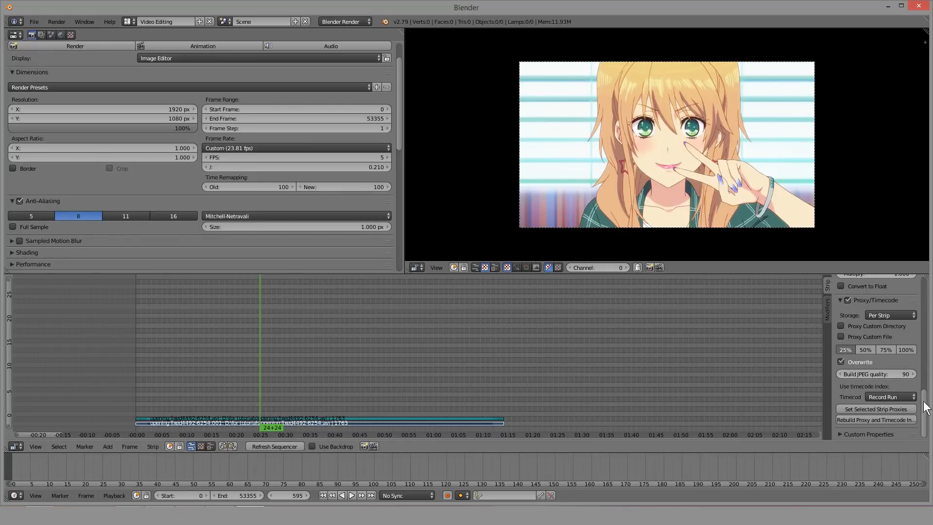
Step: Play the opening clip, scrub back to about frame 523, and advance frame by frame to frame 529
key("Home")
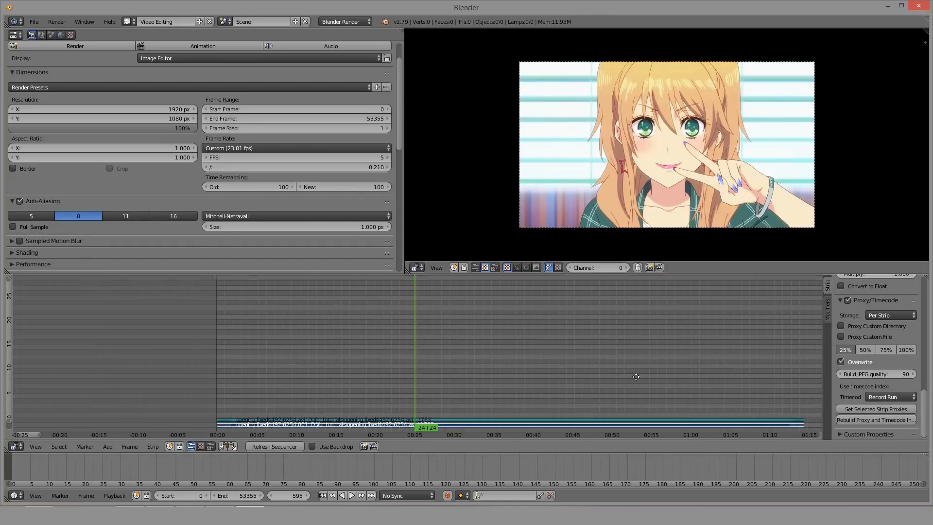
middle_click_drag(698, 378, 643, 377)
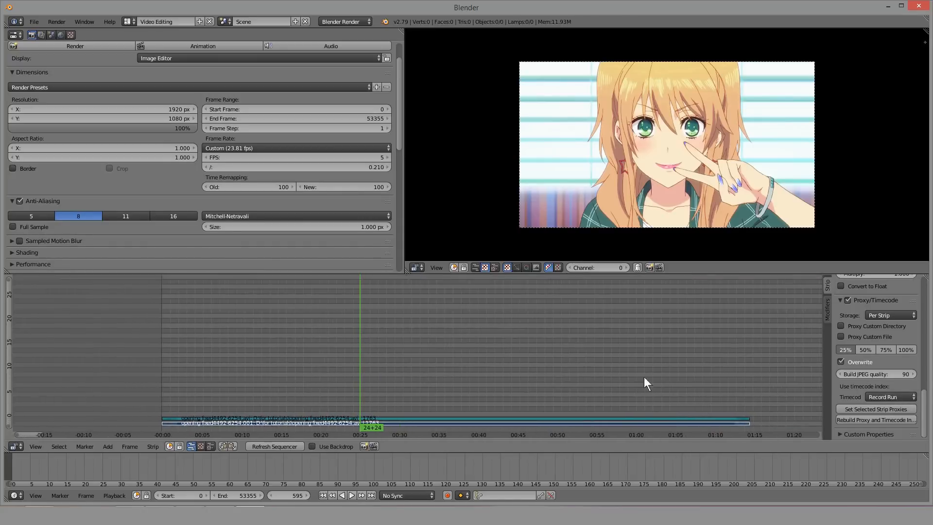
left_click(904, 395)
key("alt+a")
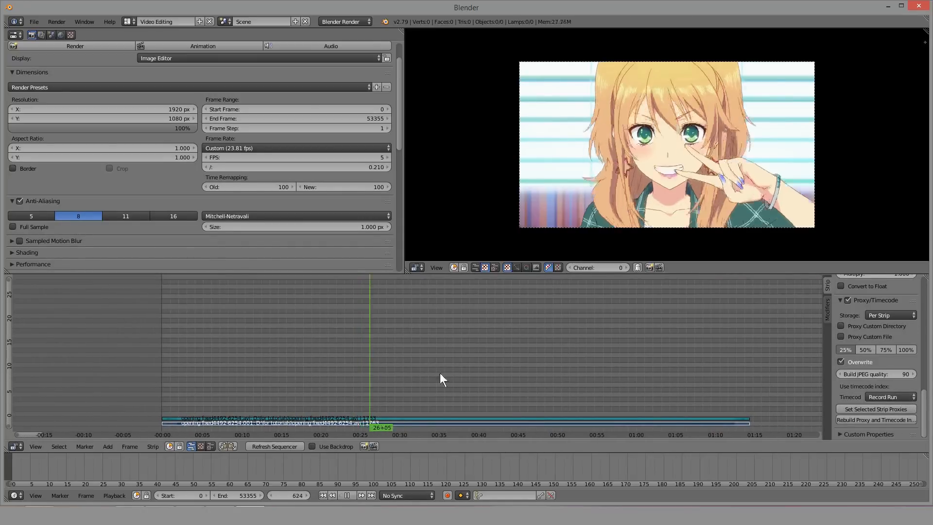
left_click_drag(389, 374, 336, 374)
key("alt+a")
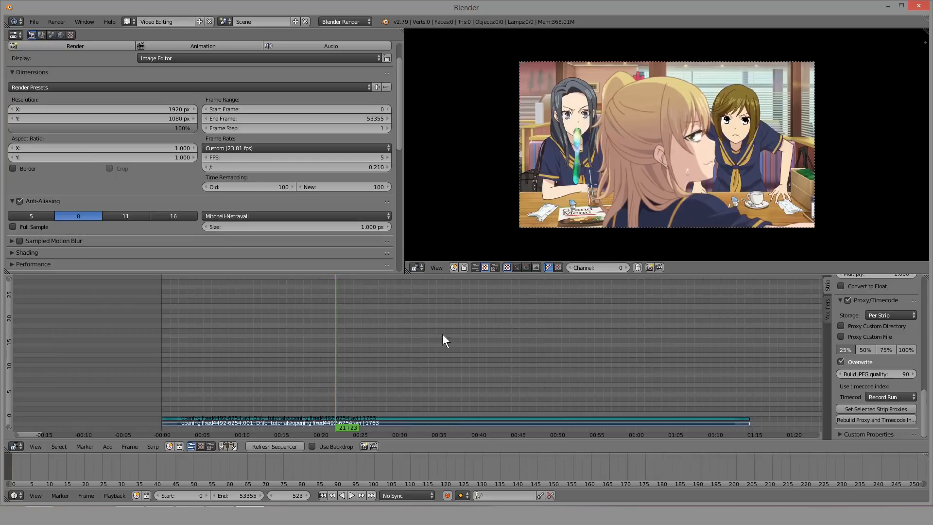
key("Right")
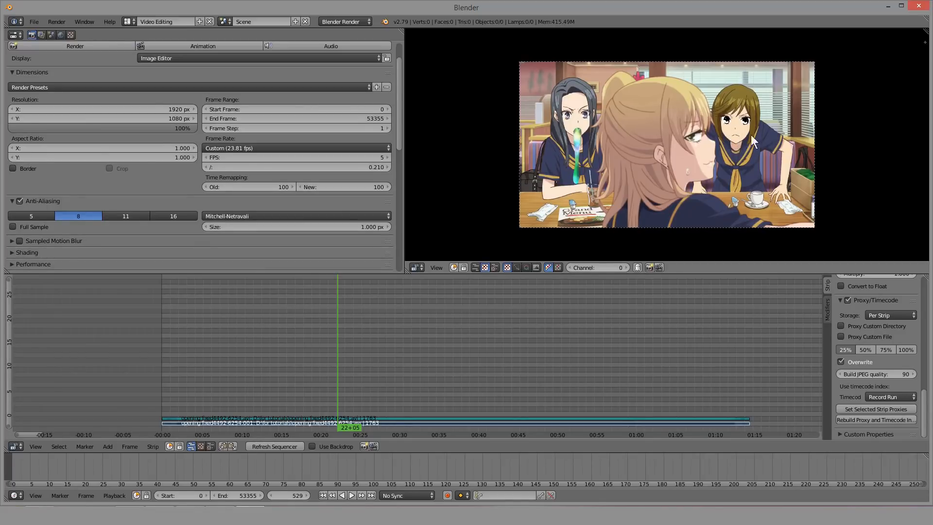
Step: Examine frame 529 up close in the preview and compare it with frame 530, finishing on frame 529
scroll(733, 137, "up", 5)
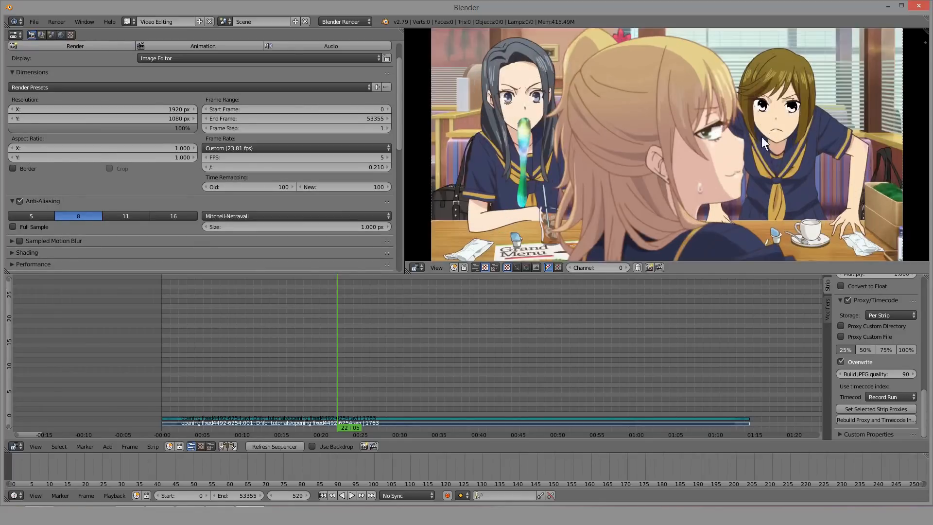
scroll(657, 144, "down", 1)
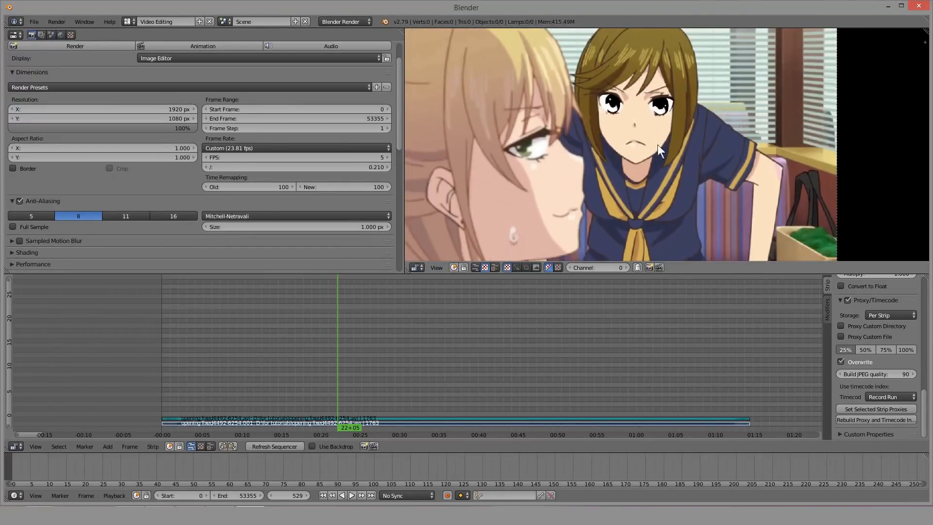
middle_click_drag(633, 141, 677, 145)
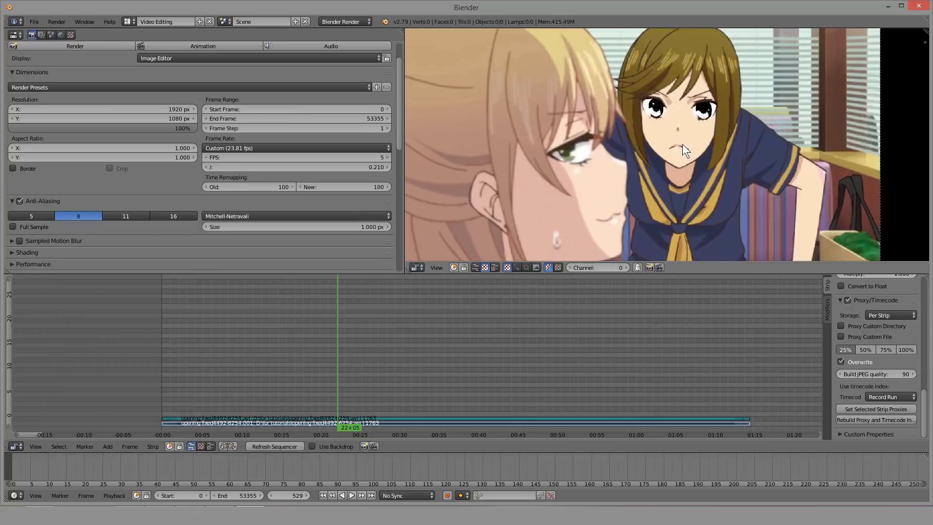
key("Right")
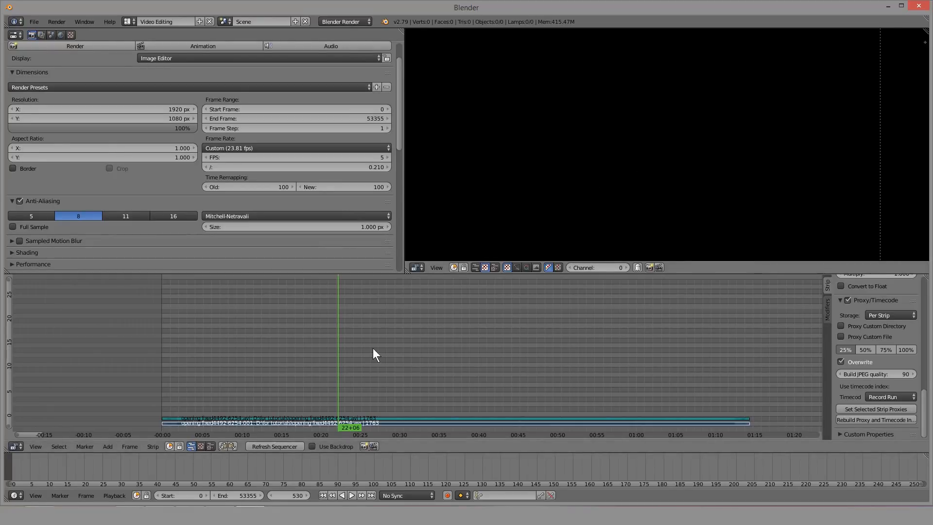
key("Left")
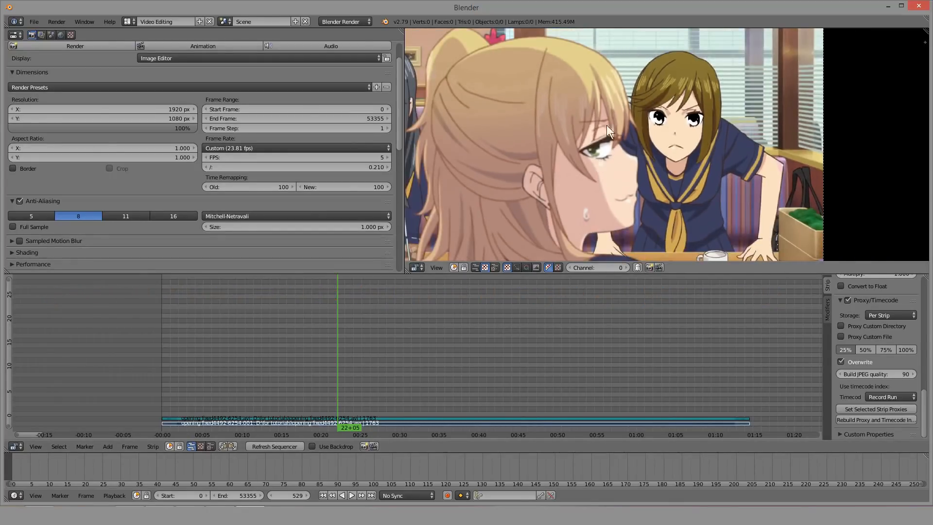
key("Right")
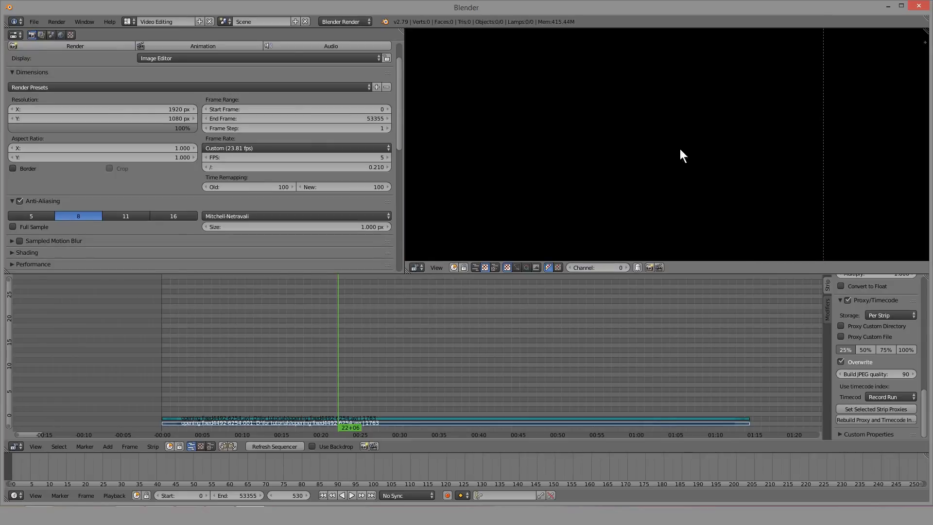
key("Left")
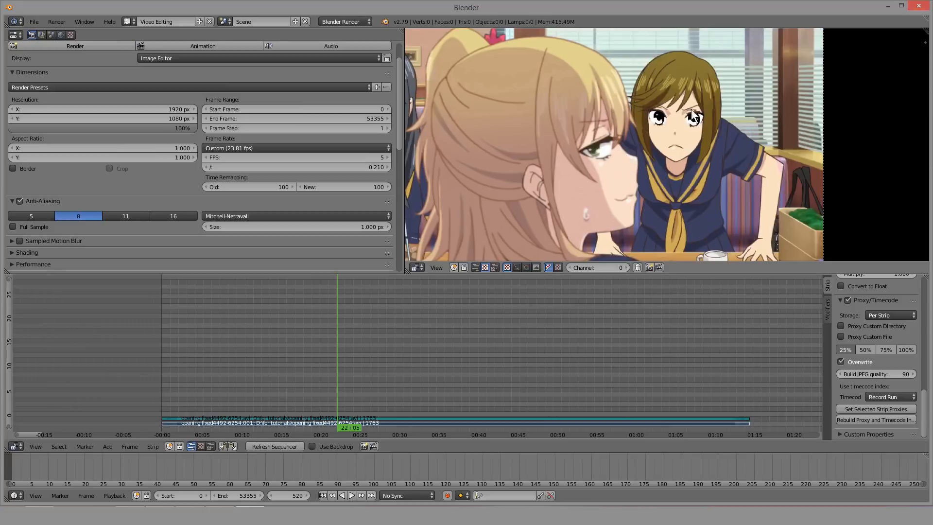
Step: Replay the opening clip and bring the playhead back to frame 529 with fine frame steps
key("alt+a")
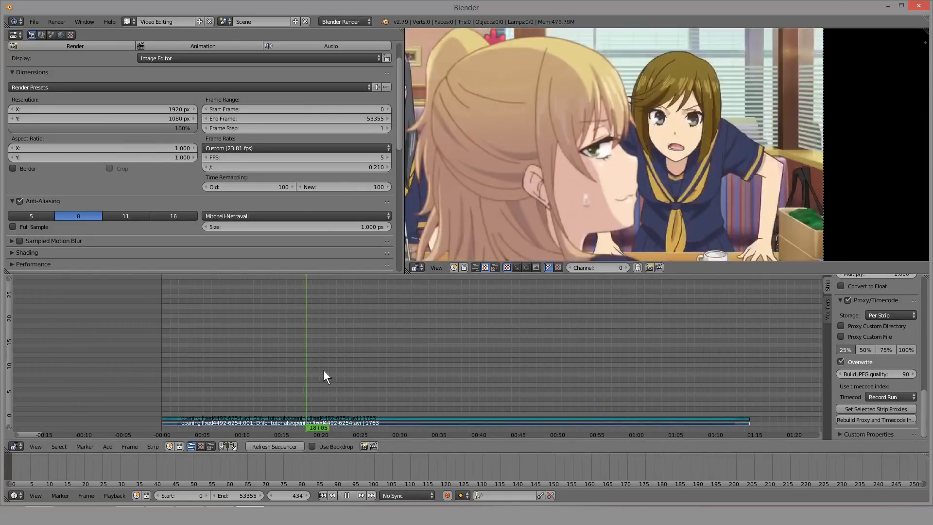
left_click_drag(343, 372, 338, 370)
key("Left")
key("Left")
key("Right")
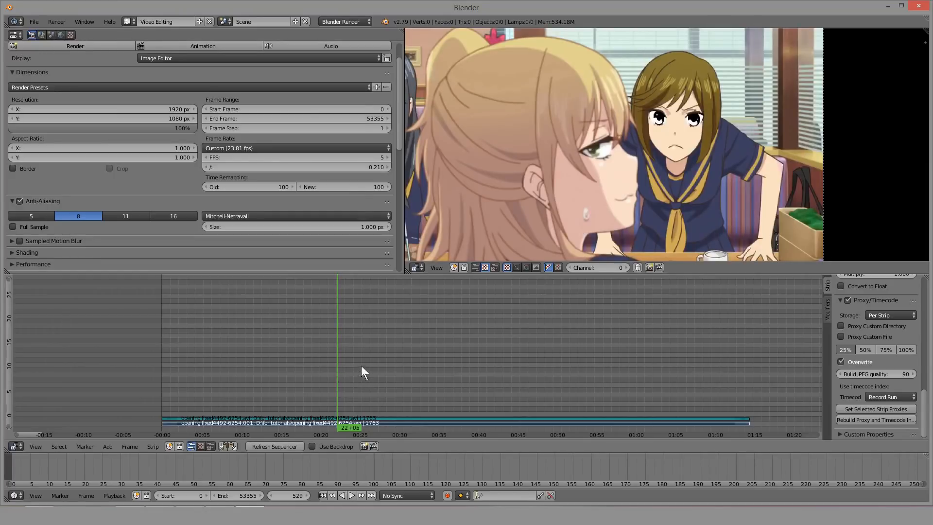
Step: Refresh the sequencer and recheck the frames just after 529, stopping at frame 530
key("Right")
key("Right")
left_click(274, 446)
left_click_drag(336, 392, 336, 392)
key("Right")
key("Right")
key("Right")
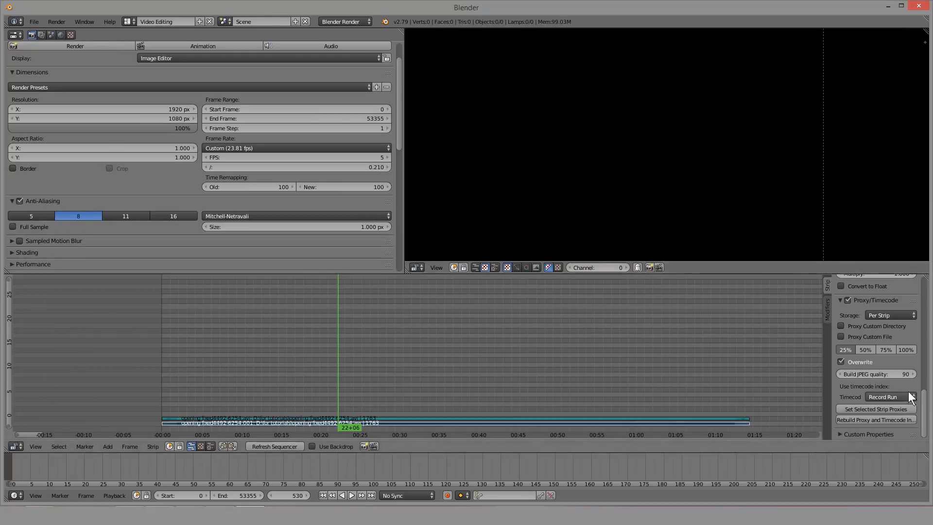
Step: Examine the timecode index options available for the movie strip, keeping Record Run, with the playhead back on frame 529
left_click(878, 396)
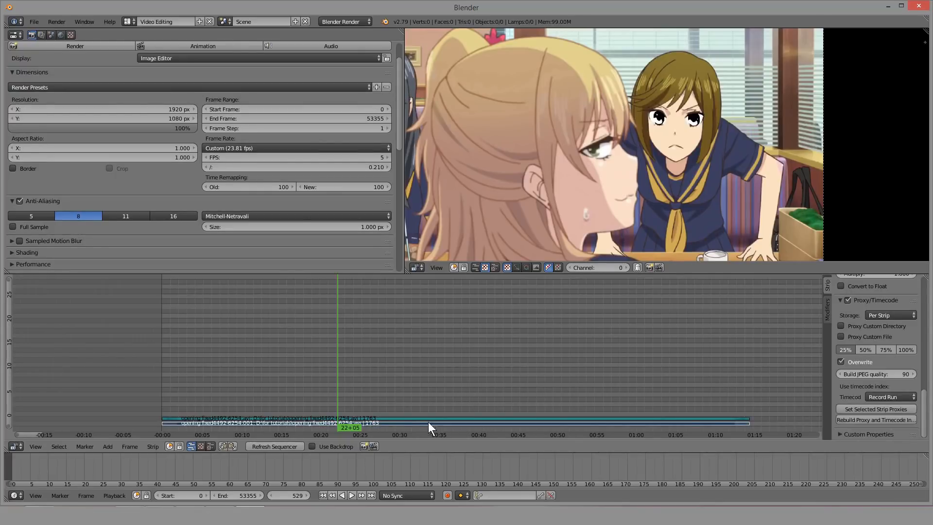
left_click(885, 393)
left_click(884, 392)
left_click(879, 394)
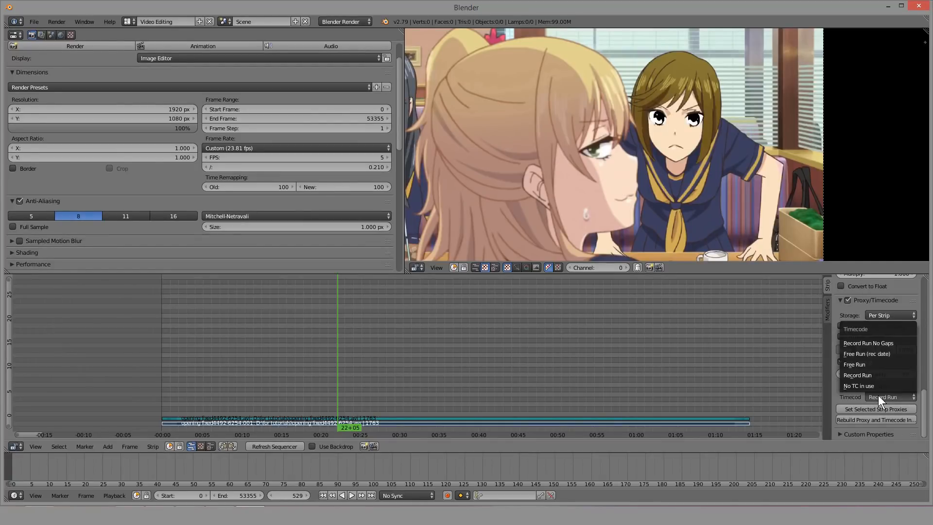
left_click(878, 395)
left_click(875, 396)
left_click(876, 396)
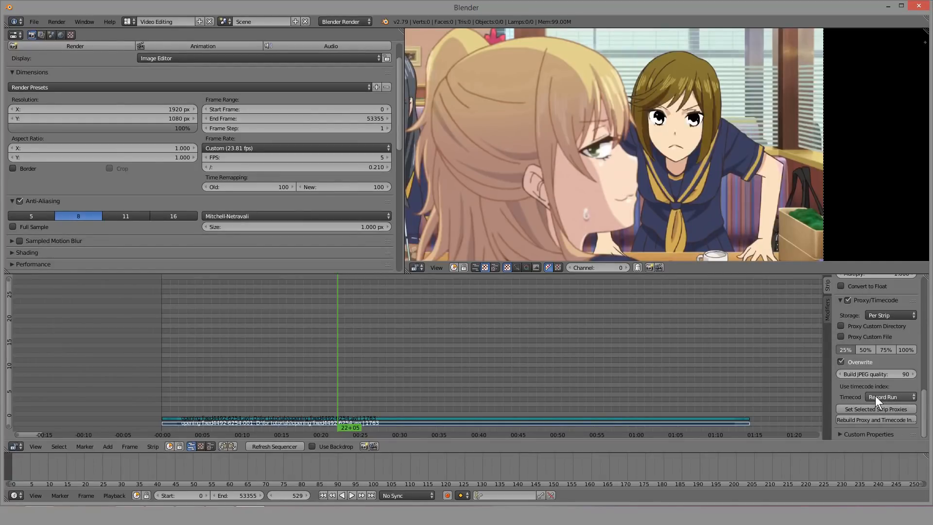
left_click(875, 396)
left_click(896, 399)
left_click(876, 397)
Step: Compare frames 529 and 530 once more, replay the whole clip, and move the playhead to frame 386
key("Right")
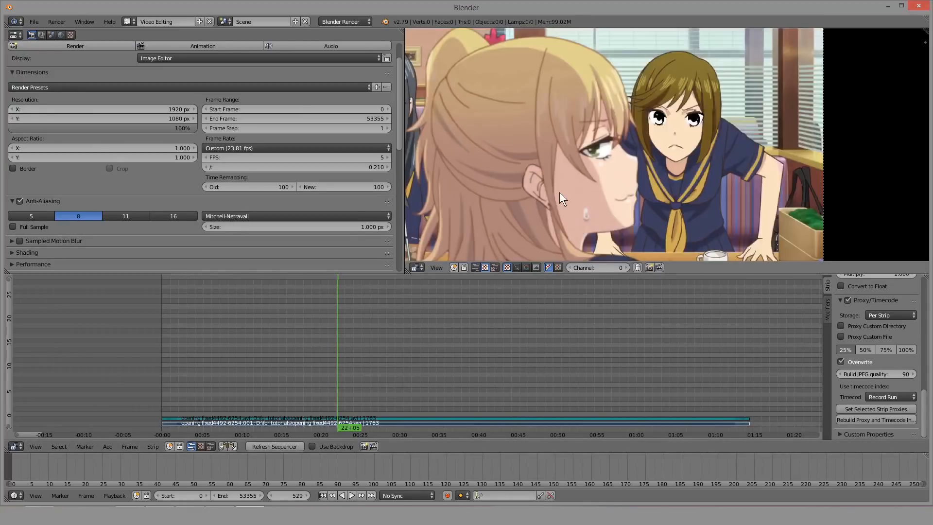
key("Left")
scroll(413, 342, "down", 3)
scroll(506, 226, "down", 4)
key("alt+a")
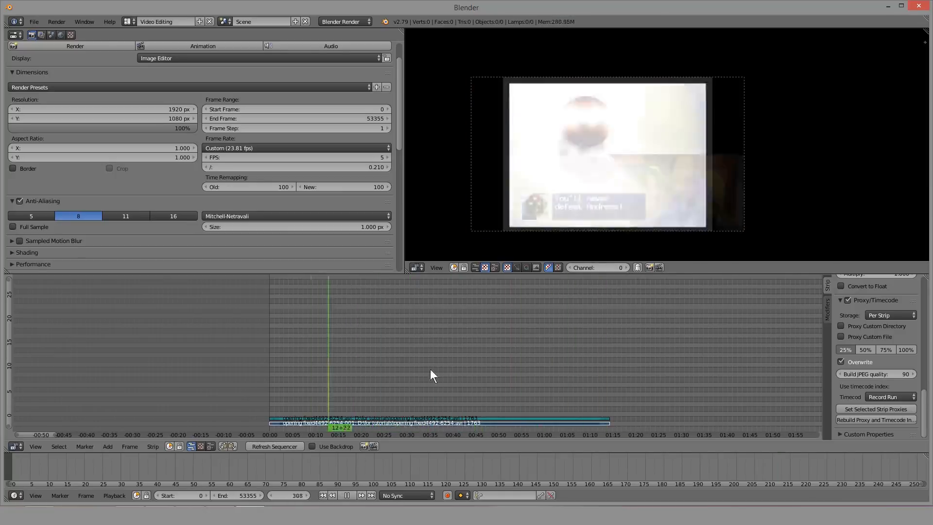
key("Escape")
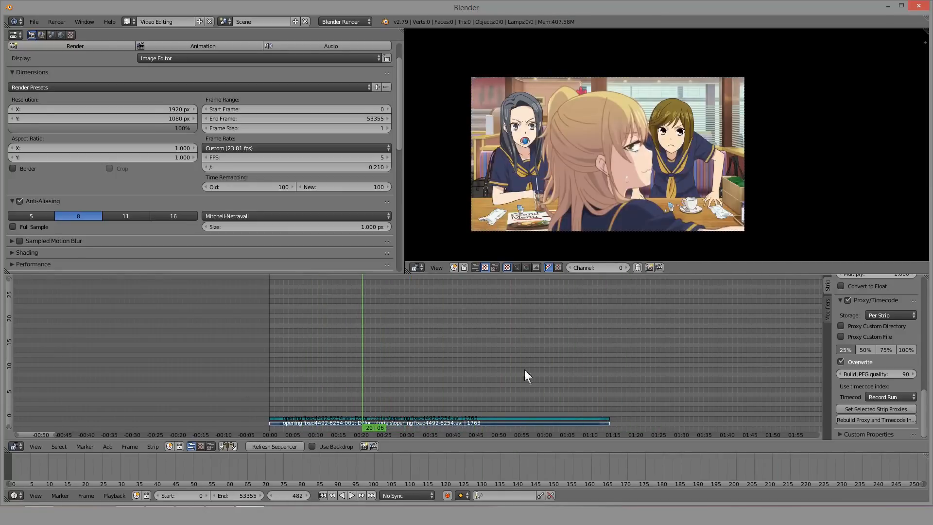
left_click_drag(524, 370, 343, 364)
Step: Show the preview's properties, set its proxy render size to Proxy size 25%, and scrub the playhead to frame 648
key("n")
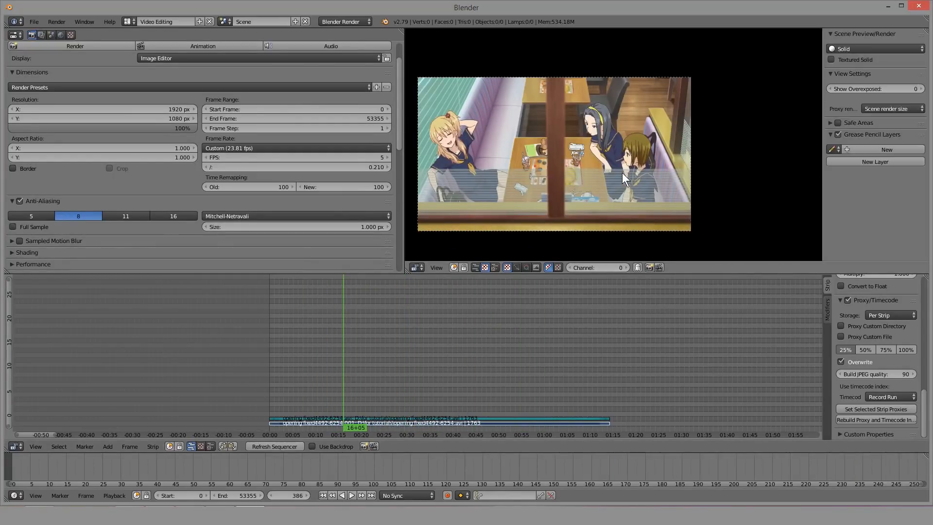
left_click(896, 109)
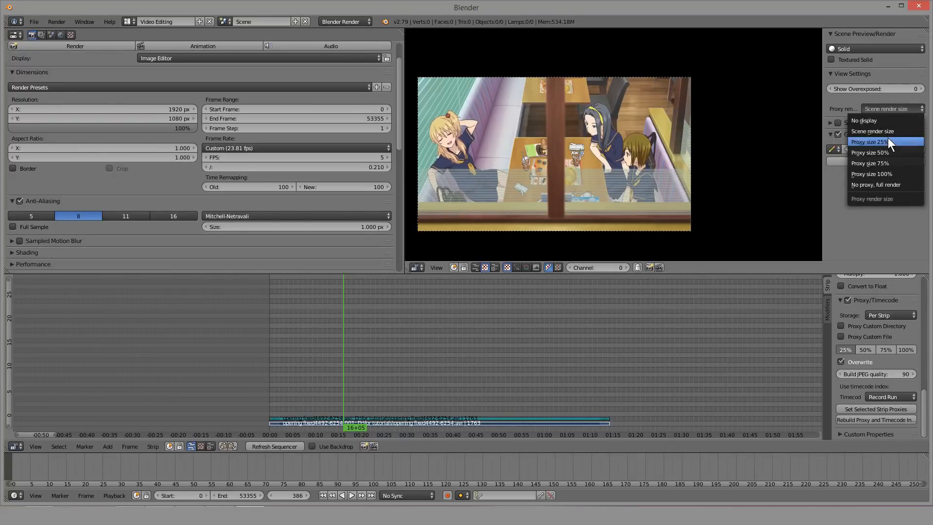
left_click(888, 140)
left_click_drag(516, 297, 440, 346)
left_click_drag(559, 305, 398, 389)
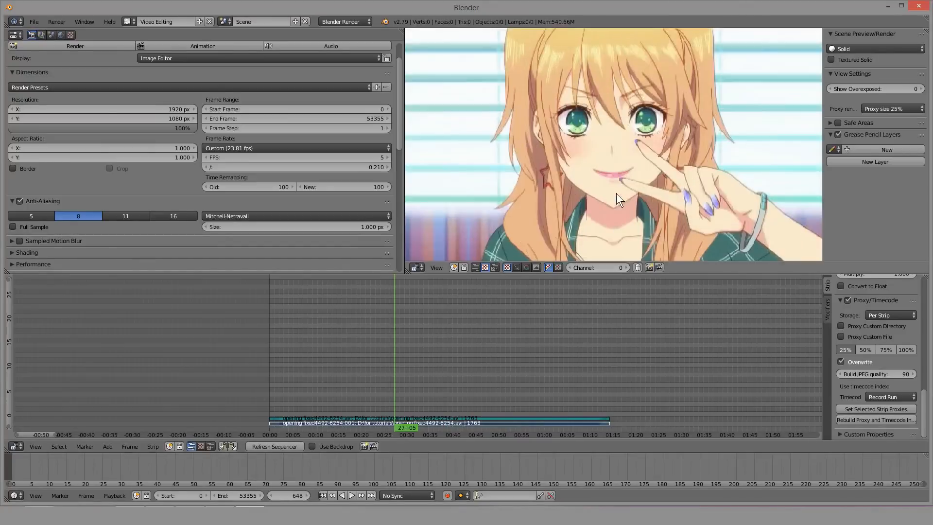
Step: Switch the preview's proxy render size to No proxy, full render and back to Proxy size 25% to compare quality
left_click(904, 108)
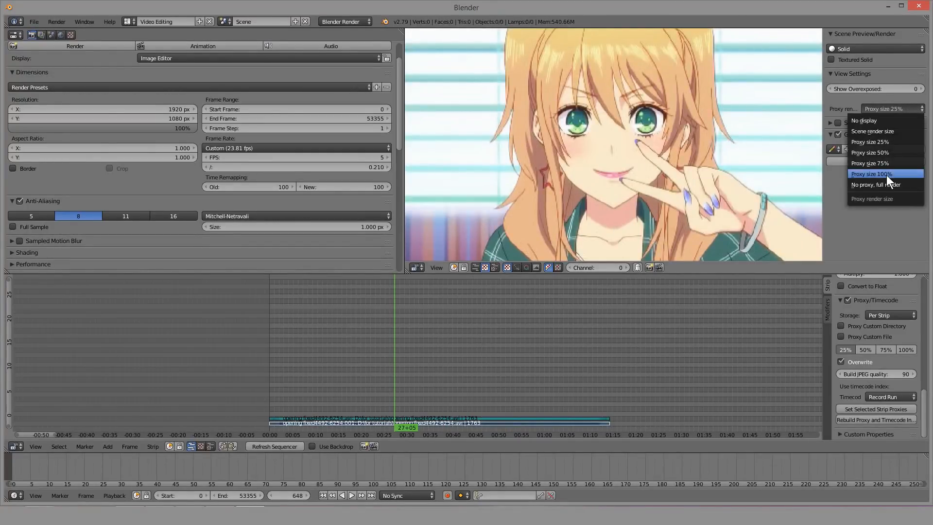
left_click(882, 182)
left_click(907, 109)
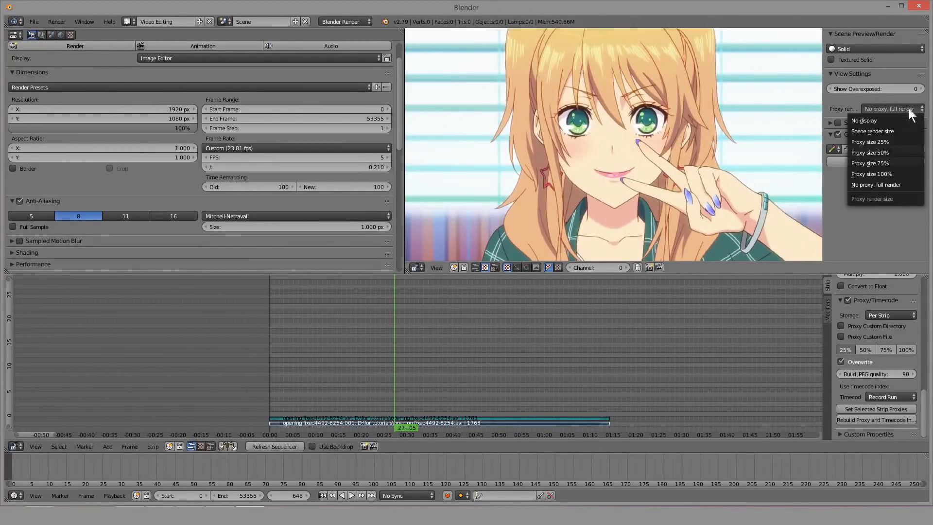
left_click(886, 138)
Step: Compare the enlarged 25% proxy preview with No proxy, full render, and set the proxy render size to Proxy size 75%
scroll(702, 138, "up", 3)
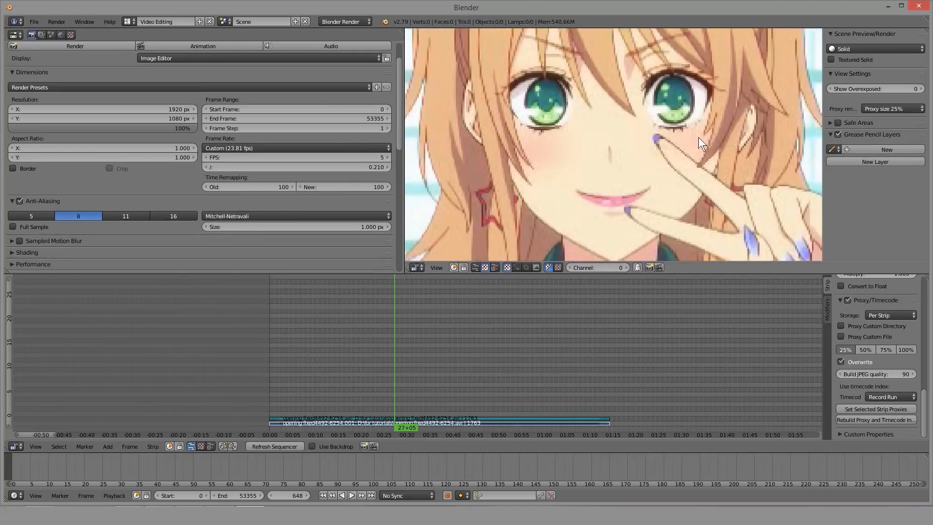
left_click(898, 109)
left_click(880, 184)
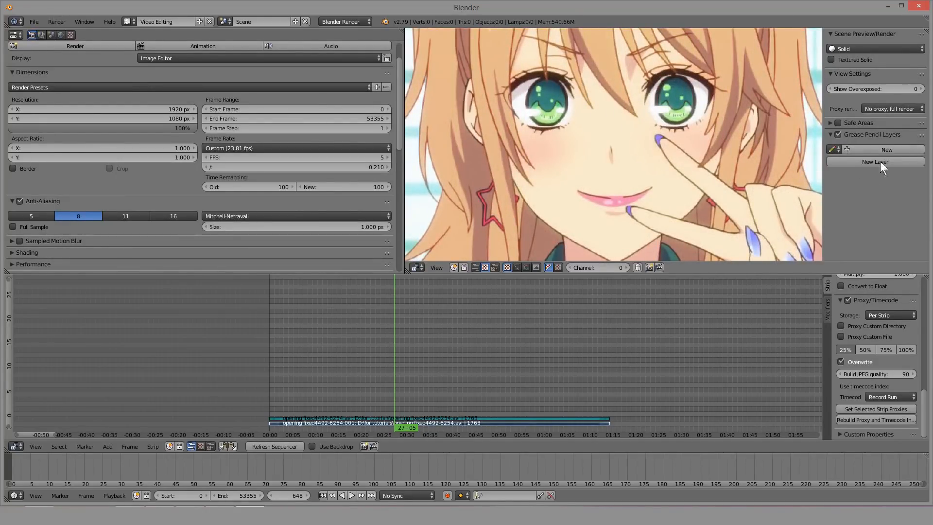
left_click(896, 108)
left_click(894, 157)
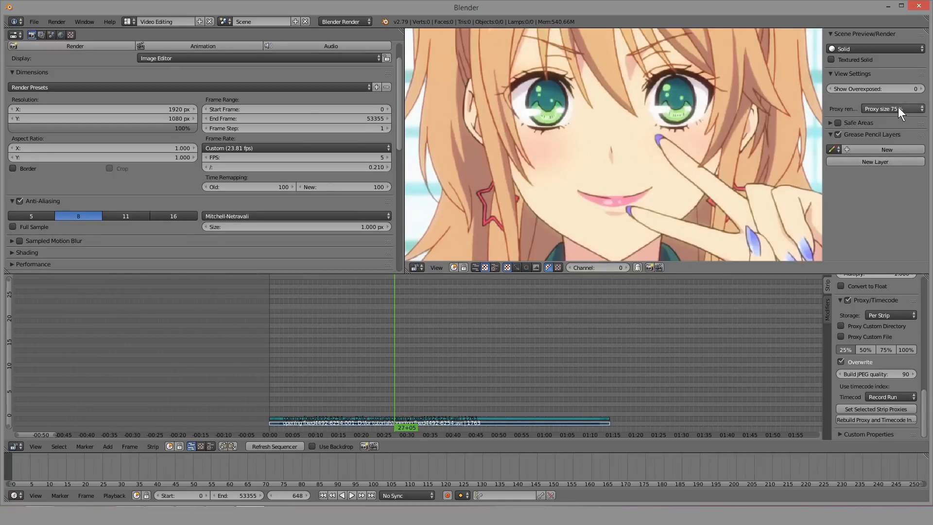
Step: Switch the preview's proxy render size to Proxy size 50%, 25% and 100% to compare image quality
left_click(897, 109)
left_click(881, 151)
left_click(899, 108)
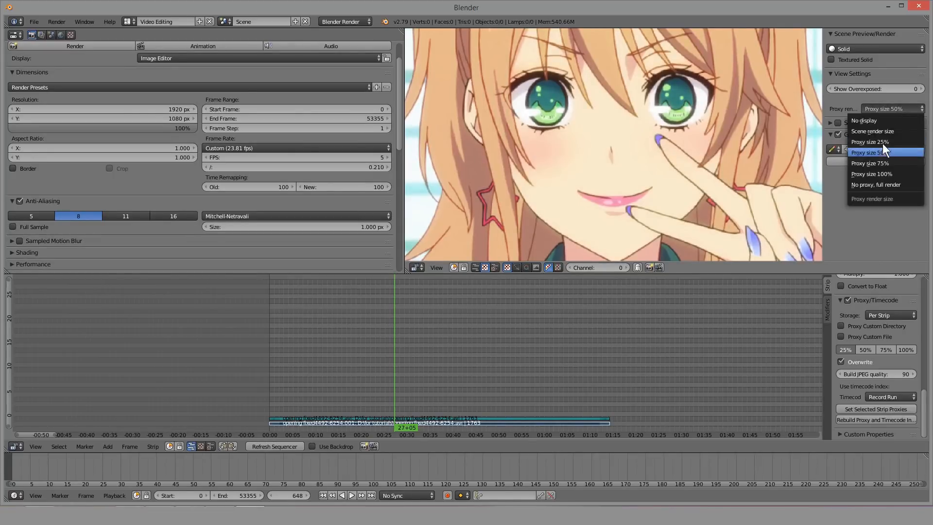
left_click(882, 142)
left_click(894, 110)
left_click(878, 172)
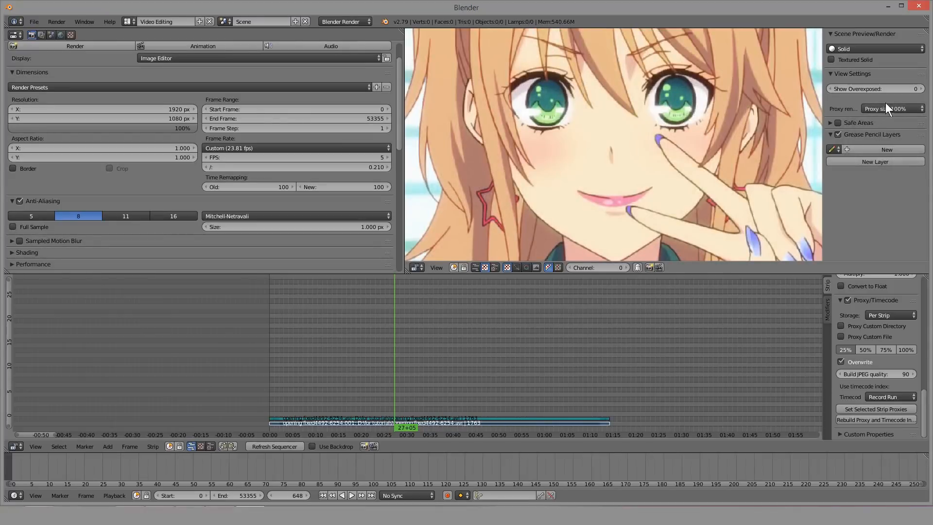
Step: Check the preview at Proxy size 75%, and set the proxy render size back to Proxy size 25%
left_click(885, 103)
left_click(873, 163)
left_click(885, 109)
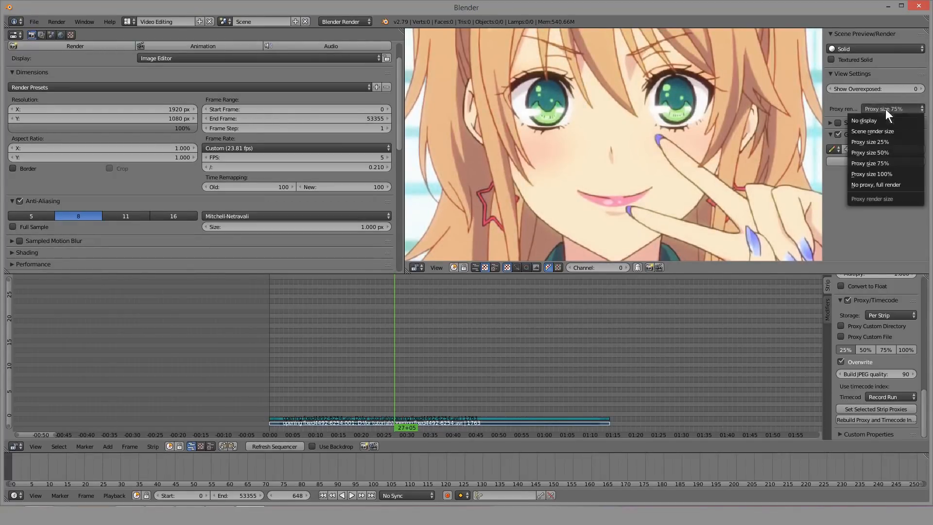
left_click(875, 139)
left_click(889, 110)
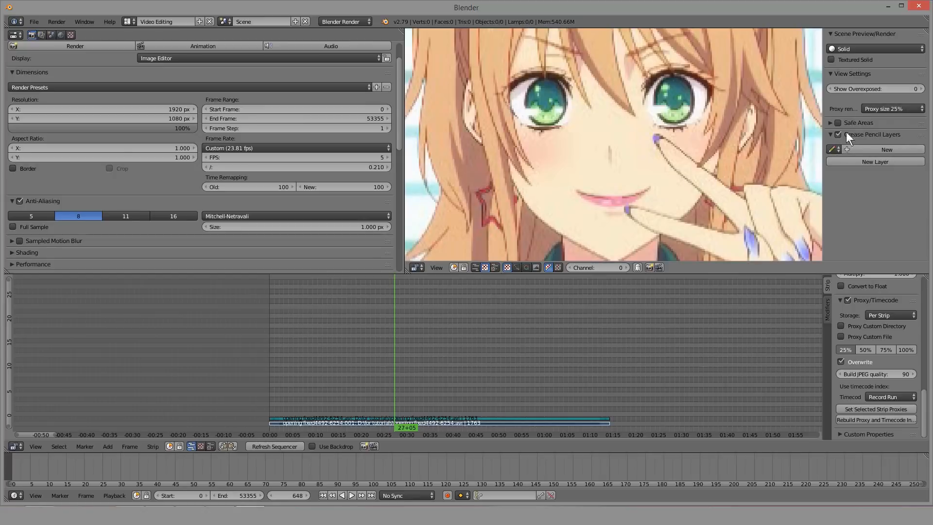
left_click(893, 109)
left_click(904, 109)
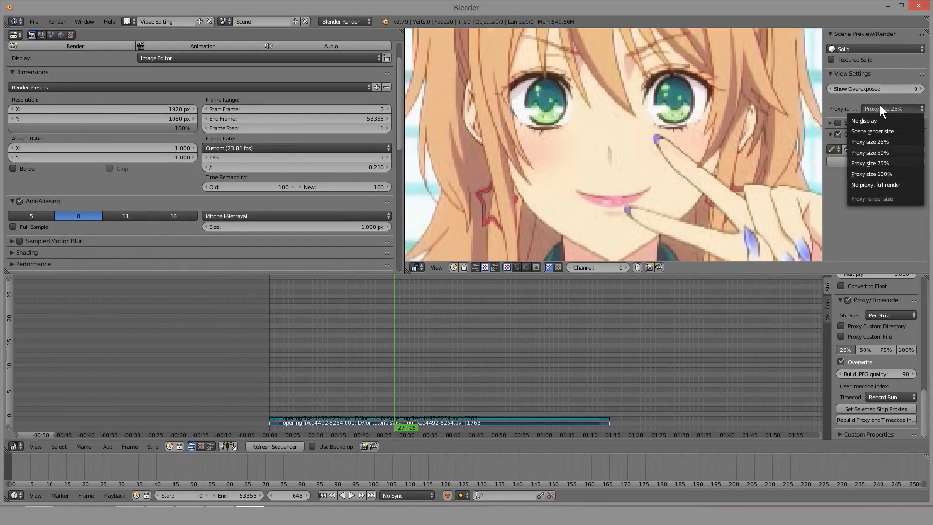
Step: Inspect the 25% proxy preview at different magnifications and scrub the playhead to frame 895
scroll(642, 171, "down", 3)
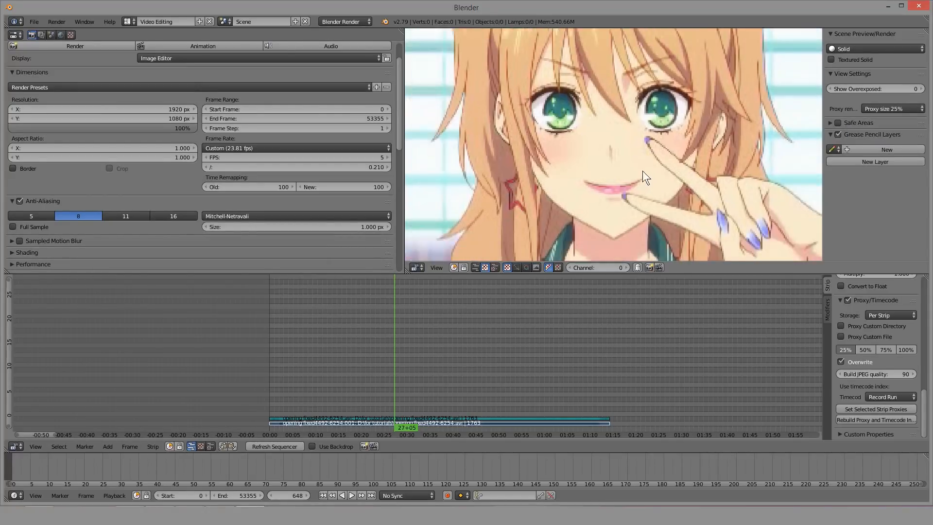
scroll(626, 168, "down", 1)
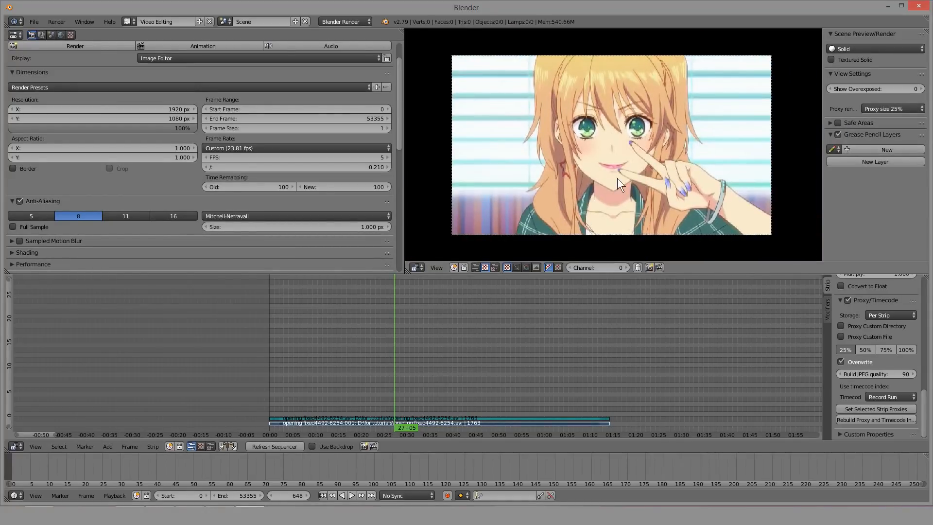
scroll(617, 178, "up", 3)
scroll(670, 184, "up", 2)
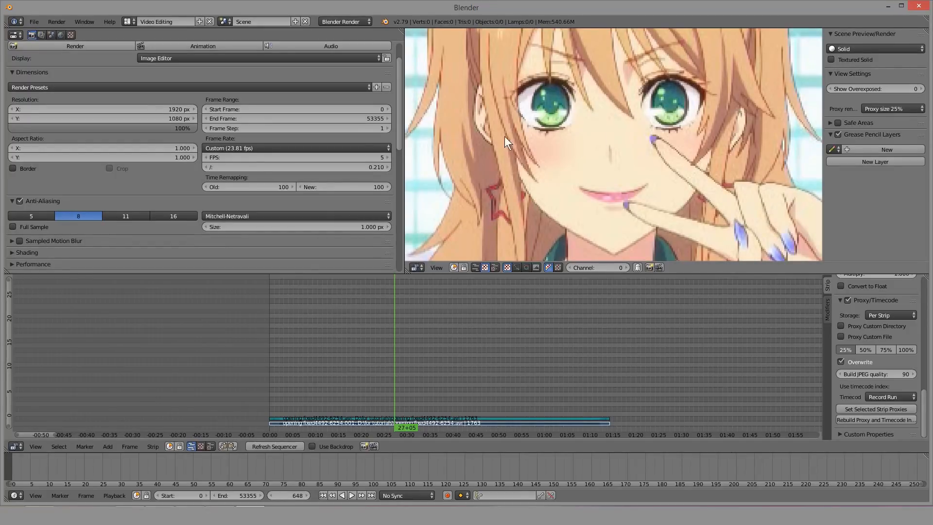
left_click(439, 333)
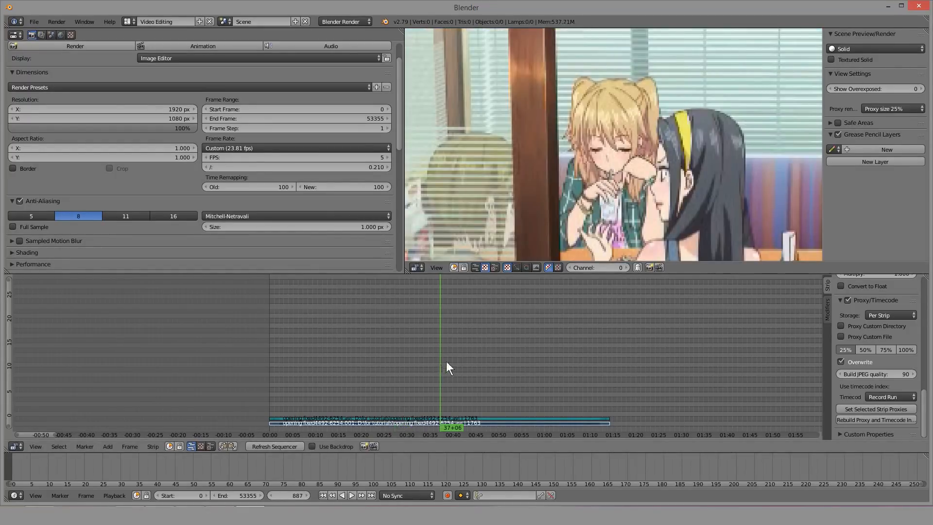
Step: Compare the frame 895 preview at No proxy, full render with Proxy size 25%, examining the enlarged image
left_click(893, 109)
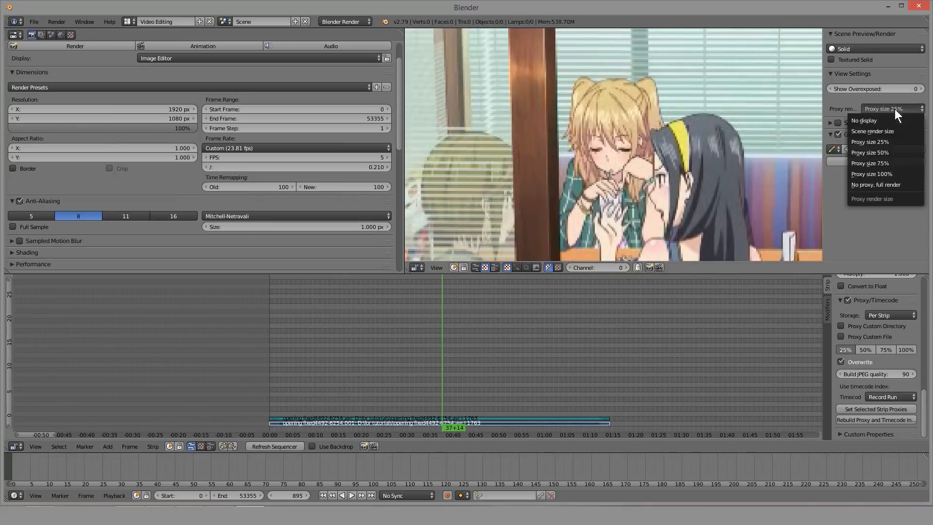
left_click(890, 184)
scroll(575, 191, "up", 3)
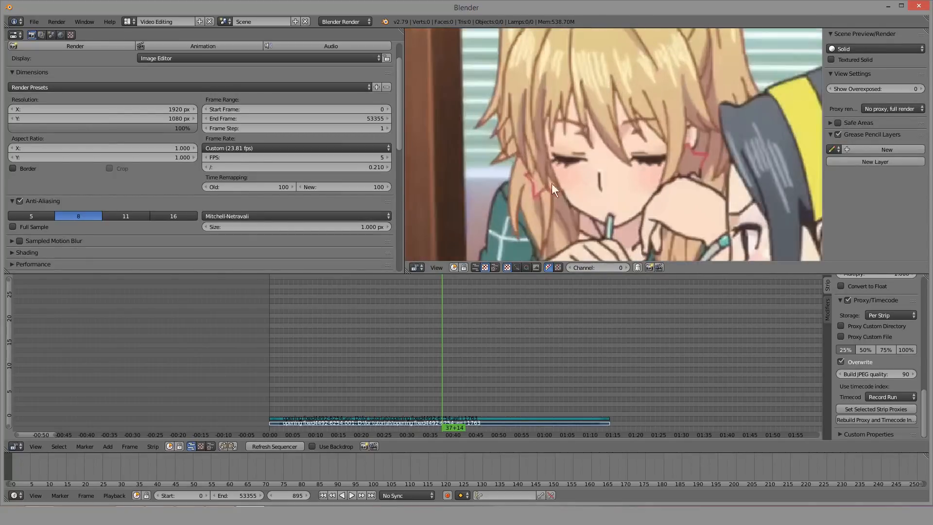
scroll(590, 195, "down", 3)
left_click(908, 108)
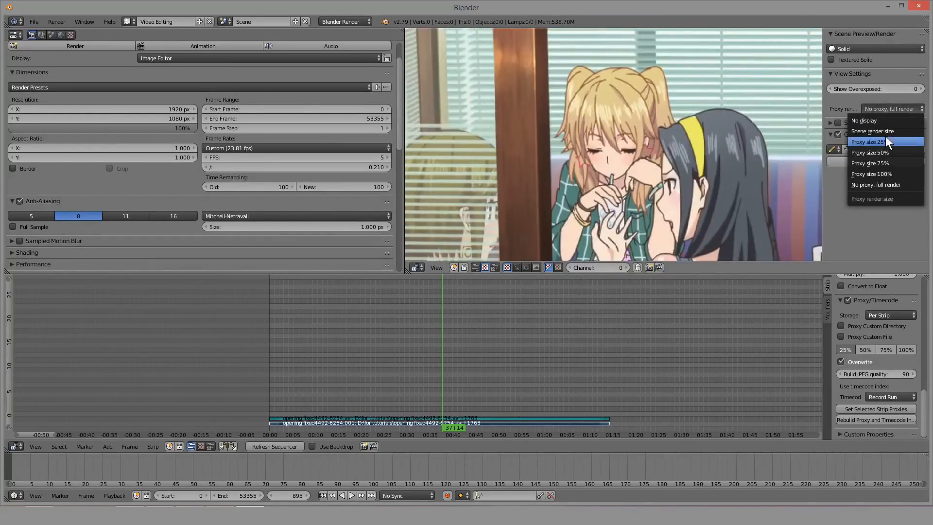
left_click(884, 138)
Step: Move the playhead to frames 779 and 552, select the sound strip, and scrub to frame 681
left_click(419, 397)
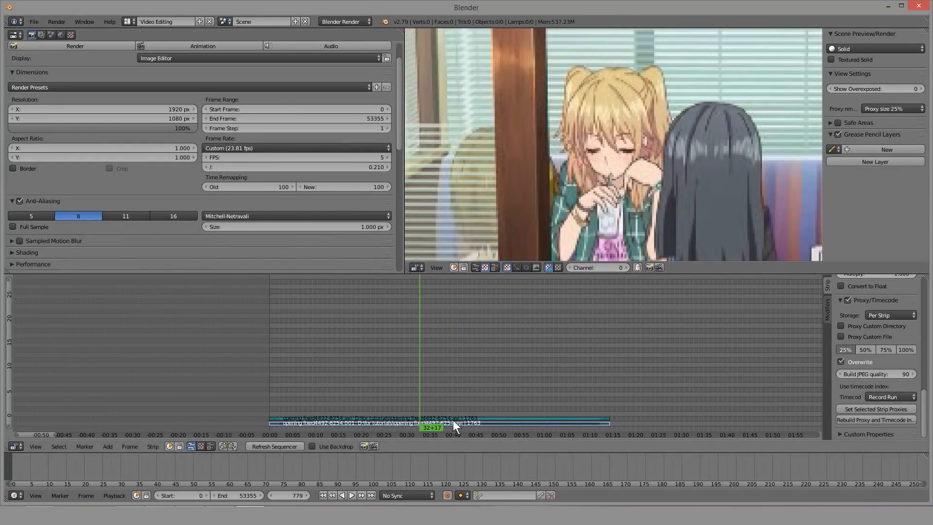
left_click(376, 387)
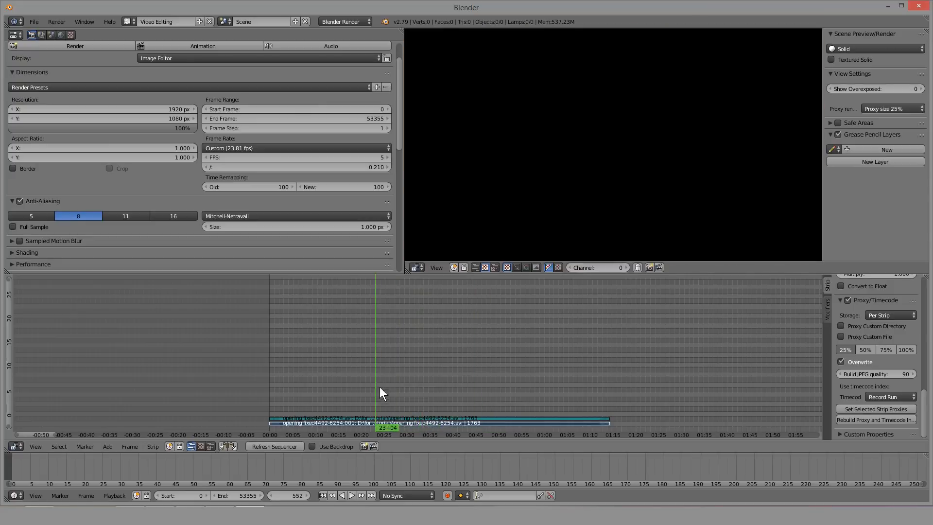
left_click(448, 417)
left_click(890, 109)
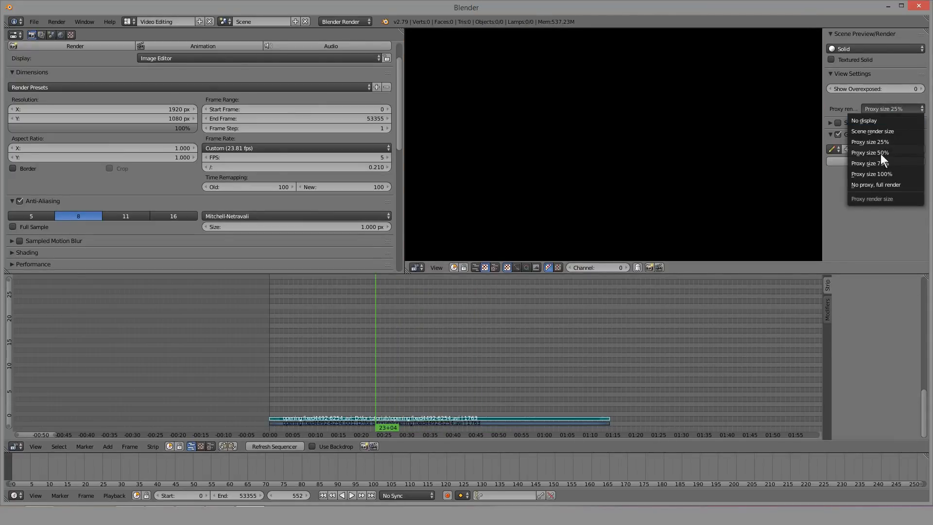
left_click_drag(377, 396, 401, 407)
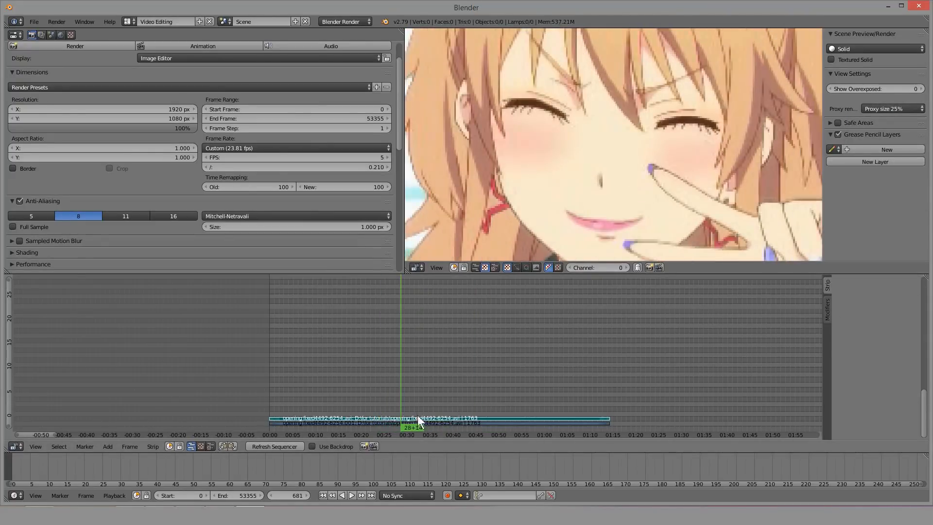
Step: Select the movie strip, show the whole frame in the preview, and play the sequence briefly around frame 679
right_click(426, 421)
scroll(427, 422, "down", 9)
scroll(511, 198, "down", 15)
left_click(405, 362)
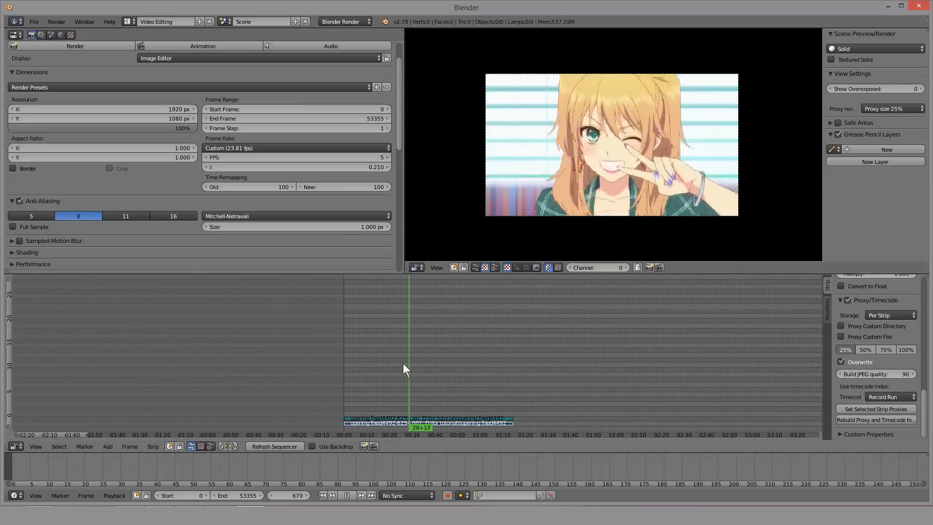
key("alt+a")
Step: Scrub the playhead to the clip's end at frame 1756, select the sound strip, and scrub back to frame 287
left_click_drag(412, 368, 512, 391)
left_click(517, 392)
right_click(468, 416)
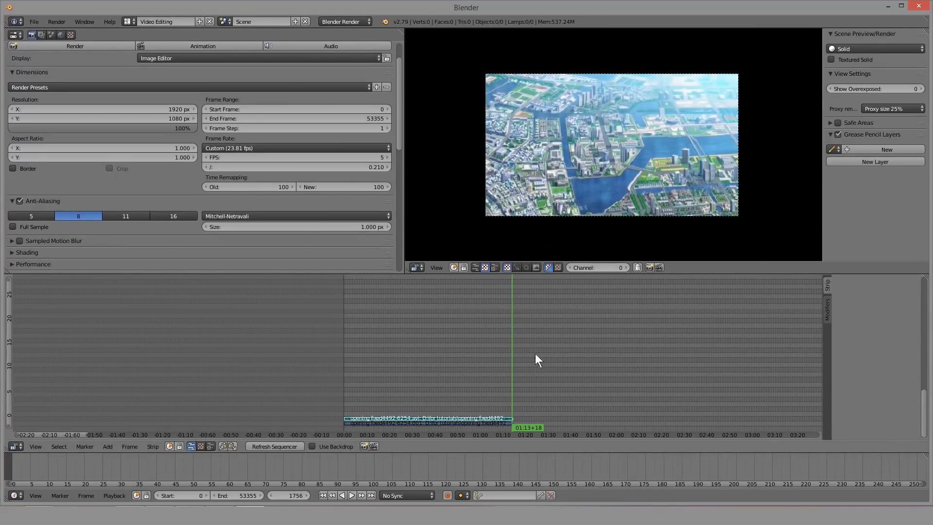
left_click_drag(430, 354, 367, 352)
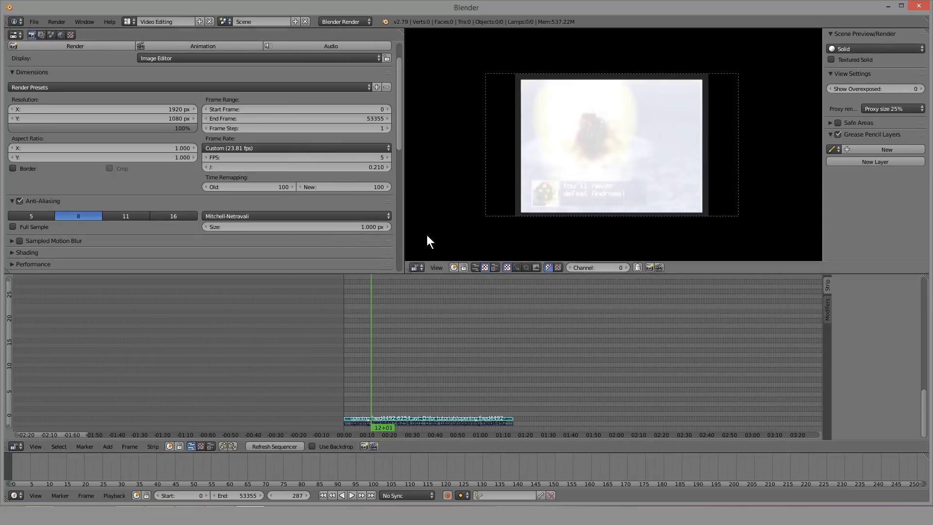
Step: Compare frame 287 at No proxy, full render and at Proxy size 25%
left_click(875, 109)
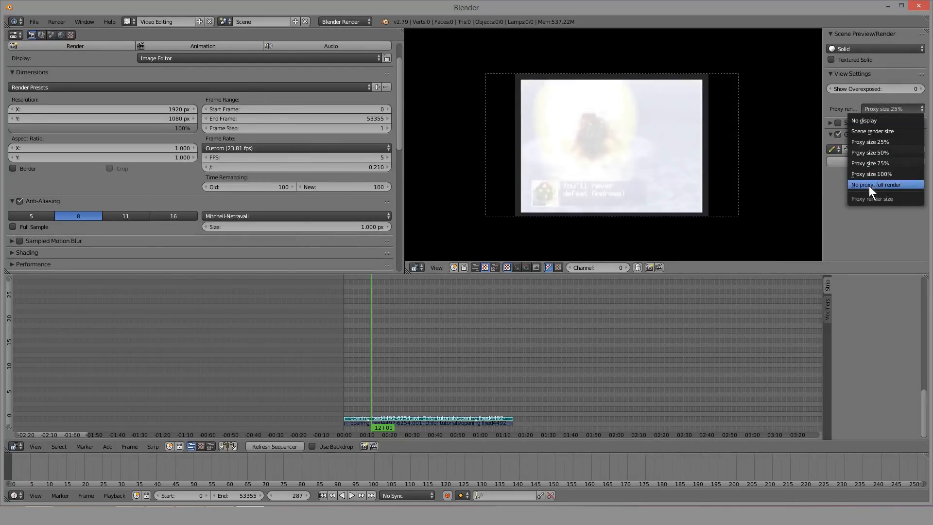
left_click(869, 186)
left_click(891, 109)
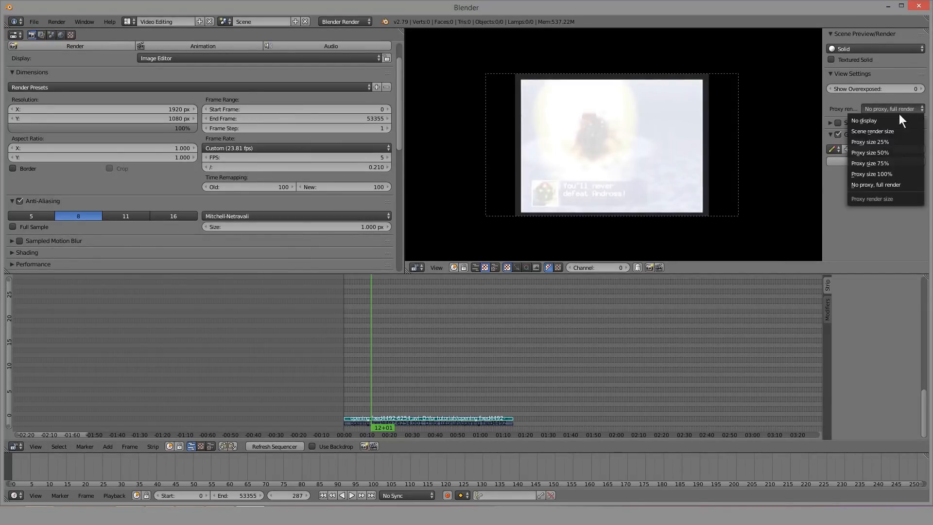
left_click(890, 141)
Step: Select the movie strip and play the sequence from frame 287 to frame 396
scroll(356, 346, "up", 8)
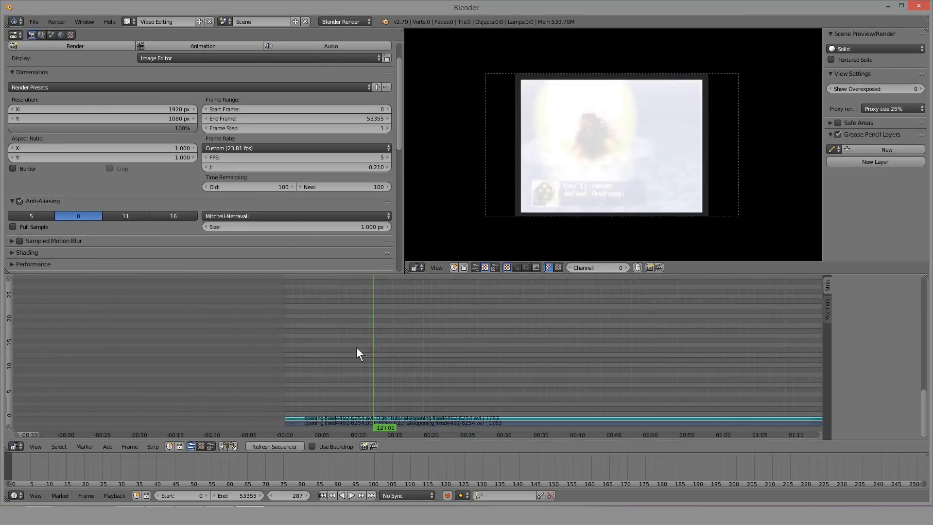
right_click(380, 425)
key("alt+a")
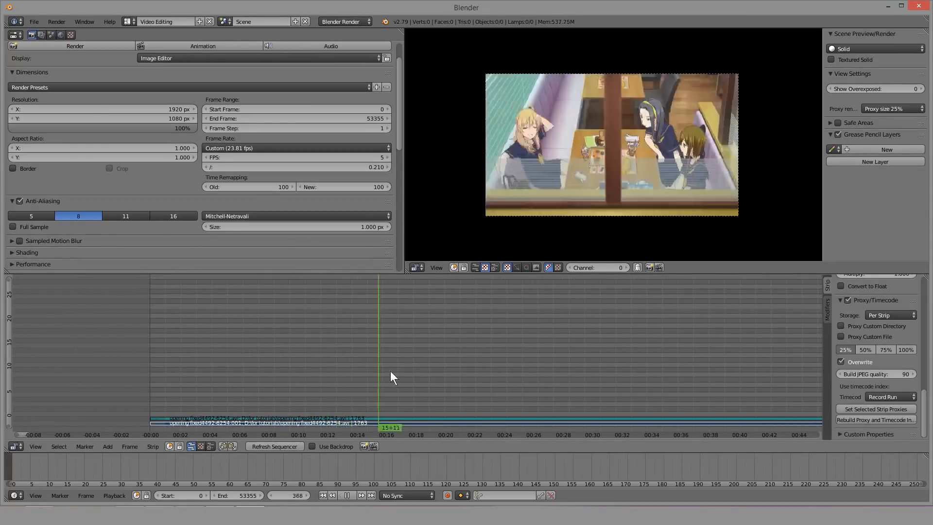
key("alt+a")
Step: Cut the movie strip at frame 387
key("k")
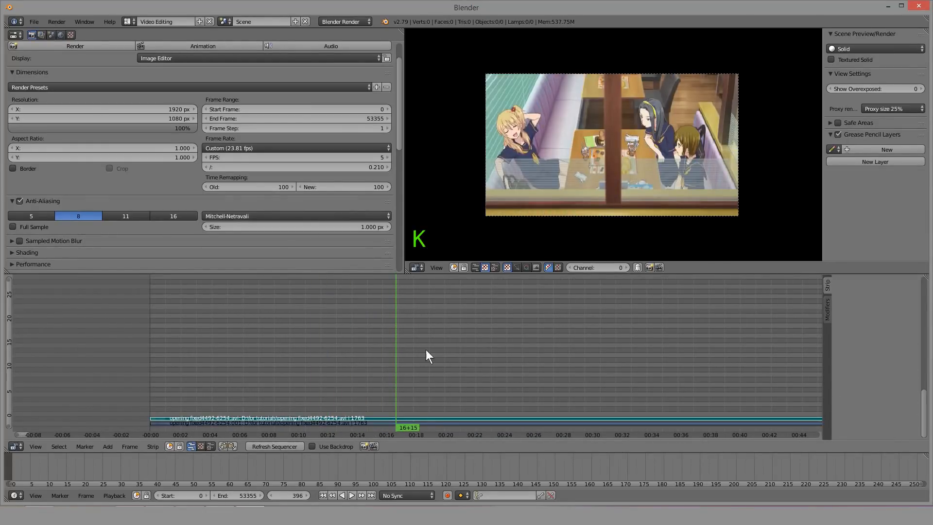
middle_click_drag(426, 348, 350, 362)
right_click(354, 425)
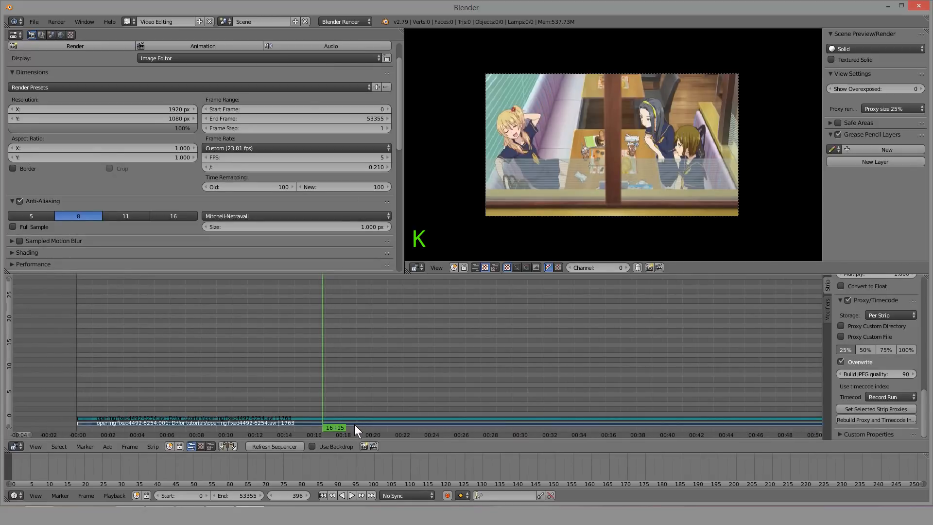
left_click_drag(330, 362, 316, 392)
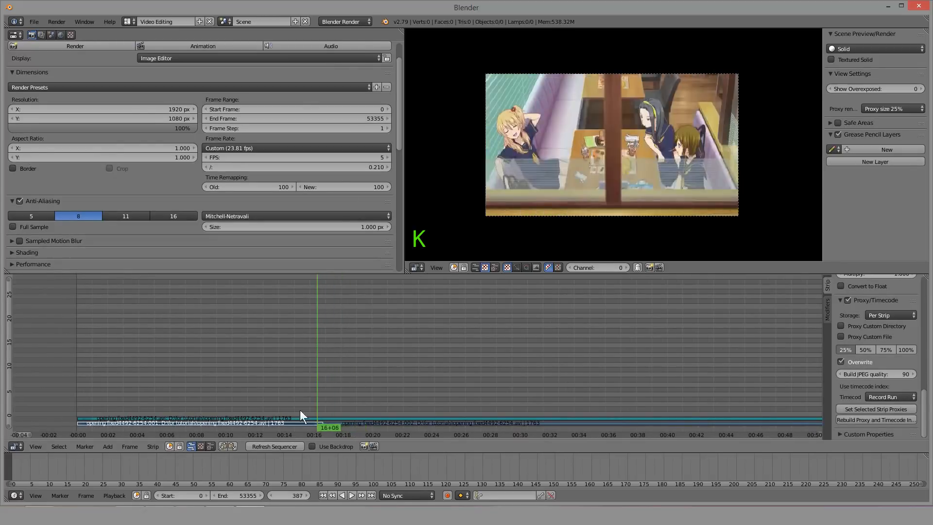
Step: Move the first part of the cut movie strip to a higher channel and extend its end to frame 702
right_click_drag(270, 423, 509, 366)
scroll(485, 346, "down", 5)
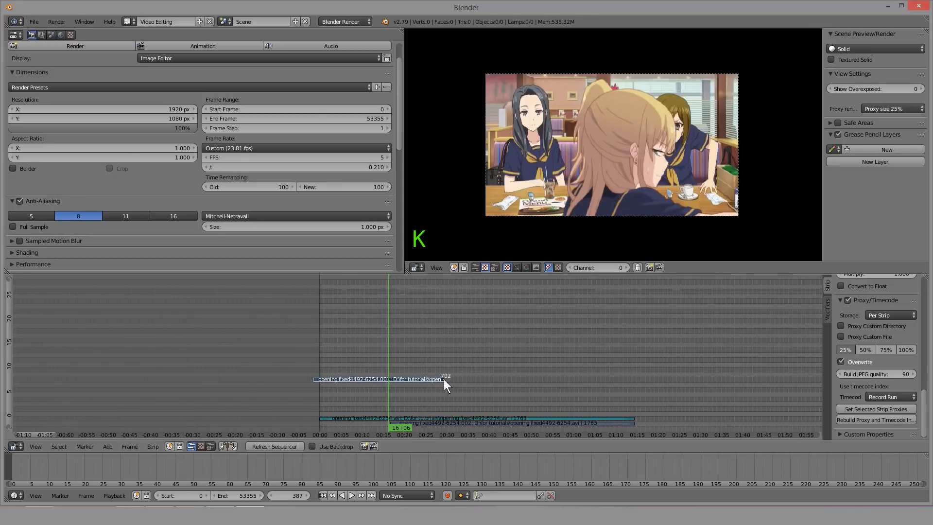
scroll(441, 379, "up", 6)
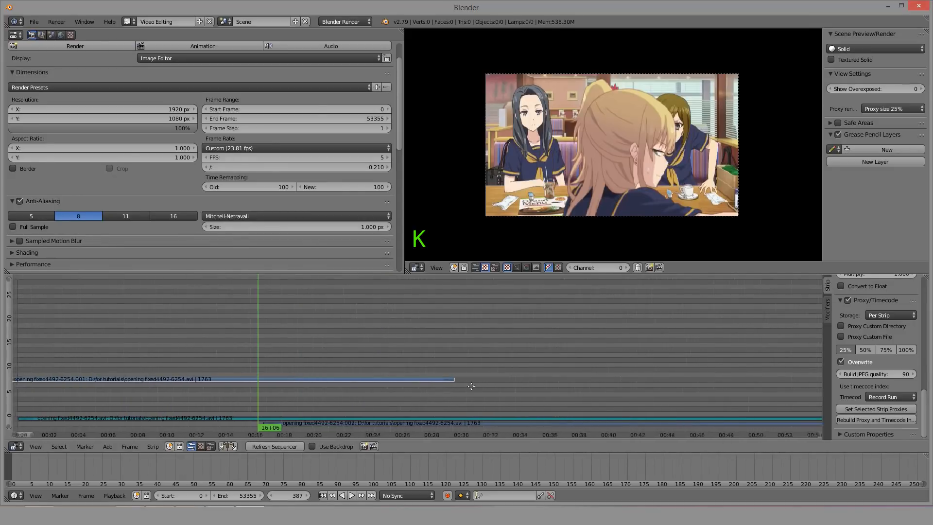
scroll(472, 386, "up", 3)
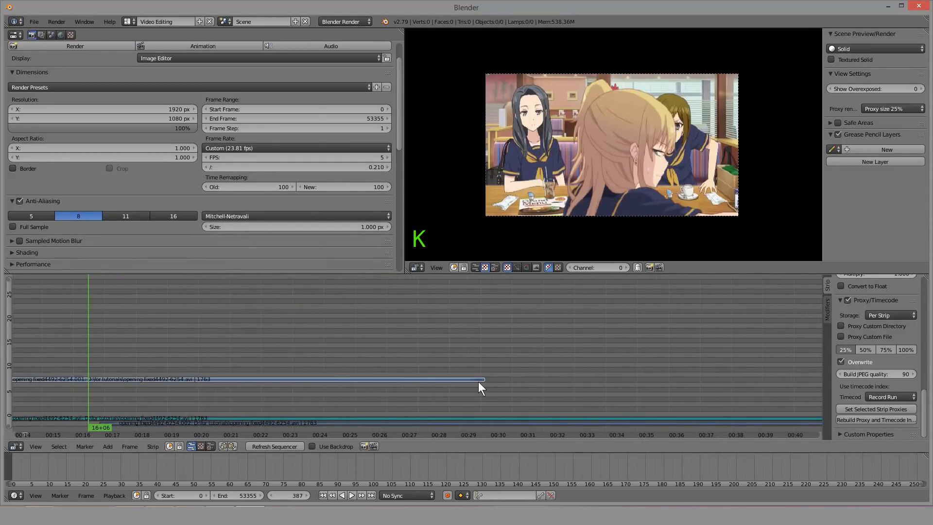
Step: Extend the upper strip's end handle by about 44 frames, and again beyond frame 1763
right_click(478, 380)
right_click(469, 381)
right_click(482, 380)
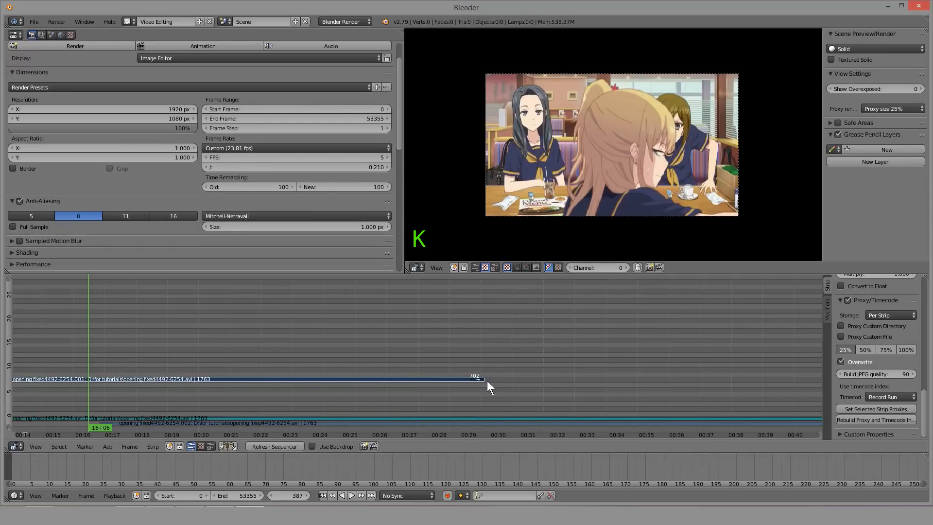
key("g")
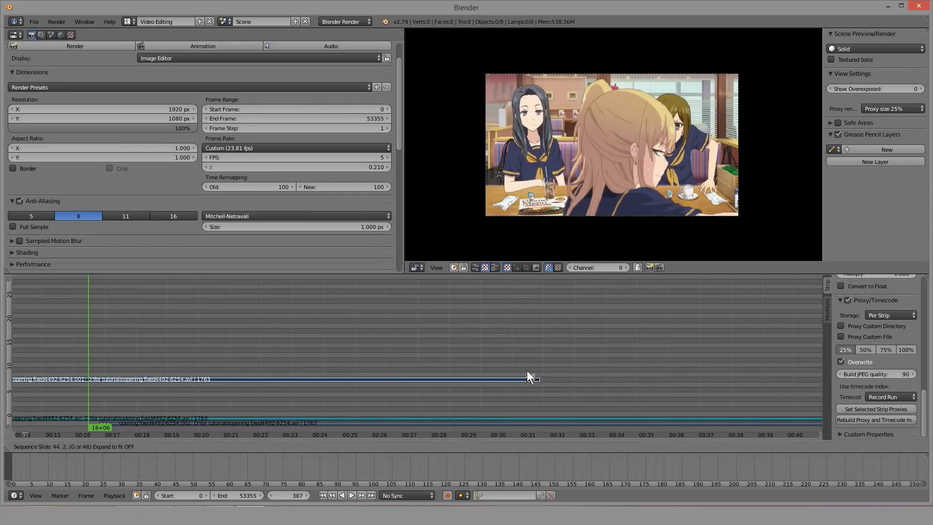
left_click(526, 370)
scroll(508, 372, "down", 6)
key("g")
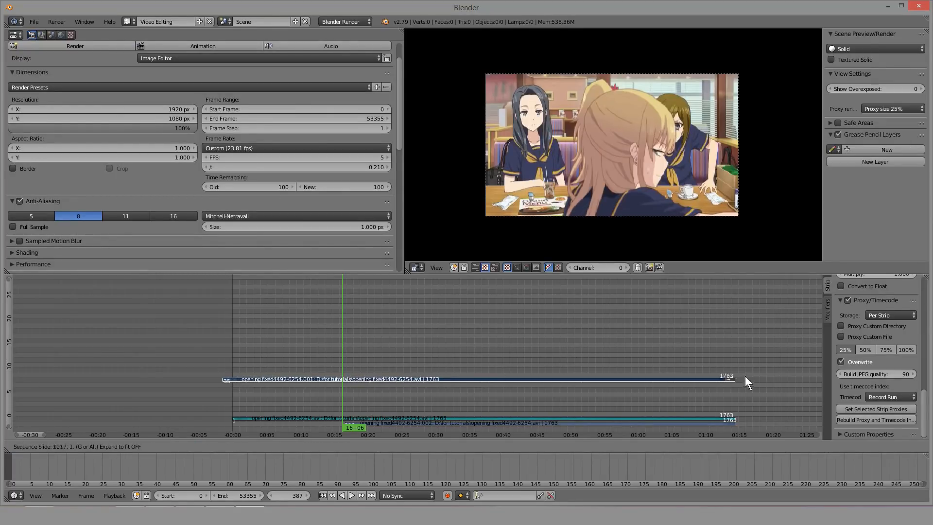
left_click(799, 374)
Step: Extend the end of the movie strip's lower second part to frame 2843, and pull the upper strip's end back to frame 1684
left_click_drag(629, 351, 746, 339)
middle_click_drag(738, 367, 445, 360)
left_click_drag(454, 349, 476, 362)
right_click_drag(440, 423, 748, 413)
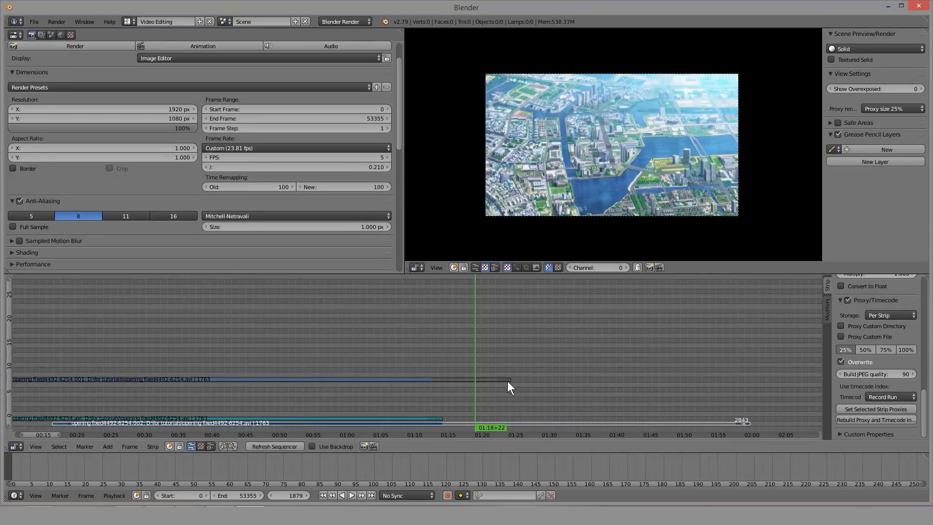
right_click_drag(507, 381, 416, 381)
middle_click_drag(418, 382, 665, 357)
Step: Move the upper movie strip about 9 seconds earlier and one channel down, and scrub the preview to frame 909
left_click_drag(639, 351, 520, 366)
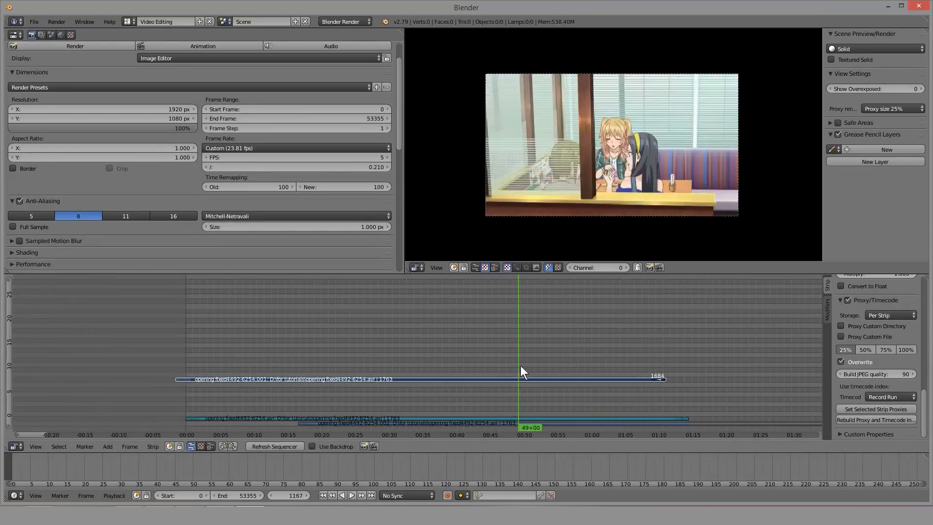
key("a")
right_click_drag(456, 378, 395, 383)
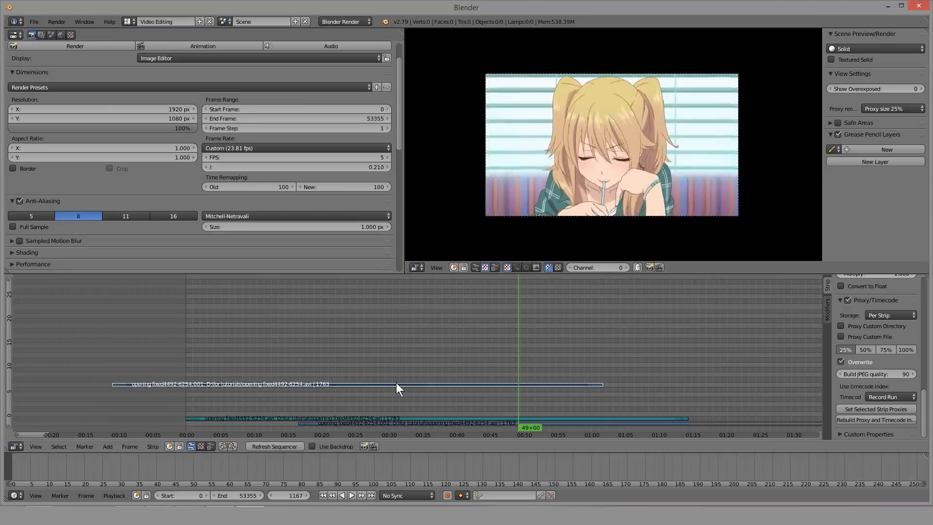
left_click_drag(497, 369, 444, 229)
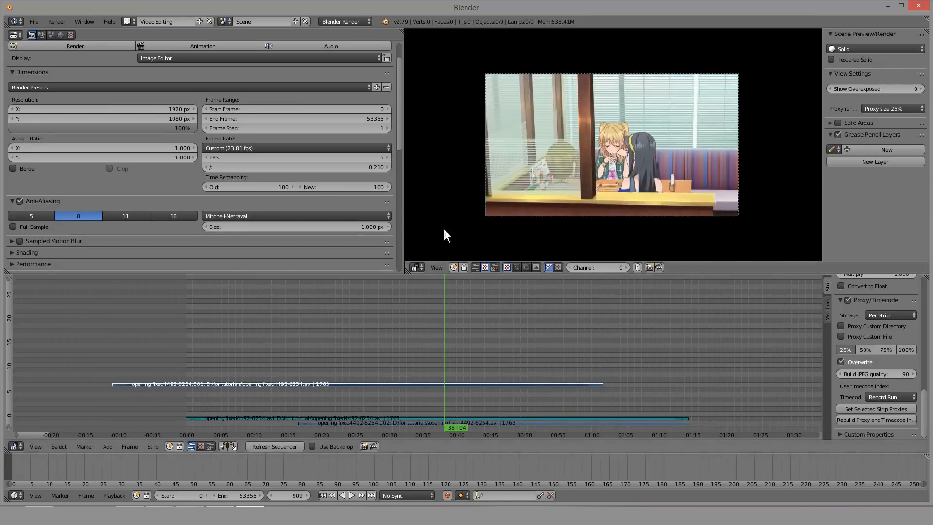
Step: Mute the upper movie strip, unmute it and mute it again to compare the preview at frame 909
right_click(508, 421)
right_click(491, 384)
key("h")
key("alt+h")
key("h")
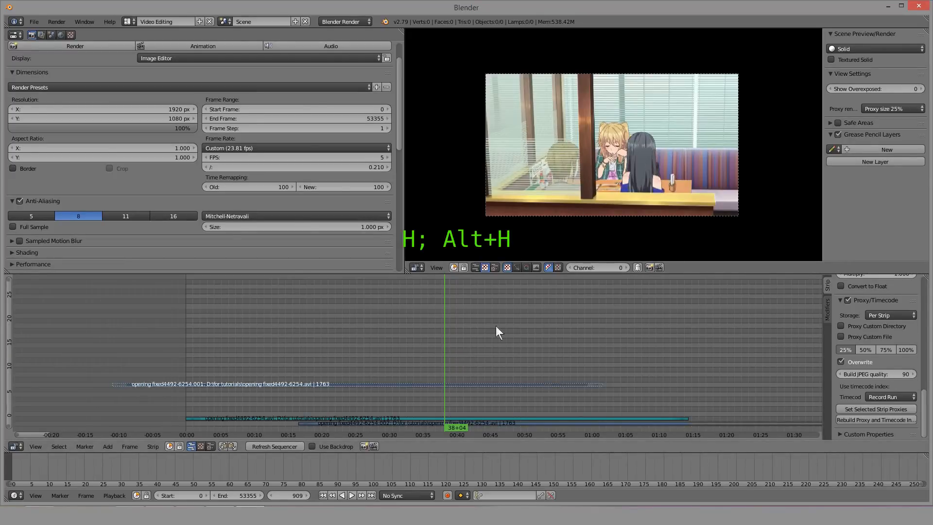
Step: Move the muted upper strip about 7 seconds earlier, and toggle its mute to compare the preview, leaving it unmuted
left_click(493, 370)
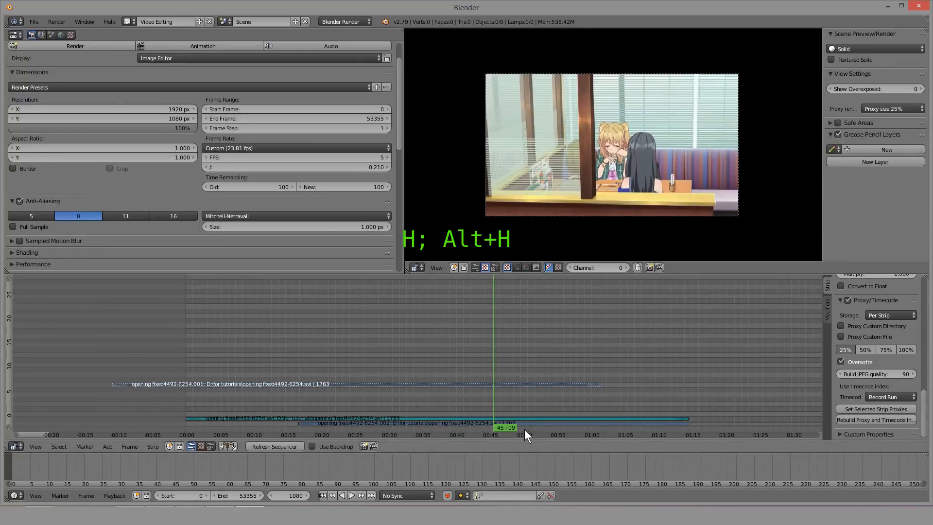
right_click_drag(459, 384, 413, 384)
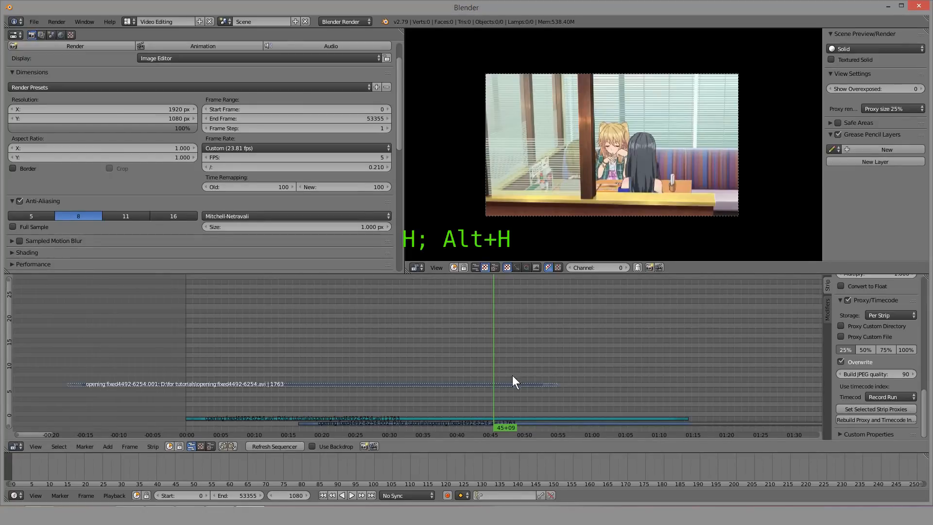
key("alt+h")
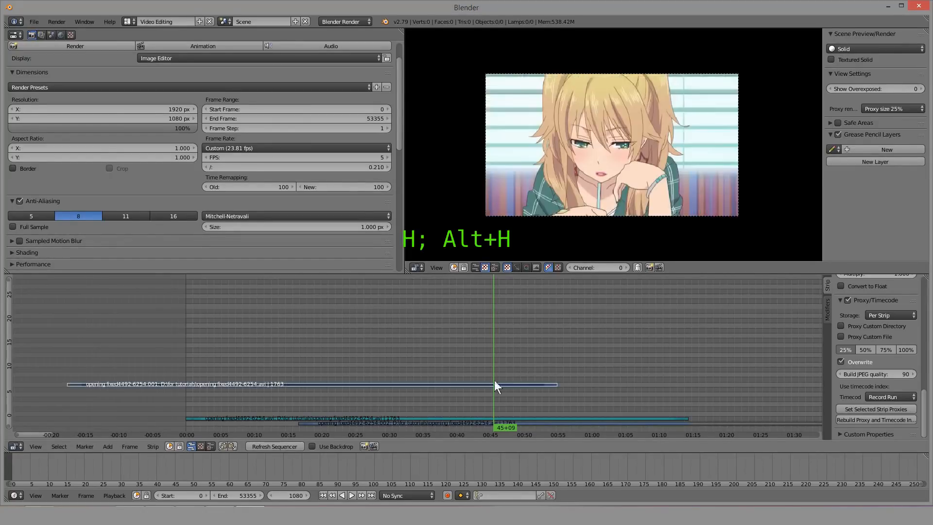
left_click(487, 346)
key("h")
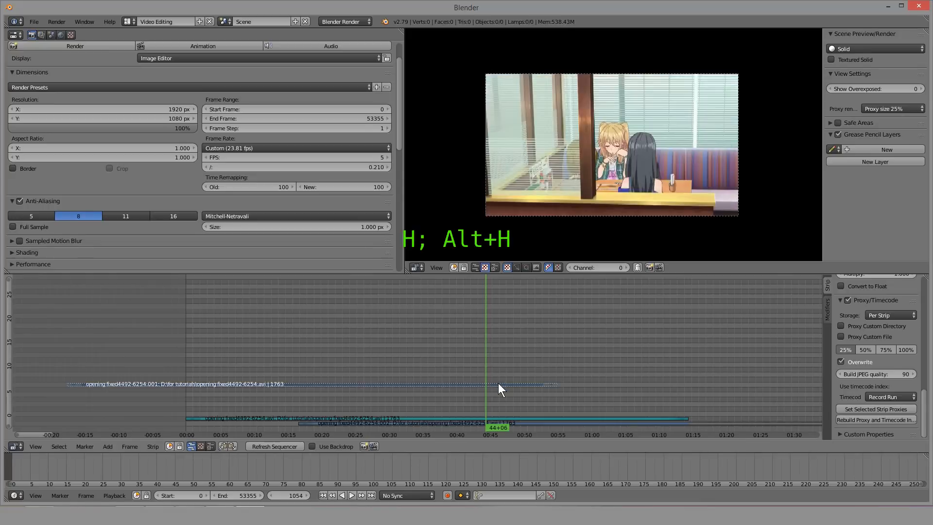
key("alt+h")
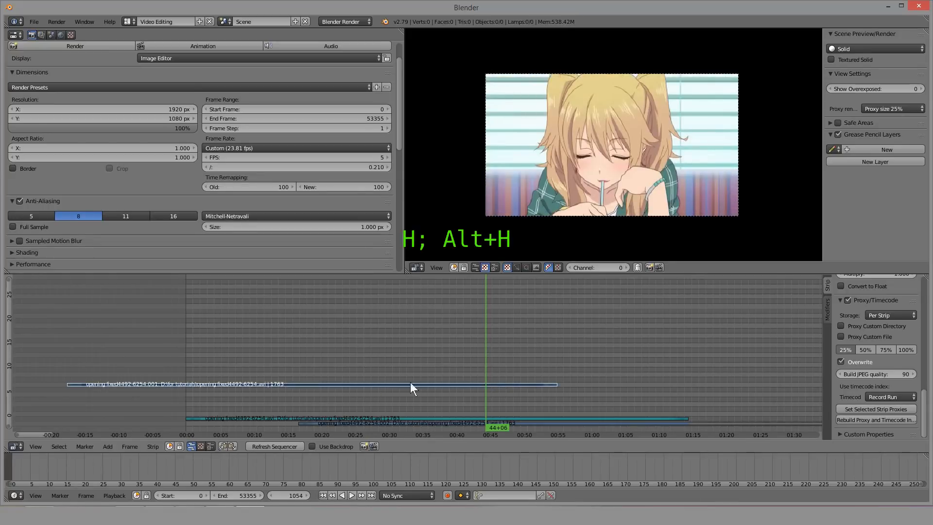
Step: Move the upper movie strip to a higher channel so it starts at about 57 seconds, and scrub back to frame 633
key("a")
right_click_drag(219, 383, 723, 362)
left_click_drag(494, 350, 313, 413)
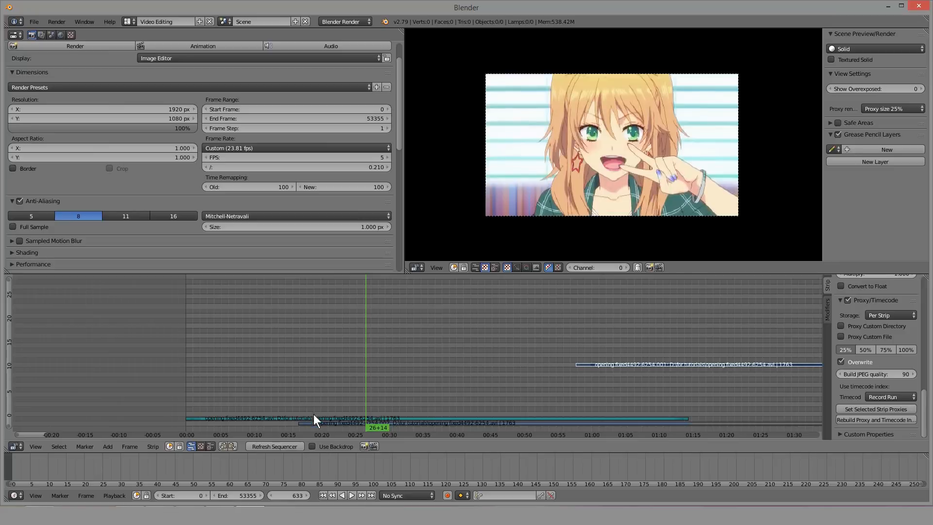
Step: Extend the lower movie strip's start back to about frame 150 and play it around the 23-second mark
right_click_drag(316, 419, 242, 419)
middle_click_drag(519, 357, 430, 361)
scroll(428, 362, "up", 9)
middle_click_drag(135, 384, 360, 386)
key("alt+a")
left_click_drag(360, 386, 315, 381)
key("alt+a")
Step: Step frame by frame to frame 555 and hard-cut the lower movie strip there
key("Right")
key("Right")
key("Right")
key("Right")
key("Right")
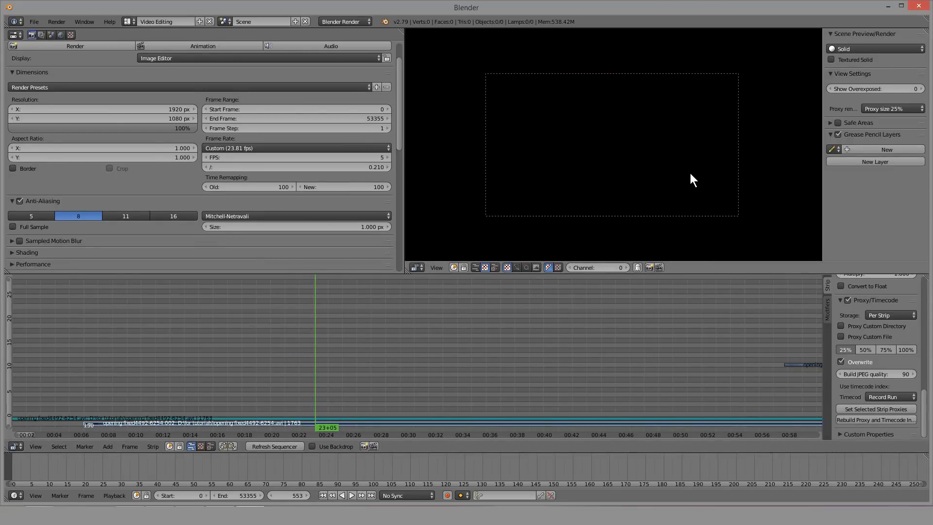
key("Left")
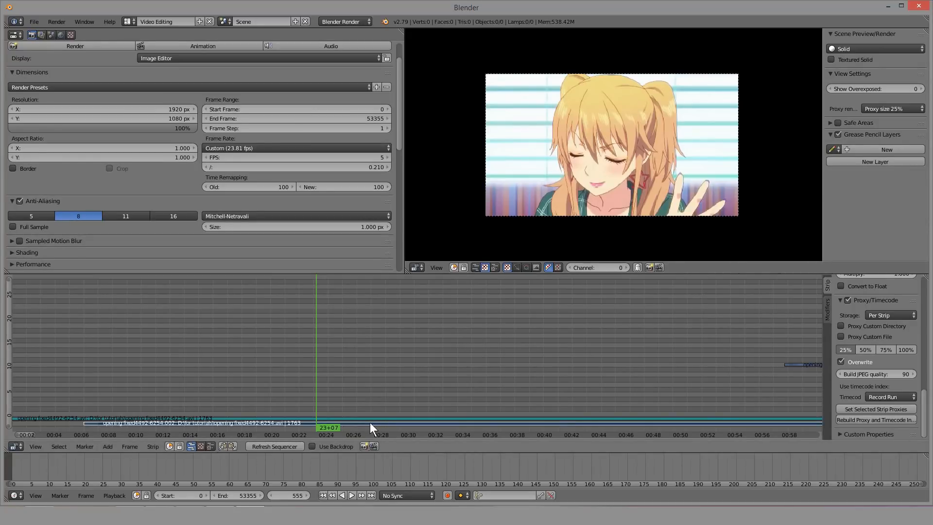
key("shift+k")
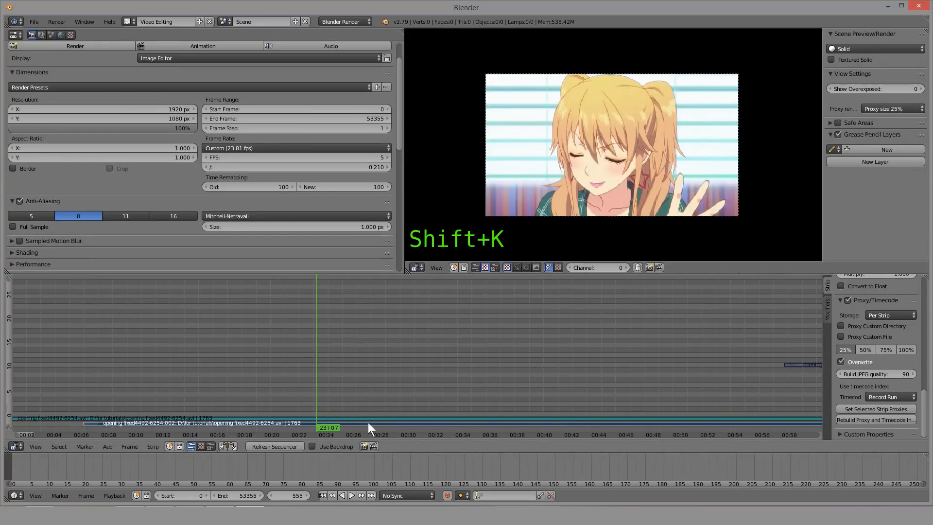
Step: Raise the cut's second part to a higher channel with its start handle pulled earlier, and play from about frame 520
right_click_drag(366, 423, 257, 372)
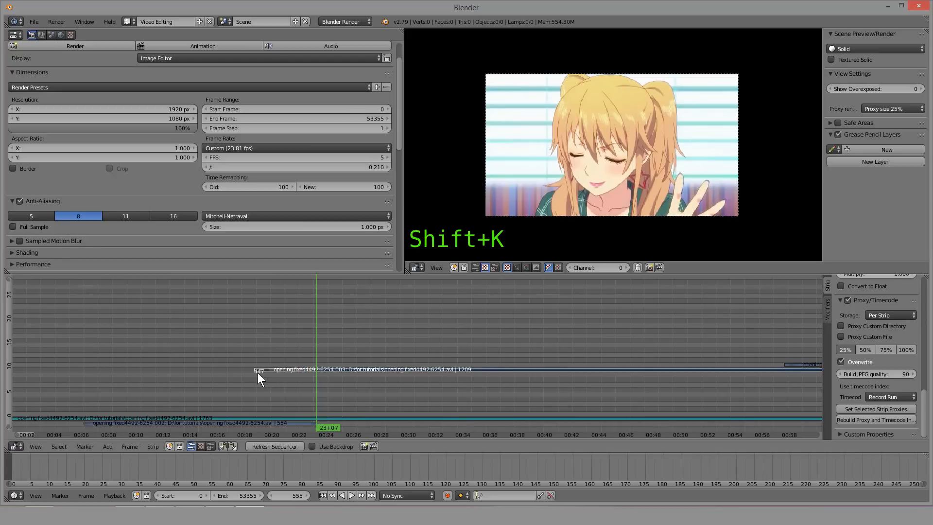
left_click_drag(299, 355, 296, 352)
scroll(291, 351, "up", 1)
scroll(293, 353, "up", 3)
left_click(253, 342)
key("alt+a")
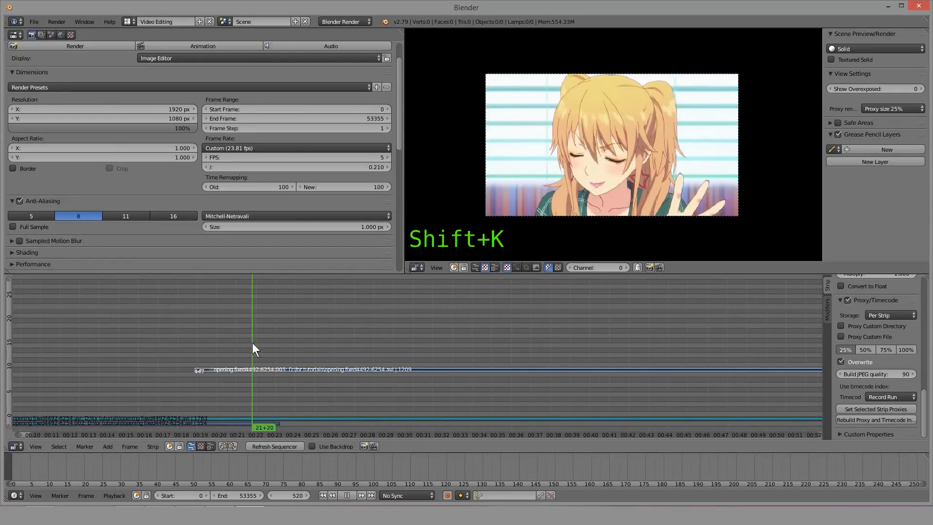
Step: Scrub and play the raised movie strip between about 24 and 33 seconds to review its footage
middle_click_drag(252, 342, 372, 334)
left_click_drag(402, 337, 424, 344)
scroll(380, 361, "down", 3)
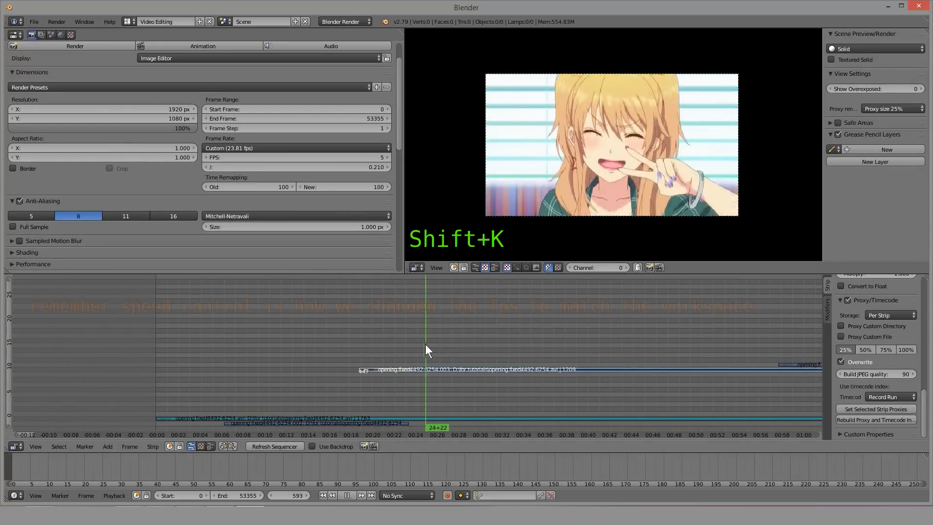
middle_click_drag(425, 344, 321, 345)
left_click_drag(321, 345, 396, 348)
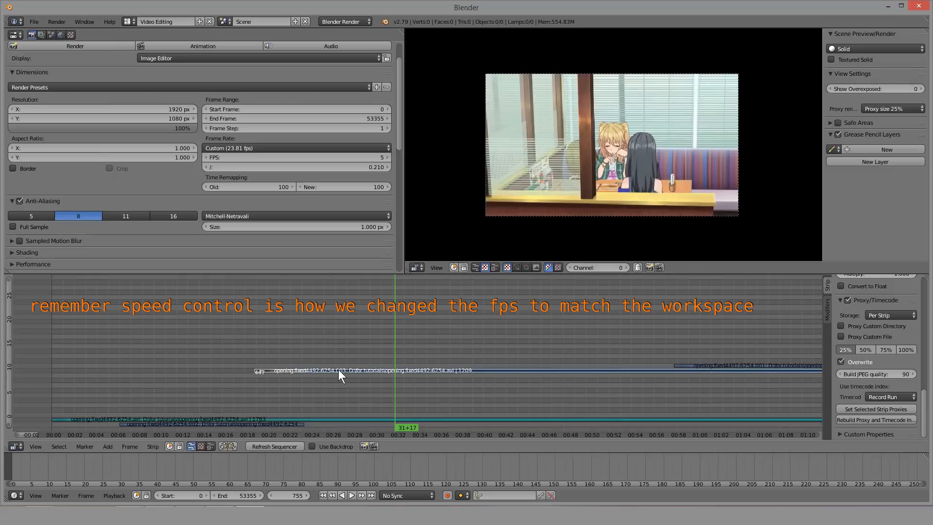
key("alt+a")
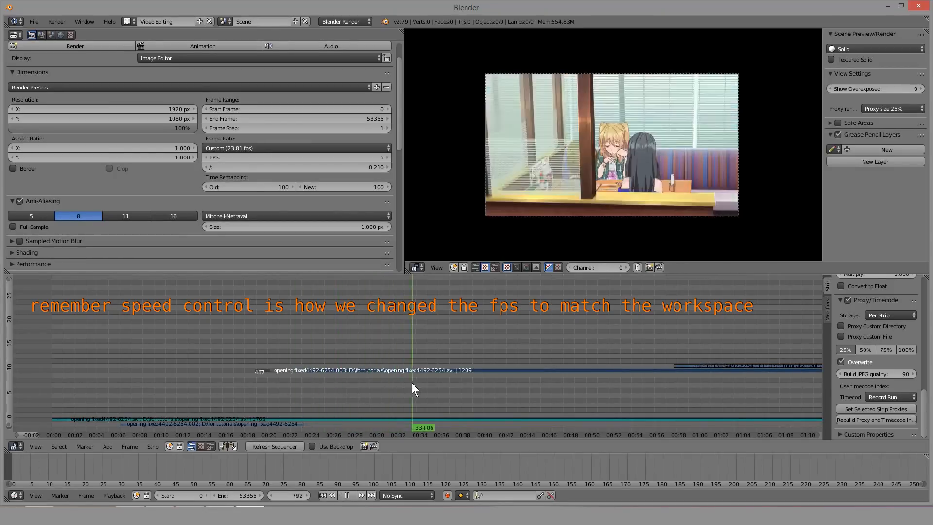
key("alt+a")
left_click(396, 380)
left_click_drag(393, 387, 341, 377)
key("alt+a")
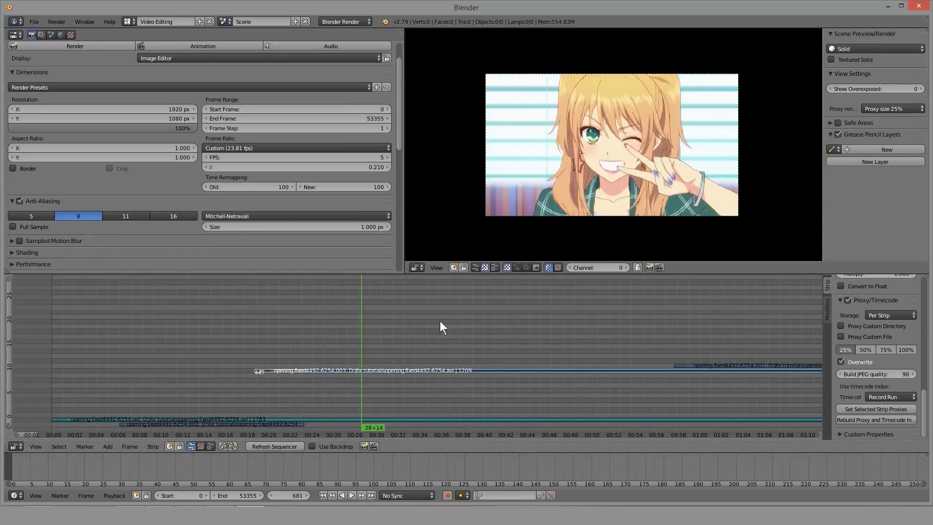
Step: Play the raised strip to find the cut point and soft-cut it at frame 648
left_click_drag(395, 388, 317, 389)
key("alt+a")
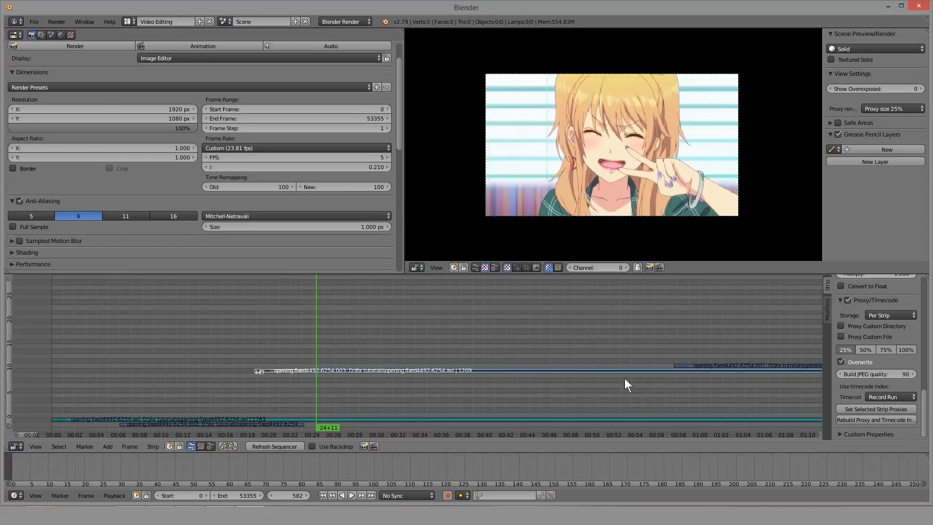
left_click_drag(321, 346, 346, 348)
key("alt+a")
key("alt+a")
right_click(360, 372)
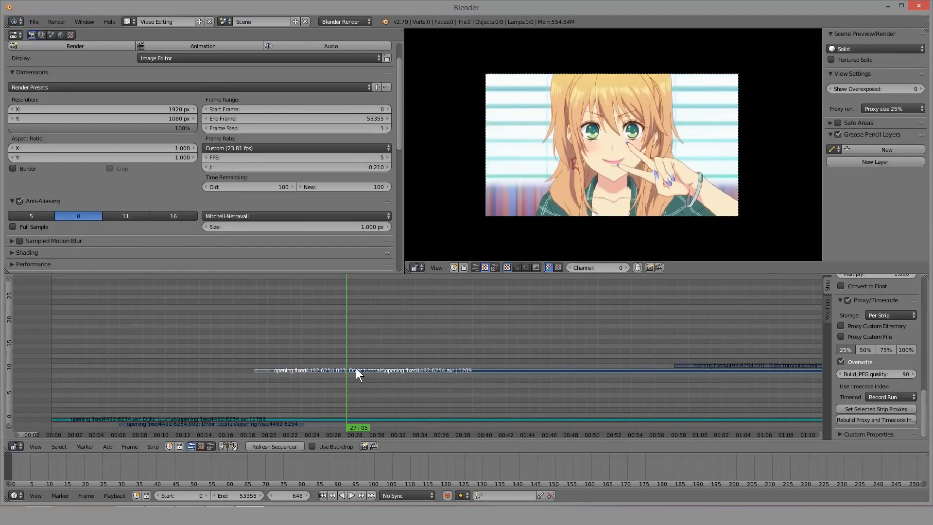
key("k")
Step: Move the first part of the newly cut strip to a higher channel, with its start at frame 539
right_click(321, 368)
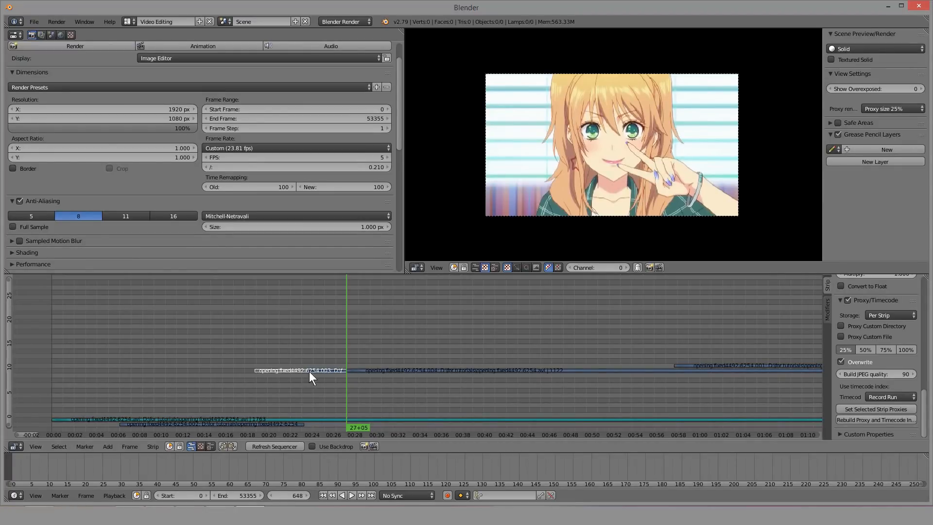
right_click_drag(309, 371, 362, 337)
scroll(384, 351, "up", 4)
scroll(372, 369, "up", 9)
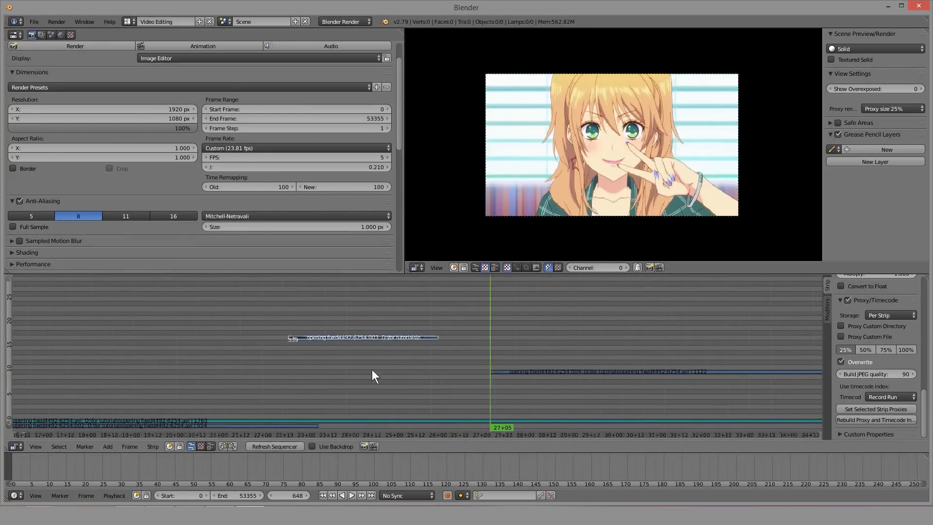
Step: Play and scrub through the short isolated strip to check its start and end
left_click(292, 360)
key("alt+a")
left_click_drag(291, 359, 469, 349)
key("alt+a")
left_click_drag(256, 366, 343, 348)
key("alt+a")
Step: Duplicate the short strip, place the copy directly after the original, and play across their joint
right_click(353, 338)
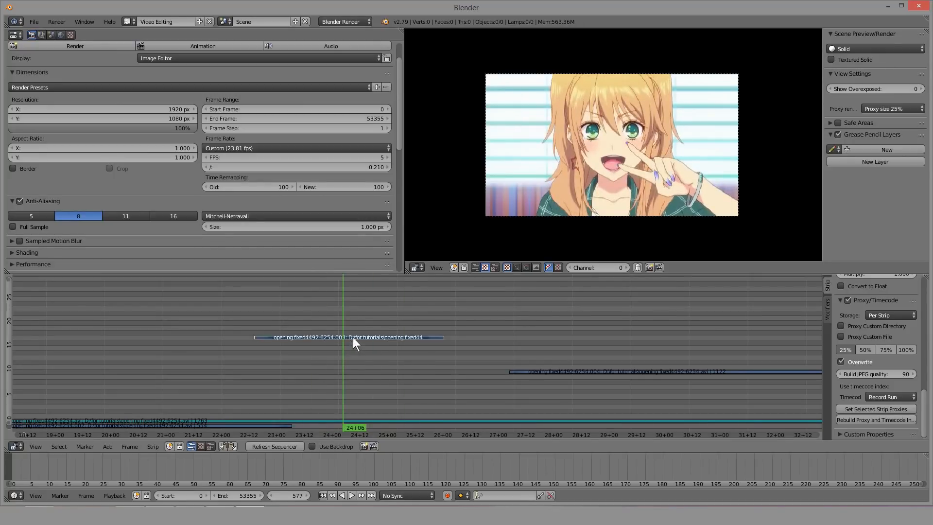
key("shift+d")
left_click(520, 336)
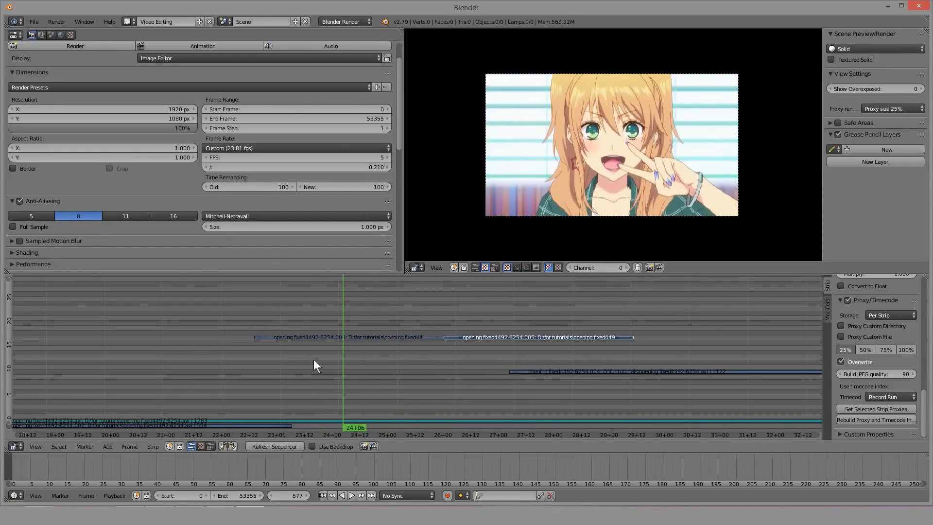
key("alt+a")
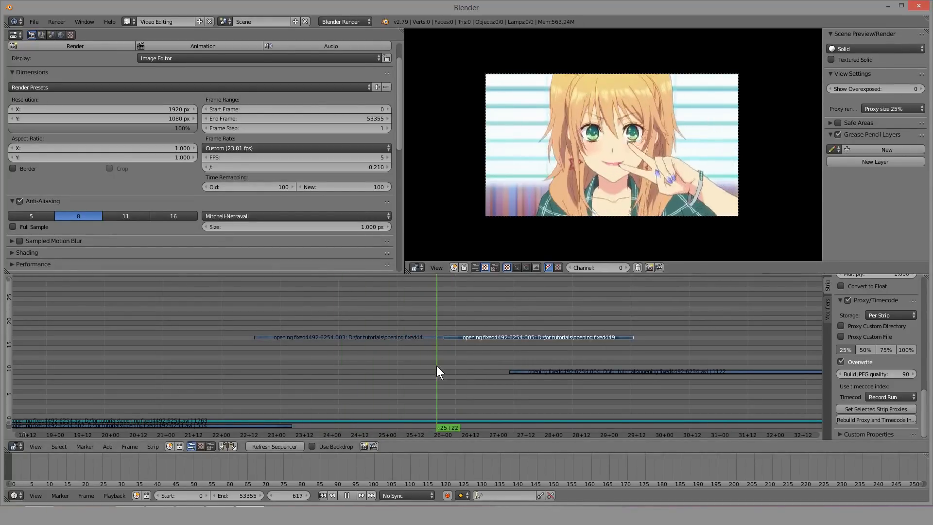
left_click_drag(447, 363, 424, 359)
key("alt+a")
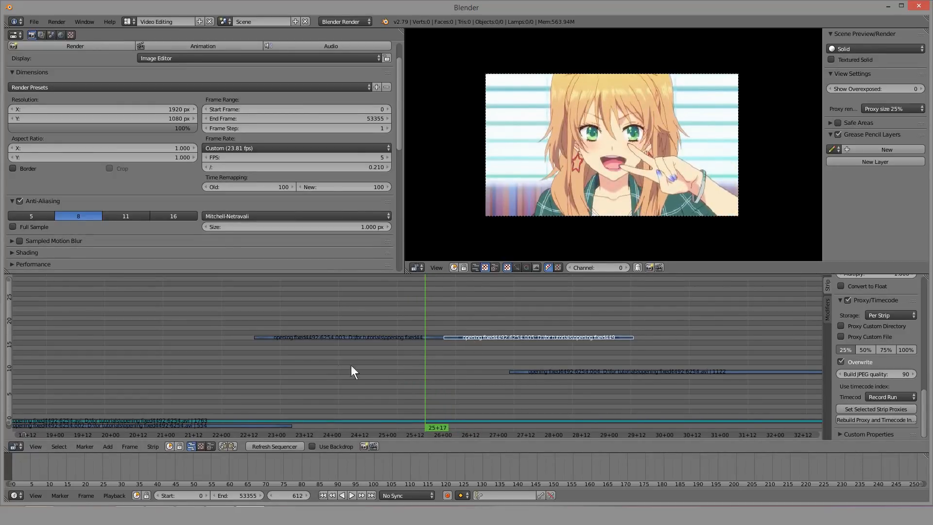
left_click(318, 366)
key("alt+a")
key("alt+a")
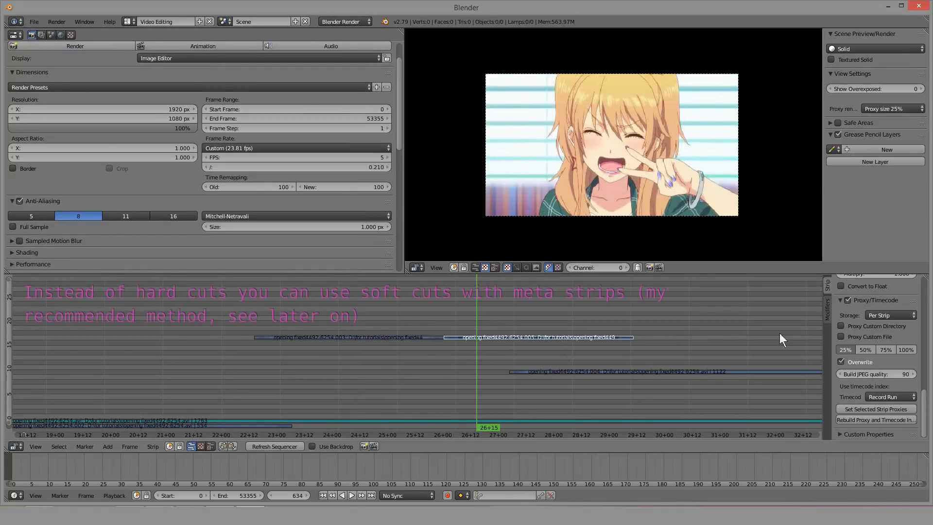
Step: Turn on Reverse for the duplicated short strip and scrub to frame 665
scroll(884, 360, "up", 1)
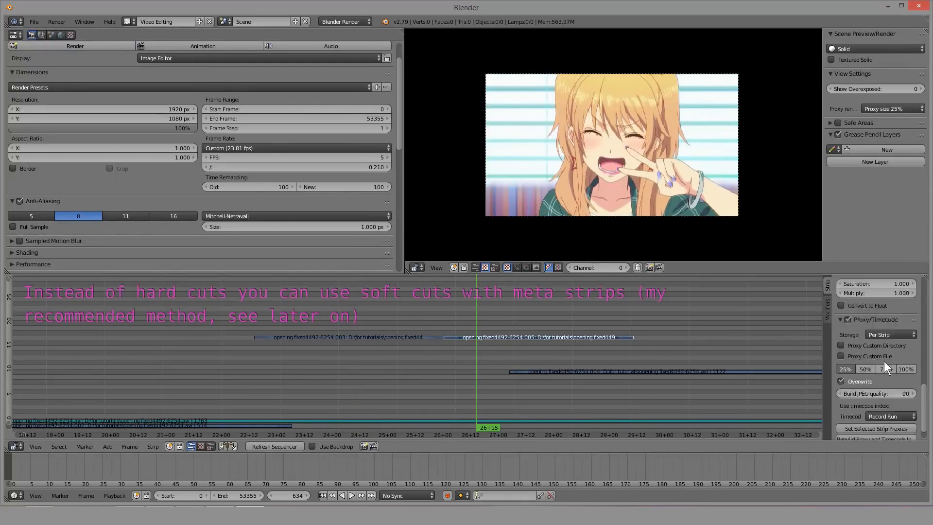
scroll(888, 365, "up", 8)
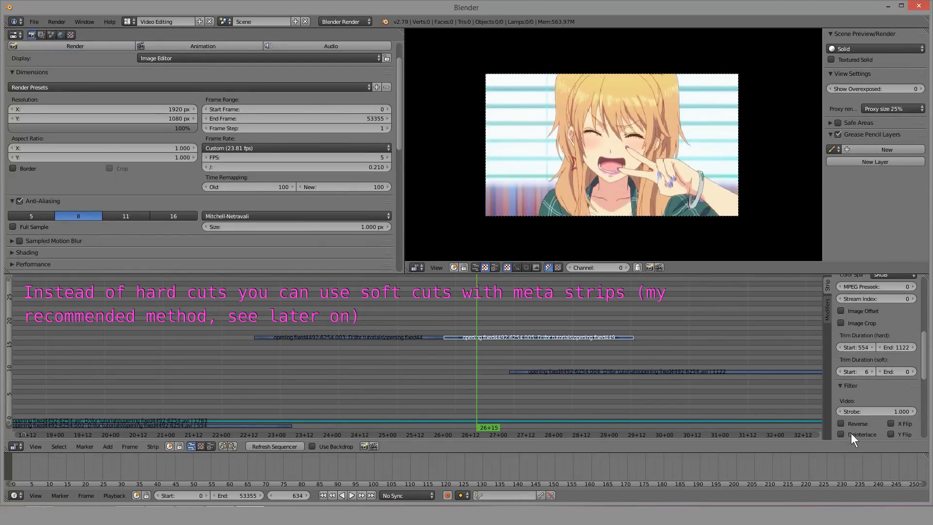
left_click(850, 425)
mouse_move(511, 359)
left_mouse_down()
mouse_move(417, 357)
mouse_move(552, 354)
mouse_move(471, 374)
mouse_move(518, 351)
left_mouse_up()
scroll(517, 350, "down", 10)
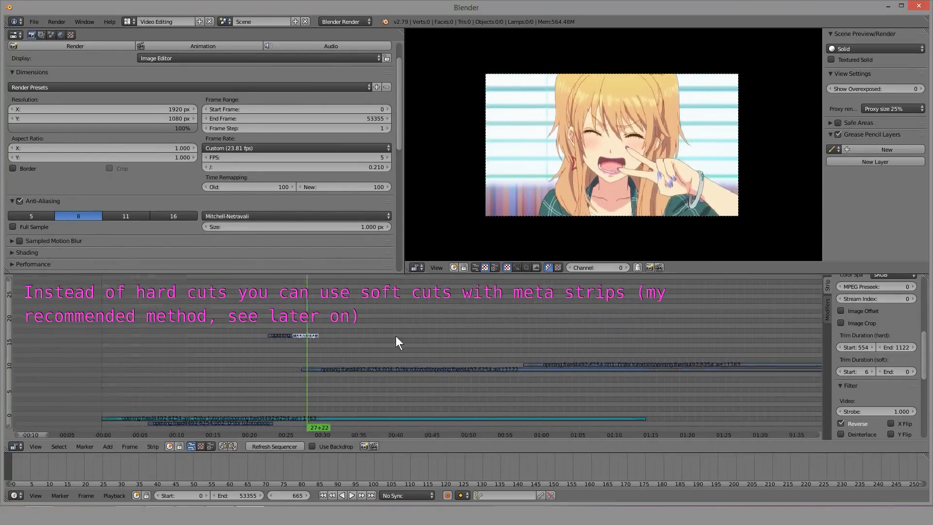
Step: Undo the reversing, duplicating, cutting and moving back to the uncut lower movie strip
left_click(332, 424)
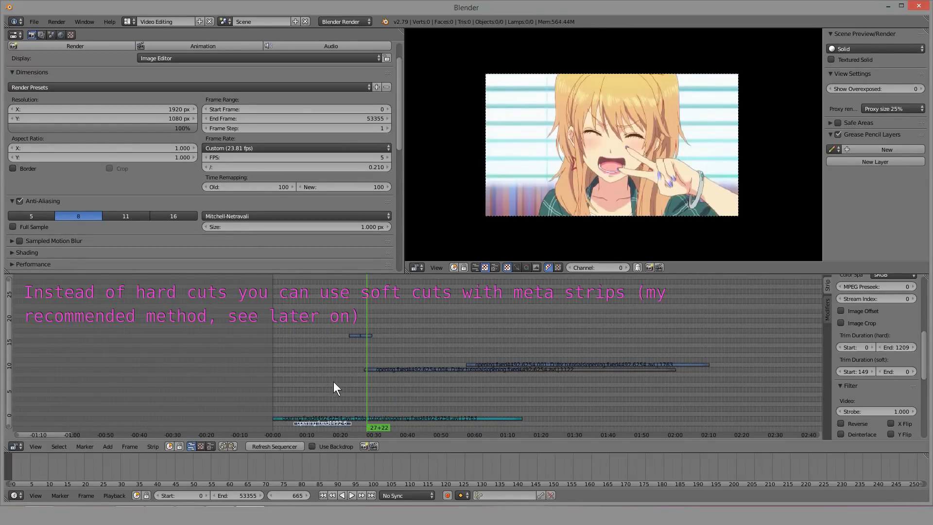
key("ctrl+z")
key("ctrl+z")
key("ctrl+z")
key("ctrl+z")
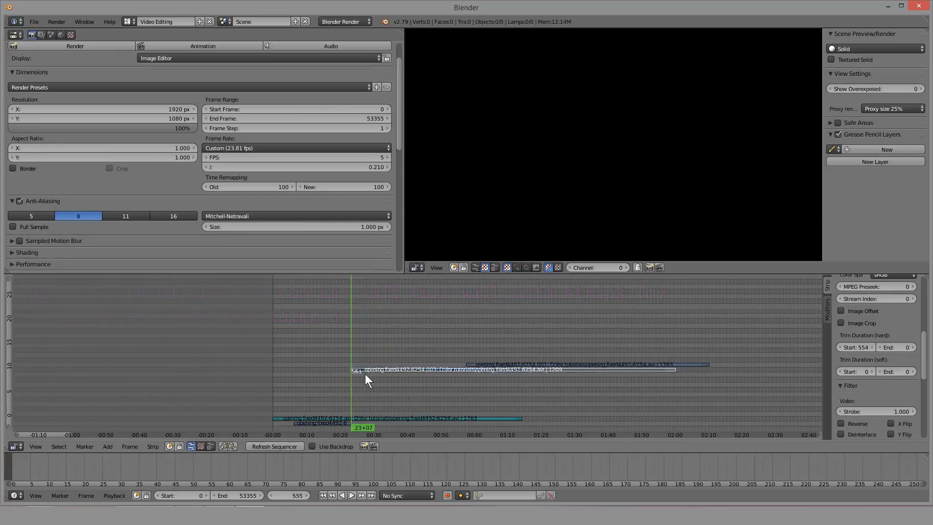
key("ctrl+z")
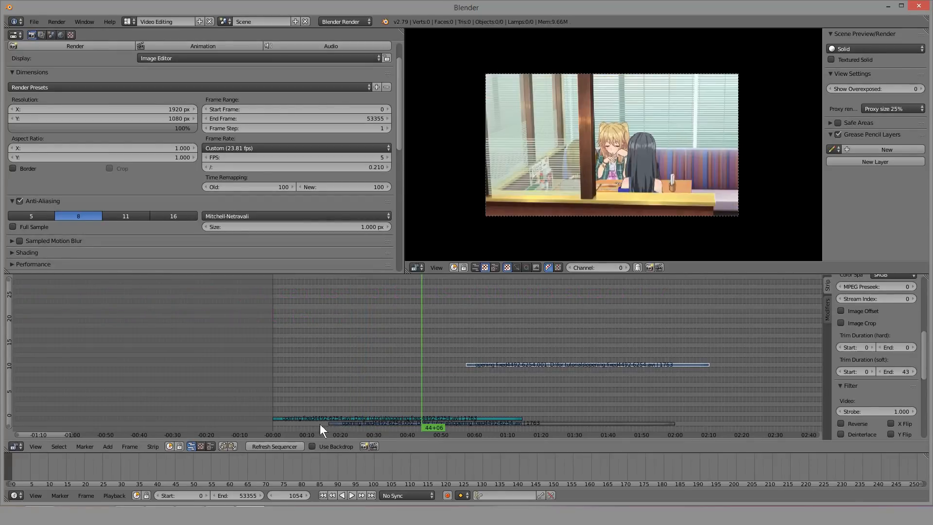
Step: Extend the lower movie strip's start to about 22 seconds before zero and scrub the preview to frame 738
right_click_drag(334, 425, 204, 425)
left_click(204, 425)
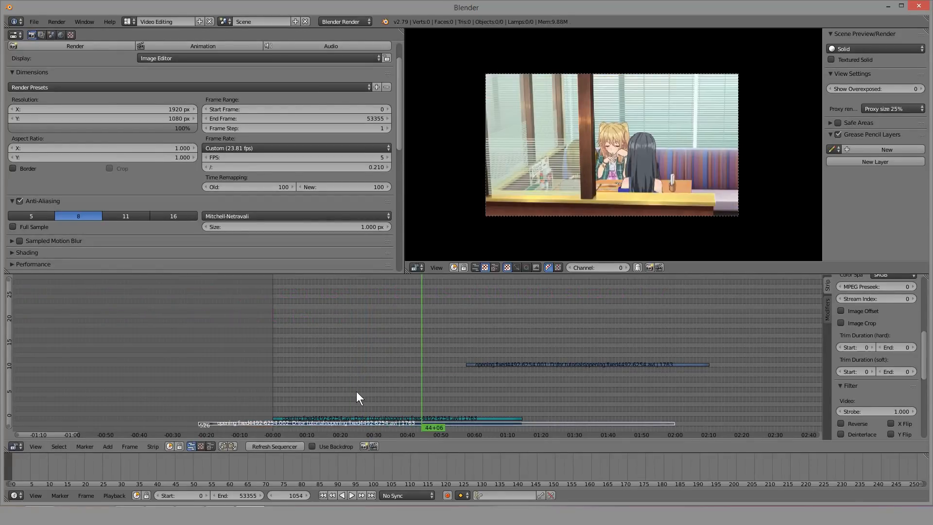
key("a")
left_click_drag(308, 382, 293, 380)
scroll(296, 380, "up", 3)
middle_click_drag(296, 381, 433, 370)
left_click_drag(433, 370, 555, 375)
Step: Delete the upper movie strip
middle_click_drag(555, 375, 406, 364)
right_click(520, 365)
key("x")
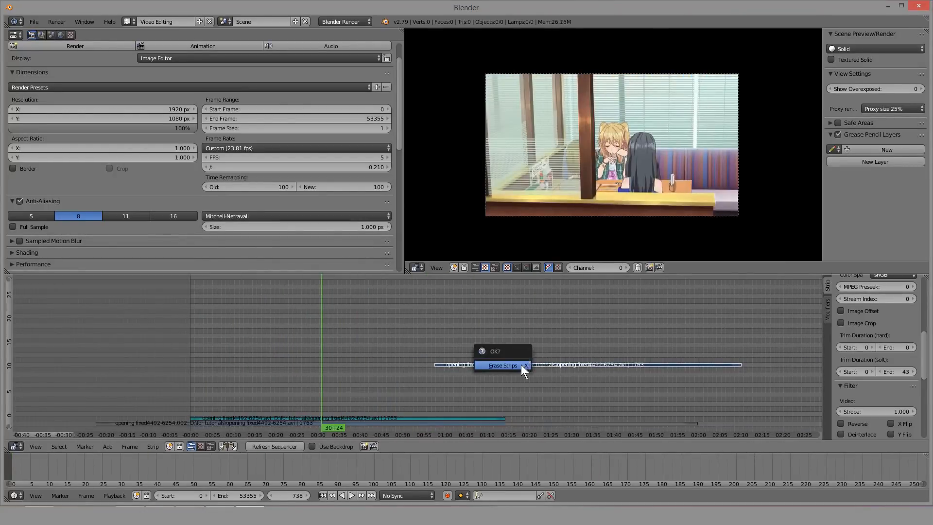
Step: Erase the selected strip in the upper channel and select the movie strip that begins before time zero in the lowest channel
left_click(520, 364)
left_click_drag(456, 366, 476, 377)
right_click(454, 423)
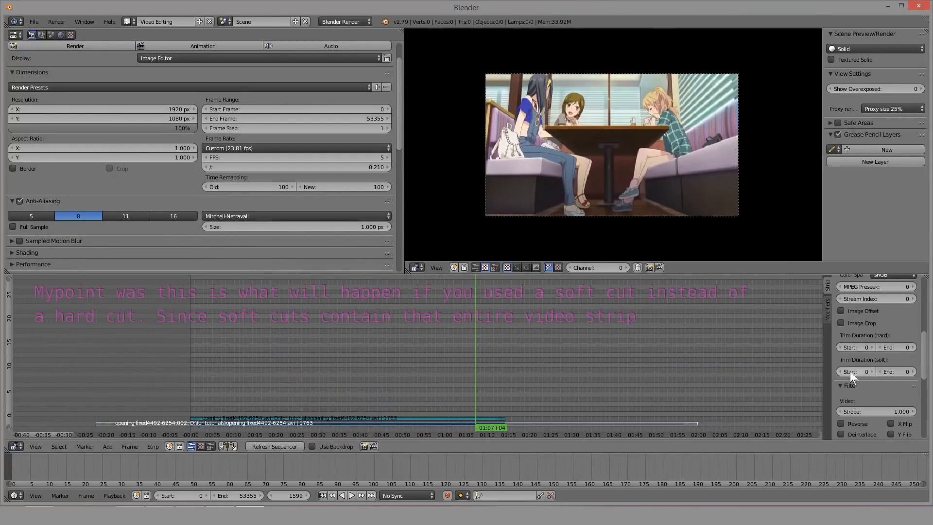
Step: Play and scrub the sequence from around time zero to review the selected movie strip's picture
scroll(882, 353, "up", 1)
middle_click_drag(497, 340, 492, 342)
left_click_drag(498, 364, 488, 365)
key("alt+a")
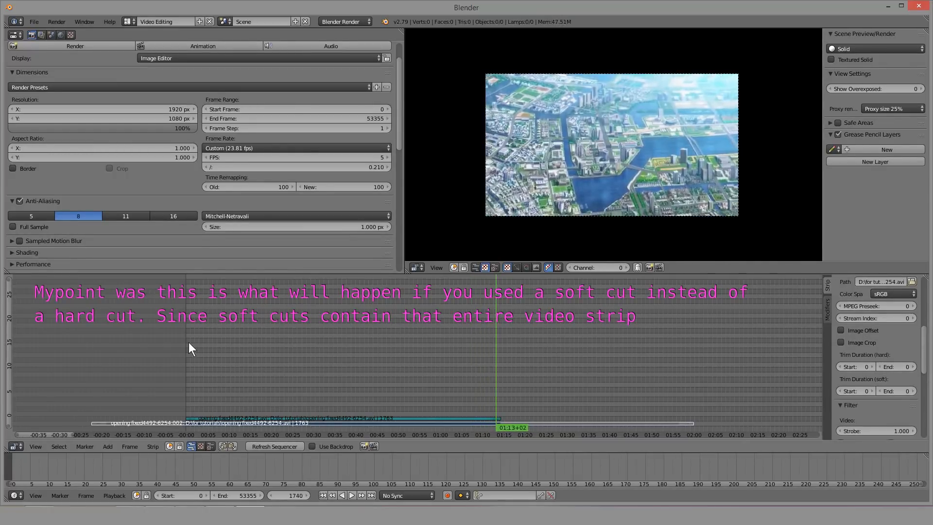
left_click(181, 351)
left_click(296, 359)
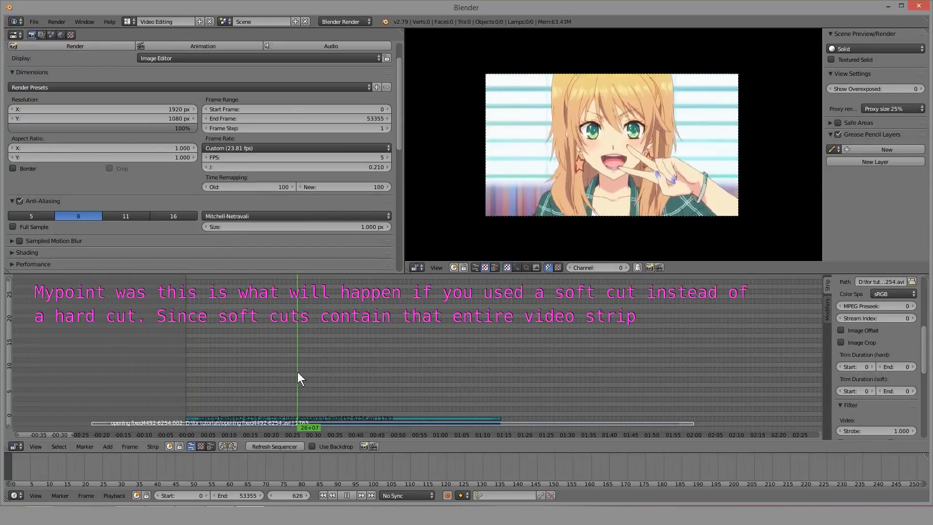
key("alt+a")
left_click_drag(438, 384, 413, 383)
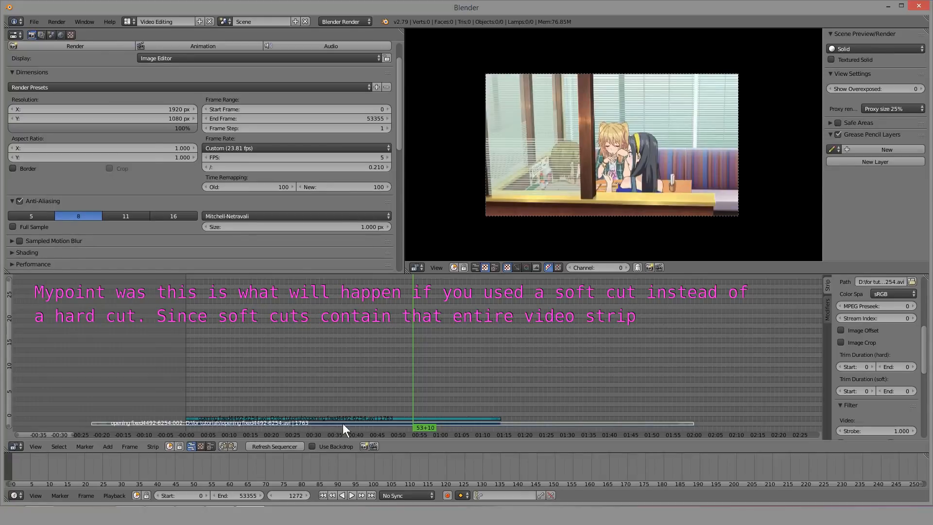
Step: Examine the selected strip's input and trim settings and play back the section around 01:13
scroll(847, 360, "up", 8)
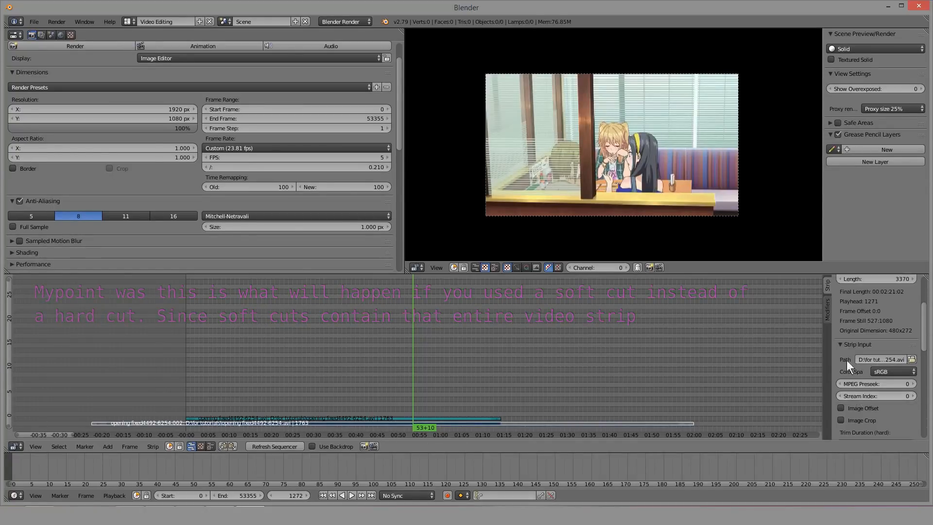
left_click(496, 372)
key("alt+a")
left_click_drag(498, 374, 386, 381)
key("alt+a")
scroll(873, 382, "down", 2)
scroll(870, 381, "down", 3)
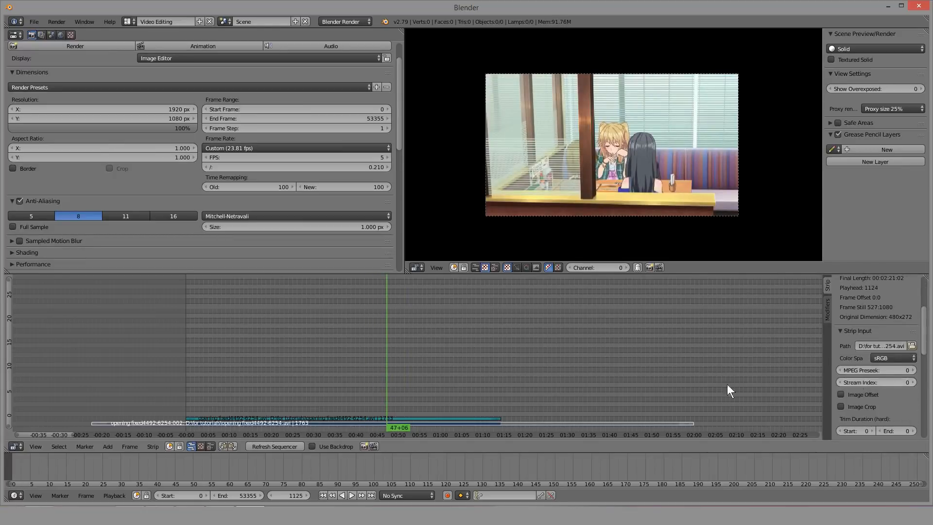
Step: Try Reverse on the selected movie strip, scrub to about 56+15 to preview the playback direction, and turn Reverse off
left_click(271, 392)
scroll(856, 376, "down", 1)
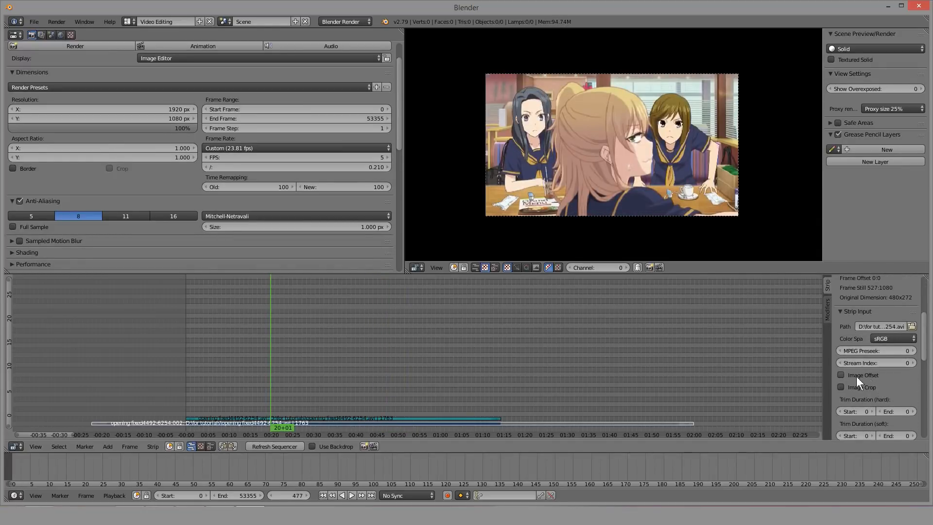
scroll(876, 380, "down", 6)
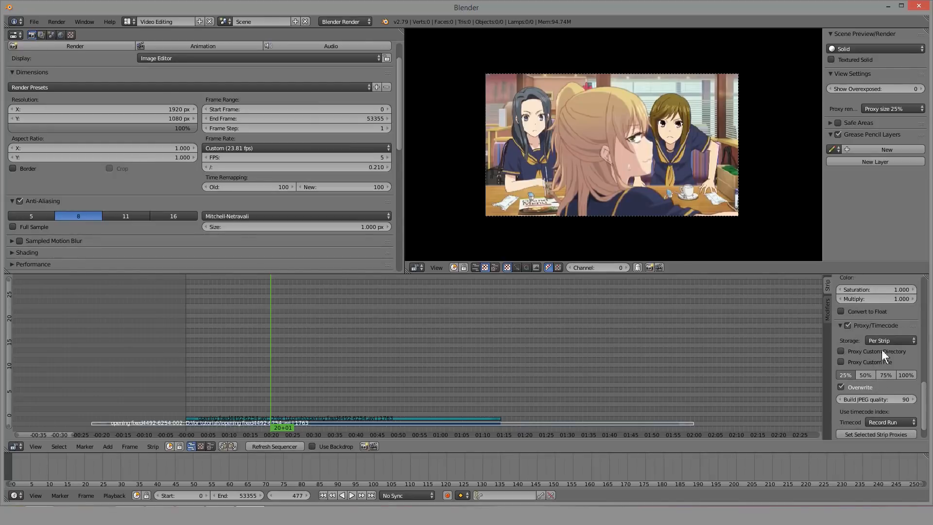
left_click(854, 371)
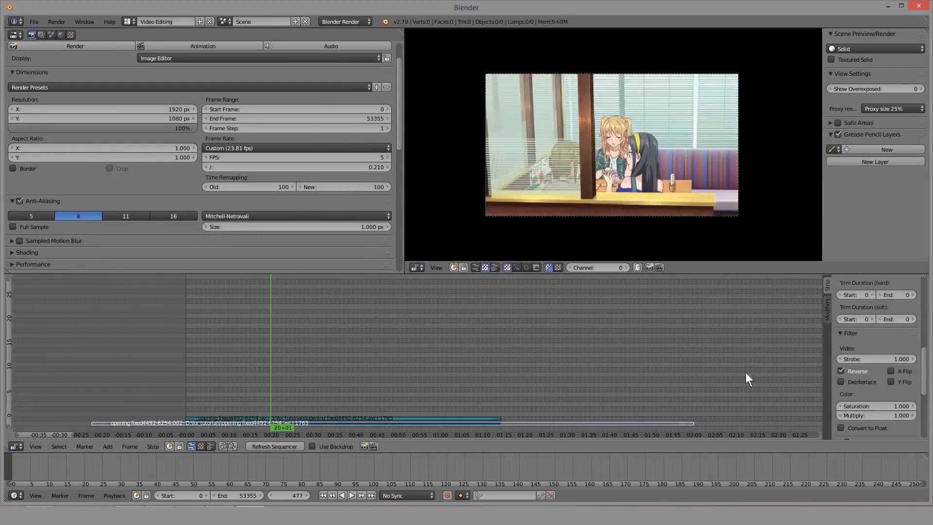
mouse_move(427, 387)
left_mouse_down()
mouse_move(479, 385)
mouse_move(425, 385)
left_mouse_up()
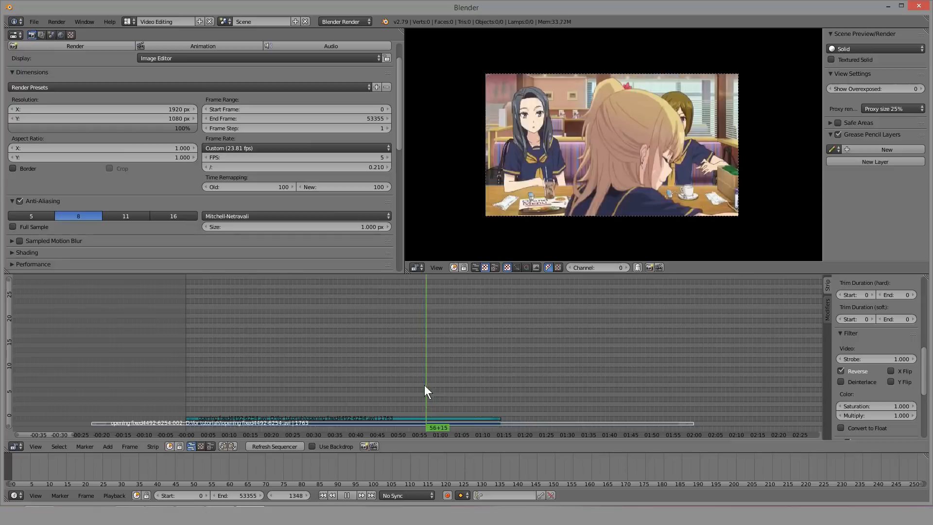
left_click(855, 376)
Step: Deselect all strips and move the playhead to about 03:08+04 in the empty part of the sequence
middle_click_drag(400, 340, 544, 340)
scroll(544, 340, "up", 2)
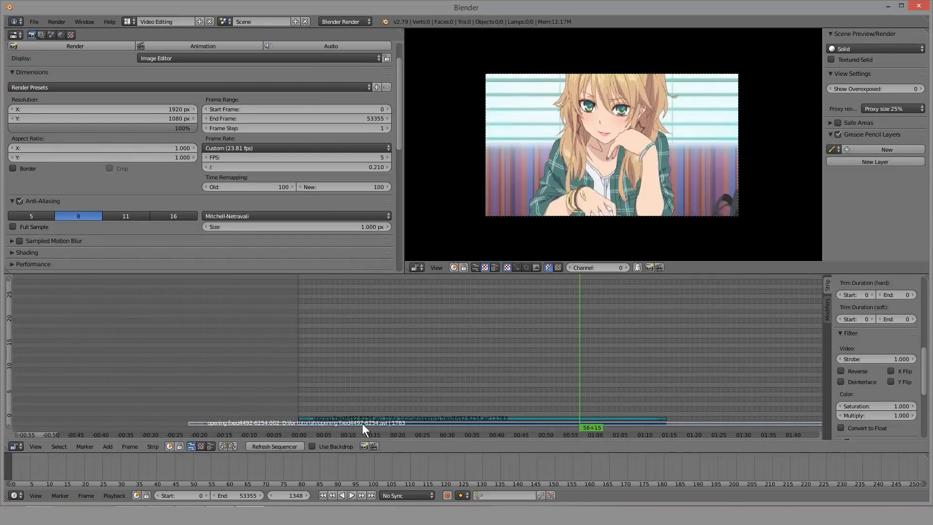
scroll(375, 343, "down", 8)
key("b")
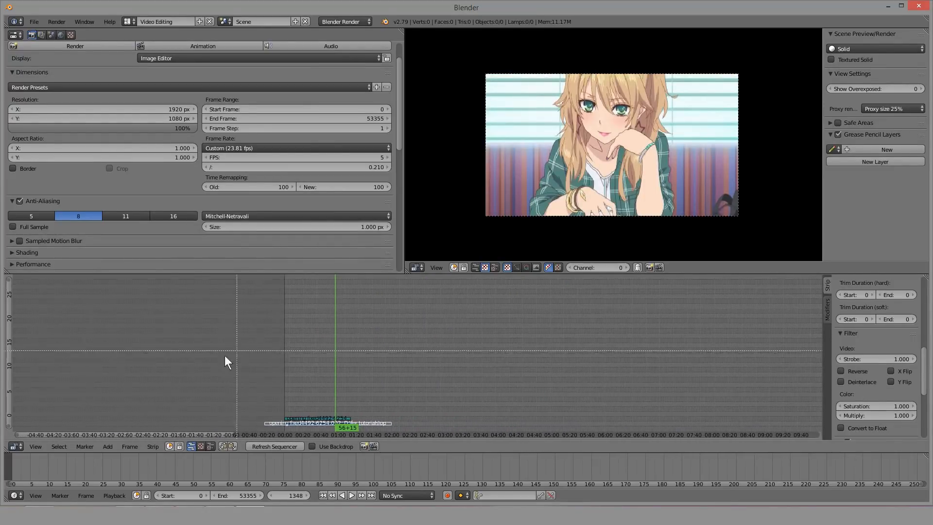
left_click_drag(225, 365, 512, 452)
key("a")
left_click_drag(305, 395, 451, 388)
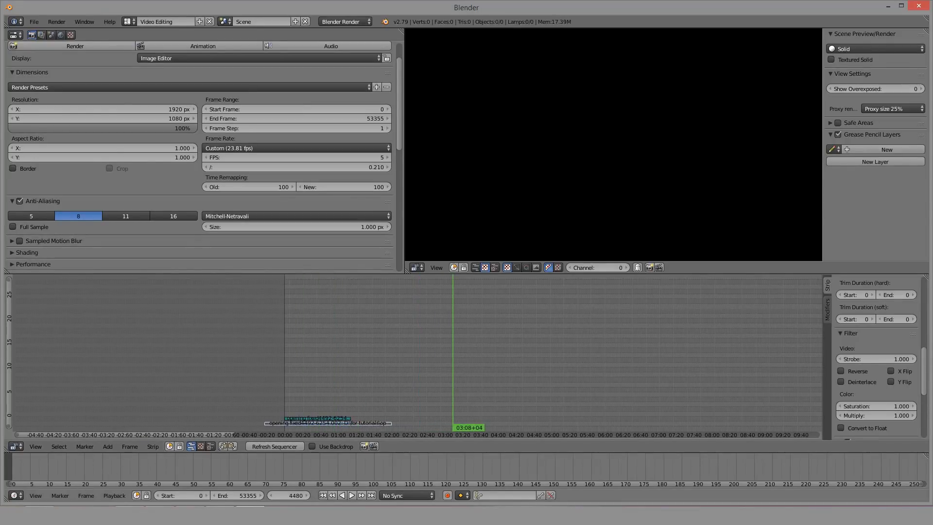
Step: Switch to File Explorer and add opening fixed4492-6254.avi from the for tutorials folder to the sequencer at the playhead
left_click(39, 514)
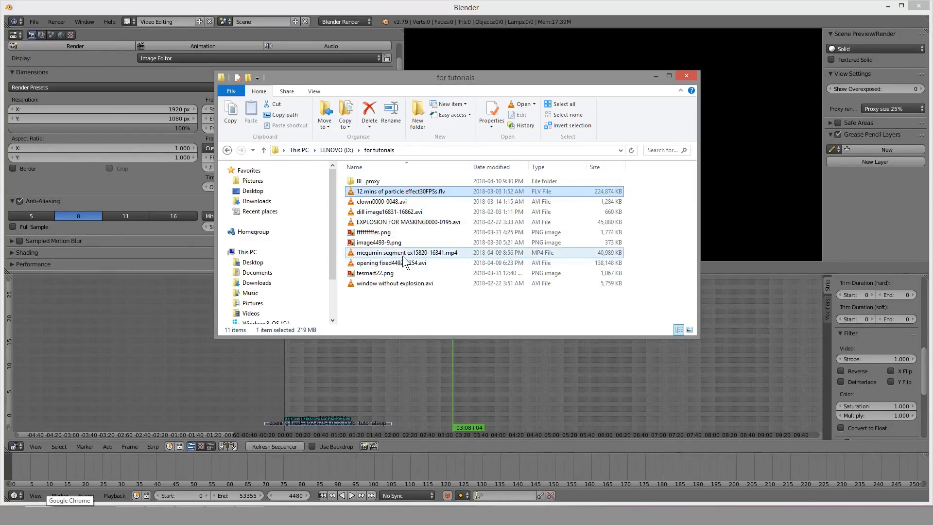
left_click_drag(394, 262, 550, 367)
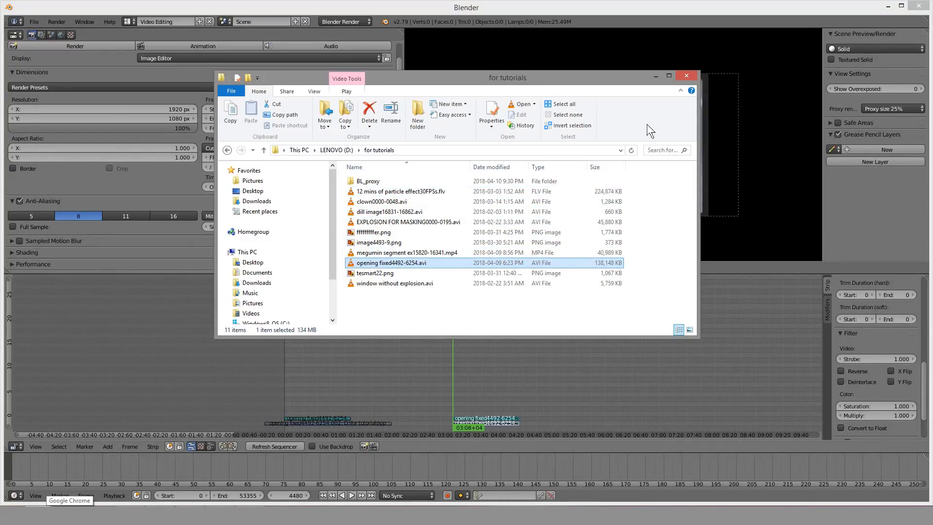
left_click(652, 76)
Step: Move the newly imported movie and sound strips to start at about 17:30, around channel 5
scroll(387, 299, "down", 4)
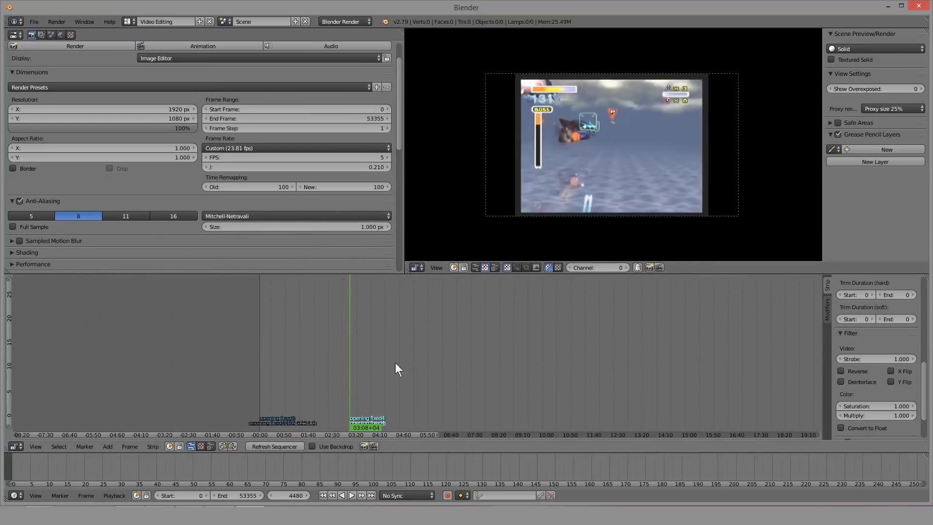
key("g")
left_click(769, 392)
Step: Scrub through the moved strips from about 17:44 to 18:05 to review the imported clip
middle_click_drag(716, 383, 502, 400)
scroll(502, 401, "up", 4)
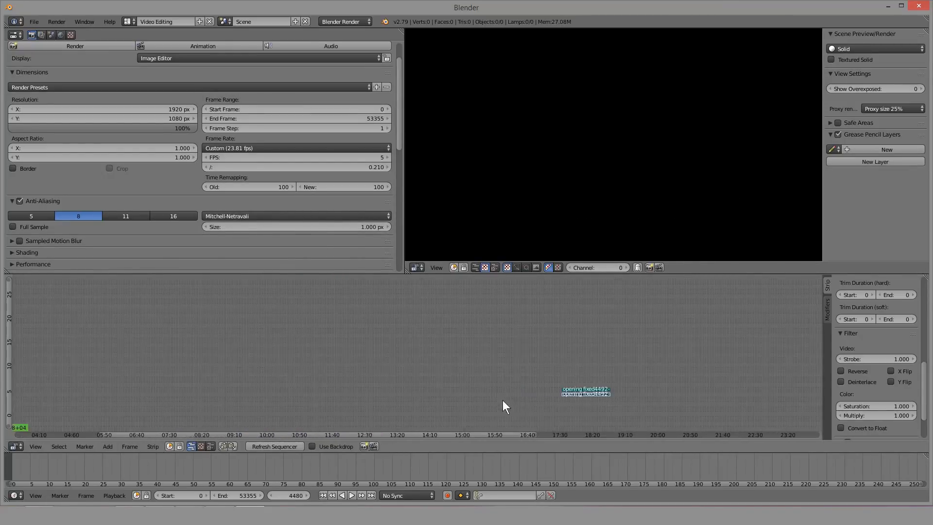
left_click_drag(525, 401, 569, 401)
middle_click_drag(479, 388, 330, 356)
scroll(330, 355, "up", 5)
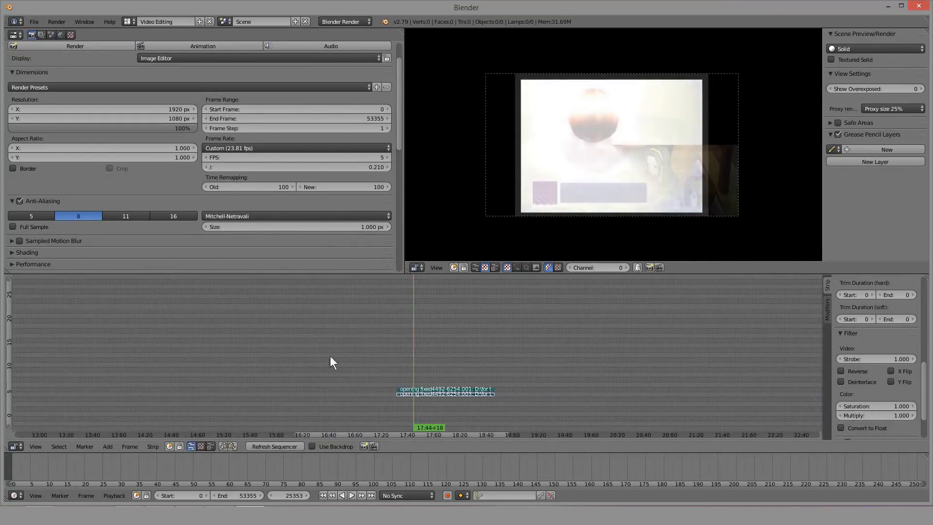
left_click(450, 373)
scroll(450, 373, "up", 3)
mouse_move(450, 374)
left_mouse_down()
mouse_move(387, 369)
mouse_move(566, 354)
mouse_move(449, 357)
mouse_move(552, 369)
mouse_move(467, 370)
left_mouse_up()
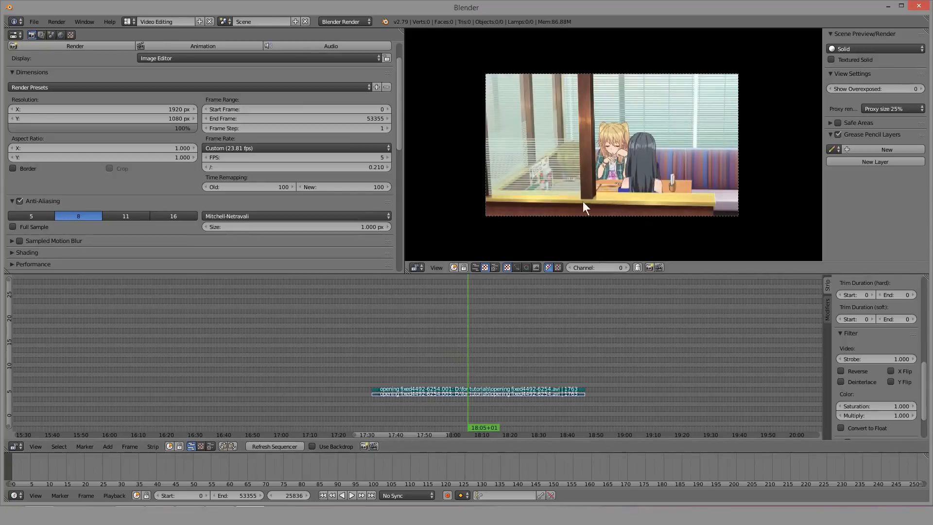
left_click_drag(395, 364, 425, 357)
scroll(416, 354, "down", 18)
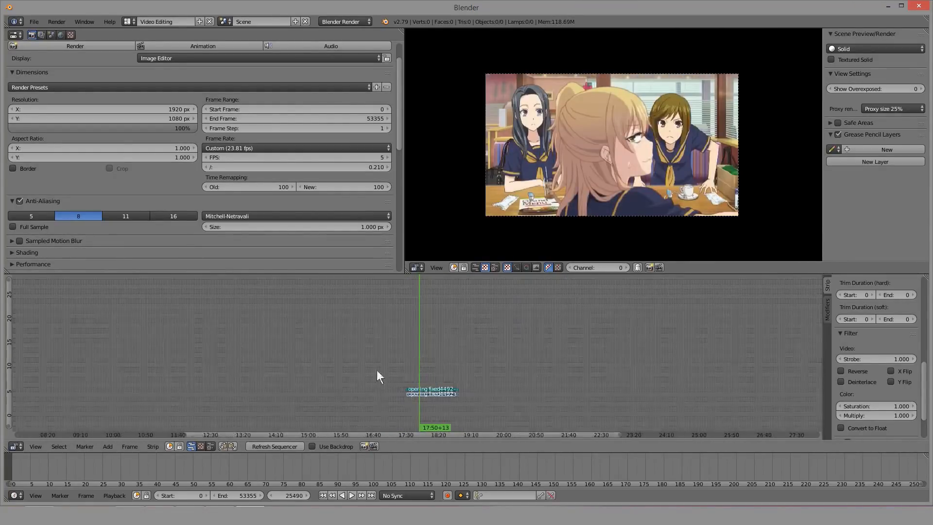
Step: Compare the original strips near the start of the sequence with the imported copy by scrubbing through both
middle_click_drag(335, 367, 533, 355)
scroll(533, 355, "down", 12)
middle_click_drag(267, 363, 389, 367)
scroll(389, 367, "up", 8)
left_click_drag(293, 383, 315, 382)
middle_click_drag(602, 360, 280, 343)
scroll(279, 343, "up", 12)
middle_click_drag(601, 366, 372, 358)
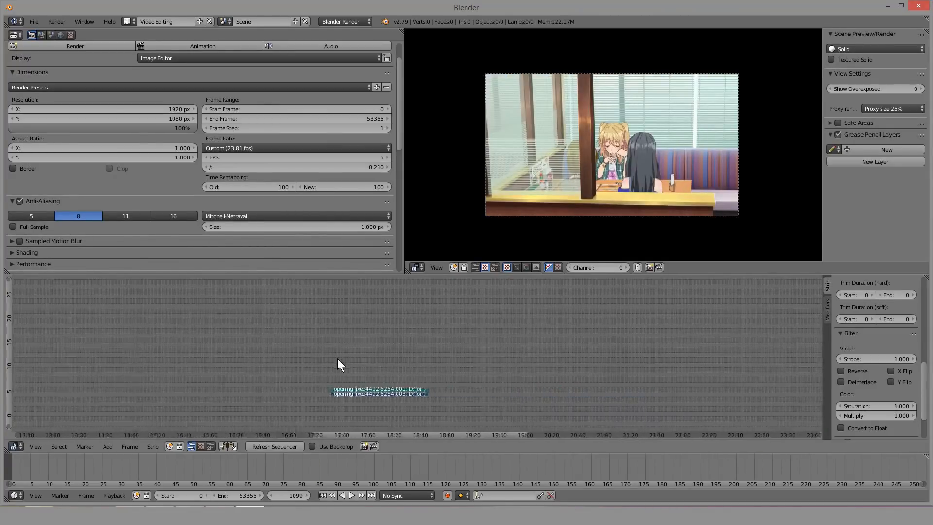
scroll(337, 357, "up", 12)
left_click(294, 360)
left_click_drag(293, 361, 330, 353)
middle_click_drag(297, 343, 461, 345)
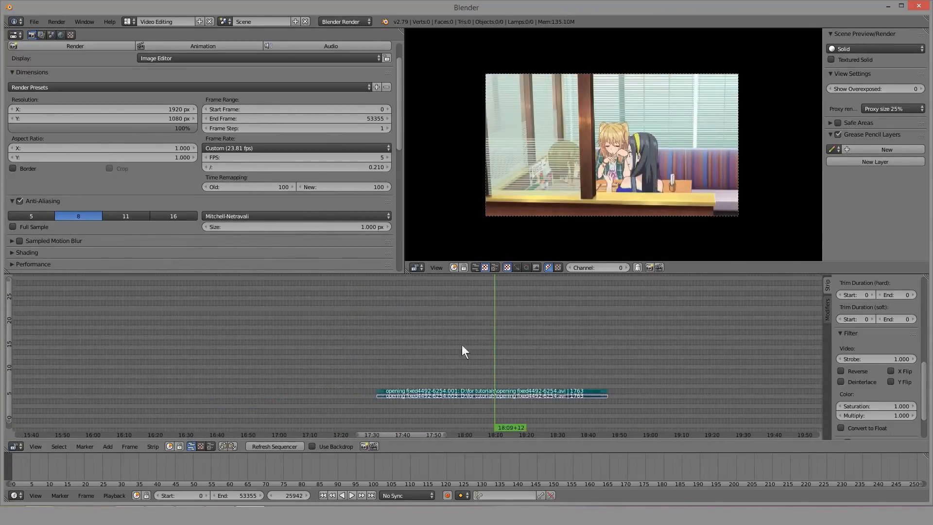
Step: Move the imported movie and sound strips to lower channels, starting at about 17:59
left_click(417, 374)
key("g")
left_click(508, 409)
Step: Scrub and play the repositioned strips from their beginning to about 18:41 to check the footage
left_click_drag(462, 386, 628, 389)
middle_click_drag(627, 389, 405, 371)
left_click_drag(365, 365, 281, 368)
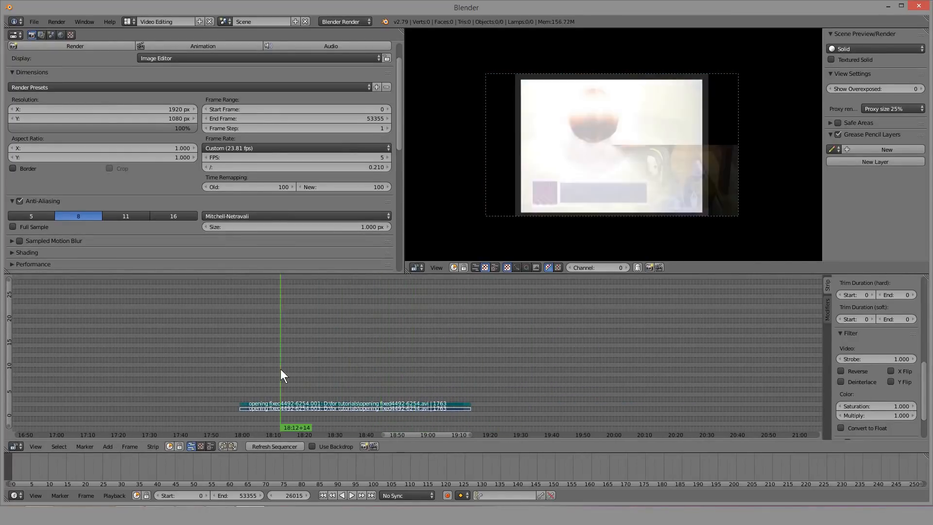
middle_click_drag(363, 369, 439, 371)
scroll(417, 378, "down", 9)
scroll(409, 381, "up", 16)
left_click_drag(320, 381, 244, 381)
key("alt+a")
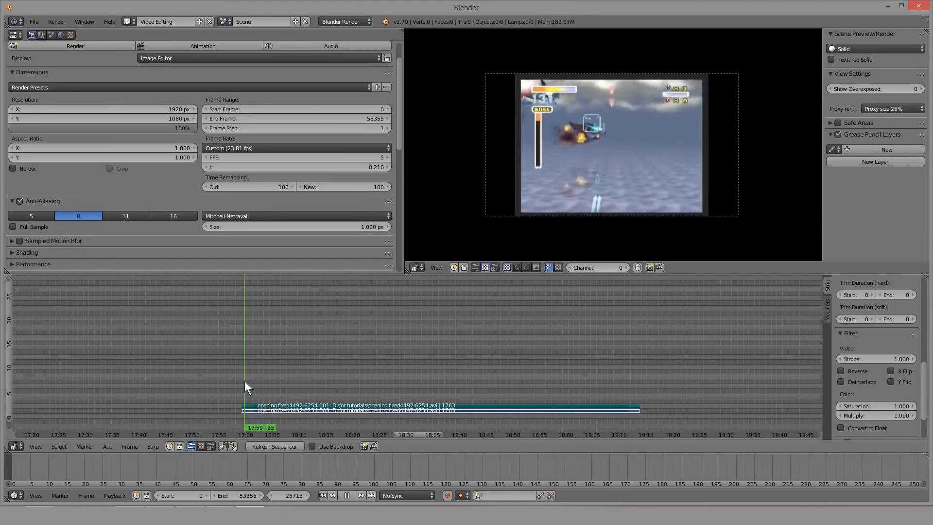
key("alt+a")
left_click_drag(316, 374, 465, 371)
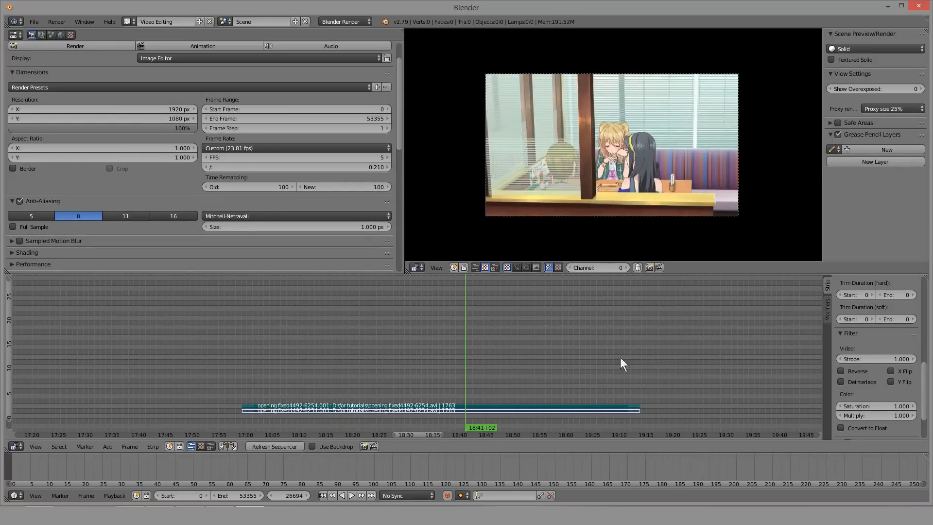
Step: Try X Flip and Y Flip on the imported movie strip at about 19:01, and turn both options off
scroll(416, 366, "down", 17)
left_click_drag(400, 367, 463, 359)
scroll(549, 351, "down", 5)
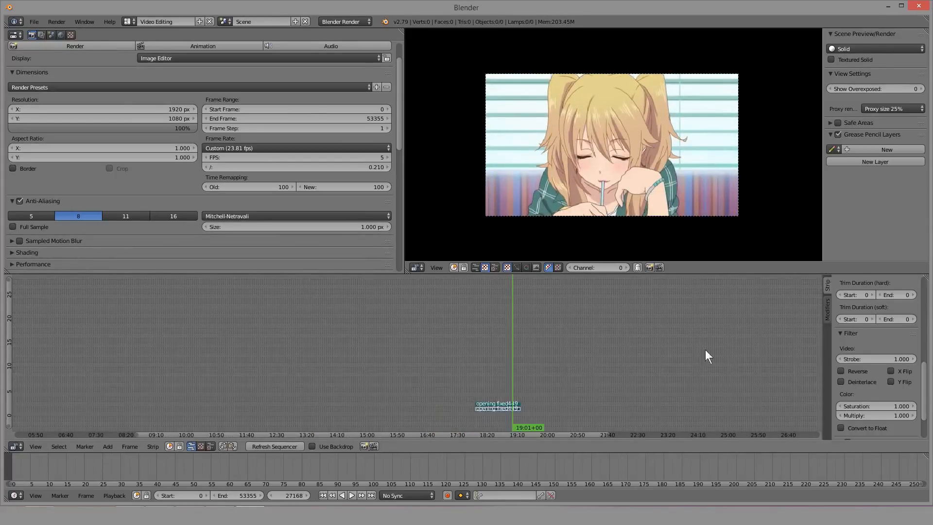
left_click(901, 370)
left_click(905, 380)
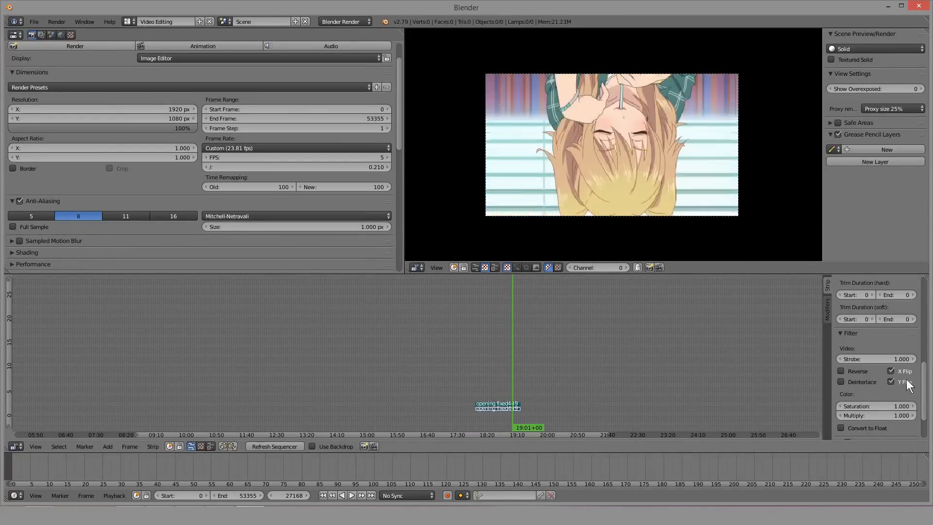
left_click(904, 372)
left_click(902, 383)
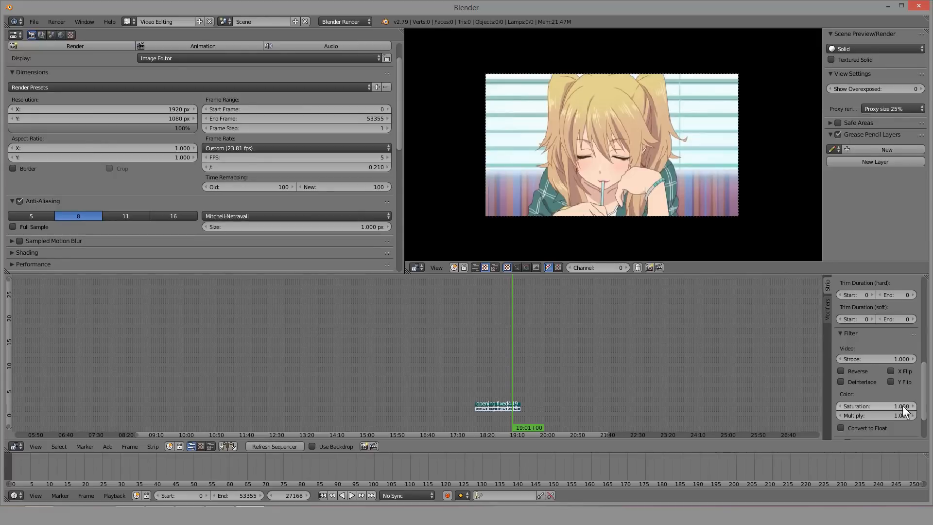
Step: Return to the original strips, set the playhead to about 10+10, and select the movie strip in the lowest channel
middle_click_drag(433, 370, 649, 348)
scroll(648, 348, "down", 10)
scroll(887, 389, "up", 4)
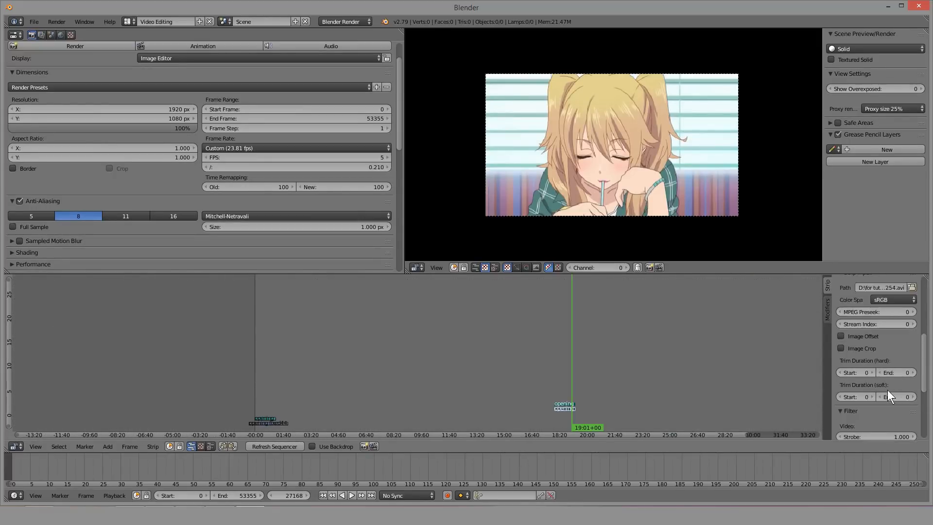
scroll(886, 389, "down", 5)
middle_click_drag(510, 370, 547, 370)
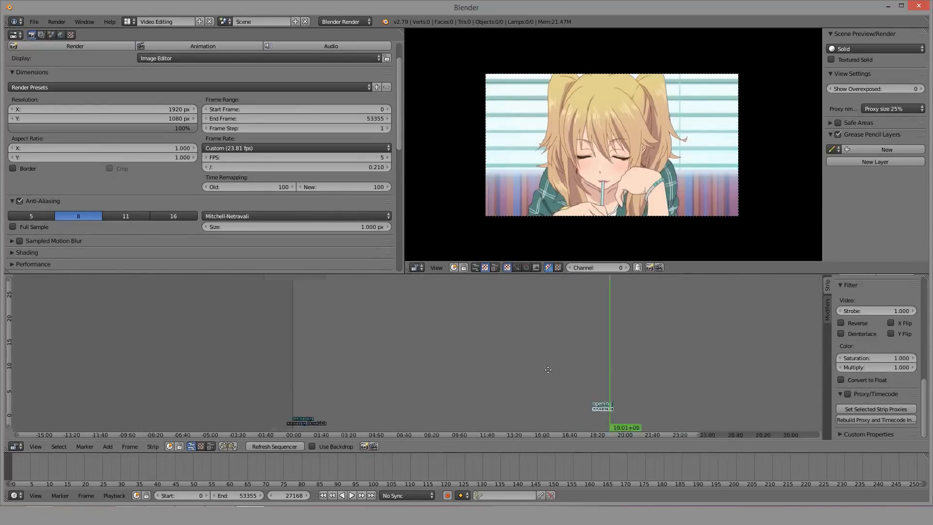
scroll(384, 400, "up", 15)
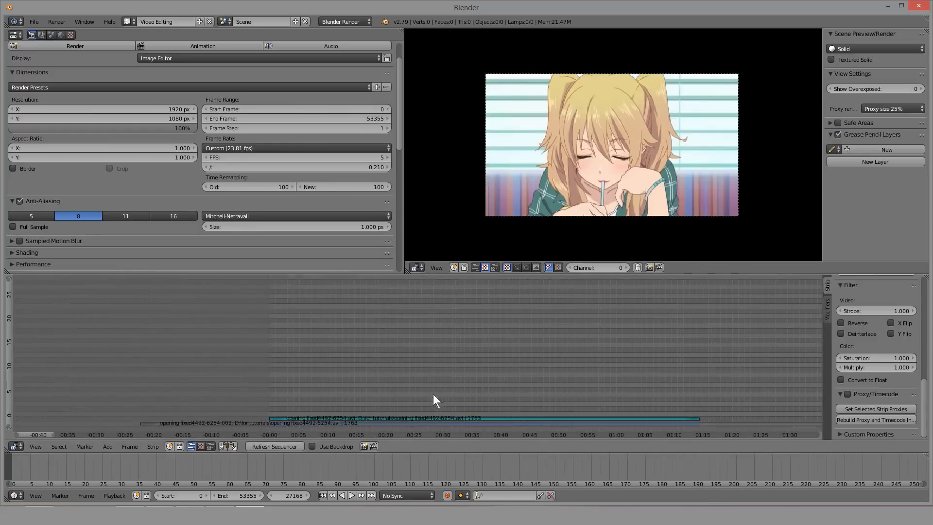
left_click(329, 401)
right_click(294, 422)
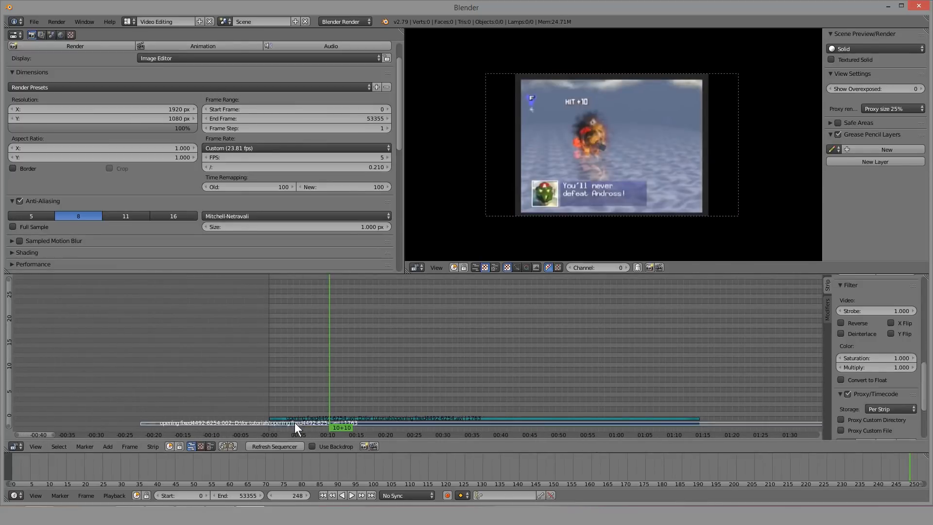
Step: Add a Color effect strip at about 6+18 and move it up to channel 6, starting at frame 179
left_click(308, 396)
key("shift+a")
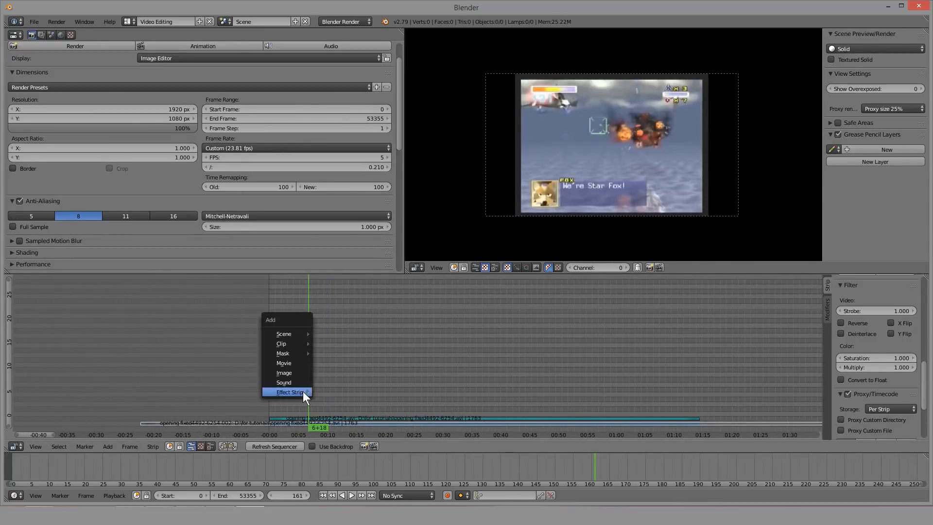
mouse_move(303, 392)
left_click(360, 370)
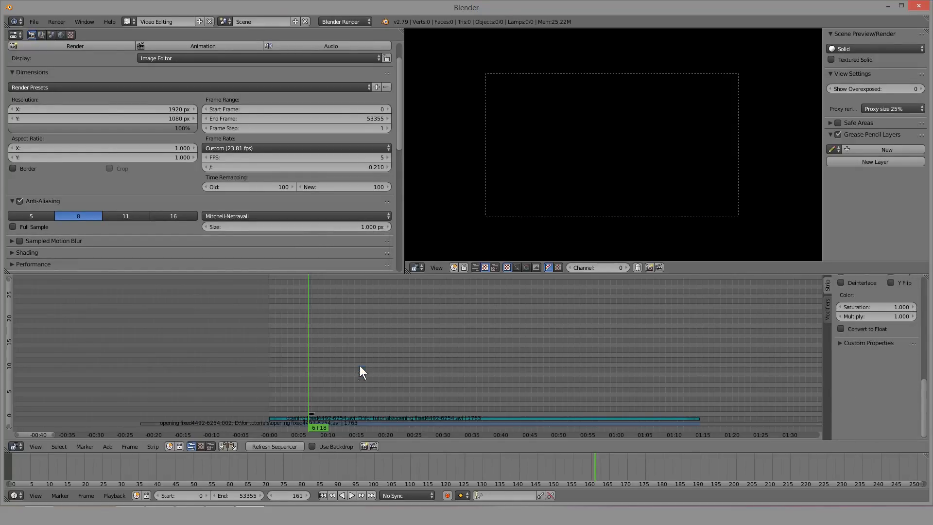
key("g")
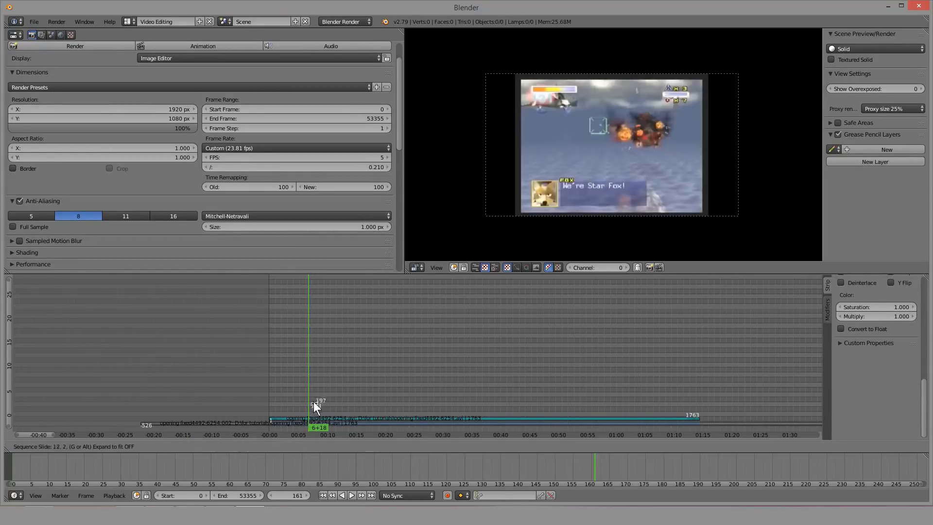
left_click(315, 397)
Step: Scrub to 7+22 over the new color strip and extend its end to frame 399
scroll(317, 397, "up", 16)
scroll(394, 390, "up", 10)
middle_click_drag(198, 395, 305, 395)
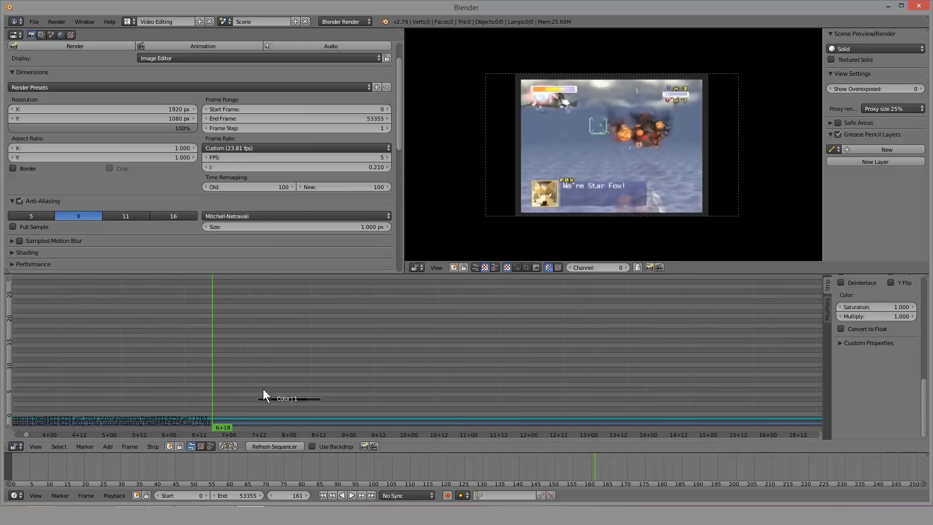
left_click_drag(263, 389, 283, 388)
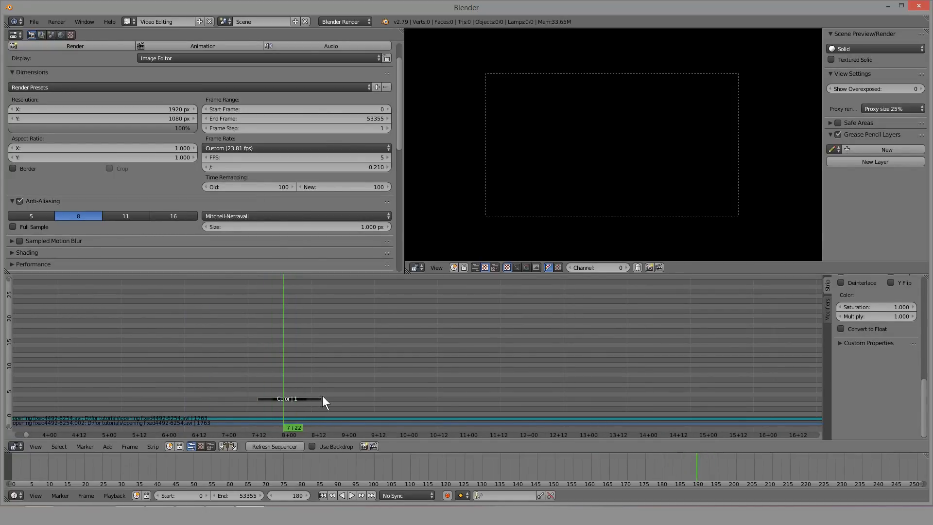
key("g")
scroll(451, 362, "down", 20)
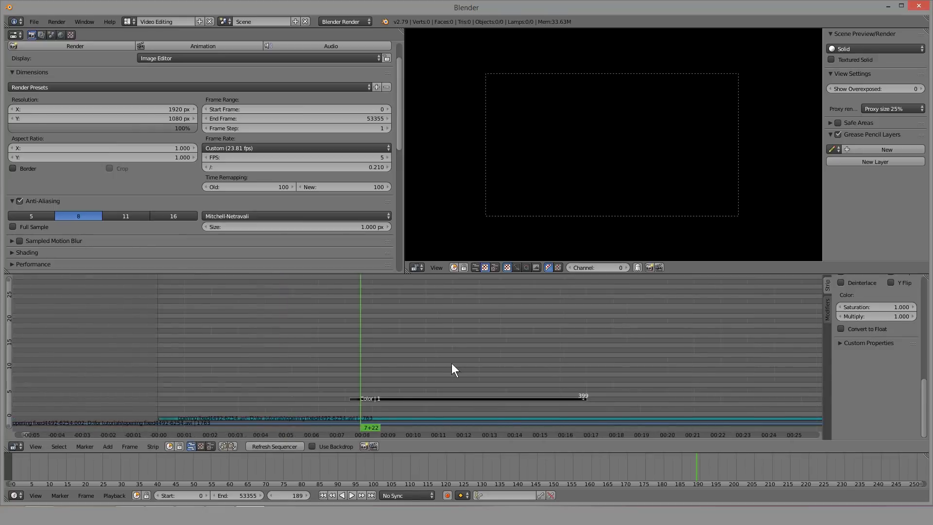
left_click(827, 283)
Step: Change the color strip's color from black to bright orange
scroll(884, 362, "down", 7)
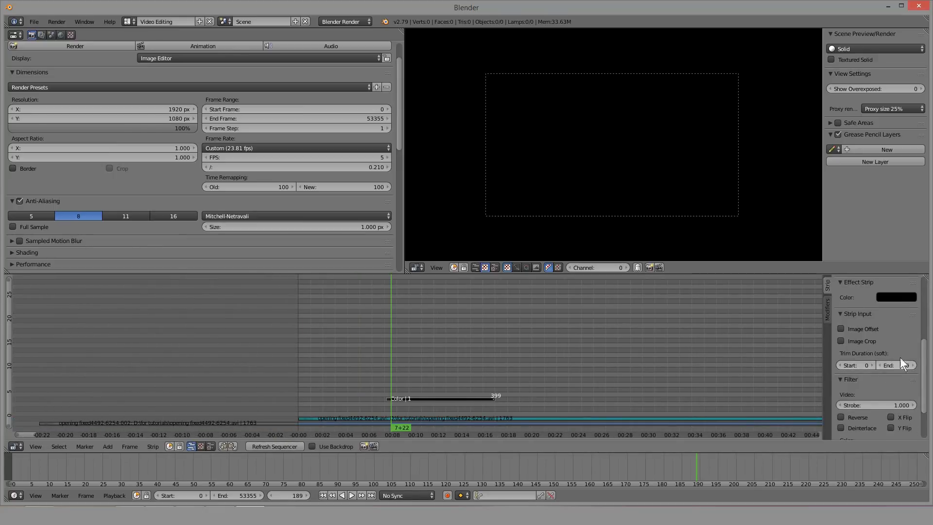
left_click(899, 298)
left_click_drag(908, 234, 908, 165)
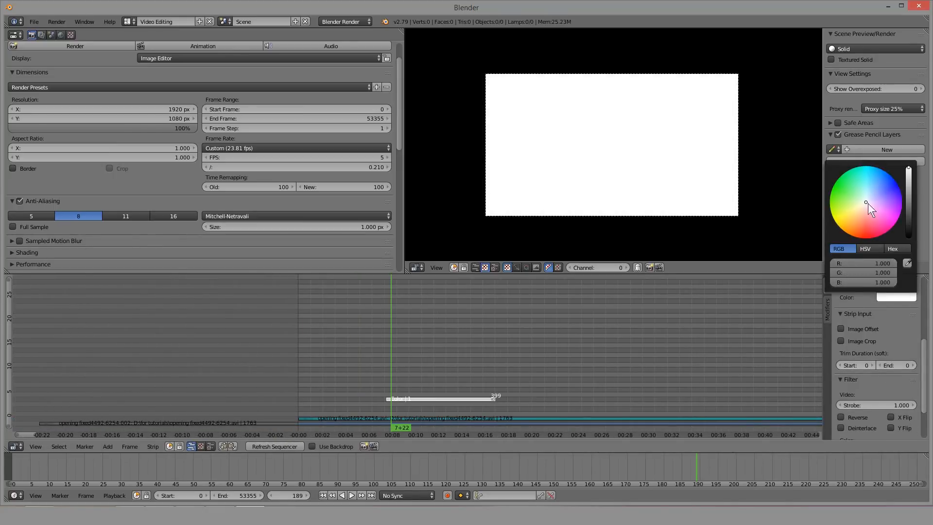
left_click_drag(867, 203, 849, 237)
Step: Duplicate the orange strip further along the same channel, starting at about 00:24, and make the copy purple
middle_click_drag(529, 330, 372, 334)
key("shift+d")
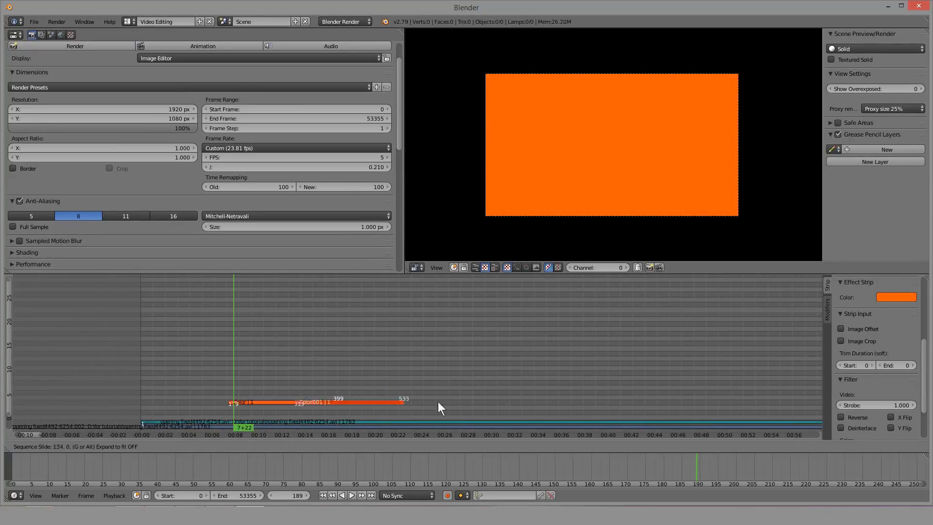
left_click(479, 399)
left_click(900, 298)
left_click(895, 219)
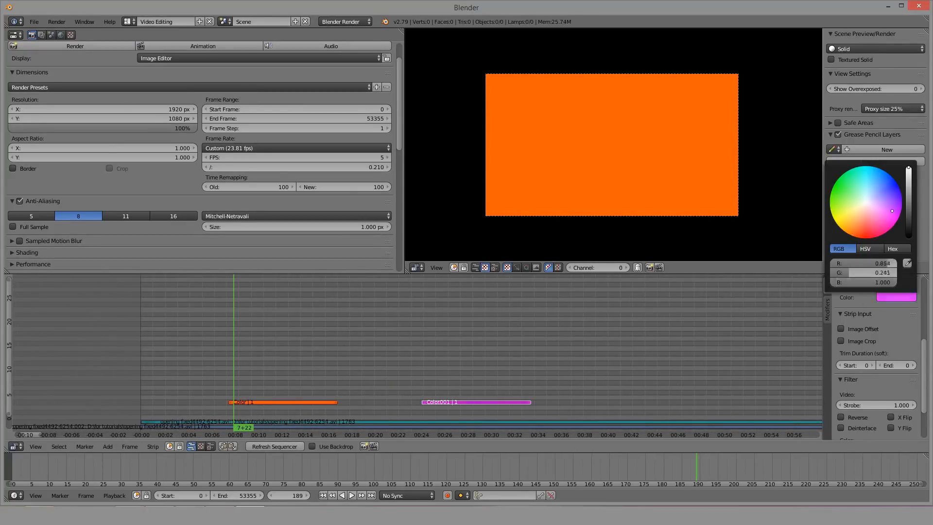
Step: Duplicate the purple strip one channel higher, starting at about 00:37, and make the copy green
key("shift+d")
left_click(626, 402)
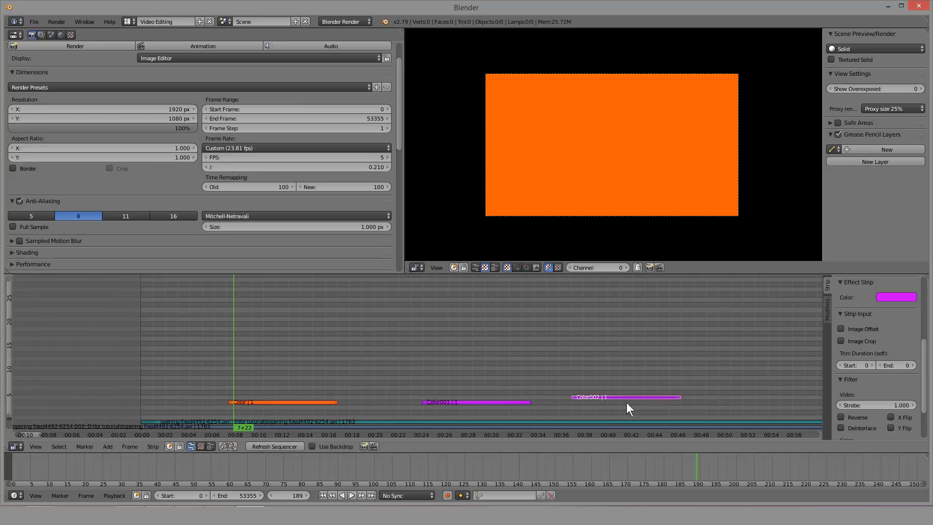
left_click(898, 297)
left_click_drag(870, 209, 834, 184)
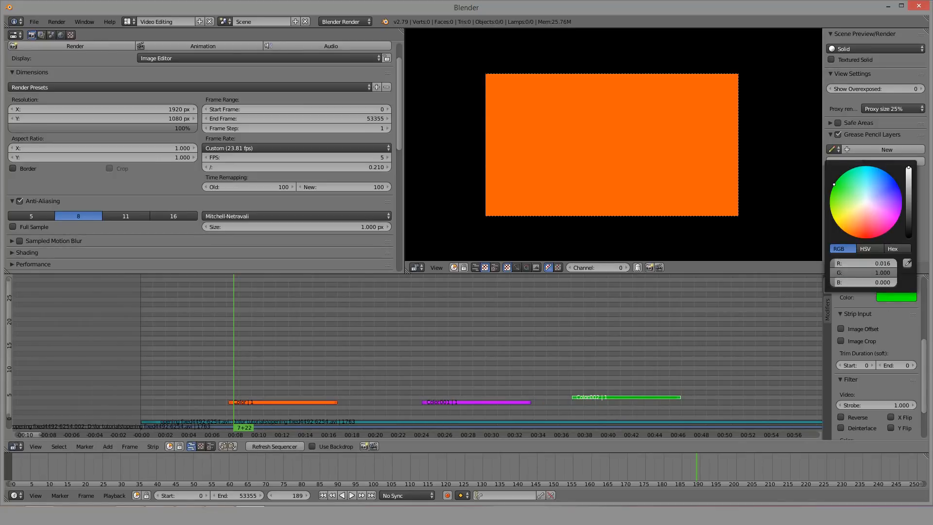
Step: Select the lowest movie strip, examine the layout along the whole timeline, and place the playhead at about 17:55+18 before the imported strips
right_click(360, 426)
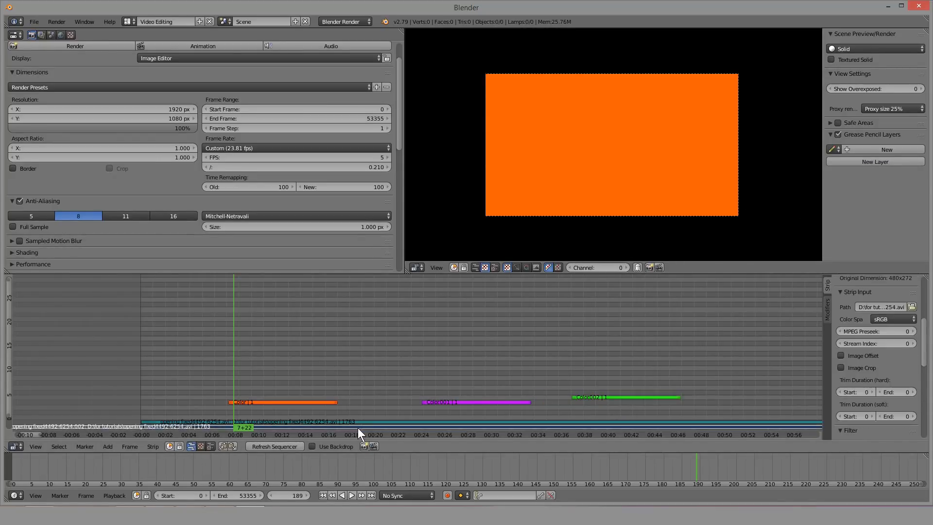
scroll(337, 359, "down", 9)
middle_click_drag(336, 356, 241, 352)
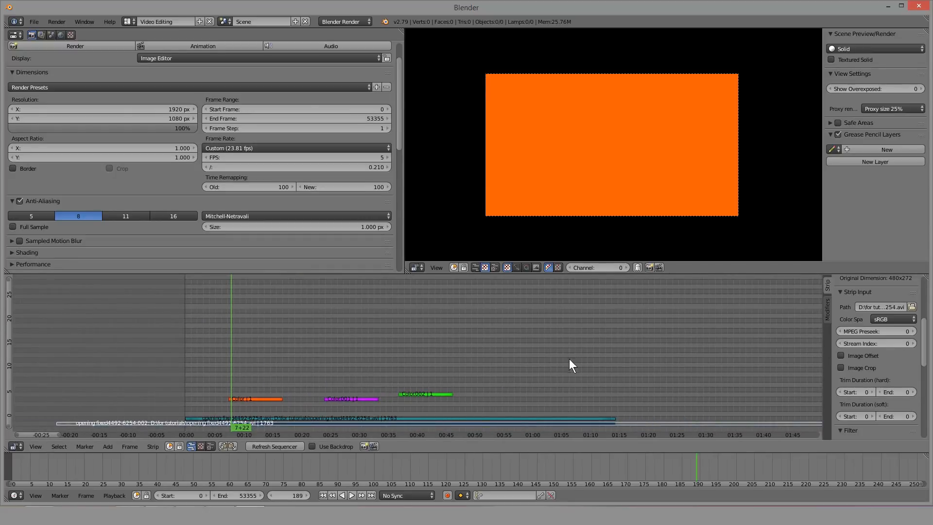
scroll(424, 345, "down", 4)
middle_click_drag(656, 386, 346, 358)
key("alt+a")
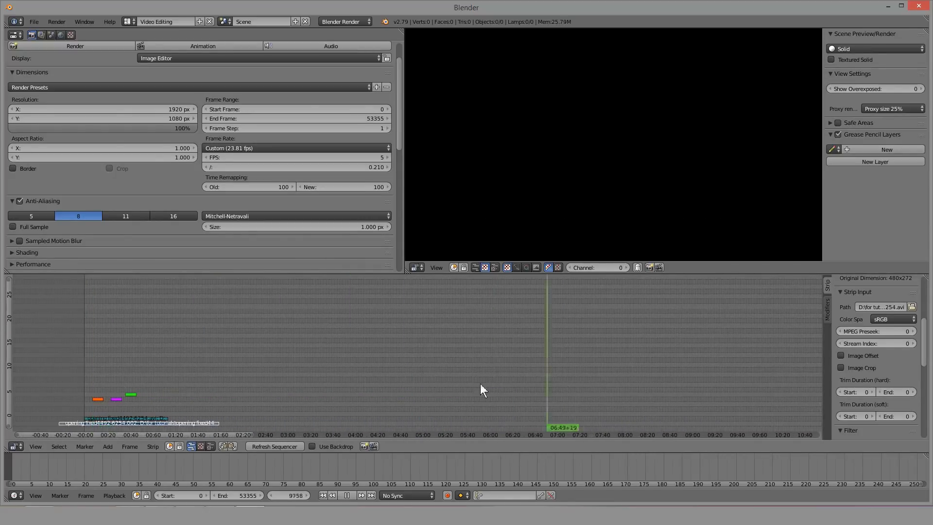
left_click_drag(480, 384, 564, 397)
scroll(564, 396, "down", 1)
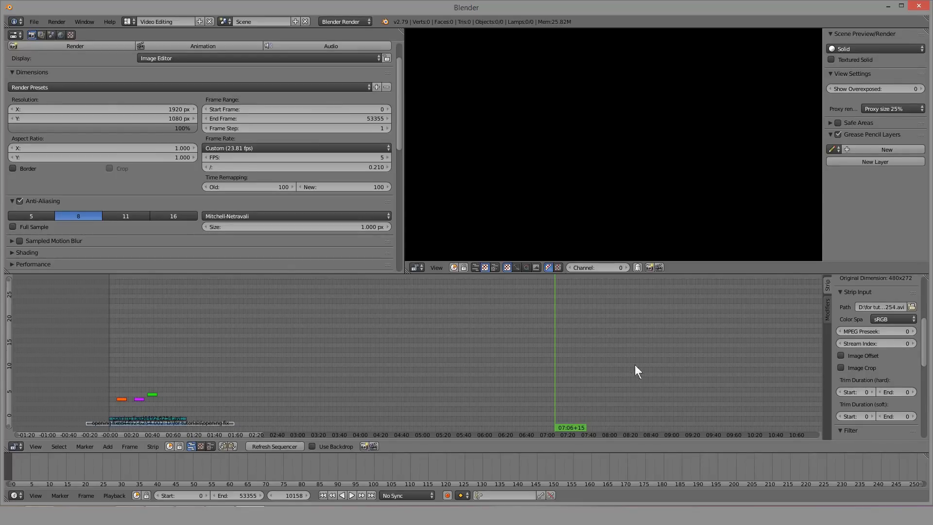
scroll(514, 403, "down", 4)
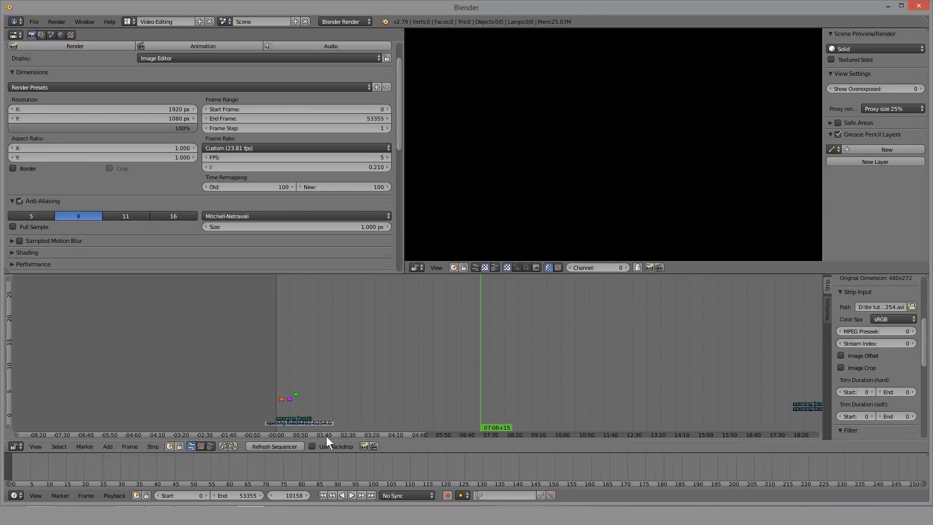
middle_click_drag(407, 358, 140, 359)
left_click_drag(509, 363, 523, 365)
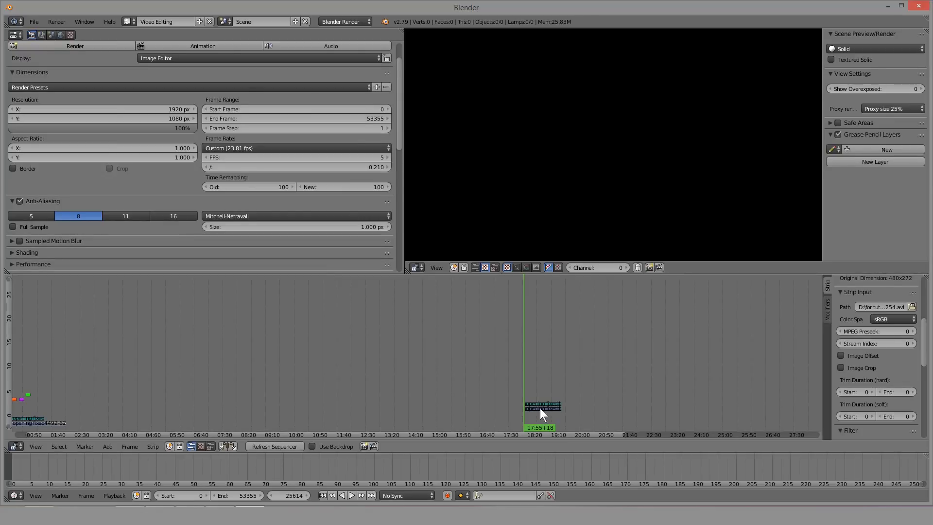
Step: Return to the color strips at the timeline's beginning and scrub across the start of the orange strip to about 9+14
scroll(532, 394, "left", 4, "ctrl")
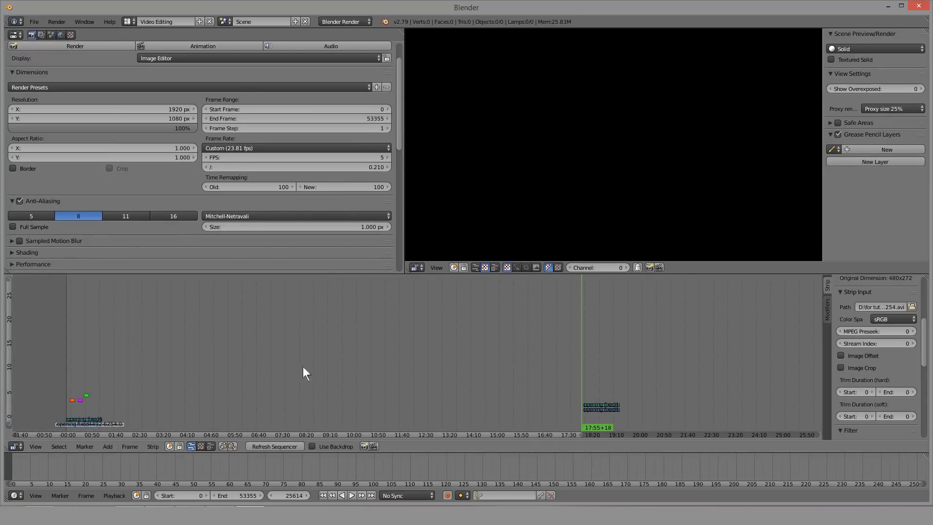
middle_click_drag(205, 380, 352, 378)
scroll(261, 388, "up", 4)
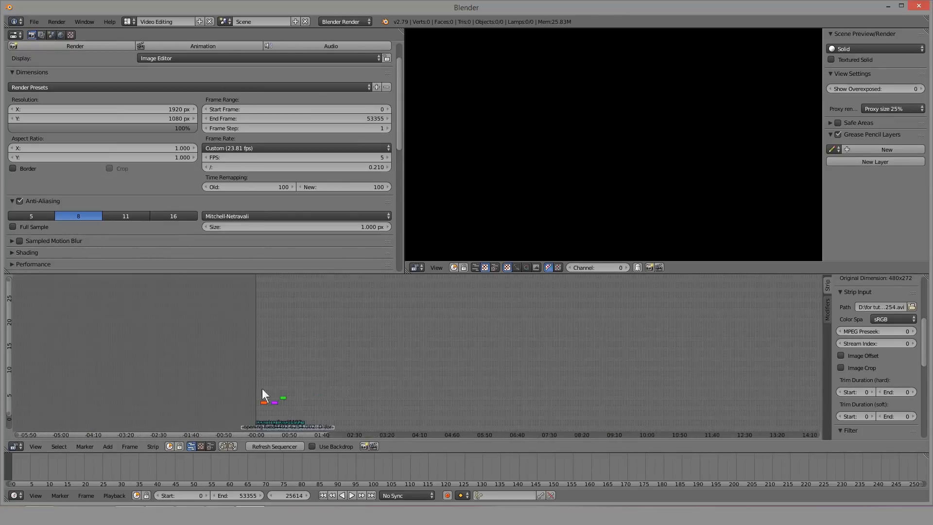
middle_click_drag(261, 388, 350, 376)
scroll(310, 388, "up", 14)
middle_click_drag(258, 395, 419, 386)
scroll(420, 387, "up", 8)
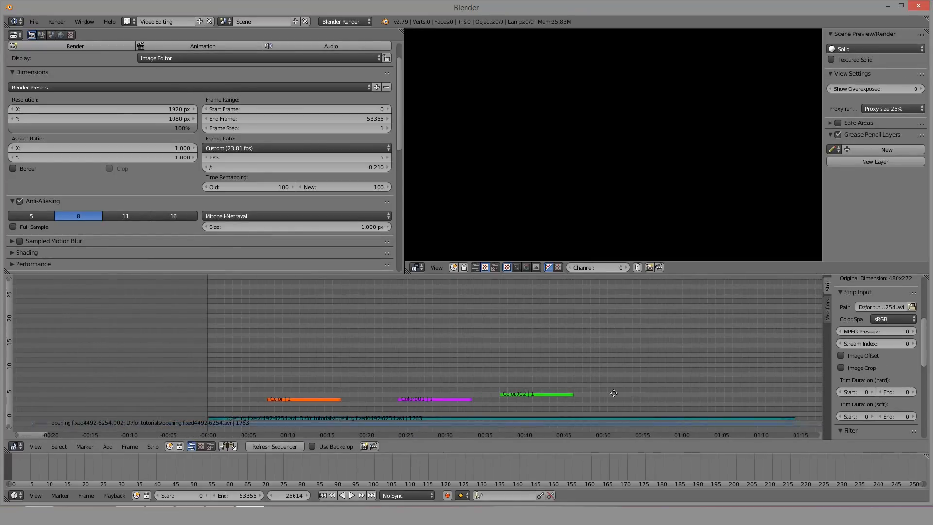
middle_click_drag(638, 328, 554, 338)
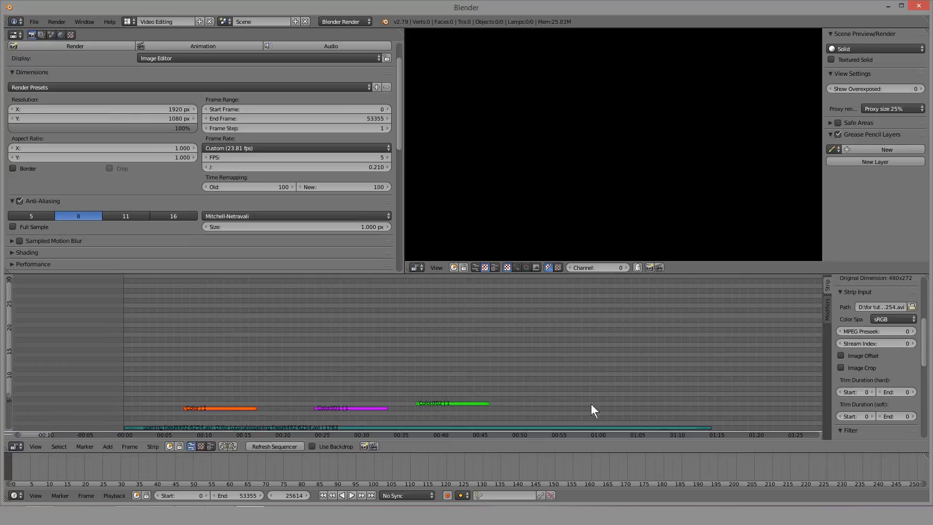
middle_click_drag(299, 391, 420, 382)
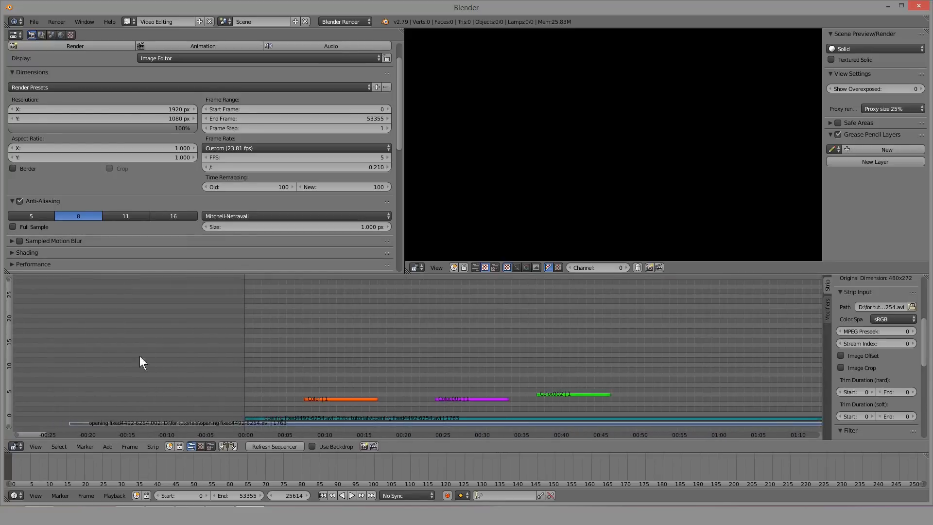
scroll(416, 353, "up", 6)
middle_click_drag(259, 378, 392, 369)
scroll(404, 371, "up", 8)
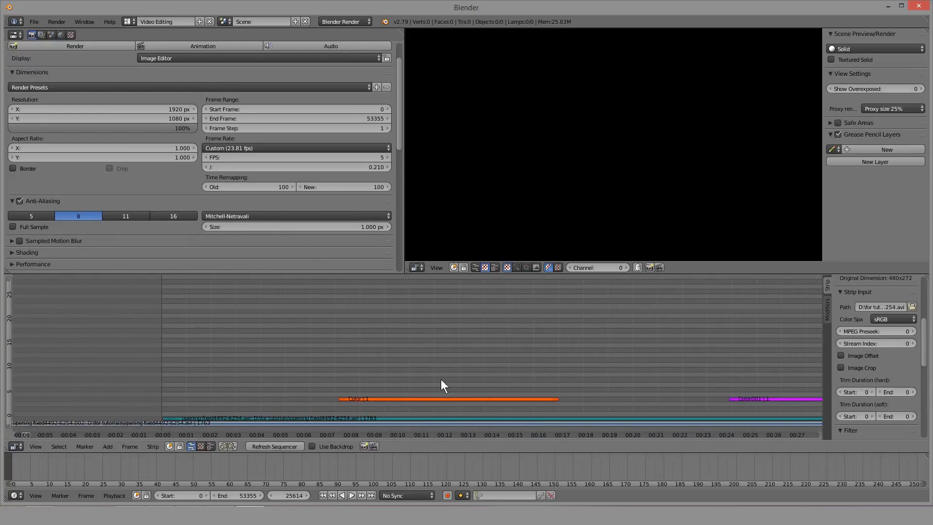
left_click(439, 379)
left_click(326, 364)
left_click_drag(327, 364, 392, 364)
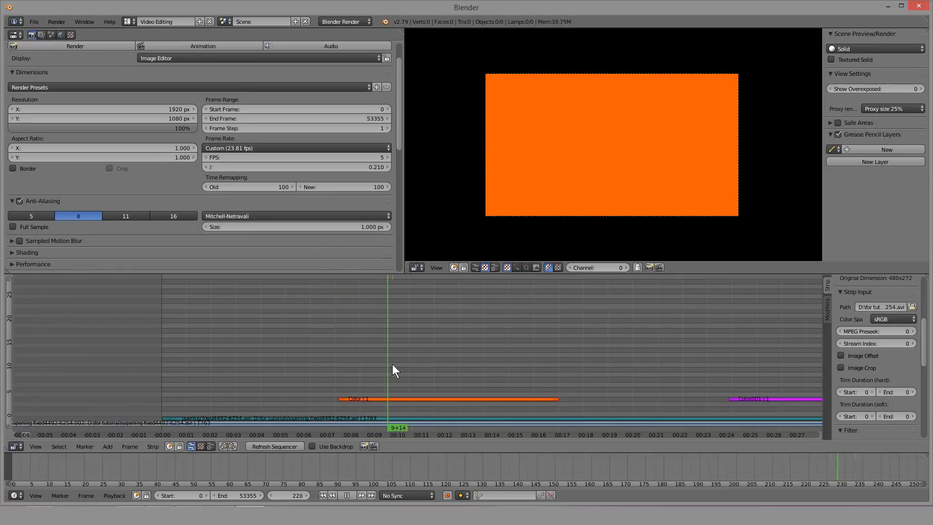
Step: Select the orange color strip, check its blend mode options, and move it down to channel 4, starting at frame 98
right_click(381, 399)
scroll(854, 332, "up", 5)
left_click(892, 319)
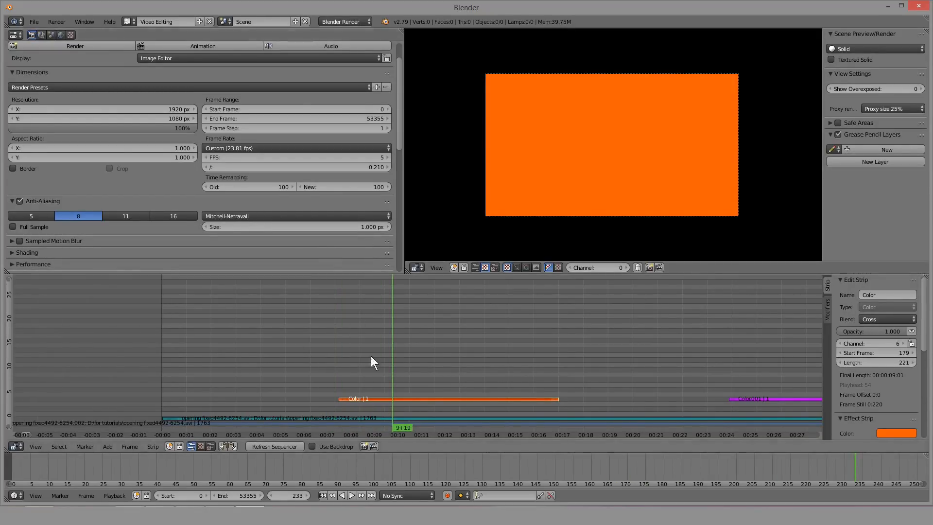
left_click(888, 319)
key("g")
left_click(331, 410)
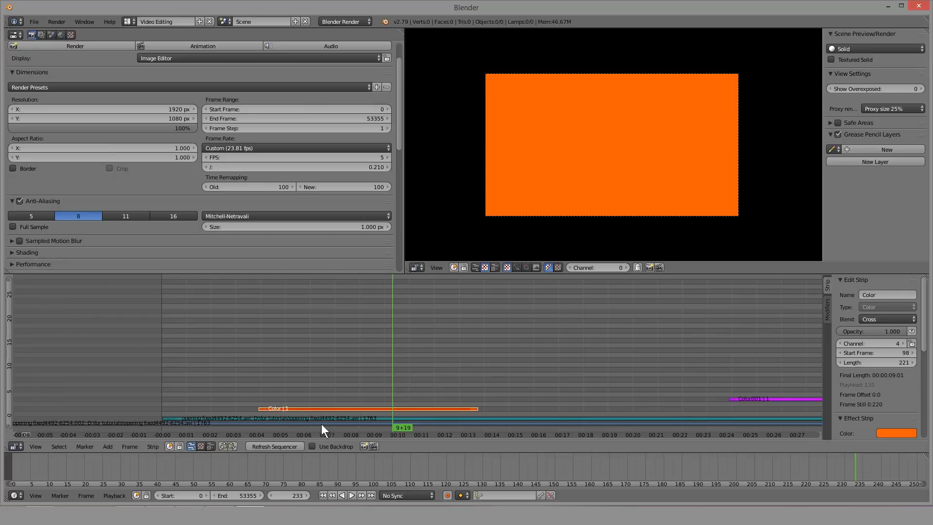
Step: Select the movie strip in channel 1 and view its available blend modes
right_click(321, 424)
key("g")
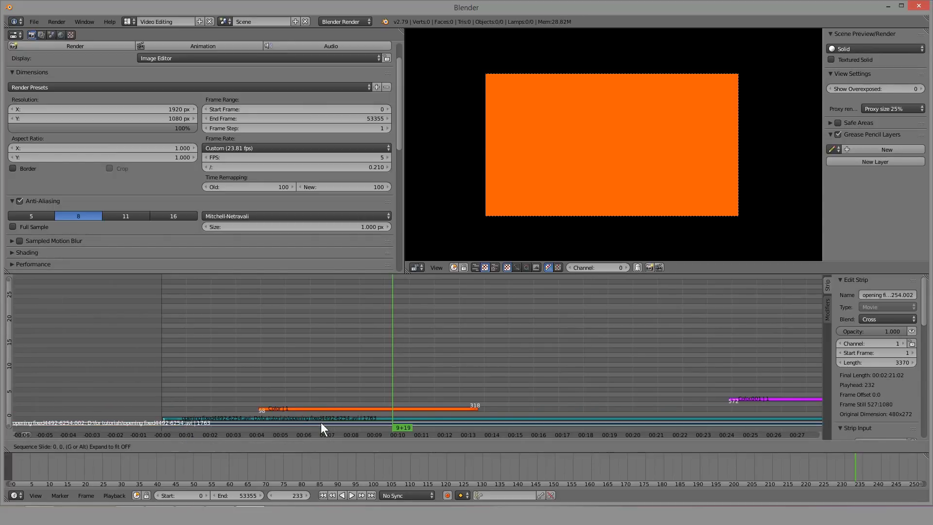
left_click(321, 421)
left_click(908, 318)
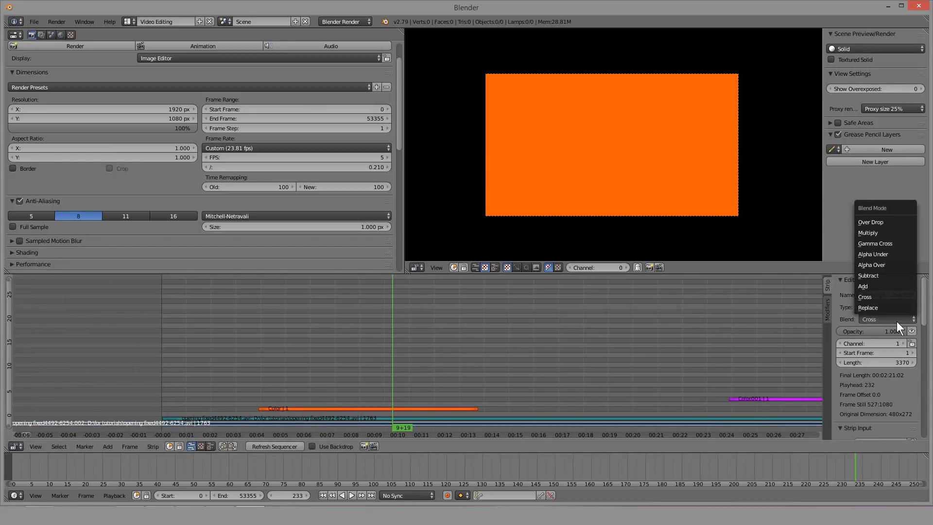
left_click(896, 322)
Step: Move the orange color strip to channel 3, starting at frame 138, and lower its opacity to 0.672
right_click(418, 409)
key("g")
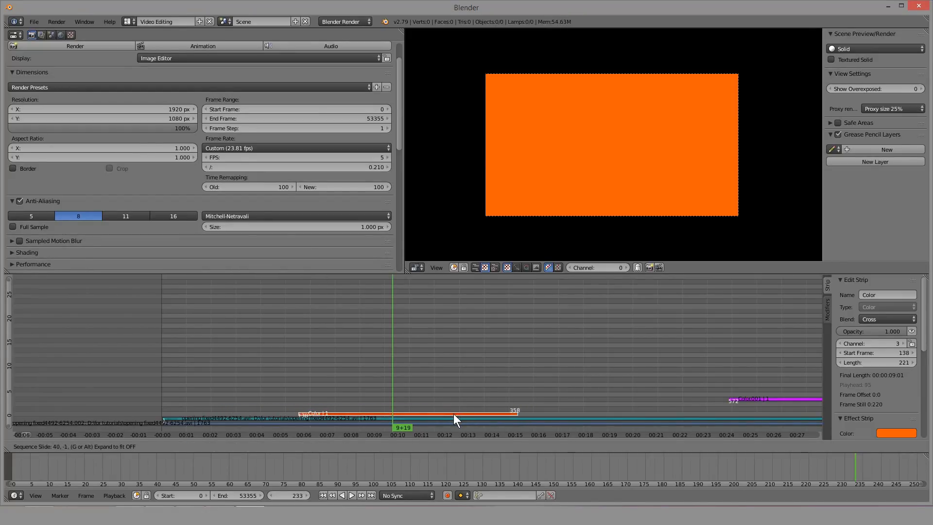
left_click(453, 413)
left_click(903, 319)
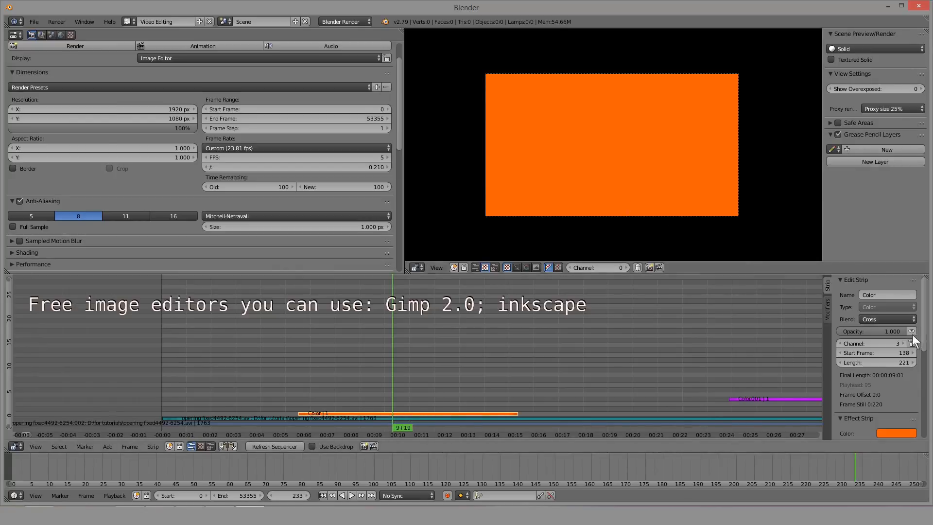
mouse_move(890, 330)
left_mouse_down()
mouse_move(850, 331)
mouse_move(891, 331)
left_mouse_up()
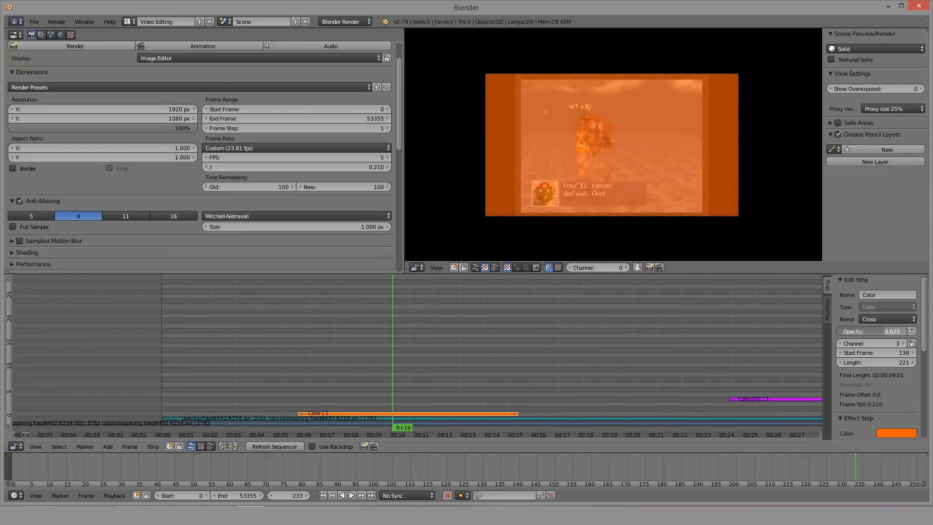
Step: Set the orange strip's blend mode to Replace, try opacity at 1.000, and lower it to 0.000
left_click(882, 318)
left_click(881, 308)
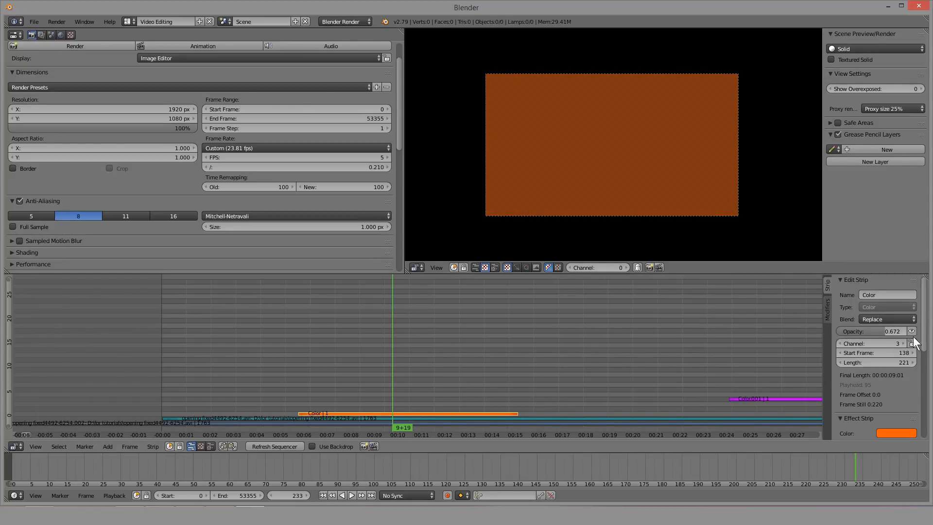
left_click_drag(874, 331, 887, 330)
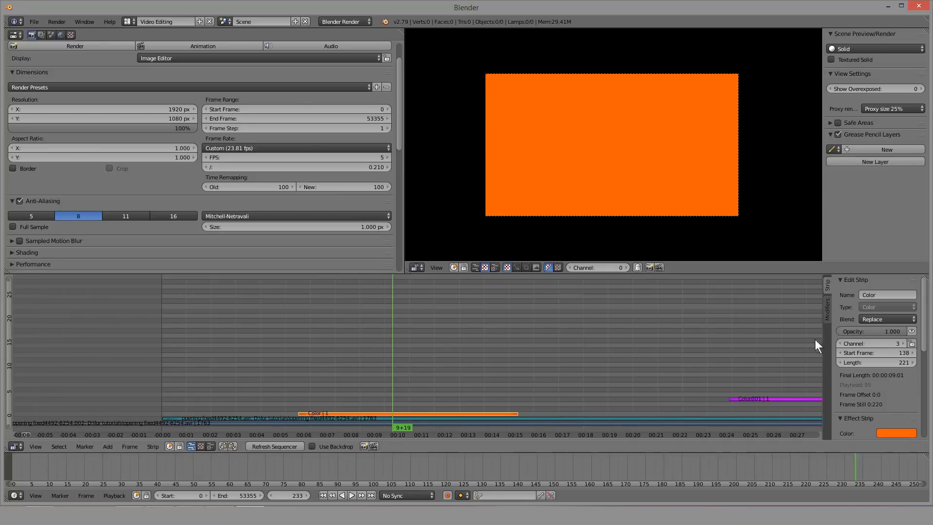
left_click_drag(870, 330, 816, 331)
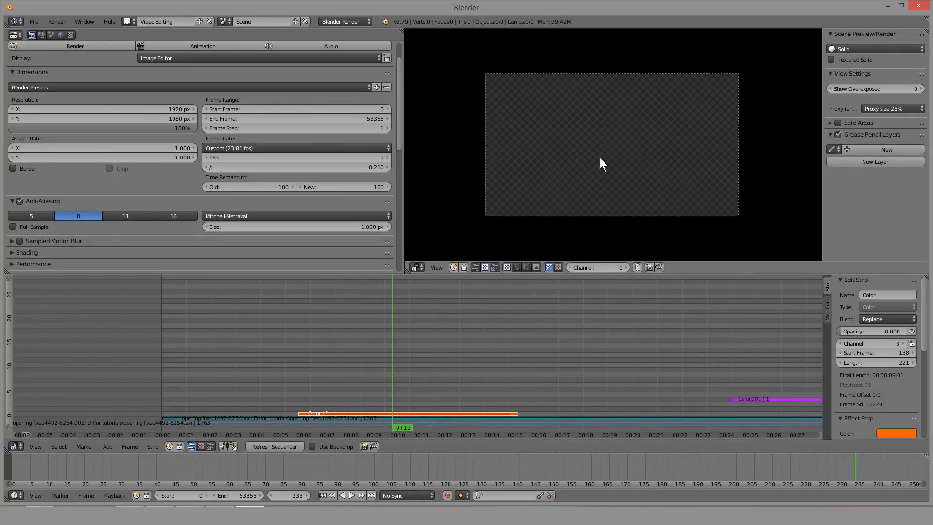
Step: Place the playhead at frame 251 over the orange color strip and raise the strip's opacity to 1.000
scroll(599, 157, "down", 2)
scroll(538, 364, "down", 8)
left_click(681, 389)
key("alt+a")
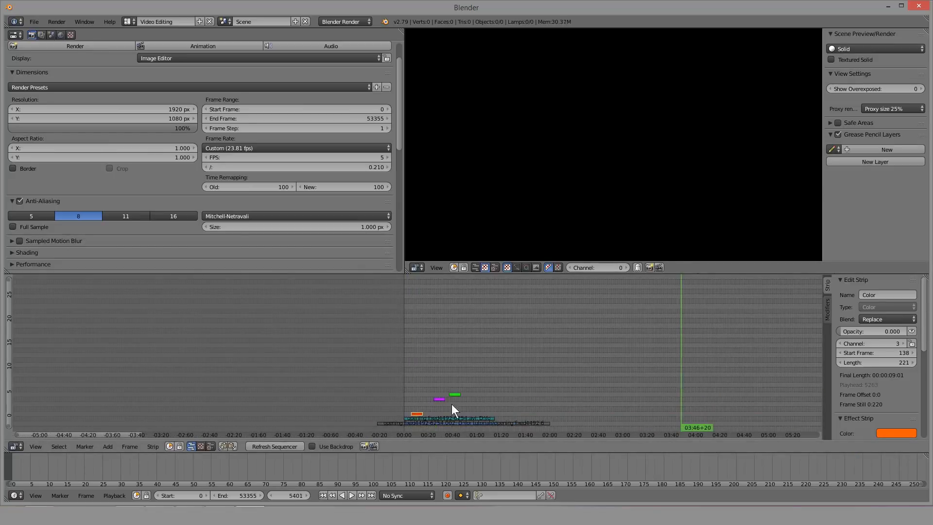
scroll(447, 405, "up", 5)
scroll(422, 369, "up", 4)
left_click(417, 369)
scroll(425, 371, "up", 3)
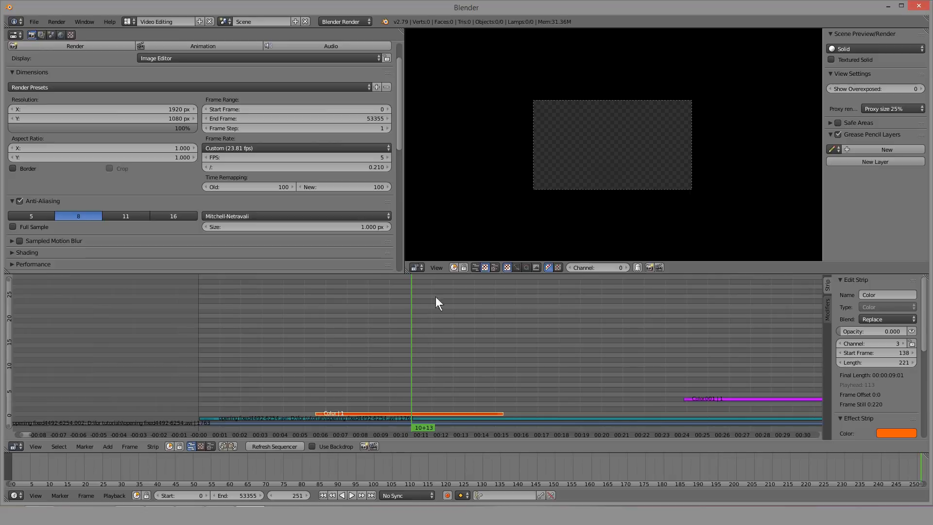
left_click_drag(864, 331, 898, 330)
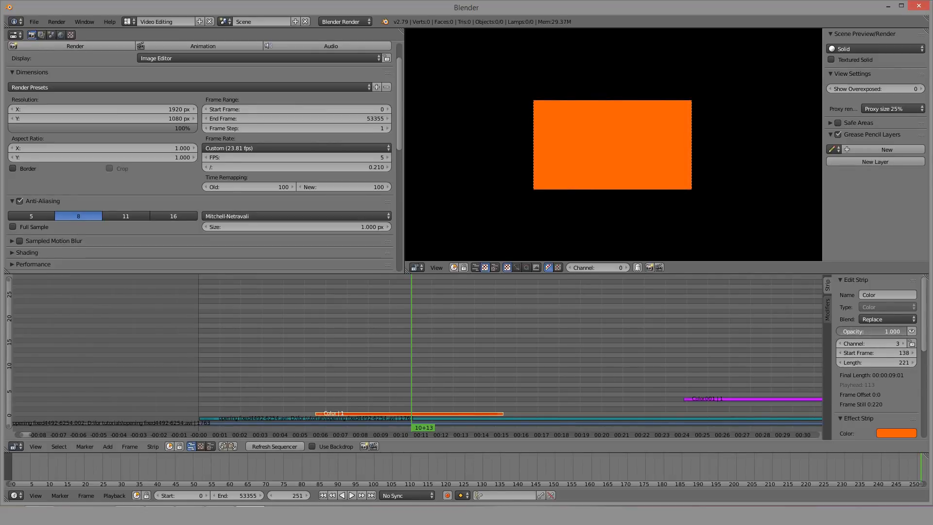
Step: Set the orange strip's blend mode to Add and try lower opacities, including 0.000, ending at 0.117
left_click(889, 319)
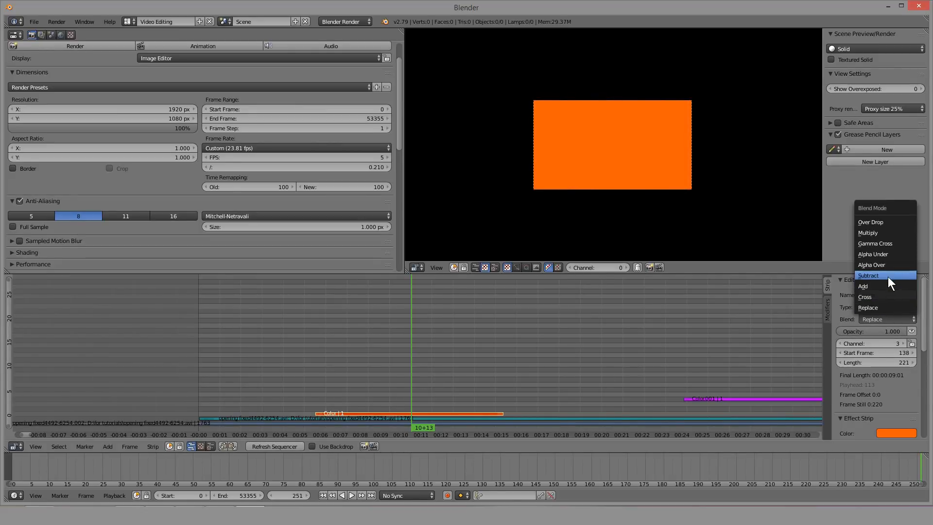
left_click(877, 288)
scroll(498, 368, "up", 3)
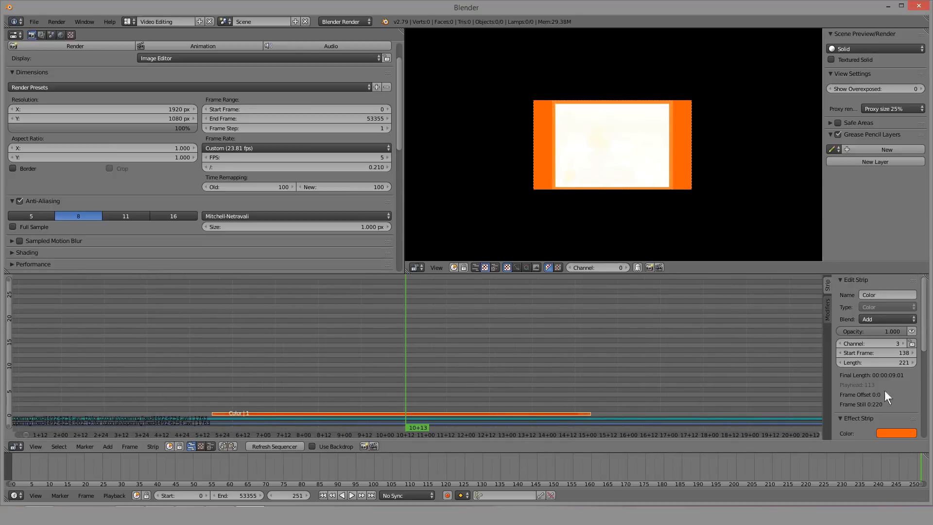
left_click_drag(891, 331, 843, 330)
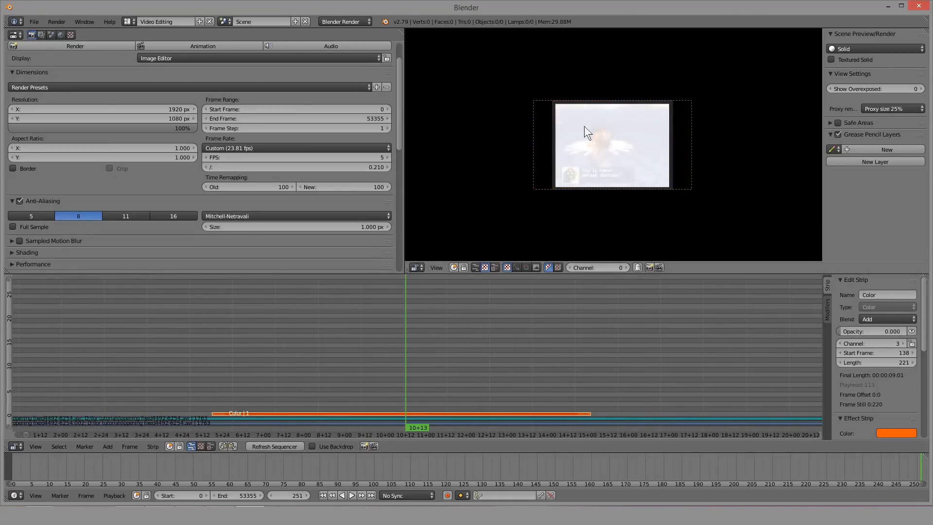
Step: Set the orange strip's blend mode to Subtract and lower its opacity to 0.000
left_click(866, 319)
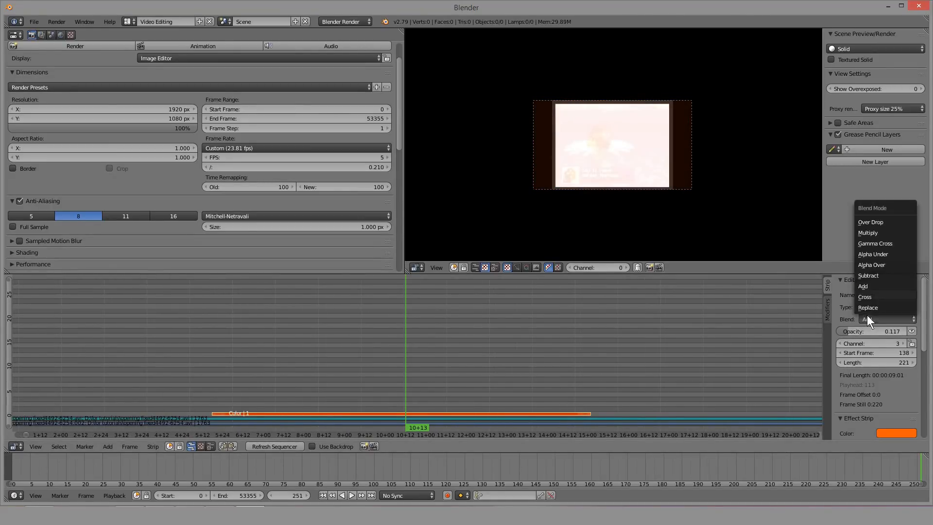
left_click(873, 276)
scroll(616, 188, "up", 4)
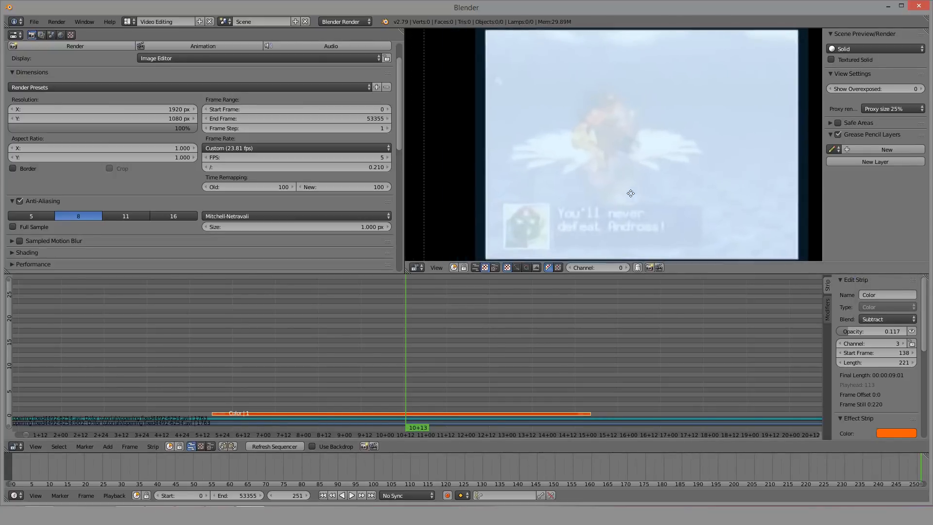
left_click_drag(870, 331, 845, 331)
Step: Set the orange strip's blend mode to Over Drop and raise its opacity to 1.000
left_click(865, 320)
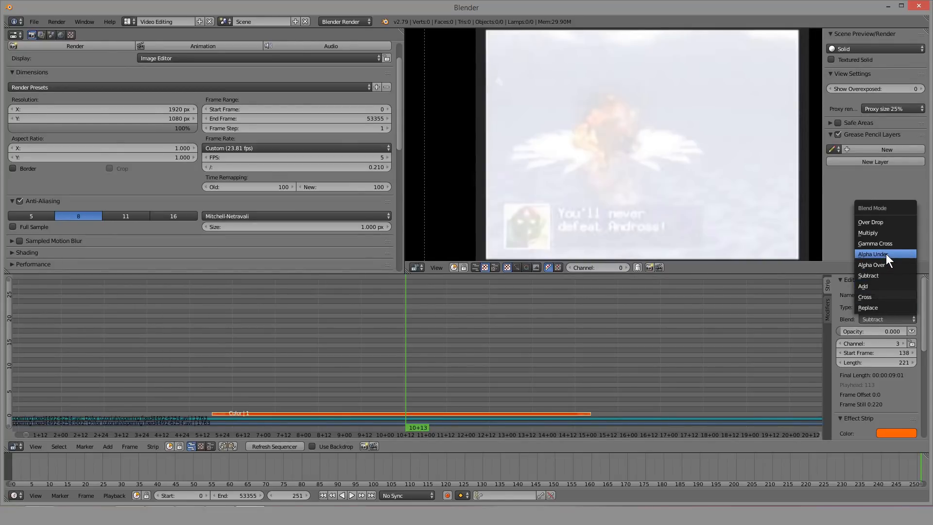
left_click(876, 220)
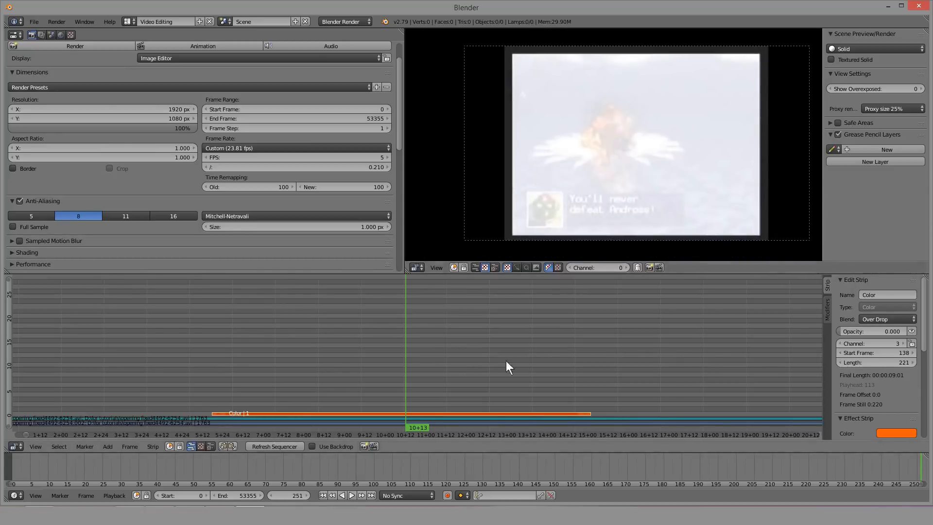
left_click(884, 319)
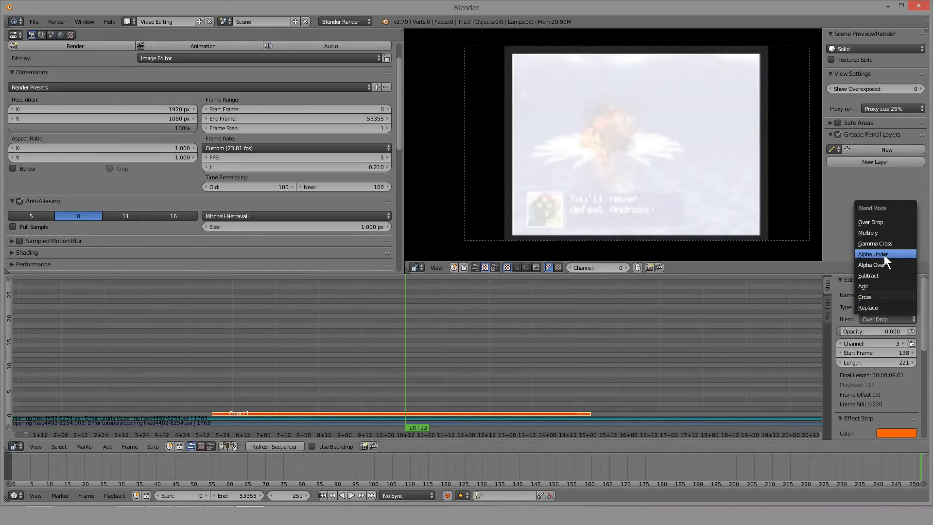
right_click(430, 417)
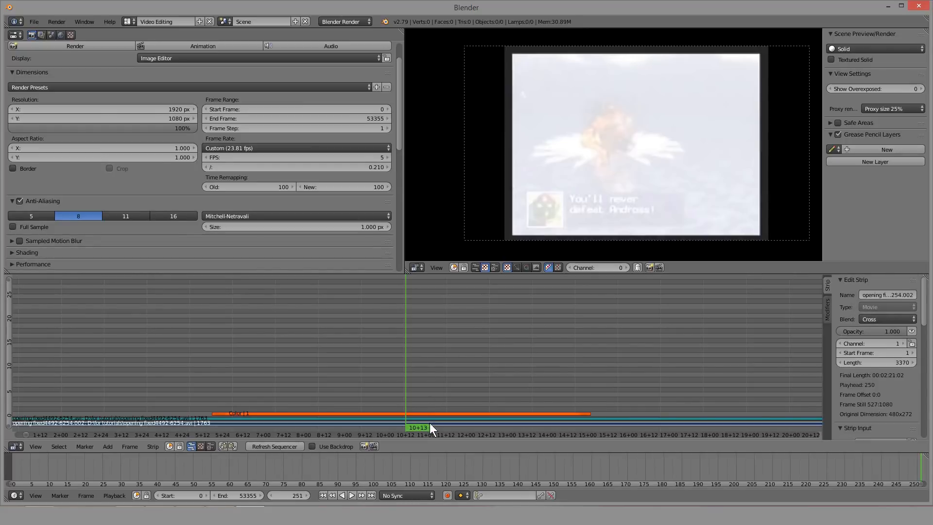
right_click(470, 414)
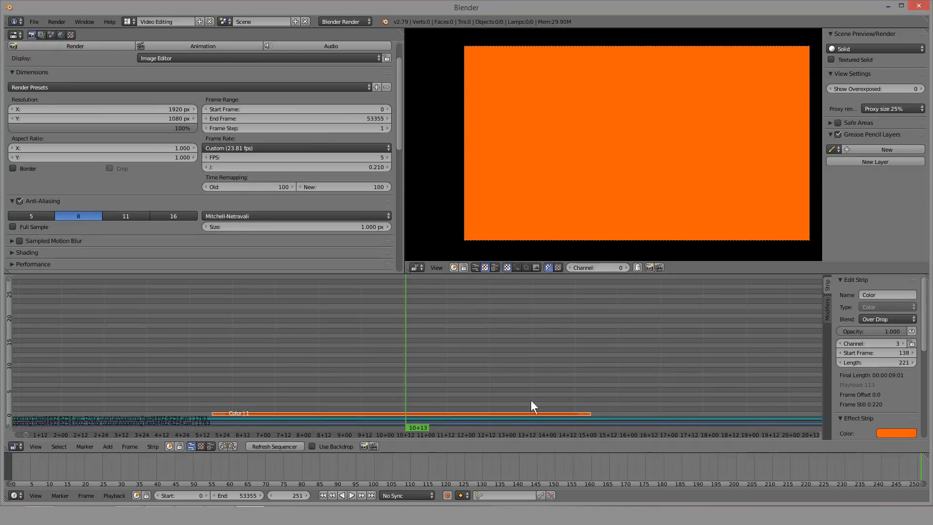
Step: Set the blend mode of the movie strip in channel 1 to Alpha Over
right_click(451, 422)
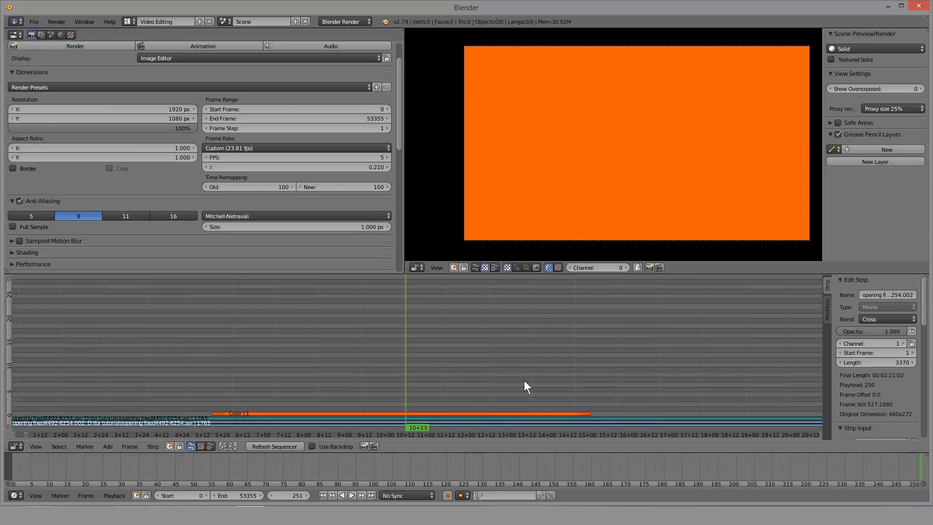
middle_click_drag(404, 369, 421, 355)
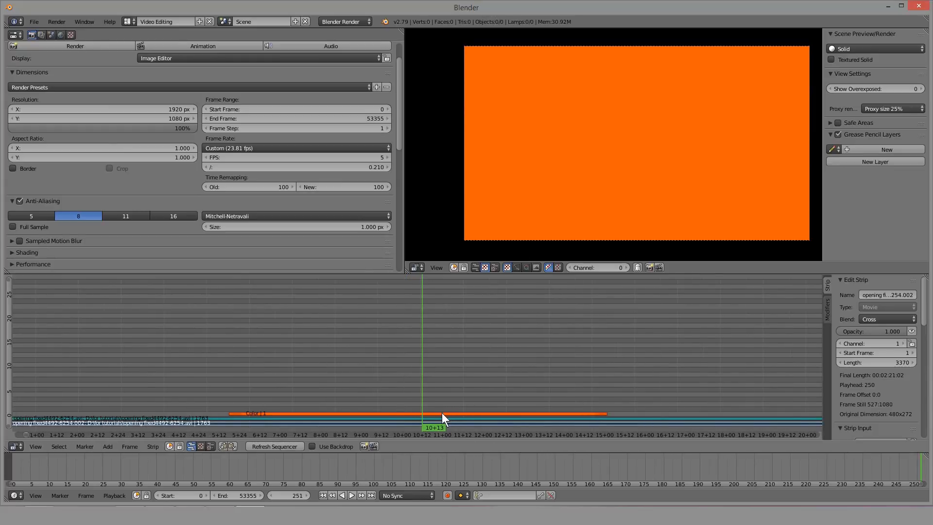
left_click(880, 317)
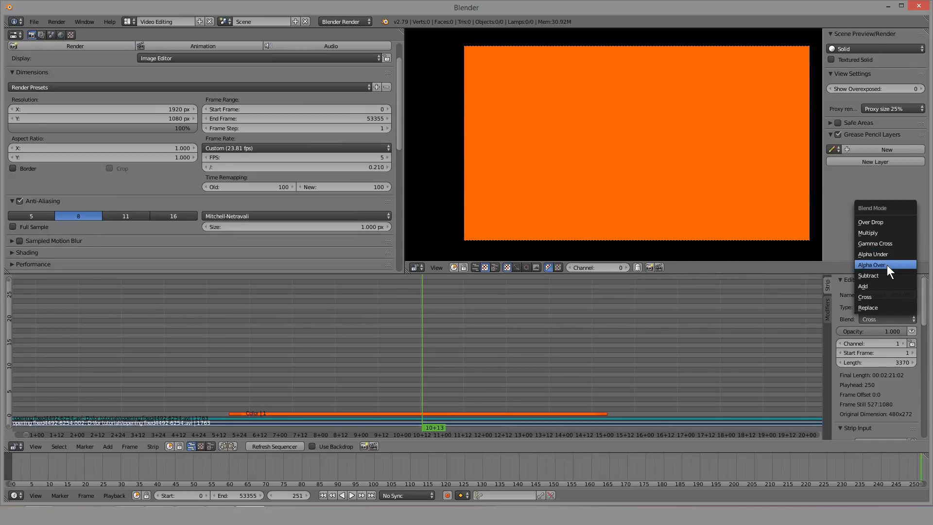
left_click(886, 264)
Step: Set the orange color strip's blend mode to Cross and briefly play the preview
right_click(434, 413)
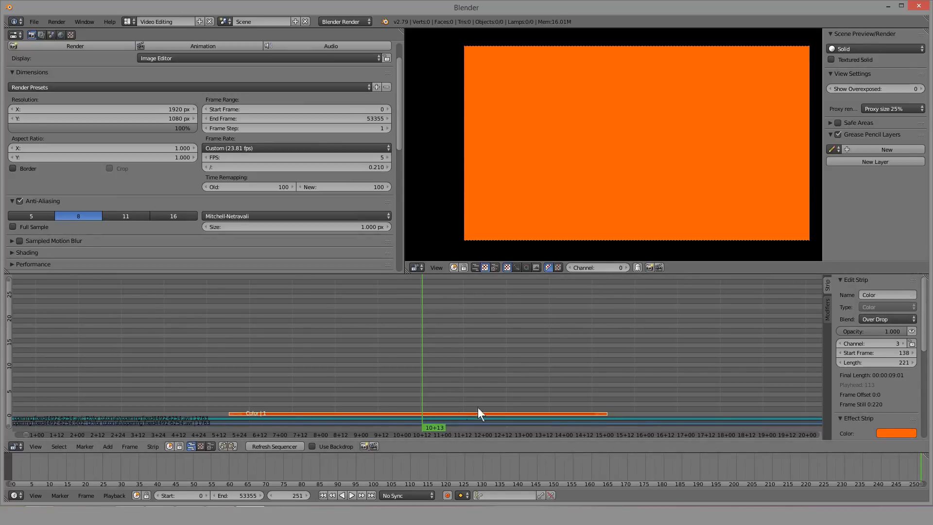
left_click(886, 319)
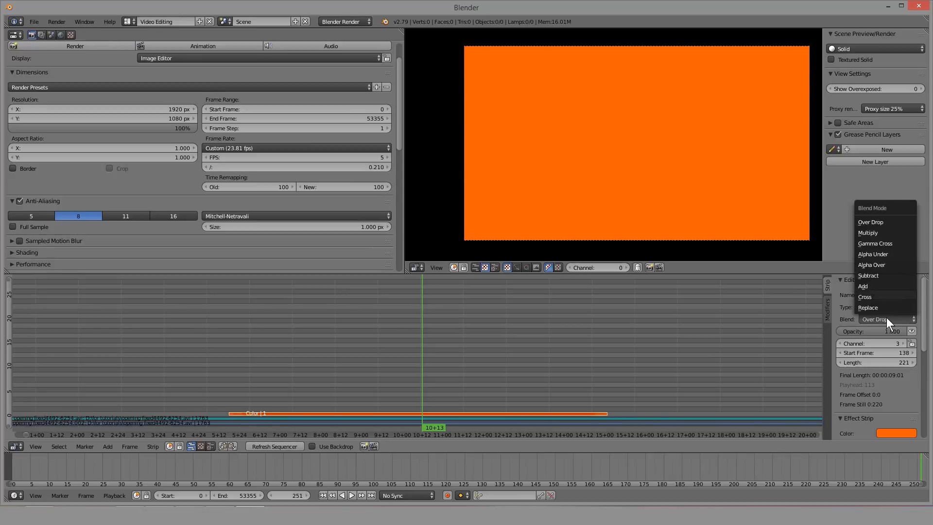
left_click(906, 319)
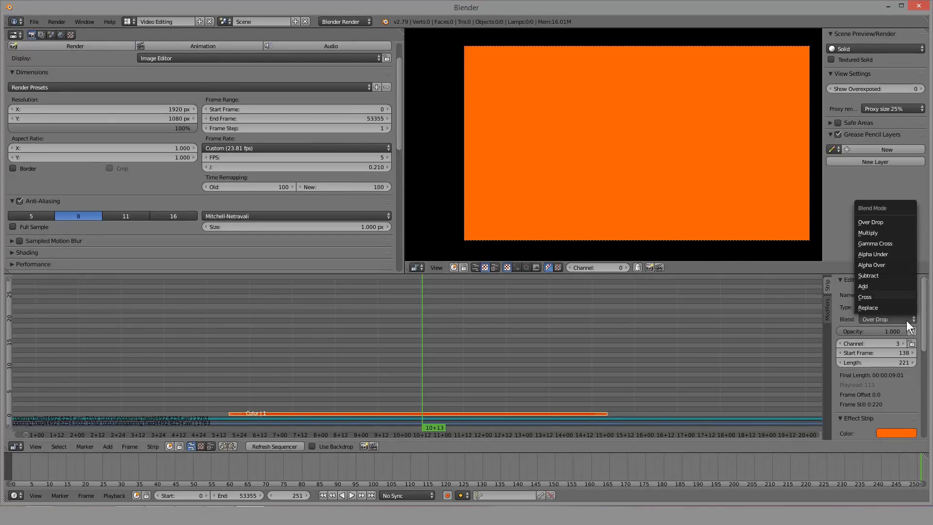
left_click(879, 297)
key("alt+a")
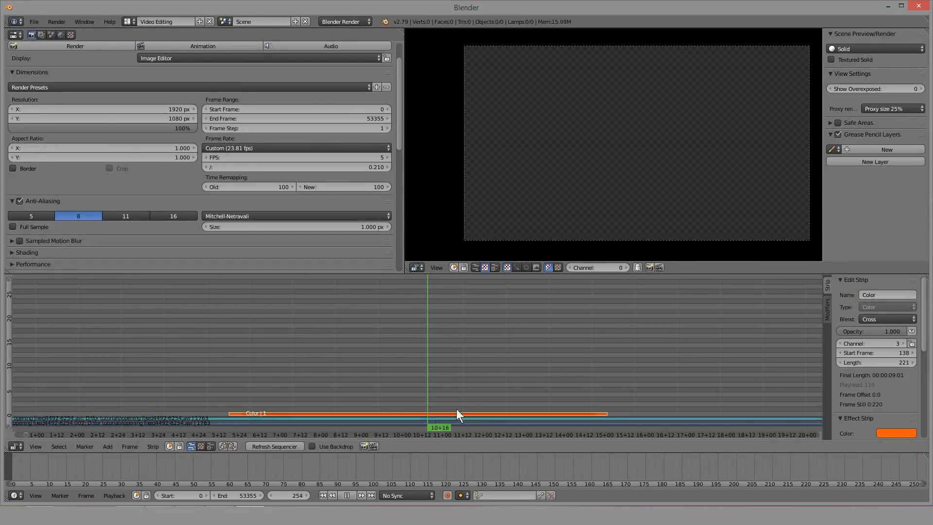
key("Escape")
Step: Set the orange strip's blend mode to Alpha Under and compare it with the blend mode of the channel 1 movie strip
left_click(884, 317)
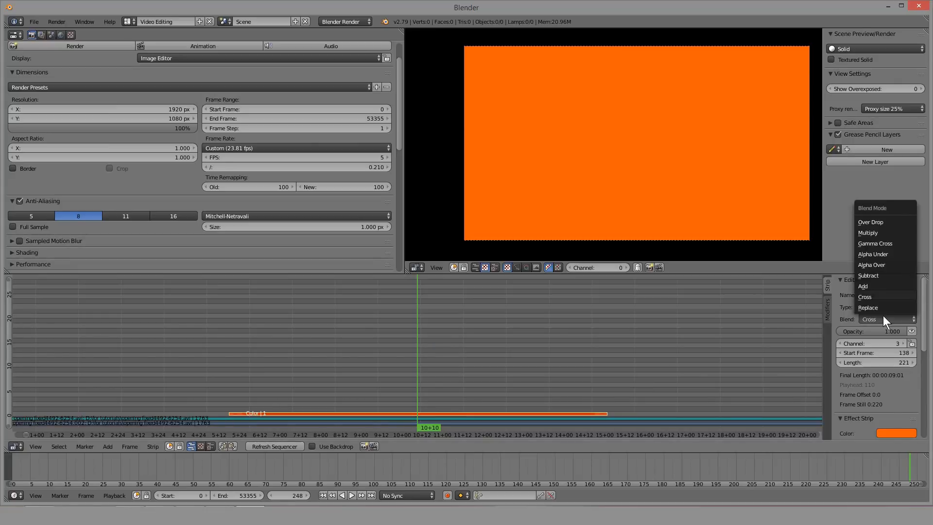
left_click(879, 254)
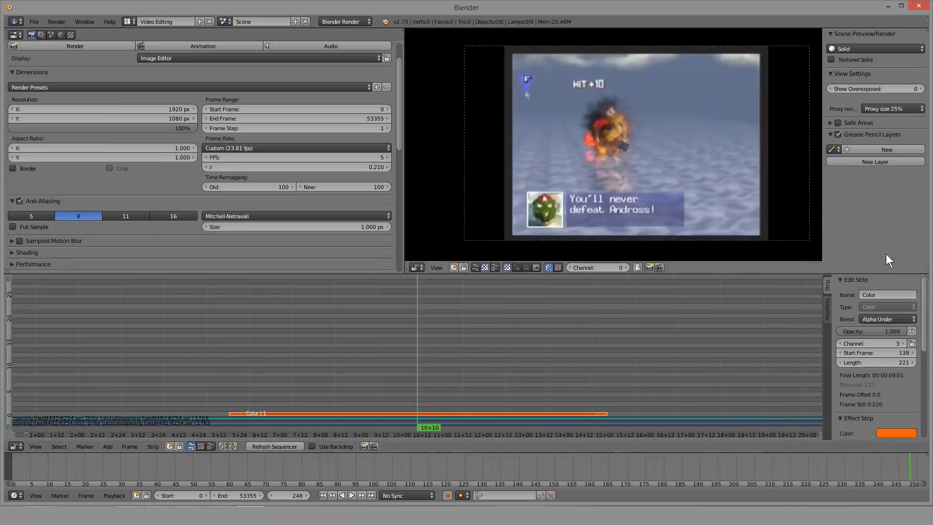
right_click(409, 412)
right_click(395, 423)
right_click(397, 418)
right_click(400, 415)
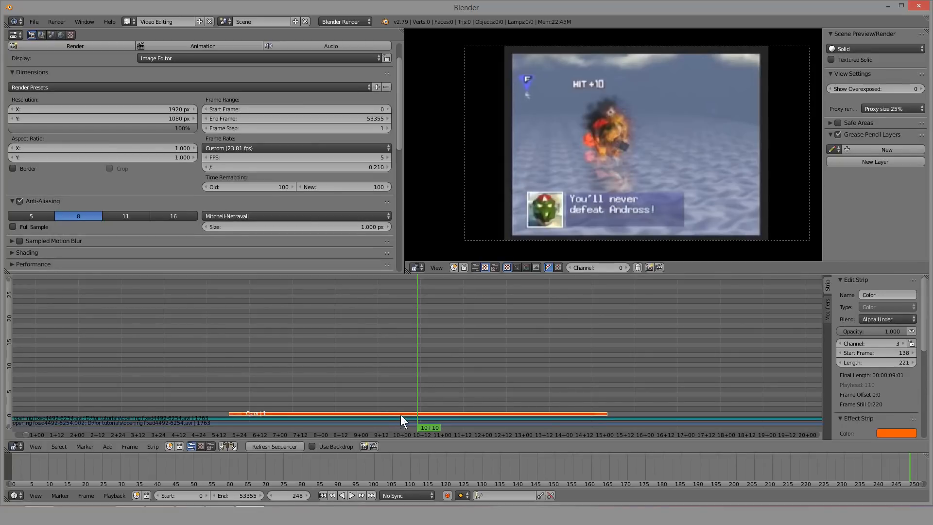
right_click(404, 423)
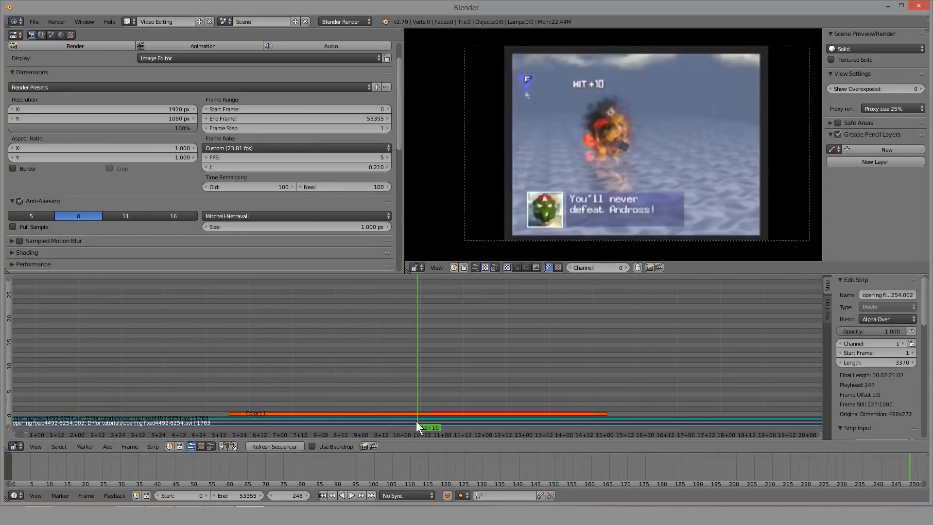
right_click(408, 414)
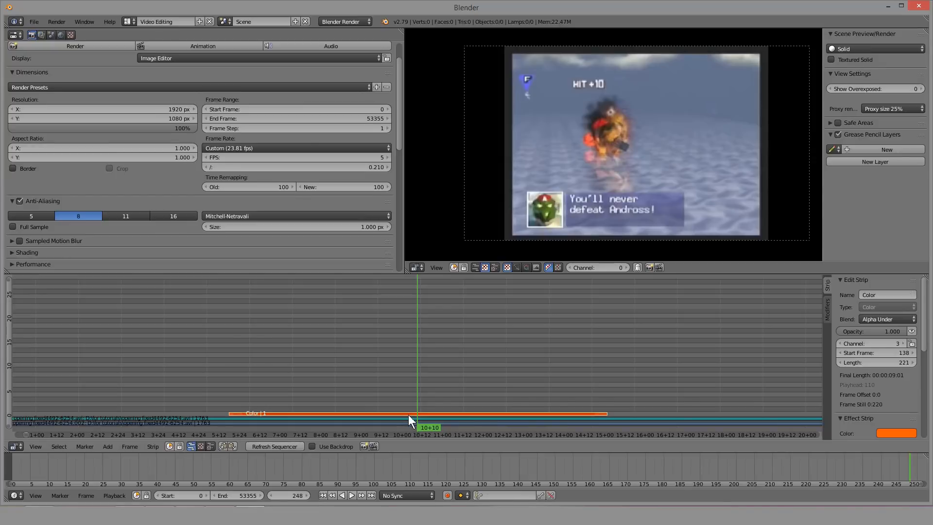
Step: Play the preview across the orange strip, reselect that strip, and scrub the playhead to frame 219
right_click(410, 423)
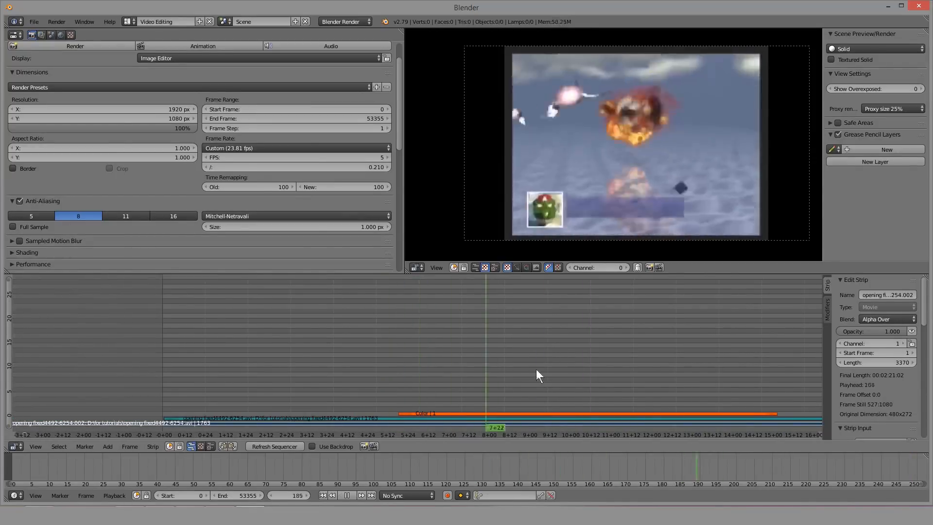
key("alt+a")
scroll(494, 346, "down", 9)
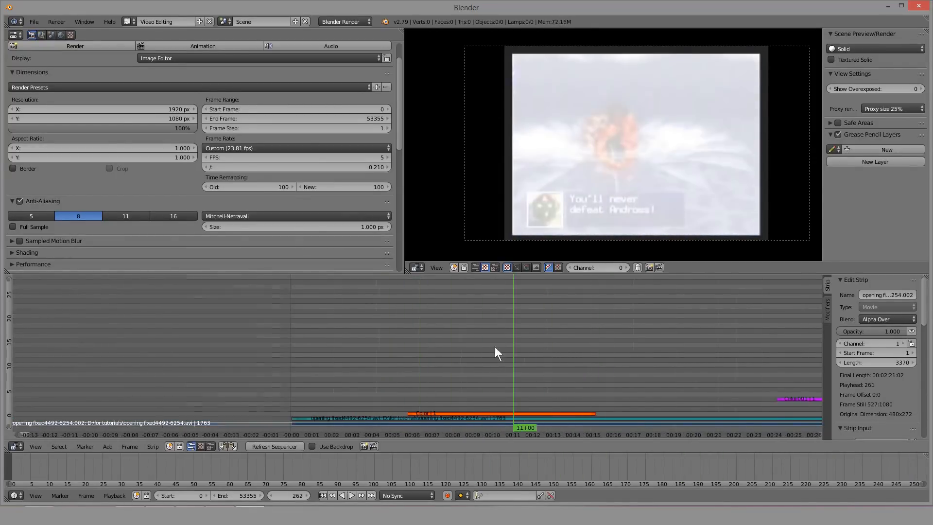
right_click(488, 412)
left_click(467, 393)
left_click(887, 320)
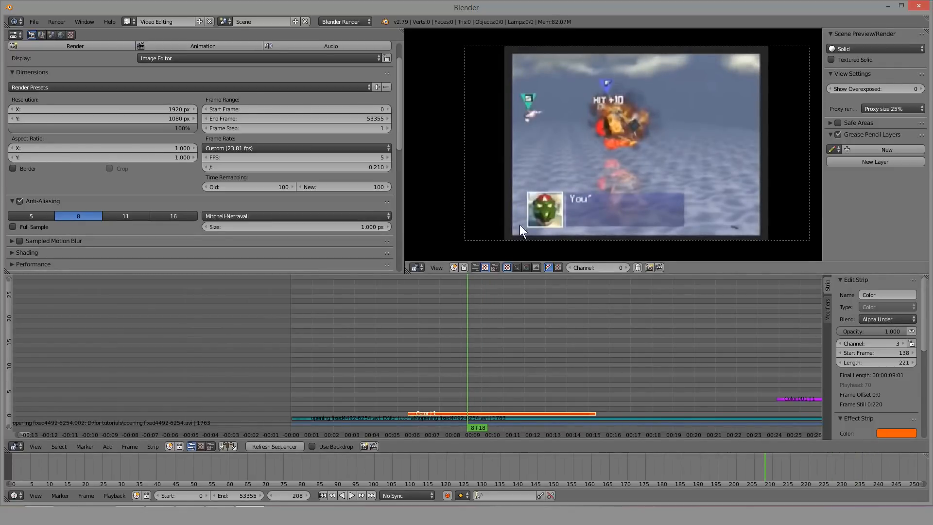
left_click_drag(524, 361, 452, 367)
left_click(477, 343)
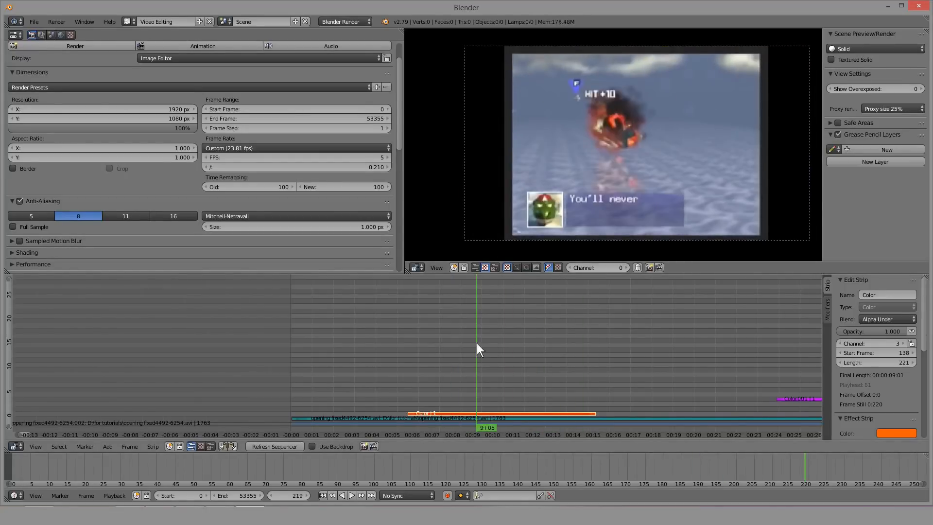
Step: Try the No proxy, full render preview size and return it to Proxy size 25%
left_click(881, 113)
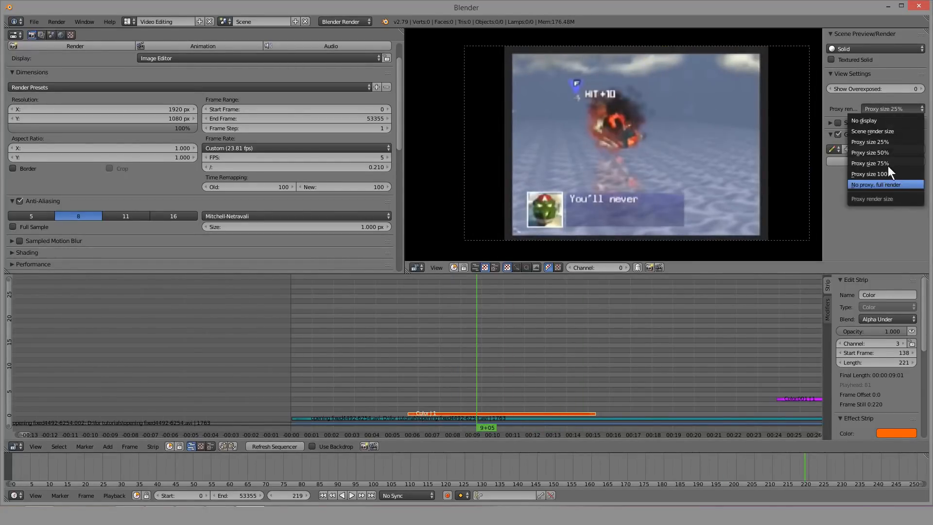
left_click(876, 184)
left_click(899, 112)
left_click(884, 144)
scroll(479, 374, "up", 3)
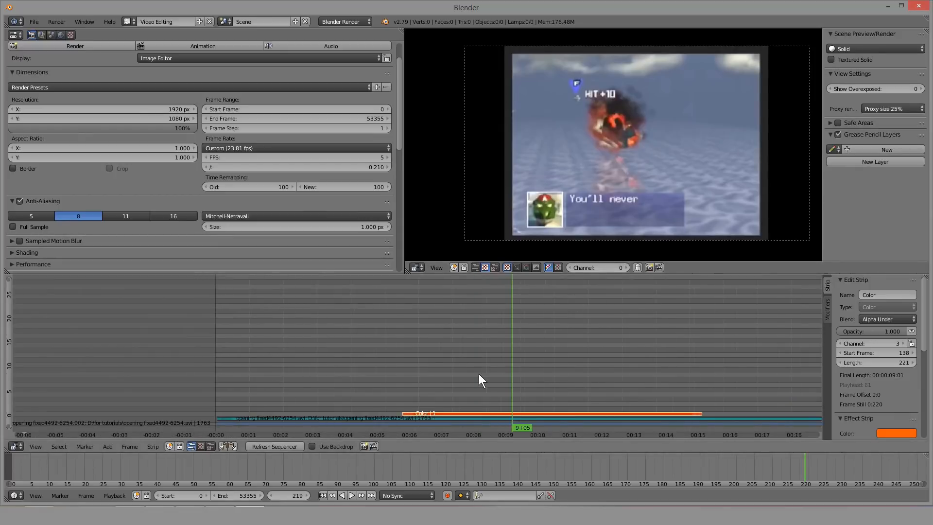
Step: Scrub past the end of the orange strip to frame 382 and back to frame 170, checking its blend mode options
left_click_drag(479, 374, 512, 358)
left_click_drag(413, 340, 733, 342)
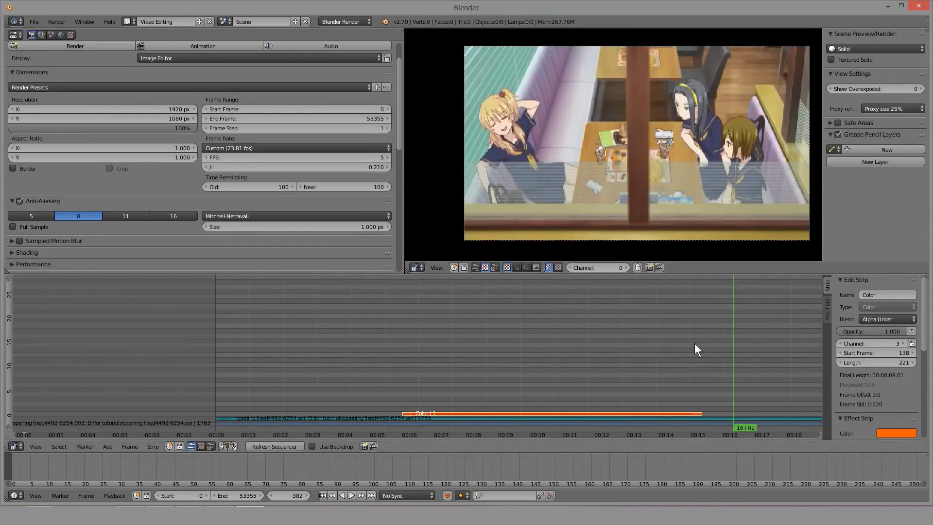
middle_click_drag(695, 343, 604, 343)
left_click_drag(578, 346, 355, 361)
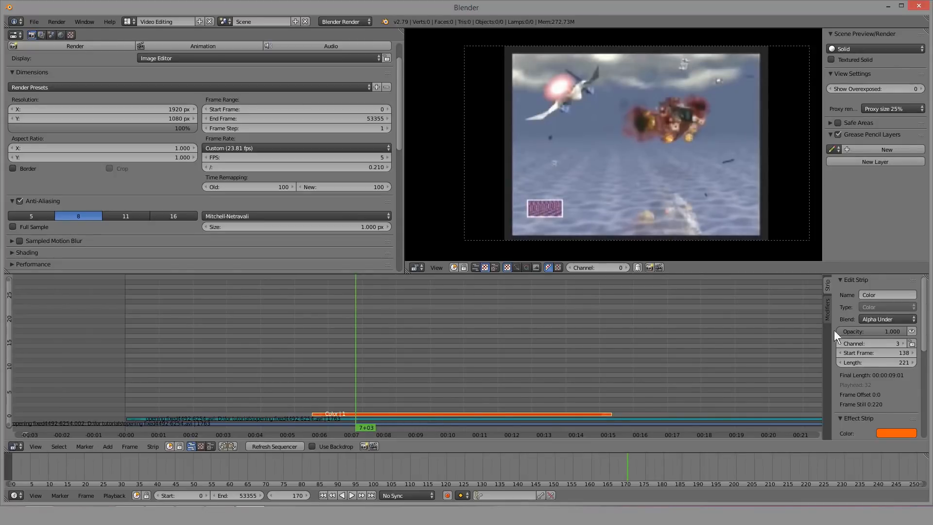
left_click(882, 316)
scroll(382, 341, "down", 2)
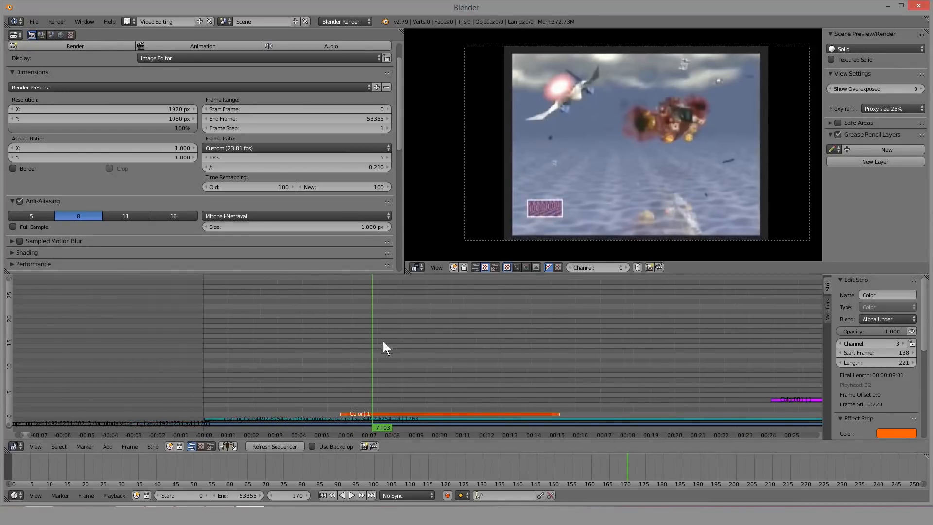
Step: Switch to the for tutorials folder in File Explorer and import its first PNG image into the sequencer at frame 170
left_click(39, 515)
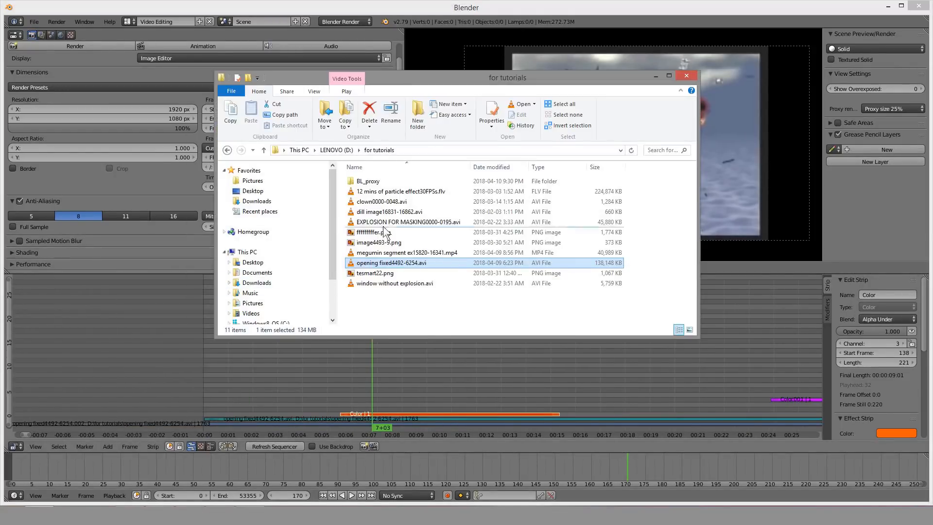
left_click(394, 233)
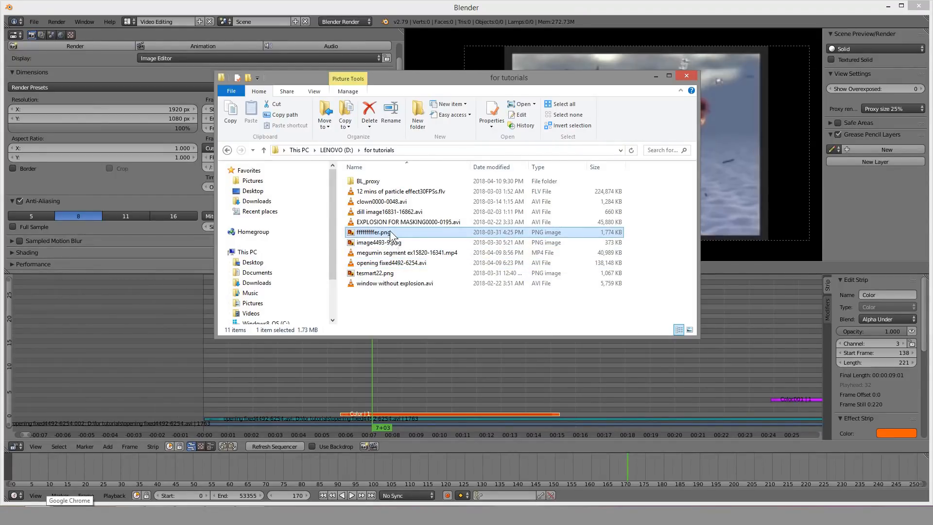
left_click_drag(389, 230, 383, 384)
Step: Check image4493-9.png in the photo viewer, import tesmart22.png as a strip at frame 170, and put the folder window away
left_click(380, 244)
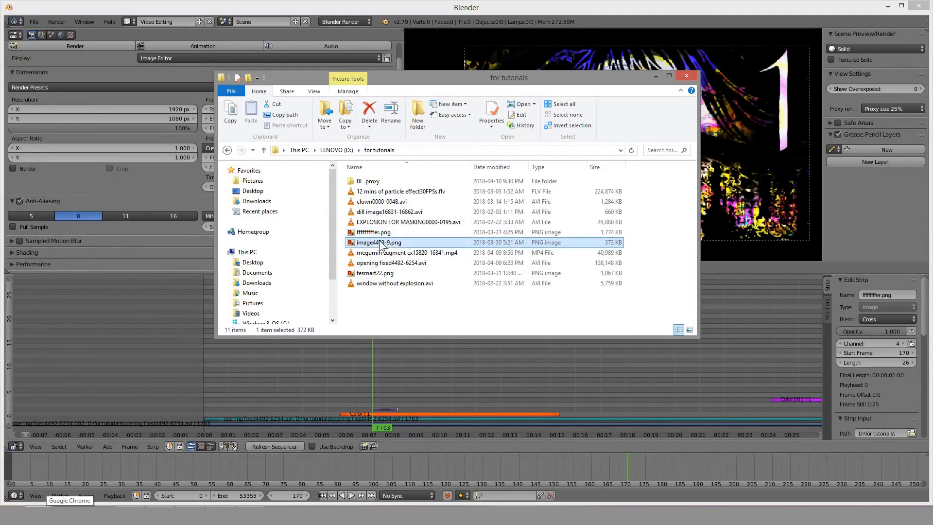
double_click(380, 245)
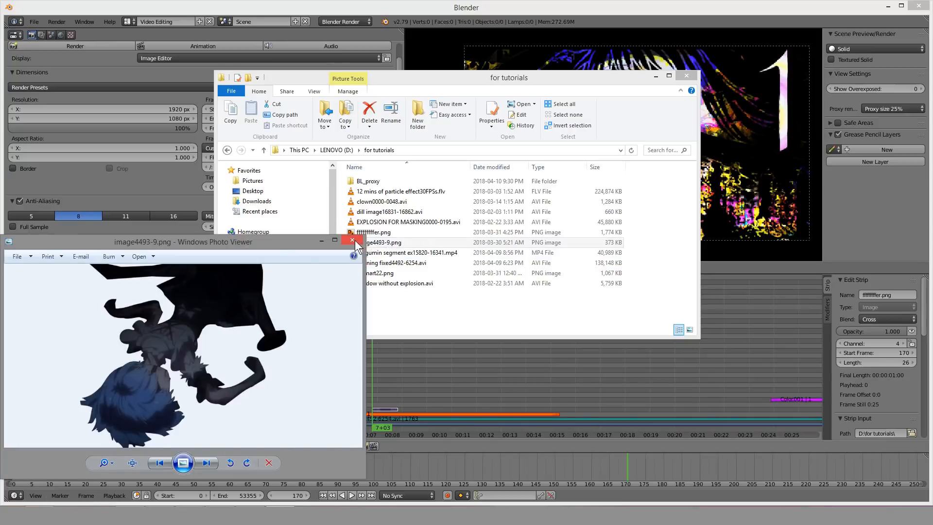
left_click(353, 240)
left_click_drag(375, 273, 403, 357)
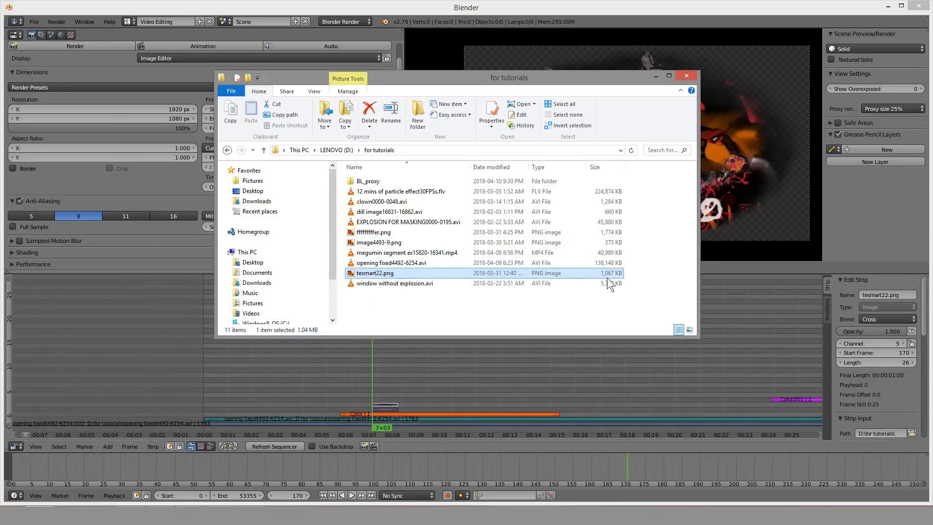
left_click(655, 76)
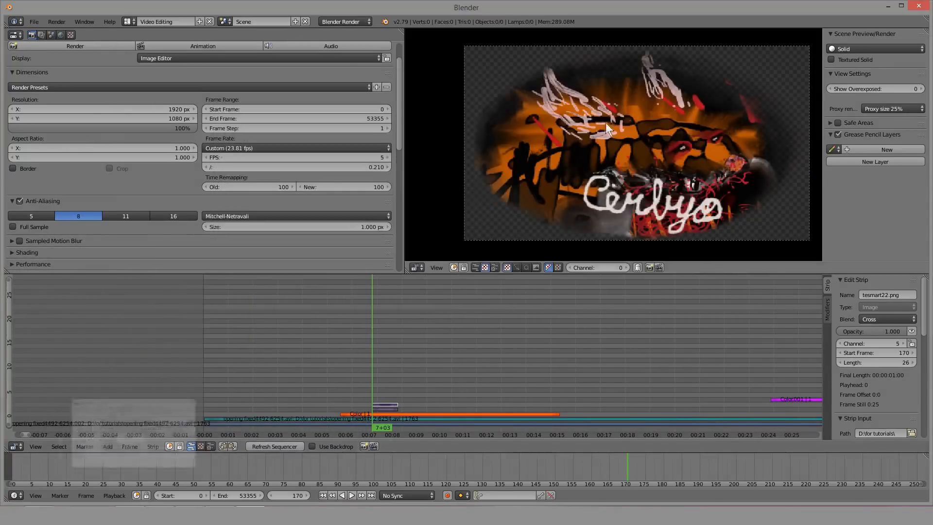
Step: Move the first imported image strip out of the way to channel 8, starting at frame 465
right_click(386, 409)
key("g")
left_click(678, 390)
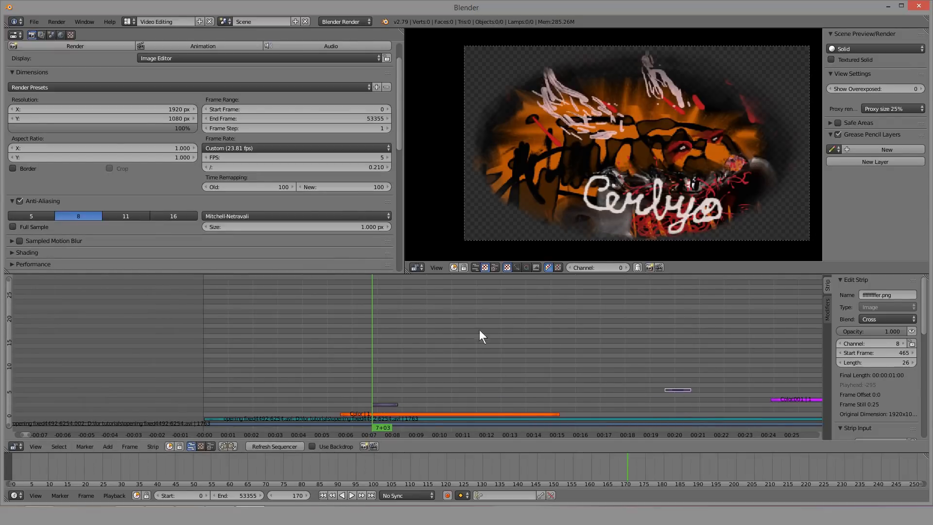
Step: Select the tesmart22.png strip, inspect its image in the preview, and play the sequence from frame 170
scroll(376, 401, "up", 2)
right_click(375, 402)
scroll(374, 399, "up", 1)
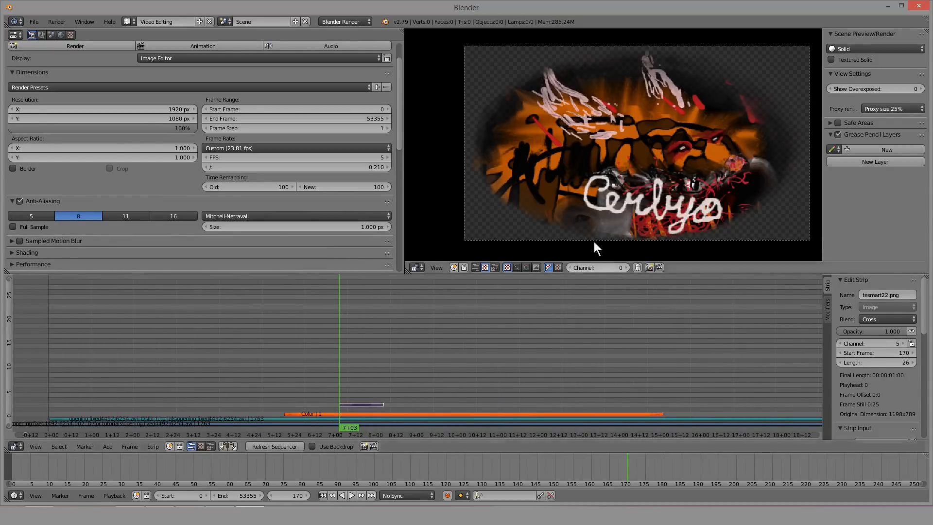
scroll(683, 179, "down", 1)
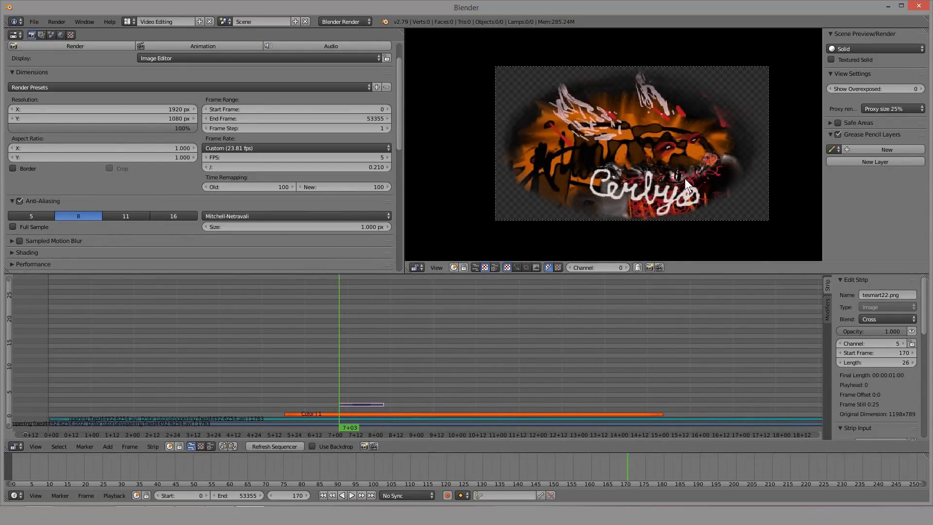
scroll(424, 208, "up", 3)
scroll(520, 178, "down", 3)
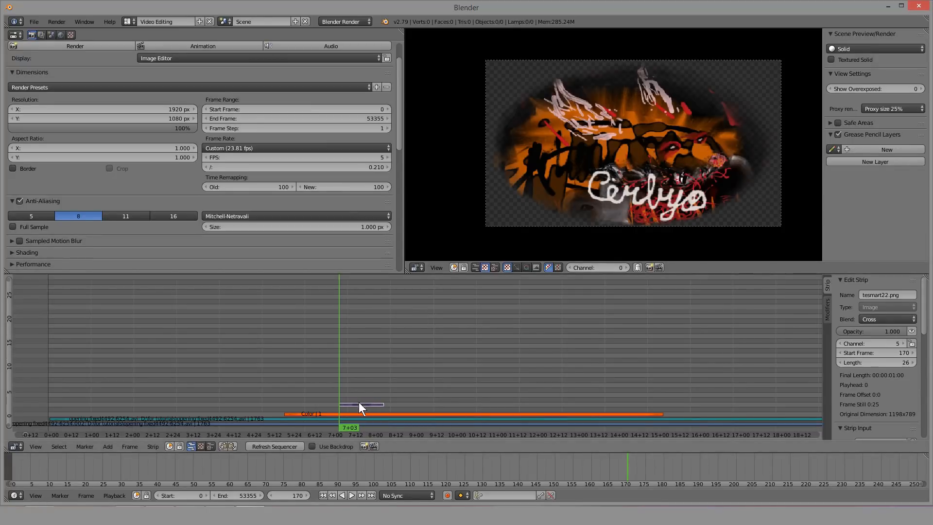
scroll(360, 404, "up", 2)
key("alt+a")
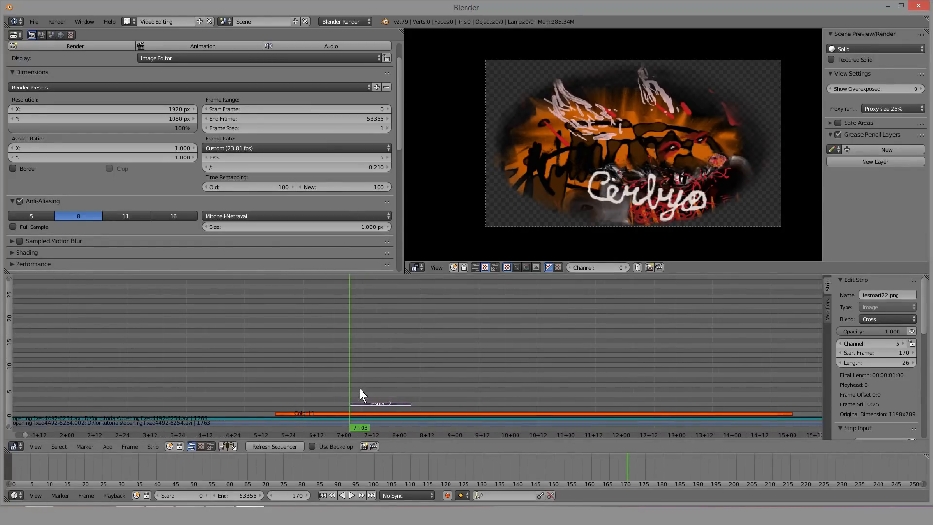
key("alt+a")
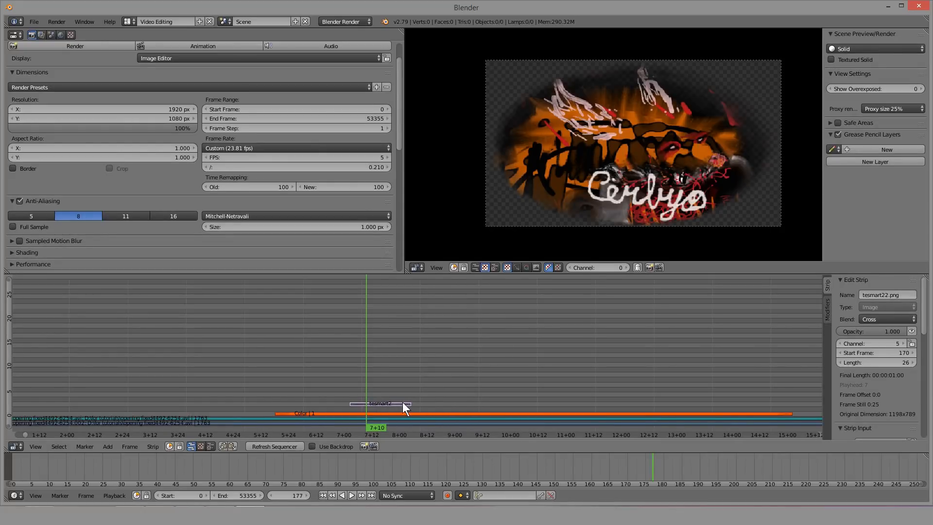
Step: Extend both ends of the tesmart22.png strip to span frames 126 to 311, and place the playhead at frame 160
right_click_drag(407, 404, 678, 398)
right_click_drag(355, 401, 252, 401)
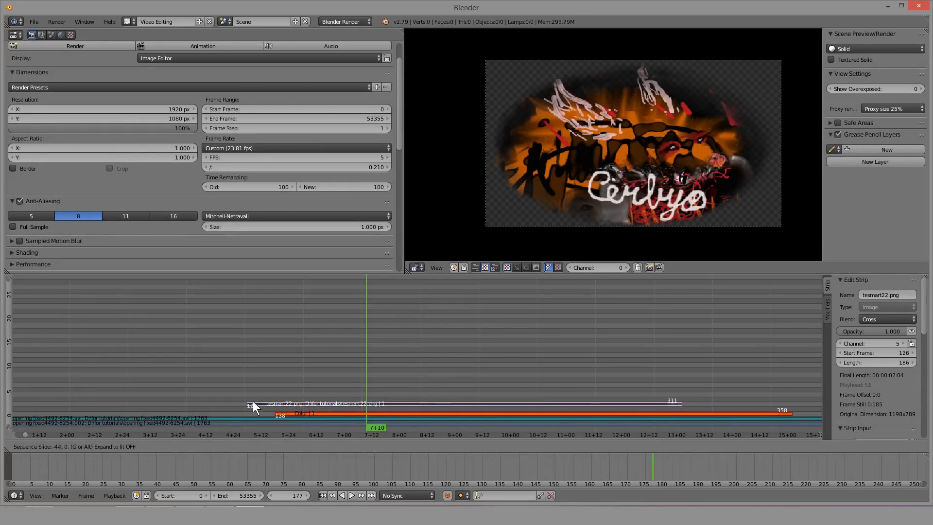
left_click(252, 401)
left_click_drag(570, 376, 304, 385)
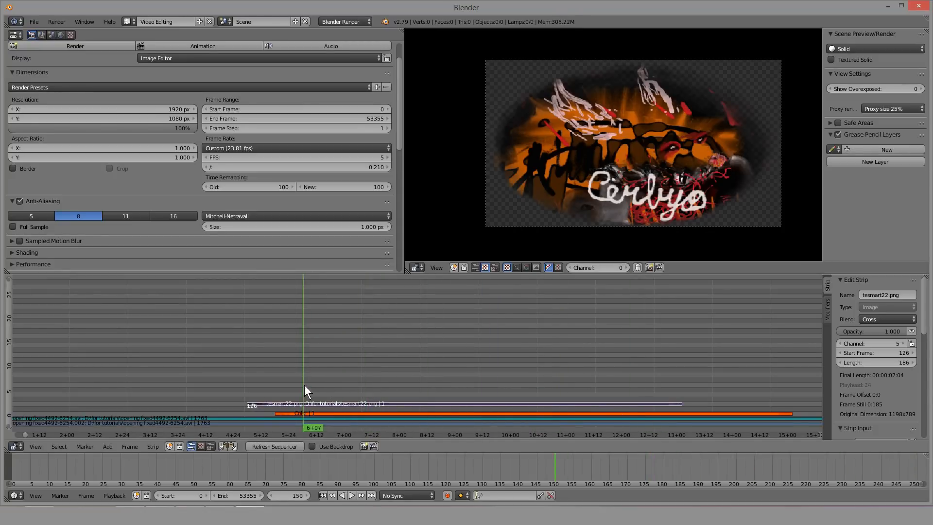
left_click(328, 379)
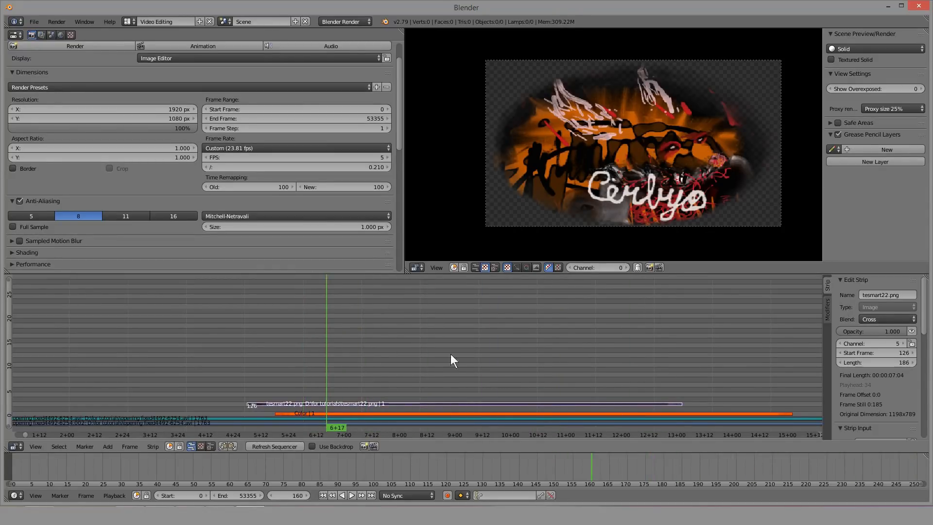
Step: Enable Image Offset for the tesmart22.png strip
scroll(518, 363, "left", 3, "ctrl")
right_click(530, 403)
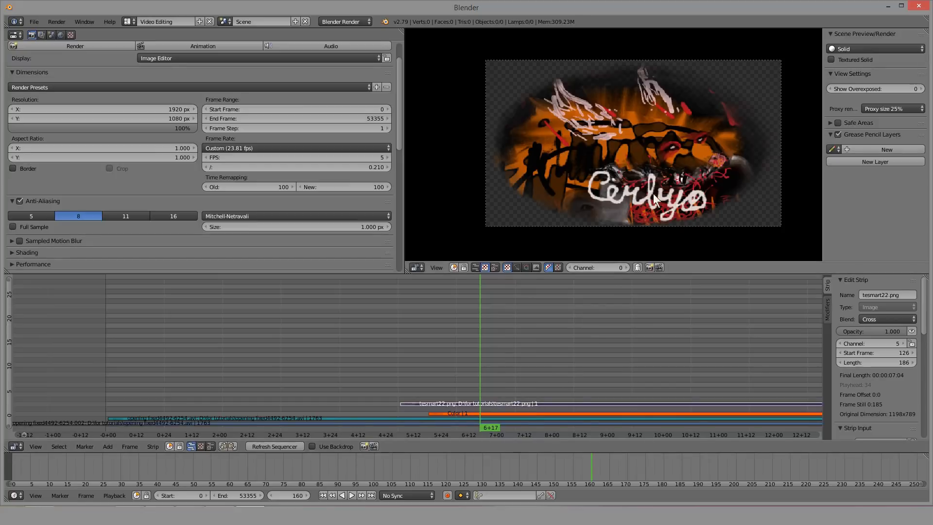
scroll(879, 347, "down", 8)
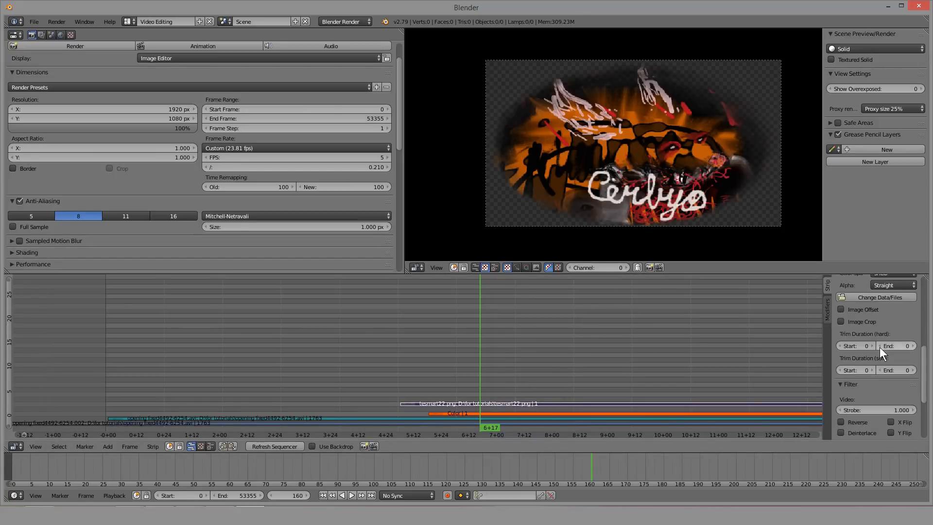
left_click(861, 309)
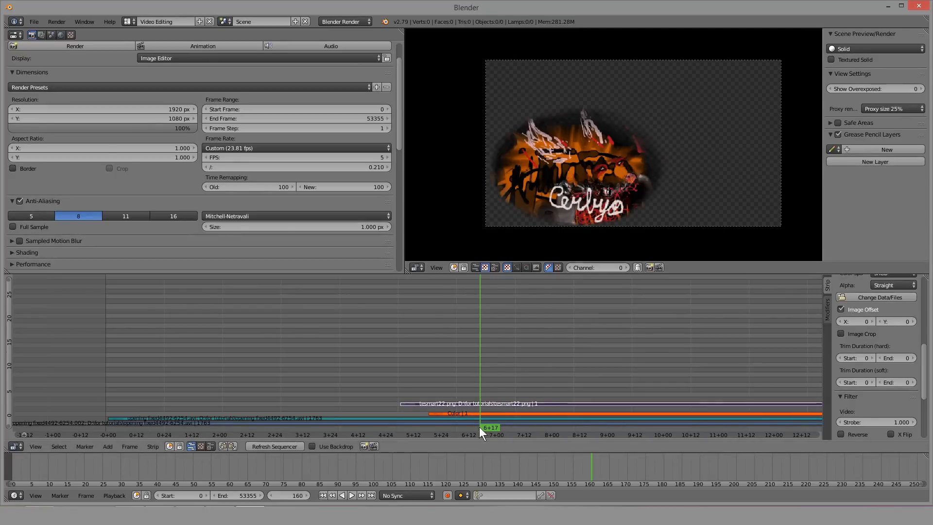
Step: Set the tesmart22.png strip's image offset to X -24 and Y 81
scroll(495, 419, "up", 9)
middle_click_drag(684, 340, 529, 343)
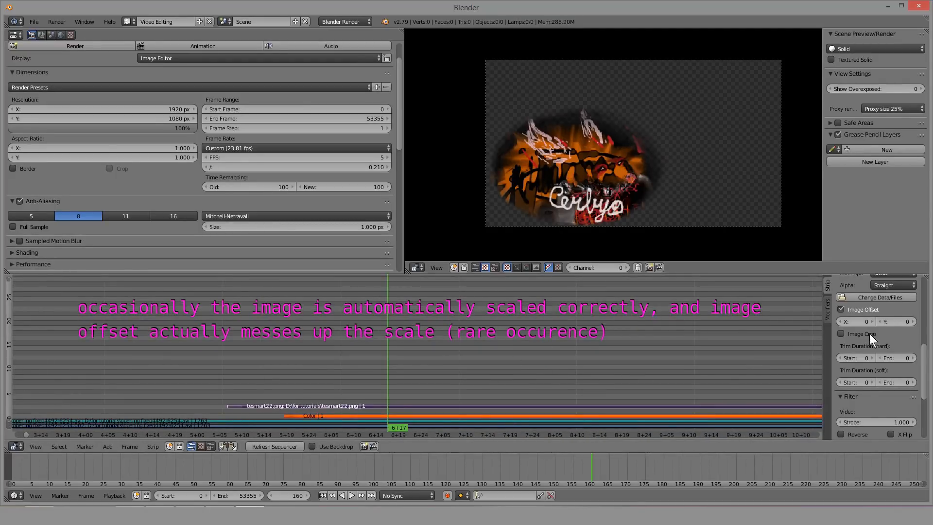
scroll(869, 333, "up", 1)
left_click_drag(867, 341, 839, 341)
left_click(401, 406)
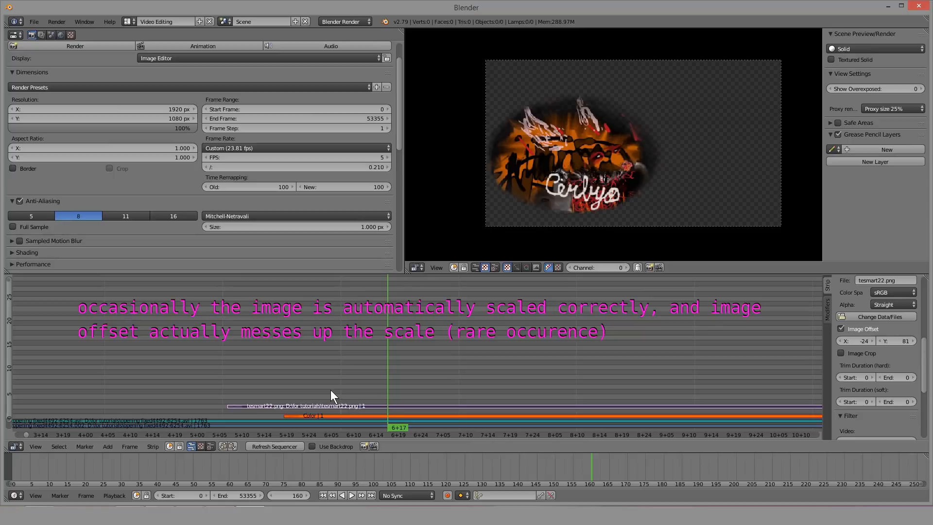
Step: Set the tesmart22.png strip's blend mode to Over Drop
scroll(857, 335, "up", 8)
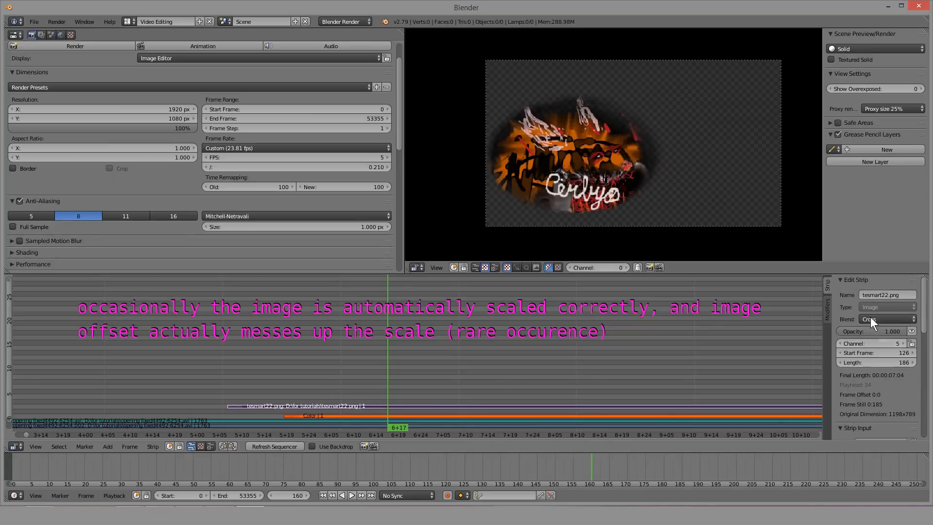
left_click(880, 319)
left_click(884, 224)
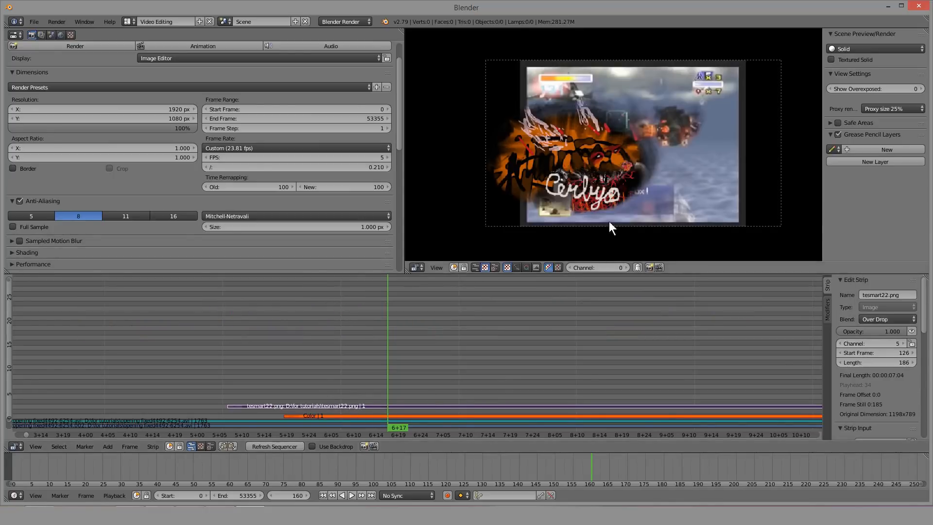
scroll(874, 345, "down", 6)
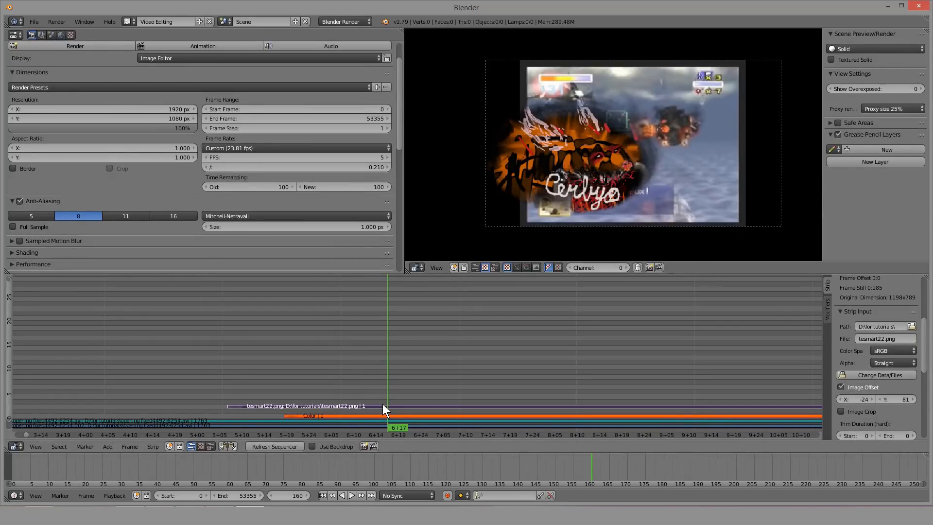
Step: Add a Transform effect strip to the tesmart22.png strip
key("shift+a")
left_click(434, 370)
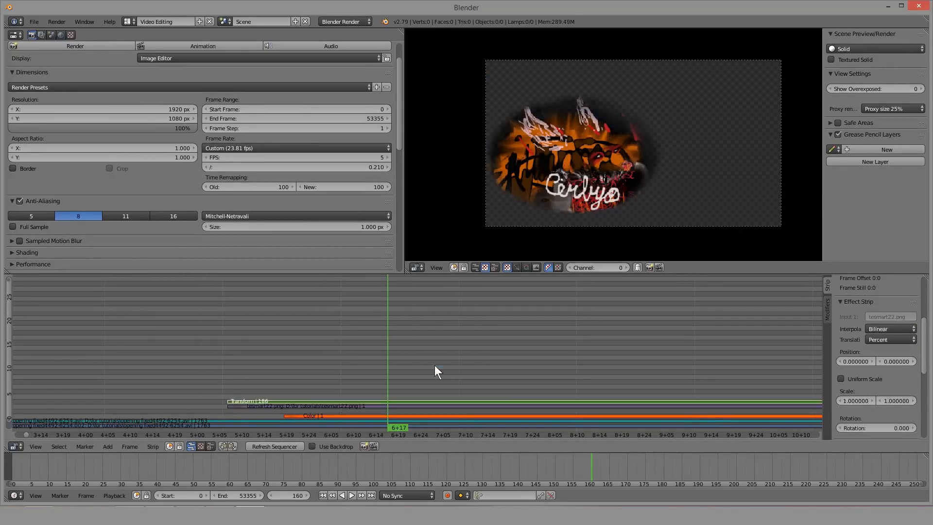
scroll(401, 400, "up", 2)
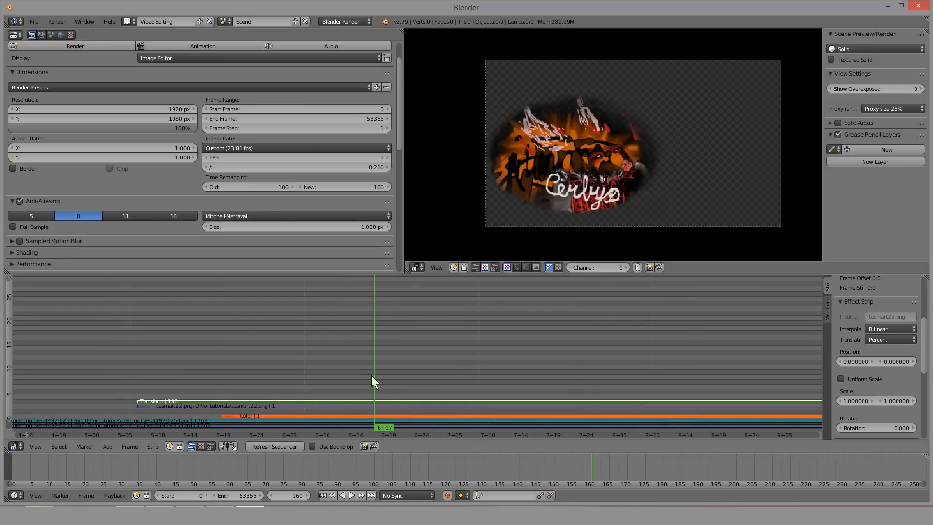
Step: Alternate between the Transform strip and the tesmart22.png strip to compare their blend mode, image offset, position and scale settings
right_click(377, 406)
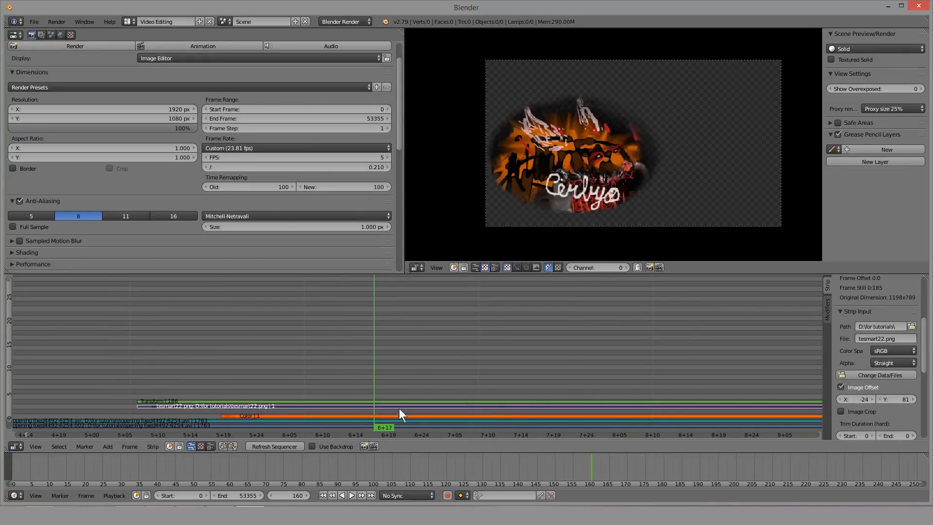
right_click(459, 401)
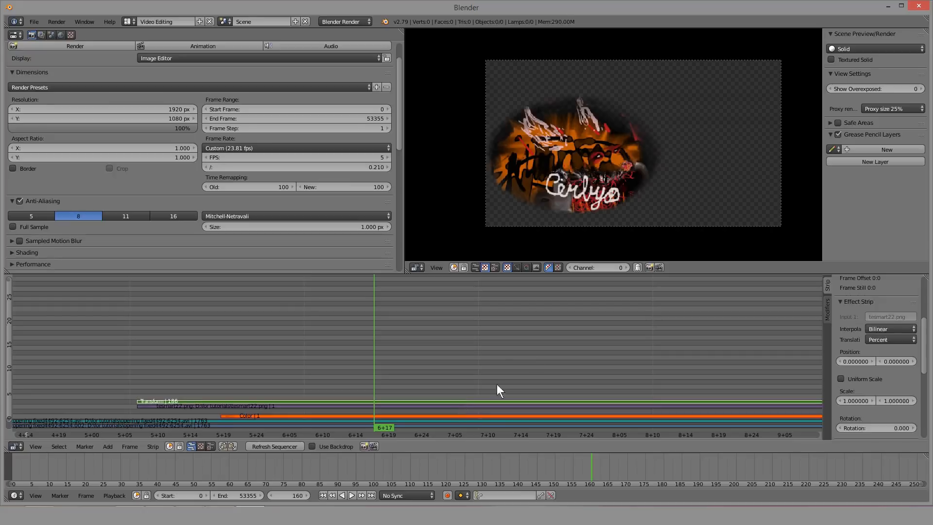
scroll(880, 370, "up", 5)
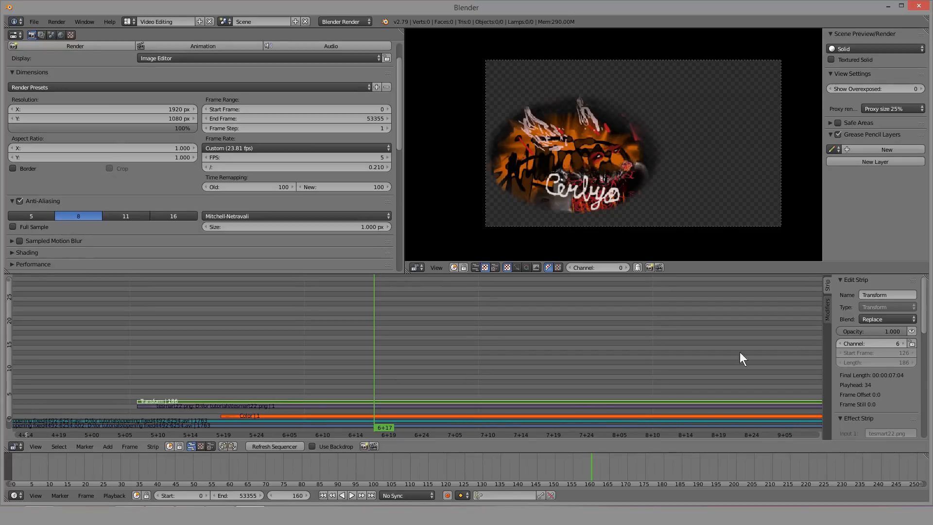
right_click(549, 406)
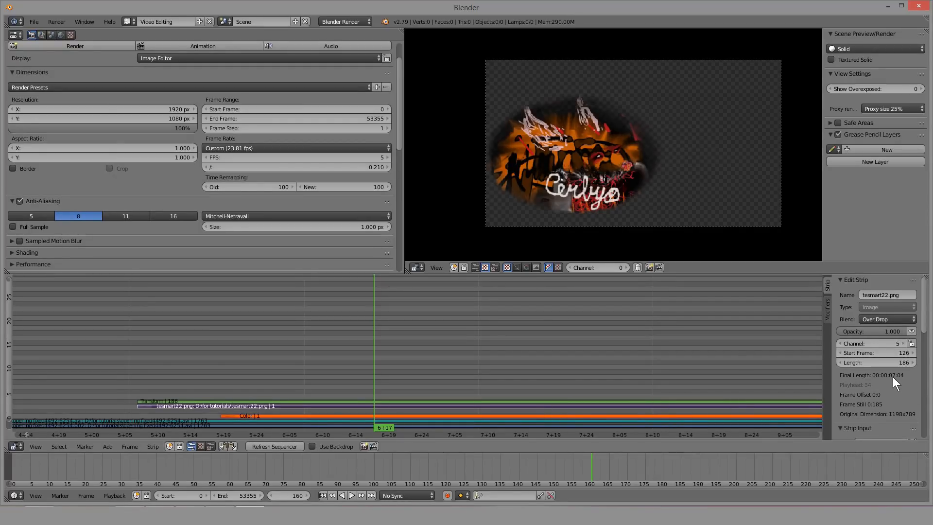
scroll(892, 375, "down", 8)
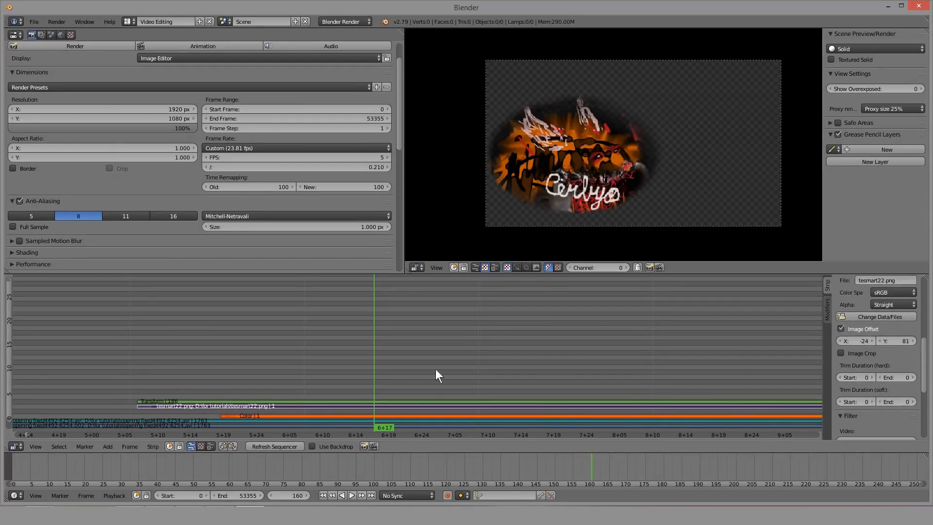
right_click(434, 401)
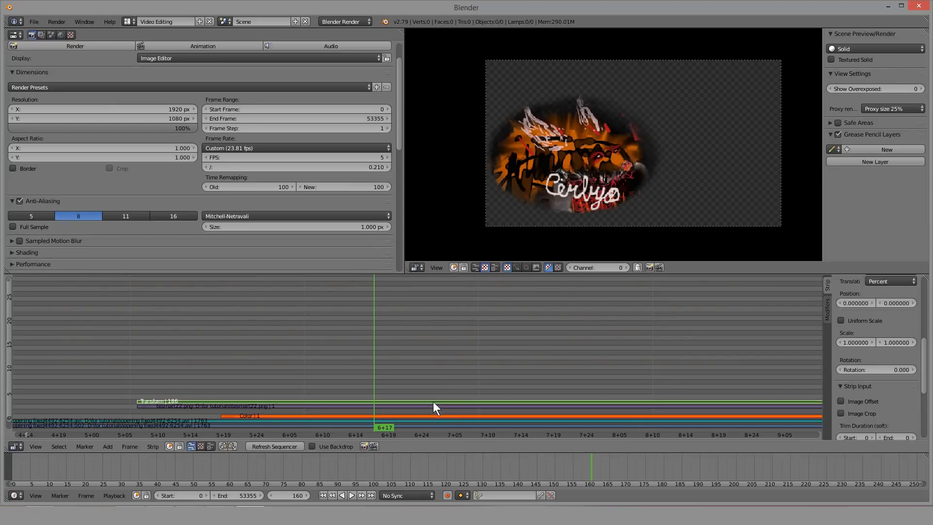
right_click(426, 407)
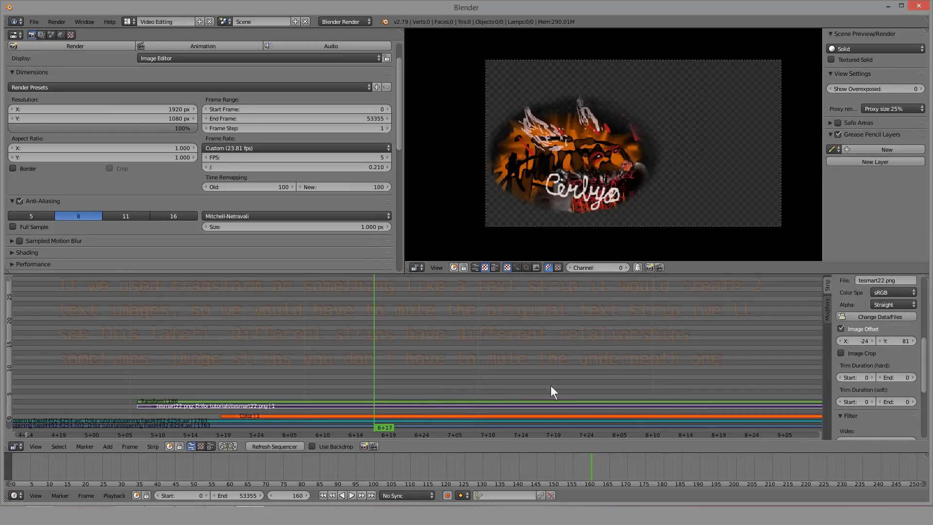
right_click(412, 401)
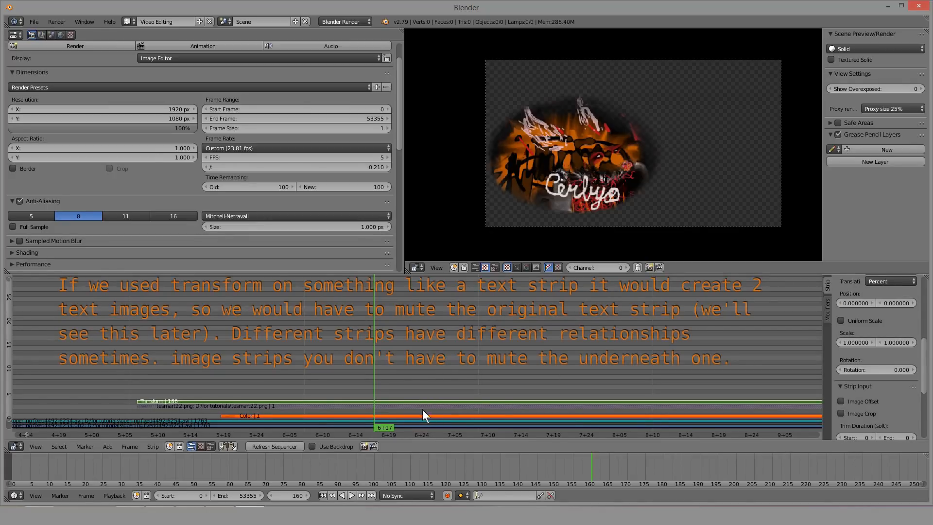
scroll(862, 373, "up", 5)
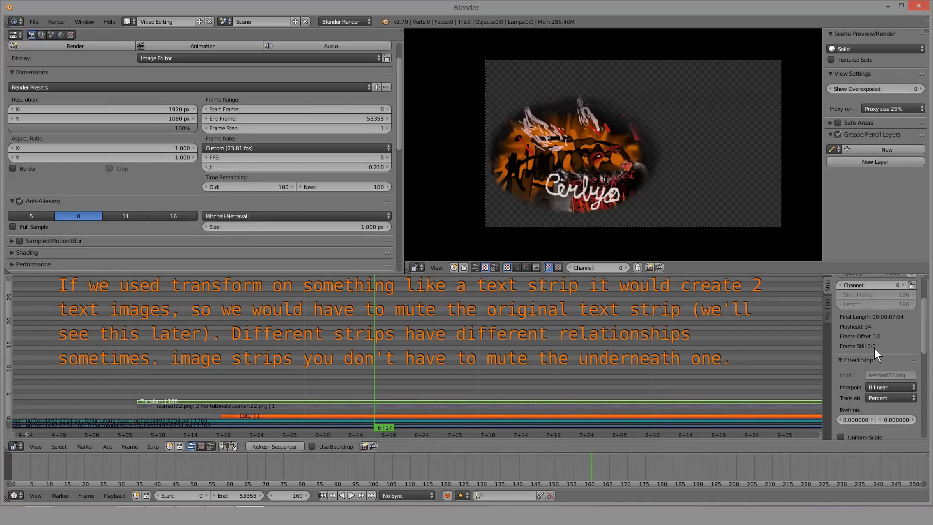
scroll(852, 362, "down", 3)
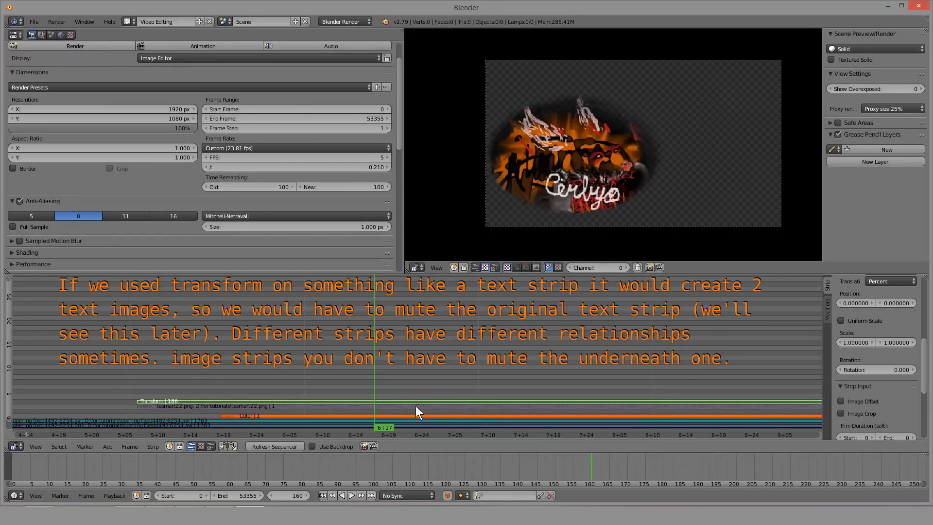
Step: Give the Transform strip a uniform scale of 0.25 and the Over Drop blend mode
scroll(877, 360, "up", 3)
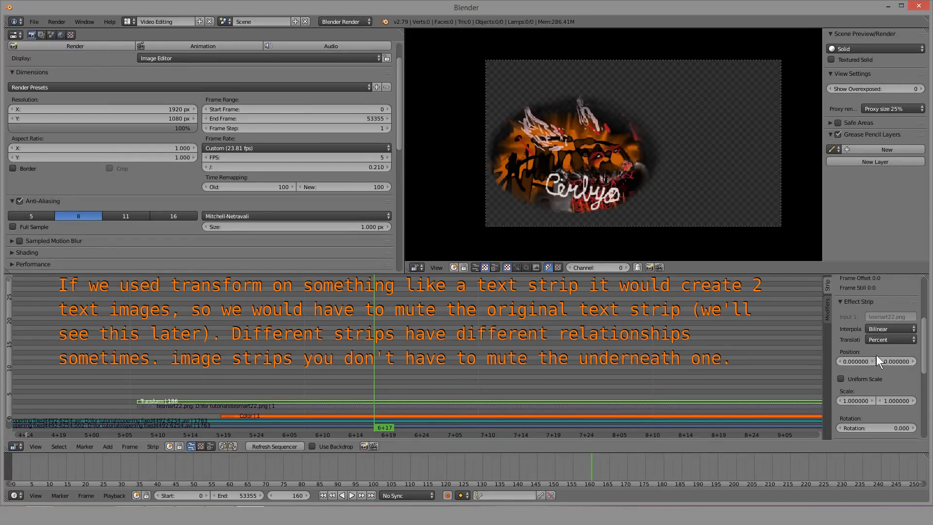
left_click(840, 378)
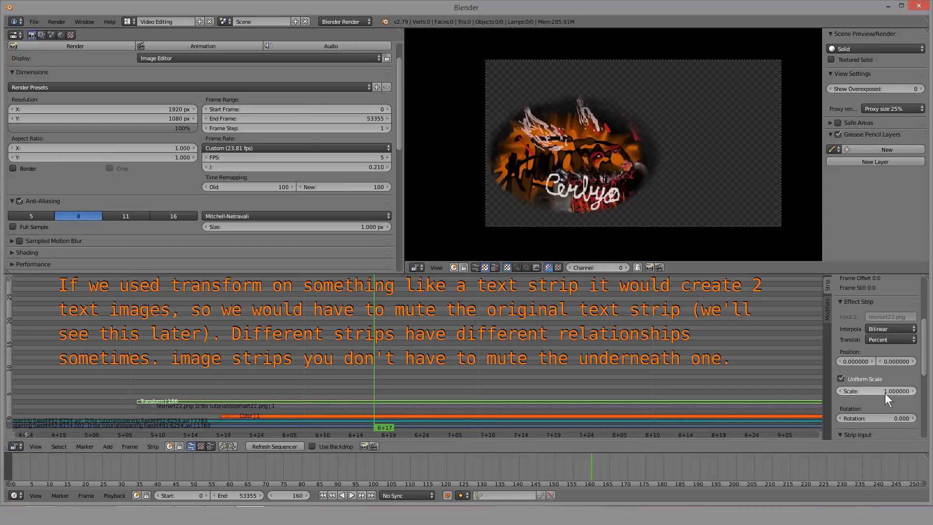
left_click_drag(885, 392, 852, 393)
scroll(874, 367, "up", 6)
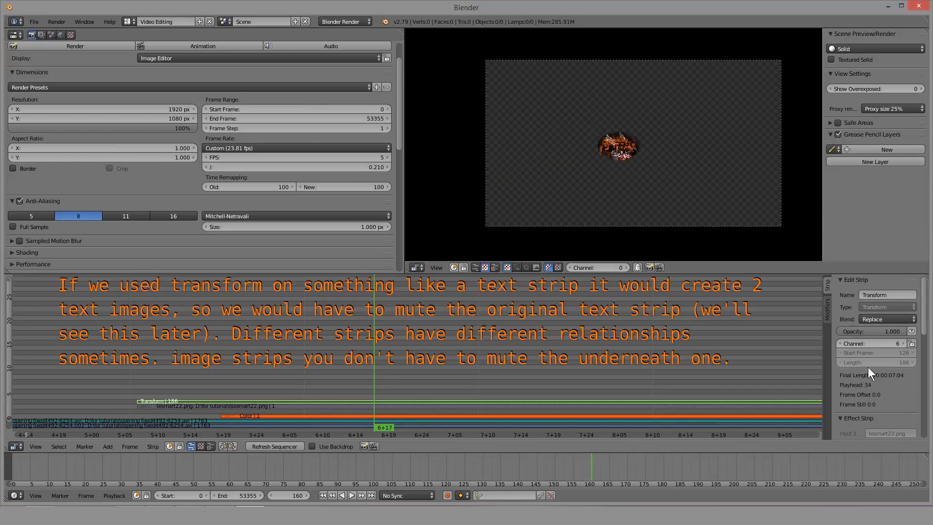
left_click(871, 317)
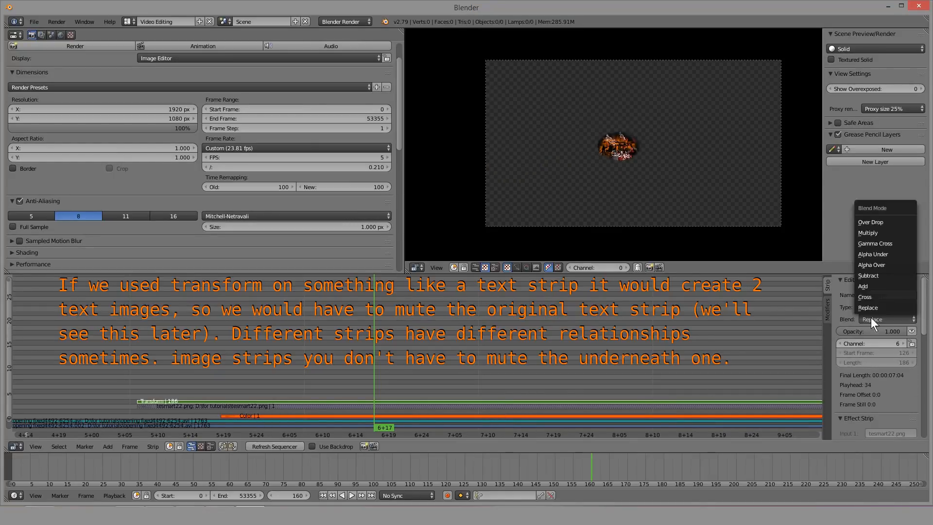
left_click(882, 222)
Step: Reposition the Transform strip's image to about X -37.17 and Y -38.01 percent, in the frame's lower-left corner
scroll(870, 359, "down", 7)
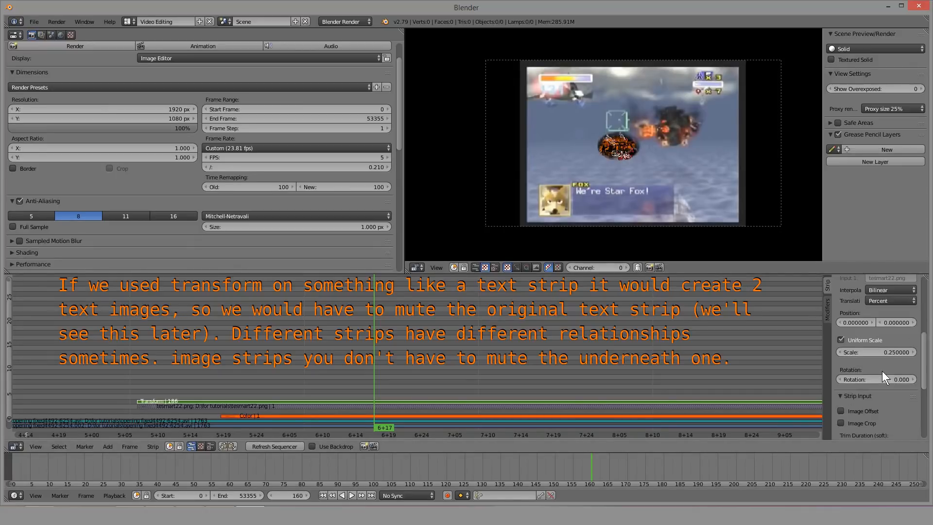
left_click_drag(851, 342, 249, 342)
left_click_drag(900, 342, 272, 342)
Step: Compare the tesmart22.png strip's image offset and Over Drop blending with the Transform strip's position and uniform scale
right_click(499, 405)
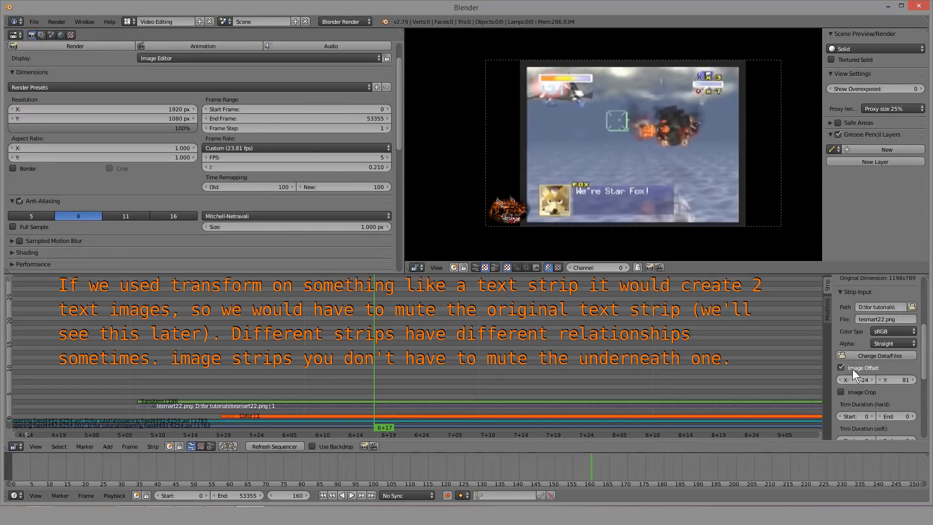
right_click(447, 401)
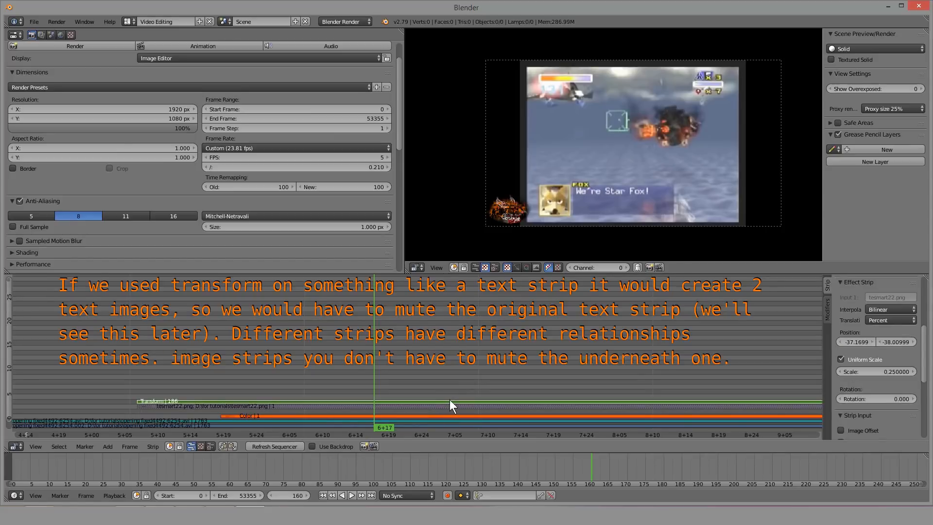
scroll(874, 350, "up", 3)
scroll(863, 358, "down", 5)
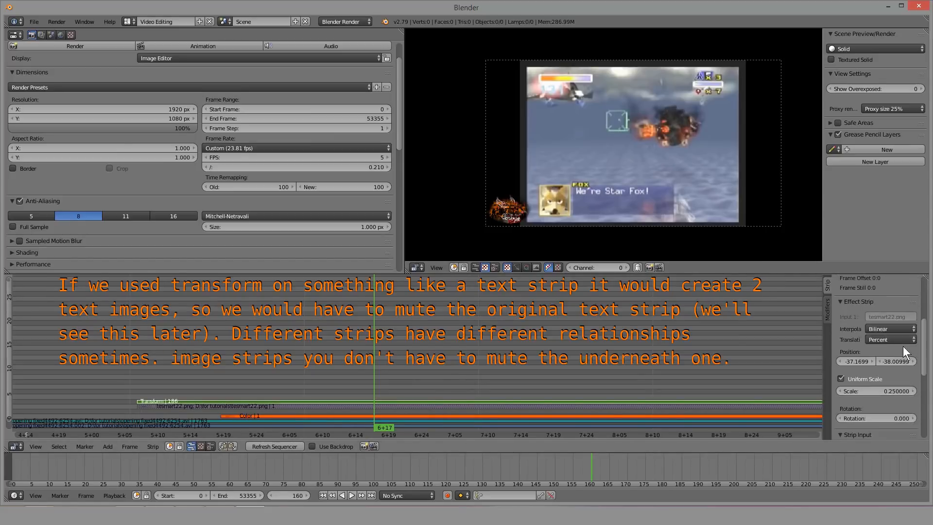
right_click(477, 406)
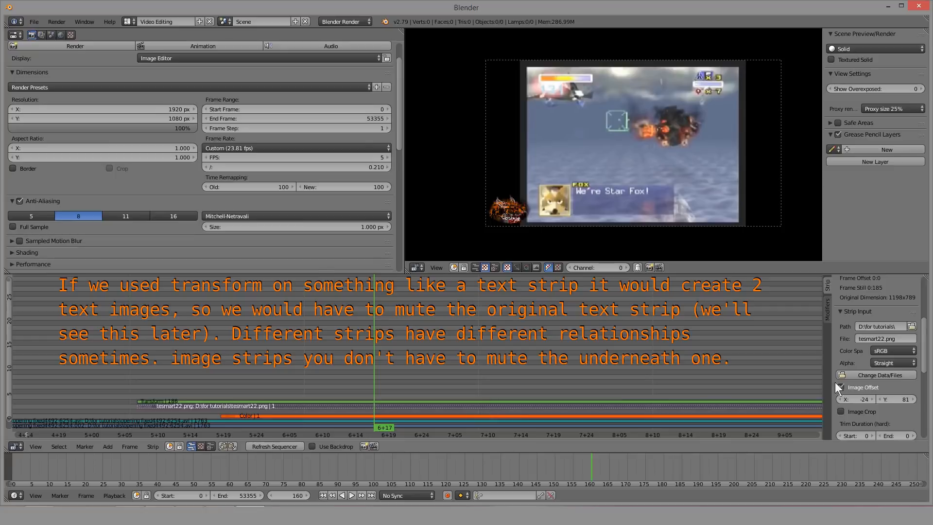
scroll(878, 359, "down", 3)
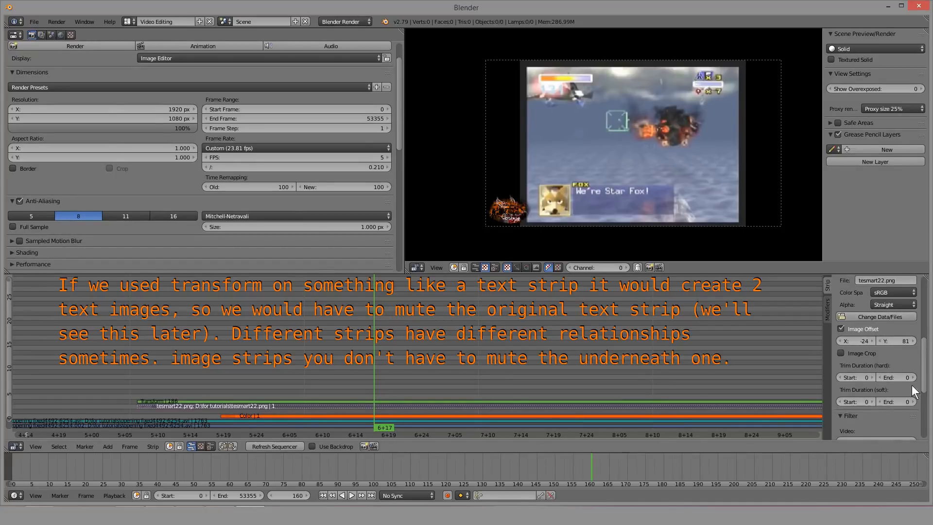
right_click(427, 401)
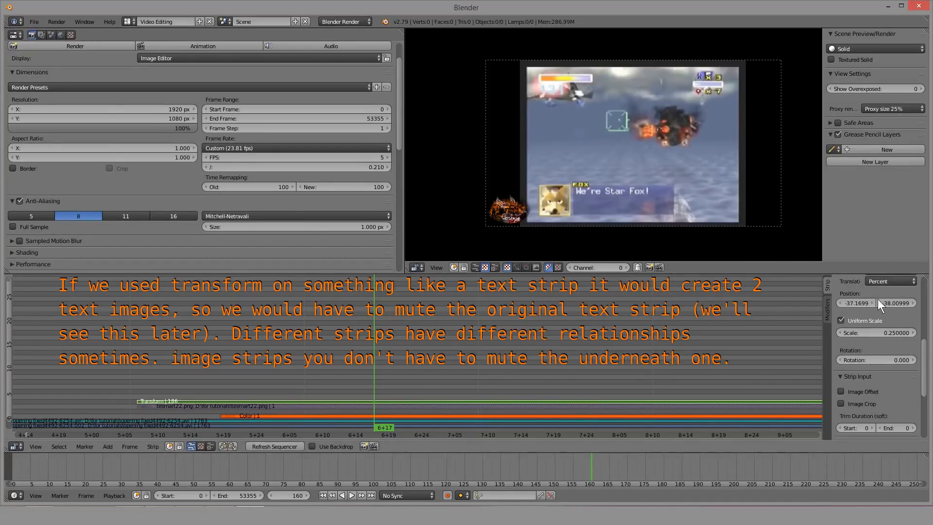
right_click(457, 404)
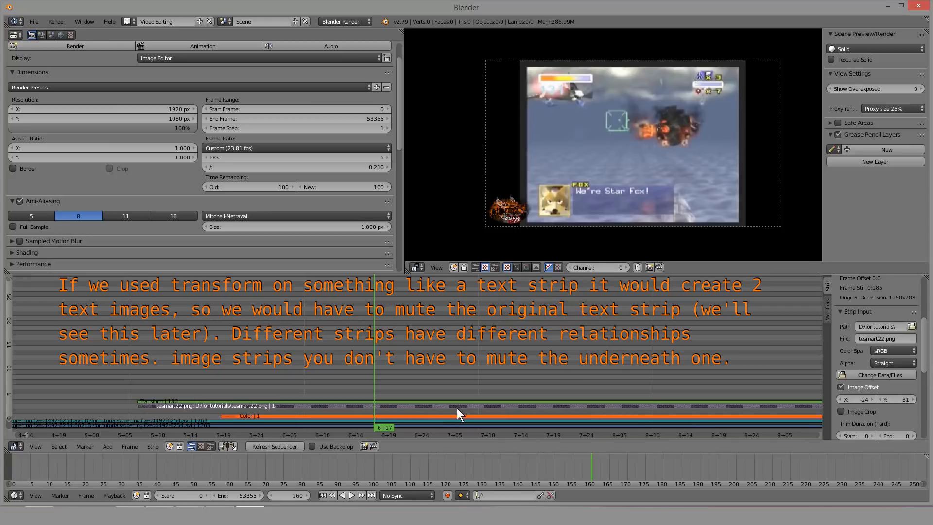
scroll(890, 358, "up", 4)
left_click(881, 317)
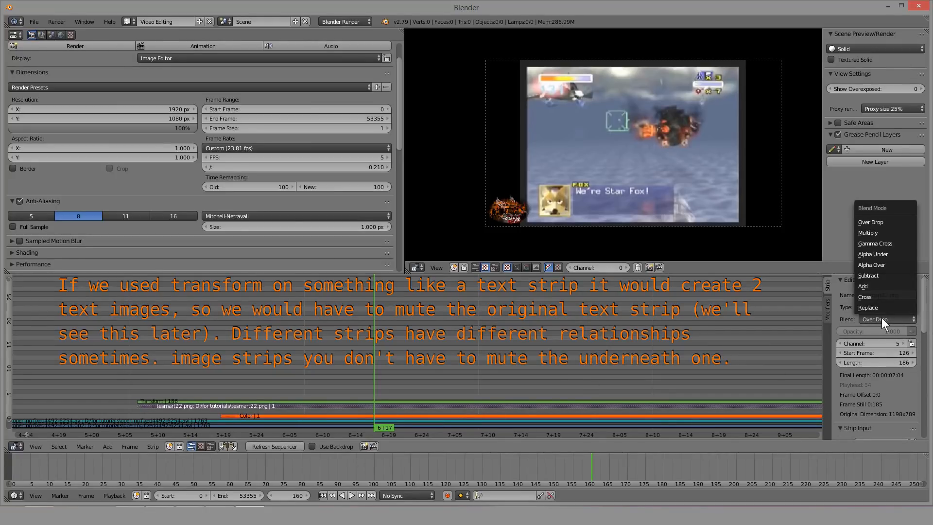
left_click(875, 222)
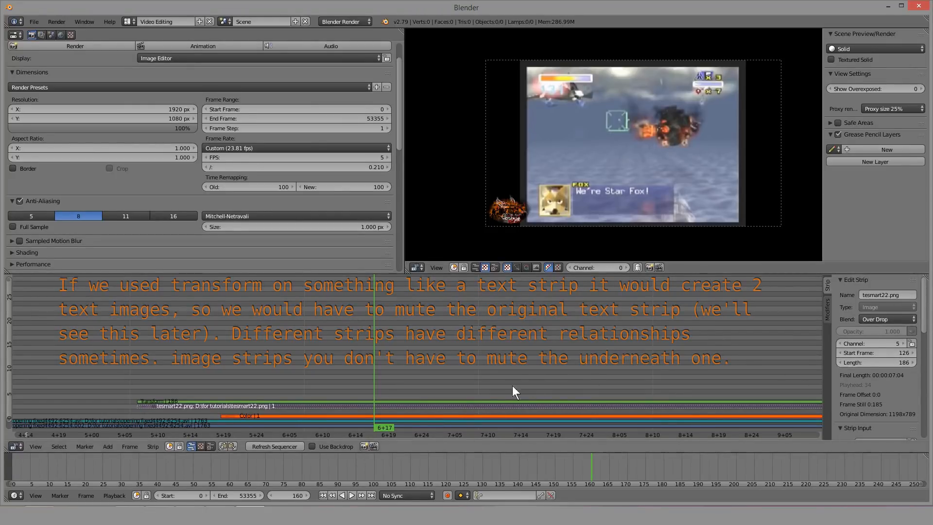
Step: Lower the Transform strip's opacity to 0.19
right_click(473, 400)
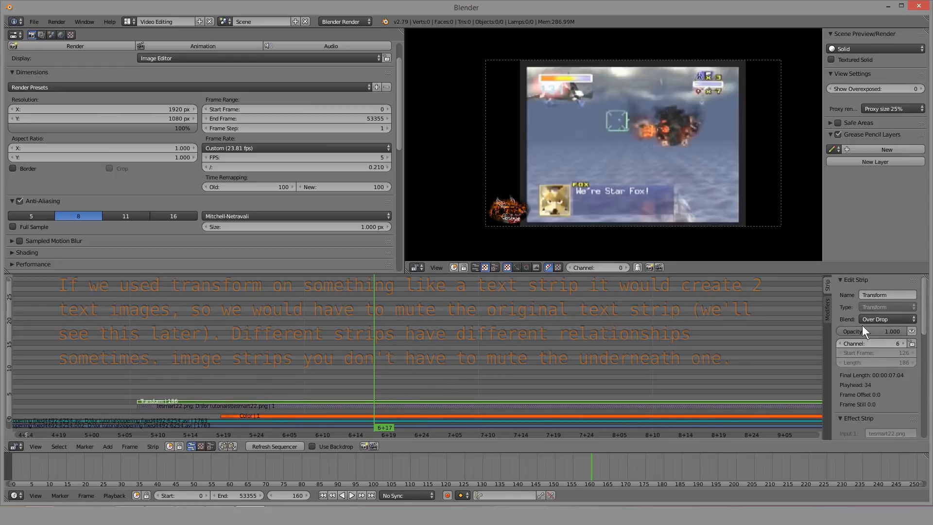
scroll(847, 334, "down", 5)
scroll(465, 351, "up", 4)
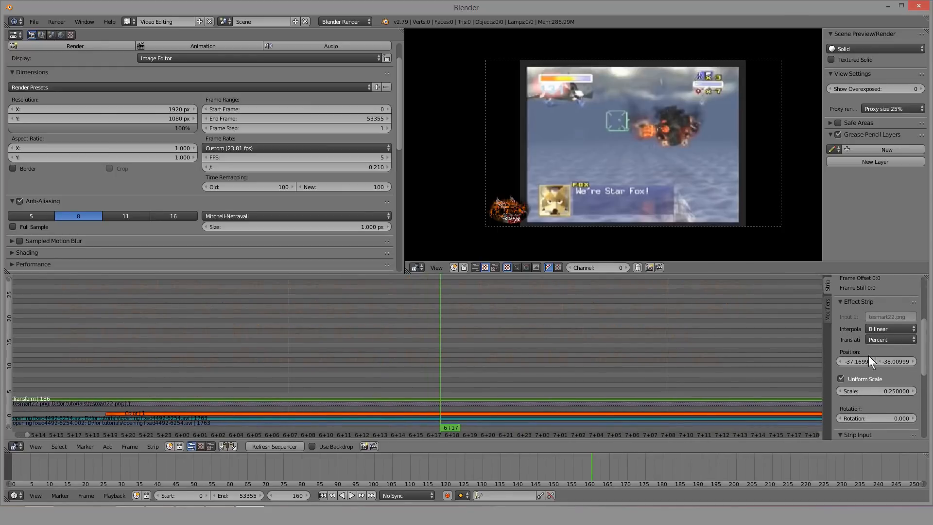
scroll(867, 355, "up", 5)
left_click_drag(870, 331, 794, 331)
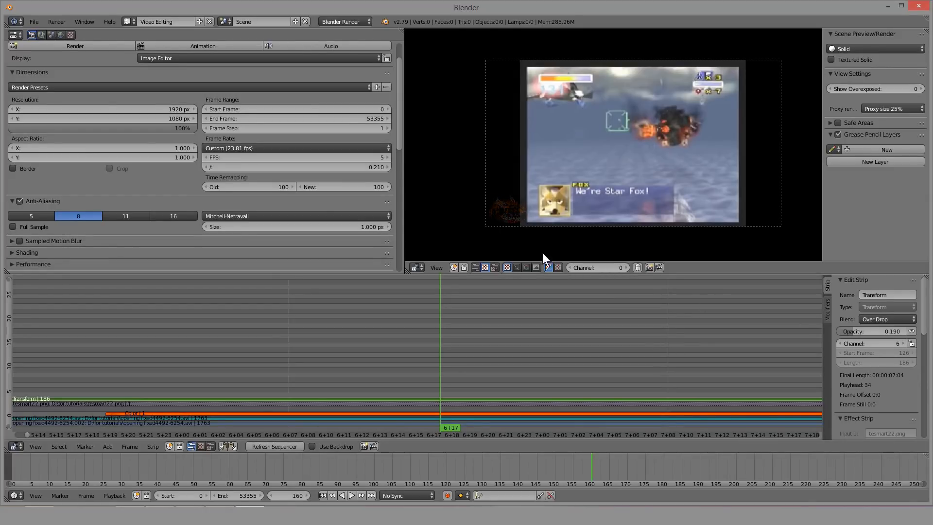
Step: Duplicate the tesmart22.png strip together with its Transform strip and place the copies a few channels above the originals
middle_click_drag(415, 318, 507, 306)
scroll(516, 213, "up", 5)
middle_click_drag(505, 232, 581, 196)
scroll(581, 196, "up", 8)
scroll(592, 189, "down", 6)
middle_click_drag(611, 316, 488, 314)
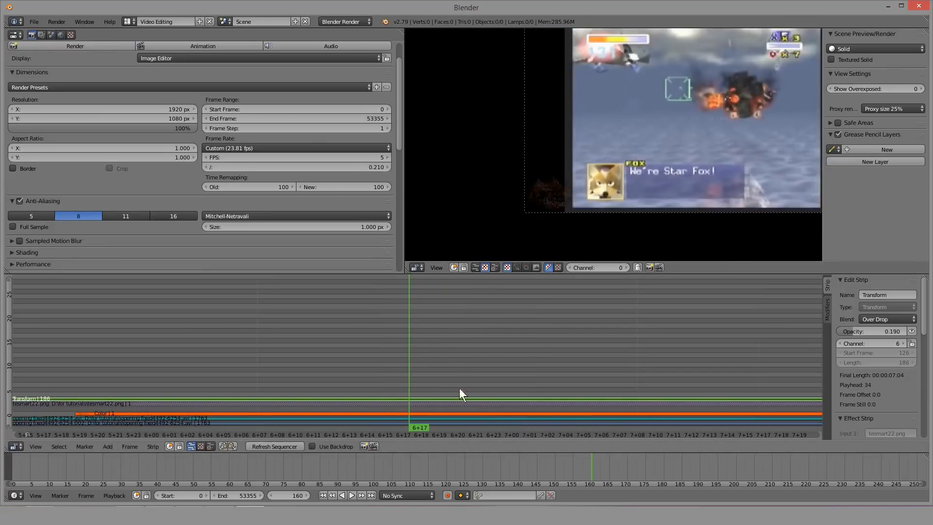
right_click(465, 406)
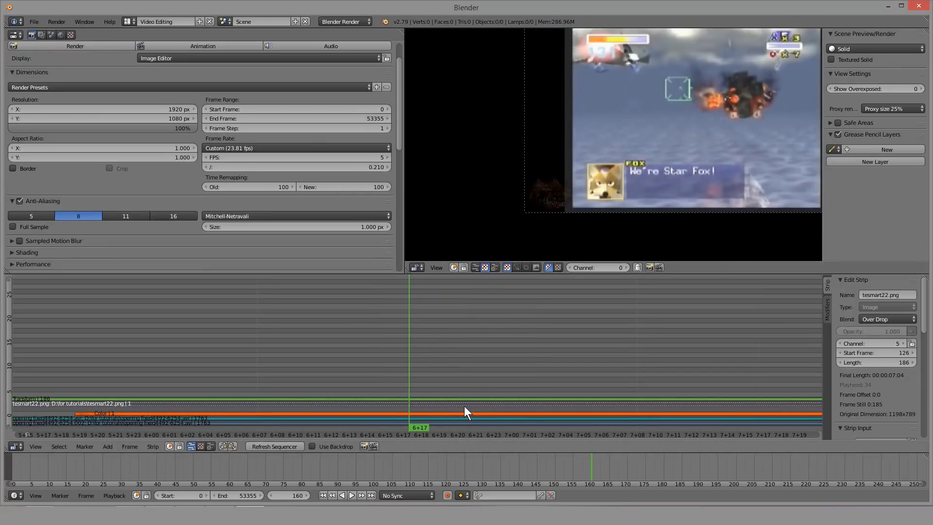
right_click(461, 399, "shift")
key("shift+d")
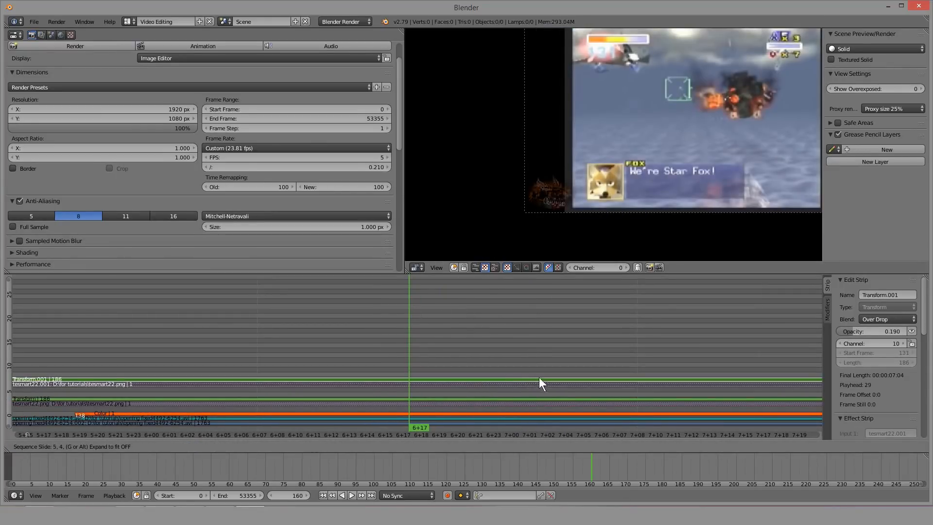
left_click(631, 375)
Step: Set the duplicated Transform strip's X position to about 15.39 percent and inspect both faded images in the preview
scroll(894, 376, "down", 5)
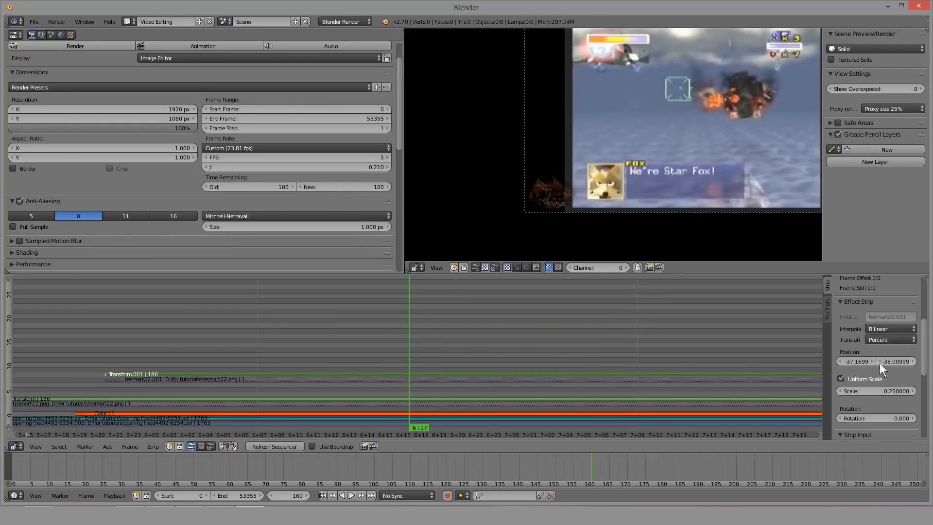
scroll(590, 191, "down", 6)
middle_click_drag(633, 185, 583, 189)
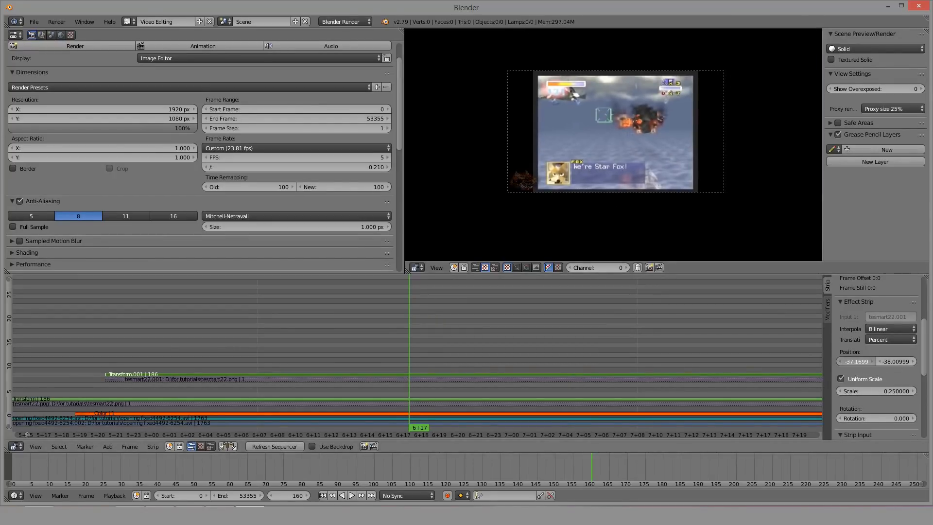
left_click_drag(855, 361, 922, 361)
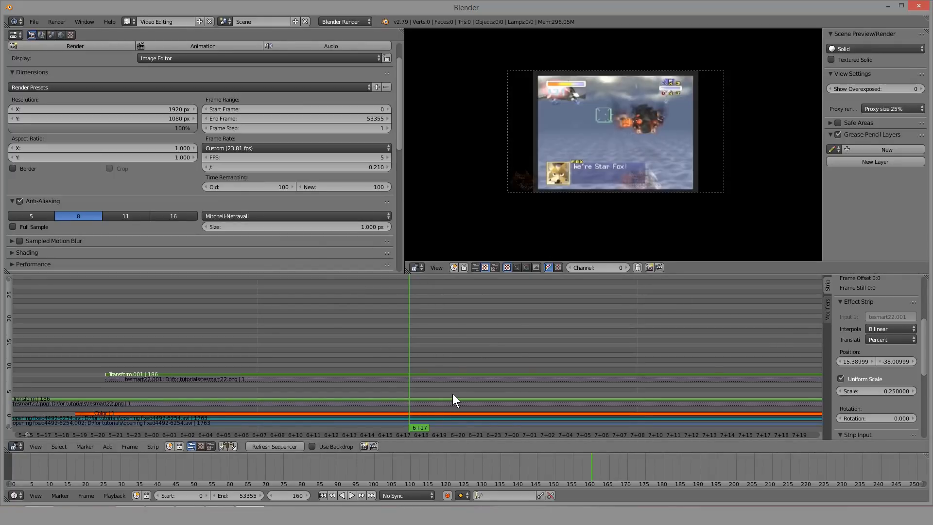
scroll(538, 176, "up", 3)
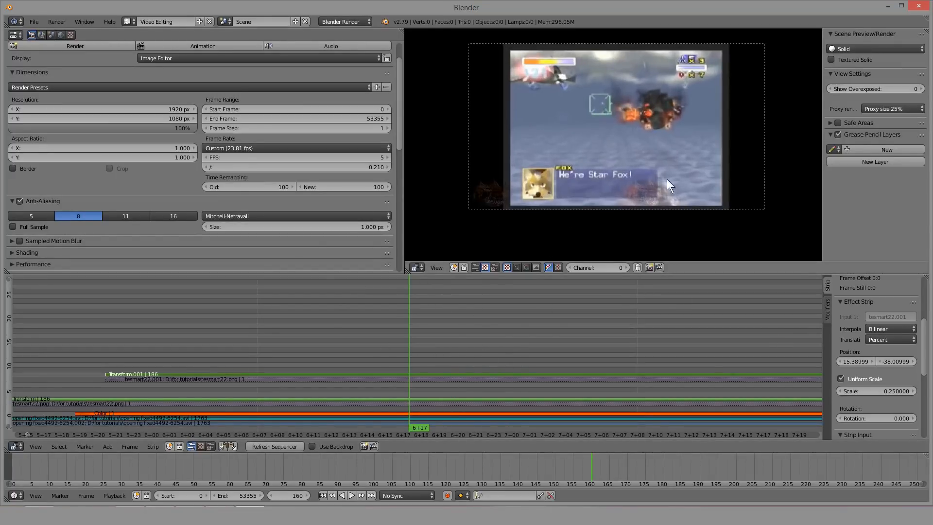
scroll(616, 208, "up", 2)
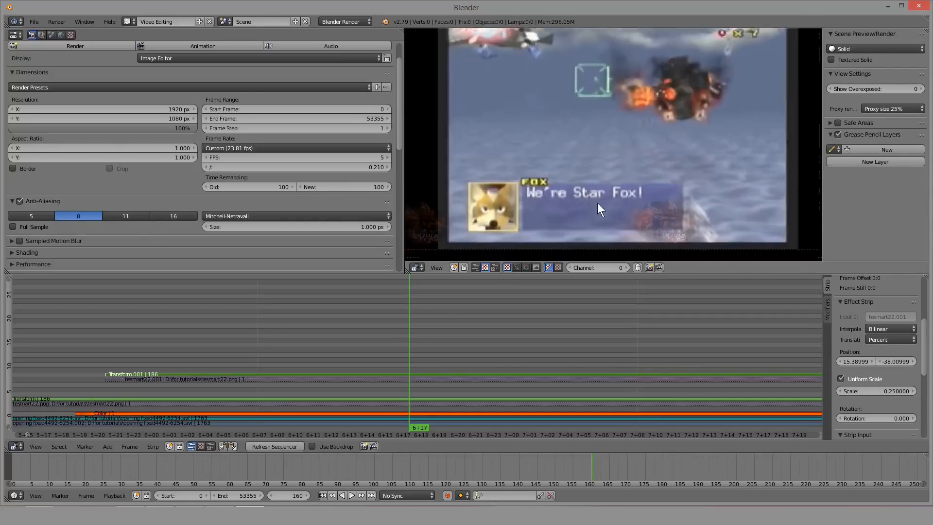
scroll(596, 203, "down", 3)
scroll(542, 95, "up", 1)
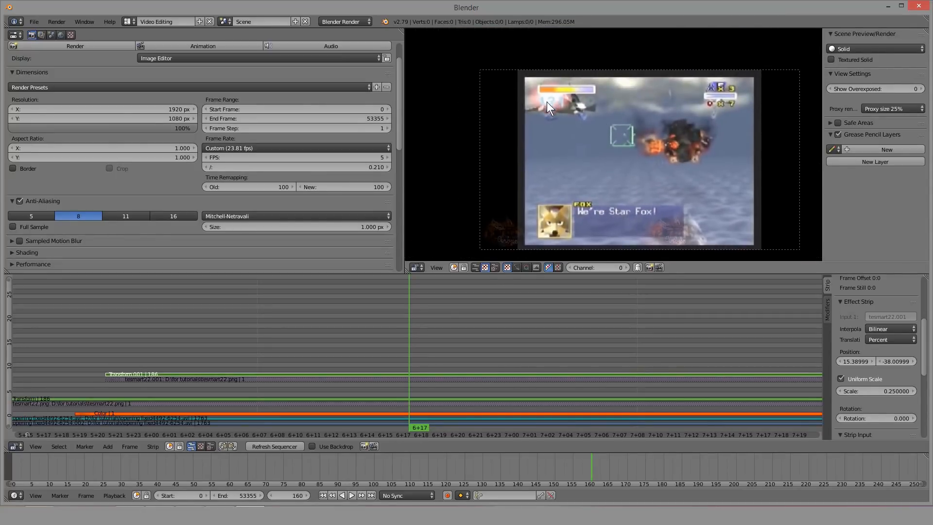
Step: Move the duplicated tesmart22.png strip directly above the original pair, aligned with their start
scroll(572, 342, "down", 4)
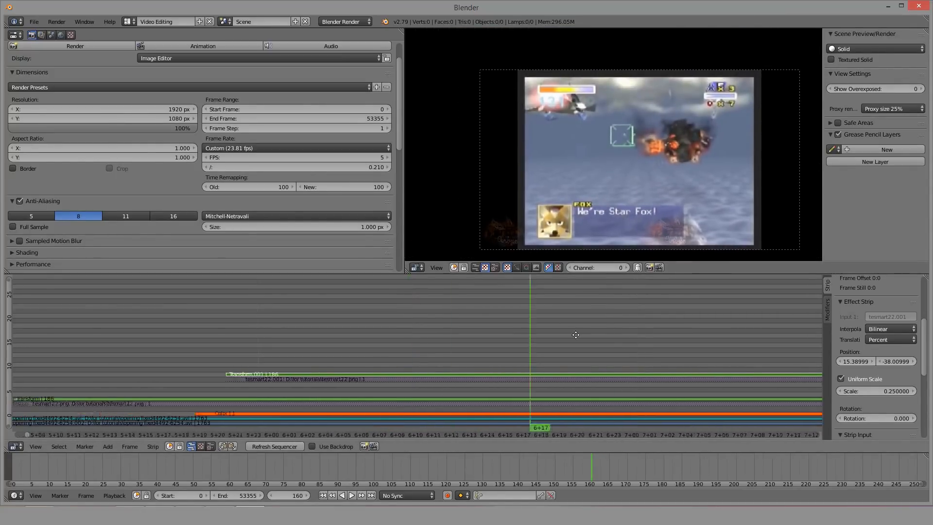
right_click_drag(467, 380, 375, 394)
Step: Box-select both tesmart22.png strips with their Transform strips and group them into one meta strip
scroll(397, 369, "up", 6)
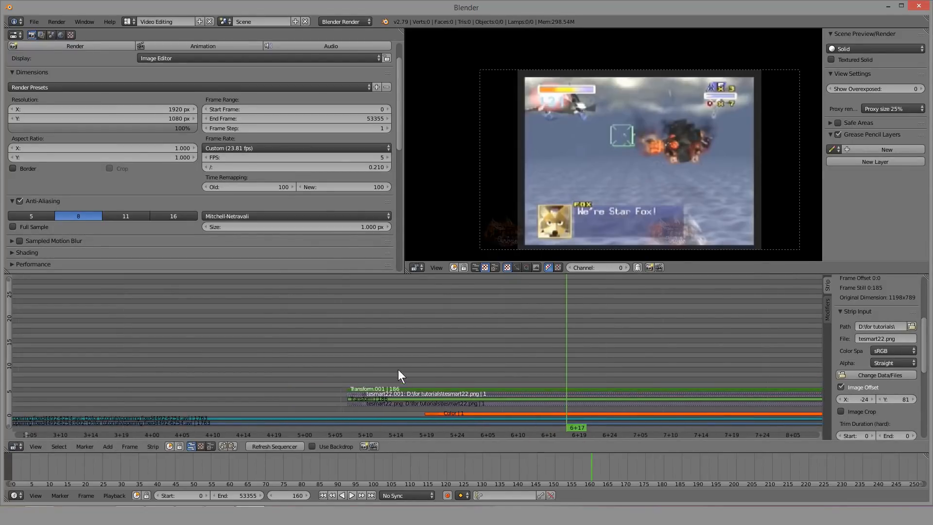
key("b")
left_click_drag(69, 369, 279, 412)
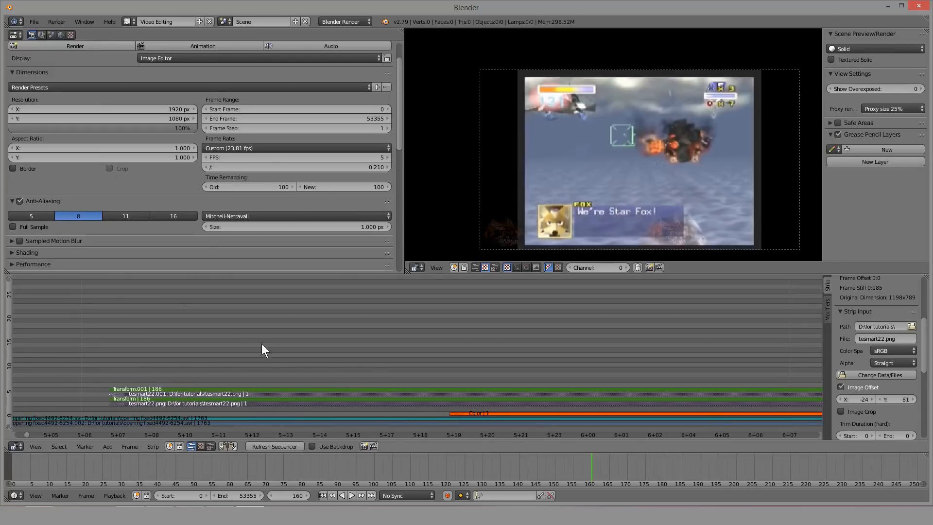
scroll(369, 343, "down", 6)
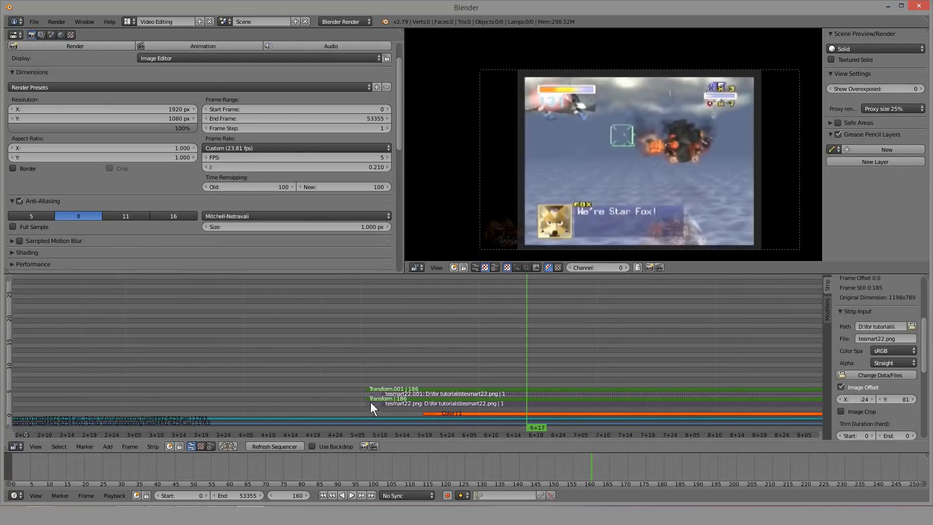
scroll(370, 403, "down", 4)
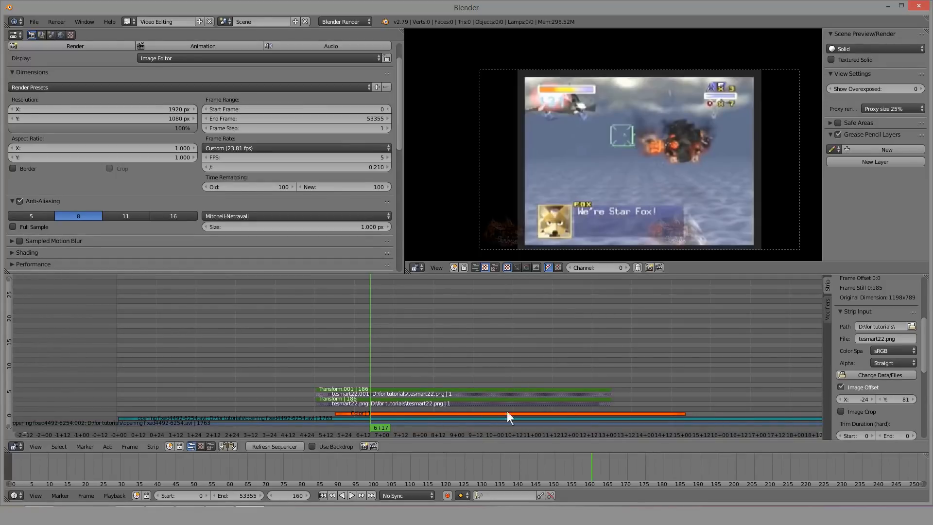
key("ctrl+g")
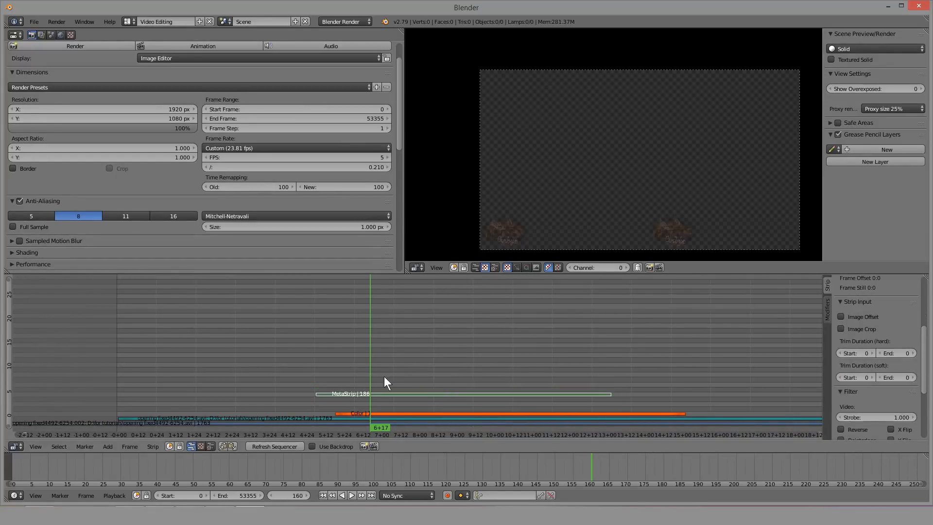
Step: Set the meta strip's blend mode to Over Drop
middle_click_drag(384, 376, 473, 383, "ctrl")
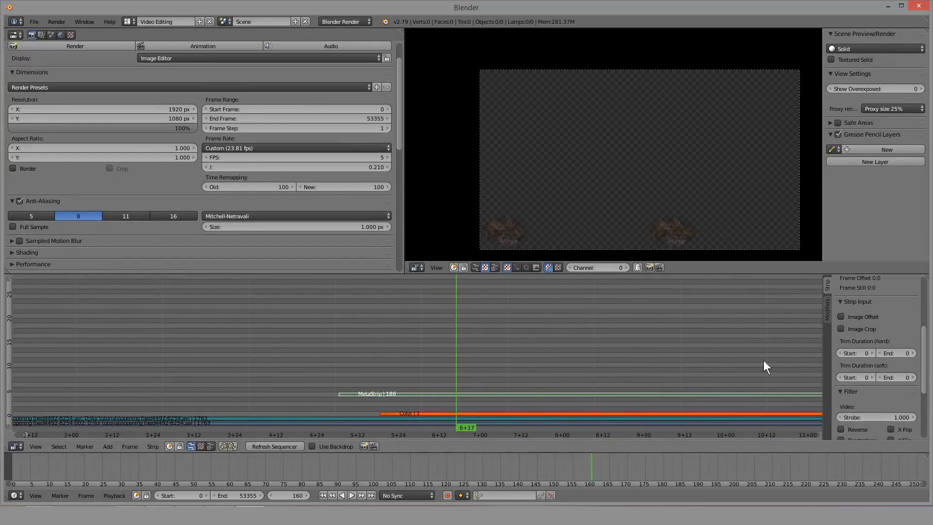
left_click(555, 396)
scroll(884, 380, "up", 5)
left_click(881, 319)
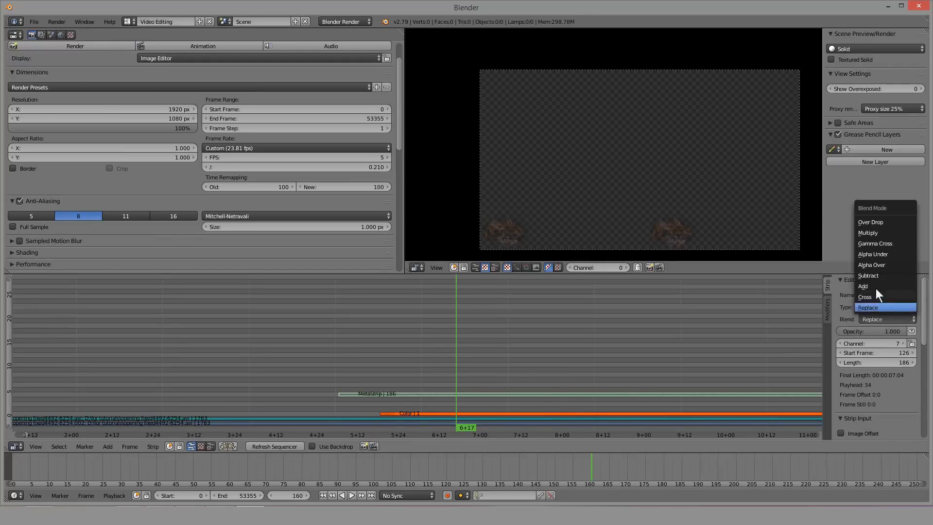
left_click(867, 223)
Step: Scrub the playhead along the meta strip to frame 220 to check the faded images over the video
scroll(481, 387, "up", 6)
left_click_drag(314, 376, 643, 347)
scroll(408, 362, "down", 6)
scroll(534, 359, "down", 12)
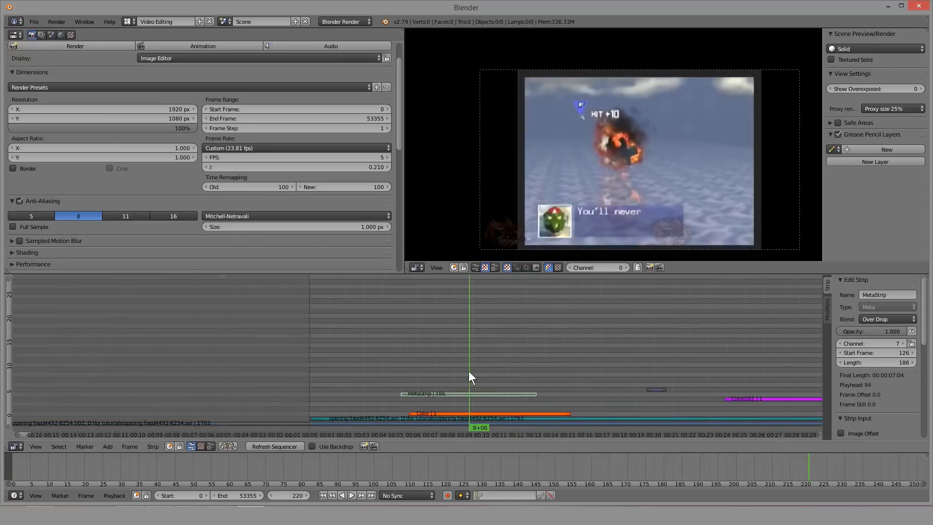
Step: Play the timeline across the meta strip to check the faded images over the video
scroll(437, 398, "up", 8)
left_click(479, 403)
key("alt+a")
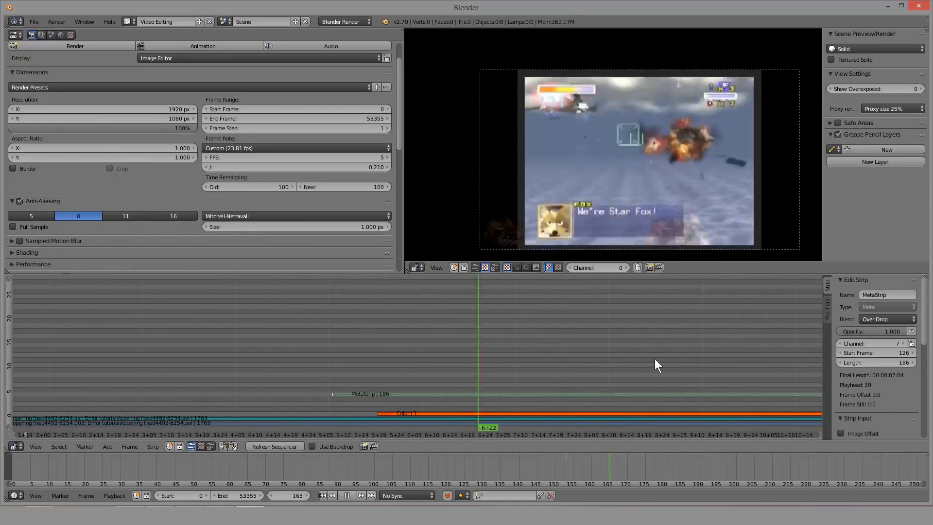
scroll(395, 352, "down", 4)
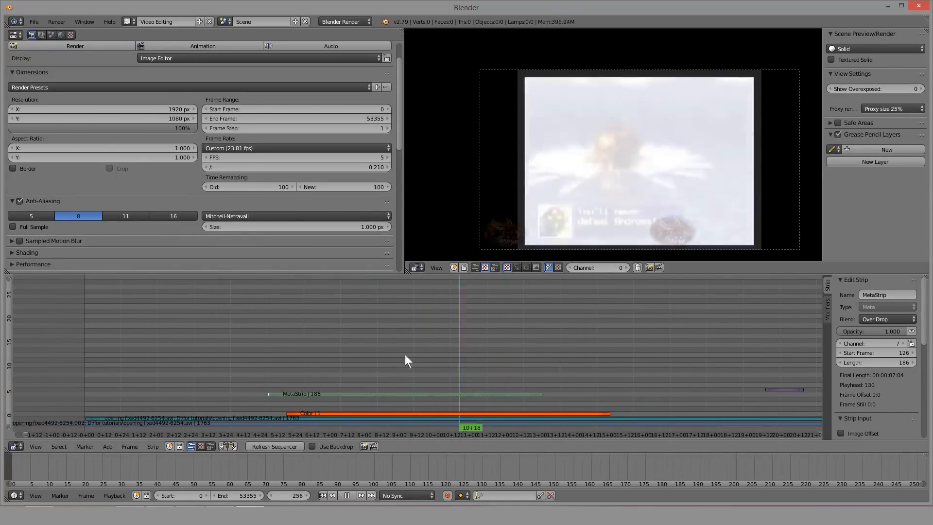
key("Escape")
scroll(369, 389, "up", 6)
middle_click_drag(294, 383, 408, 387)
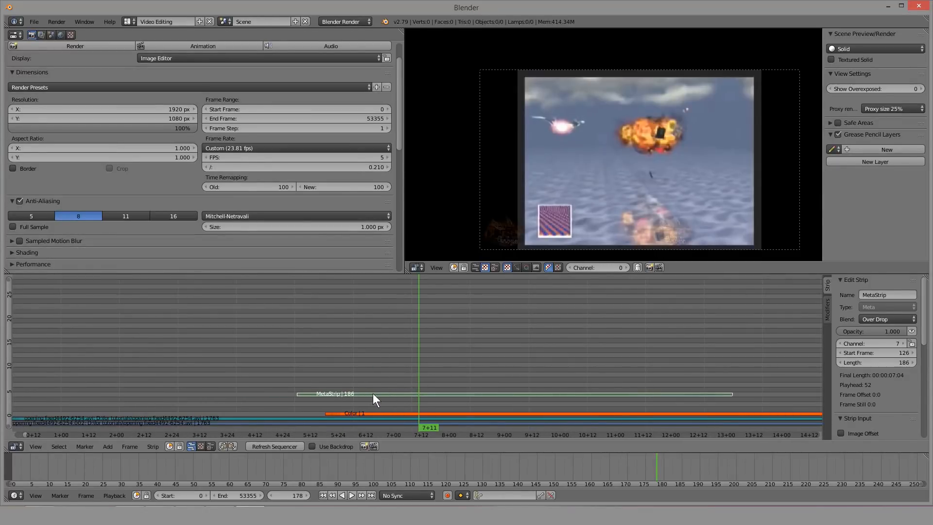
Step: Wrap the meta strip in additional nested meta strips and ungroup them back to the original Over Drop meta strip
key("ctrl+g")
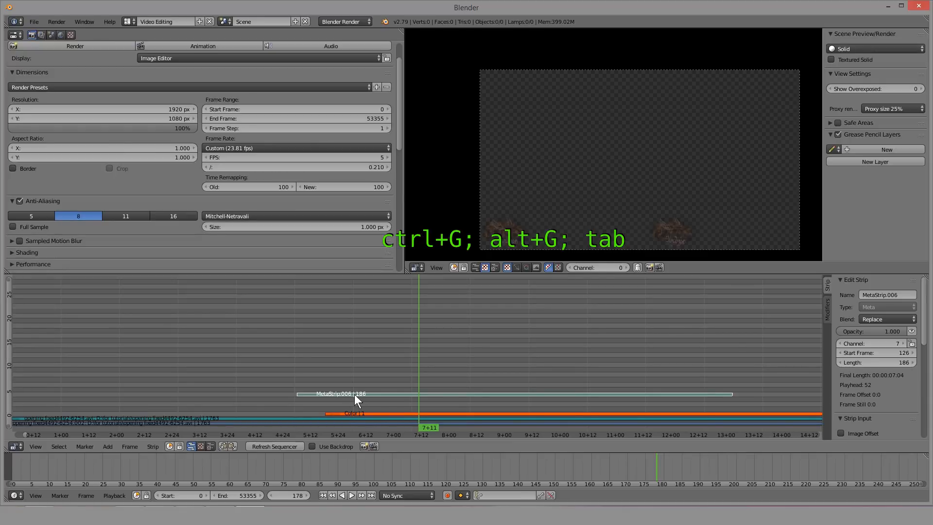
key("alt+g")
right_click(355, 395)
key("alt+g")
right_click(356, 393)
key("alt+g")
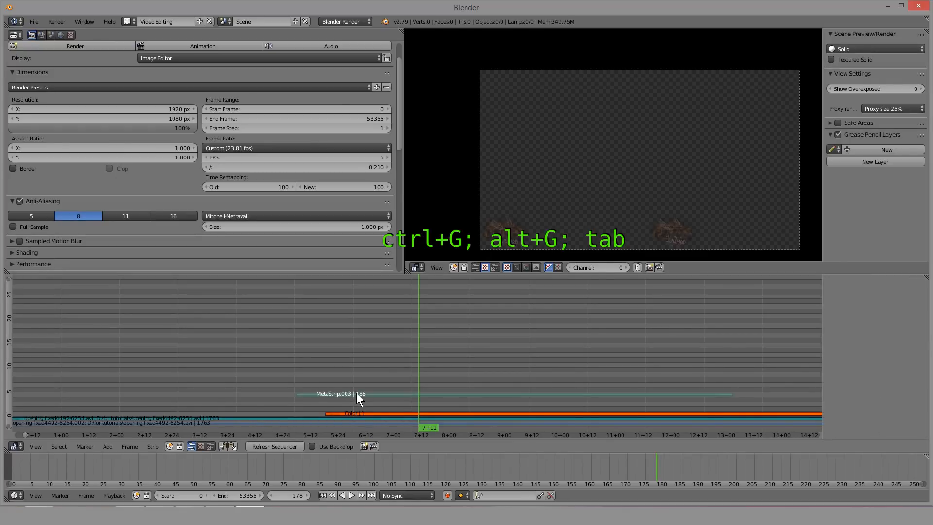
right_click(356, 394)
key("alt+g")
right_click(357, 393)
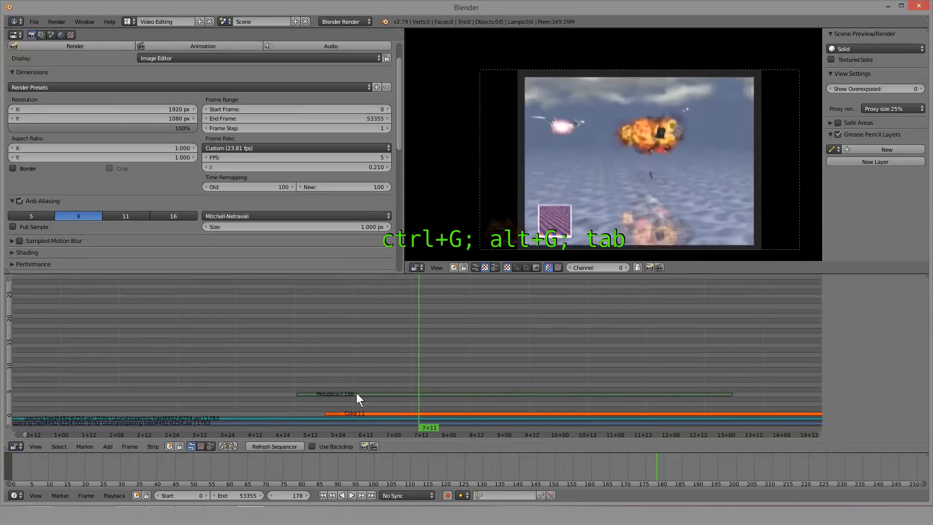
right_click(357, 393)
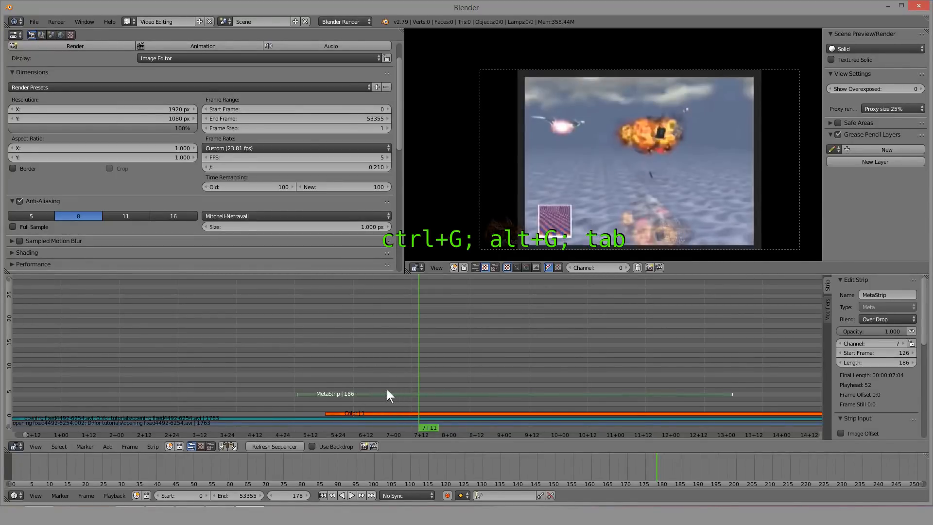
Step: Enter and leave the meta strip repeatedly, scrubbing to frame 227 to inspect the grouped images and Transform strips on their own
key("Tab")
left_click_drag(428, 346, 534, 360)
right_click(523, 388)
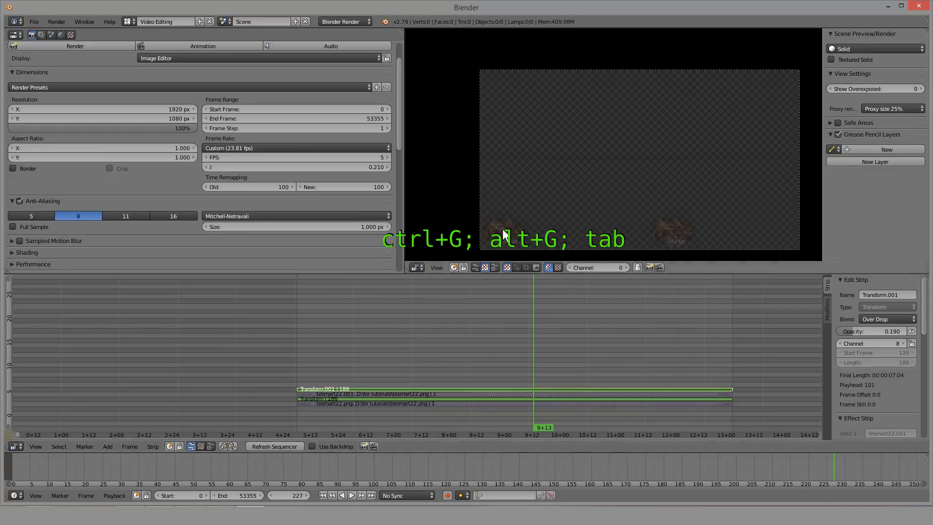
key("Tab")
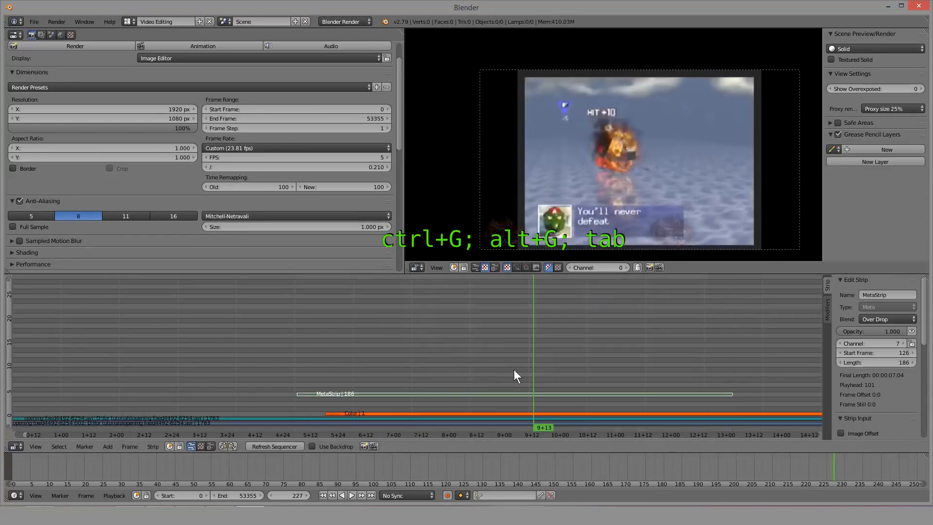
key("Tab")
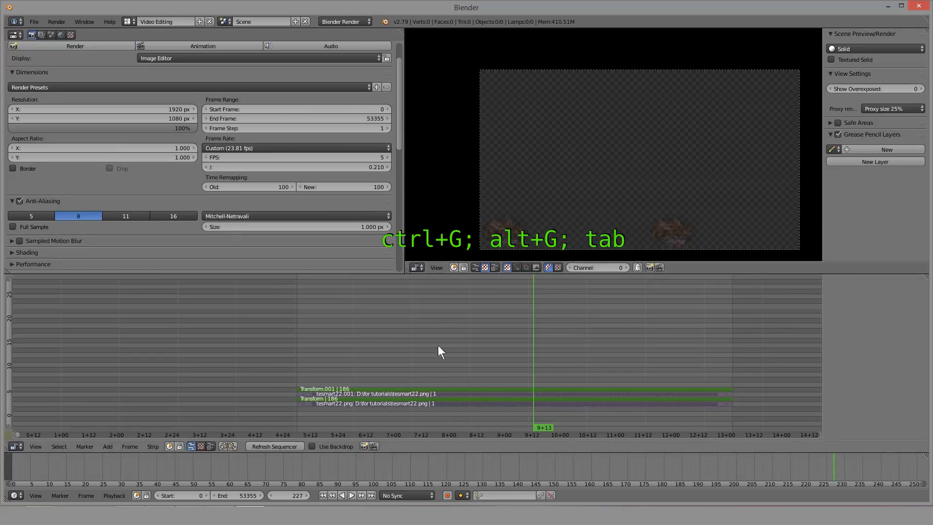
key("Tab")
key("Tab")
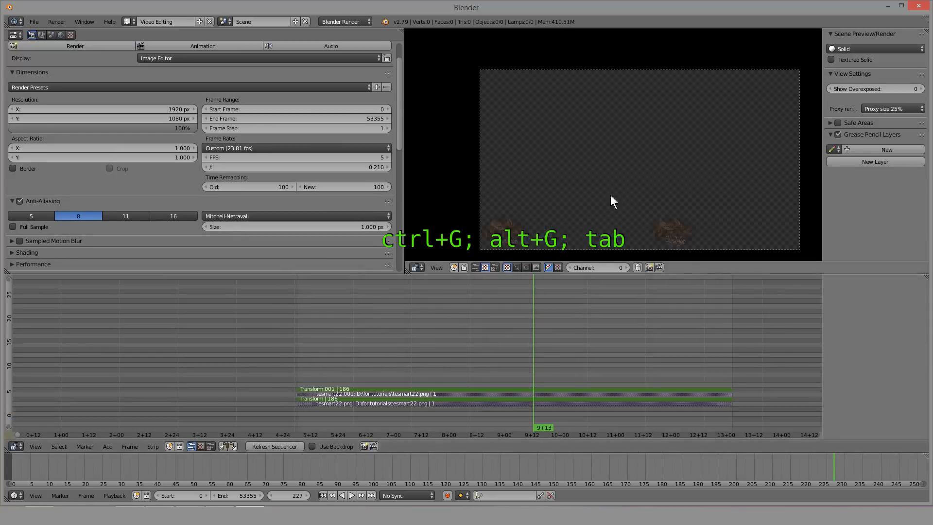
key("Tab")
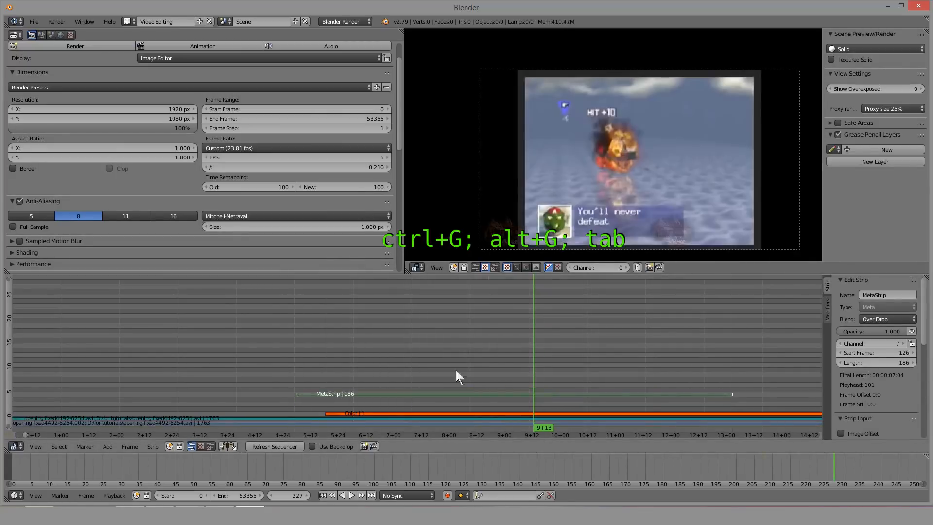
Step: Scrub and play back the section under the meta strip to review the overlay
left_click_drag(296, 367, 510, 335)
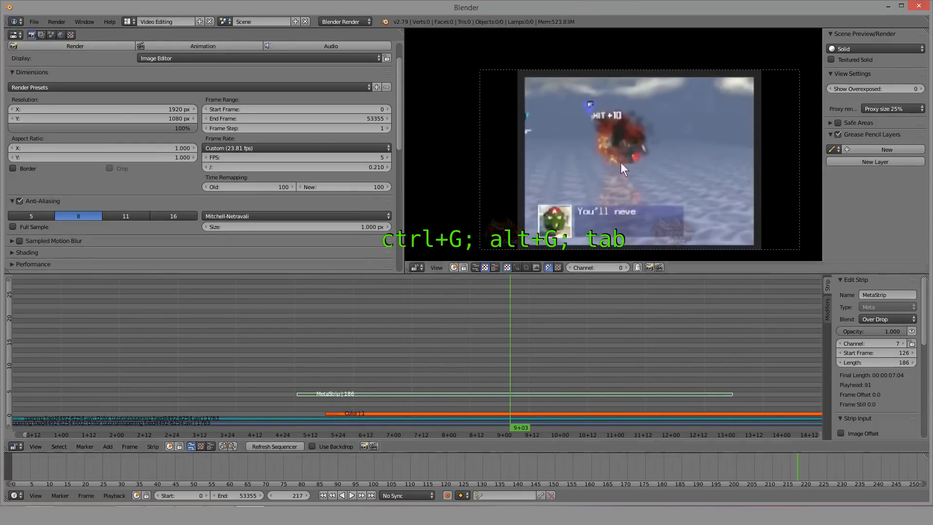
scroll(485, 340, "down", 13)
key("alt+a")
left_click_drag(423, 360, 524, 258)
key("alt+a")
left_click_drag(523, 310, 421, 340)
Step: Delete the meta strip above the Color strip
scroll(424, 386, "up", 2)
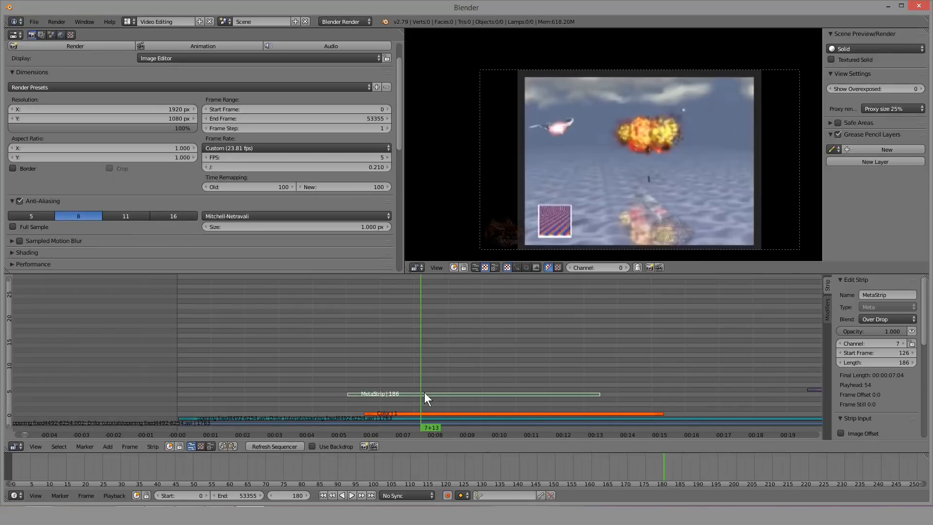
key("x")
left_click(421, 392)
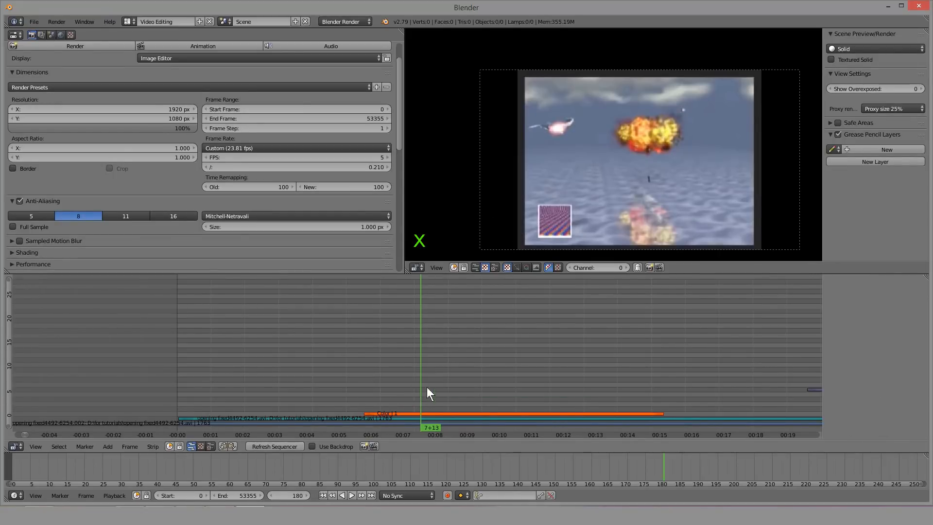
Step: Add a Text effect strip at frame 109, just before the Color strip
left_click_drag(426, 387, 381, 406)
right_click(414, 413)
left_click(324, 363)
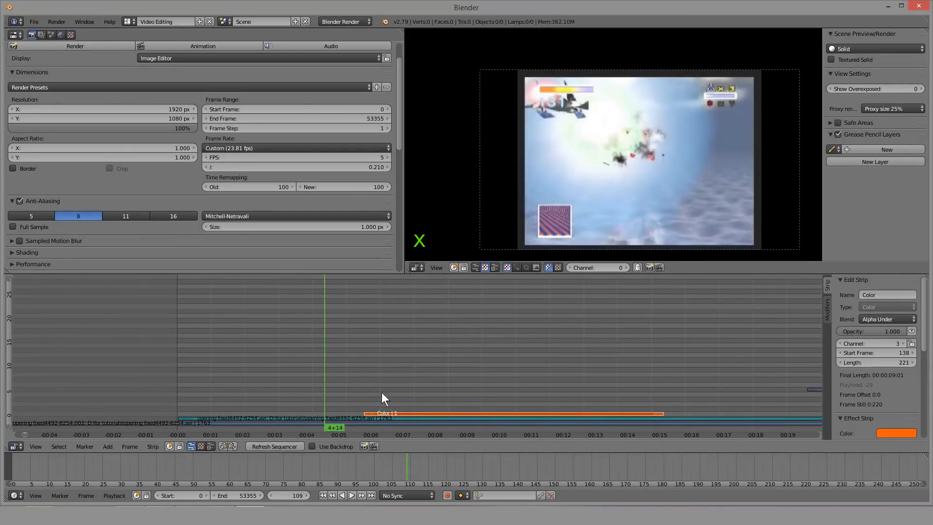
key("shift+a")
mouse_move(270, 370)
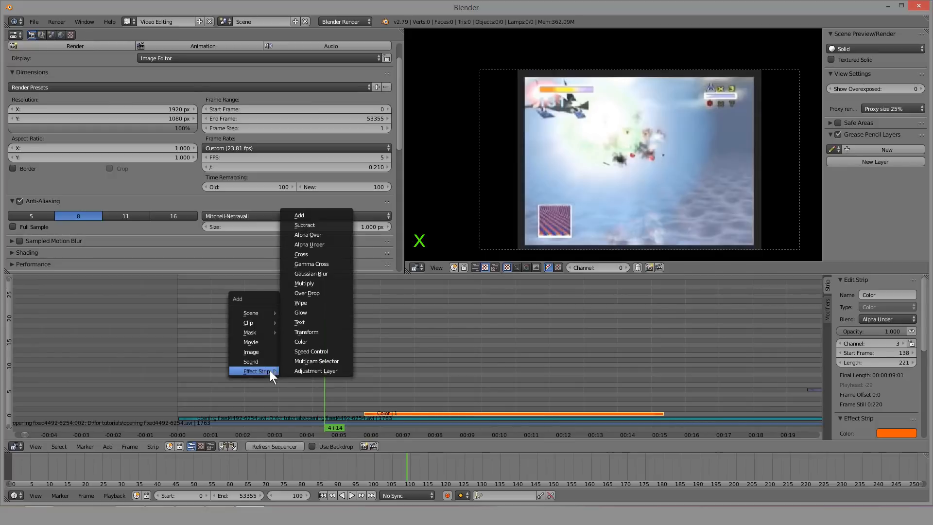
left_click(310, 322)
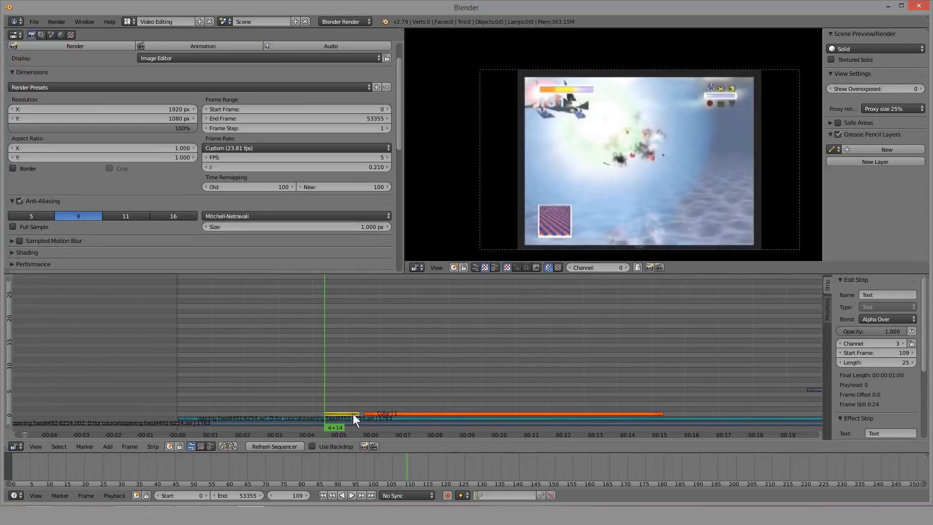
Step: Extend the Text strip to 115 frames and move it to channel 6 with its start at frame 126
key("g")
left_click(208, 410)
left_click_drag(271, 387, 246, 381)
middle_click_drag(309, 376, 348, 376)
scroll(366, 412, "up", 4)
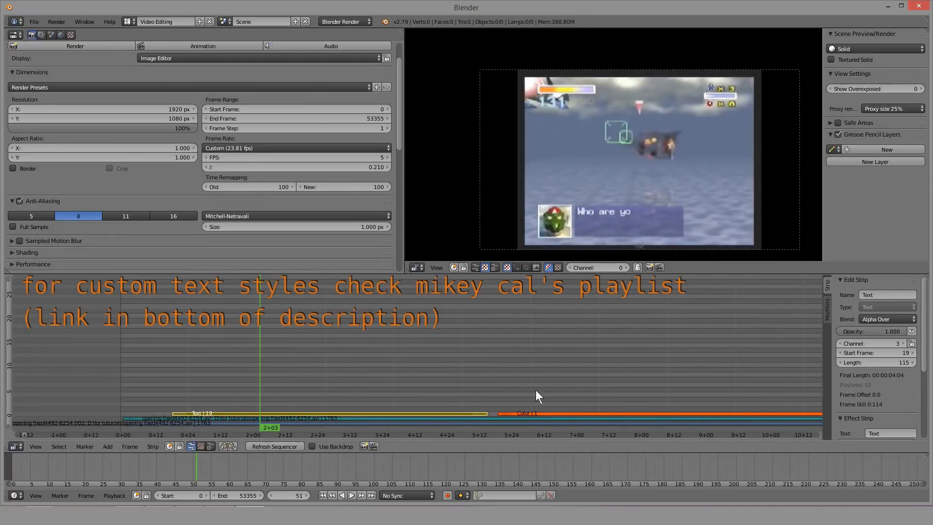
key("g")
left_click(721, 392)
Step: Set the Text strip's font size to 379 and turn on its shadow
left_click(631, 379)
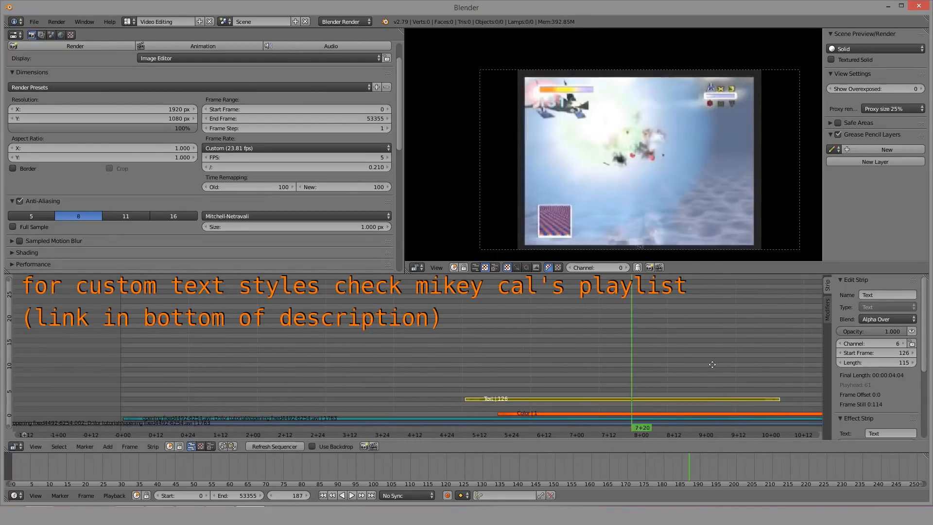
middle_click_drag(711, 364, 523, 350)
middle_click_drag(638, 250, 602, 238)
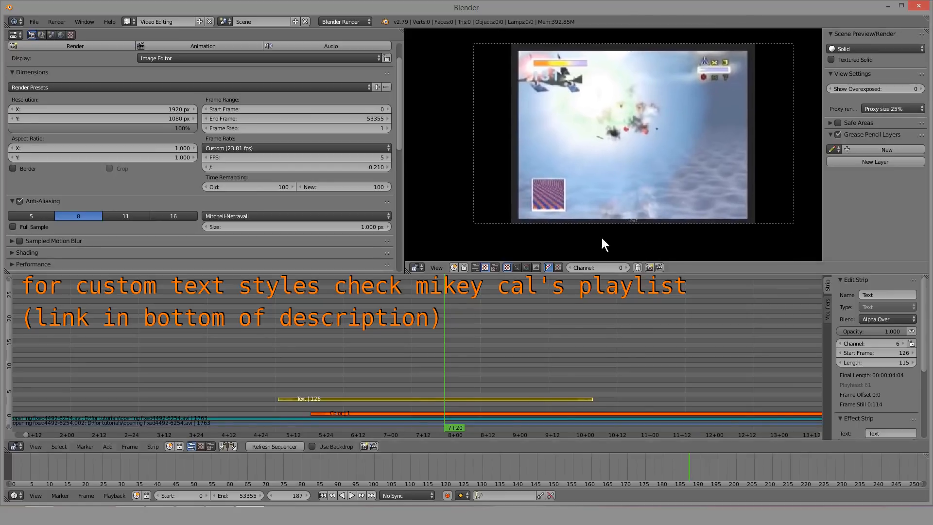
scroll(888, 391, "down", 3)
scroll(882, 395, "down", 1)
left_click_drag(893, 366, 661, 323)
left_click(452, 348)
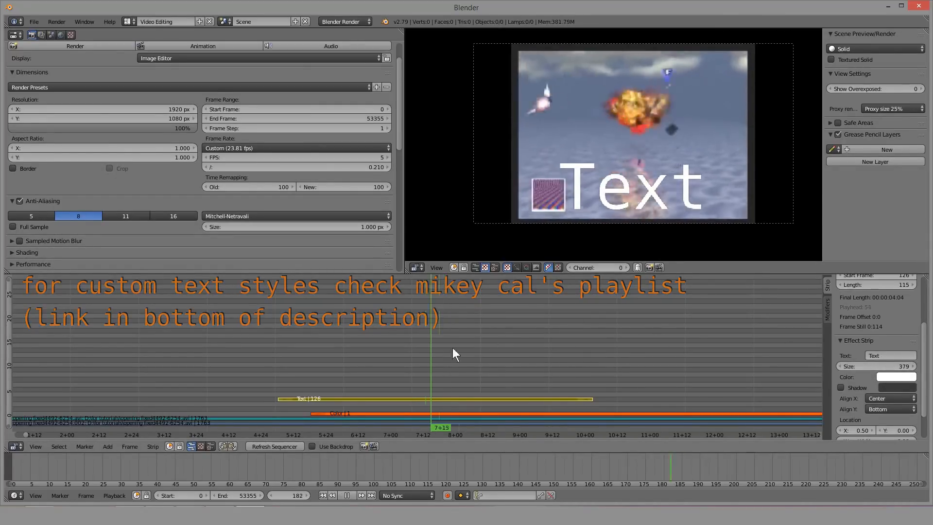
left_click(848, 388)
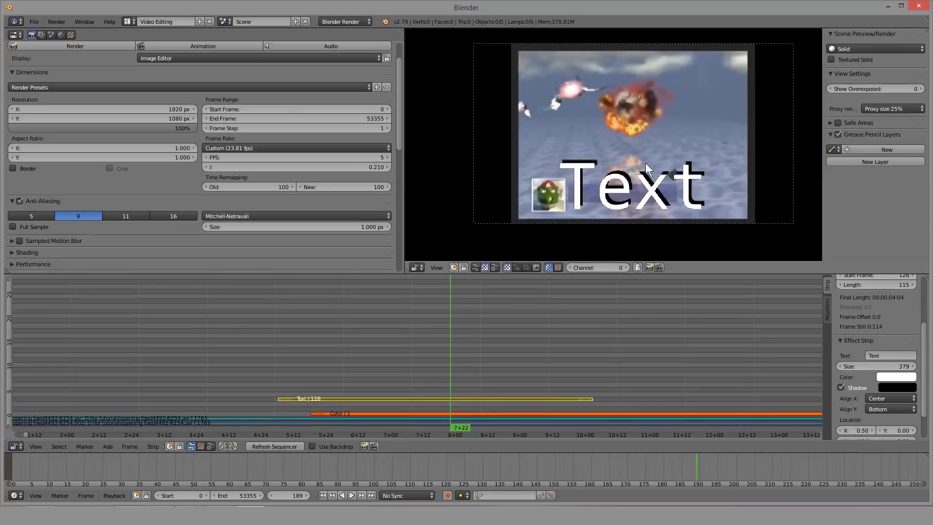
Step: Switch the screen layout to Default and back to Video Editing
left_click(129, 21)
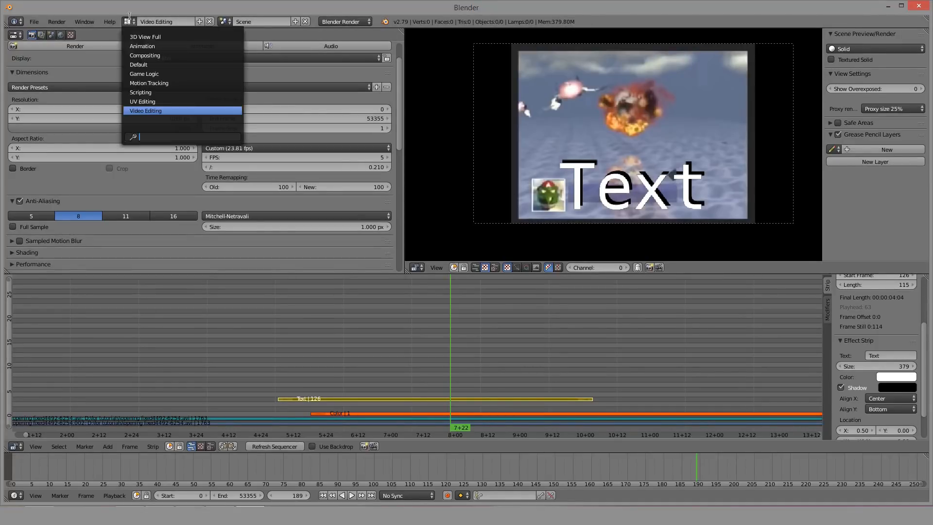
left_click(154, 67)
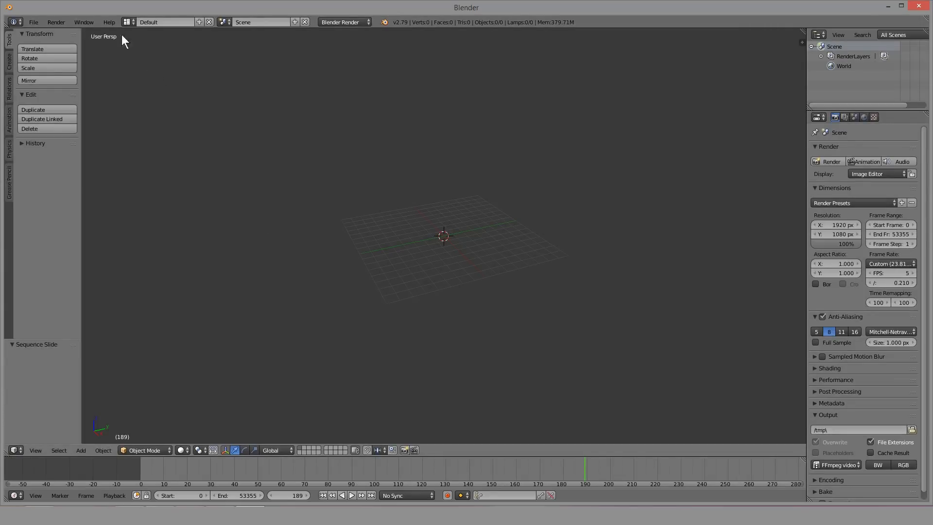
left_click(126, 21)
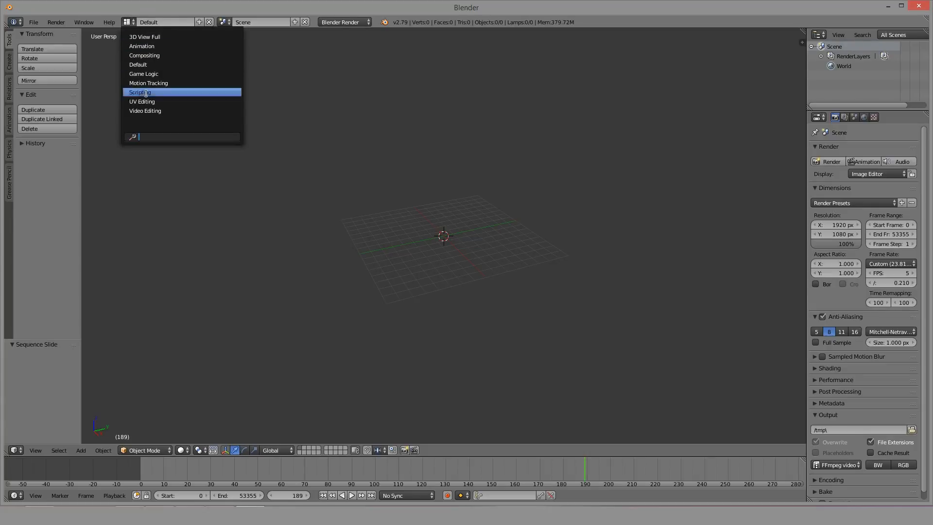
left_click(144, 111)
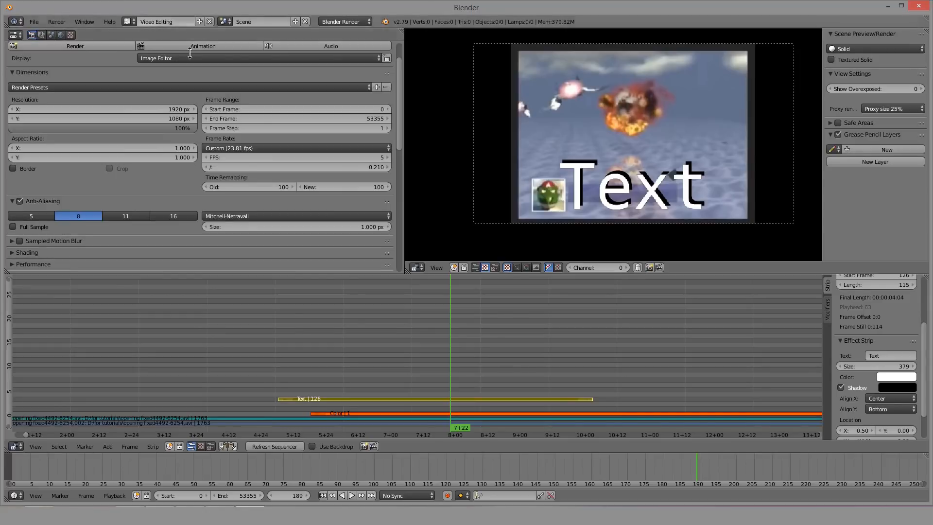
Step: Move the playhead to frame 179, then colour the text red and its shadow orange
middle_click_drag(569, 347, 538, 347)
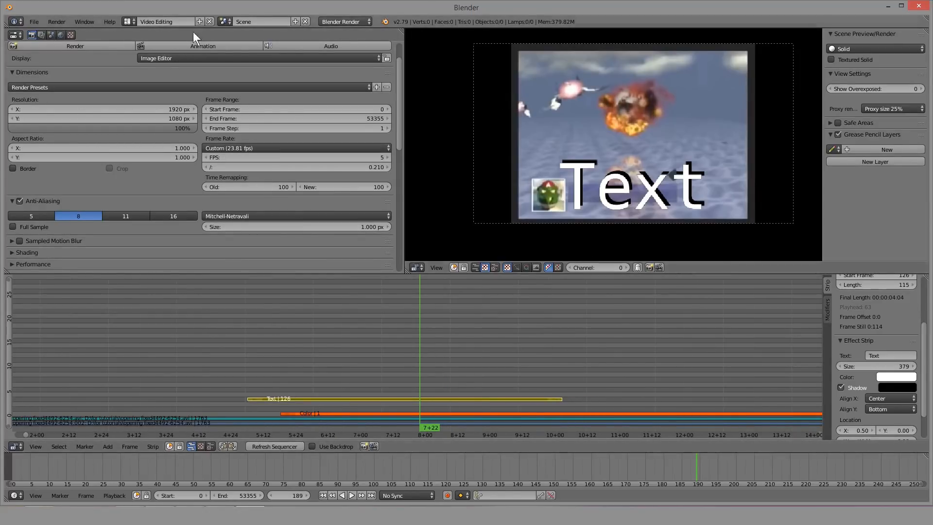
left_click_drag(432, 347, 392, 366)
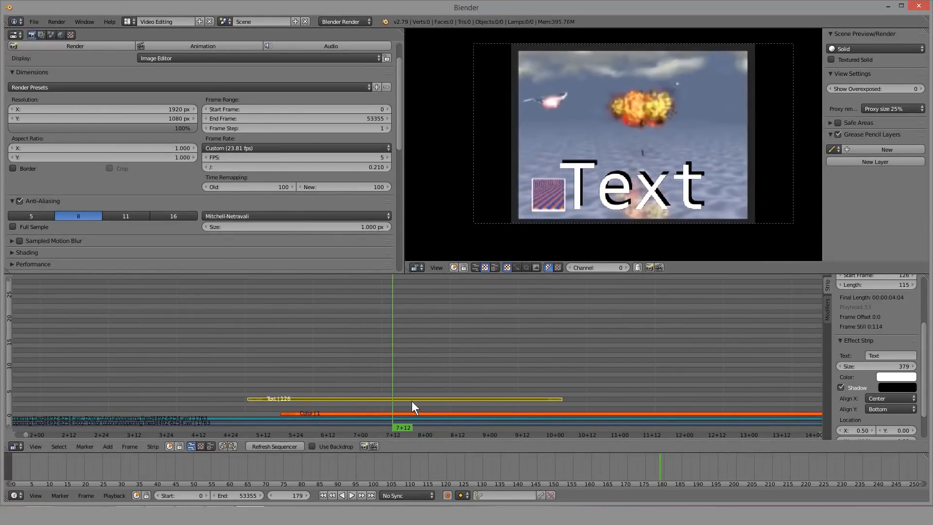
left_click(893, 388)
left_click_drag(909, 318, 908, 255)
left_click_drag(867, 284, 862, 302)
left_click(895, 376)
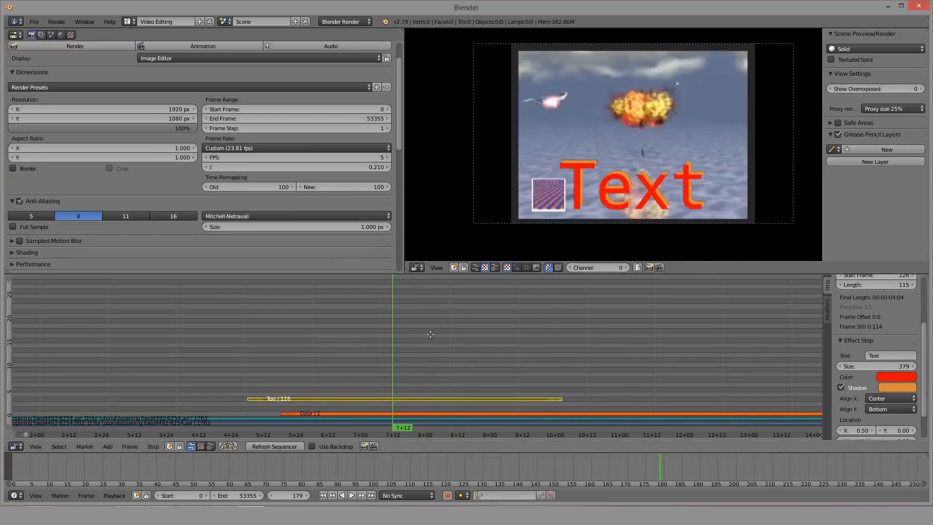
Step: Play and scrub through the Text strip to frame 184 to preview the recoloured title over the video
middle_click_drag(429, 333, 489, 335)
key("alt+a")
key("alt+a")
middle_click_drag(537, 357, 529, 357)
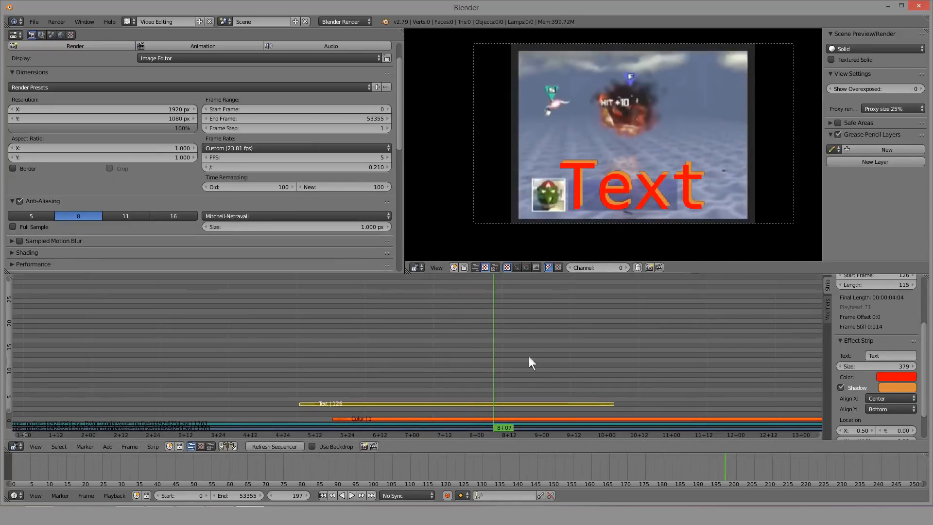
left_click_drag(502, 354, 457, 343)
middle_click_drag(584, 302, 595, 298)
Step: Compare the preview at No proxy, full render, and return the proxy render size to 25%
left_click(882, 109)
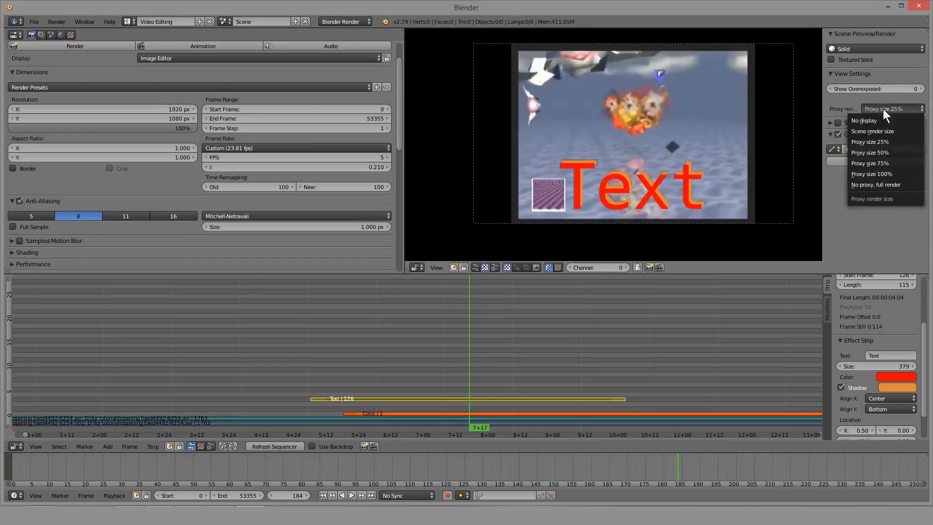
left_click(876, 184)
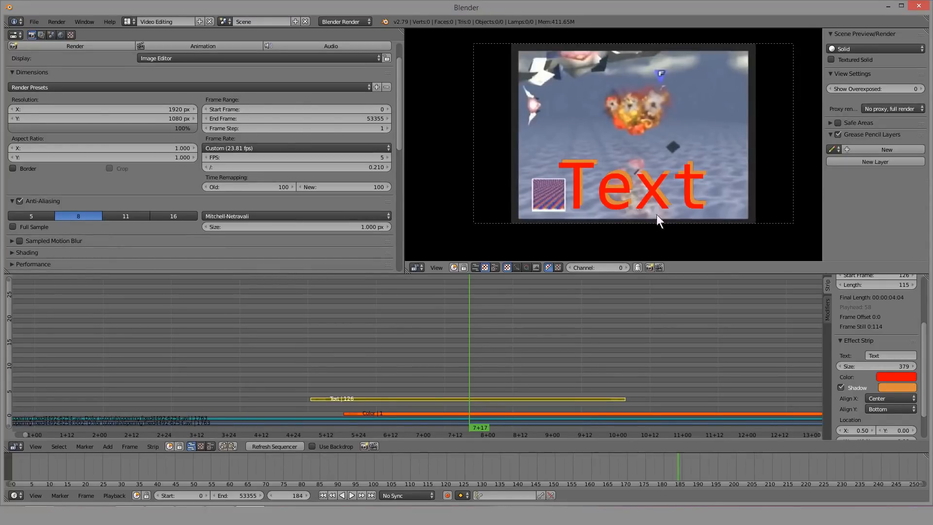
scroll(624, 189, "up", 2)
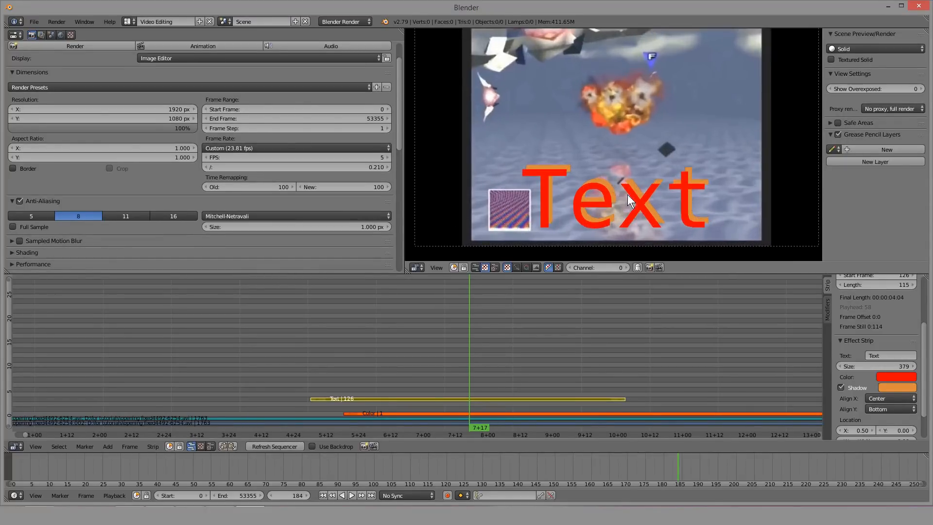
left_click(878, 109)
left_click(868, 142)
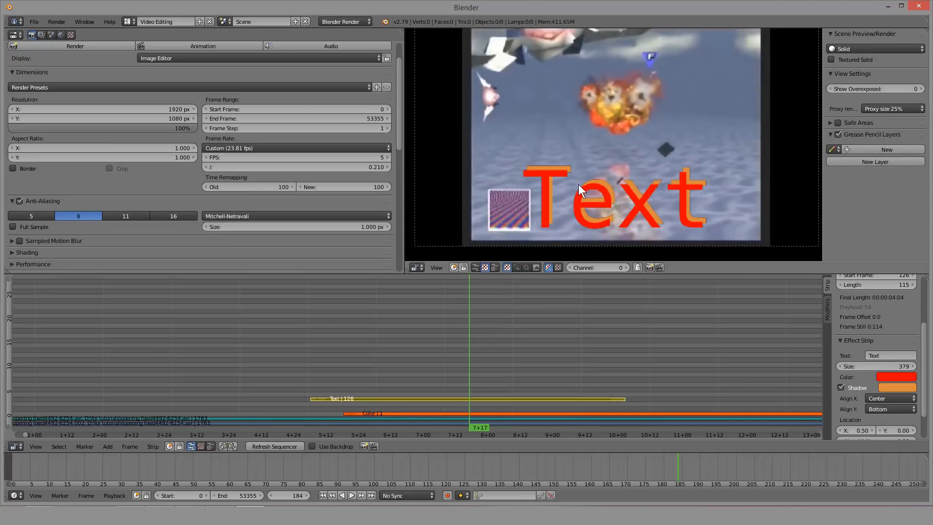
Step: Move the playhead to frame 183 and compare the preview at No proxy, full render with Proxy size 25%
scroll(615, 179, "down", 1)
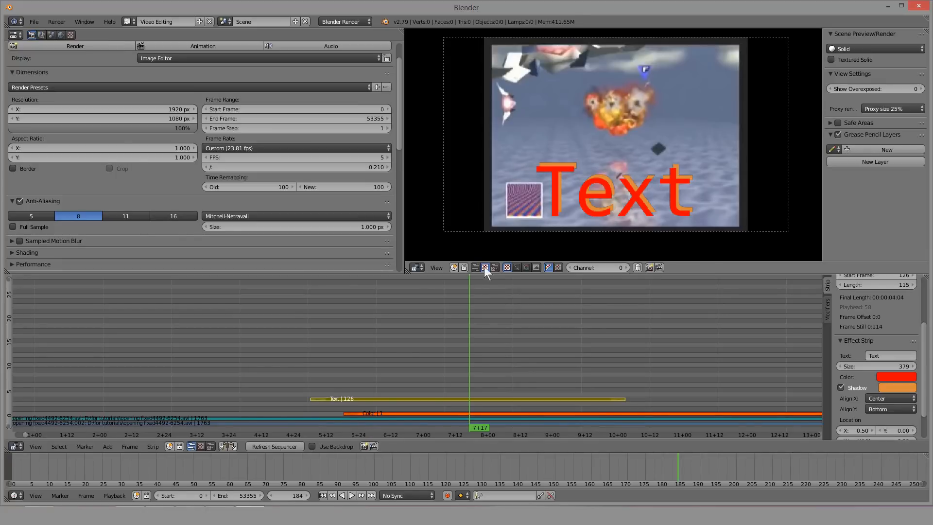
mouse_move(463, 301)
left_mouse_down()
mouse_move(359, 352)
mouse_move(467, 311)
left_mouse_up()
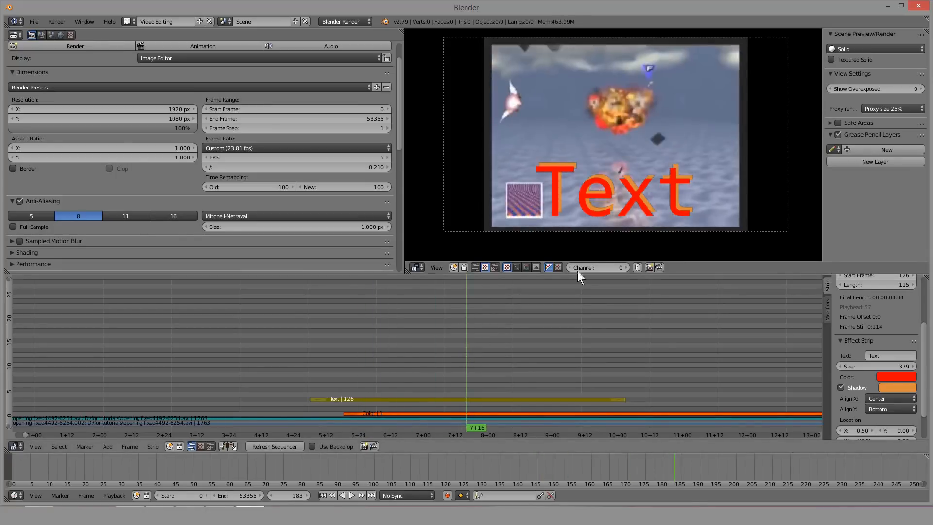
left_click(889, 109)
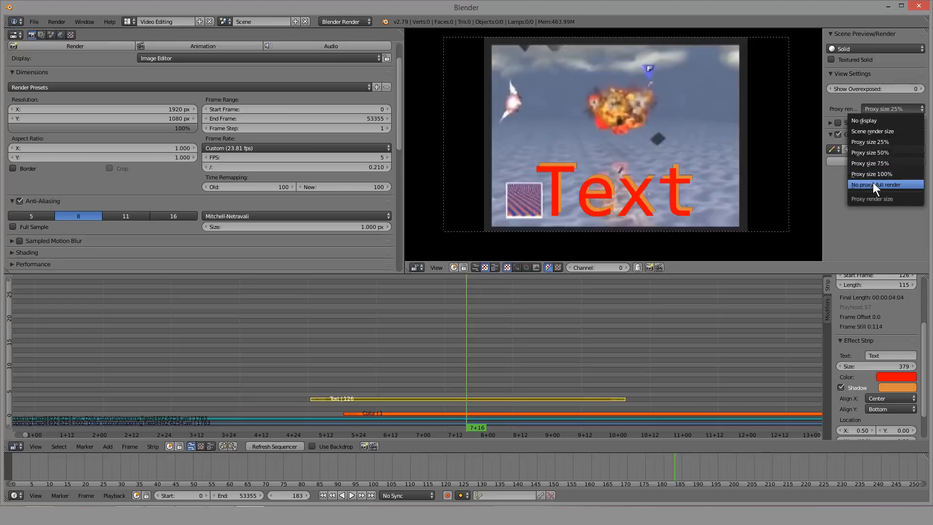
left_click(872, 185)
left_click(893, 107)
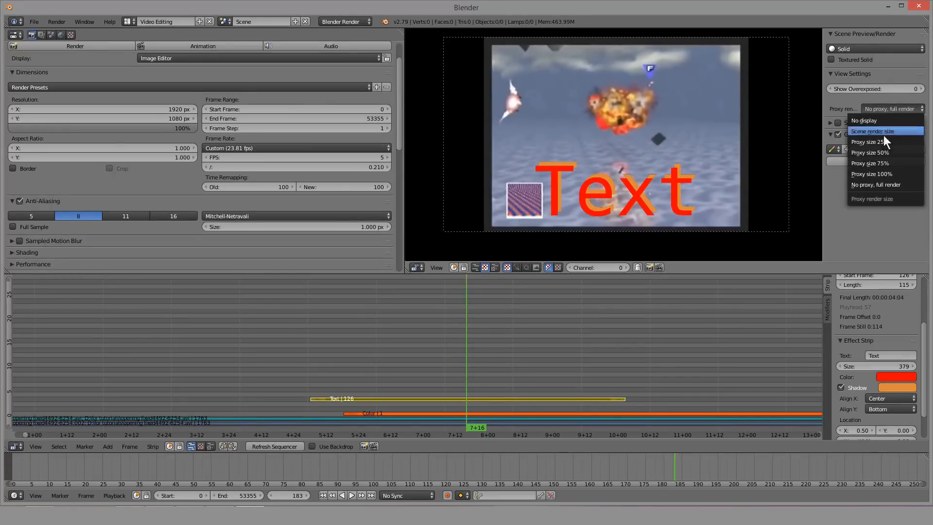
left_click(883, 141)
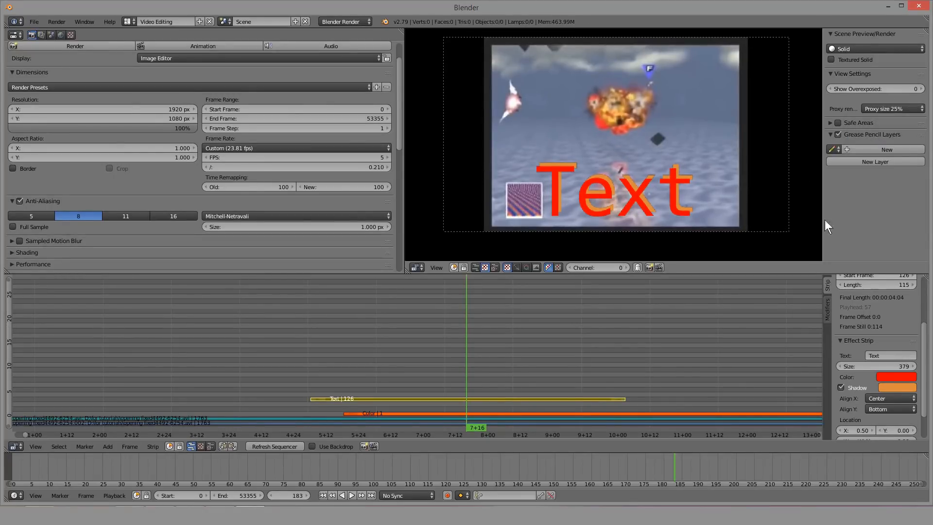
Step: Change the Text strip's wording to "fdssdf fsdfsd sff sf dsfd sfd sdf", wrapped at about 0.92 width and sized 122
scroll(878, 331, "down", 3)
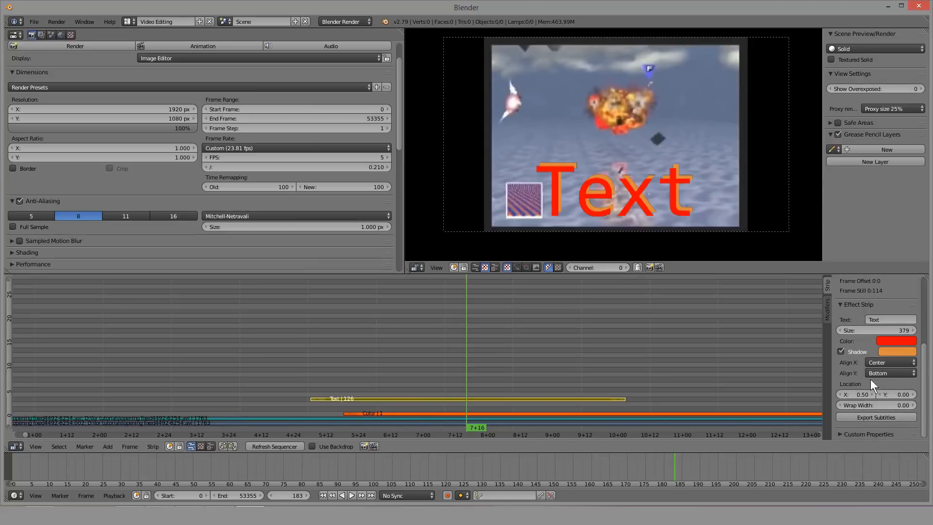
left_click_drag(890, 408, 916, 407)
left_click(900, 319)
type("fdssdf fsd sff sf dsfd sfd sdf")
key("Return")
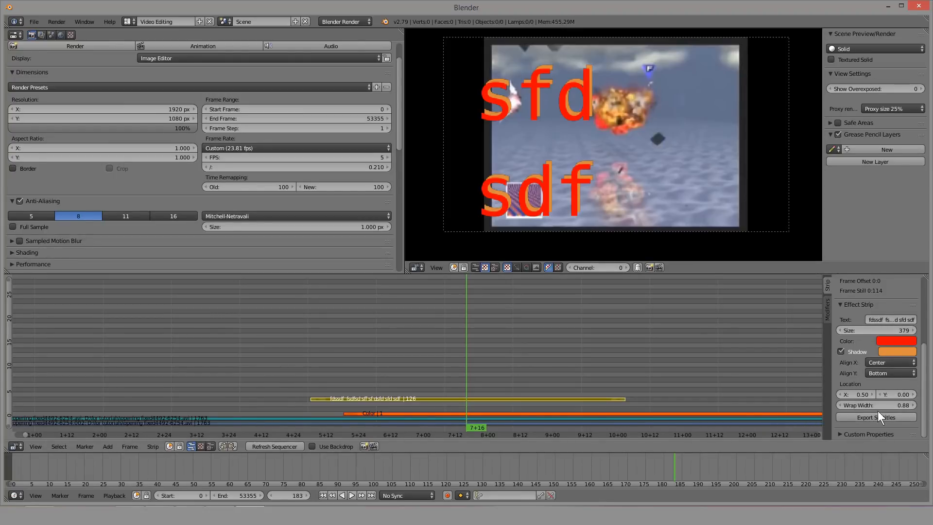
scroll(861, 349, "up", 3)
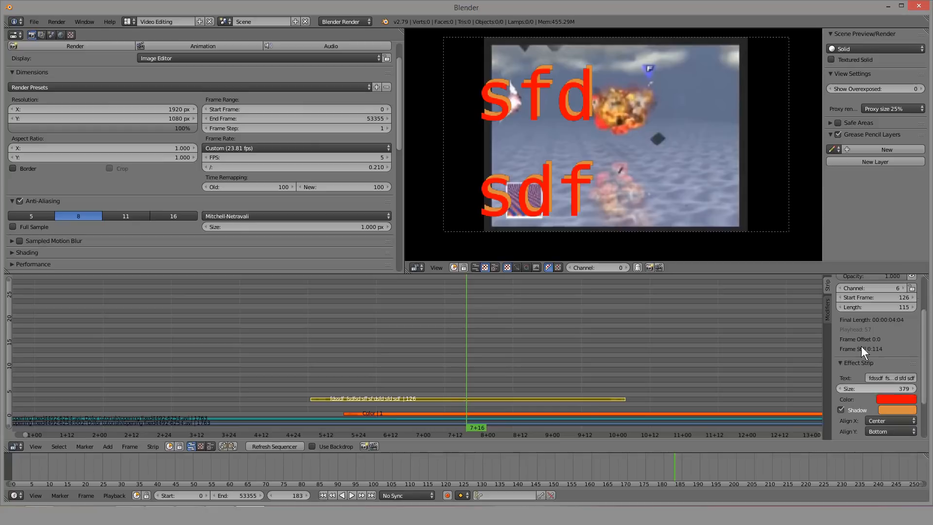
left_click_drag(888, 389, 638, 388)
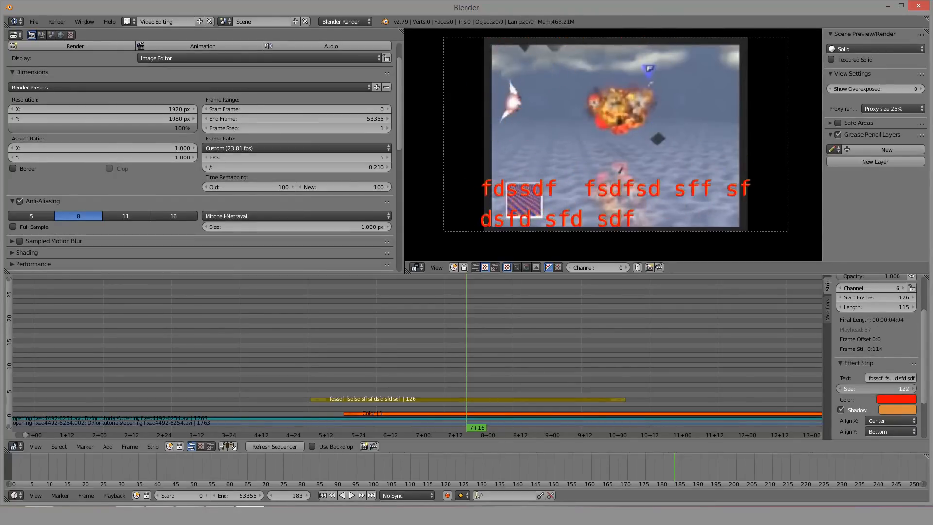
Step: Add a Transform effect strip to the Text strip and set its blend mode to Over Drop
middle_click_drag(463, 400, 470, 400)
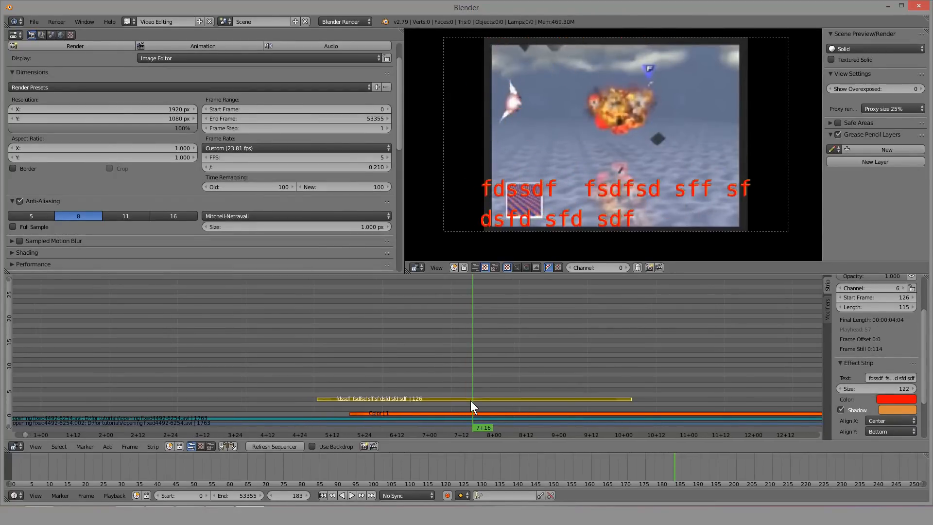
key("shift+a")
mouse_move(470, 400)
left_click(513, 362)
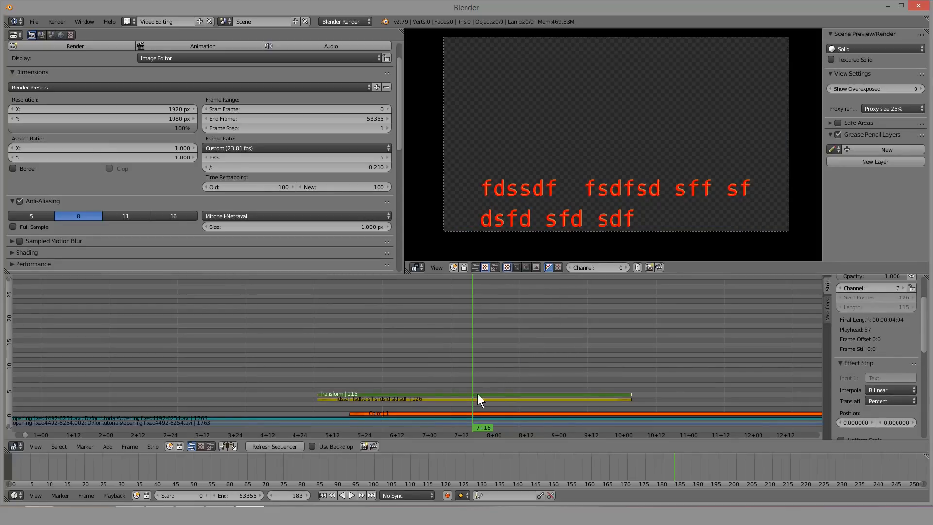
scroll(861, 374, "up", 3)
left_click(876, 322)
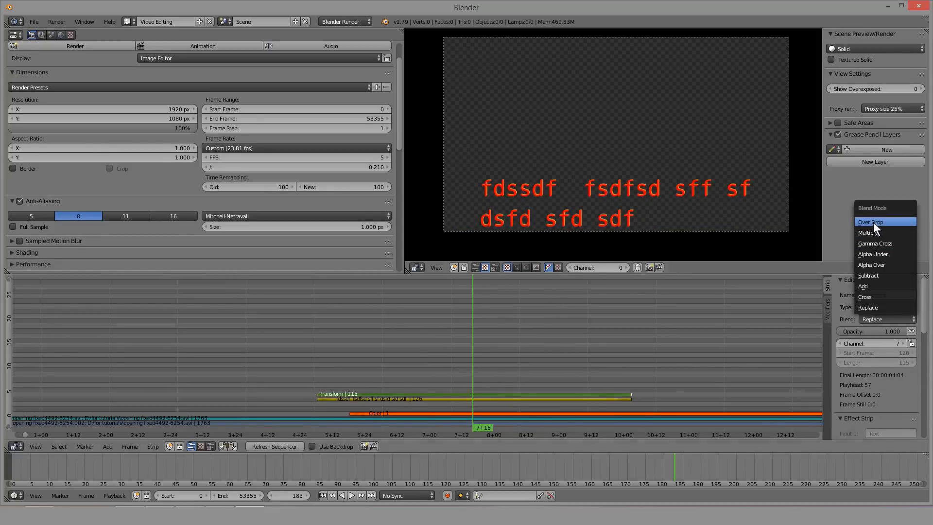
left_click(872, 223)
Step: Enable uniform scale on the Transform strip and scale it to 1.15
scroll(869, 334, "down", 6)
left_click(860, 340)
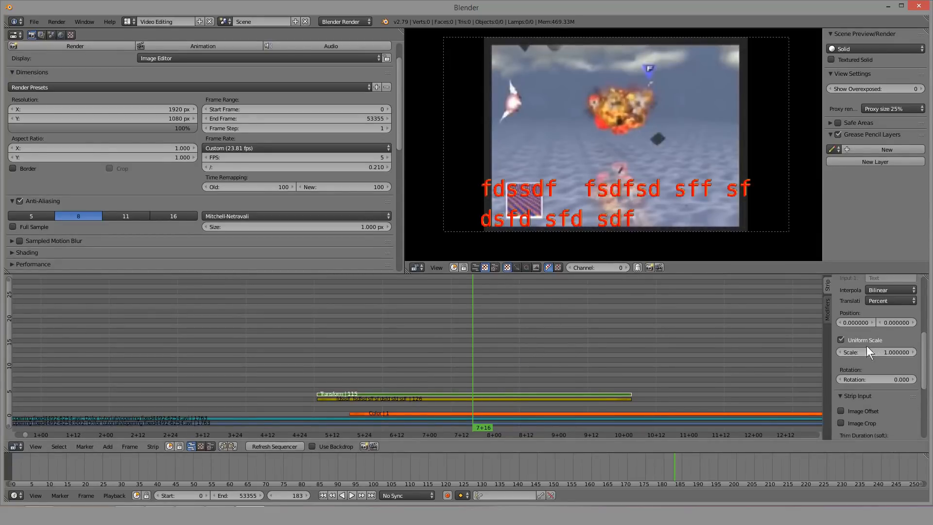
left_click_drag(866, 350, 896, 350)
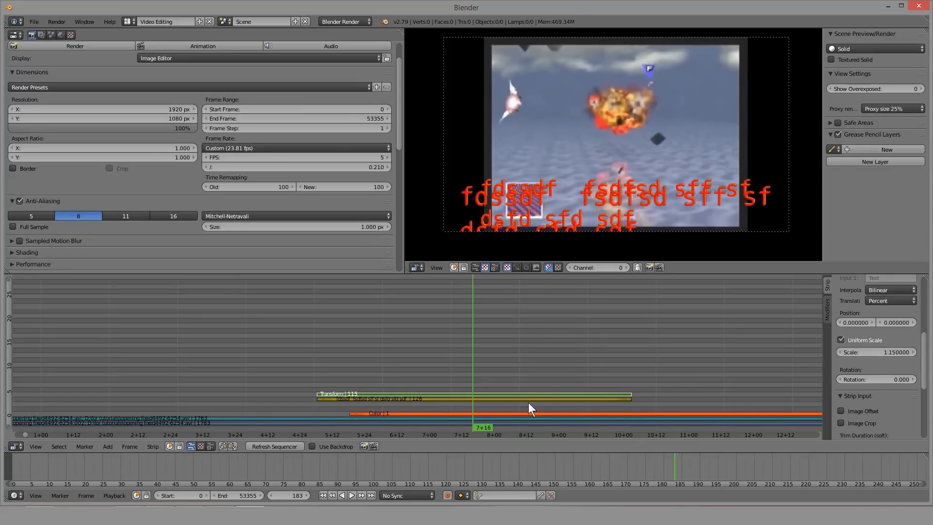
Step: Mute the original Text strip so only its transformed copy shows, and reselect the Transform strip
left_click(527, 399)
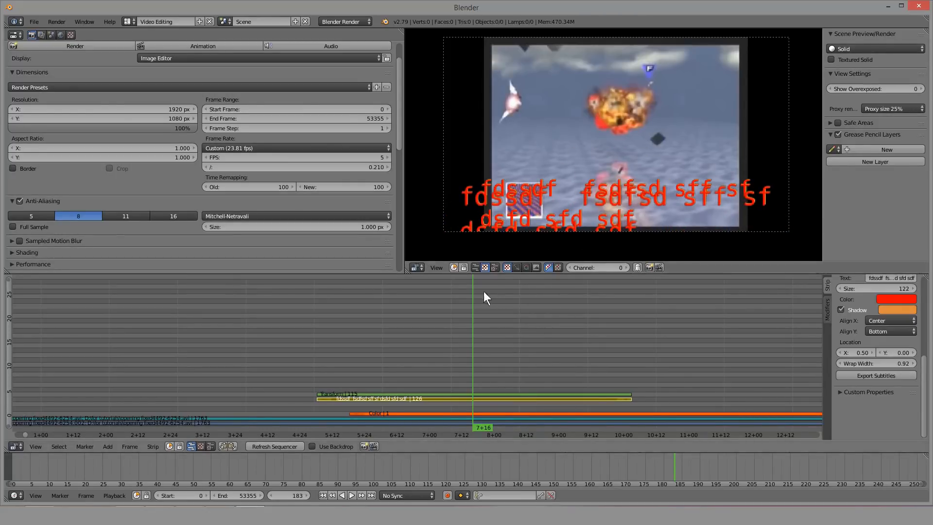
key("h")
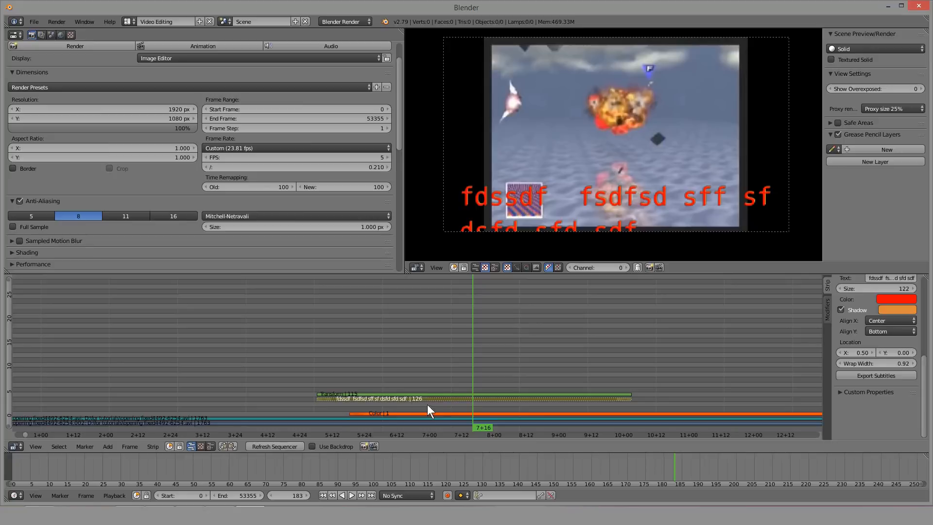
left_click(436, 393)
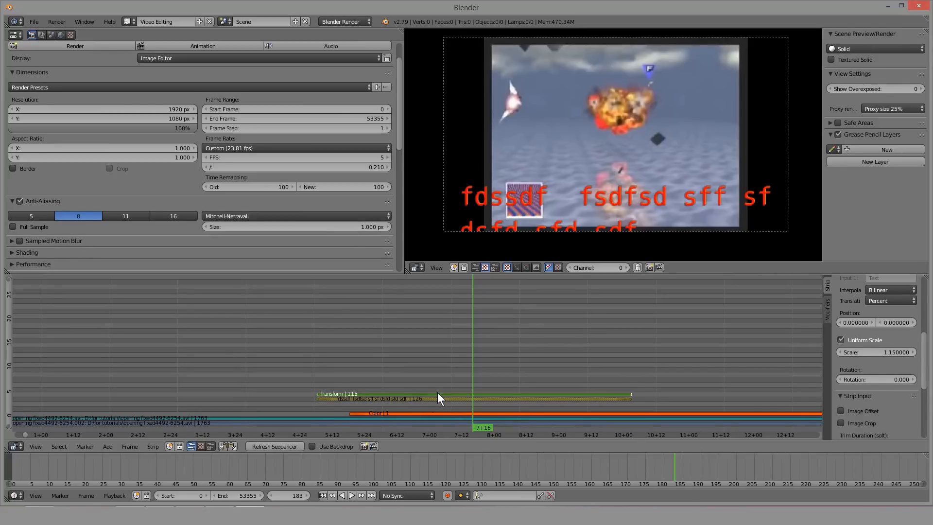
Step: Set the Transform strip's scale to 0.61 and its rotation to -360
mouse_move(860, 354)
left_mouse_down()
mouse_move(874, 353)
mouse_move(845, 353)
mouse_move(856, 354)
left_mouse_up()
mouse_move(888, 380)
left_mouse_down()
mouse_move(908, 380)
mouse_move(889, 379)
left_mouse_up()
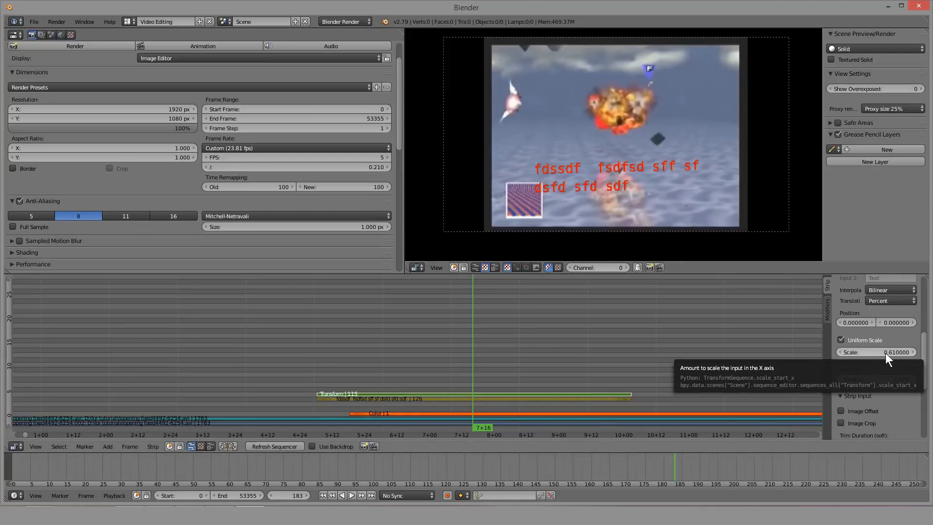
mouse_move(885, 380)
left_mouse_down()
mouse_move(913, 379)
mouse_move(880, 380)
left_mouse_up()
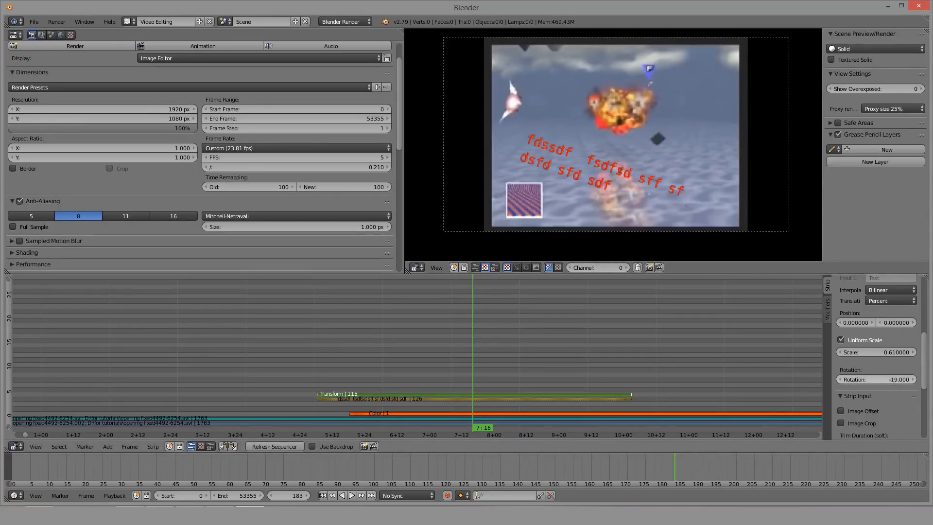
left_click_drag(894, 380, 843, 379)
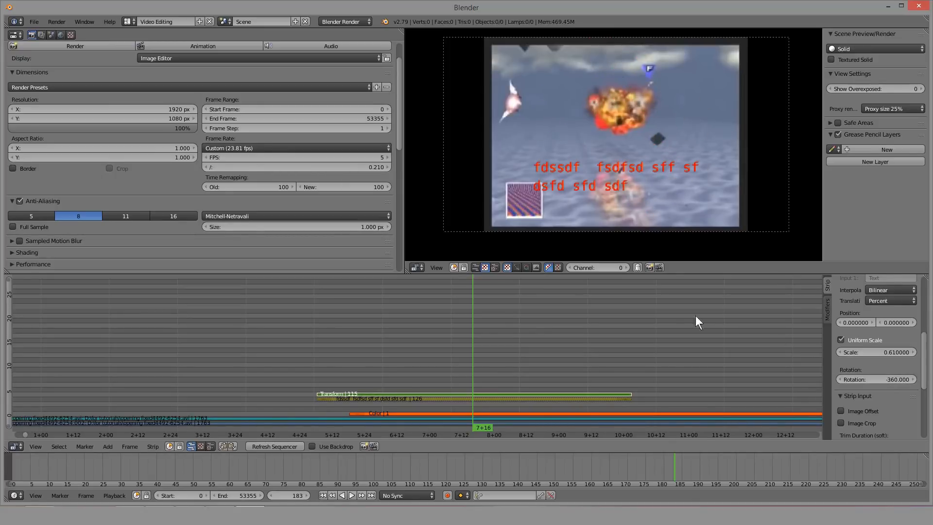
left_click_drag(911, 379, 845, 379)
Step: Scrub the sequence to frame 111 and look over the available effect strip types
mouse_move(541, 372)
middle_mouse_down()
mouse_move(677, 366)
mouse_move(546, 369)
middle_mouse_up()
scroll(719, 363, "up", 4)
left_click(654, 372)
left_click(340, 369)
left_click(241, 378)
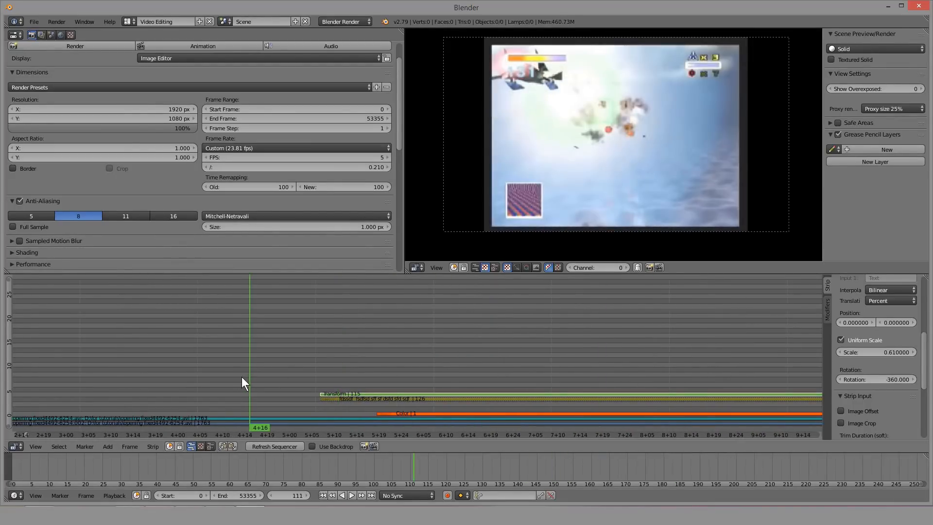
key("shift+a")
mouse_move(241, 378)
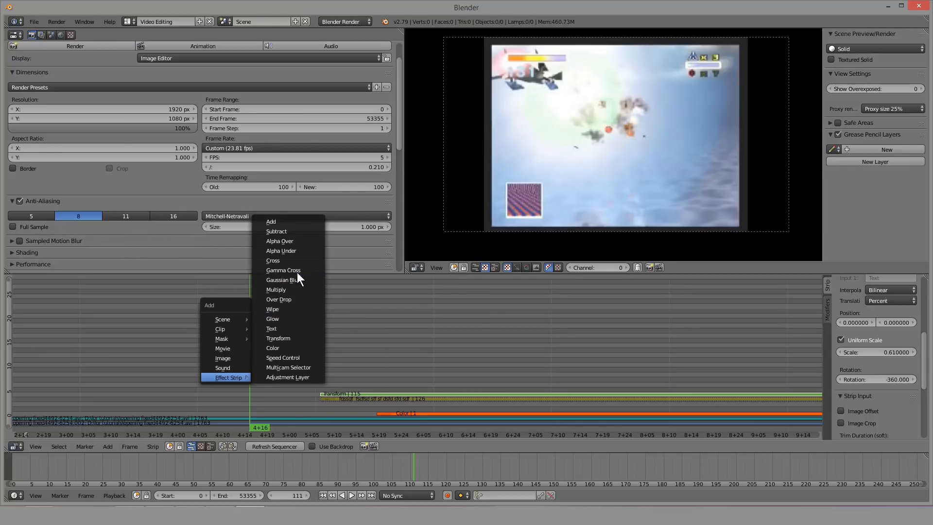
Step: Move the Color strip earlier to start at frame 93 and place the playhead at frame 78
middle_click_drag(406, 371, 492, 374)
left_click_drag(399, 377, 483, 409)
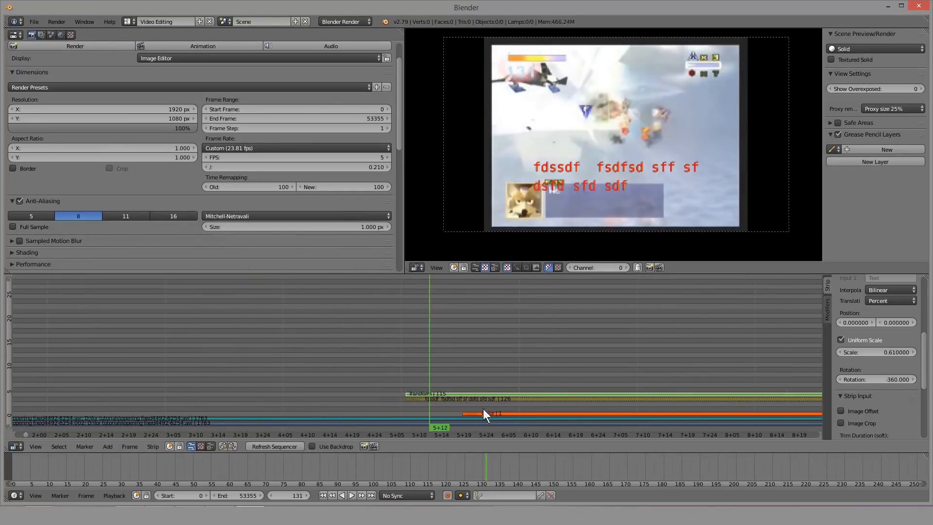
right_click_drag(517, 414, 305, 408)
left_click(179, 395)
middle_click_drag(213, 385, 435, 393)
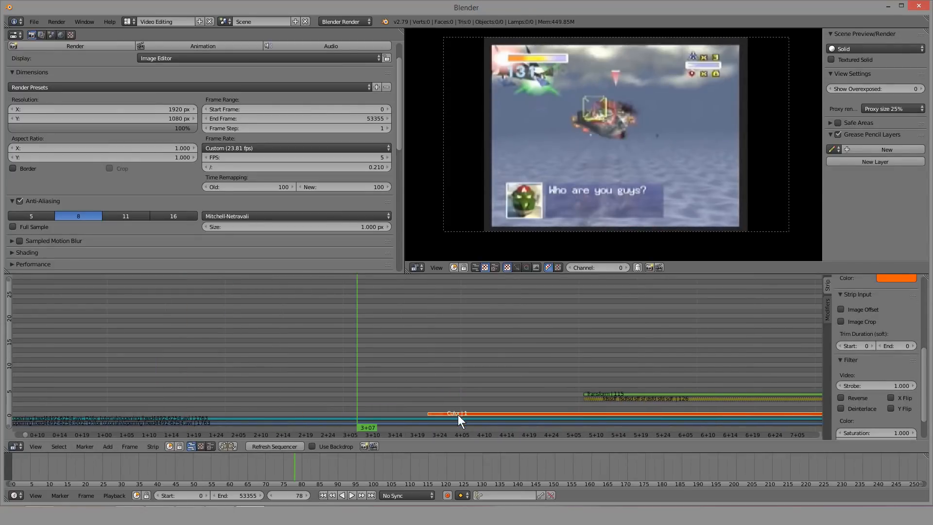
Step: Mute the Color strip, play and scrub across its start, and unmute it again
key("a")
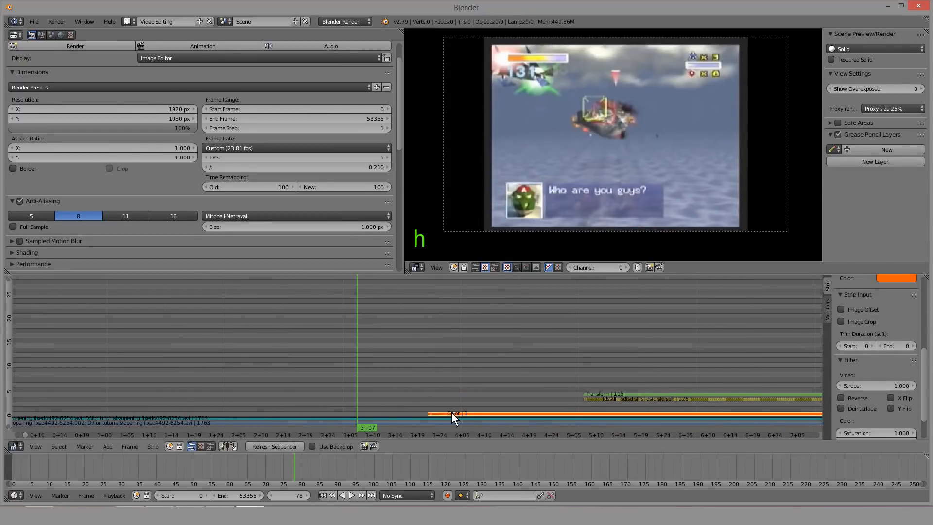
right_click(450, 412)
key("alt+a")
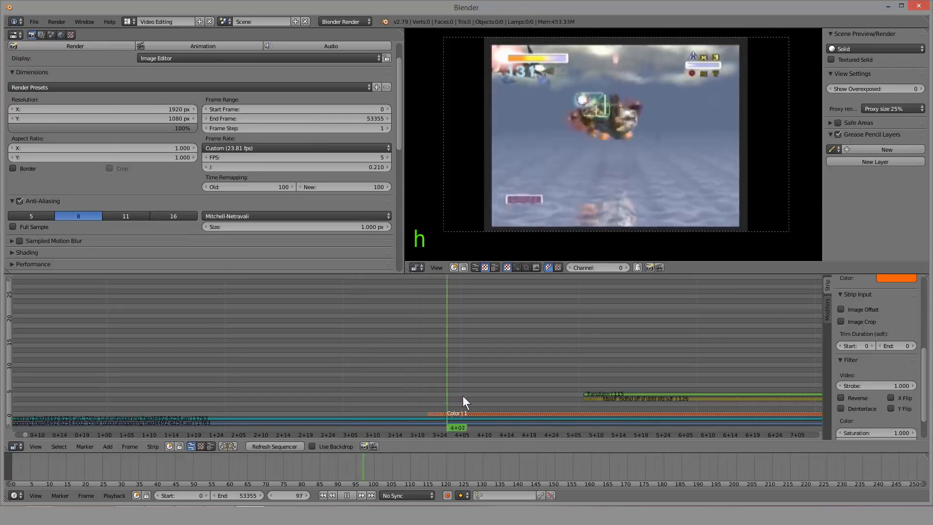
left_click_drag(352, 400, 413, 381)
key("alt+h")
Step: With the playhead at frame 102, set the Color strip's blend mode to Over Drop
left_click(472, 407)
scroll(853, 379, "up", 8)
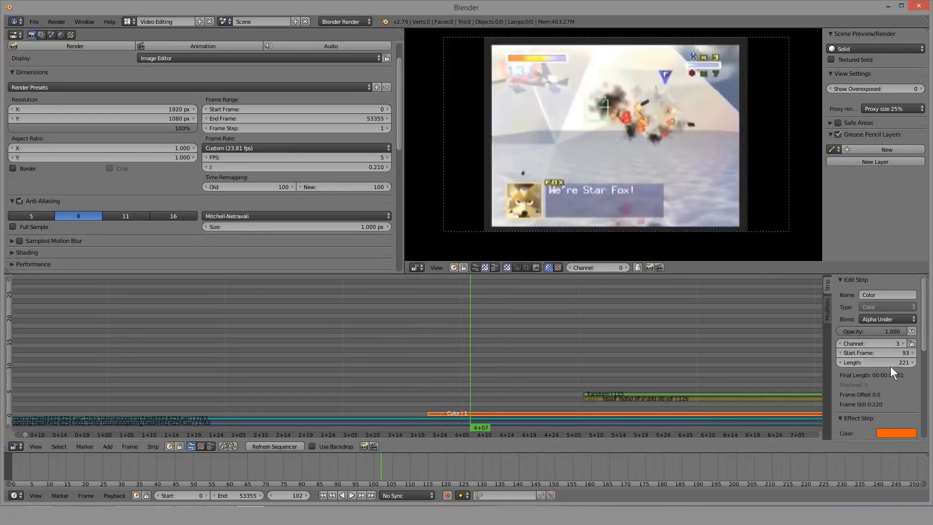
left_click(898, 320)
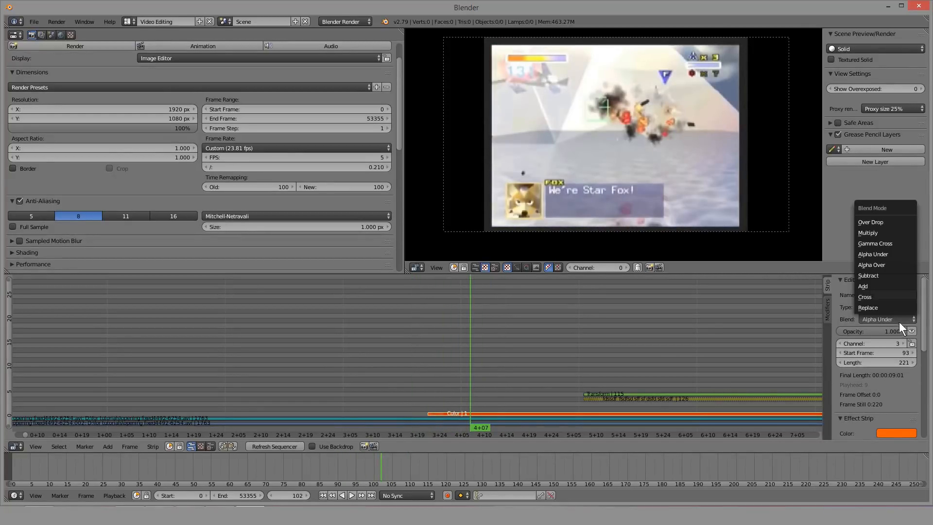
left_click(882, 225)
Step: Play and scrub across the Color strip's start, try its opacity, and return the playhead to frame 84
key("alt+shift+a")
mouse_move(427, 392)
left_mouse_down()
mouse_move(461, 391)
mouse_move(419, 395)
left_mouse_up()
left_click(441, 395)
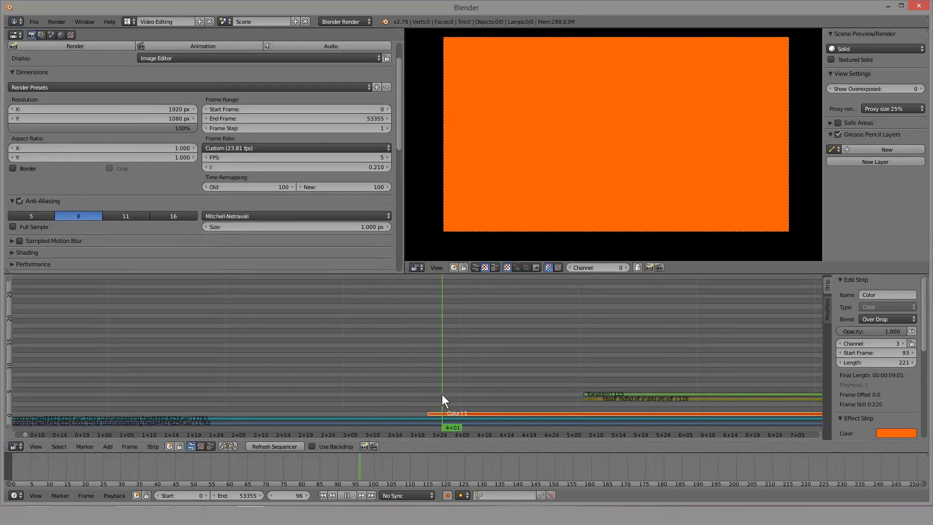
mouse_move(874, 330)
left_mouse_down()
mouse_move(797, 331)
mouse_move(889, 331)
left_mouse_up()
left_click(386, 403)
Step: Add a Gamma Cross from the channel 1 movie strip to the Color strip and scrub the transition to frame 101
right_click(427, 424)
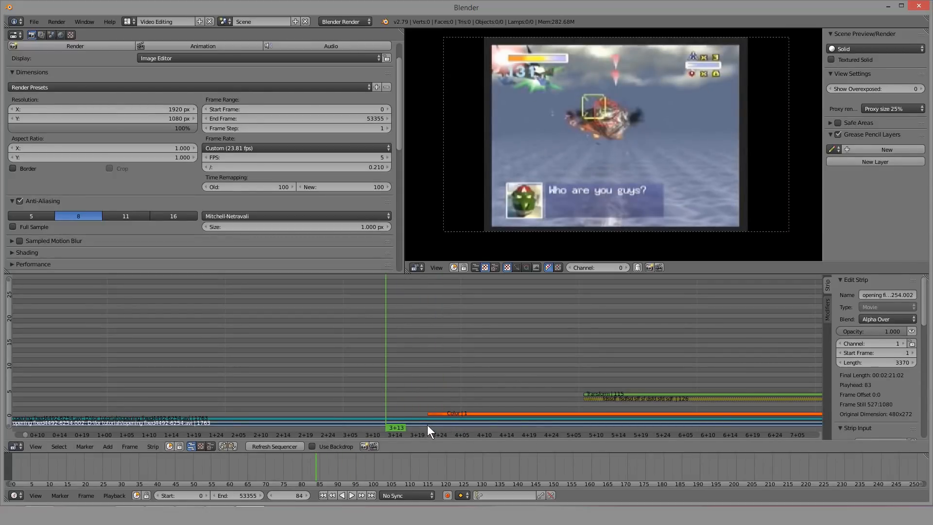
right_click(466, 413)
key("shift+a")
mouse_move(467, 411)
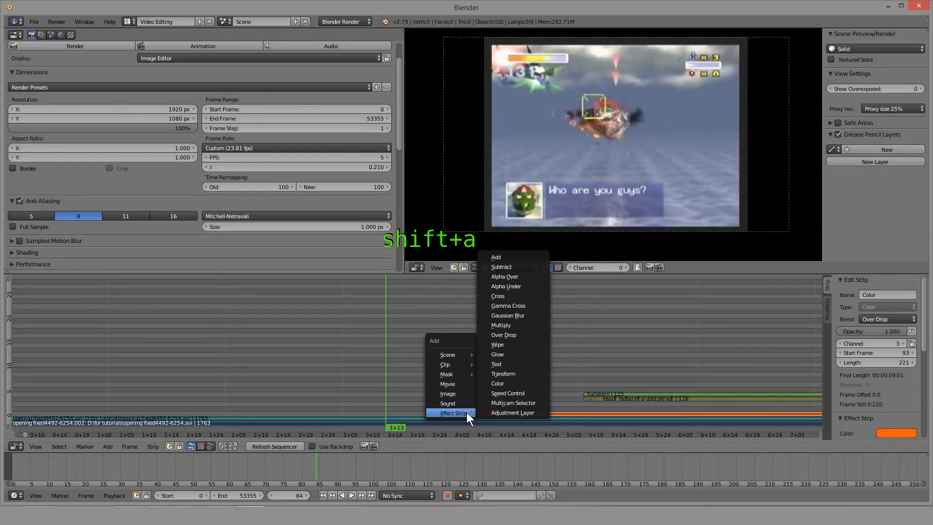
left_click(529, 305)
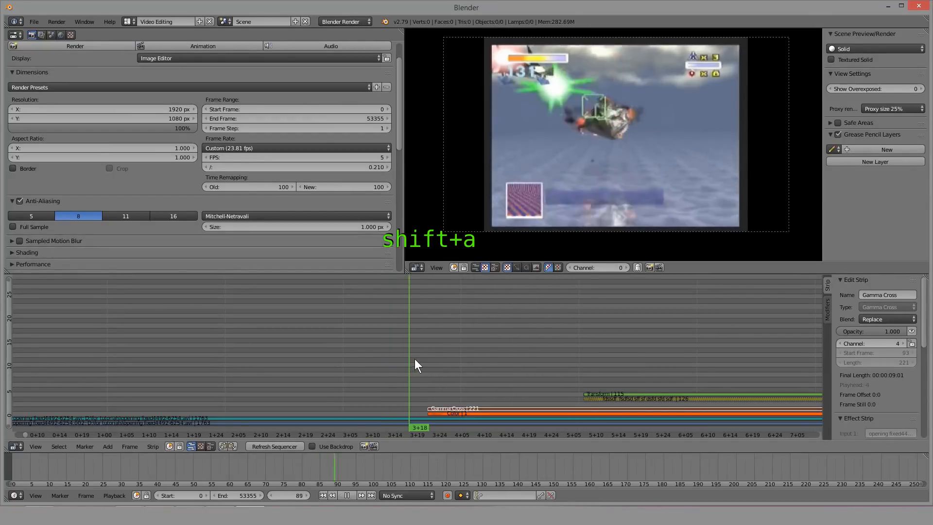
left_click_drag(394, 361, 466, 384)
key("a")
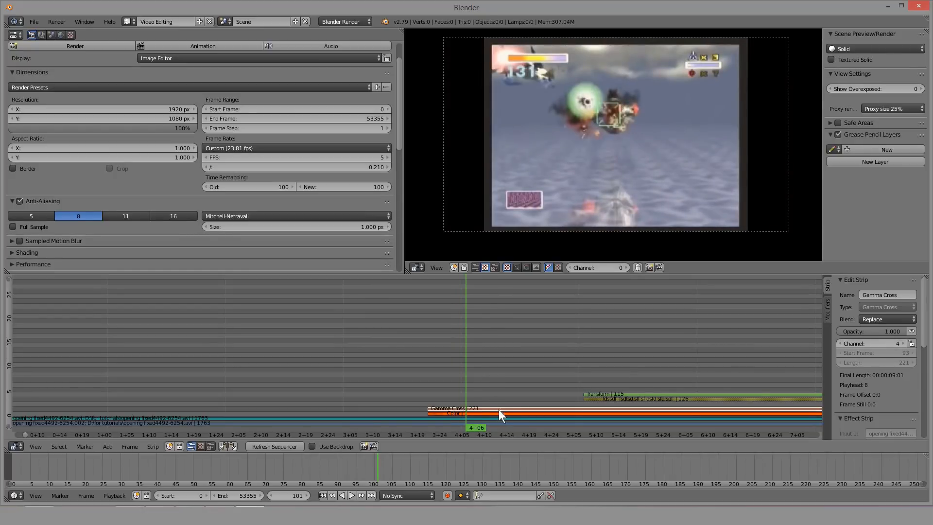
Step: Set the Gamma Cross strip's blend mode to Over Drop and scrub the transition to frame 111
right_click(498, 409)
left_click(888, 319)
left_click(875, 223)
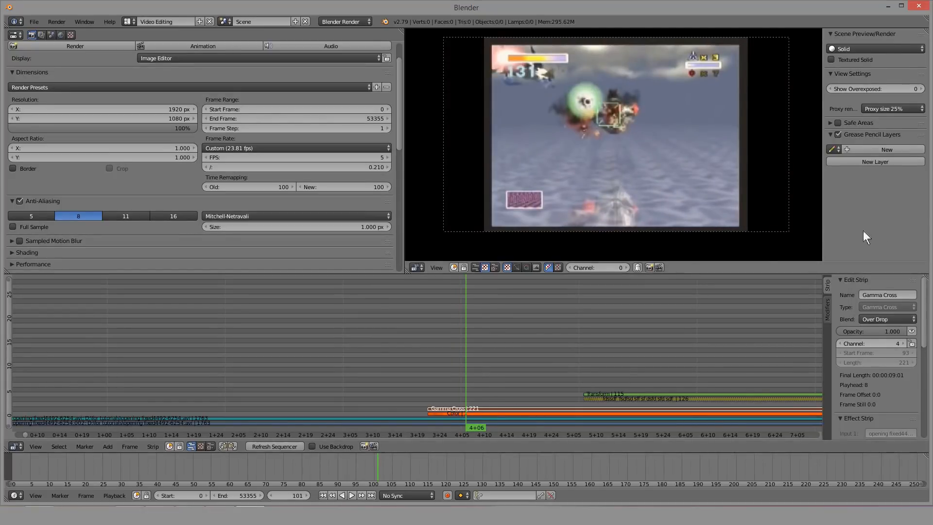
left_click_drag(414, 363, 515, 362)
scroll(515, 364, "down", 4)
middle_click_drag(634, 388, 622, 388)
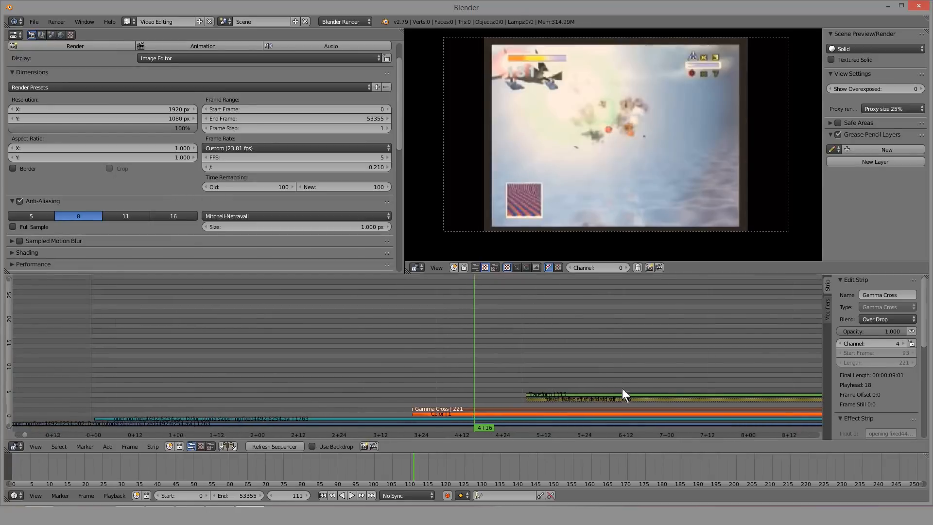
Step: Select the text strip and its Transform strip and move them to higher channels, starting at frame 367
scroll(515, 363, "down", 2)
scroll(438, 348, "down", 3)
key("b")
left_click_drag(274, 367, 373, 404)
key("g")
right_click(423, 408)
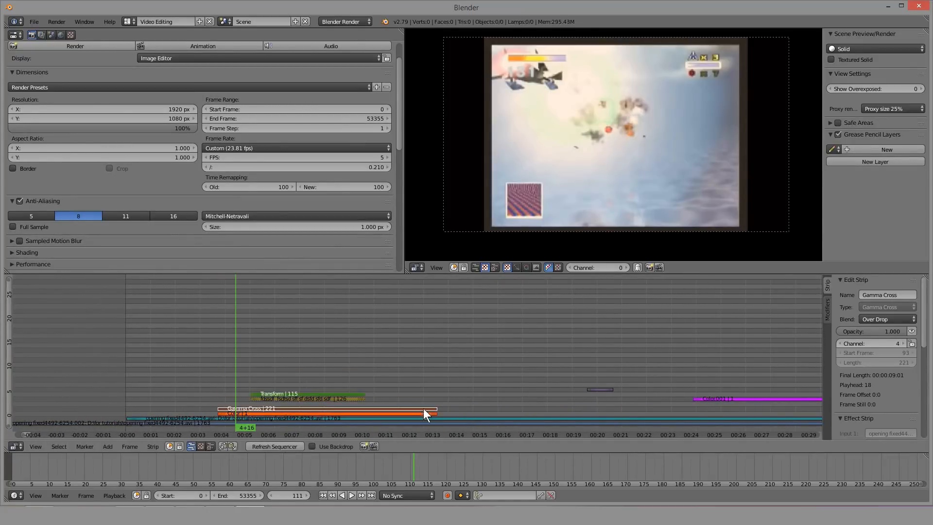
key("a")
key("b")
left_click_drag(215, 370, 355, 400)
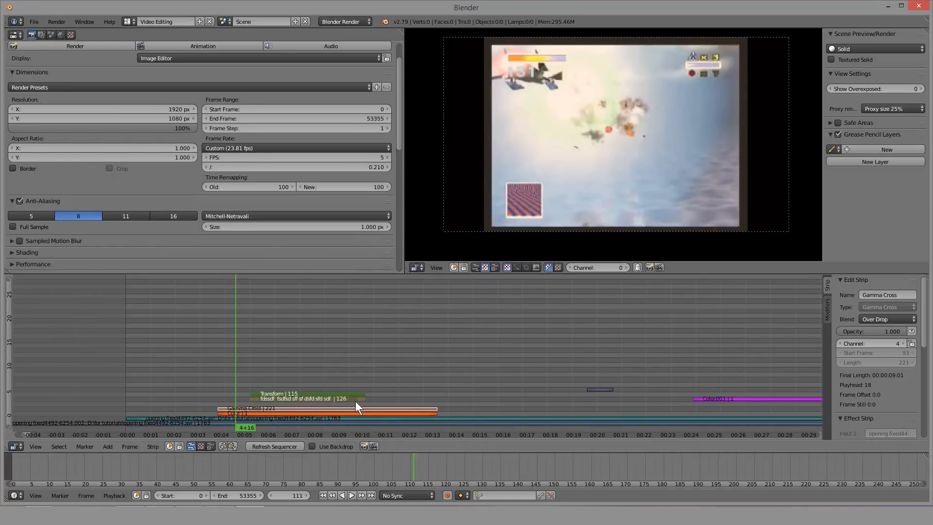
key("g")
left_click(528, 355)
Step: Shorten the Color strip to a length of 89 and cut the channel 1 movie strip at frame 158
right_click_drag(434, 413, 303, 406)
left_click(283, 429)
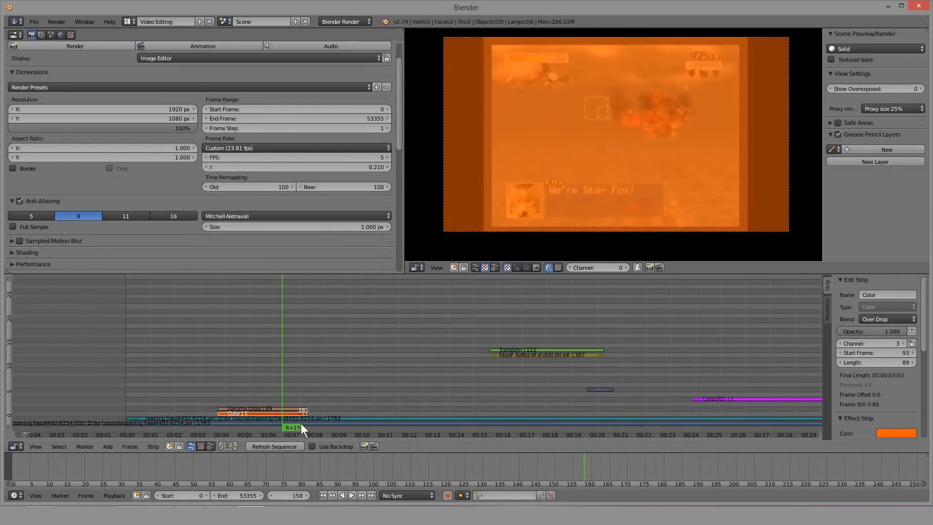
right_click(301, 423)
key("k")
Step: Mute the cut-off rear part of the channel 1 movie strip and slide it to start frame 89
right_click(320, 423)
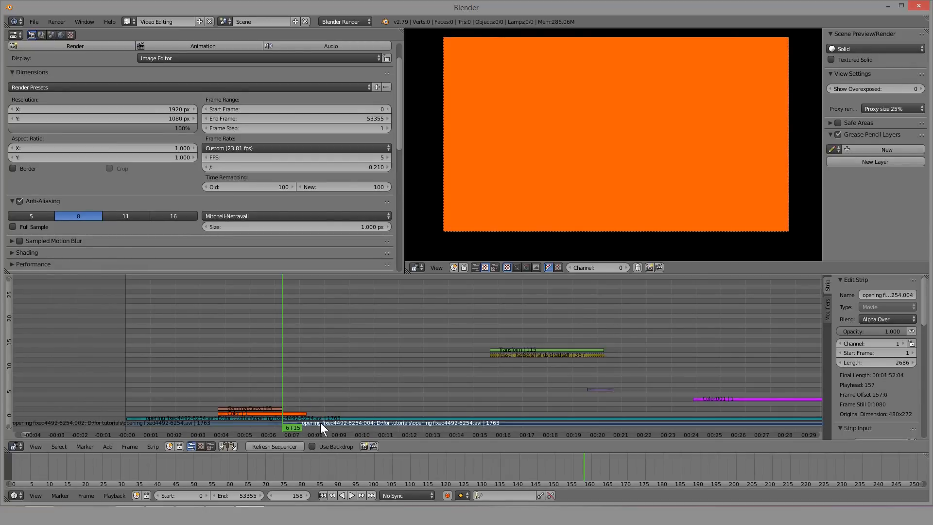
key("h")
key("g")
left_click(406, 422)
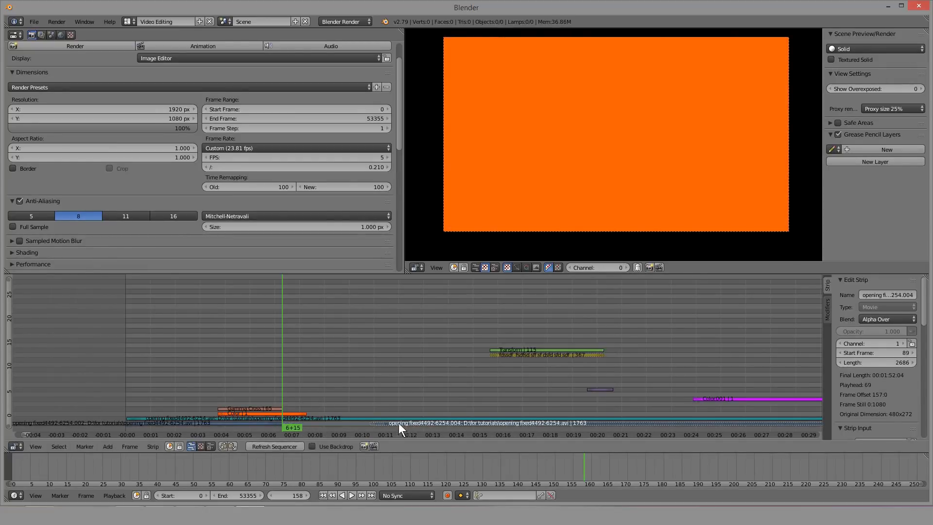
Step: Play the Gamma Cross transition from before the Color strip and scrub through it to frame 128
middle_click_drag(246, 400, 431, 402)
scroll(430, 402, "up", 15)
left_click(290, 388)
key("alt+a")
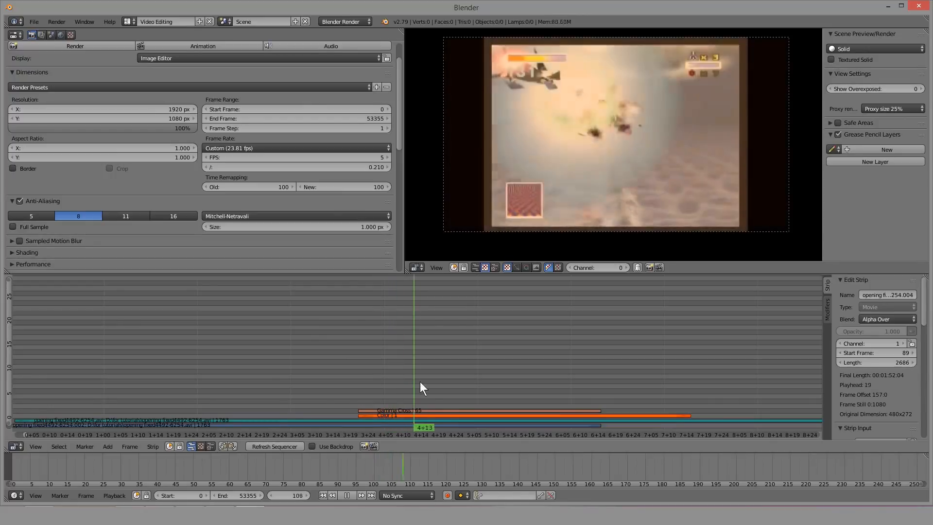
left_click_drag(494, 349, 488, 395)
Step: Add a Cross from the channel 1 movie strip to the Color strip and scrub the transition to frame 130
scroll(472, 404, "down", 7)
right_click(470, 414)
key("shift+a")
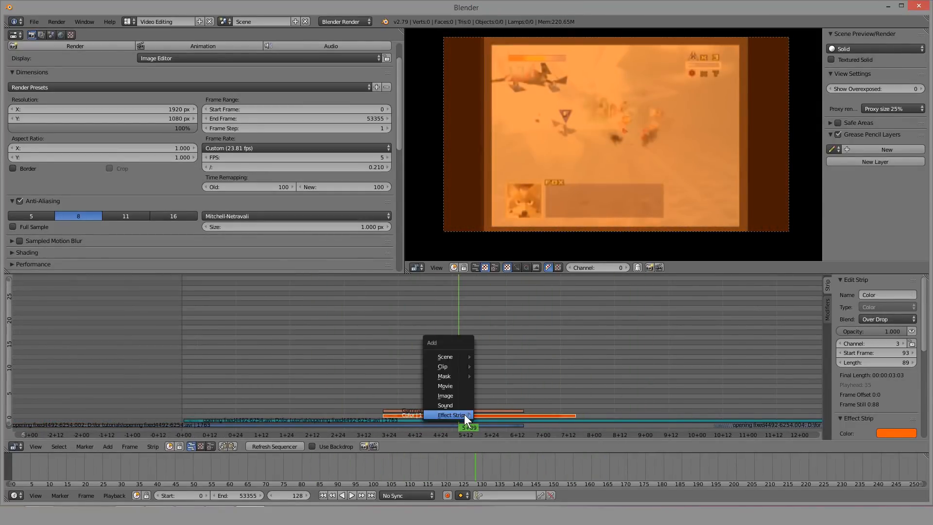
left_click(335, 420)
right_click(396, 424, "shift")
right_click(410, 416)
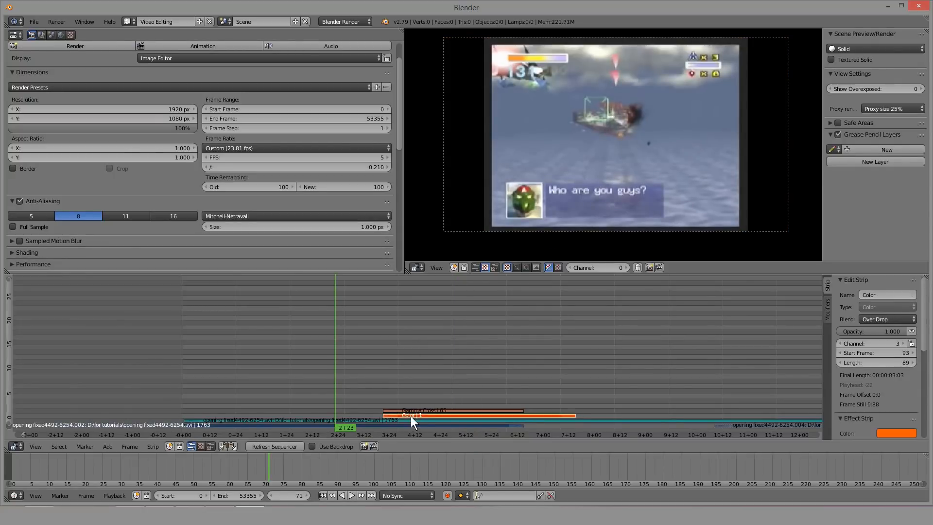
key("shift+a")
mouse_move(410, 416)
left_click(447, 303)
scroll(370, 360, "up", 12)
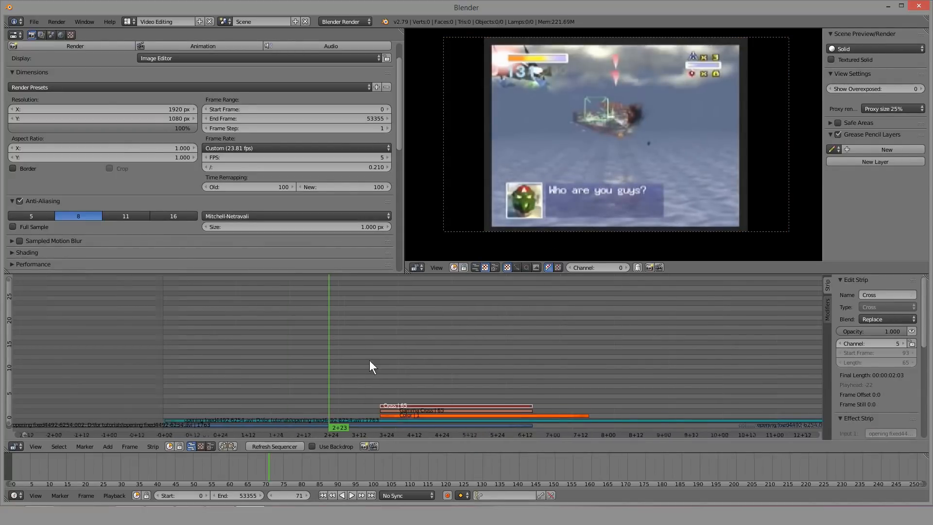
left_click_drag(305, 378, 540, 363)
scroll(483, 357, "down", 5)
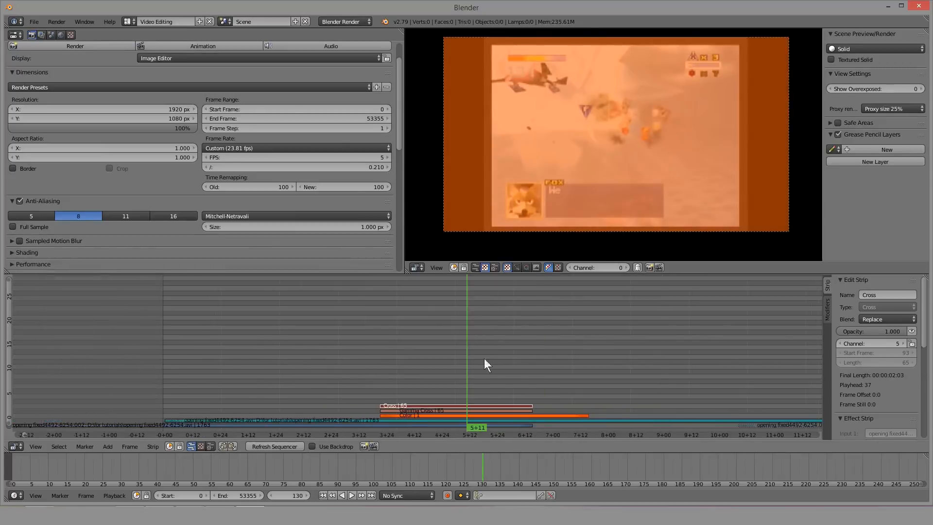
Step: Delete the Cross and Gamma Cross strips and drop the Color strip onto channel 1
right_click(337, 411)
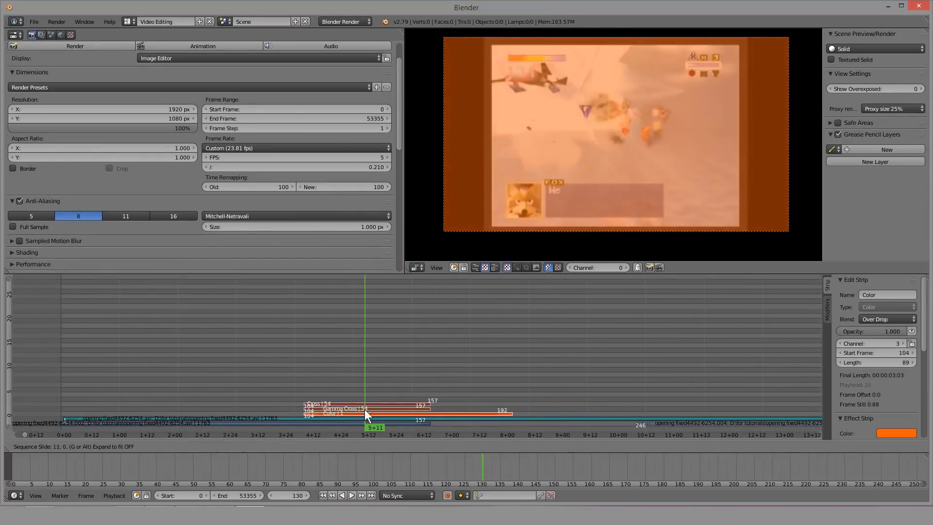
right_click(340, 408)
key("x")
left_click(337, 407)
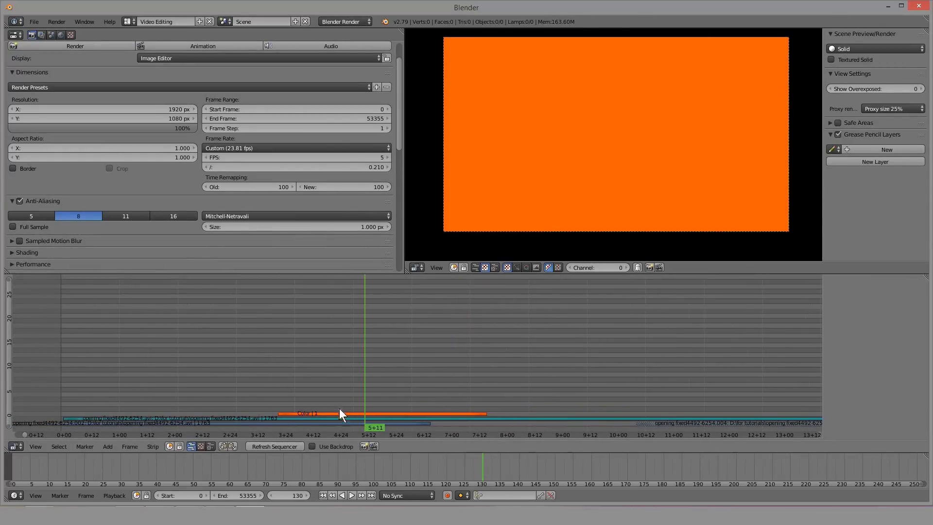
right_click_drag(404, 411, 491, 424)
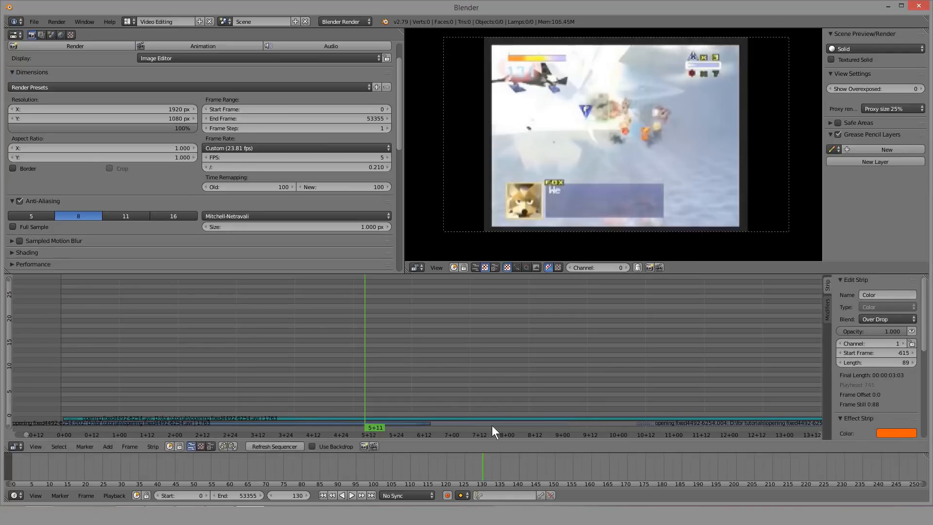
Step: Try moving the first channel 1 movie strip earlier and the Color strip later along channel 1
right_click_drag(353, 424, 255, 422)
key("Escape")
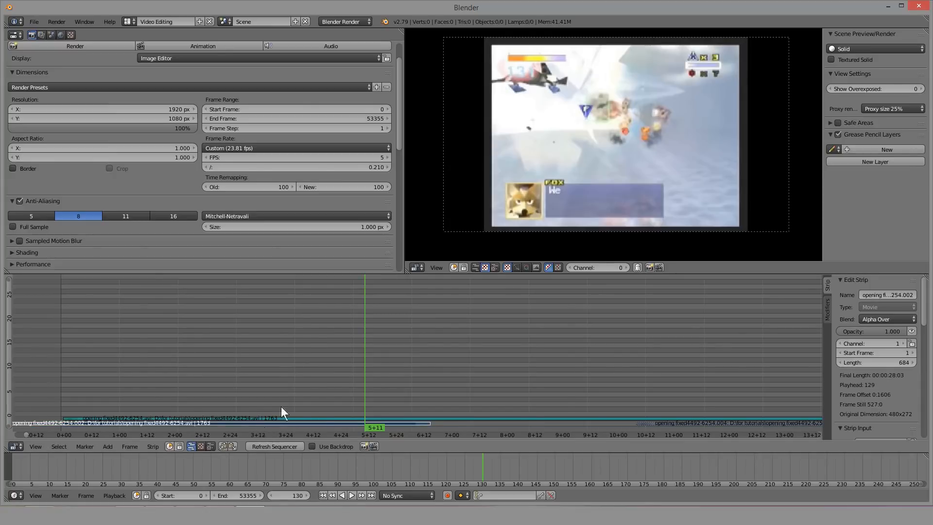
scroll(281, 406, "down", 10)
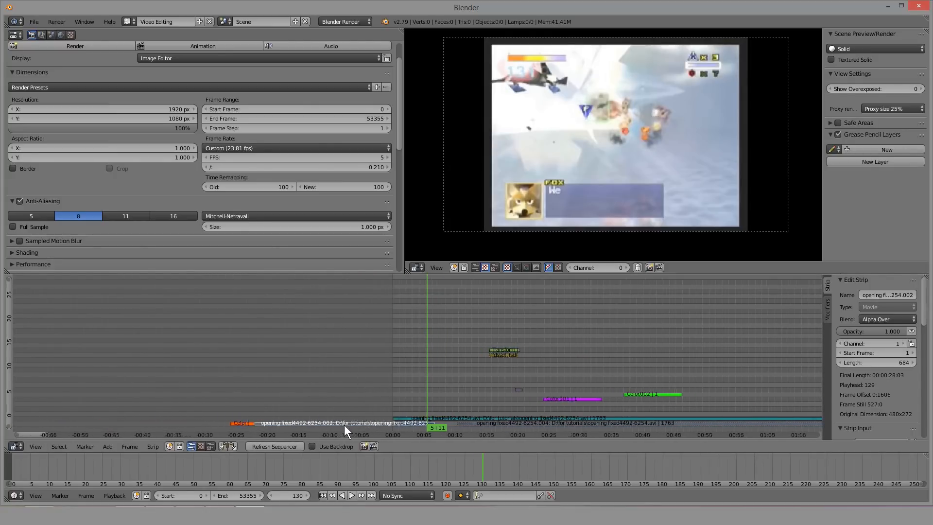
scroll(344, 424, "up", 3)
right_click_drag(344, 425, 230, 426)
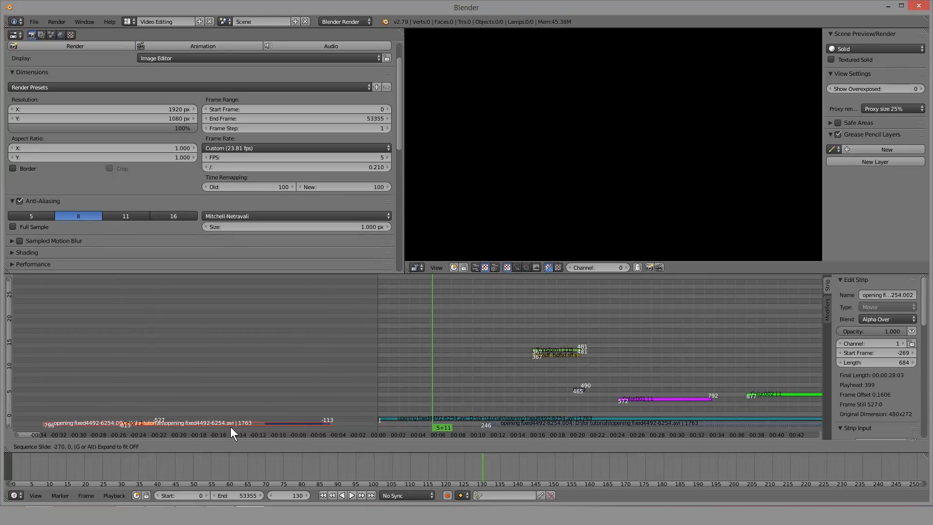
key("Escape")
right_click_drag(142, 425, 474, 425)
key("Escape")
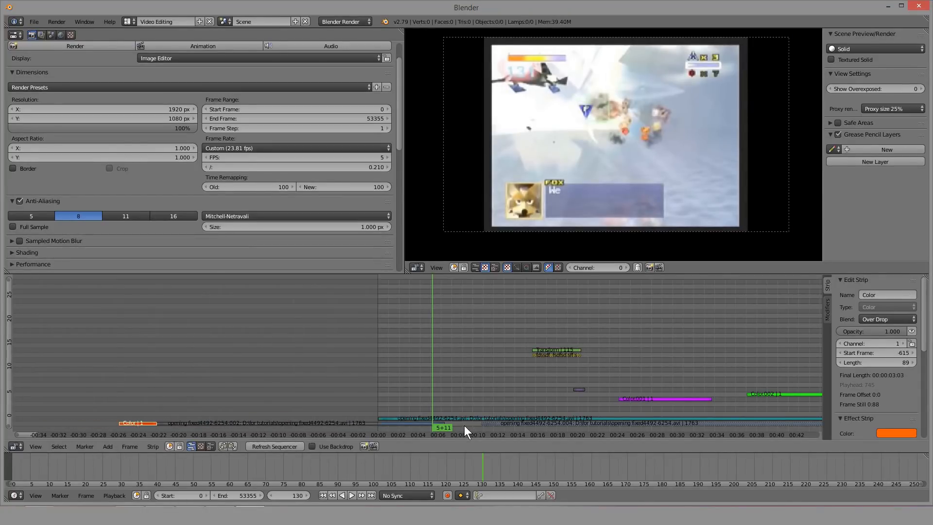
Step: Return the playhead to frame 0 and briefly run playback
key("shift+Left")
key("alt+a")
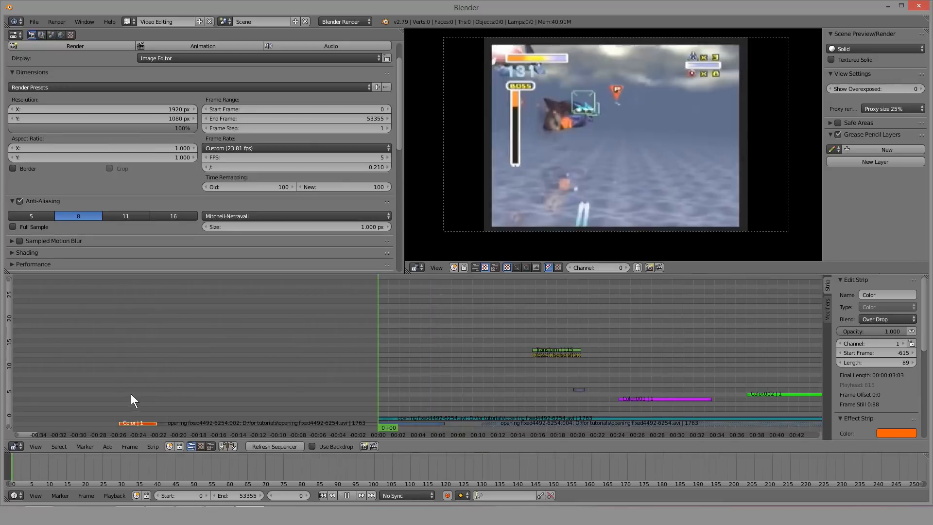
key("alt+a")
Step: Trim the start of the first channel 1 movie strip to a length of 217 and move it to end at frame 114
scroll(567, 360, "down", 4)
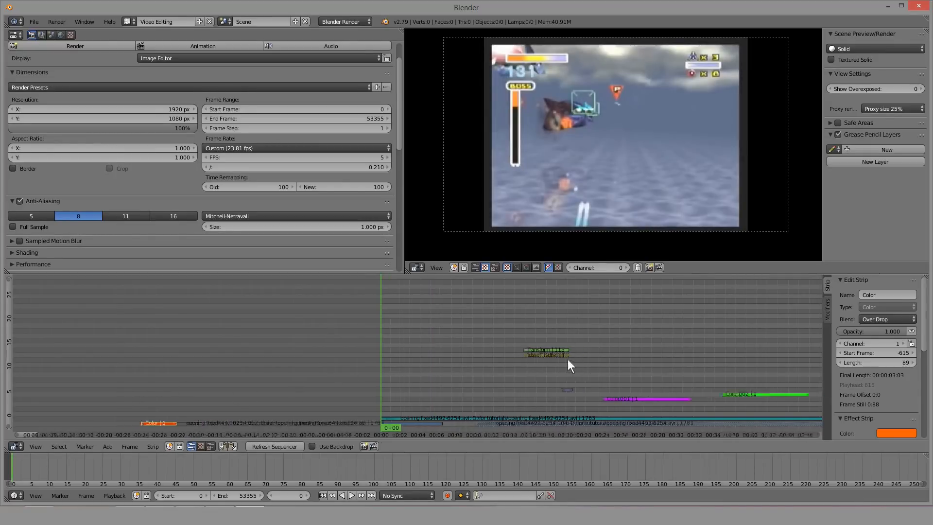
scroll(464, 409, "up", 6)
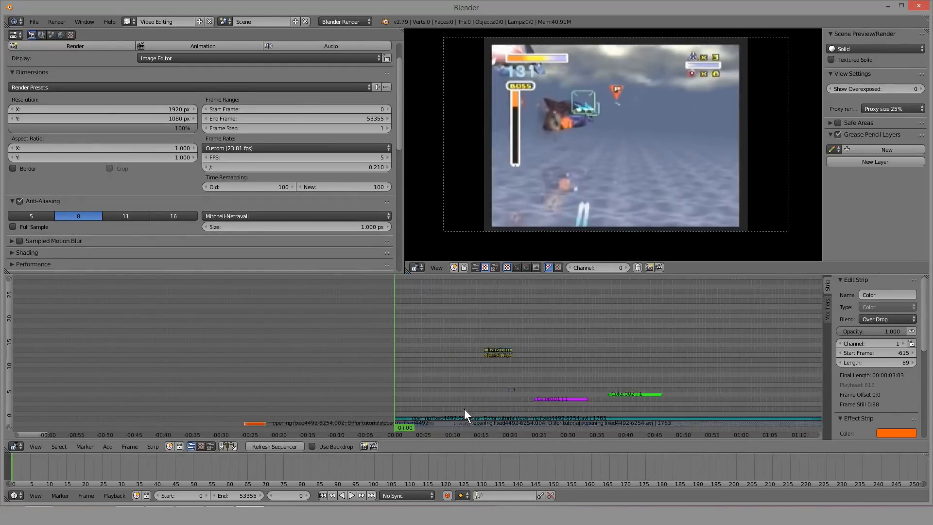
right_click(94, 424)
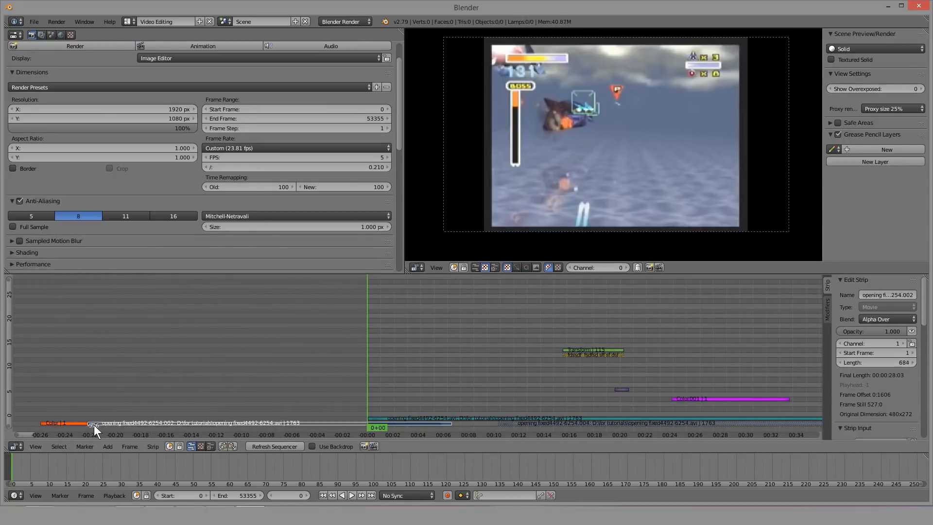
key("g")
left_click(343, 413)
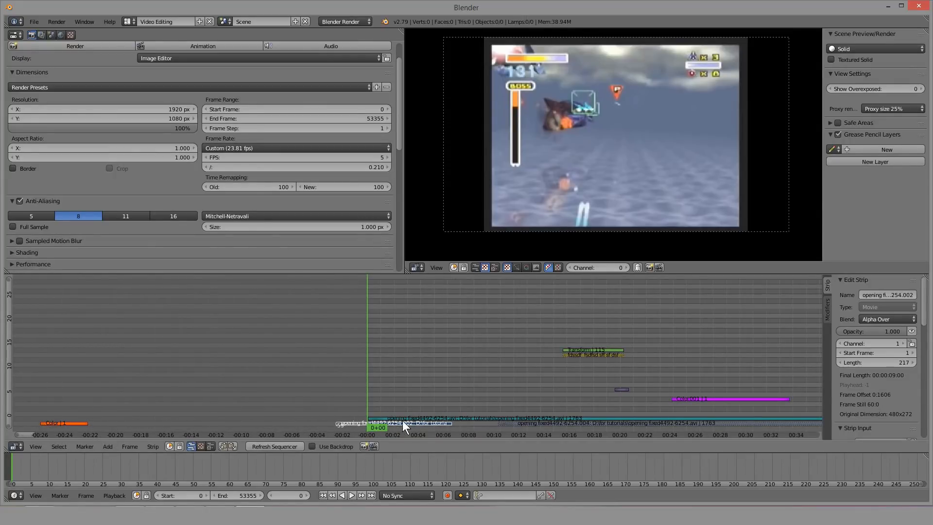
right_click_drag(401, 422, 379, 421)
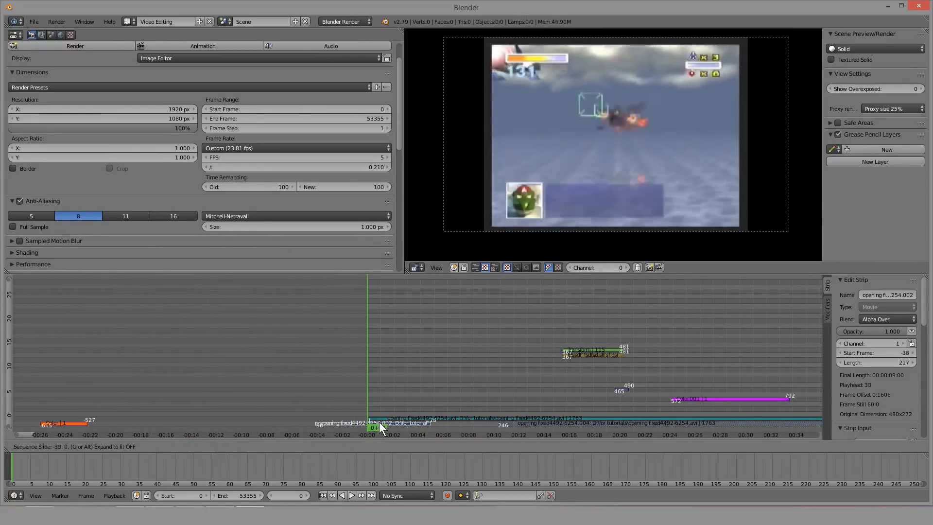
right_click(67, 423)
key("g")
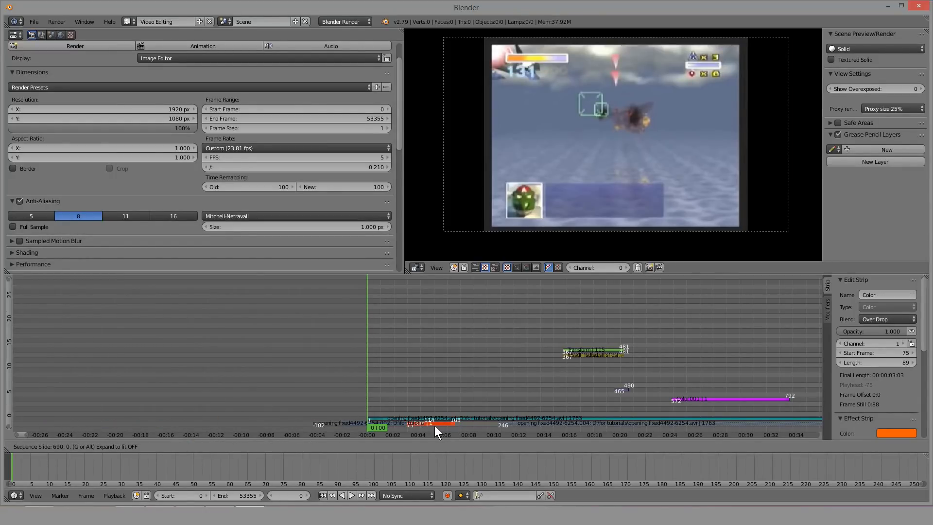
right_click(435, 404)
scroll(435, 404, "up", 16)
scroll(357, 418, "down", 8)
scroll(219, 407, "down", 9)
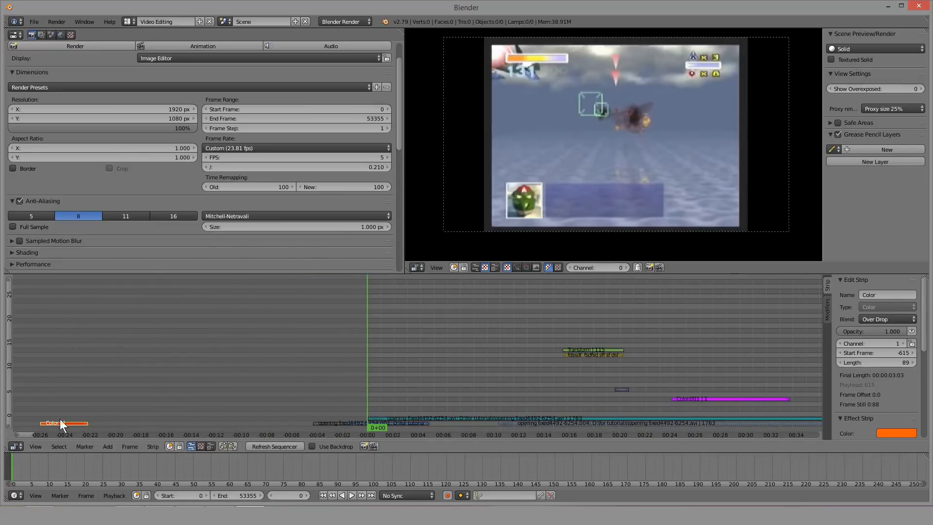
Step: Move the Color strip to channel 5 at frame 93 and drop it onto channel 1 directly after the movie strip, at frame 115
key("g")
left_click(435, 399)
scroll(410, 434, "up", 20)
scroll(429, 429, "down", 3)
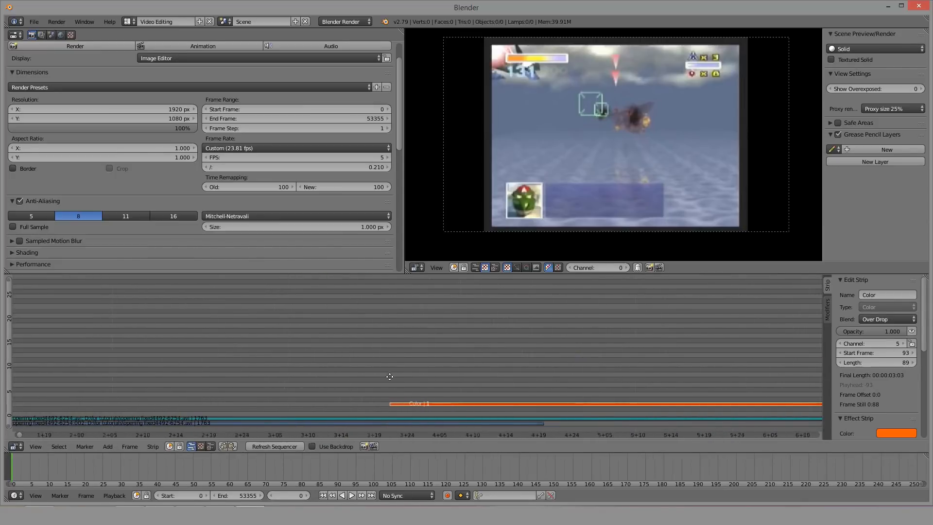
key("g")
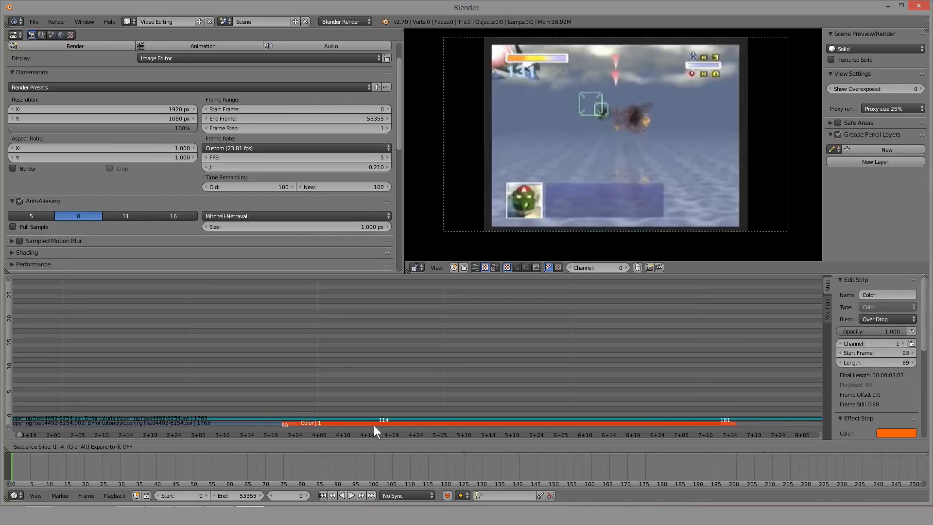
left_click(349, 423)
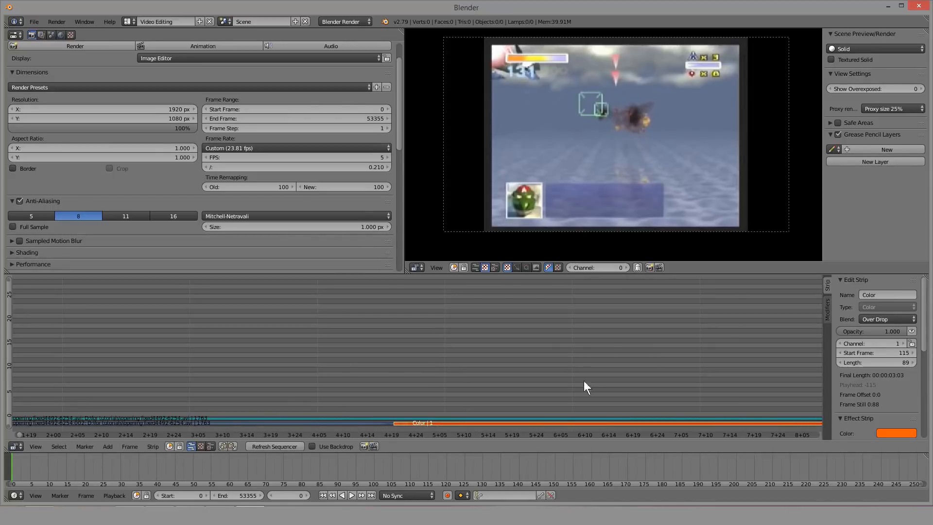
scroll(389, 410, "down", 6)
scroll(509, 403, "up", 2)
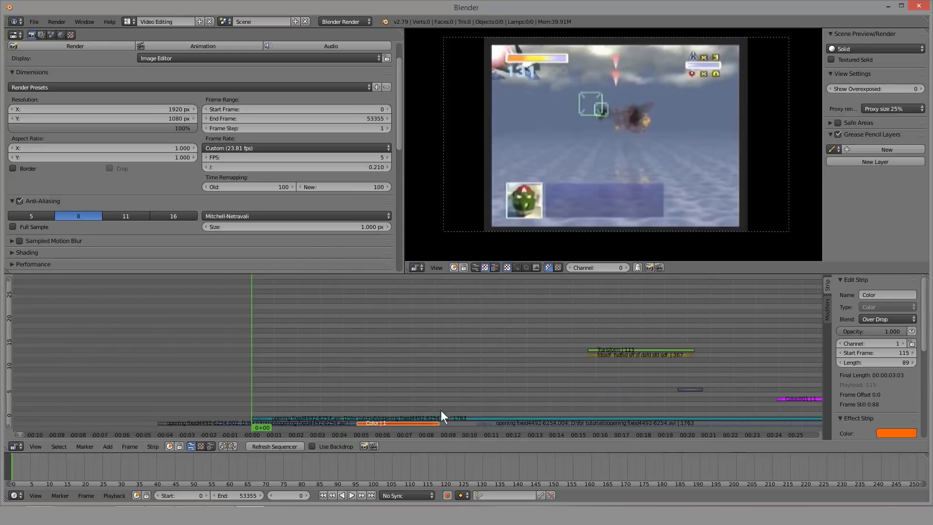
Step: Shift the first channel 1 movie strip later and drop the Color strip directly behind it in channel 1, starting at frame 218
right_click_drag(396, 424, 512, 384)
right_click_drag(323, 423, 418, 421)
right_click_drag(514, 383, 458, 423)
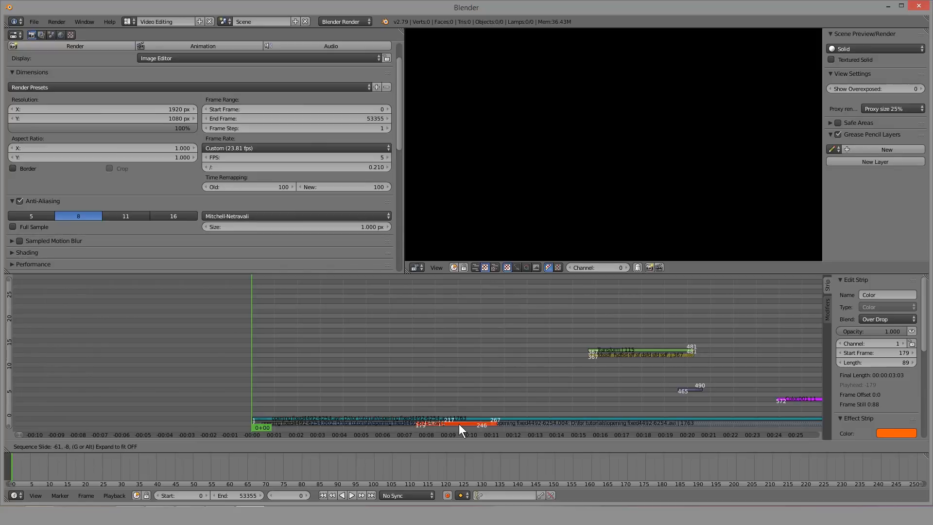
right_click_drag(459, 424, 476, 409)
middle_click_drag(529, 385, 447, 396)
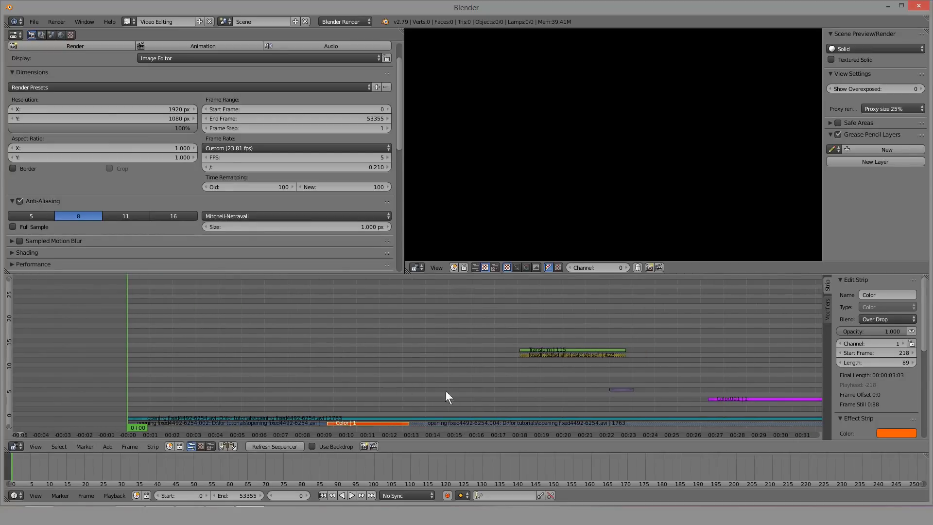
scroll(355, 398, "up", 3)
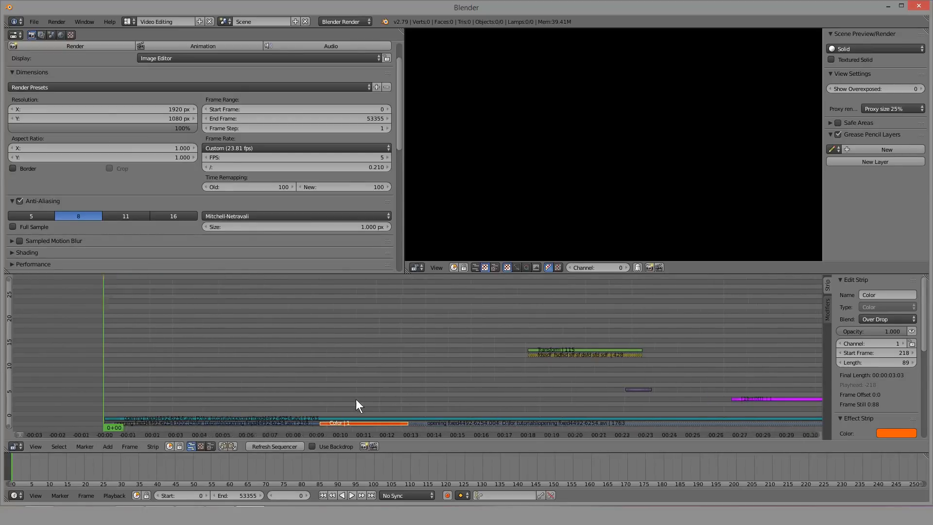
Step: With the playhead at frame 224, move the text strip to channel 10 at frame 191 and the Color strip to channel 9 at frame 333
left_click_drag(336, 399, 310, 384)
scroll(328, 376, "down", 5)
right_click_drag(607, 355, 333, 378)
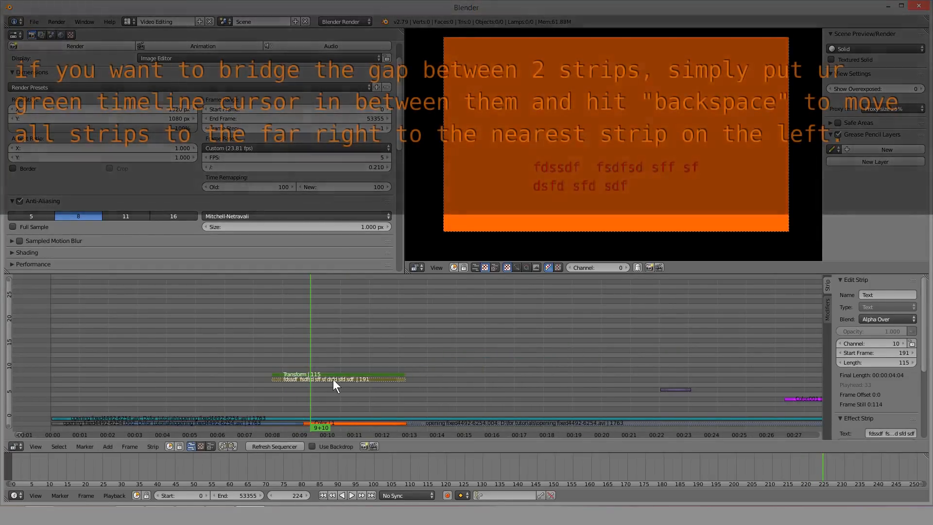
right_click_drag(340, 422, 473, 382)
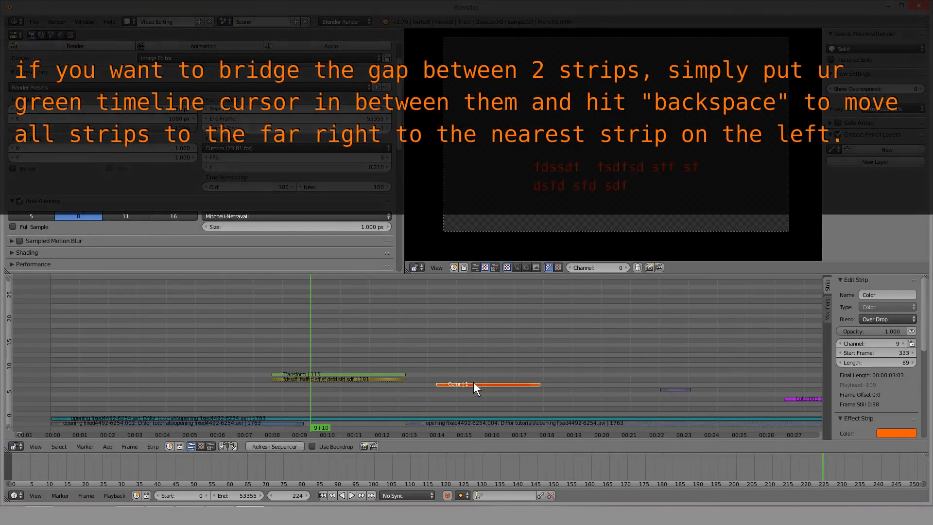
Step: Undo the last playhead change and the moves of the text, Transform and Color strips
key("ctrl+z")
key("ctrl+z")
key("ctrl+z")
key("ctrl+z")
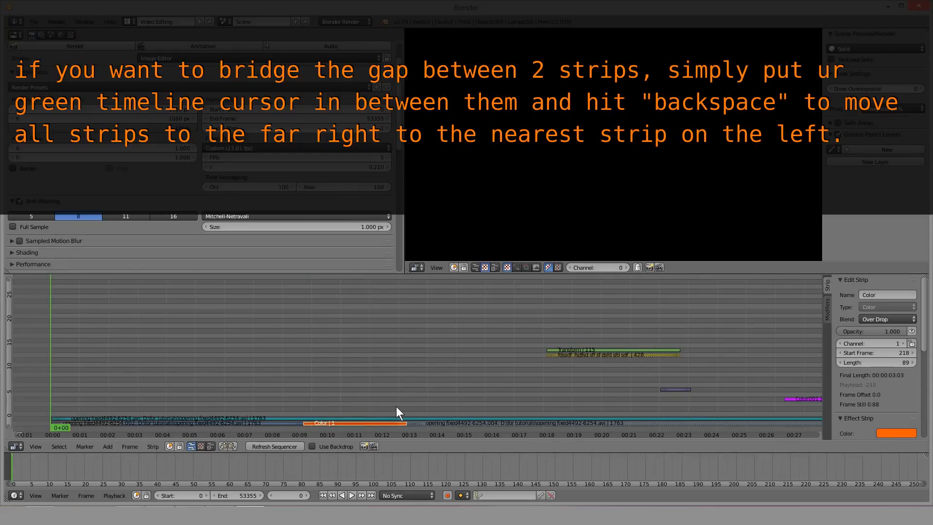
Step: Undo the last strip move and place the Color strip in channel 17 at frame 399
key("ctrl+z")
right_click_drag(518, 356, 541, 345)
right_click(357, 383)
Step: Play the sequence across the end of the first channel 1 movie strip to preview the text over the gap
left_click(288, 348)
key("alt+a")
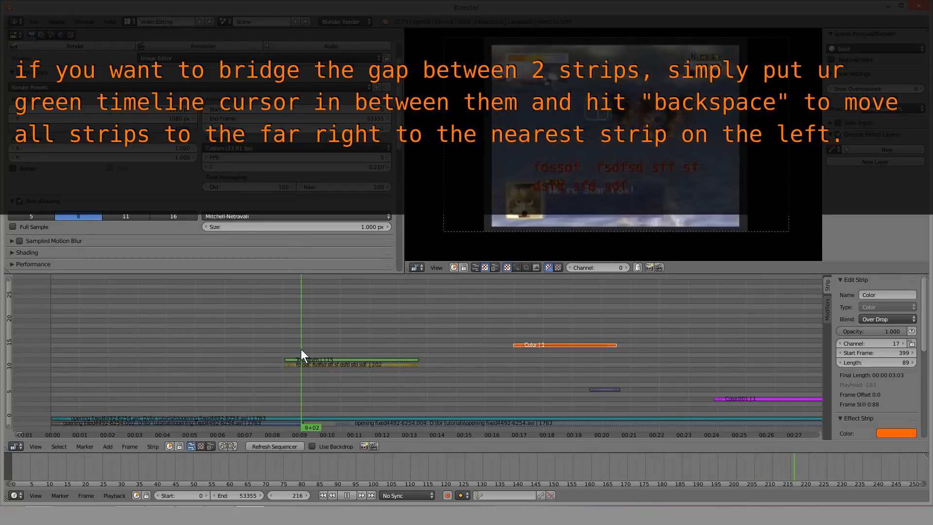
key("alt+a")
key("alt+a")
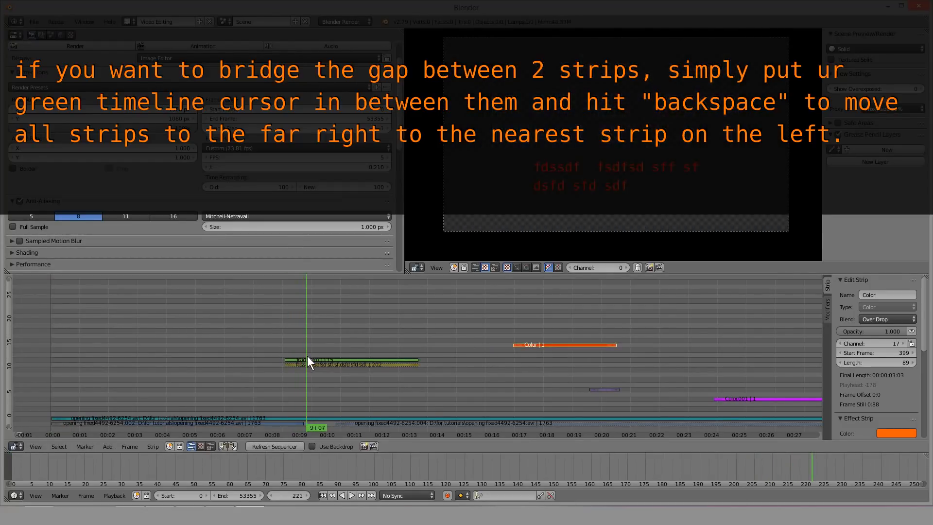
key("alt+a")
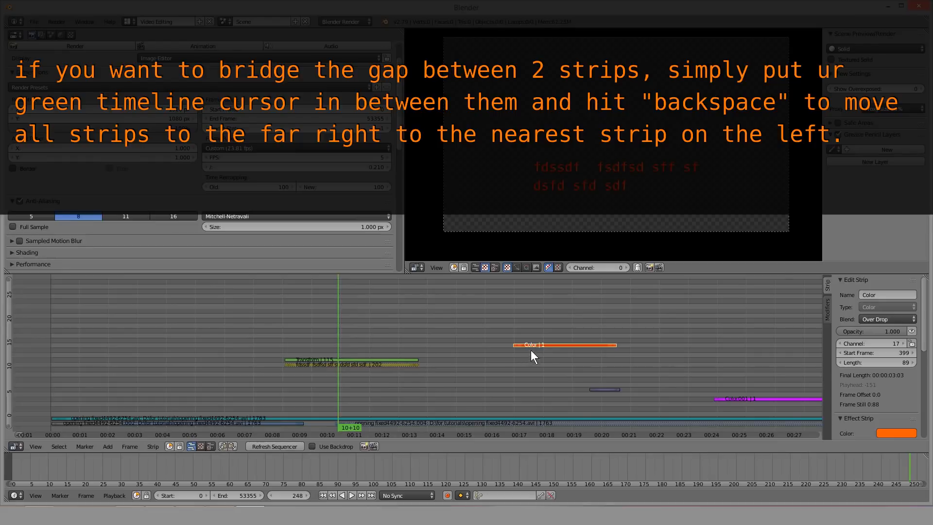
Step: Drop the Color strip back into channel 1 at frame 218 and preview the text over it
right_click_drag(540, 346, 298, 429)
scroll(351, 371, "up", 7)
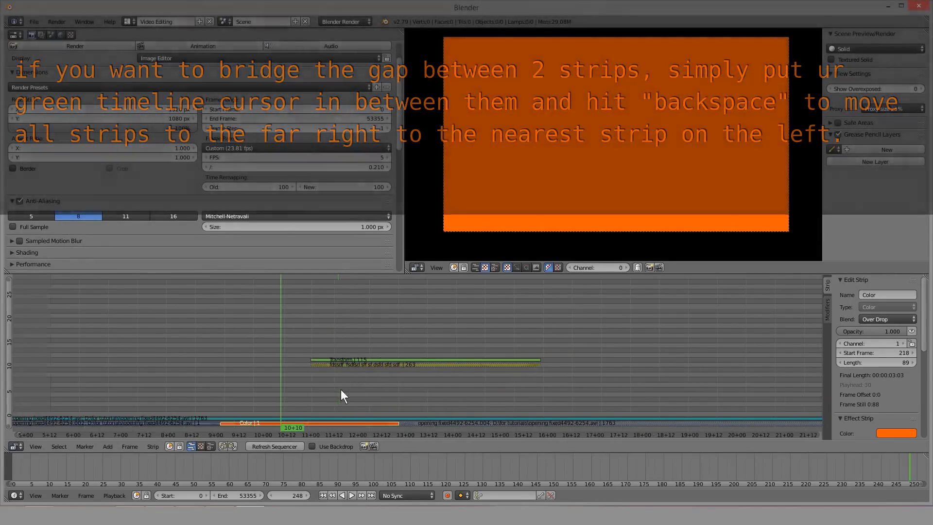
left_click_drag(194, 390, 380, 383)
scroll(345, 359, "down", 5)
scroll(381, 384, "up", 4)
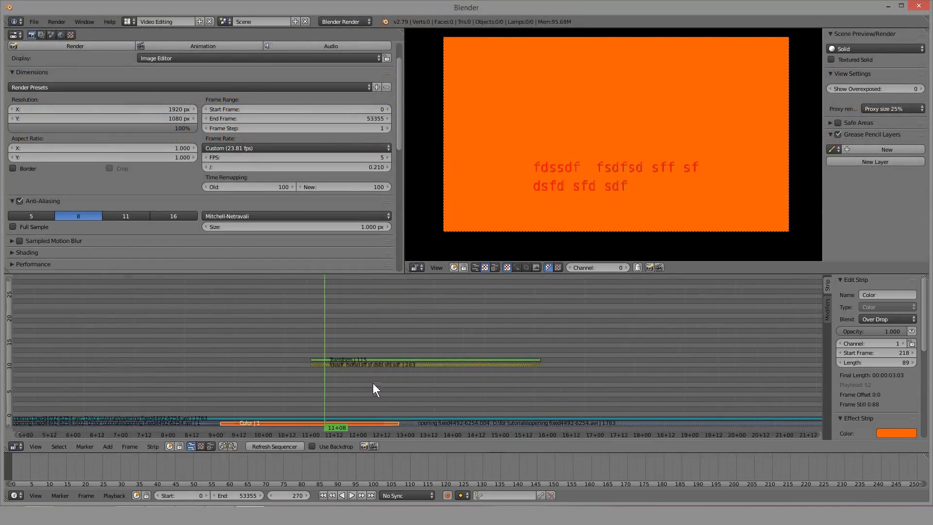
key("alt+a")
key("alt+a")
key("g")
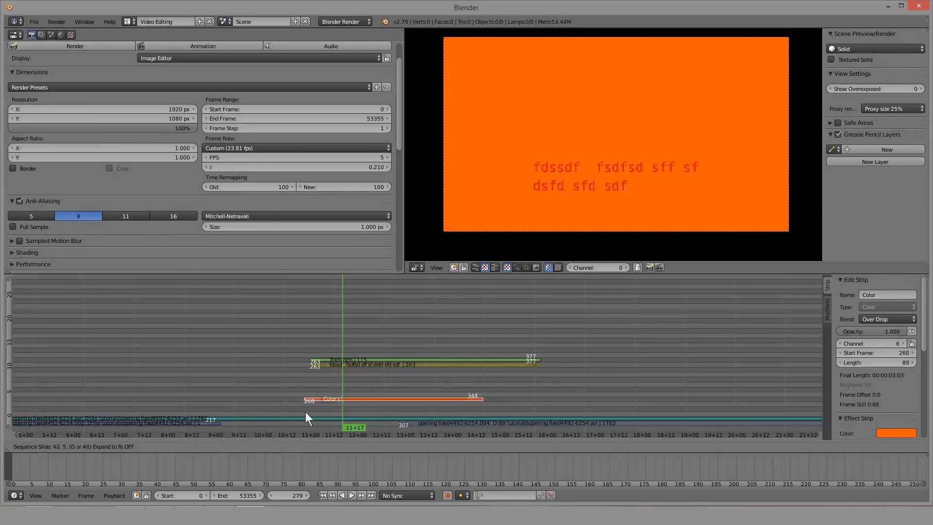
key("Escape")
Step: Duplicate the Transform strip on its own, leaving the copy in channel 15 directly above the original
scroll(409, 361, "down", 2)
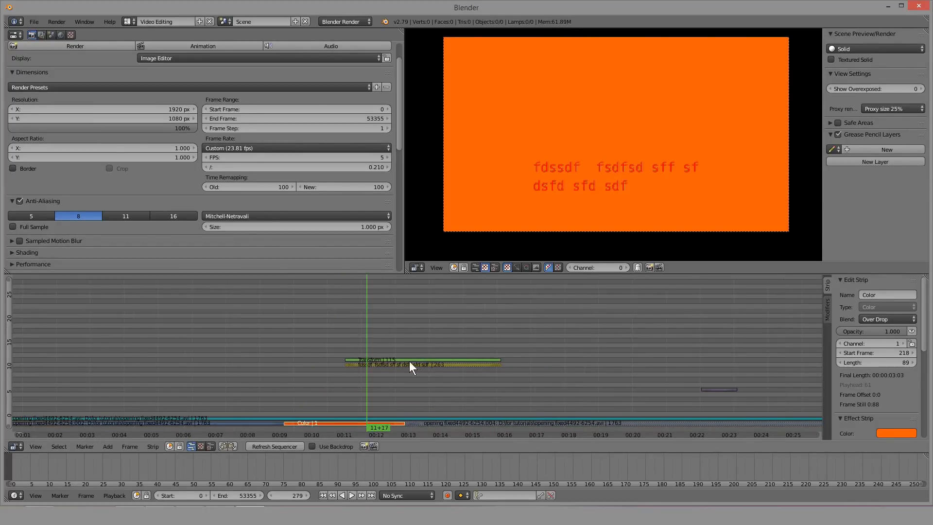
right_click(409, 361)
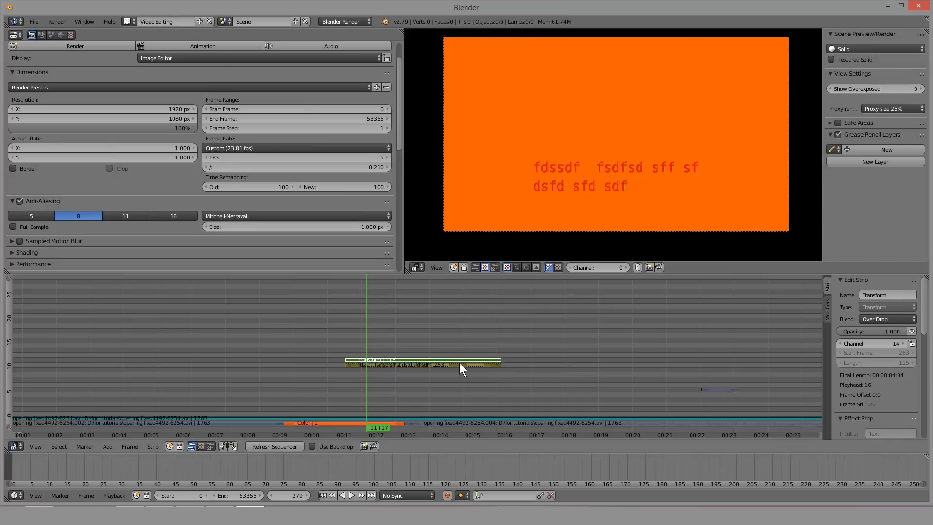
key("shift+d")
left_click(528, 359)
Step: Duplicate the text strip and its Transform strip together twice, placing the copies end to end at frames 378 and 493
right_click(436, 366)
right_click(433, 358, "shift")
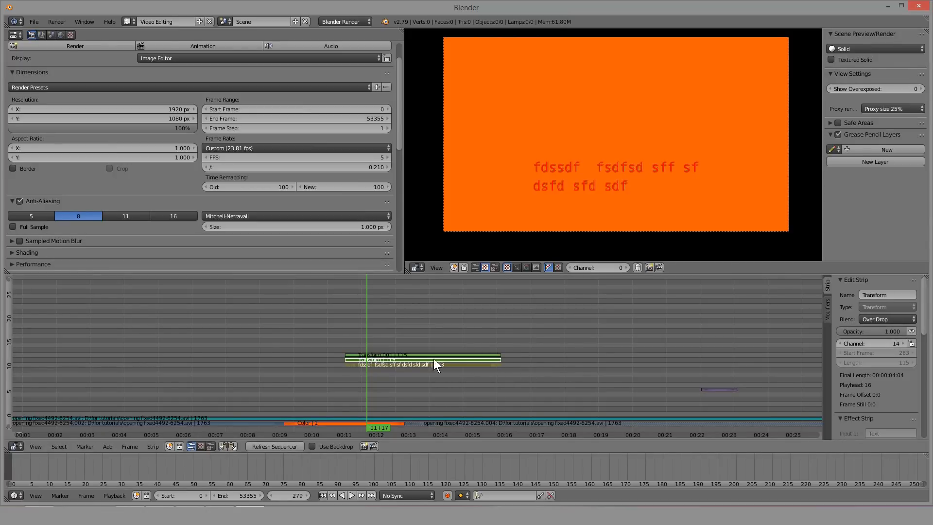
key("shift+d")
left_click(528, 359)
key("shift+d")
left_click(678, 359)
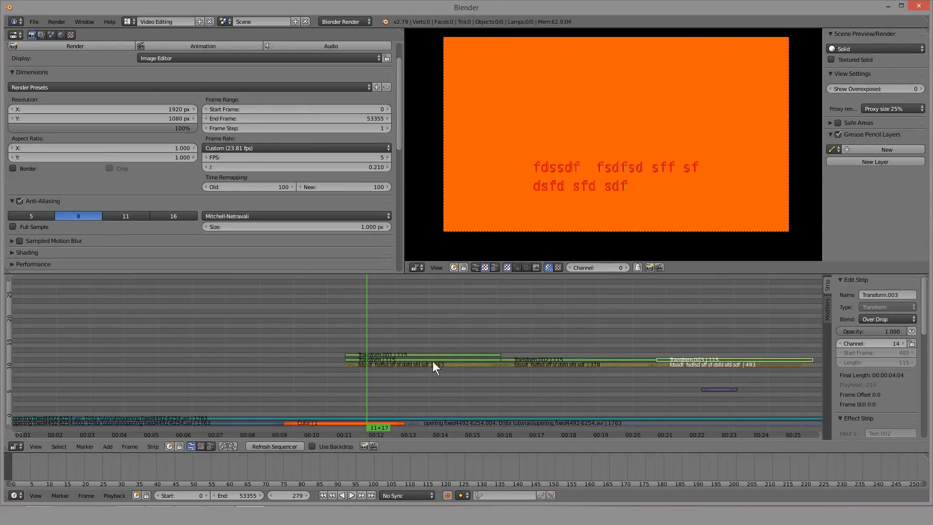
Step: Scrub across the duplicated strips, then erase all text and Transform strips
scroll(535, 369, "down", 3)
left_click_drag(479, 370, 581, 372)
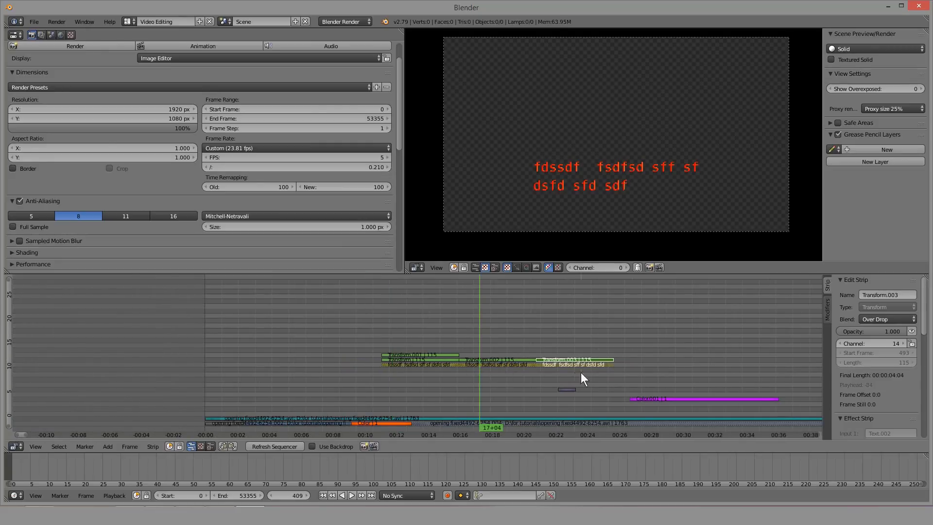
key("b")
left_click_drag(342, 347, 654, 377)
key("x")
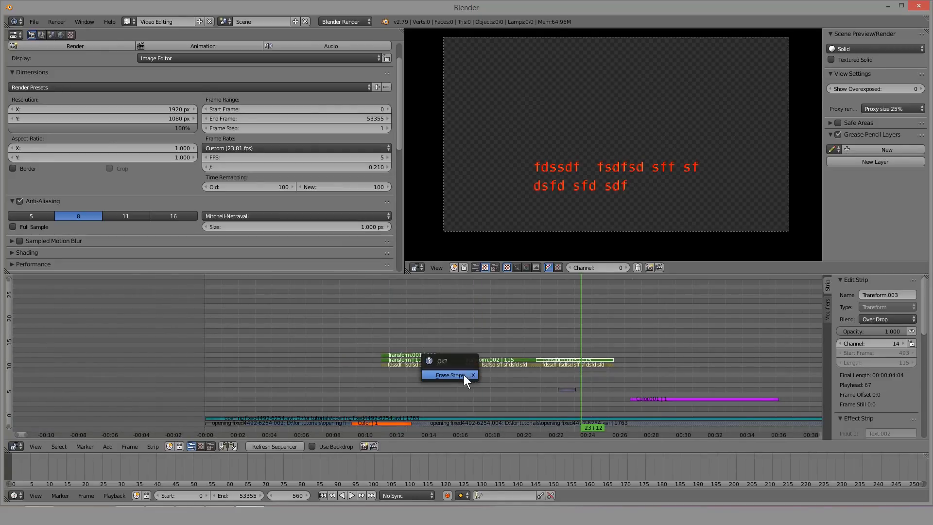
left_click(454, 375)
Step: Examine both ends of the Color strip in channel 1 with the playhead at frames 218 and 306
scroll(331, 387, "up", 2)
left_click_drag(331, 389, 255, 386)
scroll(338, 391, "up", 2)
middle_click_drag(256, 386, 464, 379)
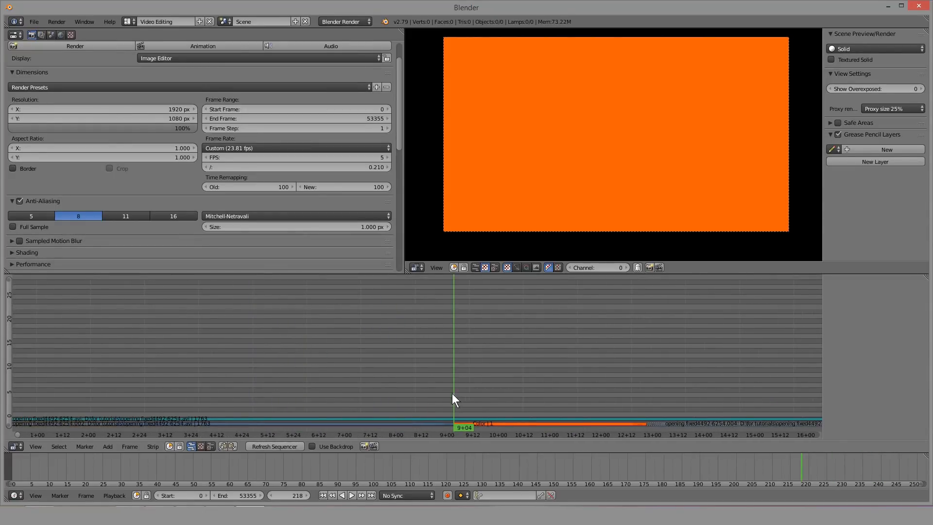
left_click_drag(441, 384, 453, 386)
left_click_drag(651, 408, 642, 398)
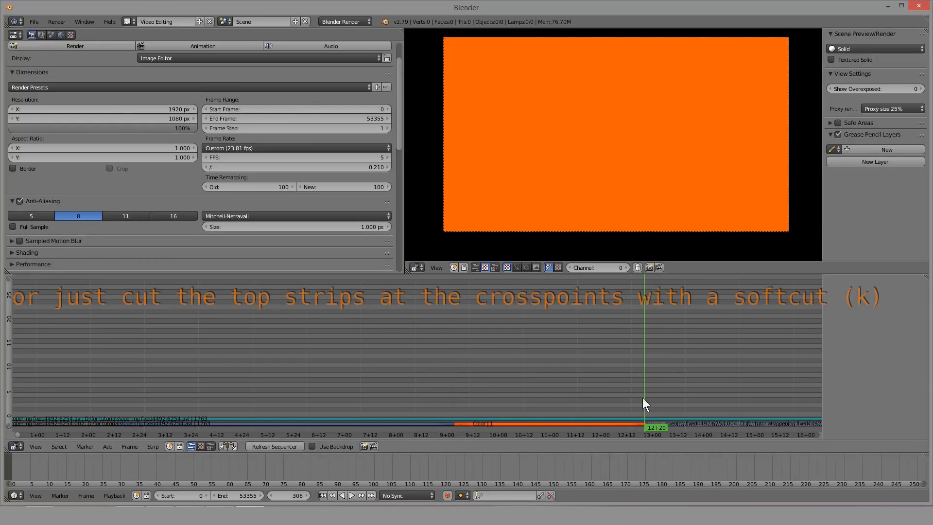
Step: Move the purple Color.001 strip to channel 14 at frame 357
scroll(480, 360, "down", 3)
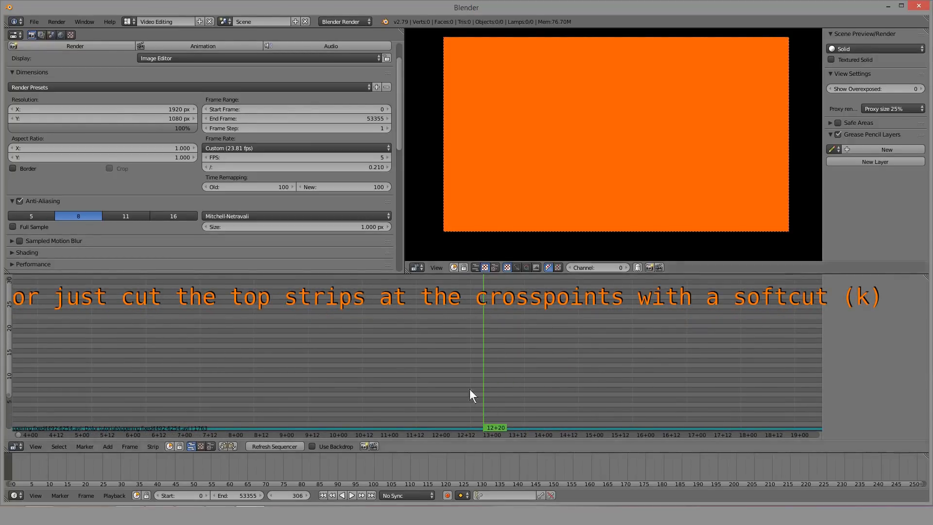
scroll(480, 349, "down", 4)
right_click_drag(515, 406, 345, 374)
key("g")
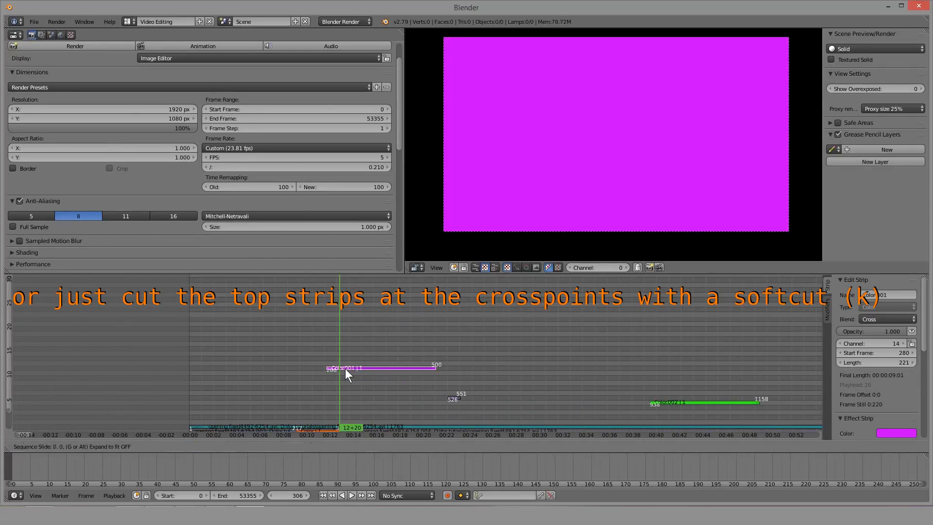
left_click(372, 368)
scroll(373, 373, "up", 3)
scroll(406, 385, "down", 4)
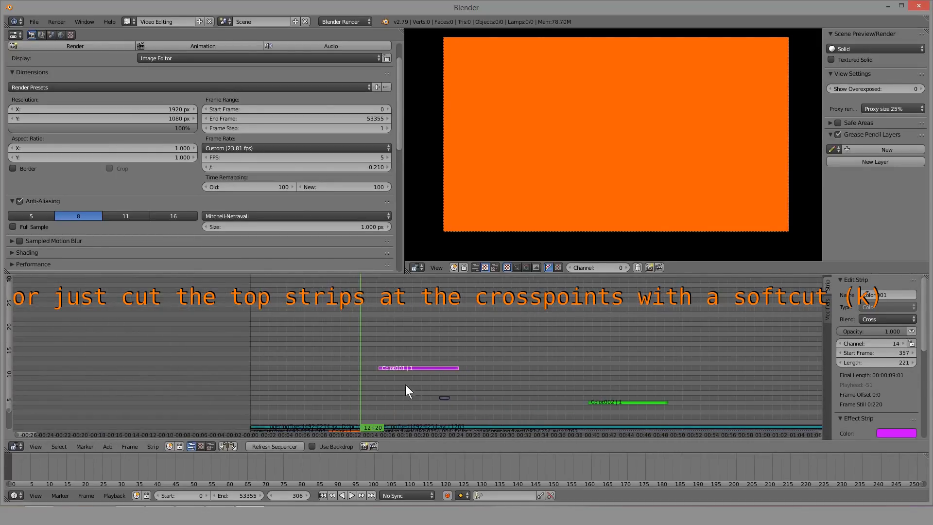
Step: Add a Cross effect between the first channel 1 movie strip and the adjoining Color strip
middle_click_drag(342, 400, 418, 392)
scroll(418, 392, "up", 3)
right_click(407, 421)
scroll(406, 421, "up", 8)
left_click(339, 395)
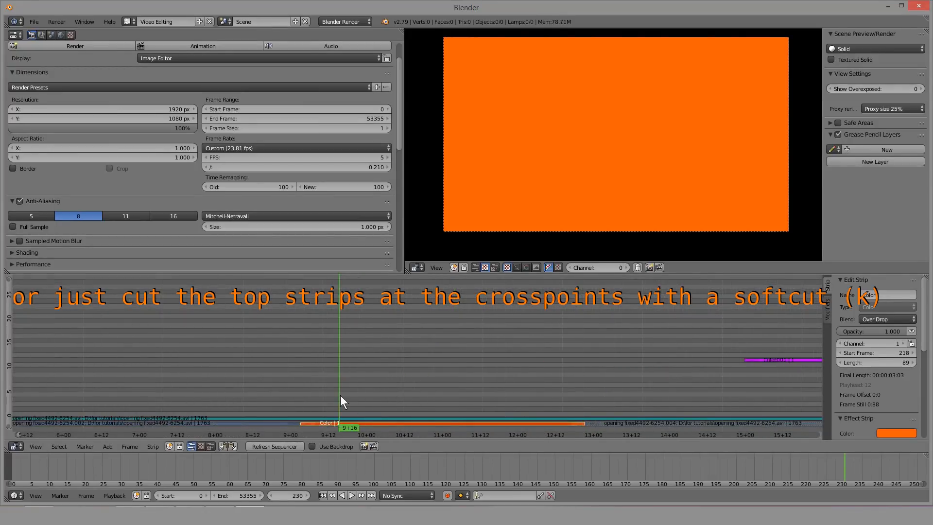
right_click(299, 422)
right_click(348, 423, "shift")
key("shift+a")
mouse_move(348, 423)
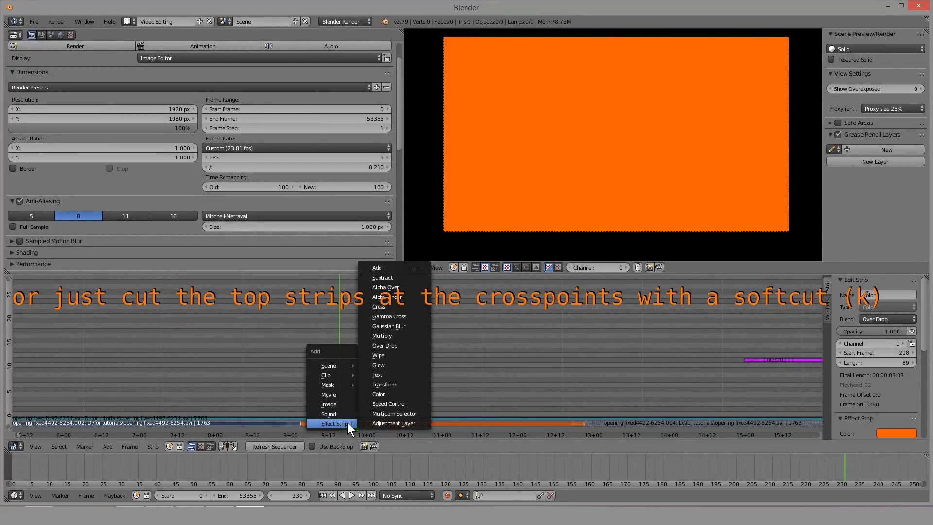
left_click(393, 308)
Step: Trim the start of the Color strip to frame 241 and scrub across the Cross transition
left_click_drag(293, 342, 306, 389)
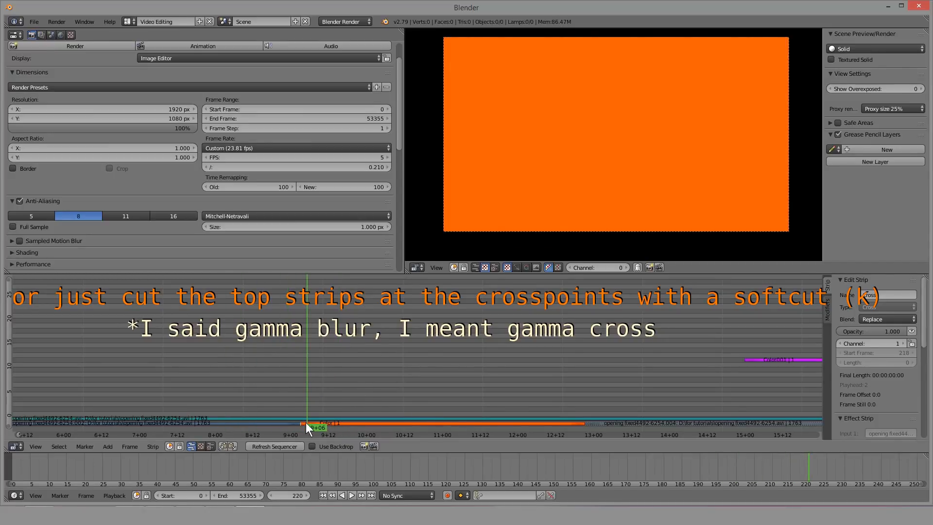
right_click_drag(305, 421, 378, 421)
left_click(378, 421)
left_click_drag(274, 396, 351, 396)
left_click_drag(315, 367, 355, 379)
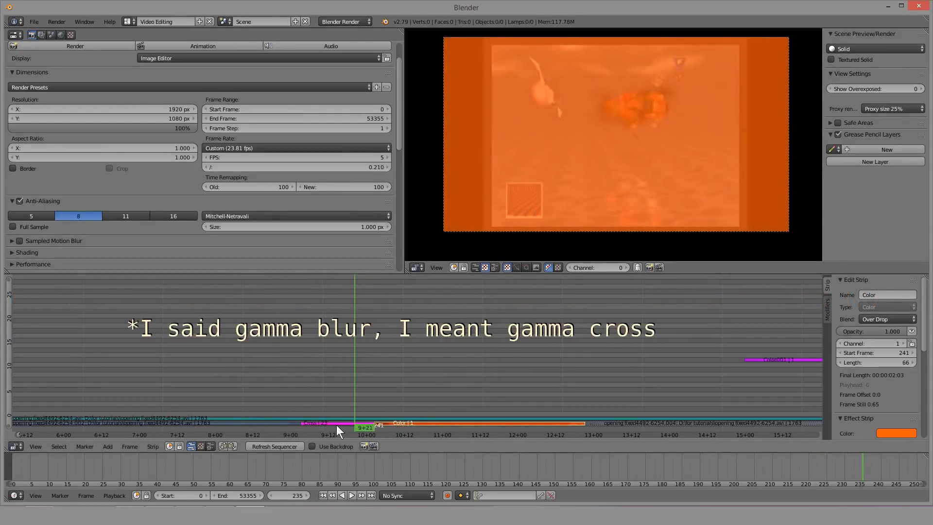
Step: Erase the Cross effect strip between the movie strip and the Color strip
right_click(336, 424)
left_click(336, 425)
key("x")
left_click(362, 418)
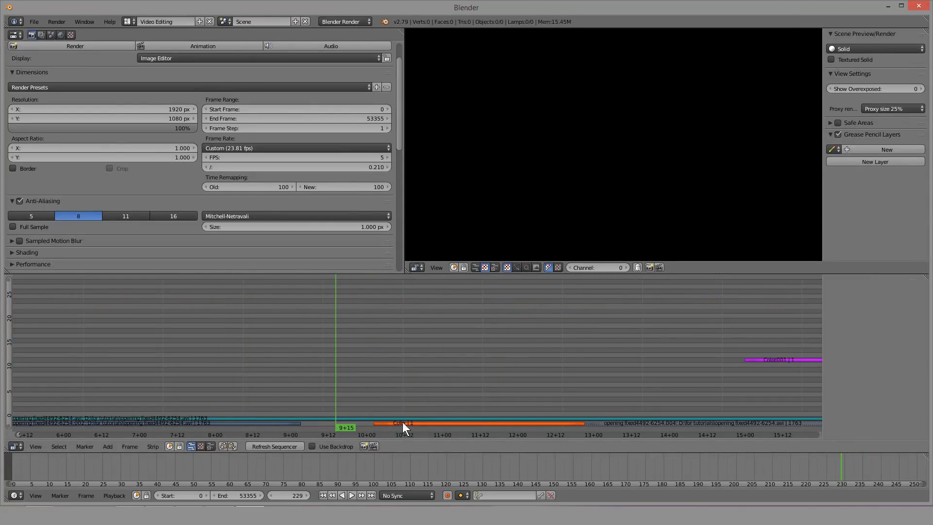
Step: Move the Color strip to channel 5 at frame 203 so it overlaps the end of the channel 1 movie strip
right_click_drag(402, 422, 323, 404)
left_click_drag(323, 404, 297, 395)
scroll(428, 393, "up", 3)
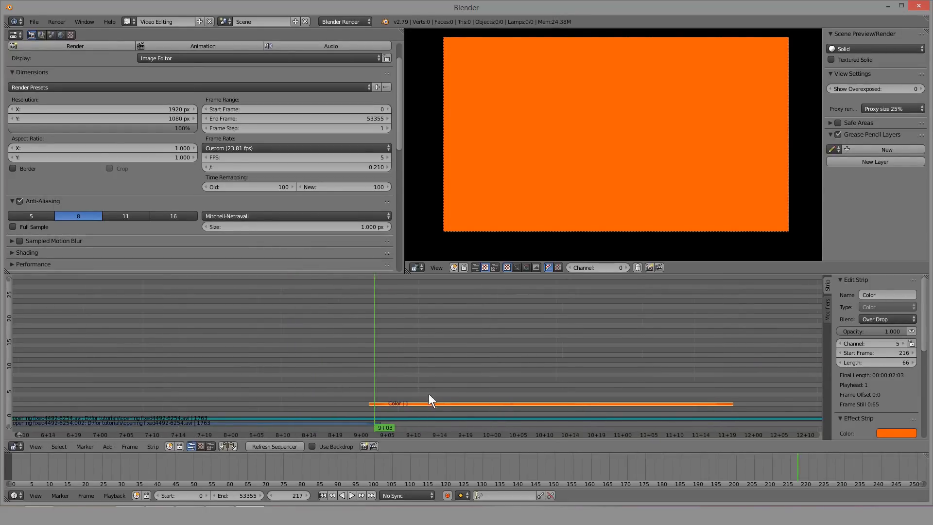
right_click_drag(394, 403, 323, 395)
middle_click_drag(298, 380, 388, 379)
left_click_drag(399, 378, 360, 377)
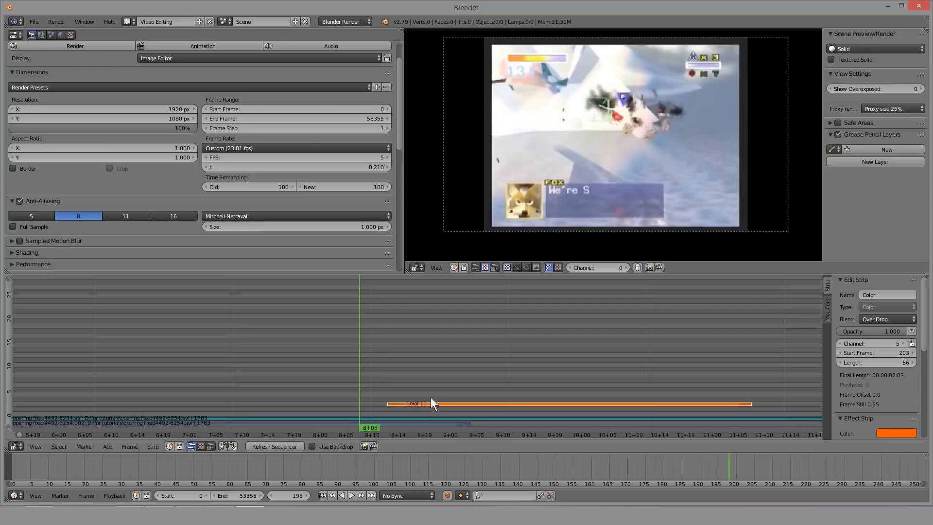
Step: Add a Gamma Cross effect between the channel 1 movie strip and the overlapping Color strip
right_click(322, 423)
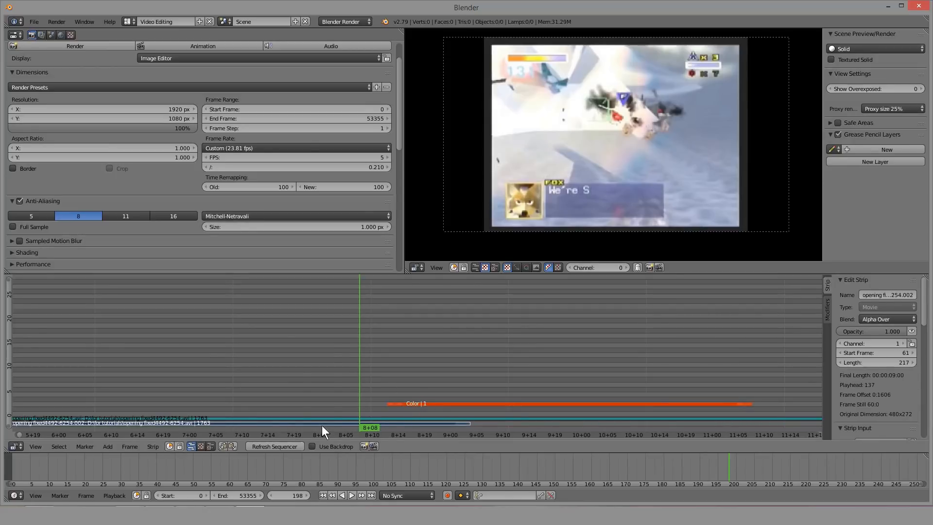
key("shift+a")
mouse_move(322, 424)
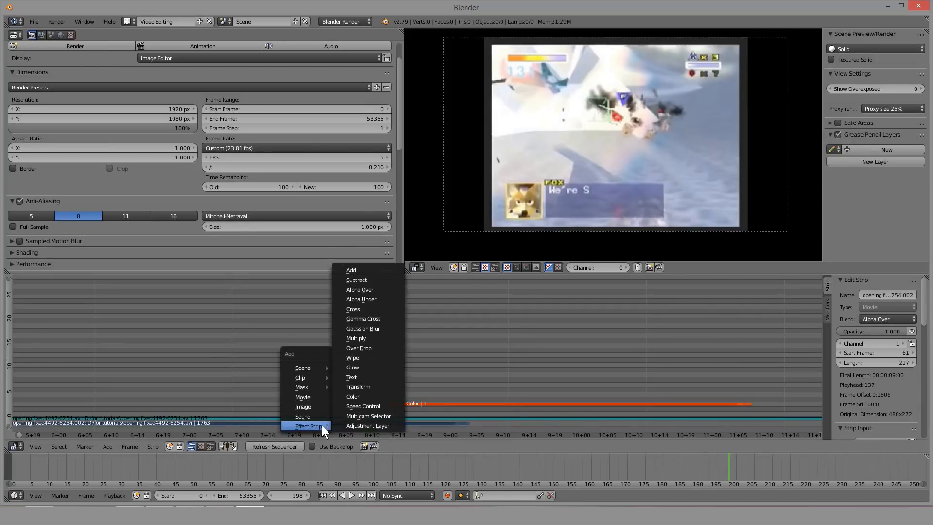
left_click(377, 321)
Step: Play the sequence across the Gamma Cross transition to preview it
left_click_drag(322, 356, 339, 361)
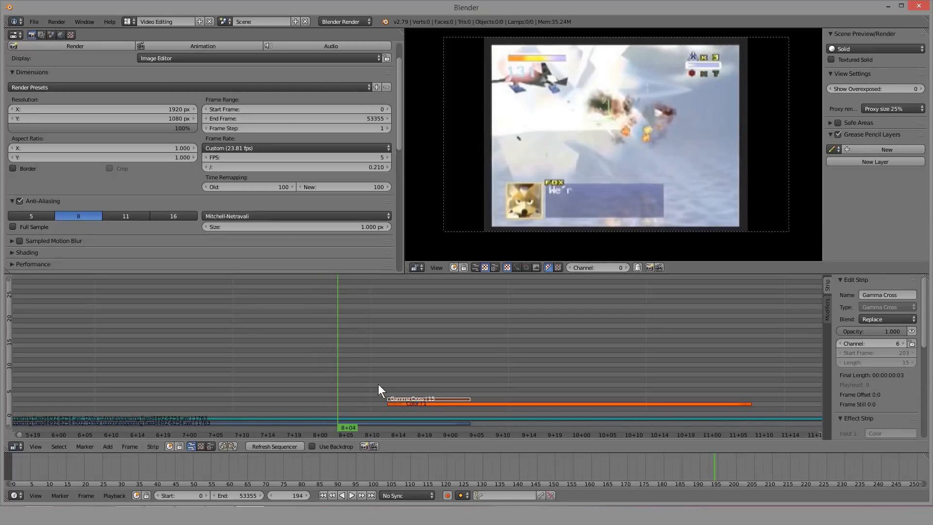
left_click(372, 360)
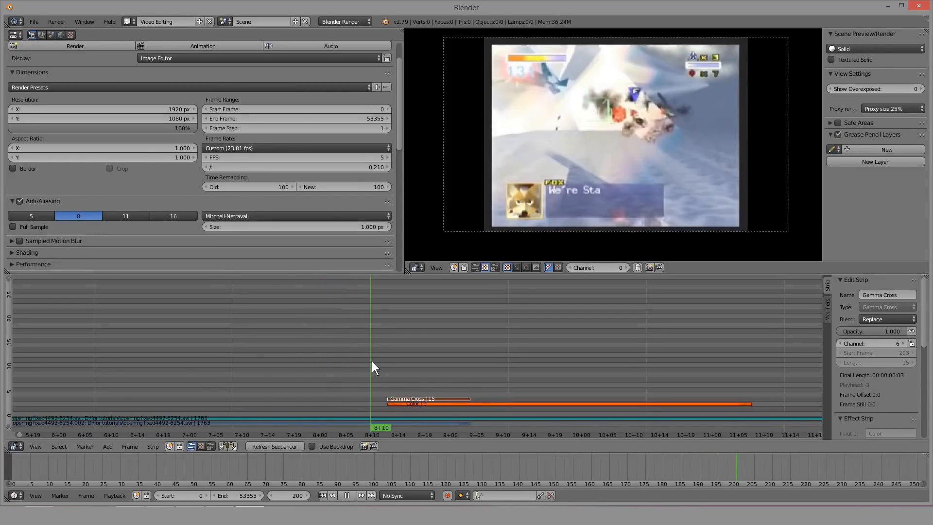
key("alt+a")
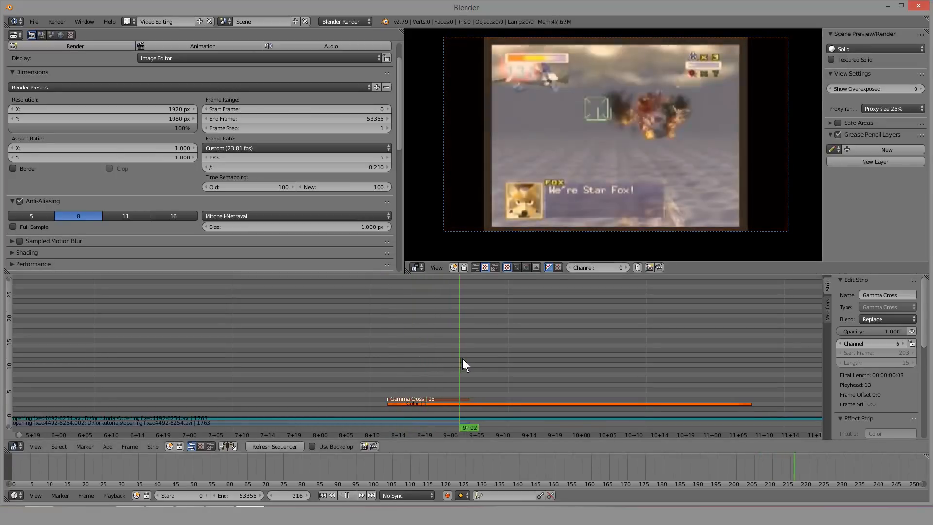
key("alt+a")
Step: Erase the Gamma Cross effect strip above the Color strip
right_click(492, 404)
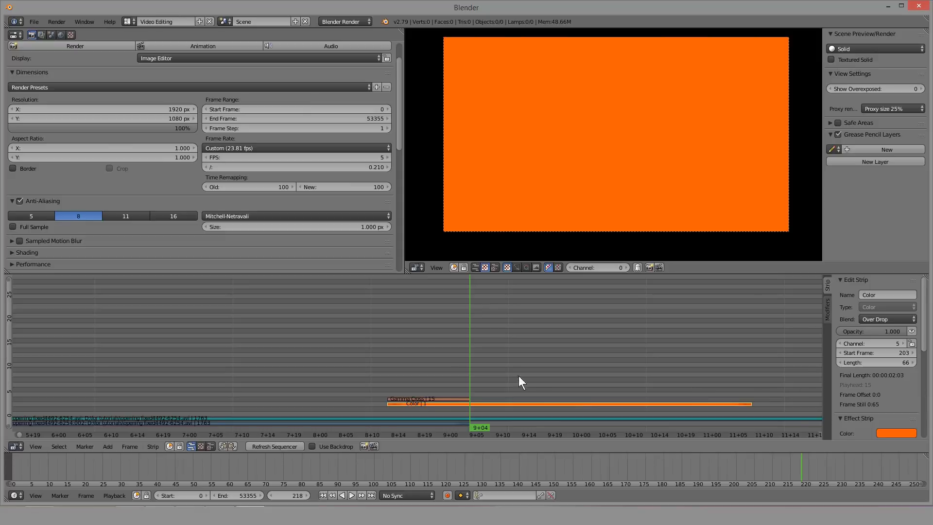
scroll(517, 375, "down", 5)
right_click(415, 397)
key("x")
left_click(415, 397)
Step: Add a Wipe effect between the channel 1 movie strip and the overlapping Color strip
left_click(384, 393)
key("shift+a")
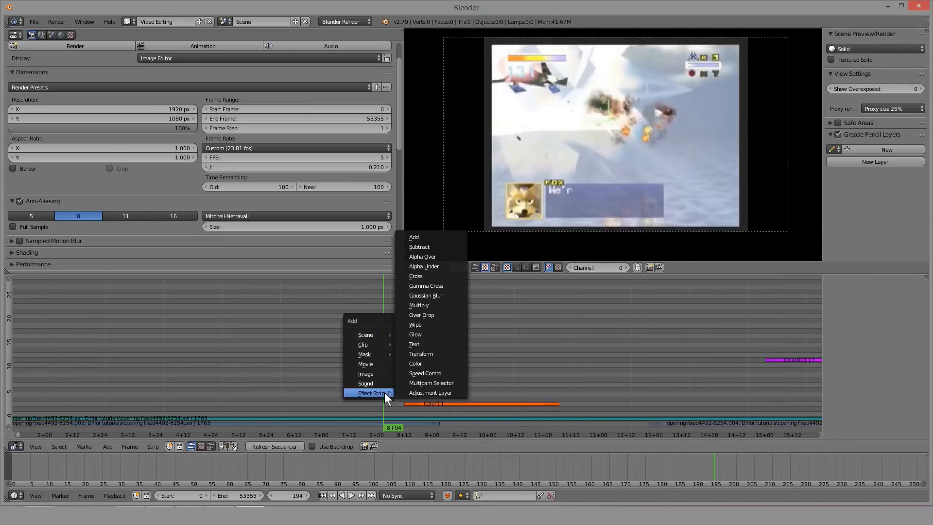
right_click(357, 424)
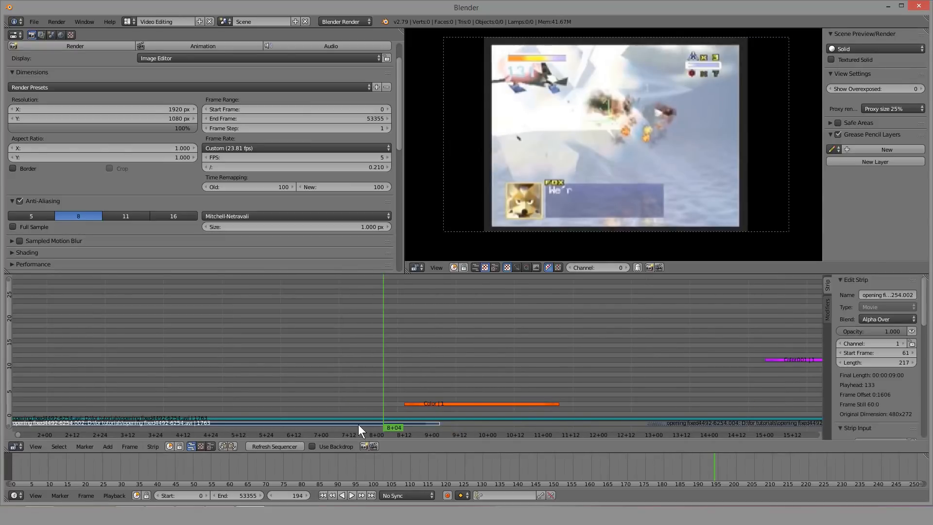
right_click(429, 405)
key("shift+a")
mouse_move(429, 405)
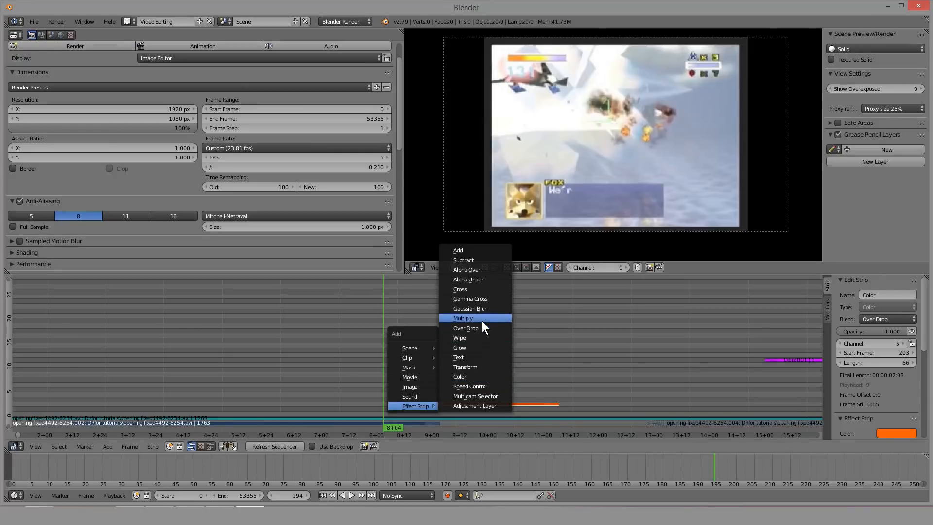
left_click(477, 337)
Step: Scrub into the new Wipe effect and set its transition type to Iris
left_click_drag(370, 364, 420, 367)
scroll(846, 378, "down", 5)
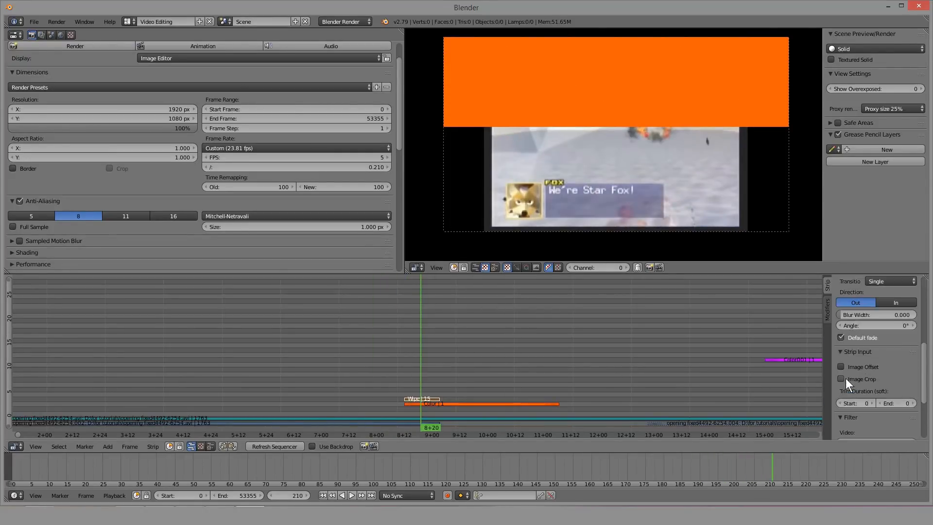
left_click(887, 280)
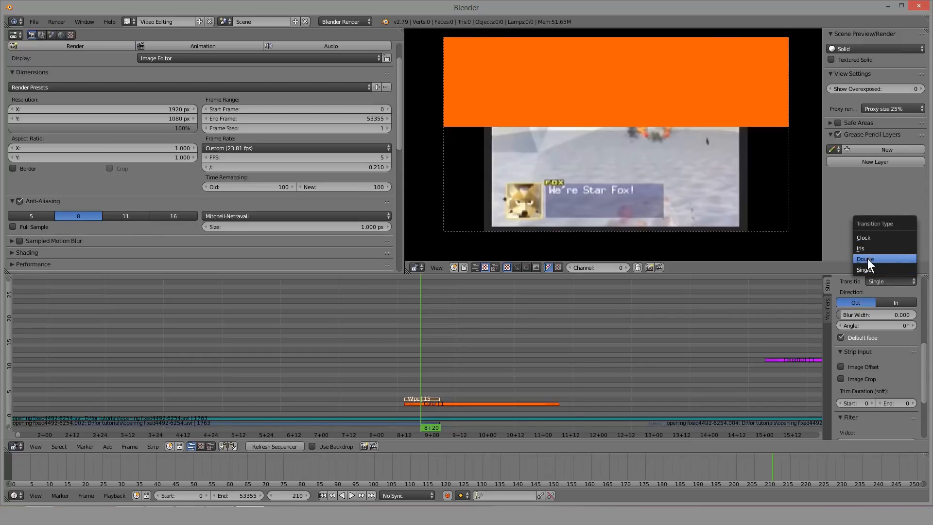
left_click(865, 268)
left_click(876, 281)
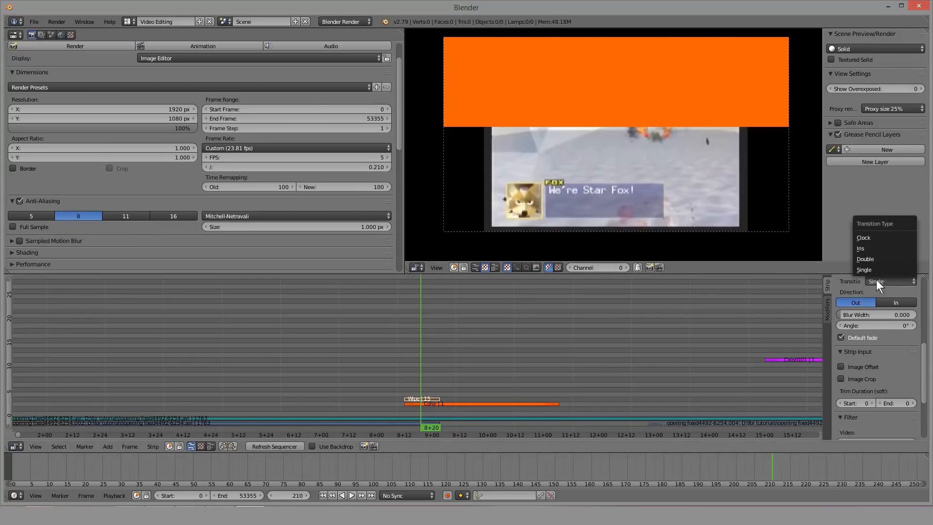
left_click(867, 249)
Step: Set the Wipe effect's blur width to 0.834 and its direction to In, and scrub through the transition
left_click_drag(890, 316, 903, 316)
left_click(893, 301)
left_click_drag(323, 369, 433, 369)
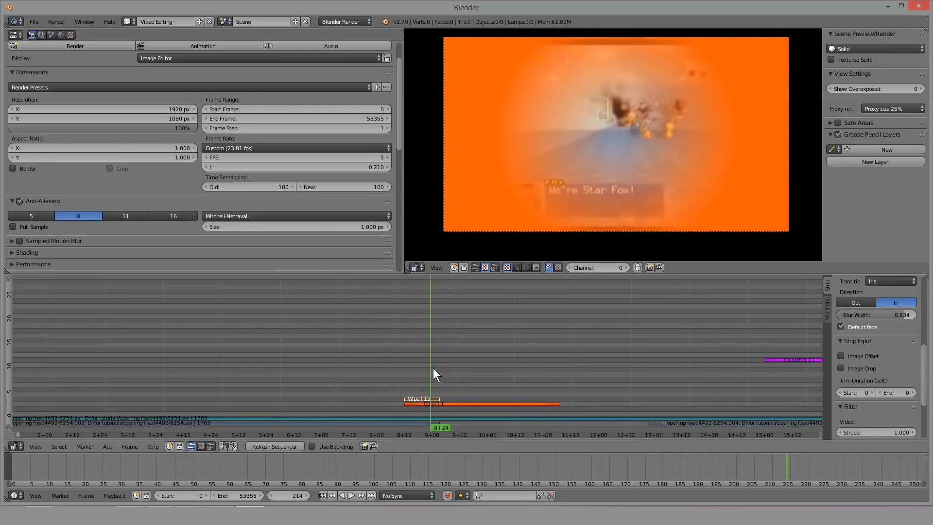
Step: Set the Wipe effect's direction to Out and extend both ends of the Color strip to span frames 182 to 287
left_click(856, 300)
right_click_drag(556, 404, 601, 402)
right_click_drag(409, 403, 360, 404)
Step: Play and scrub across the lengthened Iris Wipe transition to preview it
key("alt+a")
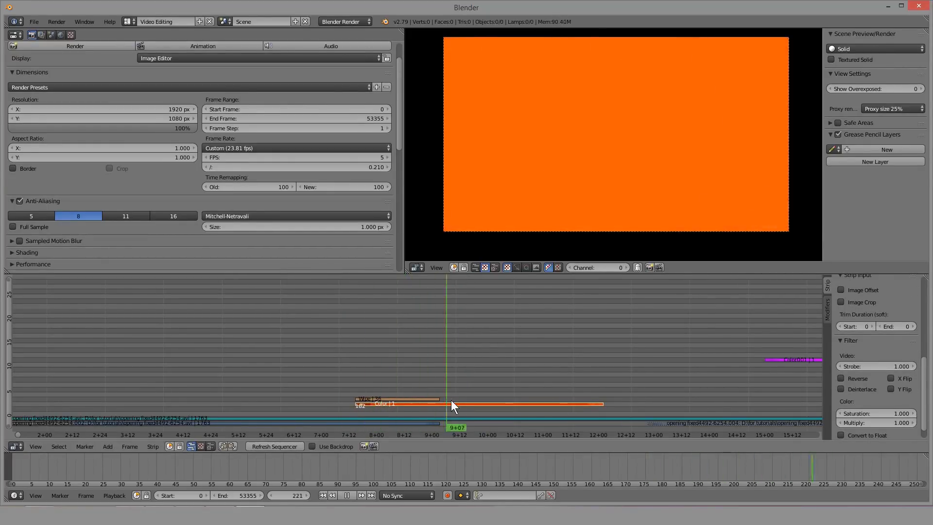
scroll(387, 392, "up", 2)
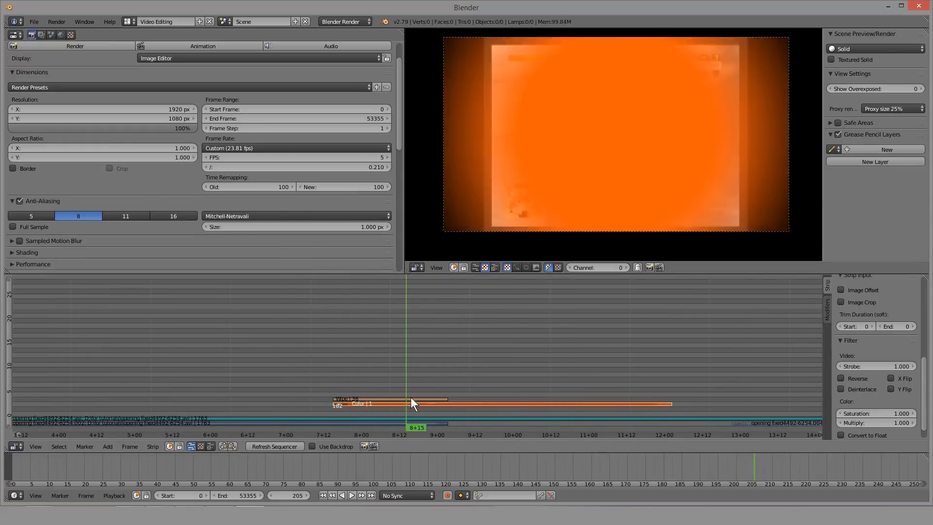
scroll(410, 397, "up", 6)
left_click(254, 381)
scroll(384, 383, "down", 9)
left_click(383, 378)
key("alt+a")
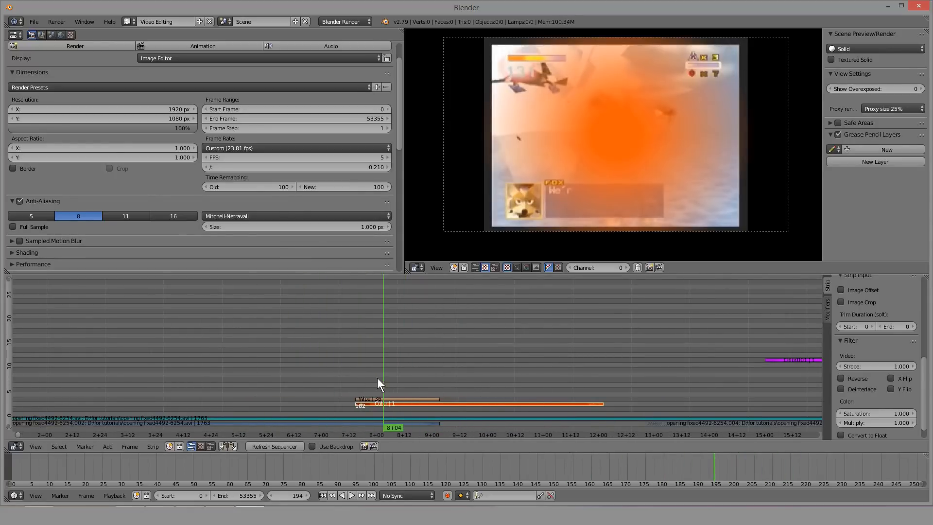
Step: Move the movie strip opening fixed4492-6254.004 above the Color strip so that it starts well before frame 174
scroll(680, 421, "down", 1)
right_click(683, 423)
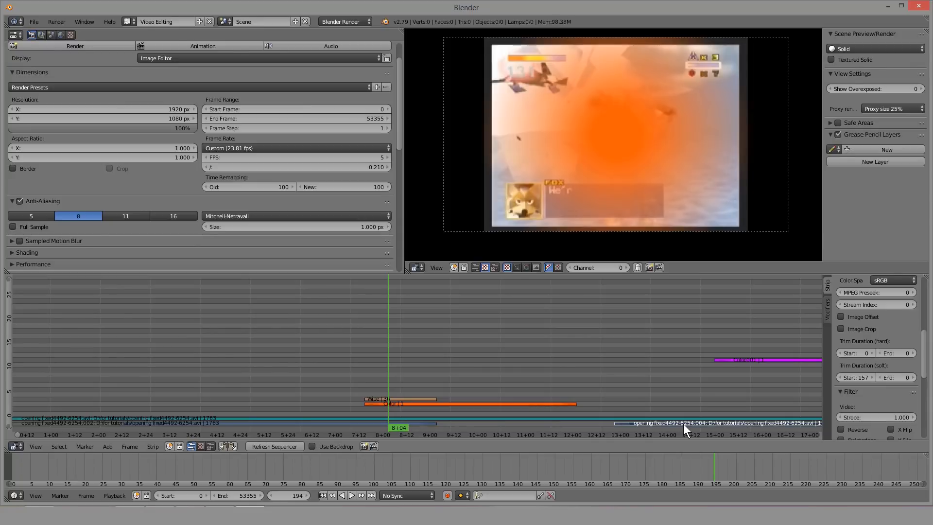
key("g")
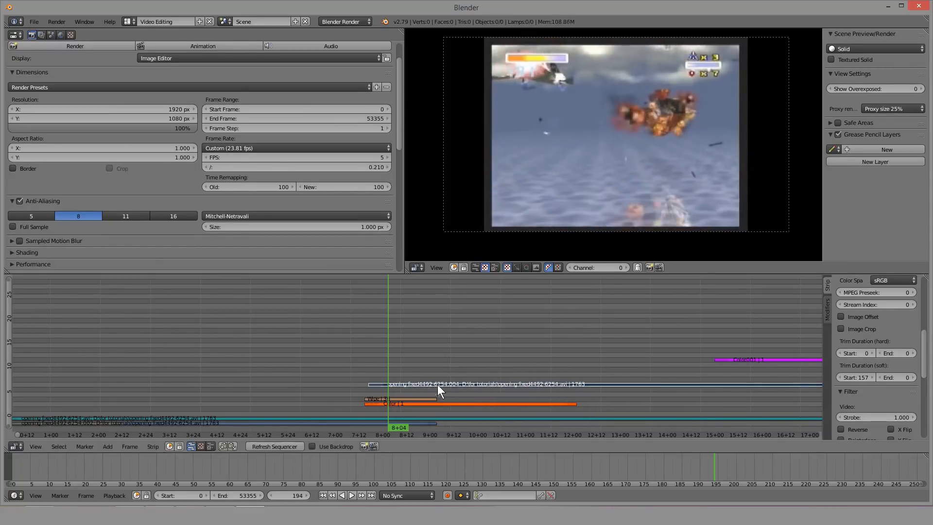
left_click(437, 384)
left_click(348, 376)
key("alt+a")
scroll(340, 375, "down", 5)
key("g")
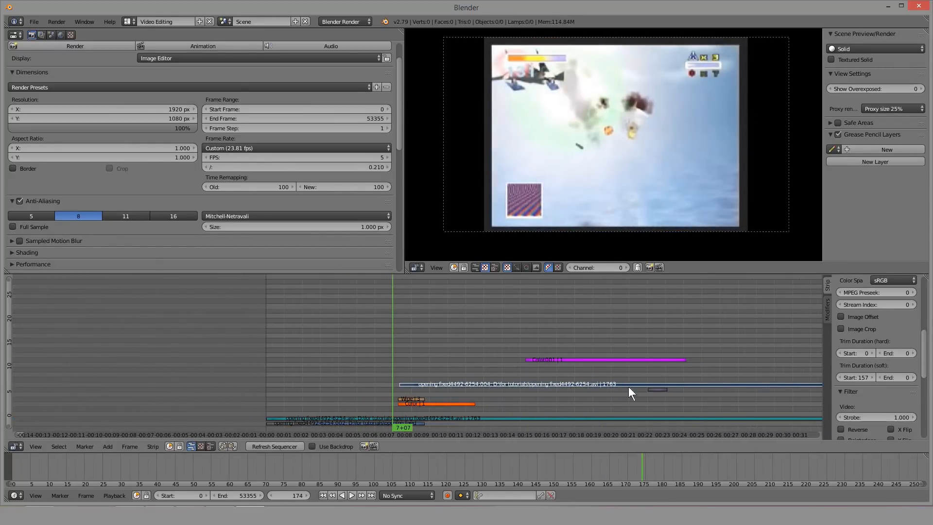
left_click(389, 382)
Step: Cut the moved movie strip at frame 174 and erase the part before the cut
key("k")
right_click(371, 379)
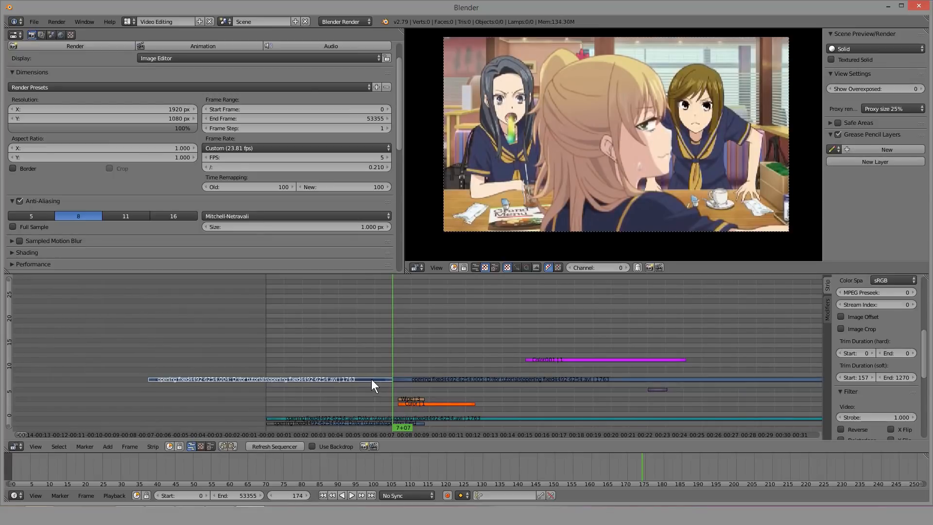
key("x")
left_click(372, 380)
Step: Add a Wipe effect between the channel 1 movie strip and the upper movie strip opening fixed4492-6254.005
scroll(377, 390, "up", 6)
scroll(373, 388, "up", 1)
right_click(357, 421)
key("n")
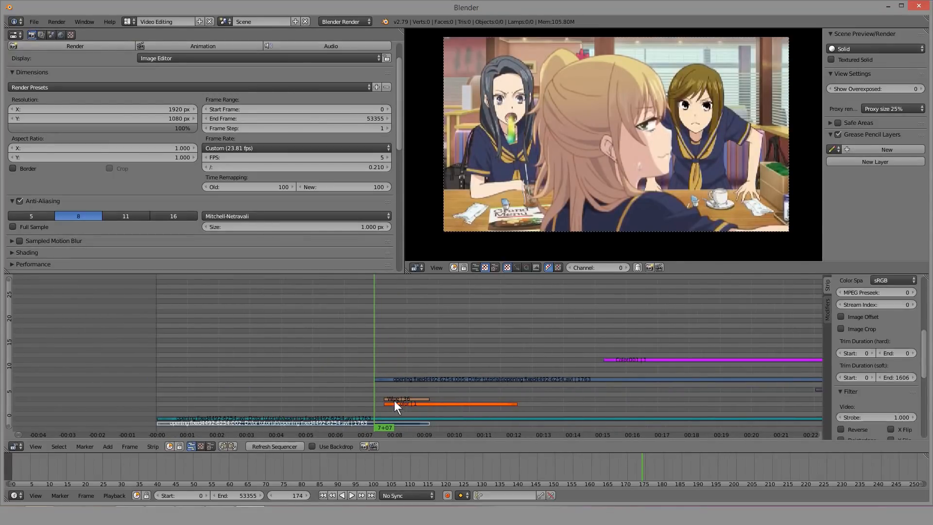
right_click(398, 379)
key("shift+a")
mouse_move(398, 380)
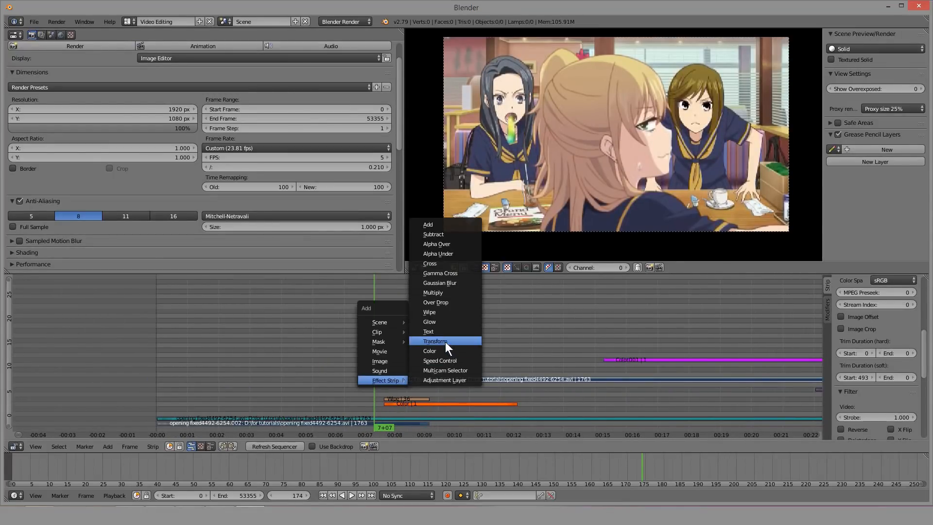
left_click(439, 313)
Step: Play the sequence across the Wipe between the two movie strips to preview it
scroll(416, 355, "up", 4)
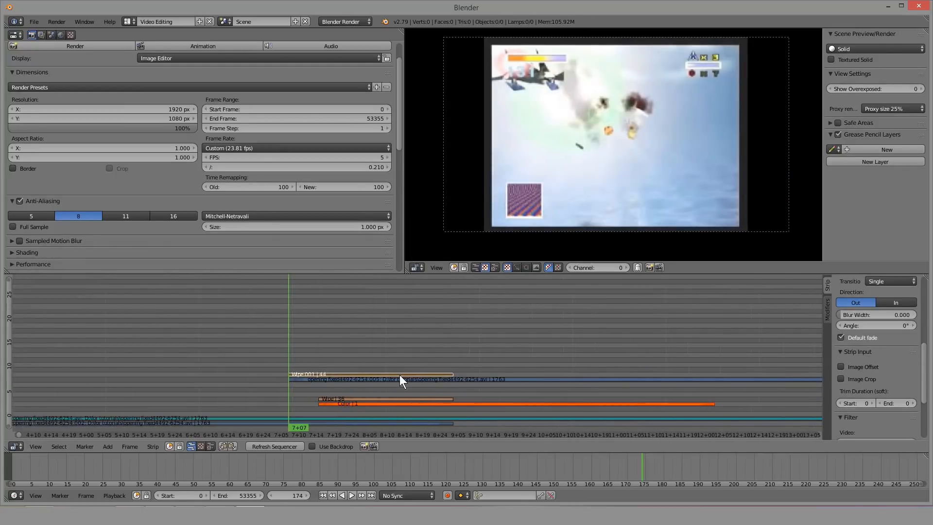
key("alt+a")
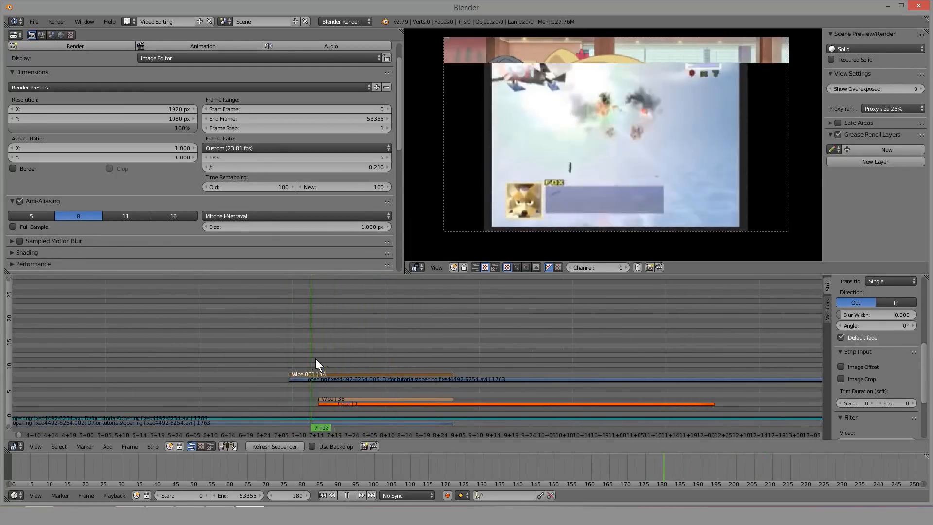
key("alt+a")
Step: Erase the Single Wipe effect strip above the upper movie strip
right_click(357, 398)
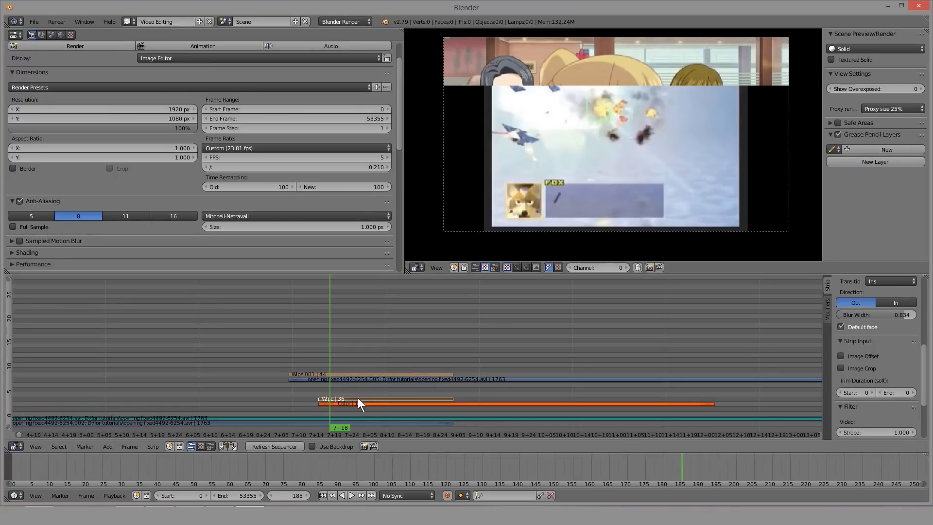
right_click(334, 379)
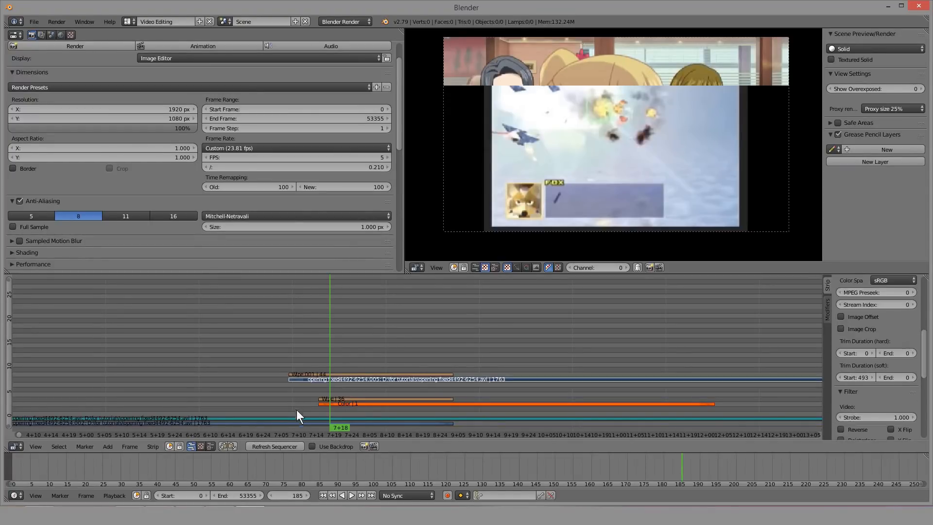
right_click(296, 422)
key("a")
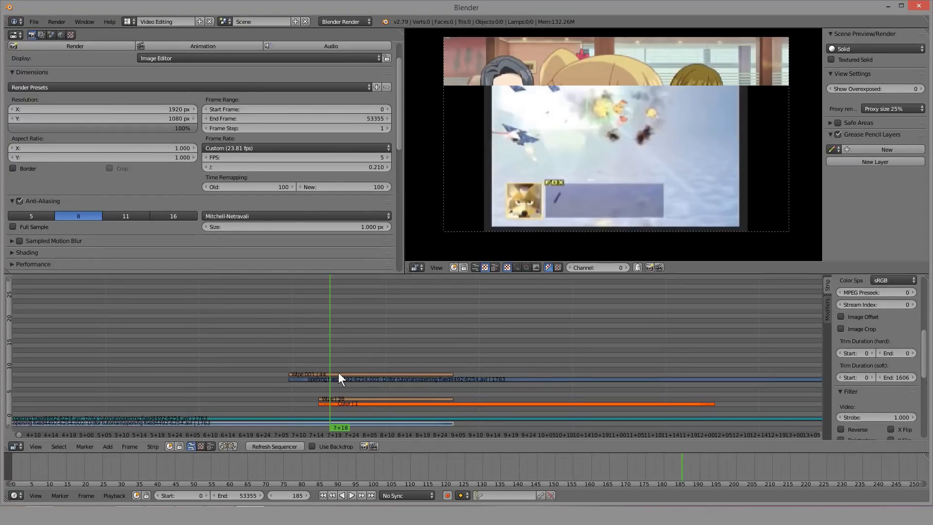
right_click(338, 373)
right_click(351, 398)
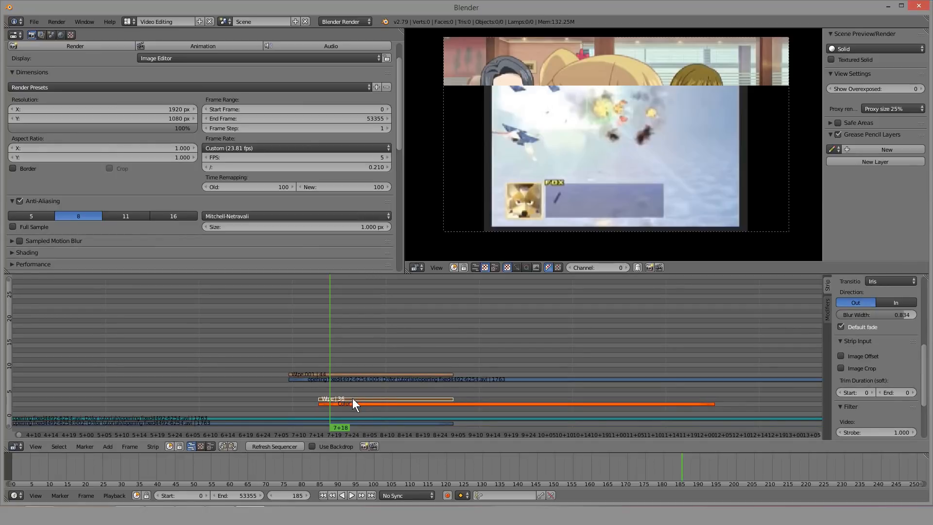
right_click(322, 371)
key("x")
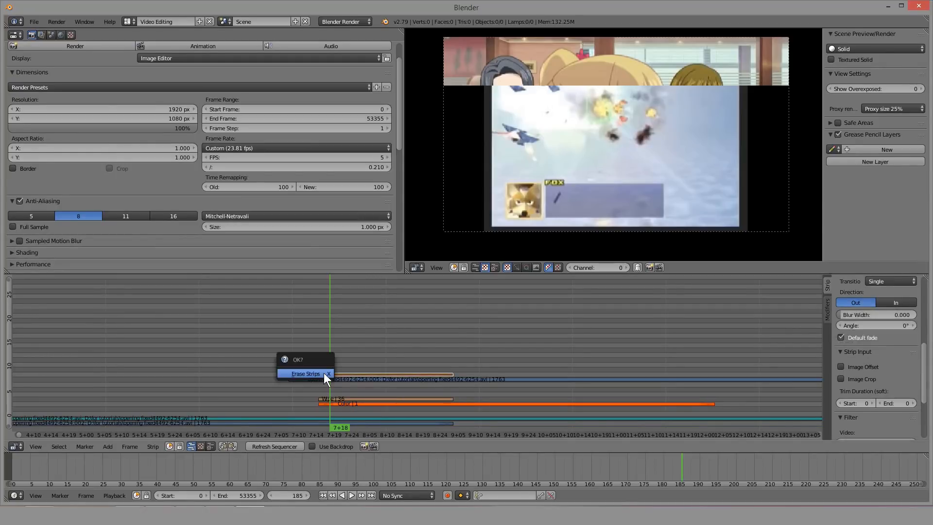
left_click(338, 385)
Step: Duplicate the Iris Wipe effect strip and place the copy one channel higher
key("n")
key("g")
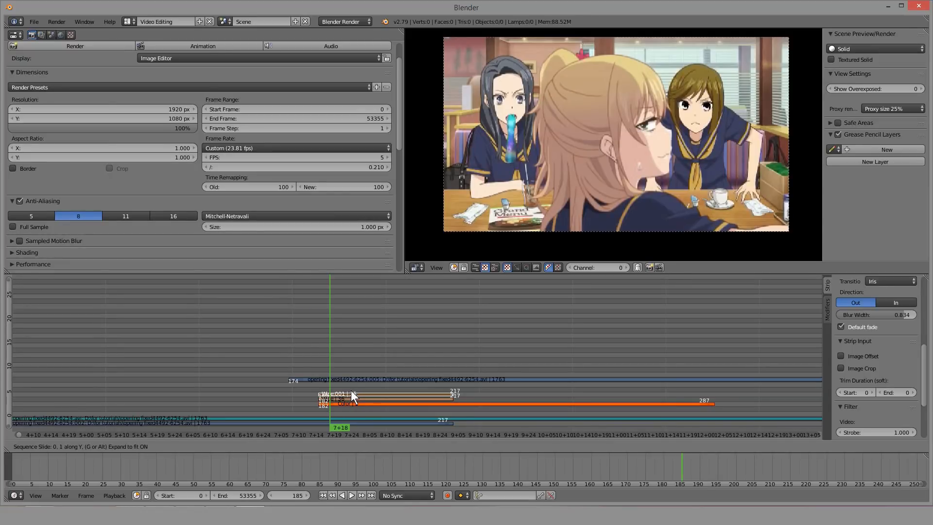
left_click(351, 390)
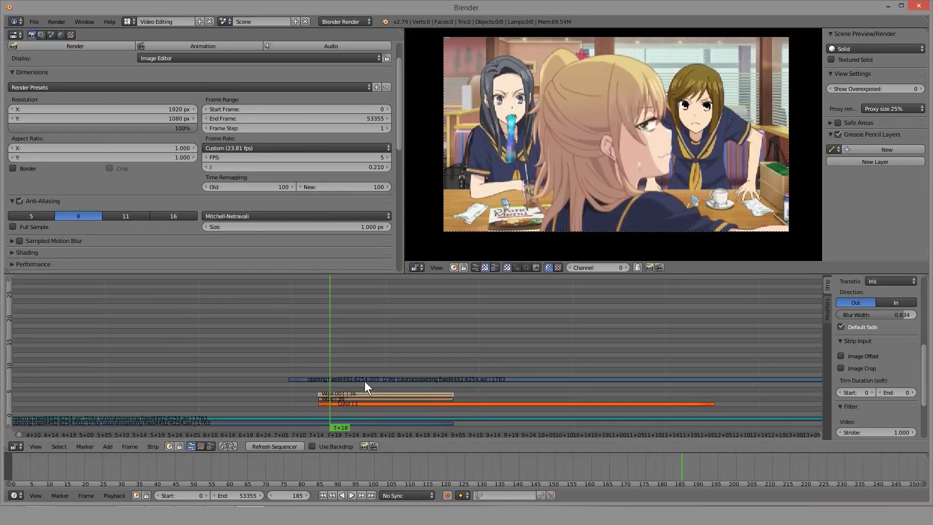
Step: Try to reassign the inputs of the duplicated Wipe effect with only the upper movie strip selected alongside it
right_click(369, 379)
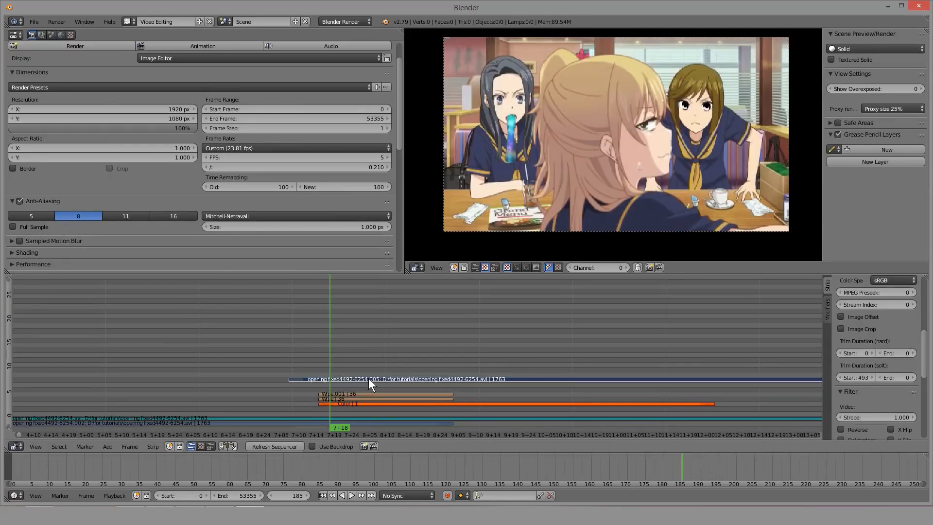
right_click(398, 395)
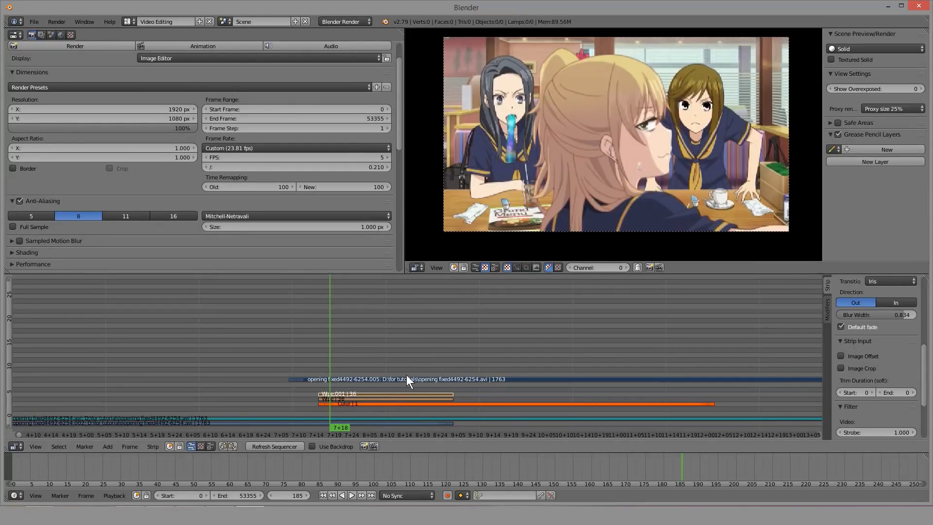
key("r")
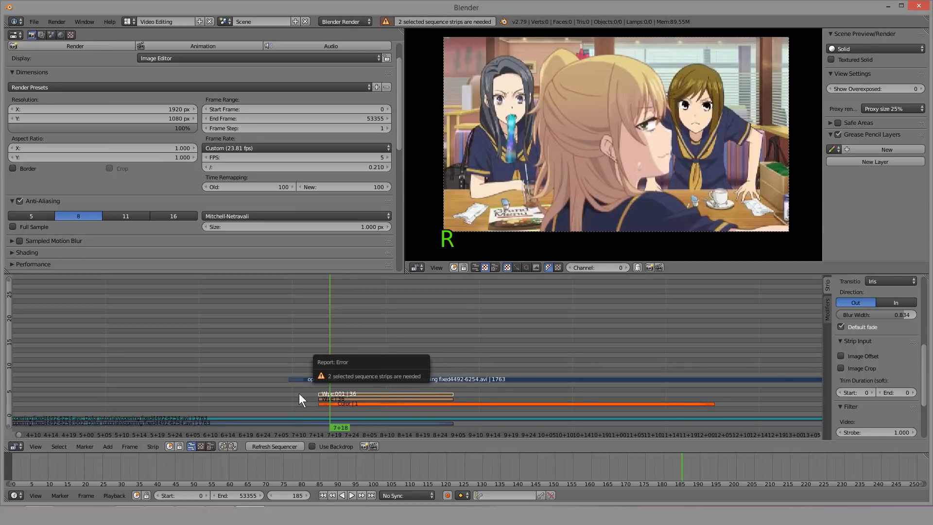
scroll(294, 392, "up", 5)
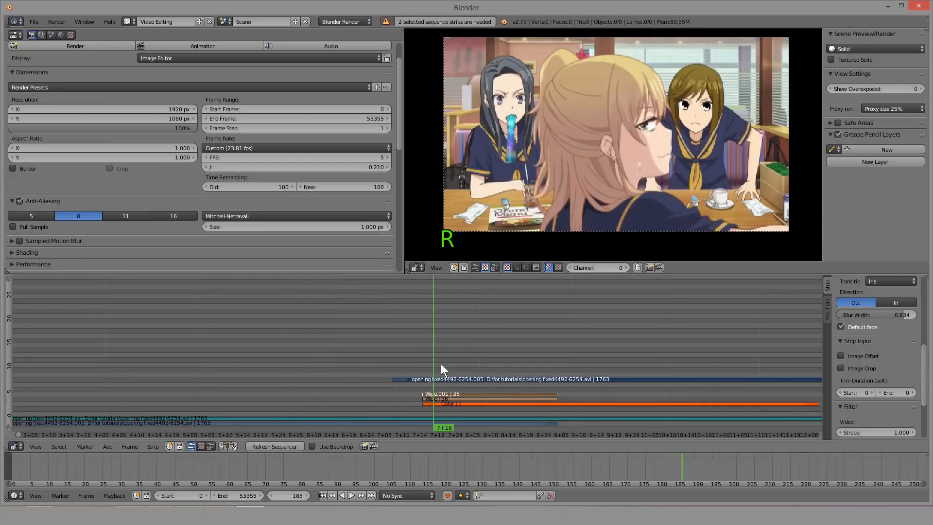
Step: Reassign the duplicated Wipe effect's inputs to the channel 1 movie strip and the upper movie strip
key("a")
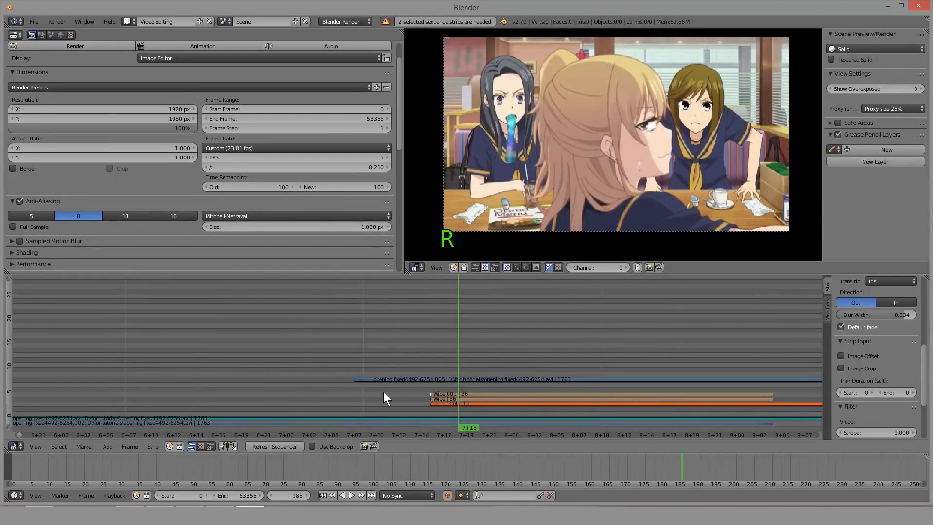
left_click(387, 422)
left_click(413, 379, "shift")
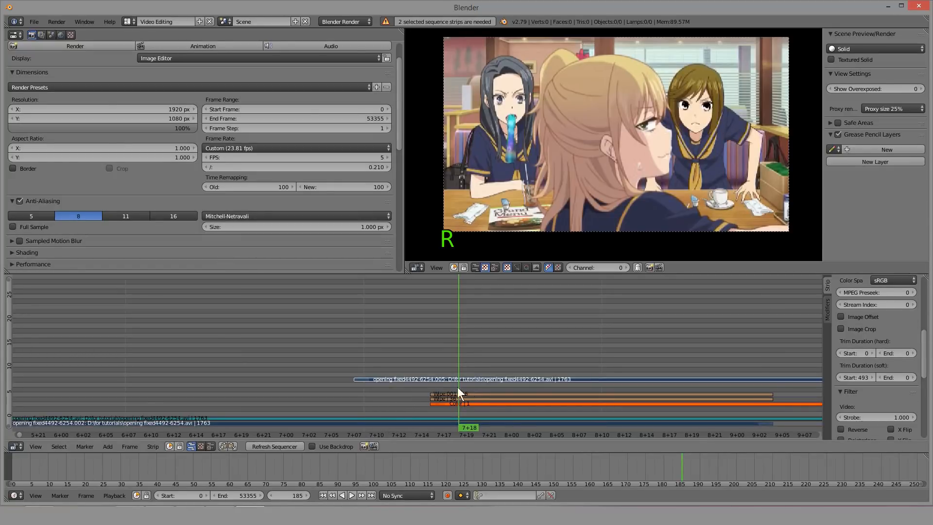
left_click(471, 393, "shift")
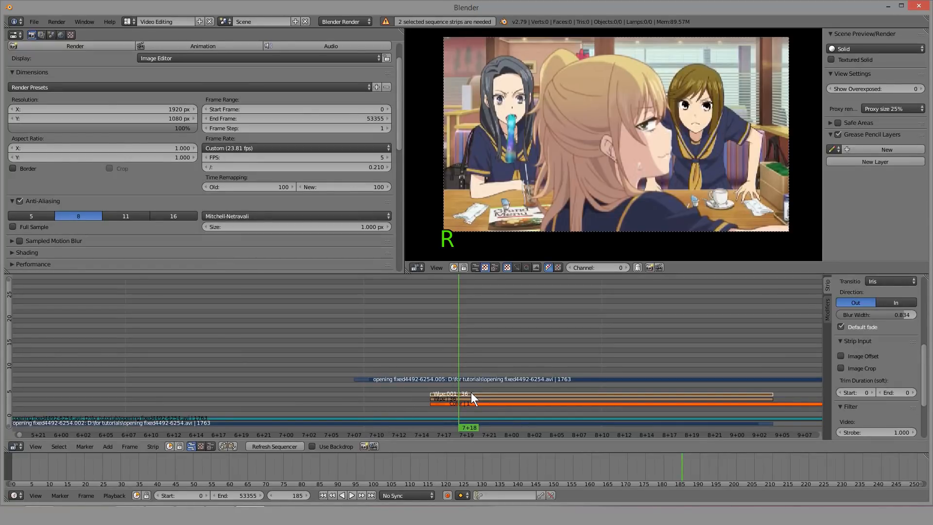
key("r")
Step: Check the reassigned Wipe's two input strips and move the Wipe effect strip above the upper movie strip
key("a")
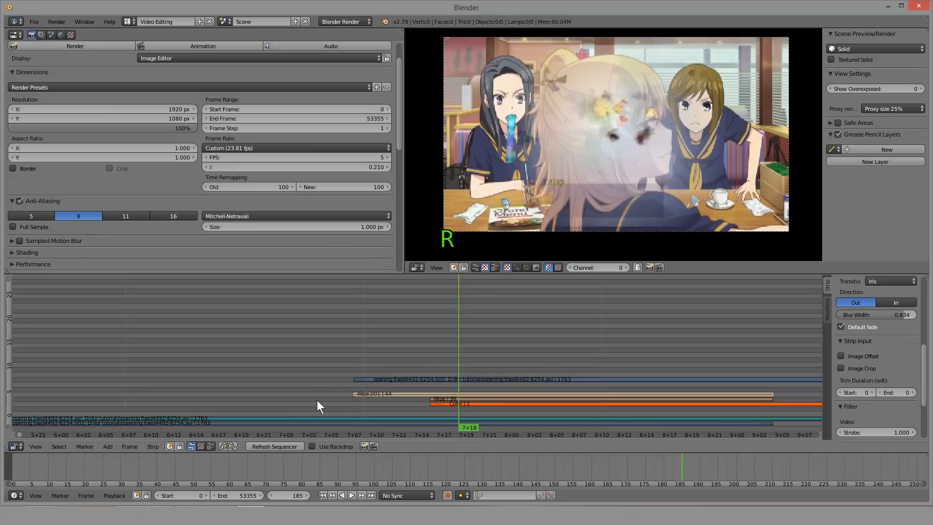
left_click(359, 423)
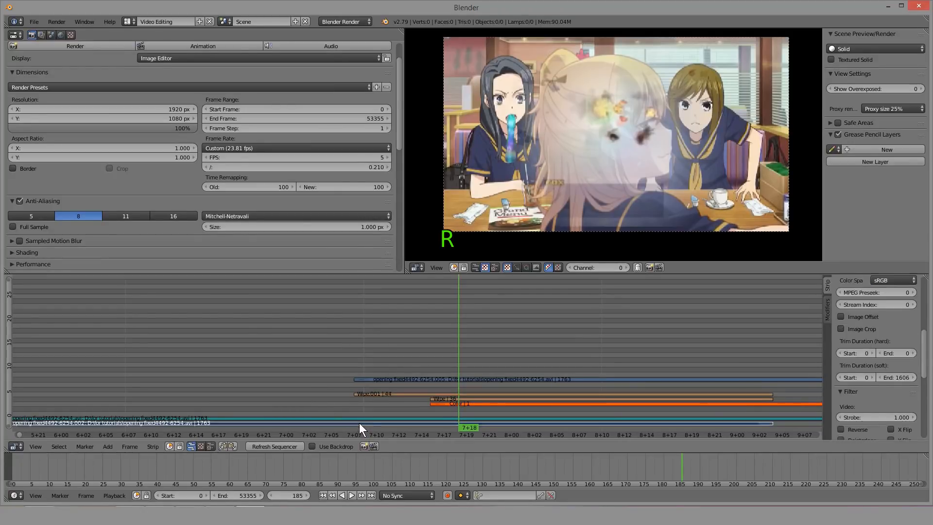
left_click(392, 378, "shift")
left_click(393, 394)
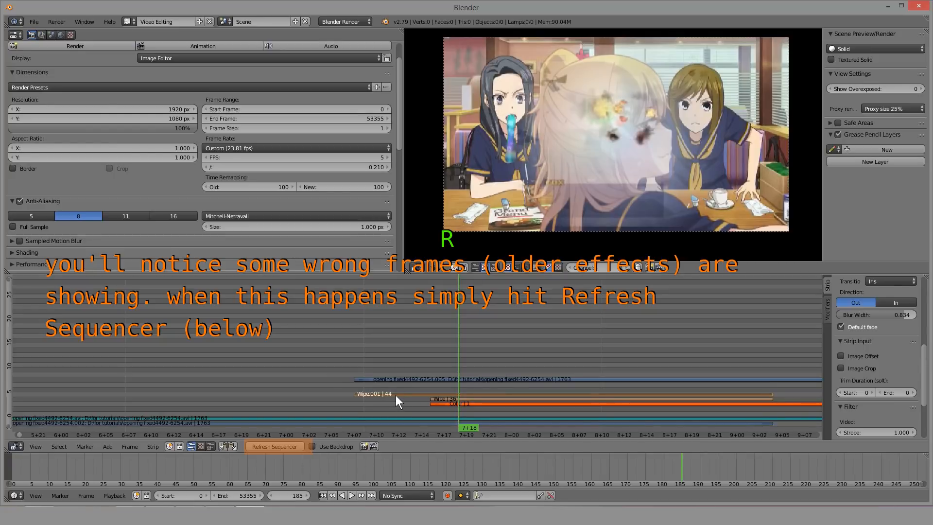
key("g")
left_click(305, 374)
Step: Refresh the sequencer and play across the reassigned Wipe transition to preview it
left_click_drag(306, 374, 440, 363)
left_click(276, 443)
key("alt+a")
key("alt+a")
Step: Look over the strips along the whole sequence and place the playhead at frame 771
scroll(437, 337, "down", 20)
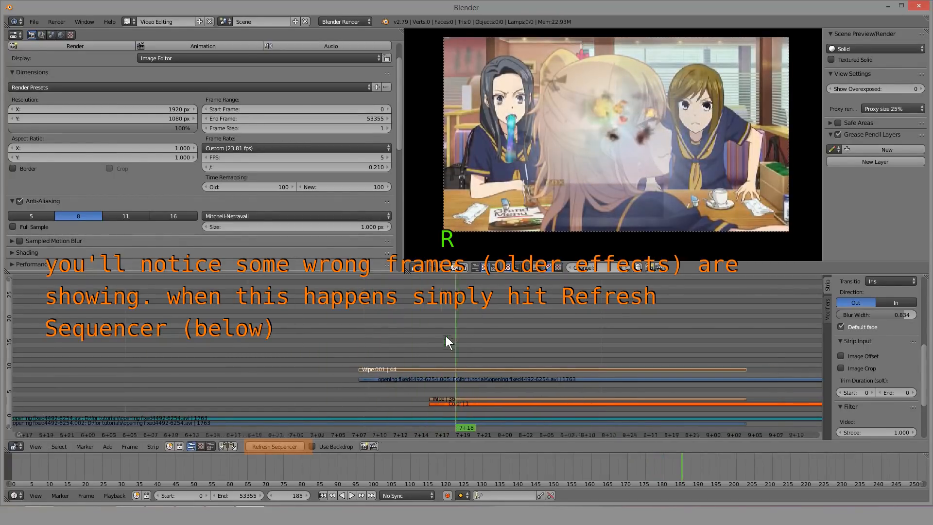
middle_click_drag(620, 347, 336, 334)
scroll(336, 334, "down", 8)
scroll(337, 334, "down", 7)
middle_click_drag(613, 363, 581, 367)
scroll(389, 360, "down", 7)
scroll(505, 364, "up", 9)
left_click(462, 376)
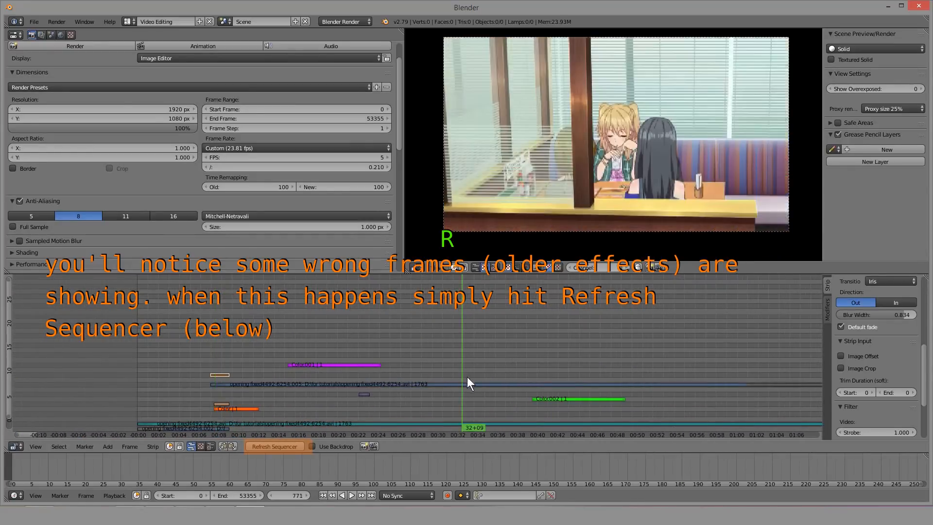
Step: Erase the duplicated Wipe effect strip above the upper movie strip
right_click(457, 384)
right_click(227, 375)
key("x")
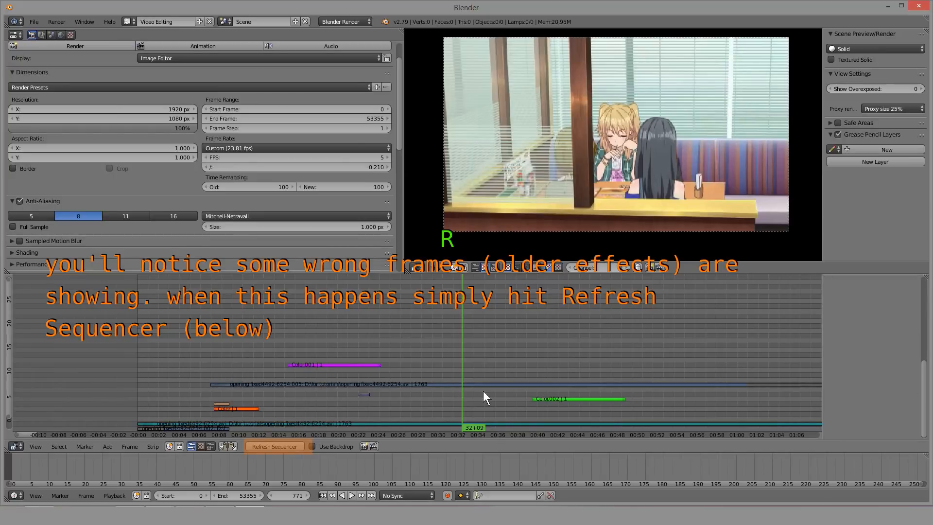
Step: Add a Transform effect to the upper movie strip and set its uniform scale to 5.050
right_click(485, 380)
key("shift+a")
mouse_move(485, 382)
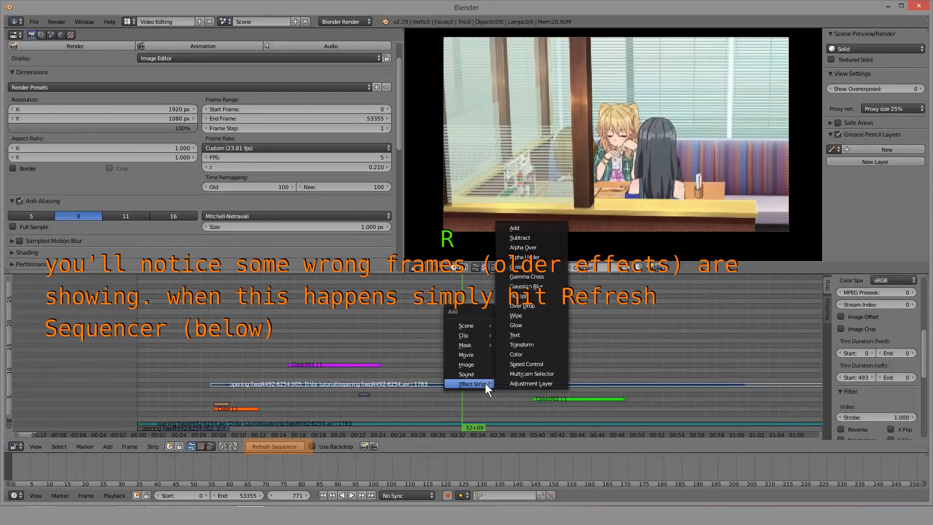
left_click(537, 345)
left_click(864, 321)
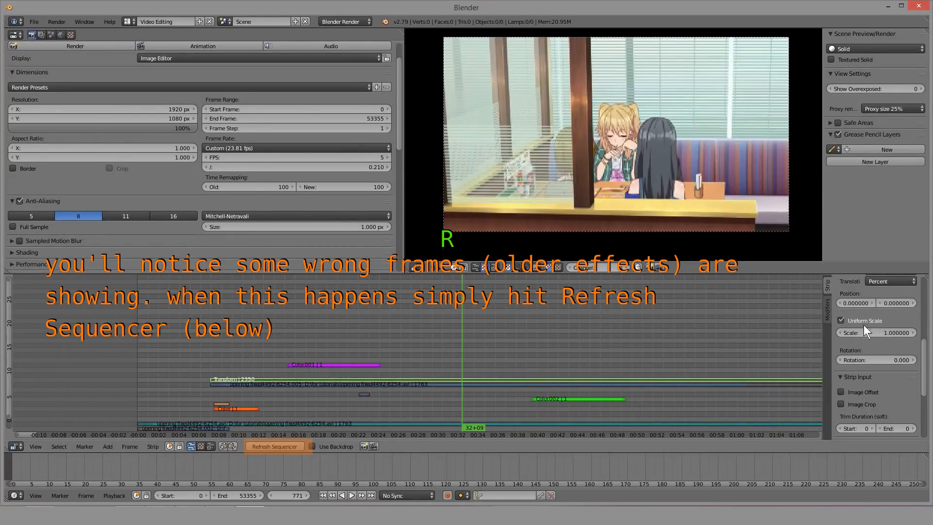
left_click_drag(864, 333, 929, 332)
scroll(427, 362, "down", 9)
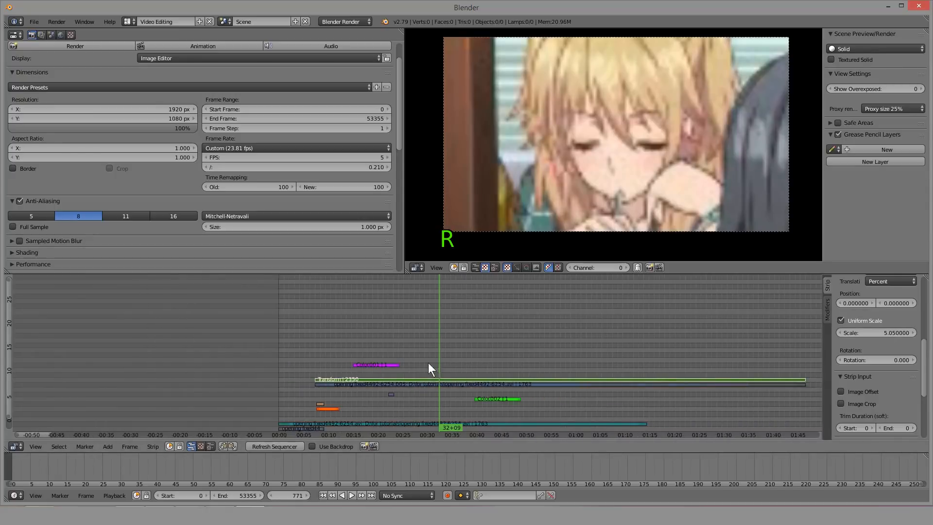
Step: Reassign the Transform effect's input to the short movie strip at the sequence's start and scrub to frame 99 to preview it
left_click(291, 378)
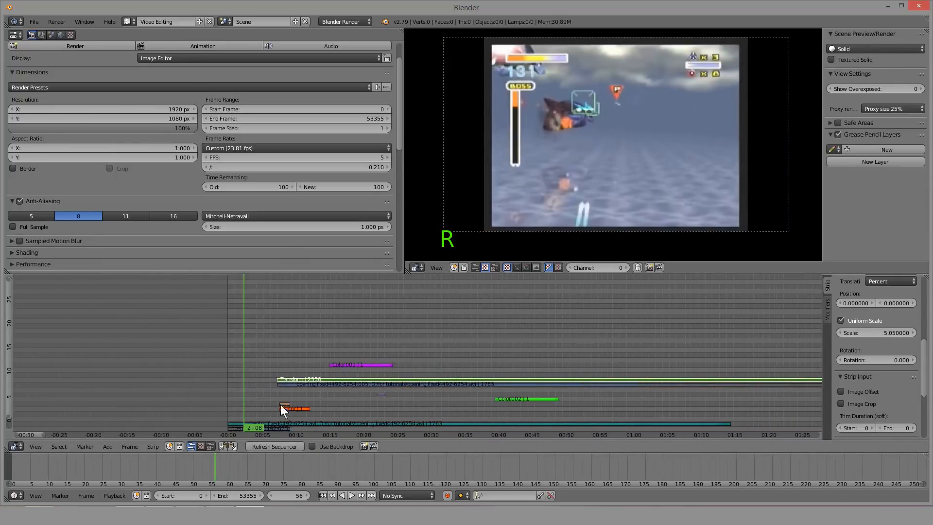
scroll(282, 406, "up", 4)
right_click(322, 424)
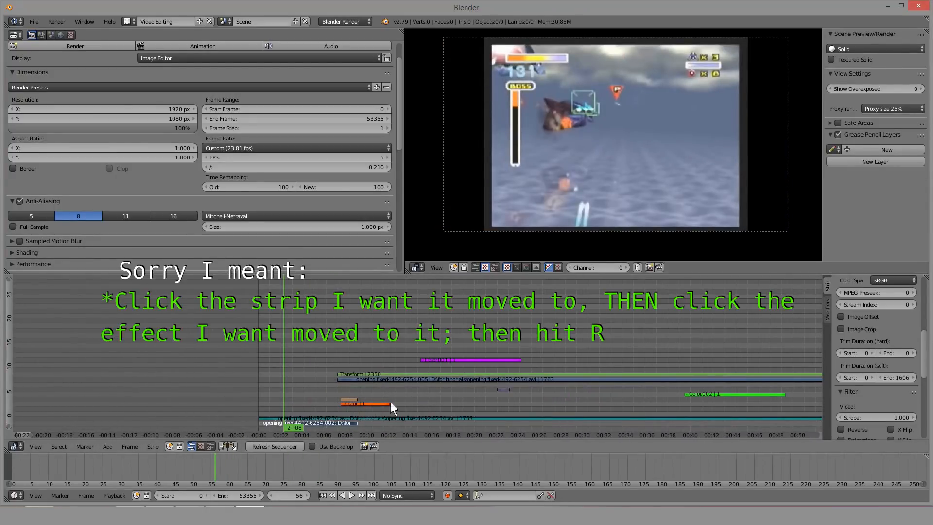
right_click(431, 374)
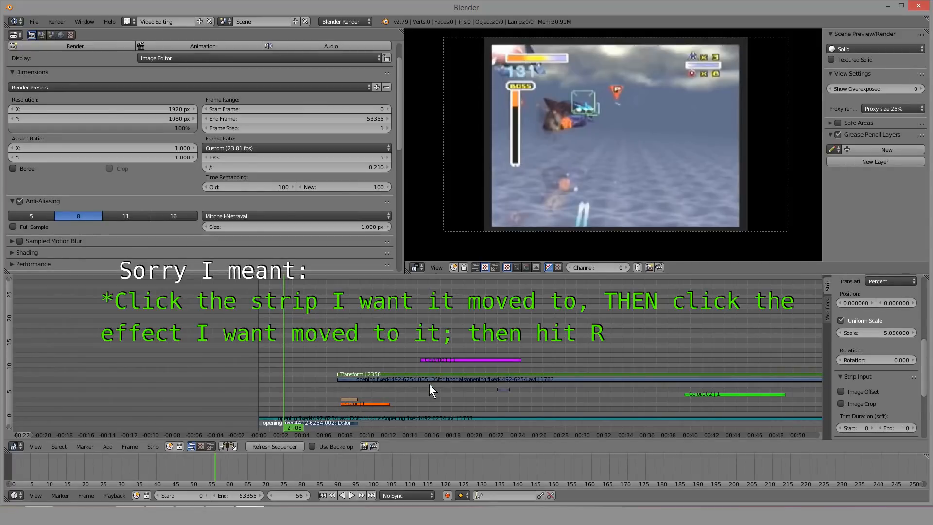
key("r")
mouse_move(293, 392)
left_mouse_down()
mouse_move(303, 392)
mouse_move(295, 405)
left_mouse_up()
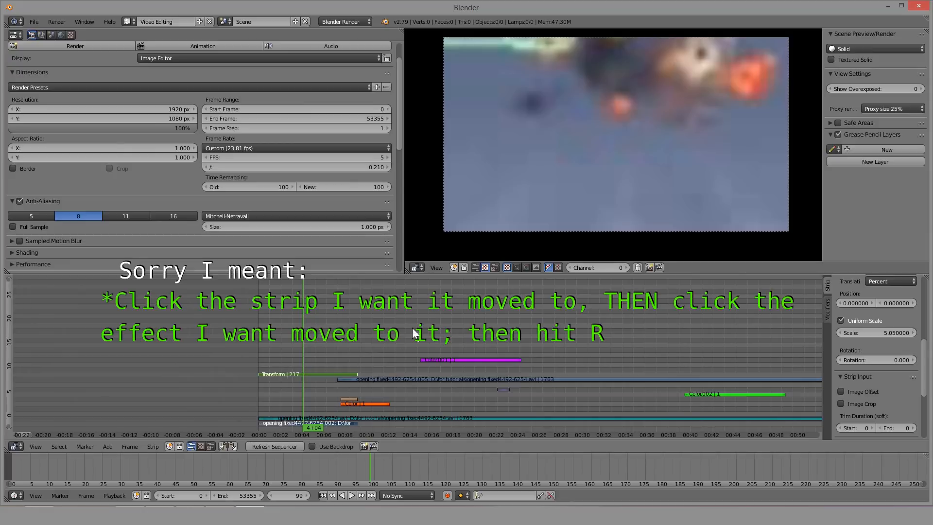
Step: Select the upper movie strip that had the Transform effect and scrub to frame 829 to inspect its image
right_click(466, 379)
left_click_drag(468, 379, 635, 360)
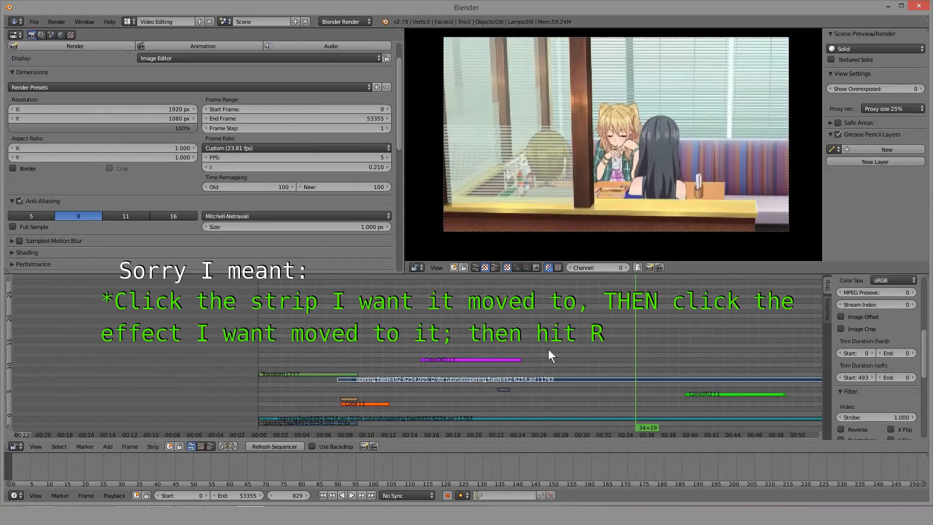
scroll(460, 366, "up", 1)
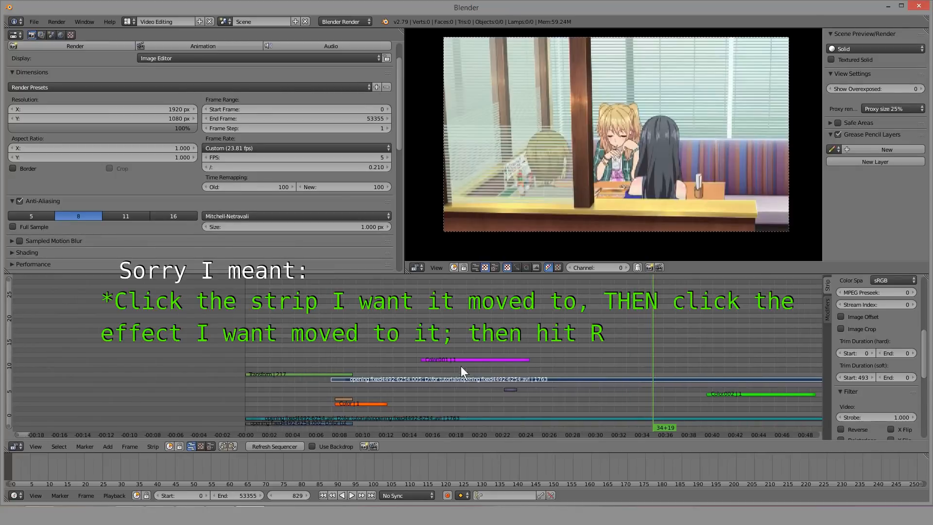
scroll(452, 362, "down", 2)
Step: Add a Color effect strip near the end of the last movie strips and place it in a channel above them
key("a")
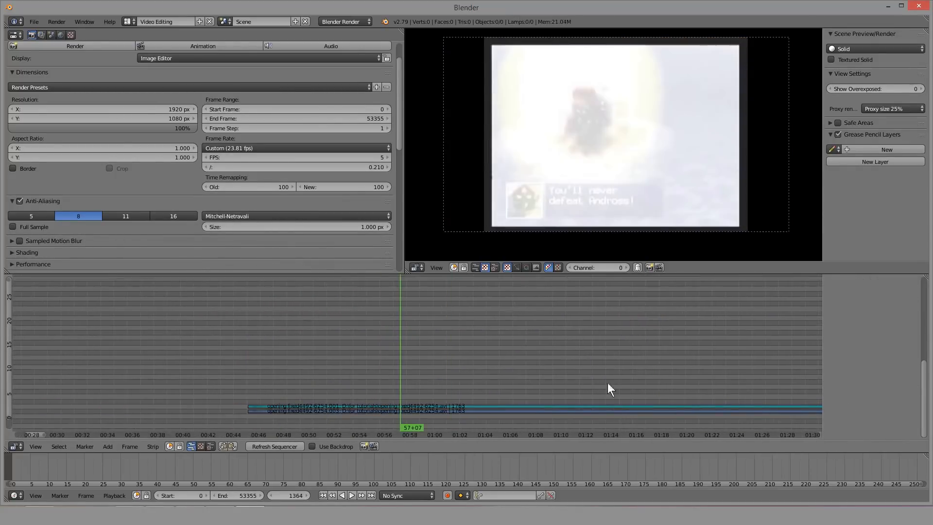
middle_click_drag(776, 379, 354, 351)
scroll(354, 352, "down", 4)
left_click_drag(559, 369, 595, 370)
middle_click_drag(595, 370, 381, 360)
scroll(381, 360, "up", 1)
left_click_drag(381, 361, 409, 372)
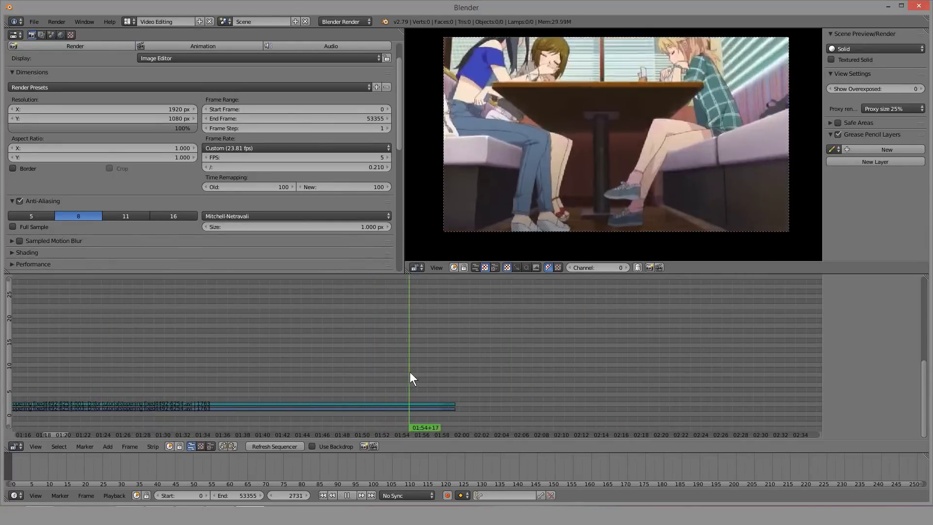
key("shift+a")
left_click(458, 380)
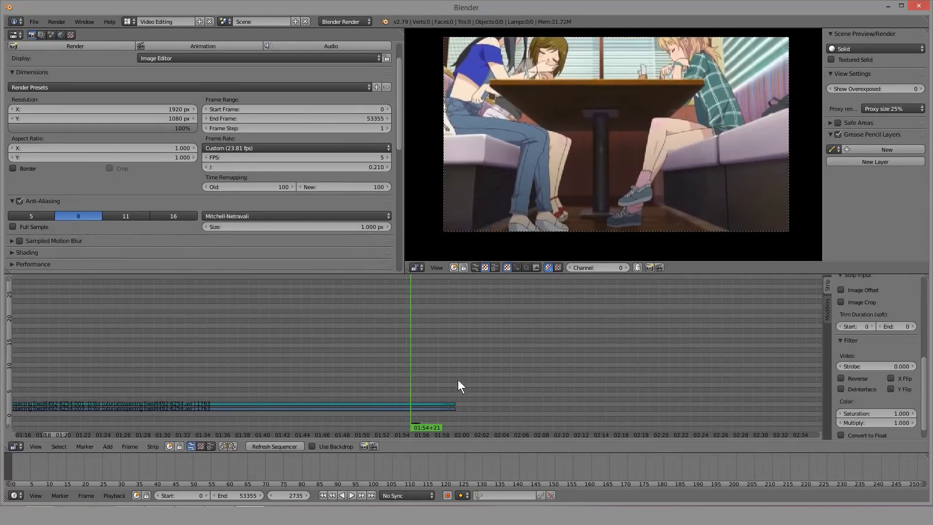
key("g")
left_click(448, 382)
middle_click_drag(448, 382, 473, 398, "ctrl")
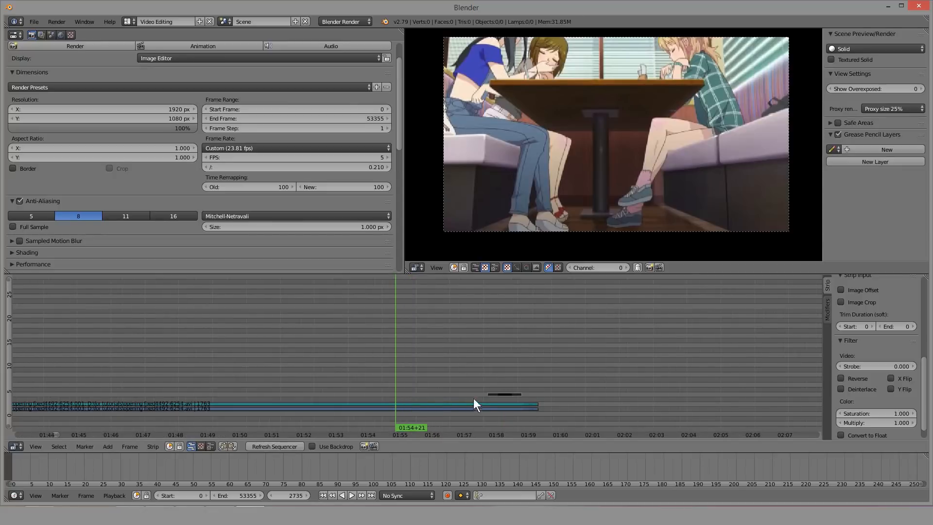
Step: Extend the Color strip so it runs from frame 2732 to frame 2912, past the end of the movie strips
right_click(516, 394)
key("g")
left_click(630, 396)
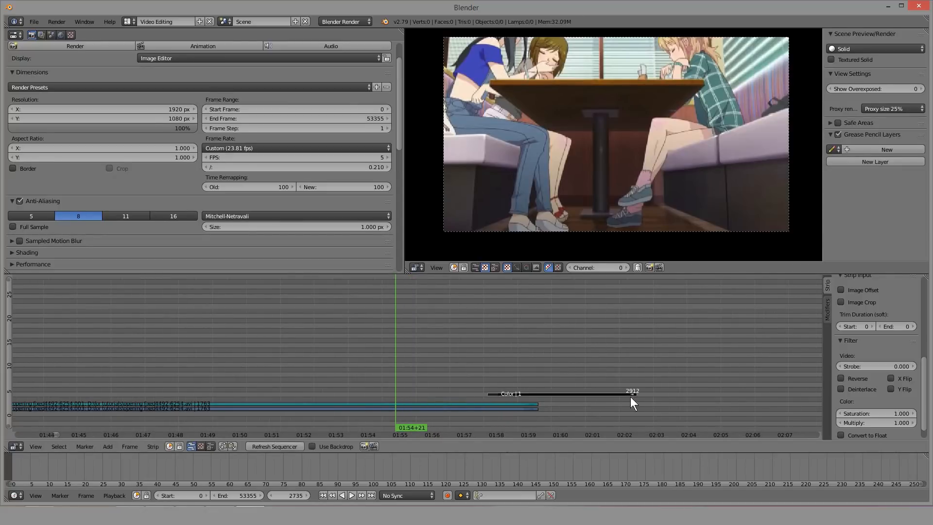
right_click(492, 394)
key("g")
left_click(397, 394)
Step: Mute the Color strip and set the sequence's end frame to 2838, where the movie strips end
key("h")
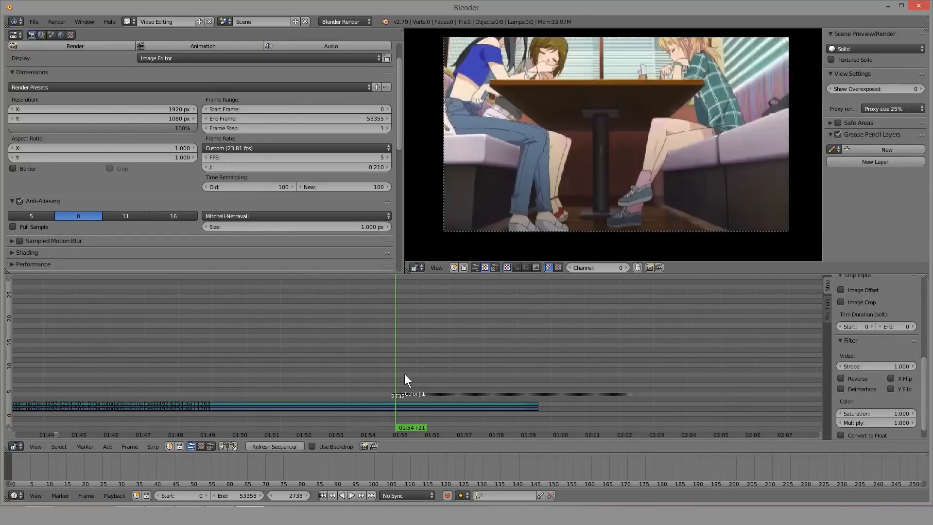
left_click(535, 379)
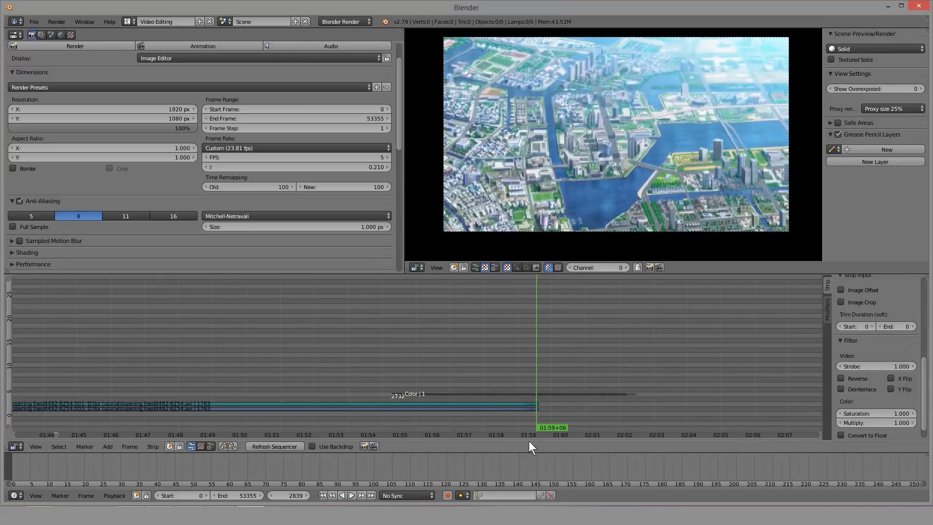
left_click(536, 375)
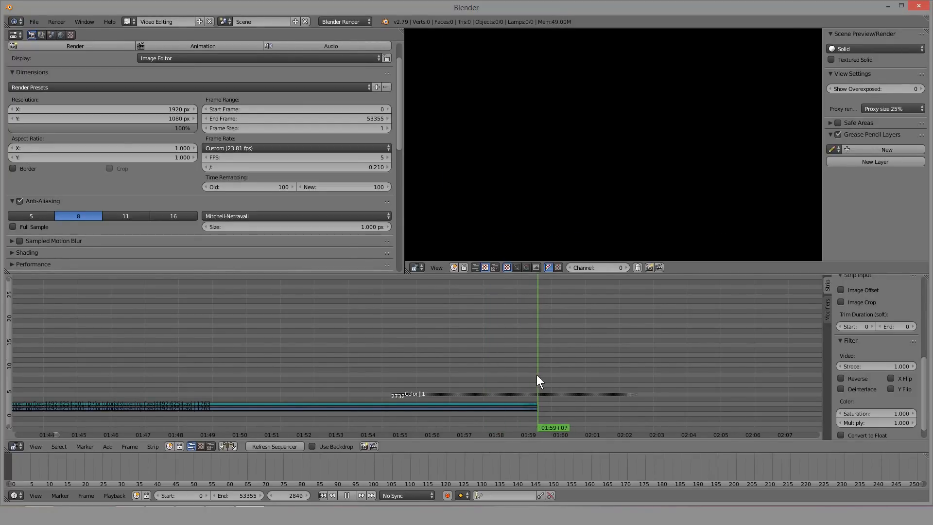
key("e")
key("Left")
key("Left")
key("Left")
key("Left")
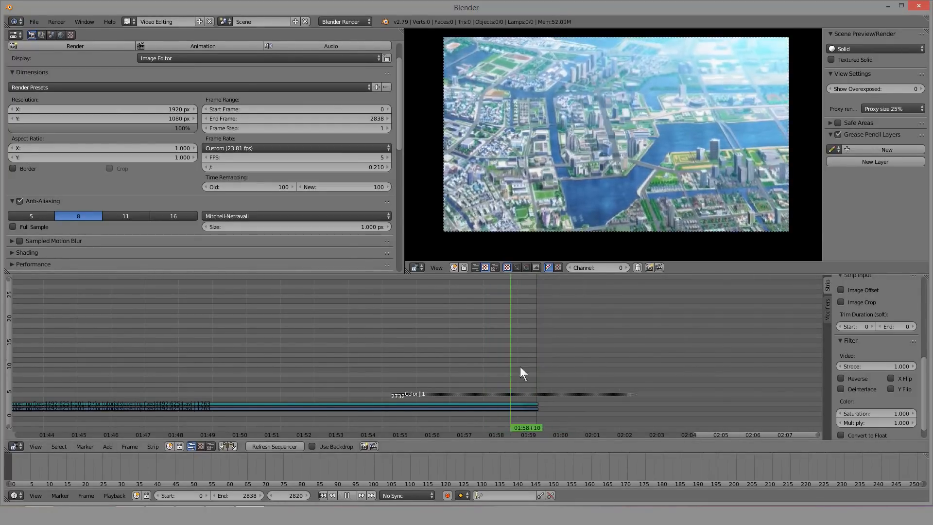
left_click(433, 373)
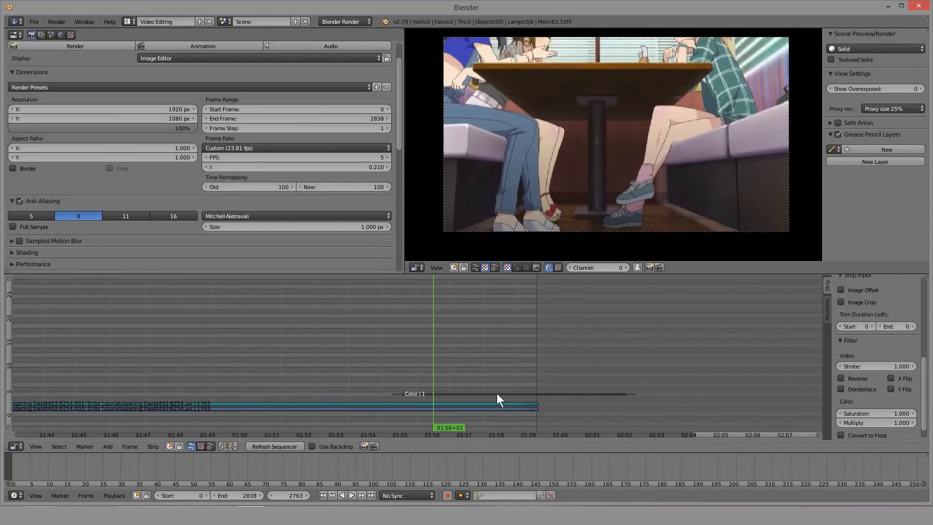
Step: Unmute the Color strip and try lowering its opacity
key("alt+h")
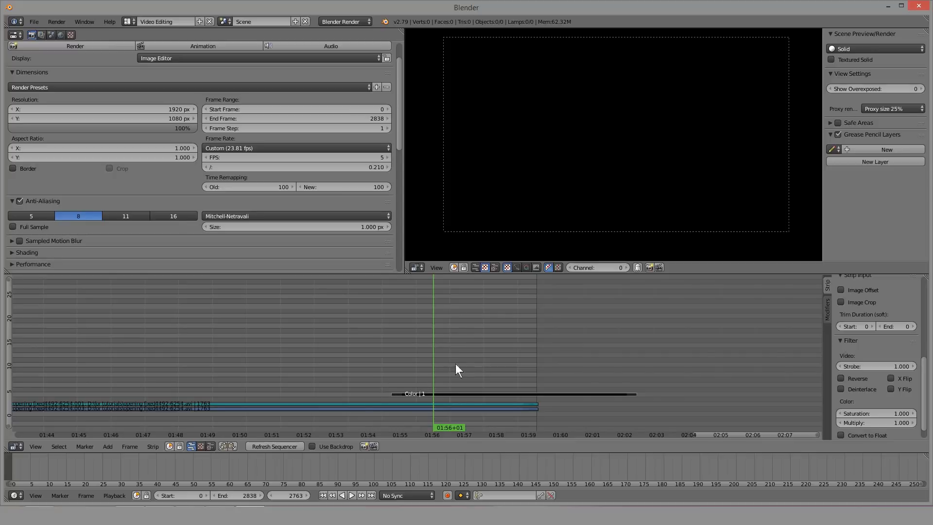
scroll(455, 365, "up", 3)
left_click_drag(453, 375, 384, 383)
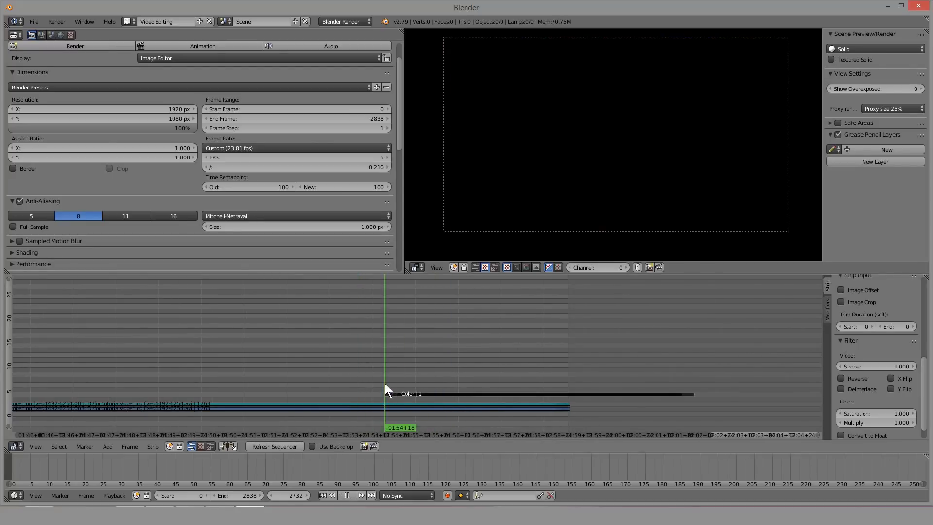
left_click(501, 366)
scroll(858, 364, "up", 10)
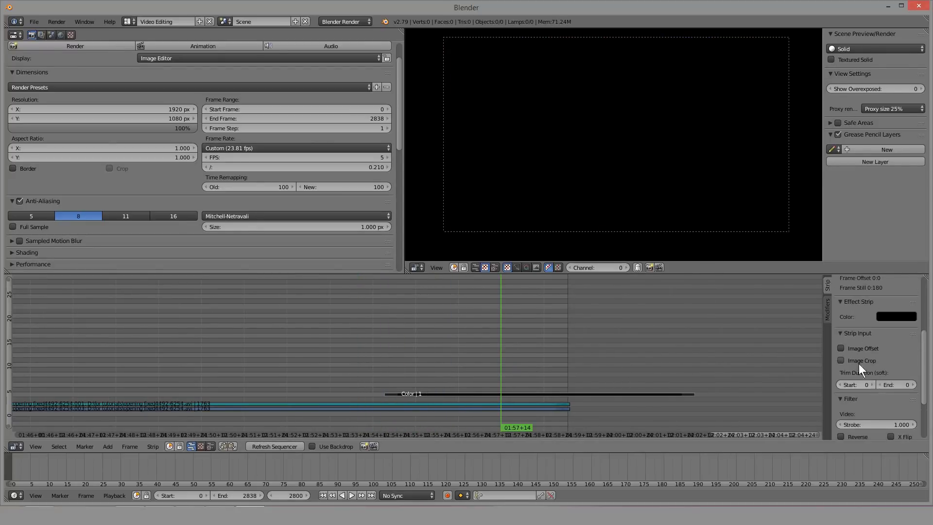
left_click_drag(880, 333, 835, 333)
key("Escape")
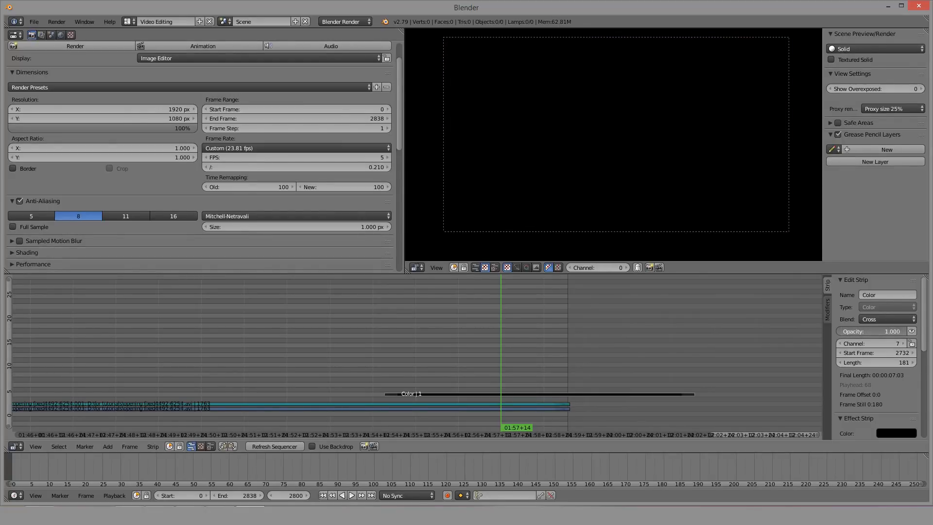
Step: Place the playhead at the Color strip's start, frame 2732, and keyframe its opacity at 0.000
left_click_drag(417, 354, 385, 355)
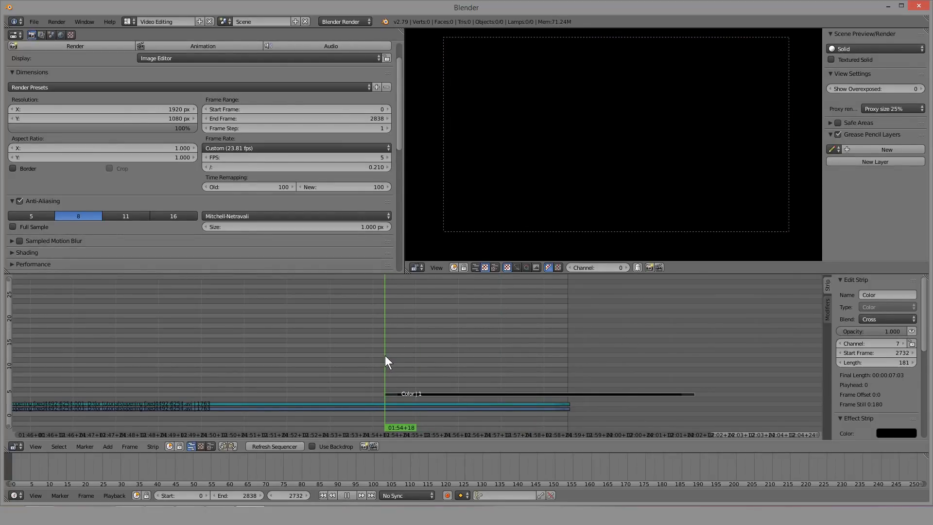
left_click(347, 494)
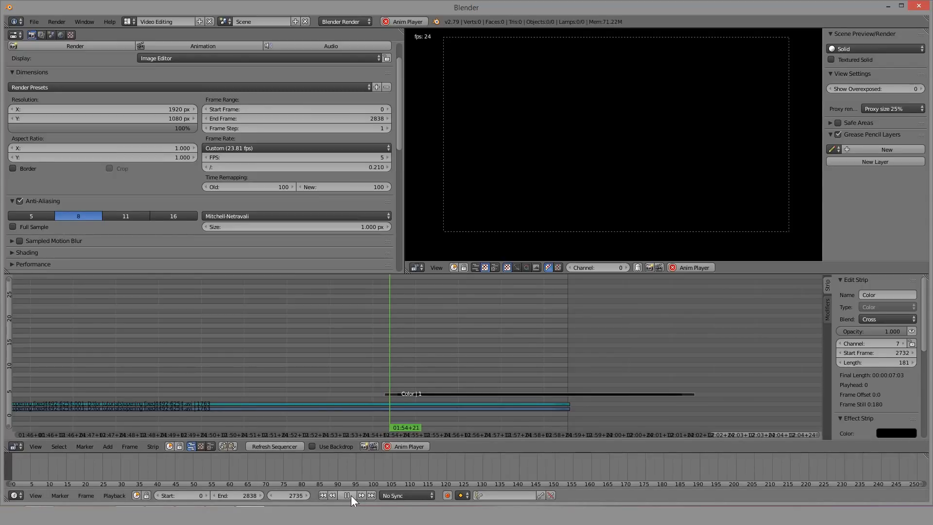
left_click(351, 495)
left_click_drag(391, 379, 385, 379)
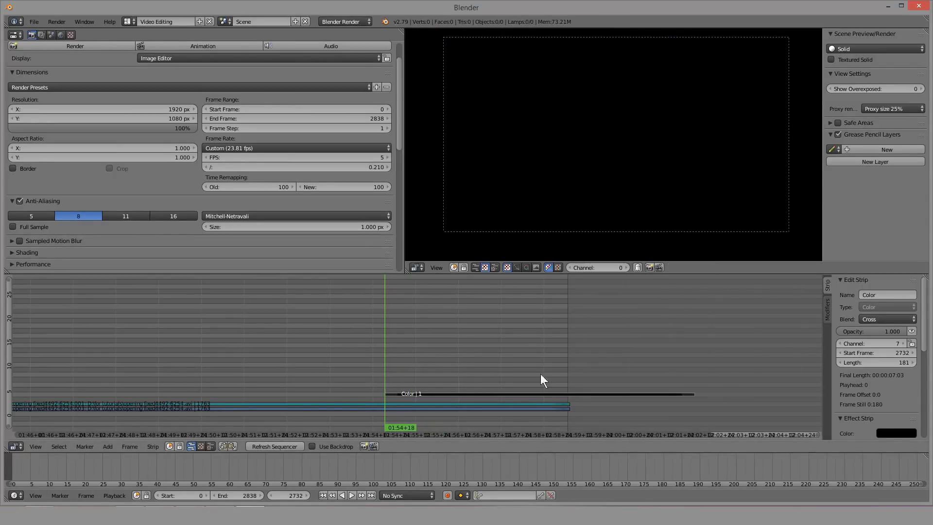
left_click_drag(876, 334, 840, 331)
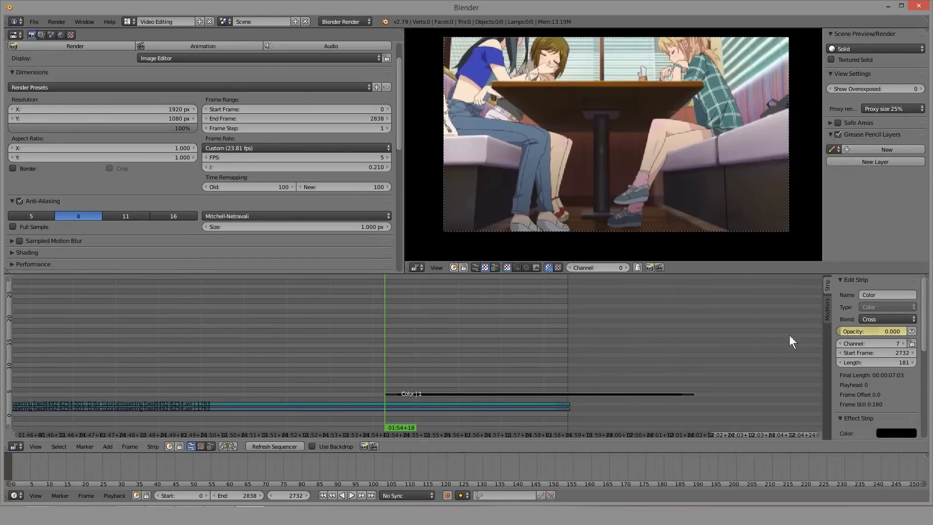
Step: Keyframe the Color strip's opacity at 1.000 on frame 2837 and scrub back through the fade to black
key("alt+a")
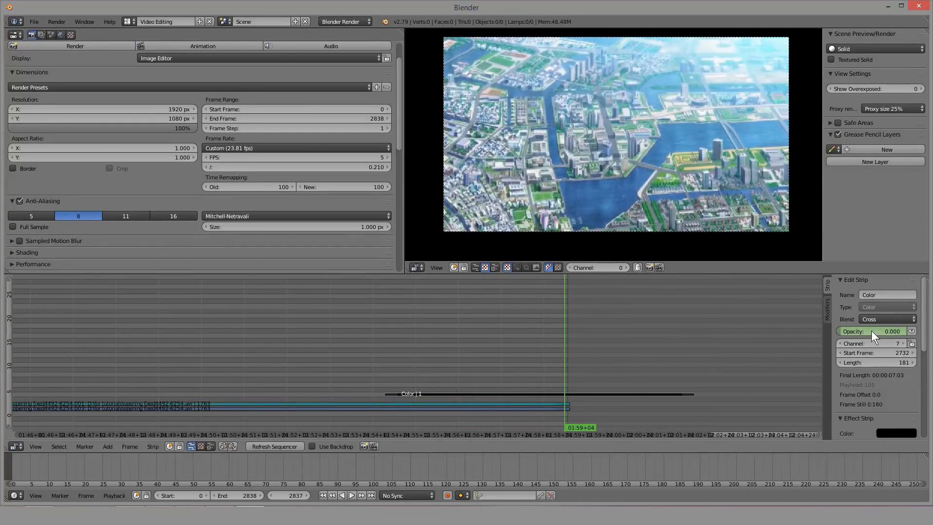
key("i")
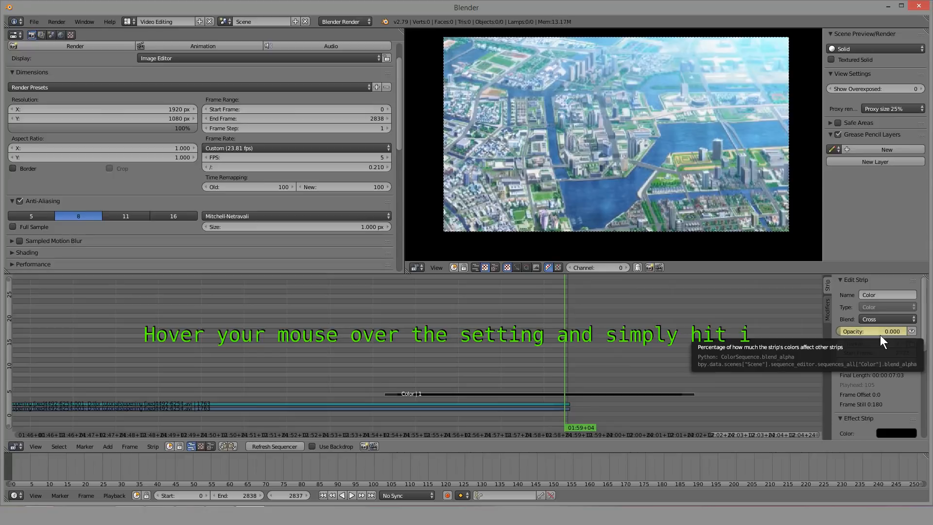
left_click_drag(860, 331, 903, 331)
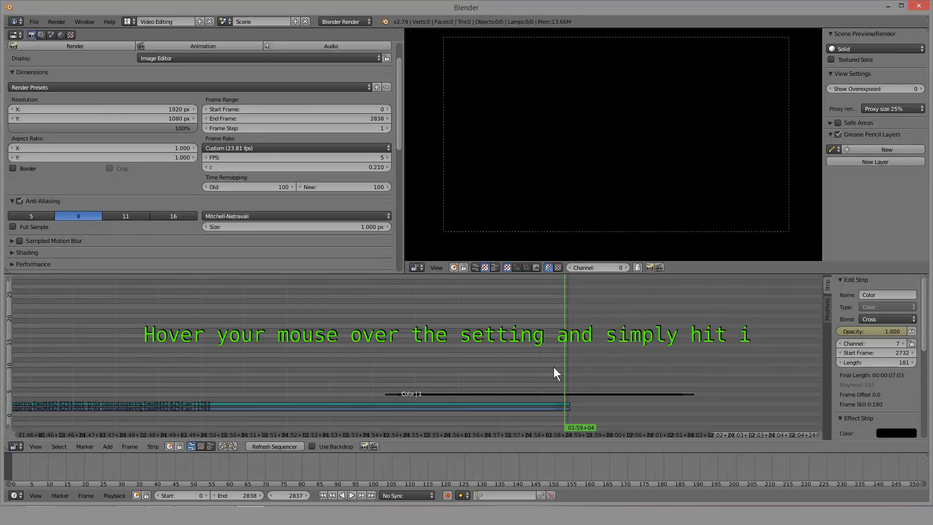
key("shift+alt+a")
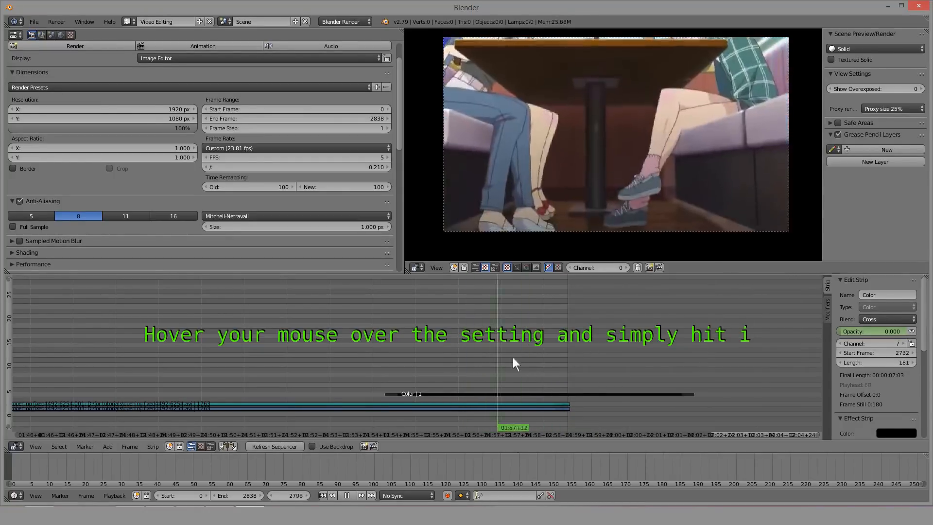
key("Escape")
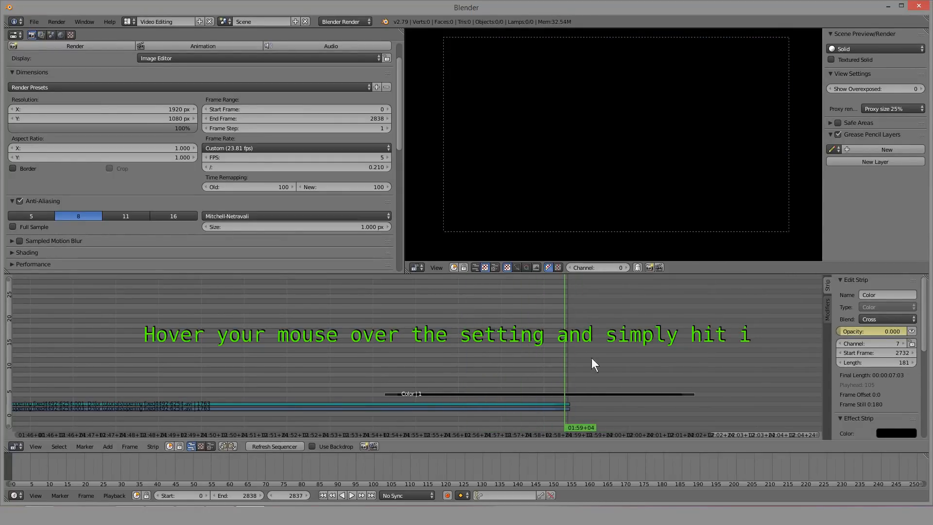
left_click_drag(868, 333, 900, 330)
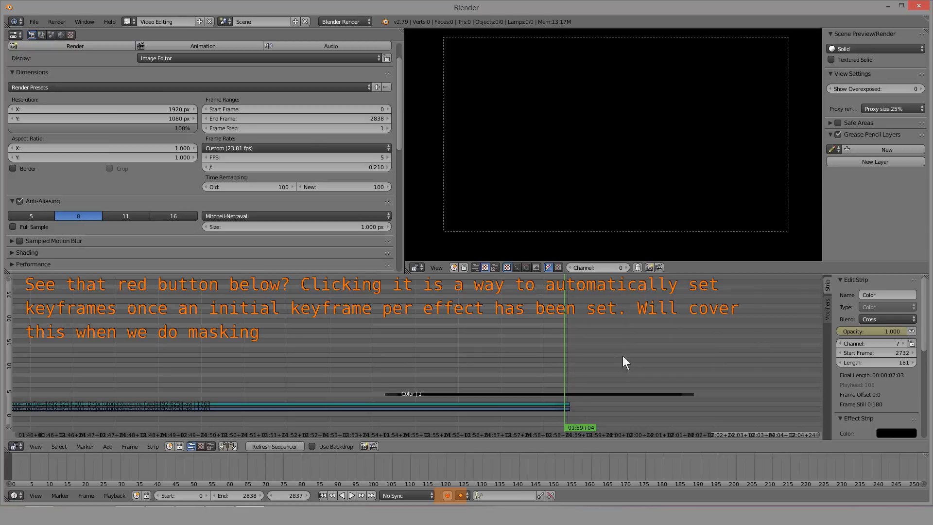
left_click_drag(622, 356, 448, 366)
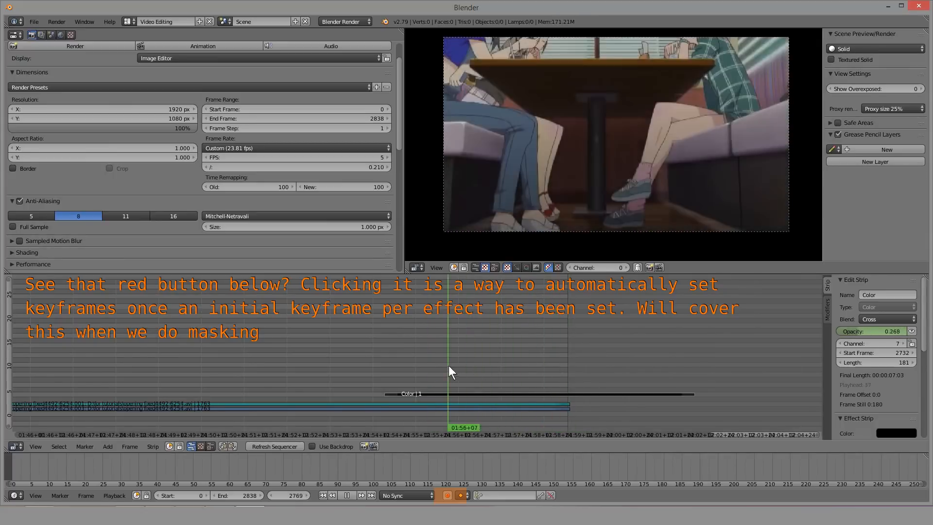
Step: Add a Text effect strip at frame 2411 and move it above the movie strips
scroll(506, 358, "down", 3)
middle_click_drag(414, 366, 651, 364)
left_click_drag(460, 364, 386, 363)
key("shift+a")
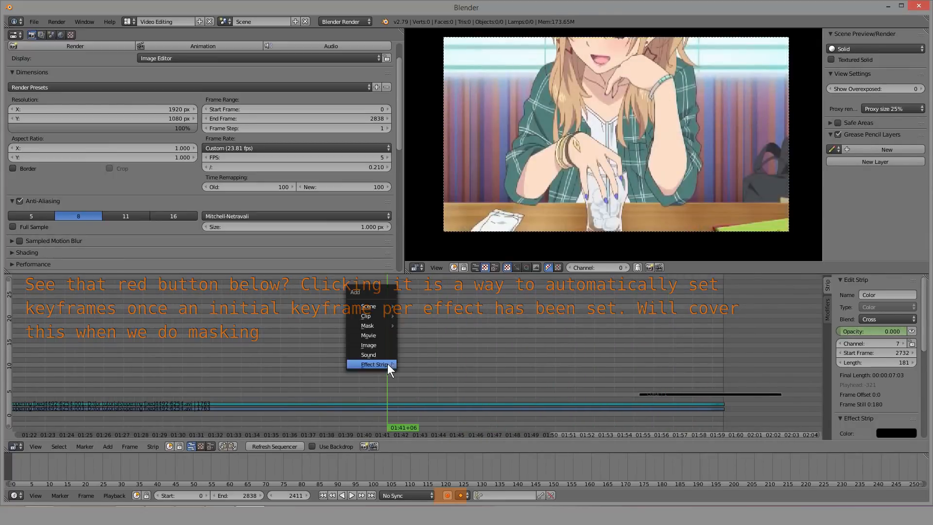
mouse_move(387, 364)
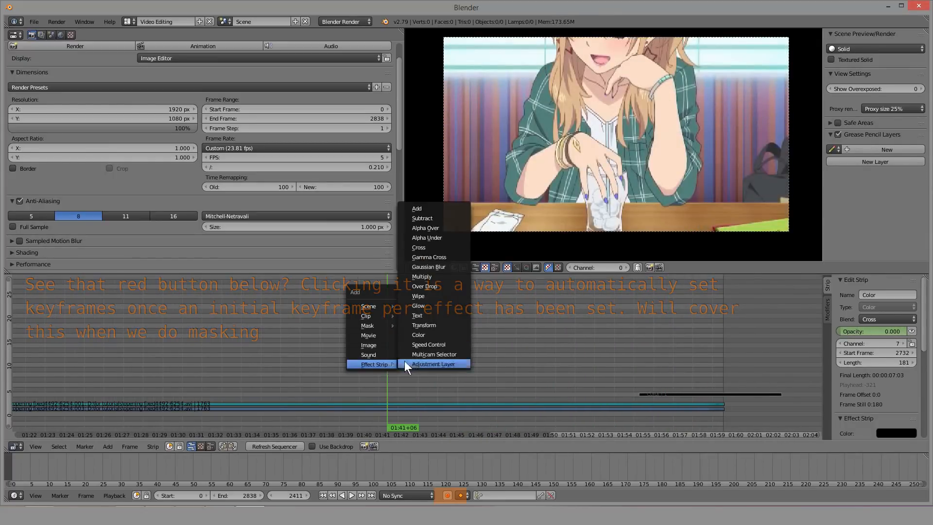
left_click(433, 316)
key("g")
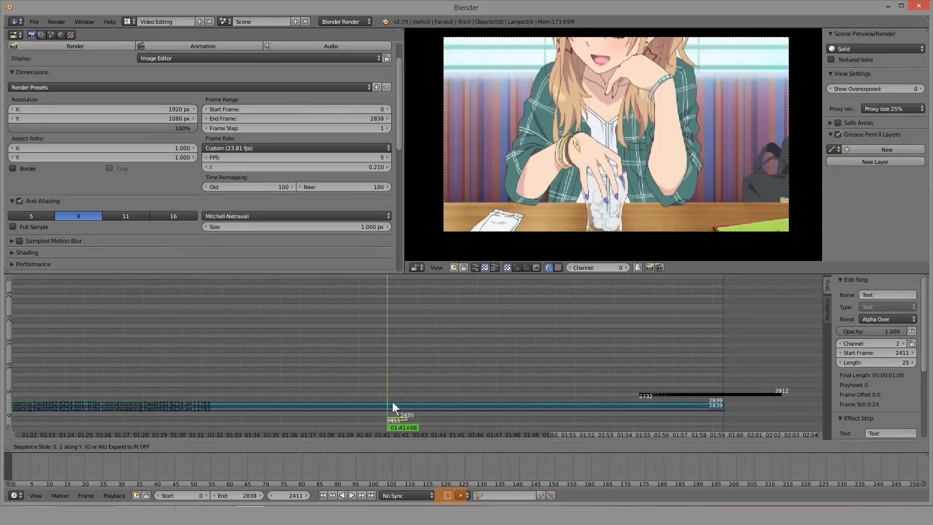
left_click(393, 384)
Step: Select the Color strip and place the playhead inside its fade at frame 2765
middle_click_drag(649, 356, 458, 355)
scroll(457, 354, "up", 10)
right_click(515, 393)
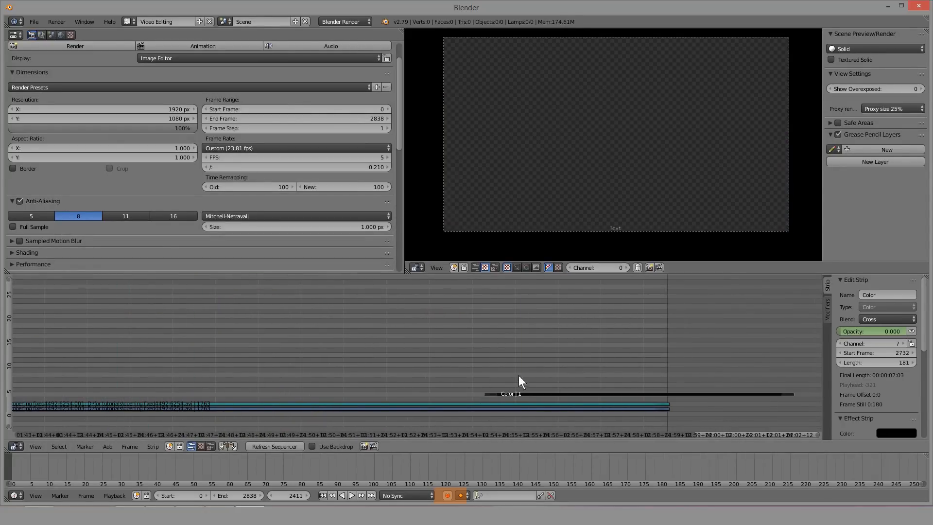
left_click(539, 376)
middle_click_drag(540, 376, 438, 379)
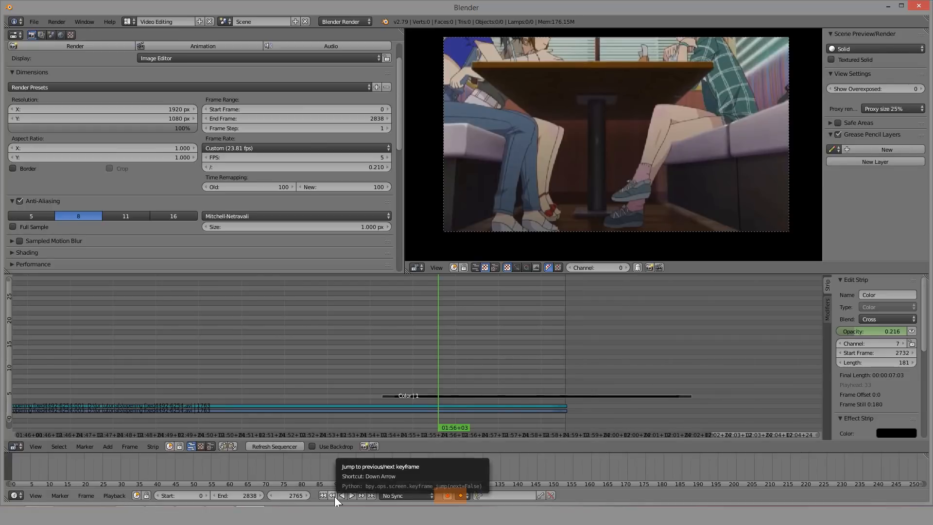
Step: Jump between the Color strip's opacity keyframes and scrub around them to review the fade
left_click(334, 495)
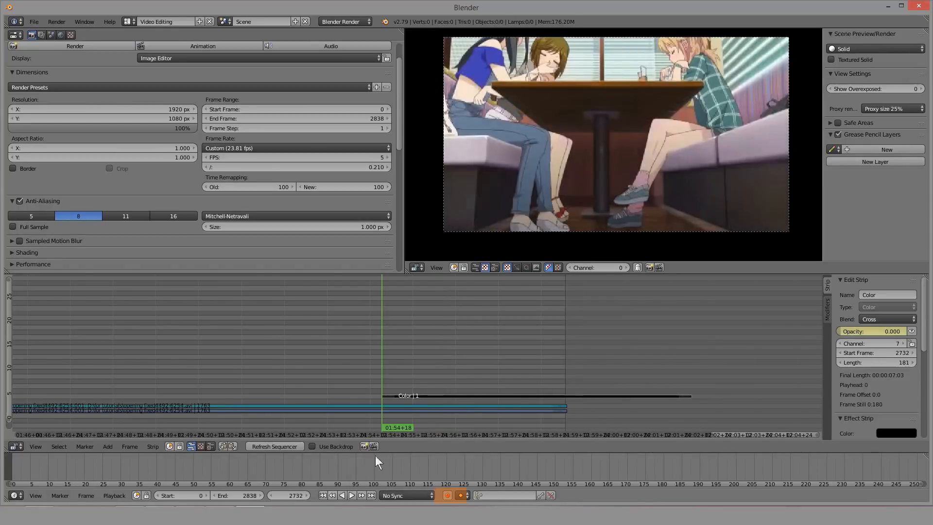
left_click(364, 495)
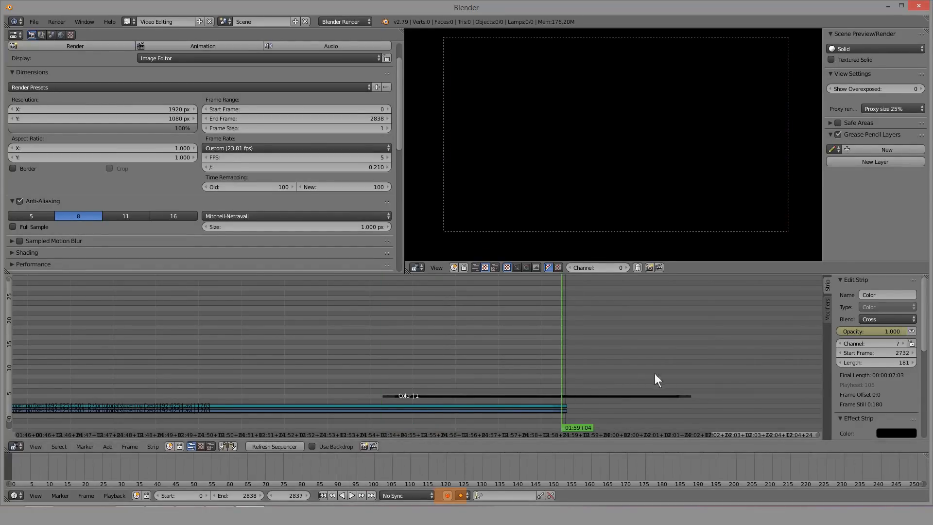
left_click(334, 497)
right_click(858, 329)
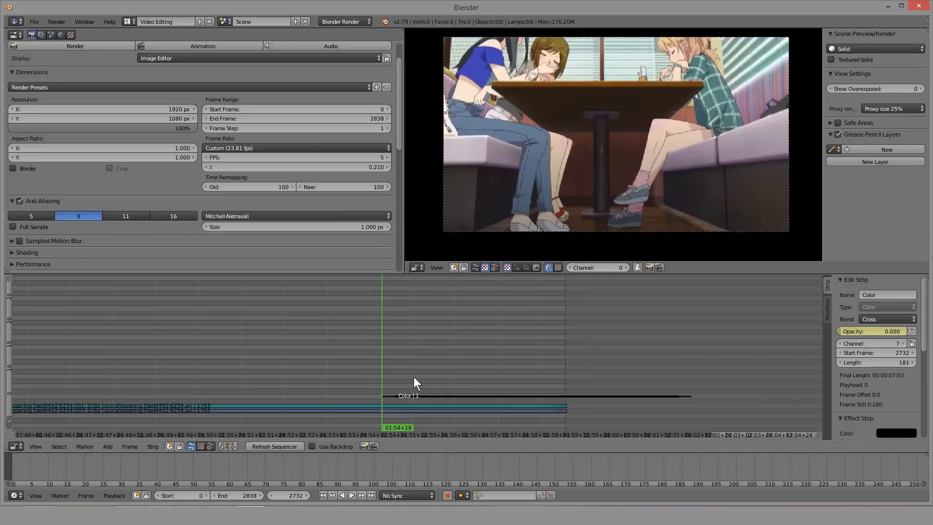
left_click_drag(479, 379, 416, 381)
Step: Select the Text strip, set its text size to 243 and enable its shadow
middle_click_drag(272, 374, 661, 373)
left_click(242, 370)
scroll(245, 371, "up", 4)
middle_click_drag(254, 374, 386, 372)
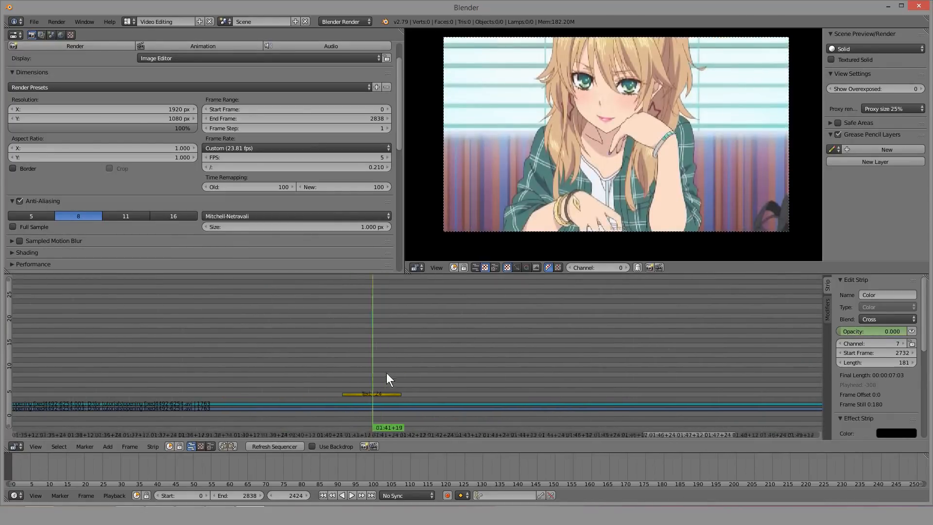
scroll(384, 384, "up", 2)
right_click_drag(383, 393, 653, 392)
left_click(427, 379)
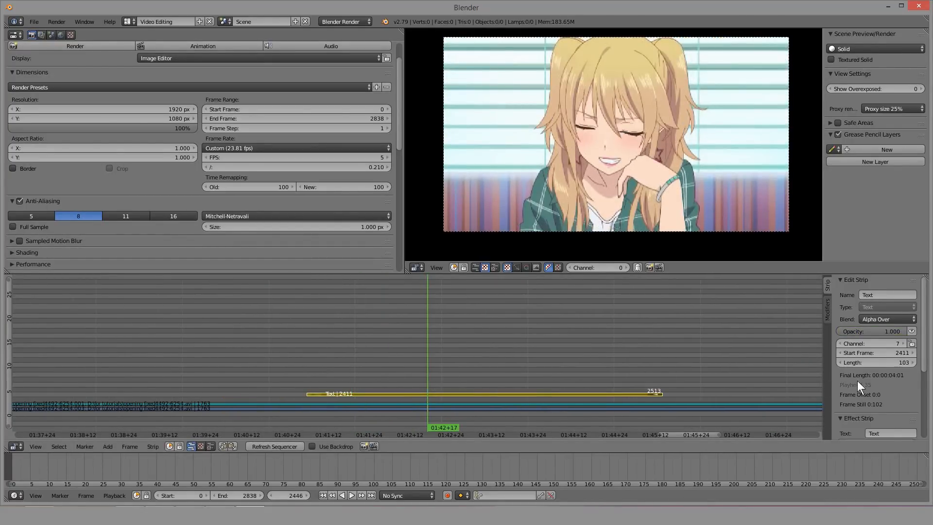
scroll(857, 380, "down", 5)
left_click_drag(878, 333, 908, 333)
left_click(840, 351)
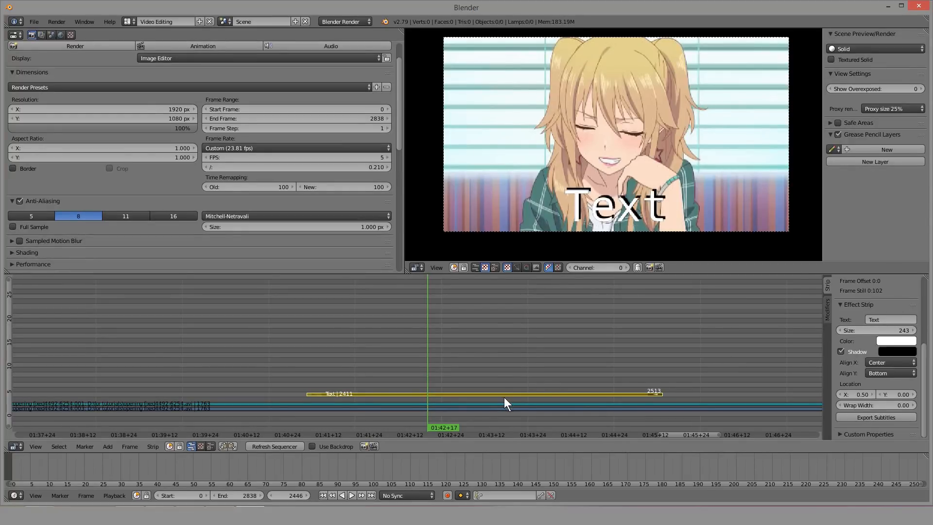
Step: Add a Transform effect strip to the Text strip, set its blend mode to Over Drop and preview it
key("shift+a")
mouse_move(503, 394)
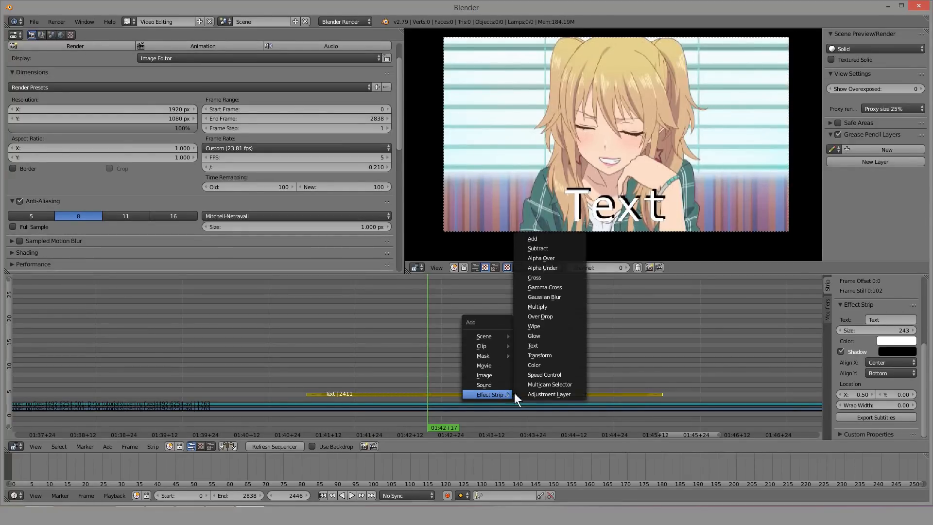
left_click(558, 353)
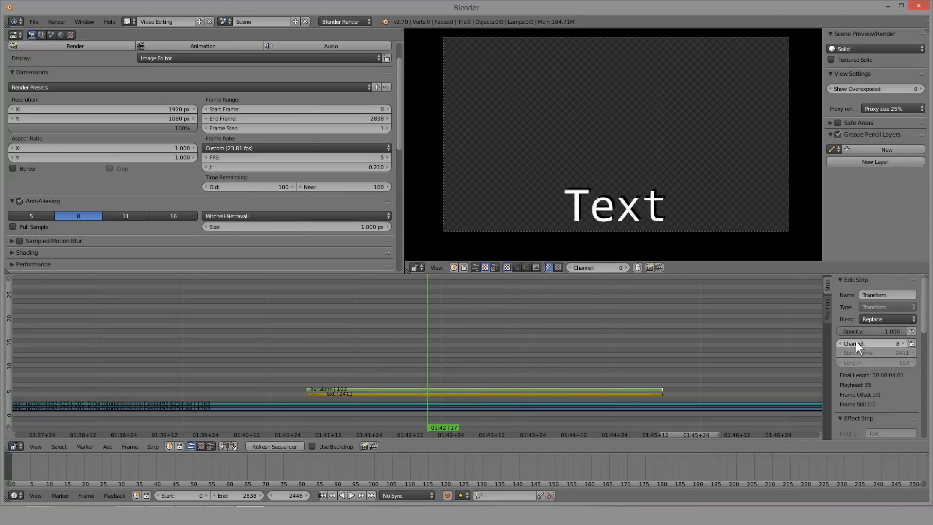
left_click(887, 319)
left_click(894, 223)
key("alt+a")
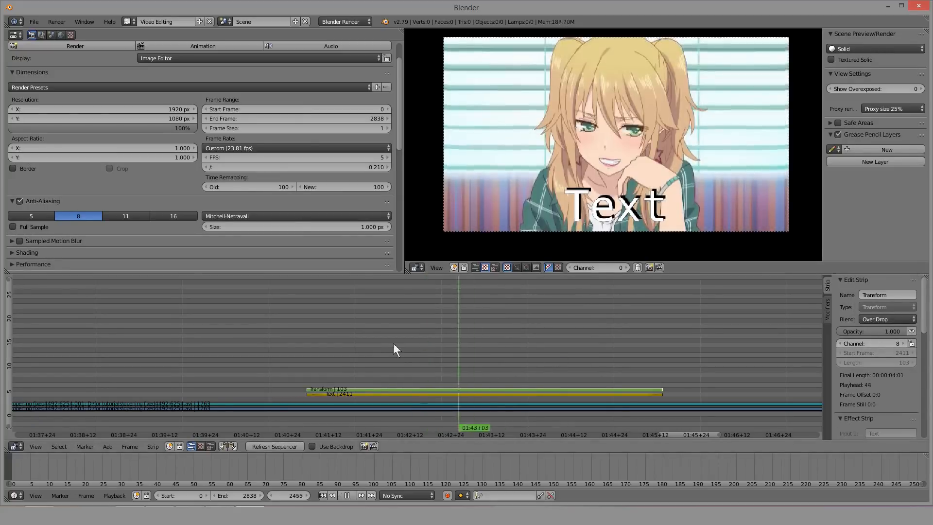
key("alt+a")
left_click_drag(358, 358, 476, 363)
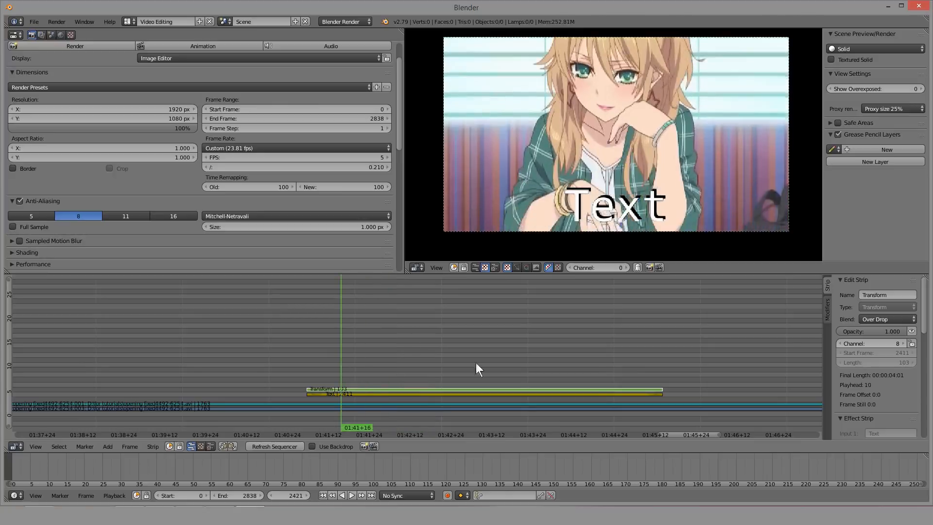
Step: Enable Uniform Scale on the Transform strip and keyframe its scale of 1.0 at the strip's start, frame 2411
scroll(884, 372, "down", 8)
left_click(850, 320)
left_click_drag(372, 357, 308, 351)
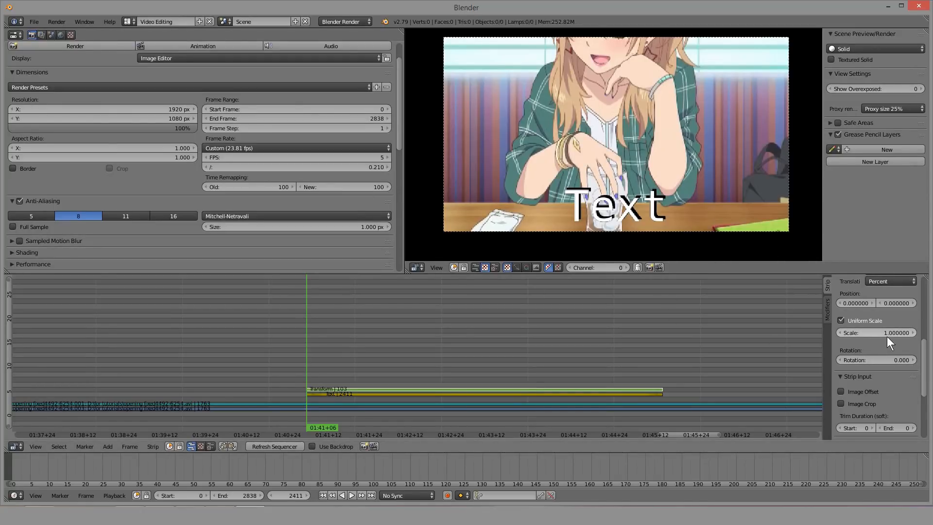
key("i")
Step: Add more keyframes for the Transform strip's 1.0 scale along its length, including frames 2477 and 2505, and play it back
key("alt+a")
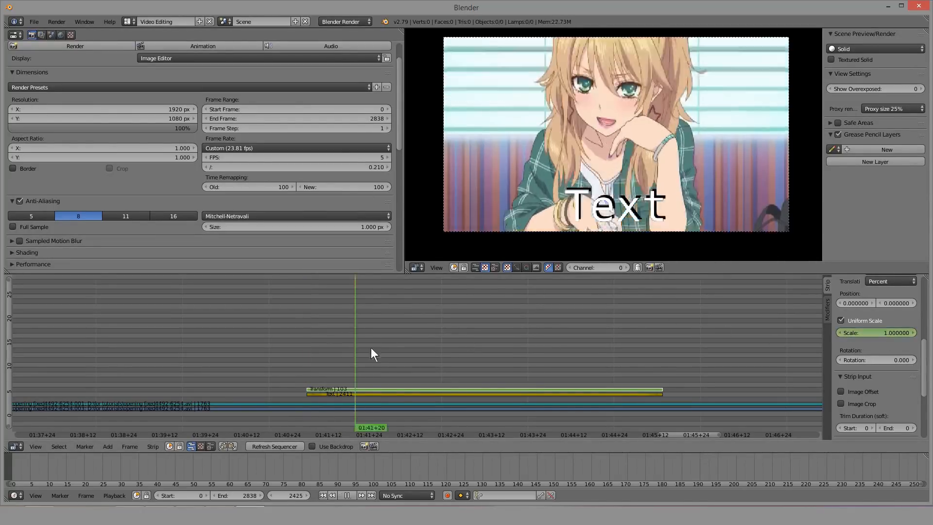
key("alt+a")
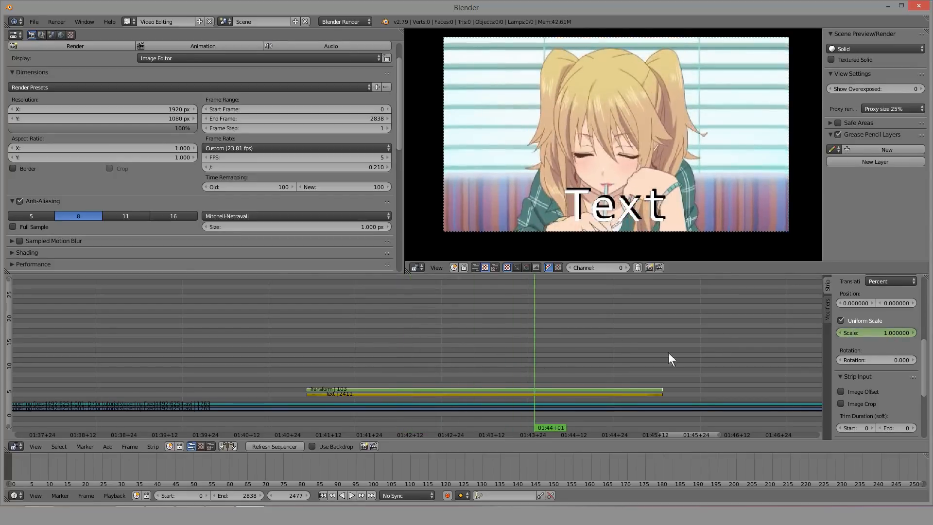
key("i")
left_click_drag(532, 342, 631, 345)
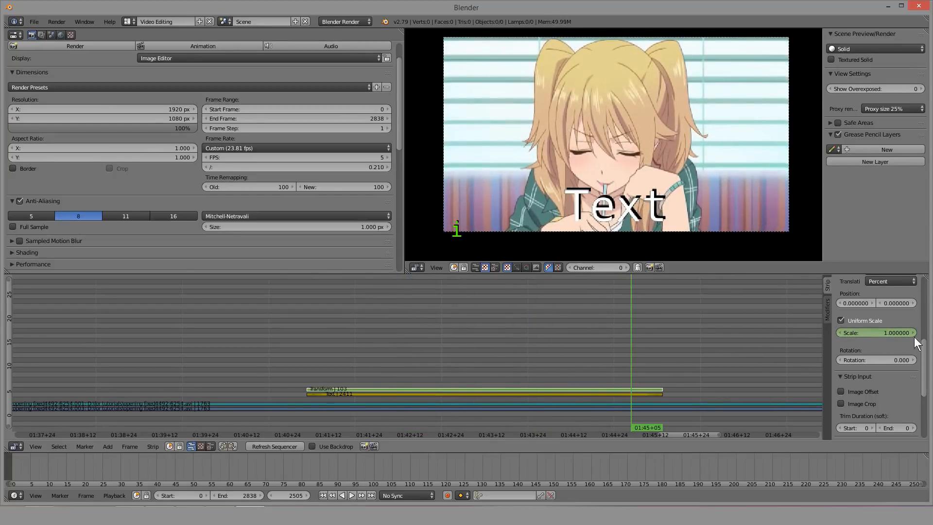
key("i")
left_click_drag(507, 354, 430, 355)
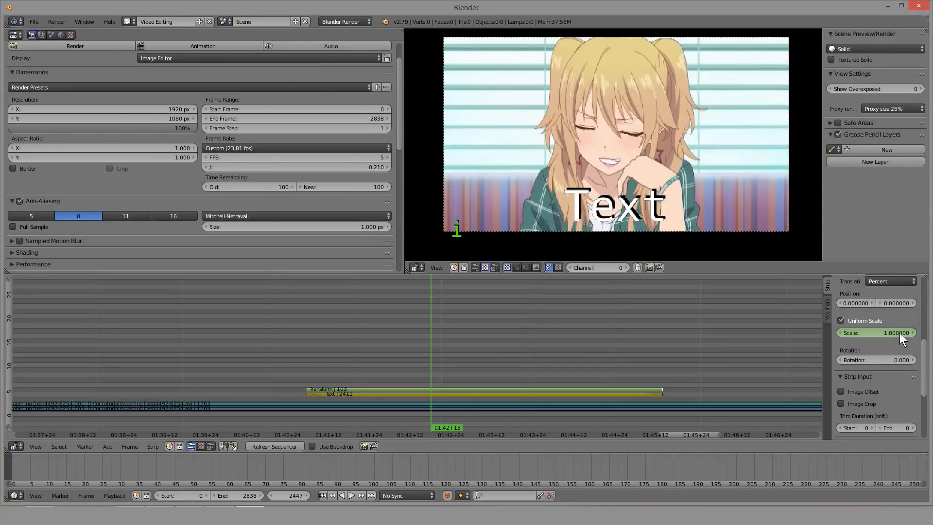
key("alt+a")
key("alt+a")
left_click_drag(485, 377, 320, 363)
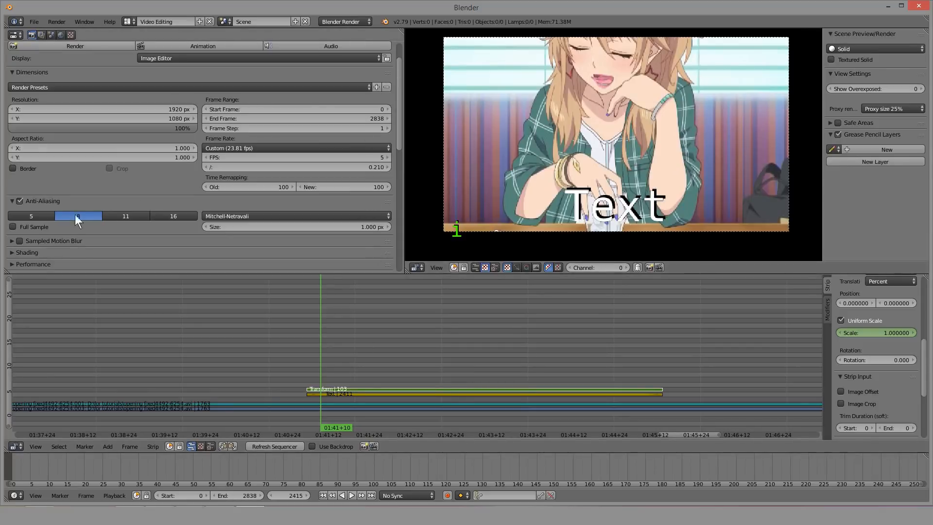
Step: Change the Properties area to a Graph Editor and frame all keyframes of the Scale X (Transform) curve
left_click(16, 34)
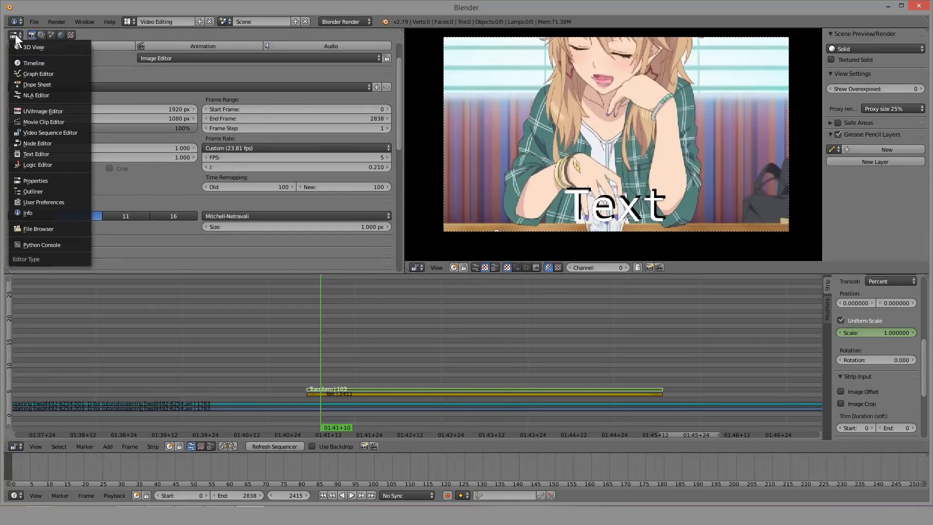
left_click(54, 73)
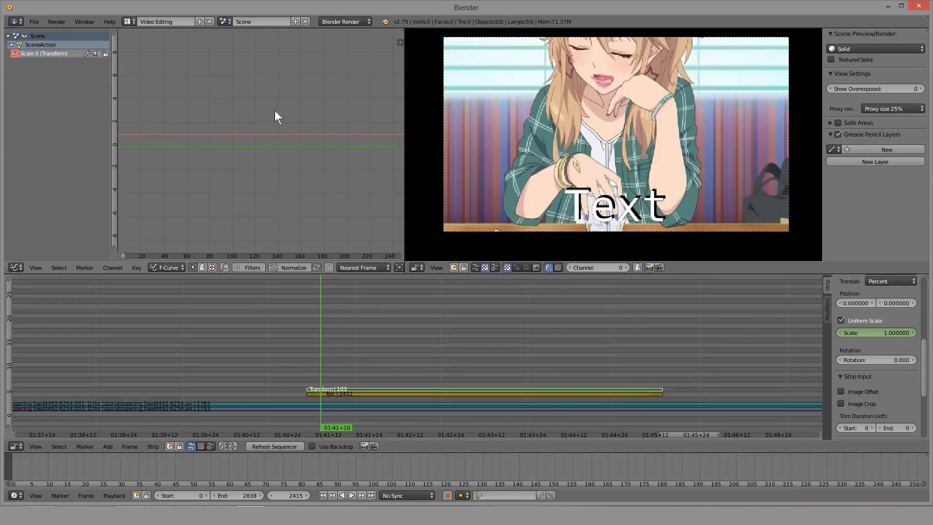
key("Home")
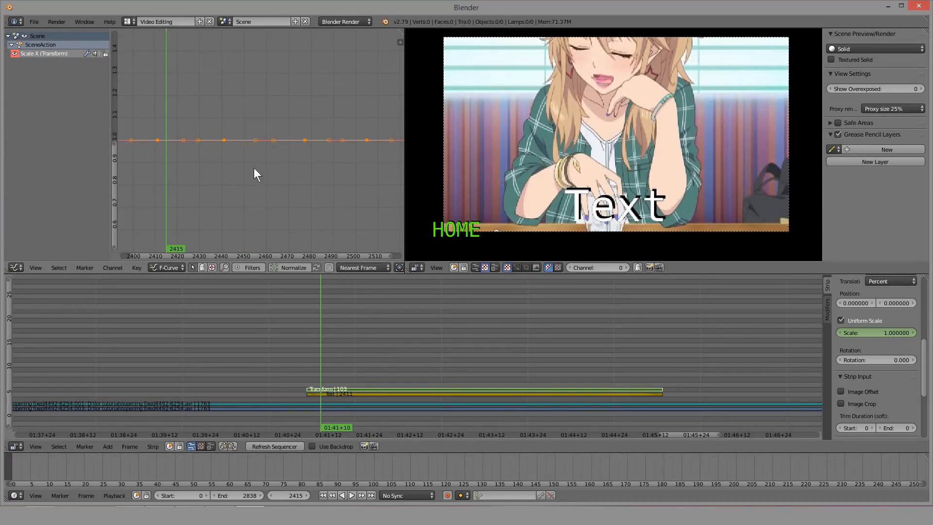
scroll(231, 139, "down", 3)
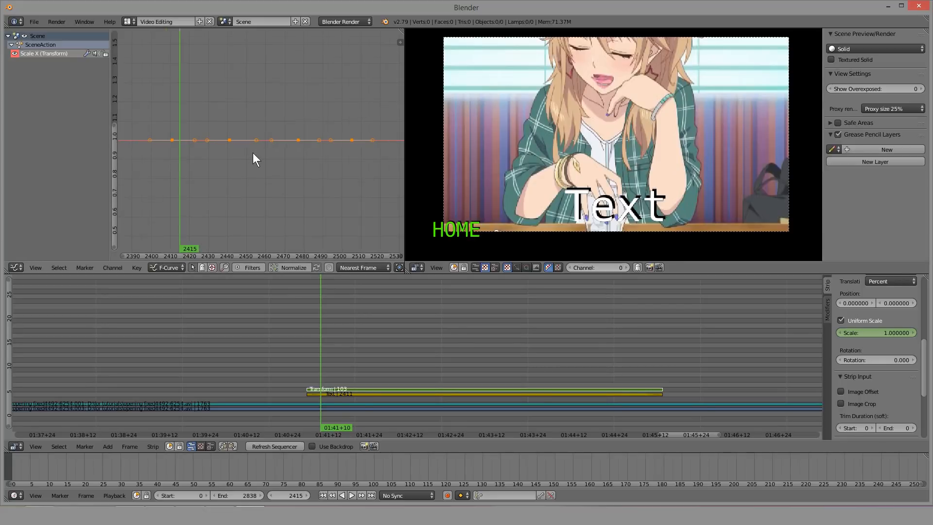
scroll(225, 115, "down", 6)
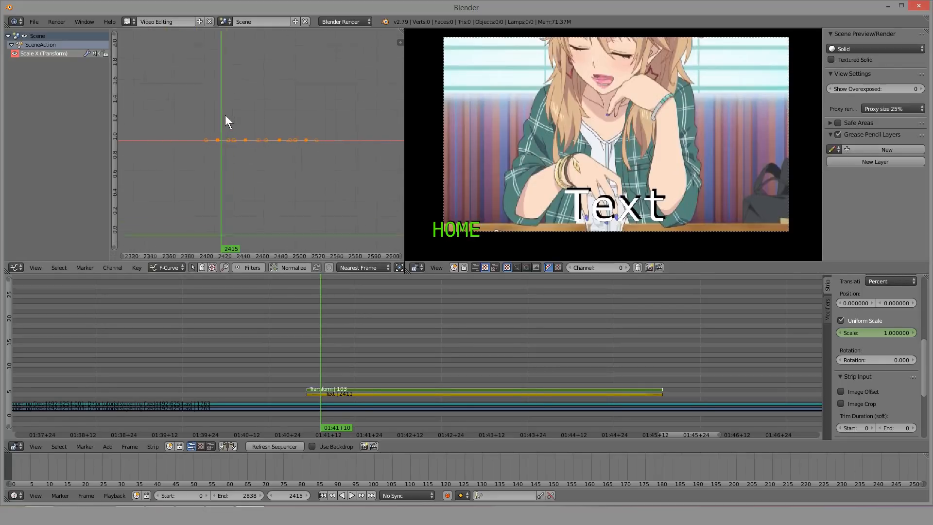
middle_click_drag(237, 92, 252, 130)
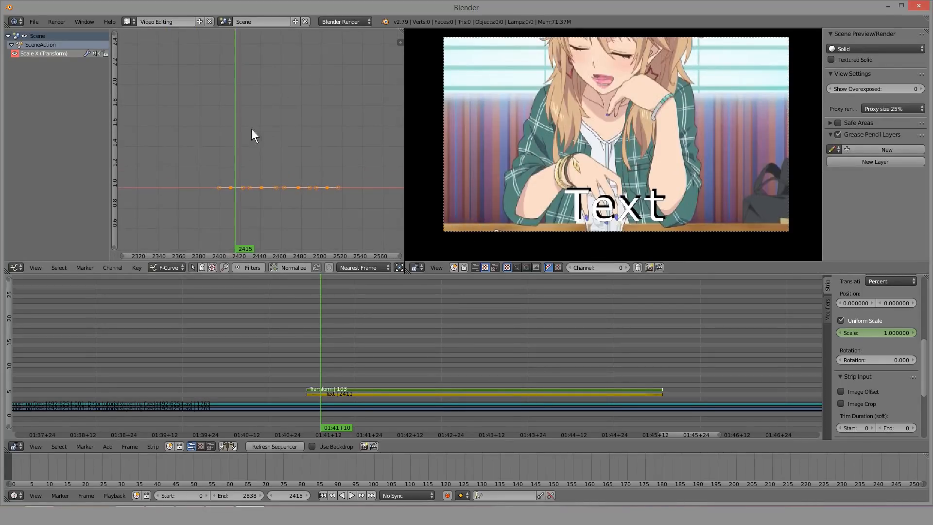
scroll(282, 156, "up", 1)
middle_click_drag(276, 181, 270, 168)
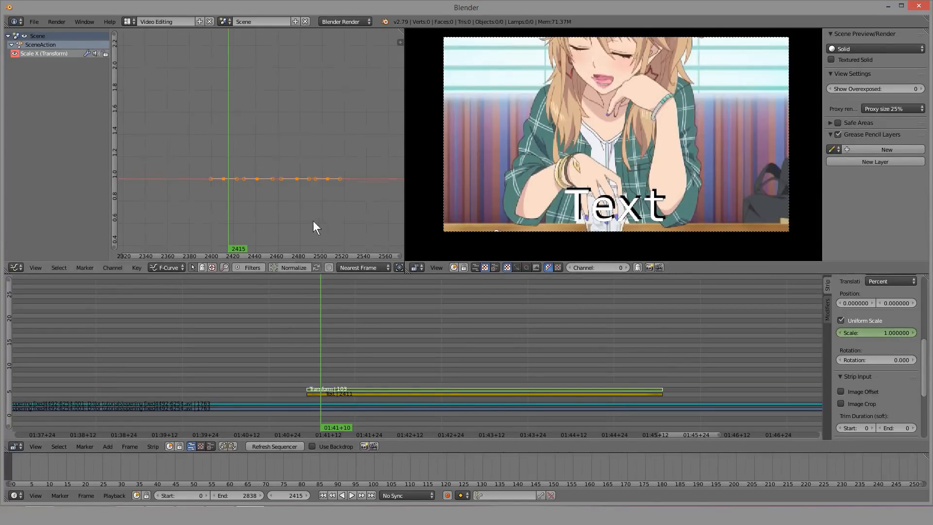
left_click_drag(313, 220, 232, 160)
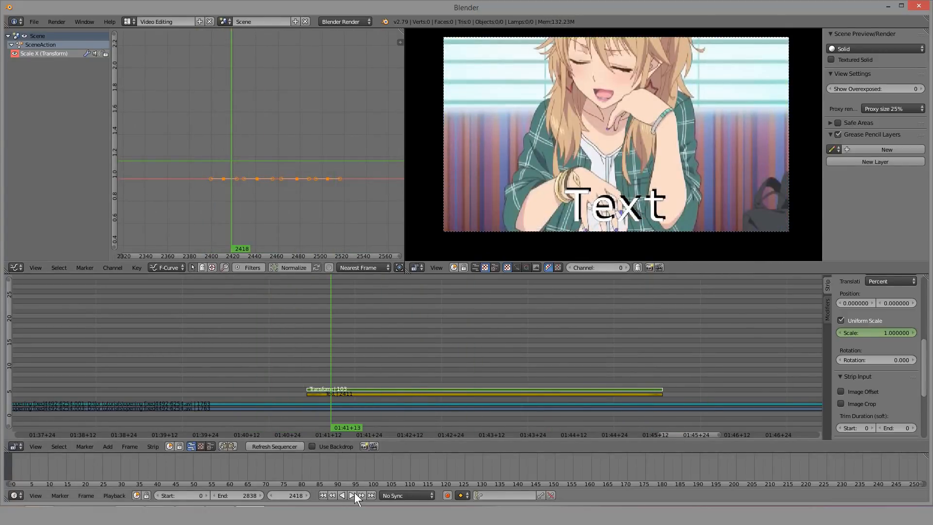
left_click(354, 493)
left_click(353, 493)
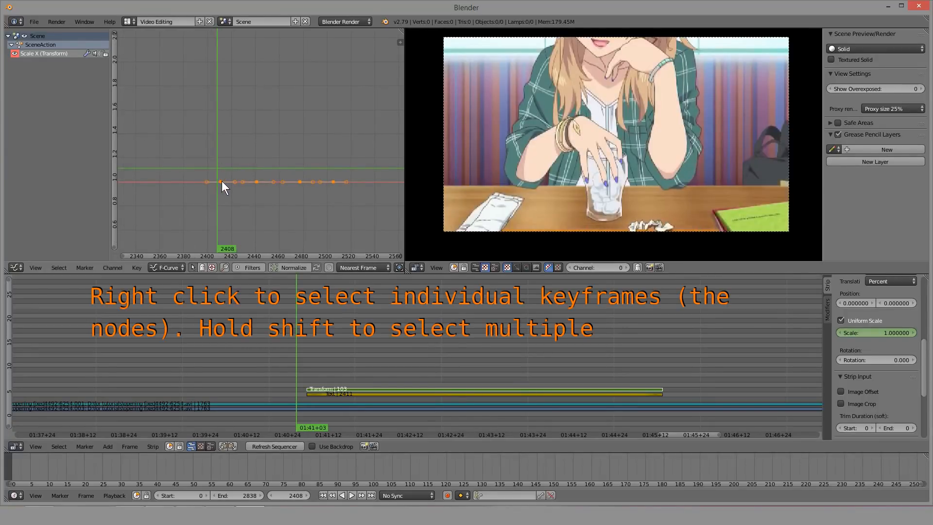
Step: Pull the first keyframe's outgoing handle upward so the Scale X curve peaks at about 1.5
right_click(221, 181)
key("g")
right_click(214, 179)
right_click(235, 180)
key("g")
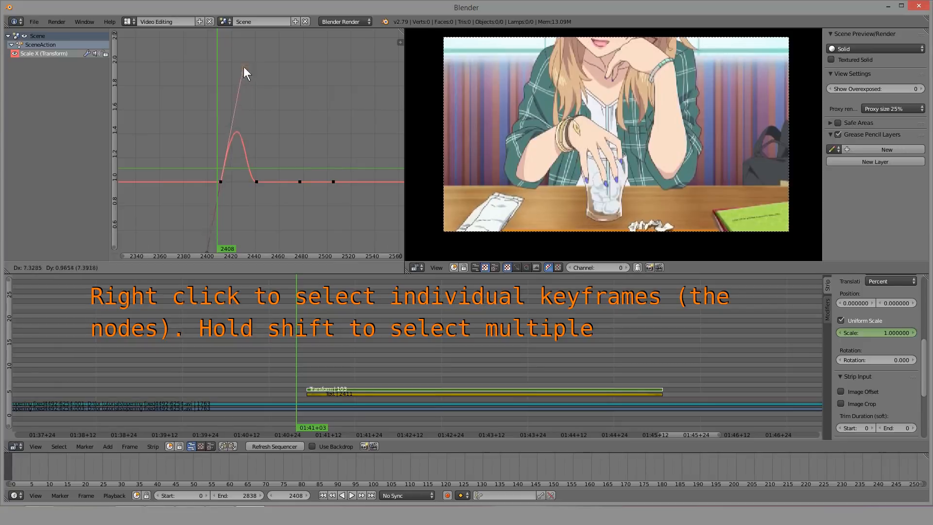
left_click(233, 48)
Step: Lower the third keyframe of the Scale X curve to about 0.6 and play back the animation
left_click(299, 181, "ctrl")
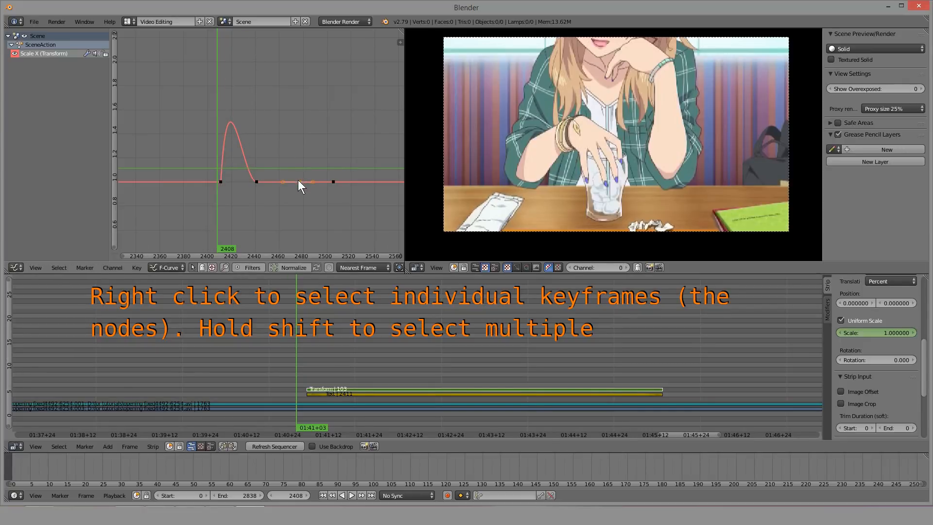
key("g")
left_click(298, 228)
middle_click_drag(282, 197, 246, 163)
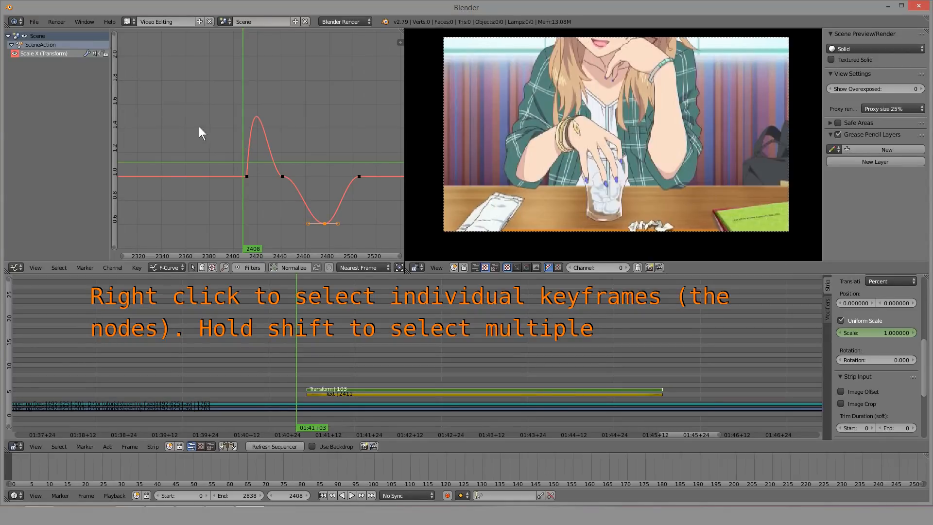
key("alt+a")
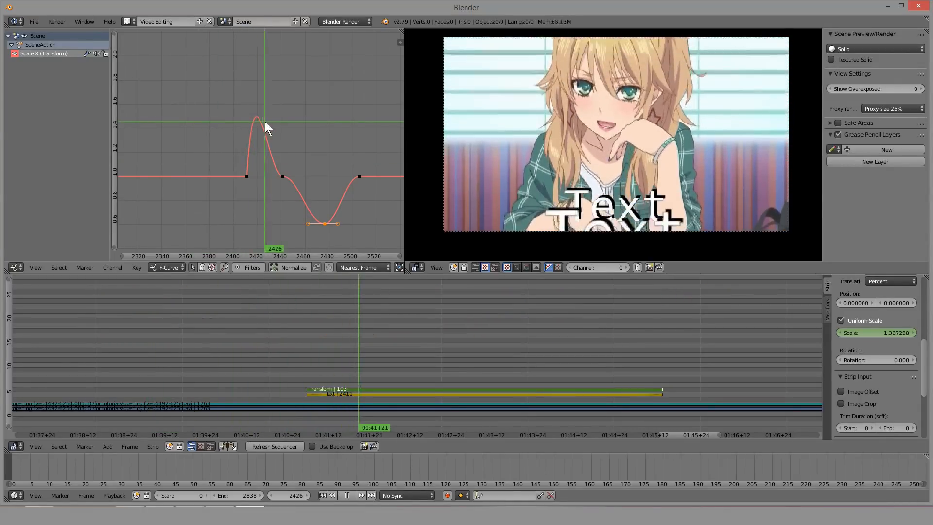
key("alt+a")
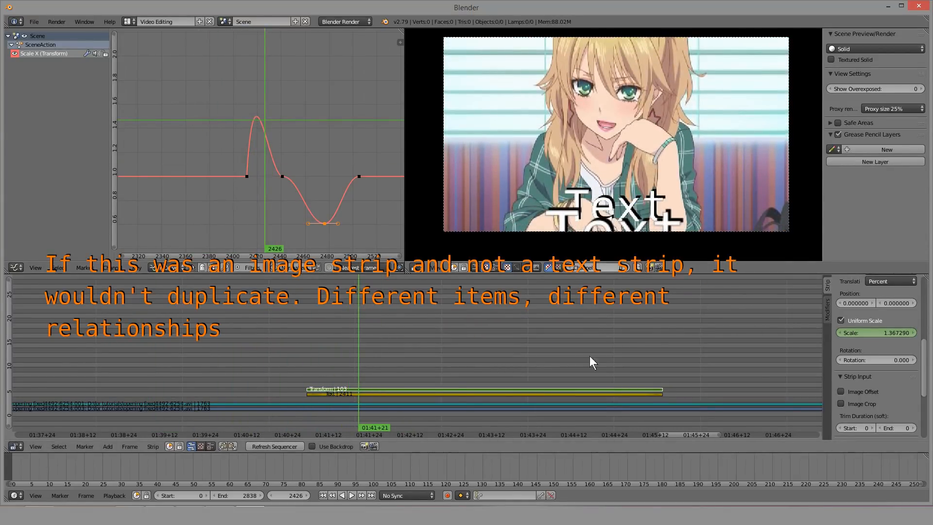
Step: Raise the Transform strip's Y position to about 59.37 and mute the original Text strip
mouse_move(896, 303)
left_mouse_down()
mouse_move(920, 302)
mouse_move(891, 303)
left_mouse_up()
left_click(428, 393)
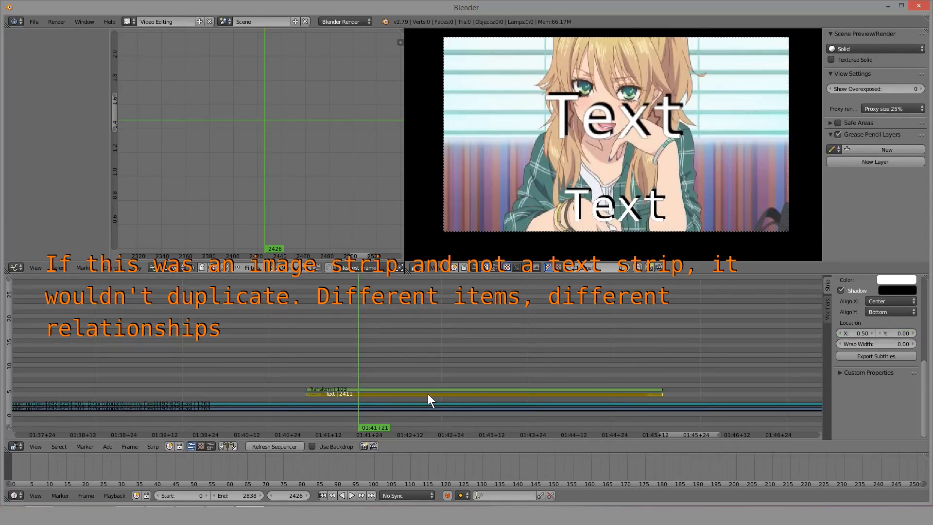
key("h")
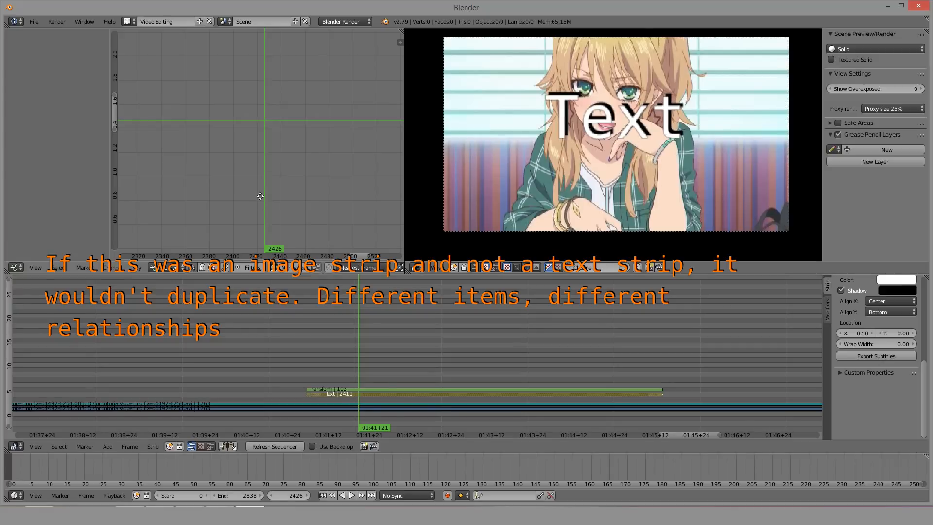
right_click(398, 387)
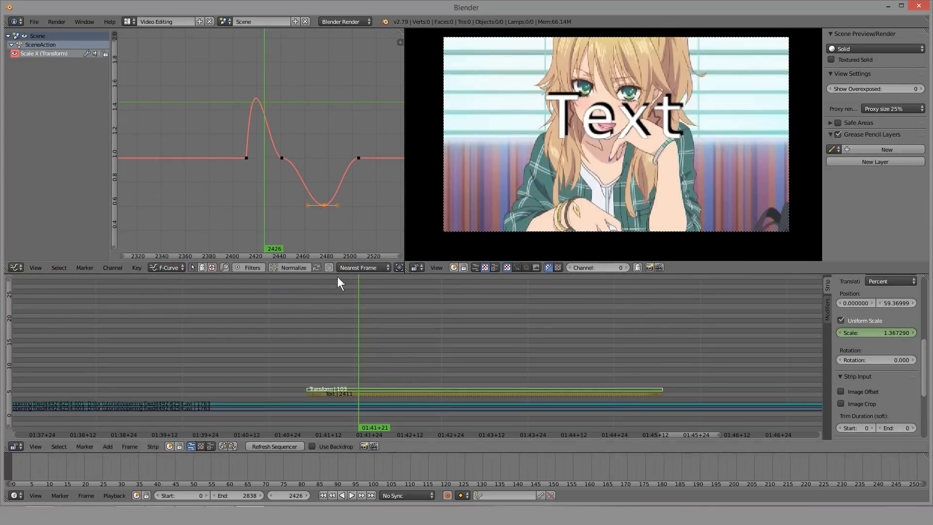
Step: Scrub along the Scale X curve to examine how the text's size follows it over time
scroll(249, 172, "up", 4)
left_click_drag(230, 181, 322, 177)
left_click(232, 176)
left_click_drag(232, 176, 374, 140)
scroll(220, 136, "down", 3)
left_click_drag(219, 135, 247, 124)
scroll(247, 125, "up", 3)
middle_click_drag(160, 85, 204, 103)
left_click_drag(204, 104, 201, 104)
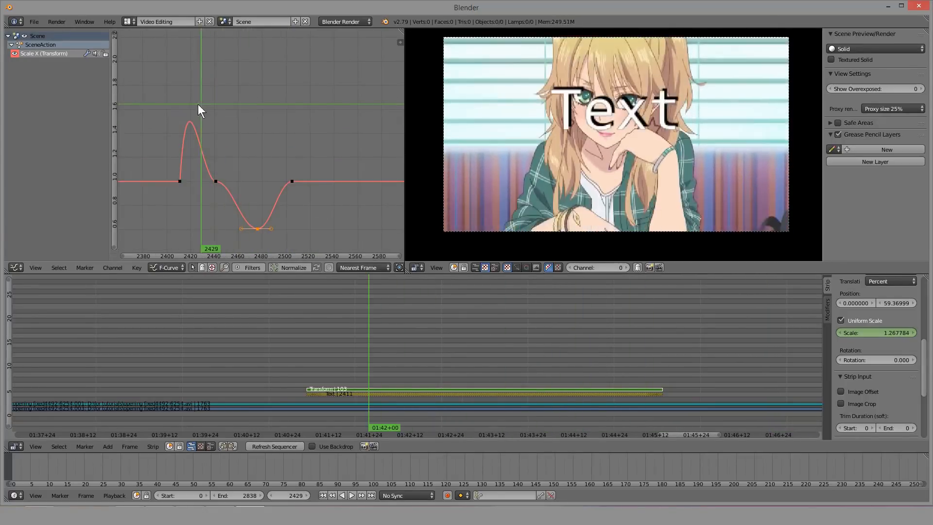
Step: Box-select the first two keyframes of the Scale X curve and select the following keyframes one at a time
middle_click_drag(224, 141, 316, 147)
scroll(304, 183, "down", 1)
key("b")
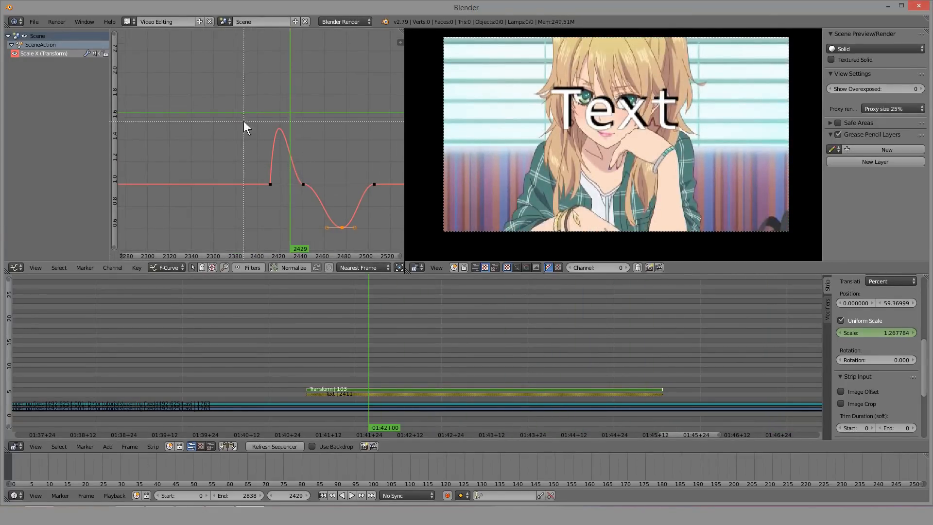
left_click_drag(244, 121, 312, 200)
middle_click_drag(305, 191, 246, 183)
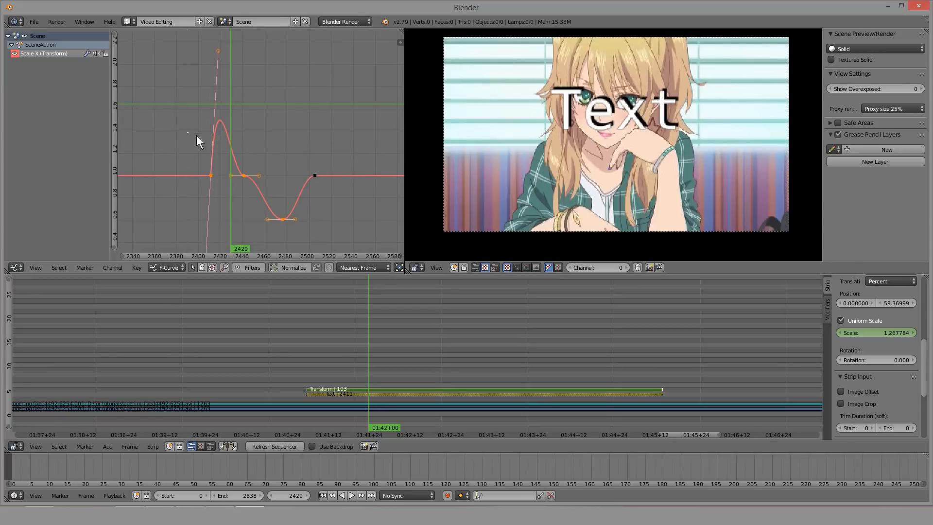
key("b")
right_click(241, 174)
right_click(284, 223)
right_click(316, 177)
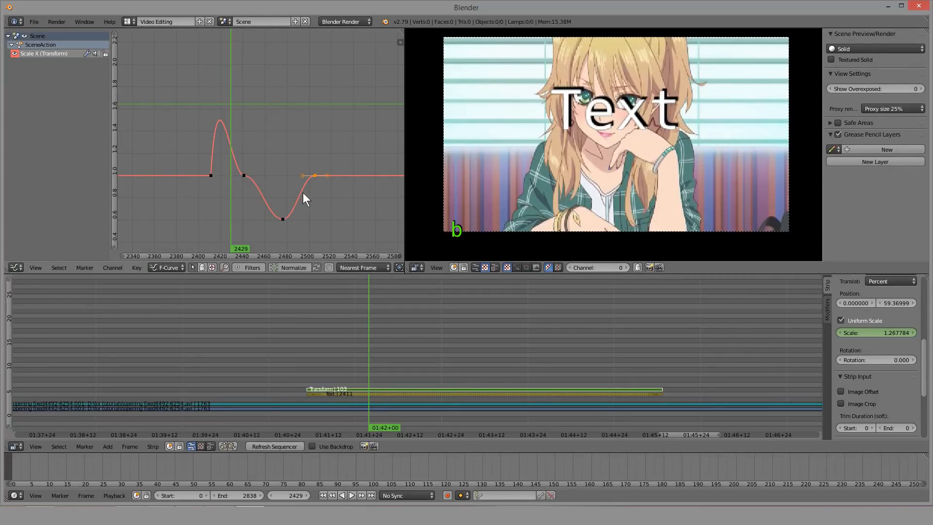
left_click(302, 193)
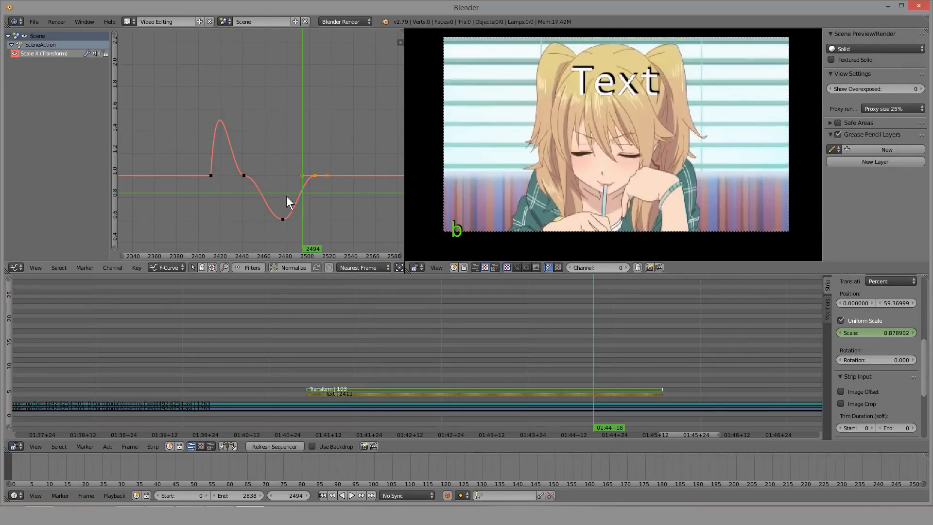
Step: Add eleven new keyframes at scattered heights along the Scale X curve to make its shape irregular
left_click(260, 183, "ctrl")
left_click(293, 164, "ctrl")
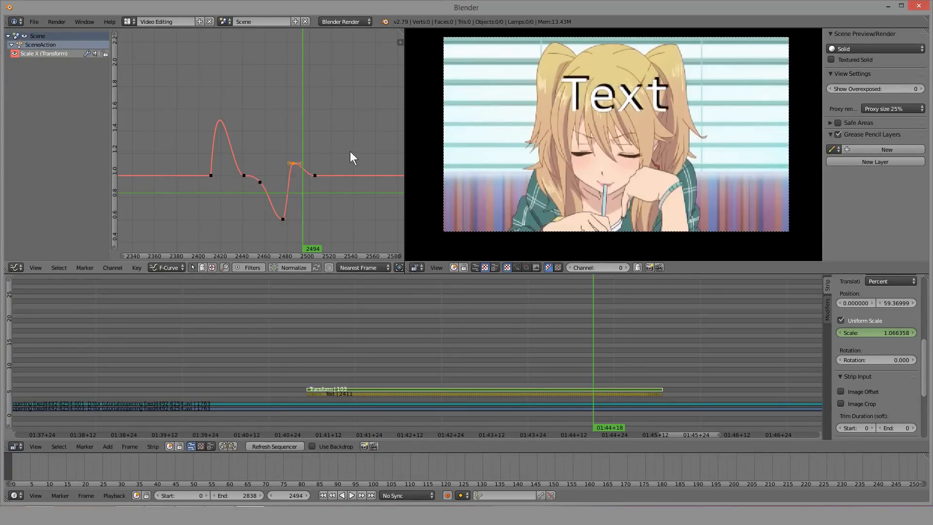
left_click(350, 152, "ctrl")
left_click(272, 129, "ctrl")
left_click(240, 125, "ctrl")
left_click(189, 170, "ctrl")
left_click(245, 213, "ctrl")
left_click(260, 214, "ctrl")
left_click(288, 119, "ctrl")
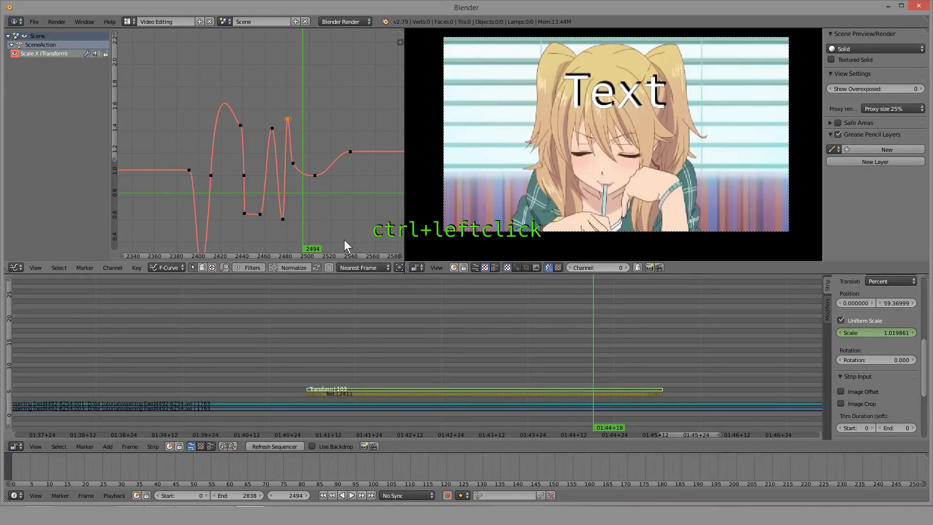
left_click(345, 240, "ctrl")
left_click(345, 207, "ctrl")
Step: Scrub to frame 2473 and insert a keyframe on the Transform strip's X position
scroll(273, 156, "down", 3)
left_click_drag(273, 156, 298, 106)
left_click(271, 115)
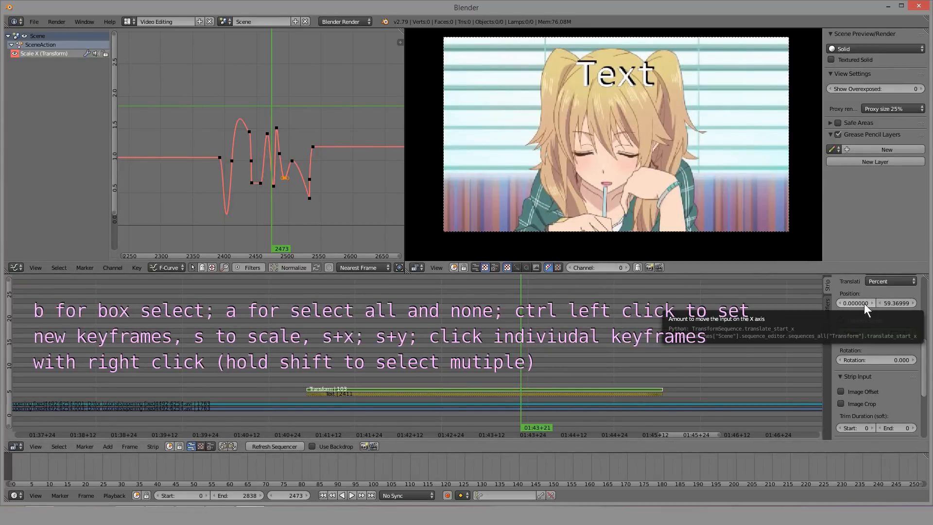
key("i")
scroll(250, 138, "down", 3)
scroll(251, 138, "down", 2)
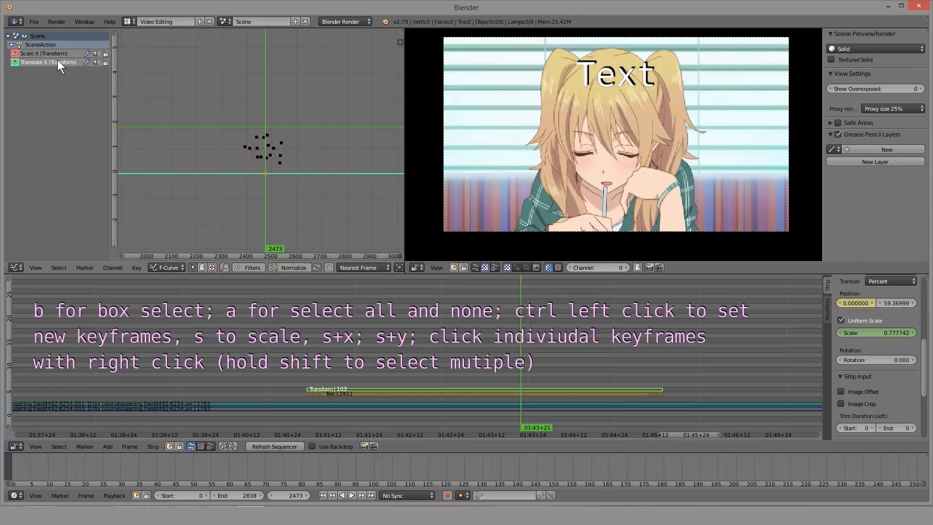
Step: Show the Scale X curve beside Translate X and delete the Translate X keyframe at frame 2473
left_click(57, 53)
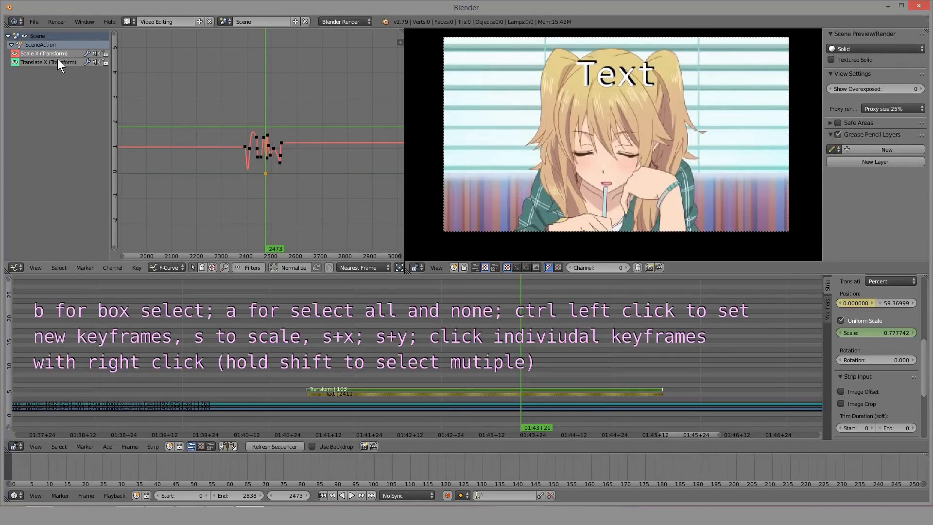
key("Home")
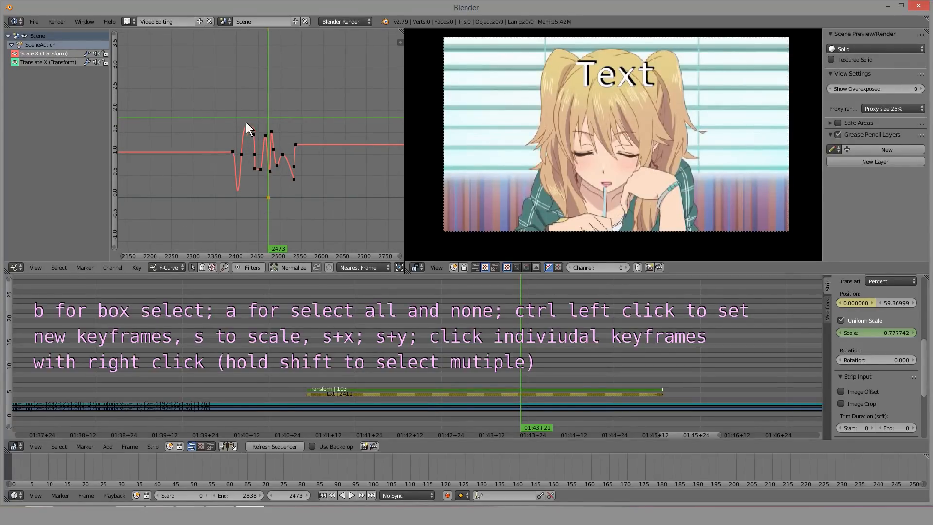
key("a")
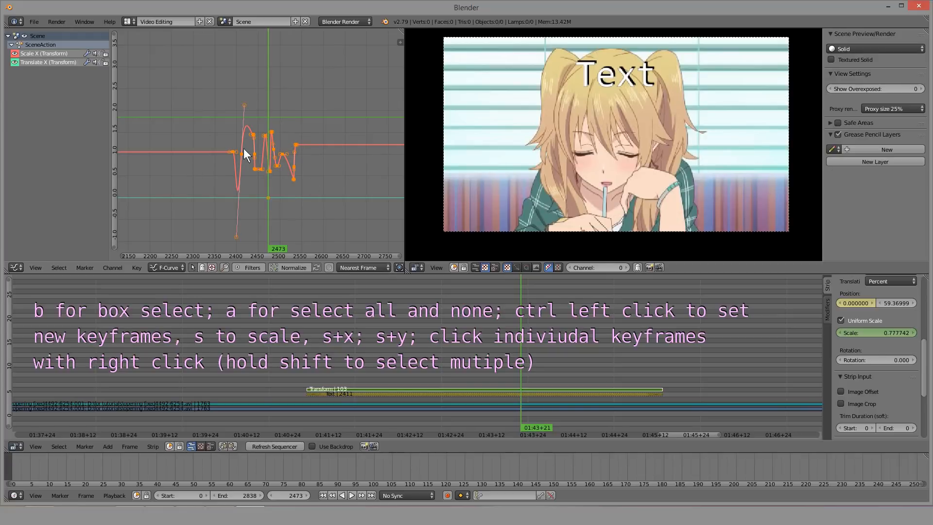
right_click(266, 196)
key("x")
left_click(267, 194)
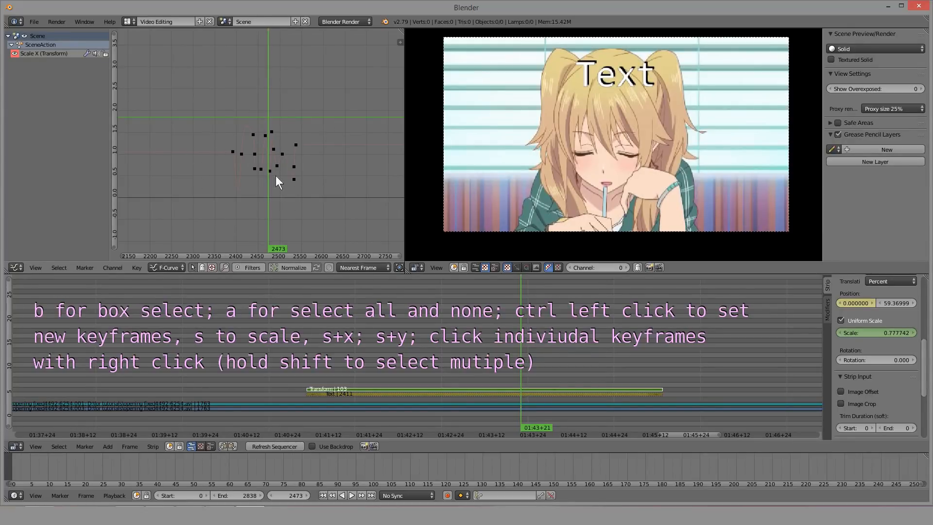
Step: Select all Scale X keyframes, try scaling them along X, and stretch them strongly along Y
key("b")
left_click_drag(162, 75, 170, 102)
key("a")
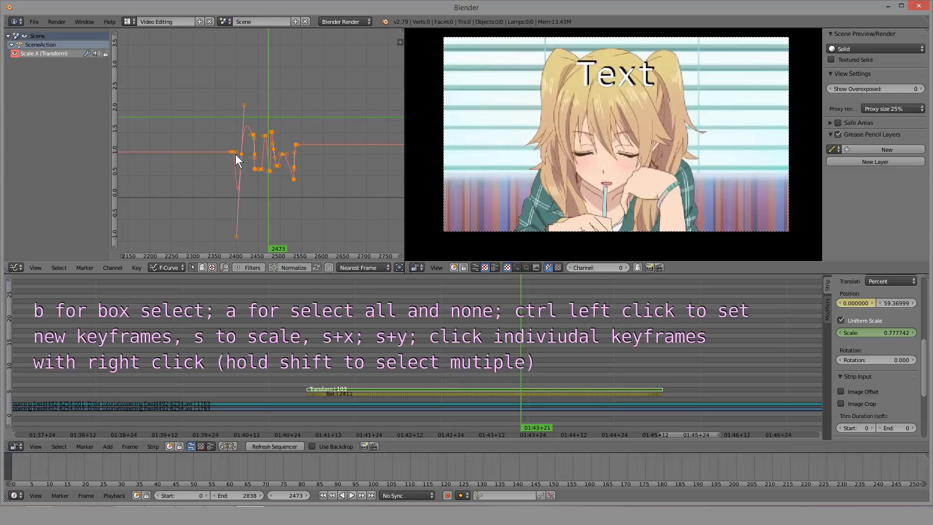
key("s")
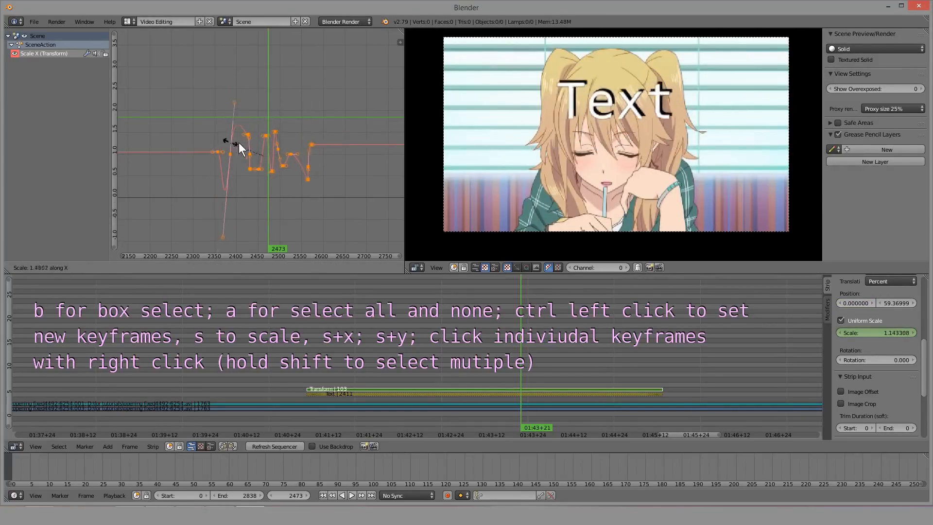
key("x")
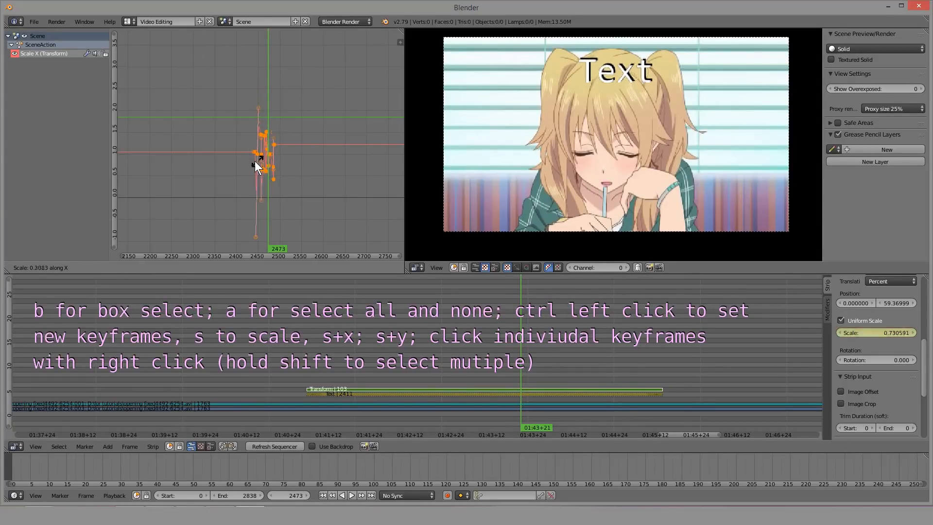
key("y")
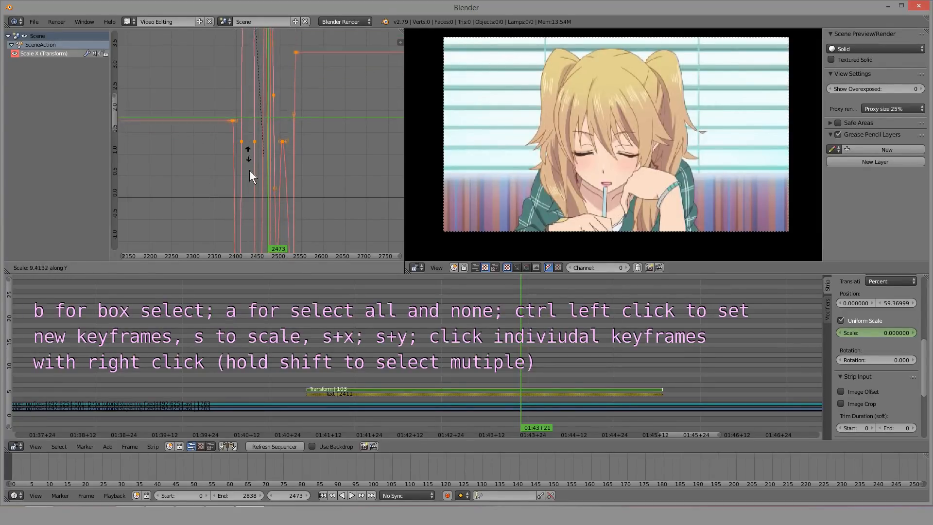
left_click(238, 101)
left_click_drag(238, 101, 226, 179)
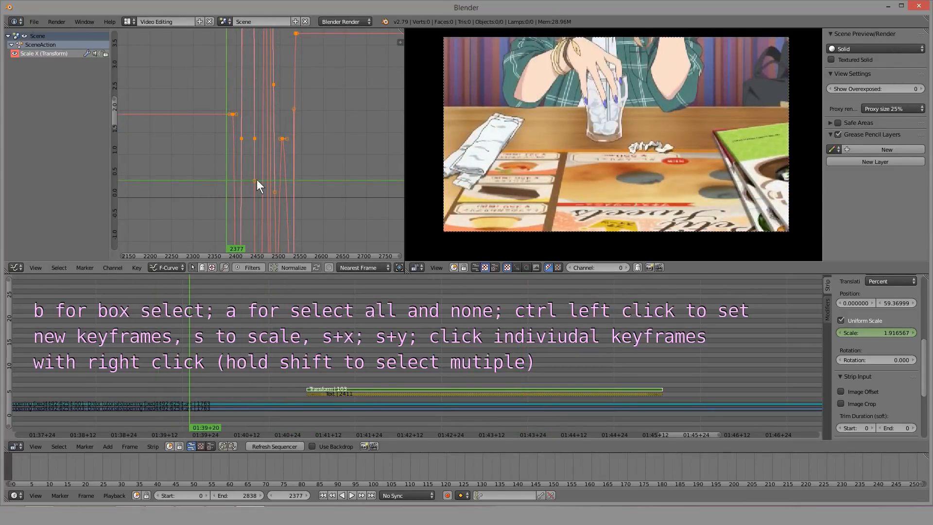
Step: Shrink all Scale X keyframes along both axes and scrub to frame 2457
key("s")
left_click(260, 166)
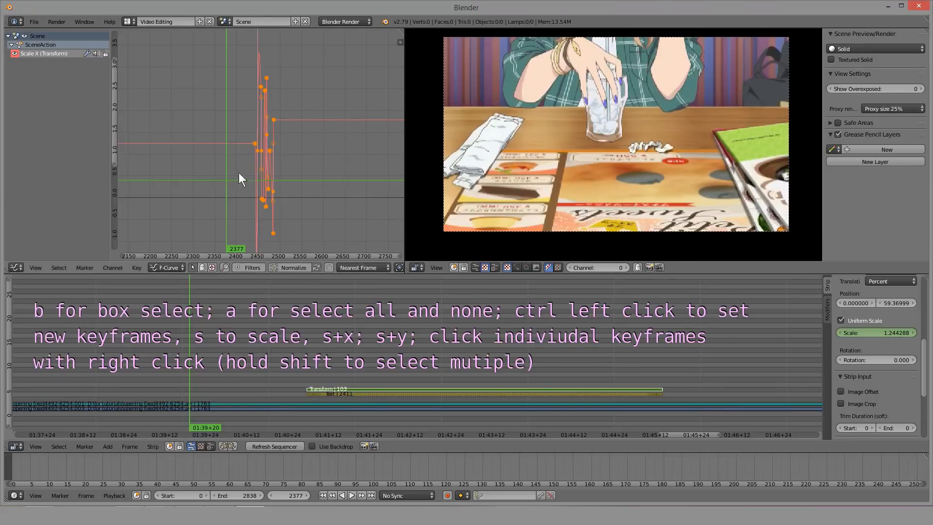
left_click_drag(238, 173, 260, 175)
scroll(265, 175, "up", 9)
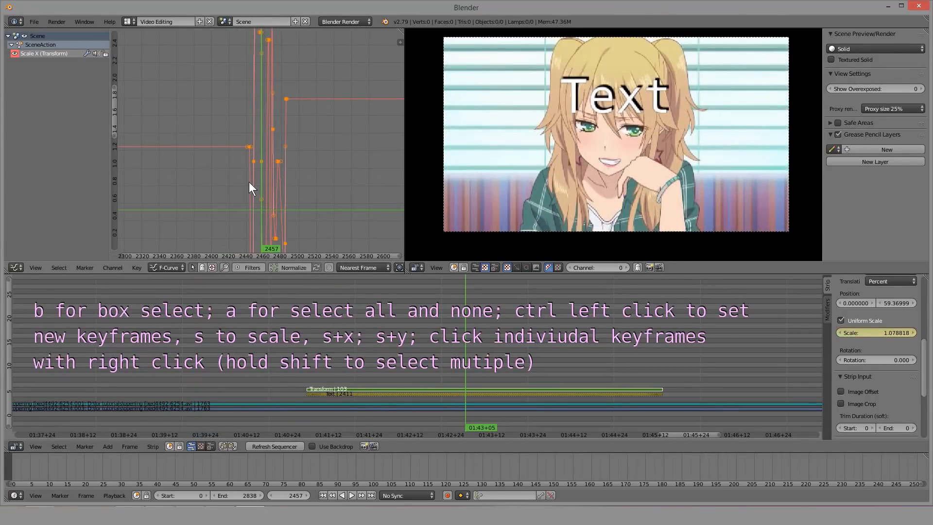
Step: Undo the scaling of the Scale X keyframes
key("ctrl+z")
key("ctrl+z")
key("ctrl+z")
key("ctrl+z")
key("ctrl+z")
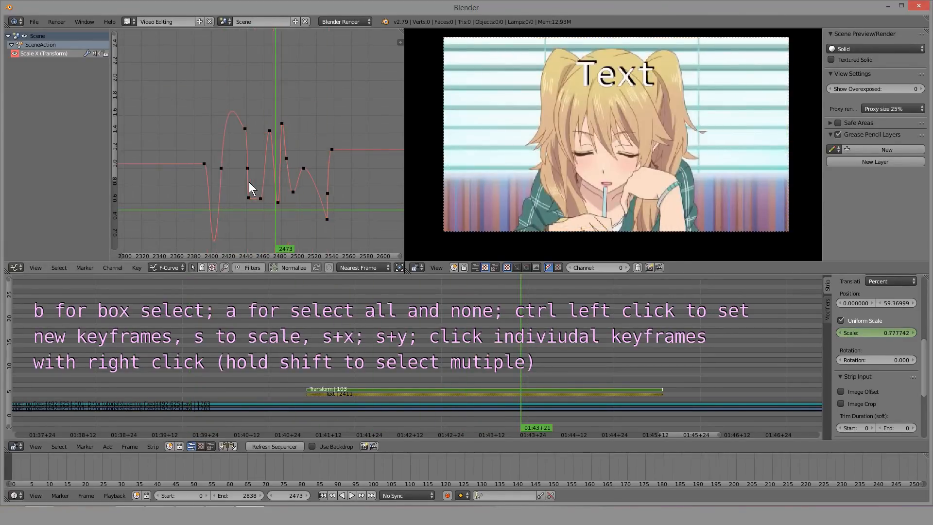
Step: Move the earliest Scale X keyframe back to about frame 2290 and place the playhead at frame 2363
left_click(215, 125)
key("b")
left_click_drag(184, 103, 228, 213)
middle_click_drag(194, 175, 317, 171)
right_click(327, 160)
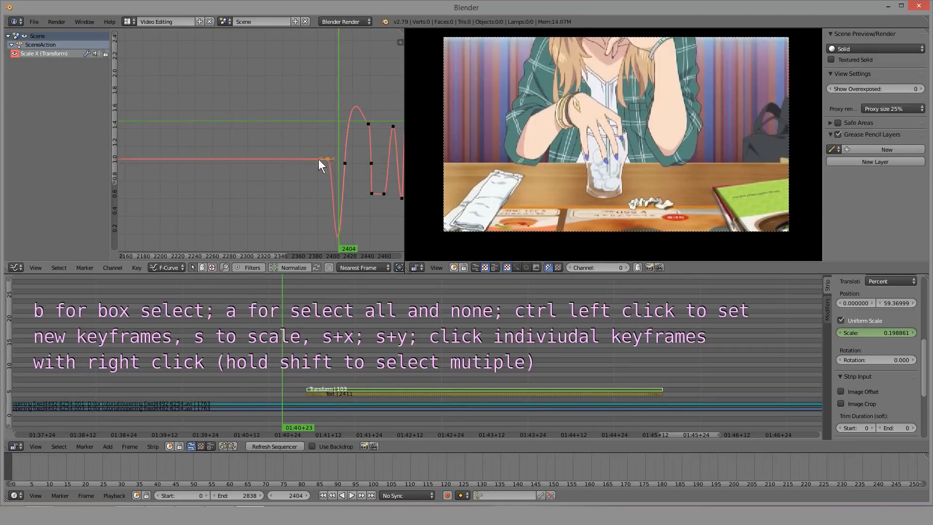
key("g")
left_click(238, 154)
left_click(302, 164)
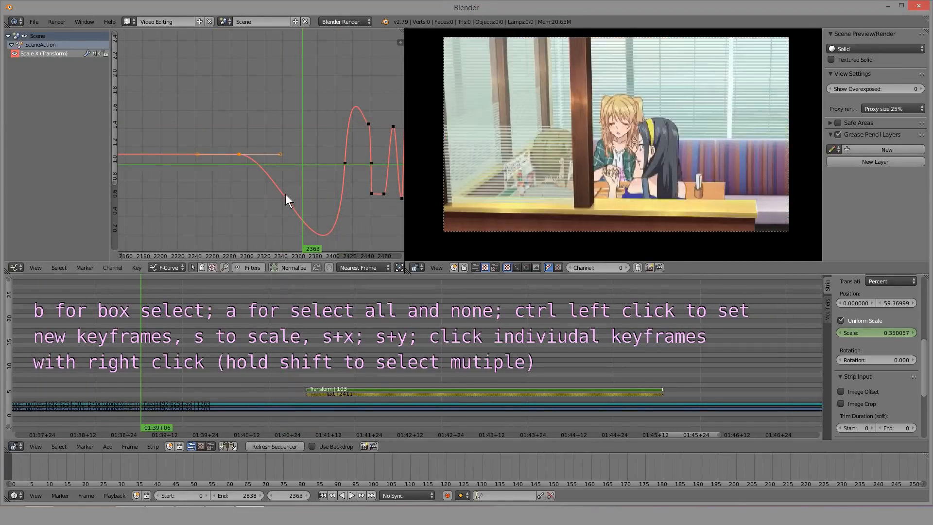
Step: Pull the earliest keyframe's outgoing handle downward so the Scale X curve dips to about 0 near frame 2364
right_click(277, 155)
key("g")
left_click(247, 221)
left_click_drag(288, 138, 255, 142)
middle_click_drag(255, 143, 242, 119)
left_click_drag(242, 119, 284, 121)
scroll(287, 150, "down", 2)
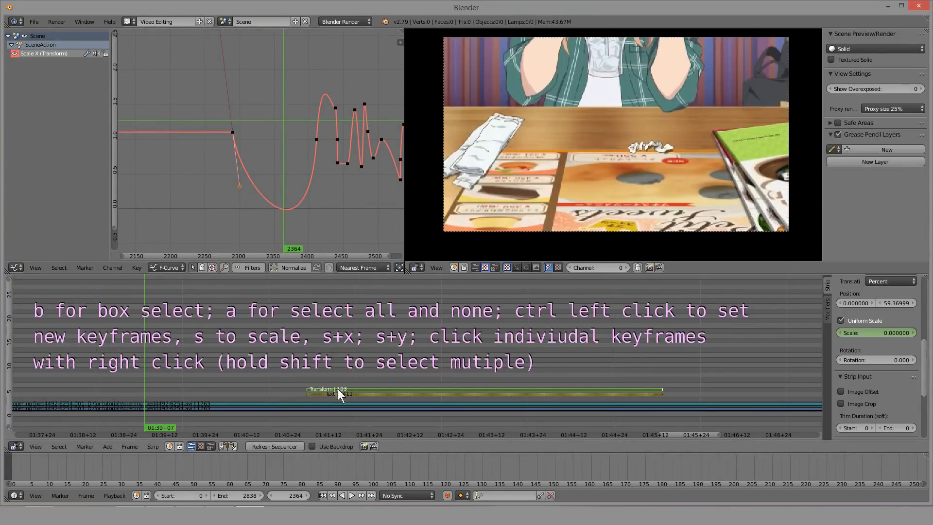
Step: Extend the Text strip's start back to frame 2208 and reselect the Transform strip to show its curve
scroll(350, 384, "down", 4)
right_click_drag(376, 395, 55, 385)
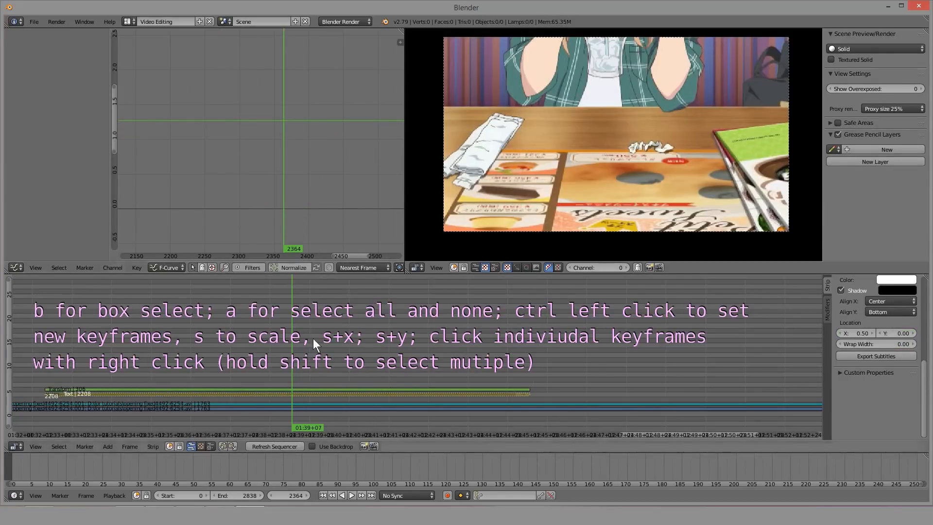
right_click(311, 388)
middle_click_drag(306, 205, 311, 206, "ctrl")
middle_click_drag(311, 206, 259, 181)
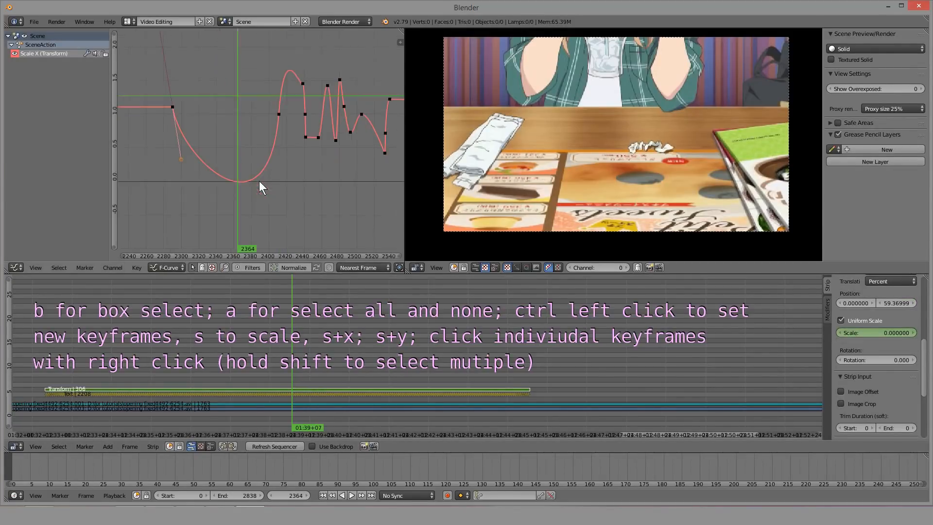
Step: Pull the earliest keyframe's outgoing handle upward so the Scale X curve rises to about 1.4, and scrub to frame 2313
left_click(211, 134)
middle_click_drag(227, 148, 256, 185)
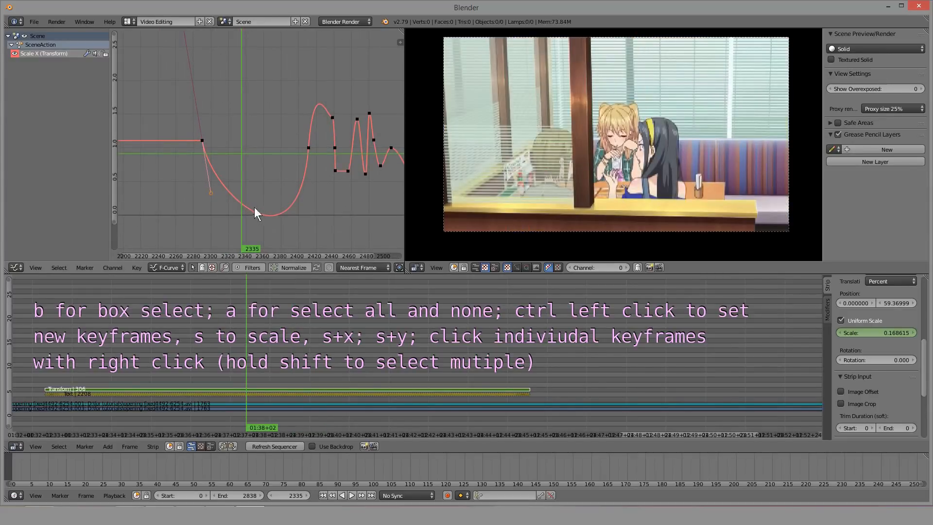
right_click_drag(212, 192, 246, 53)
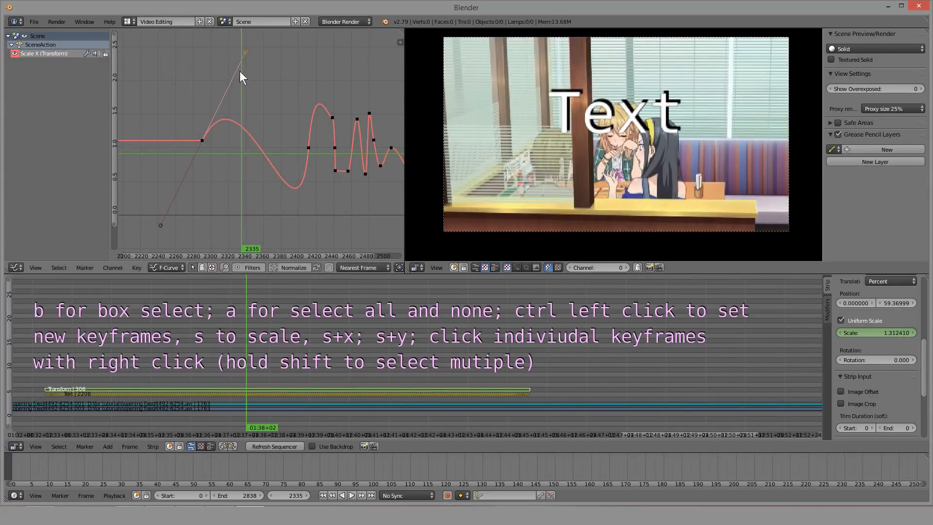
middle_click_drag(197, 72, 203, 122)
left_click_drag(277, 127, 227, 121)
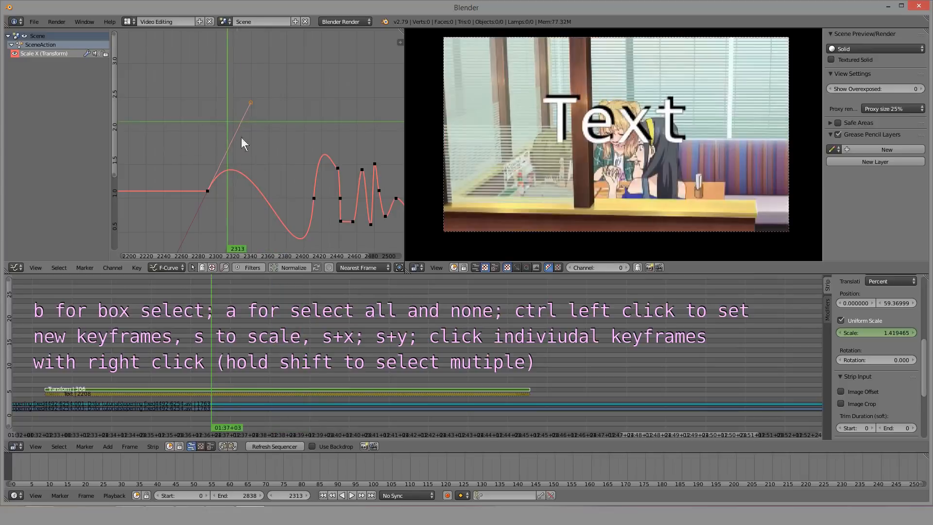
Step: Set the interpolation mode of the first two Scale X keyframes to Linear
key("b")
left_click_drag(171, 160, 316, 226)
left_click(138, 267)
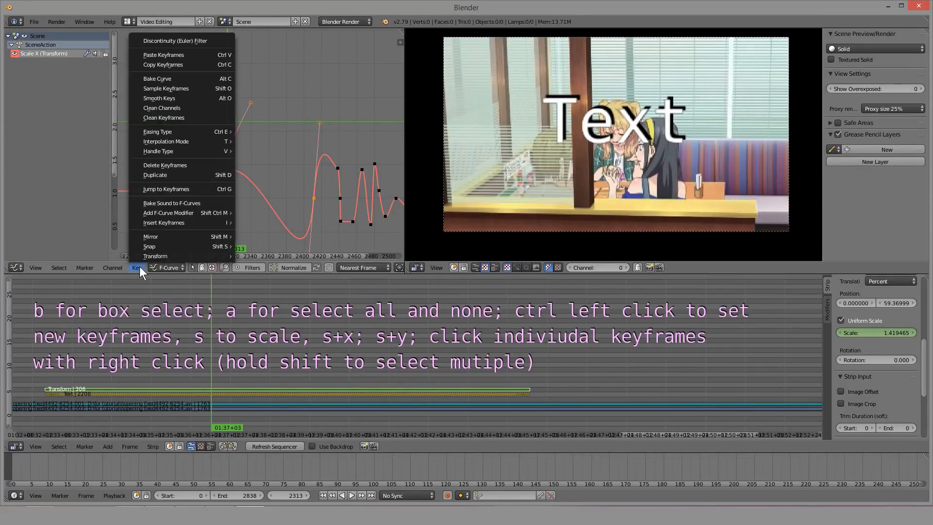
mouse_move(187, 138)
left_click(257, 162)
Step: Play and scrub through the linear section of the Scale X curve to examine how the text's size changes
key("alt+a")
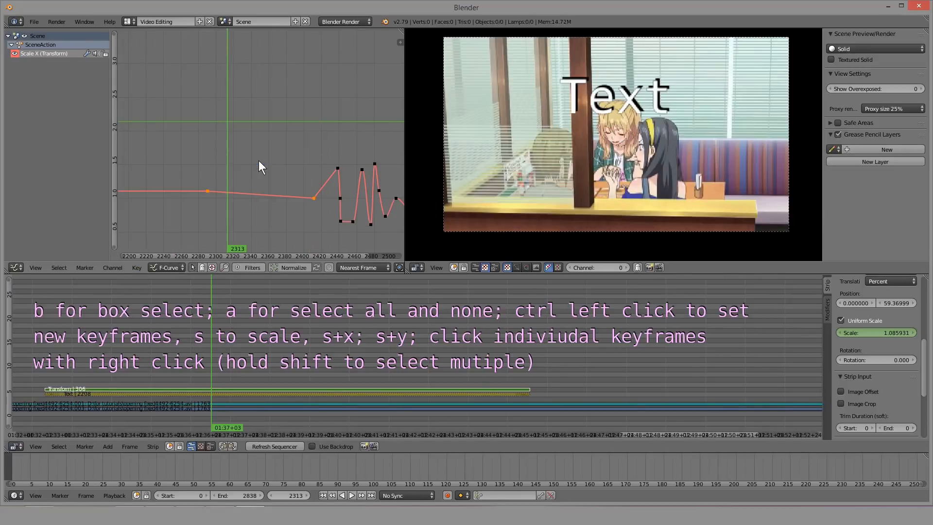
left_click_drag(286, 168, 237, 150)
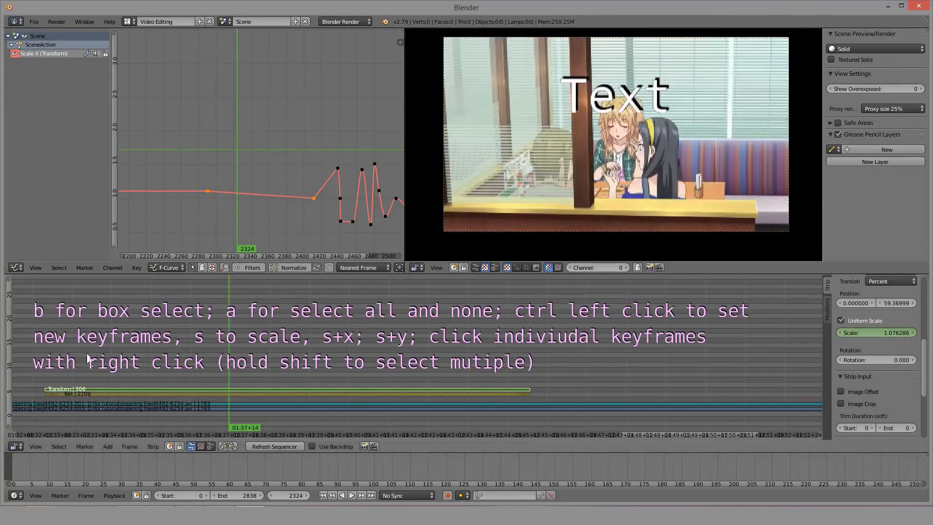
left_click_drag(87, 357, 294, 315)
middle_click_drag(269, 189, 211, 147)
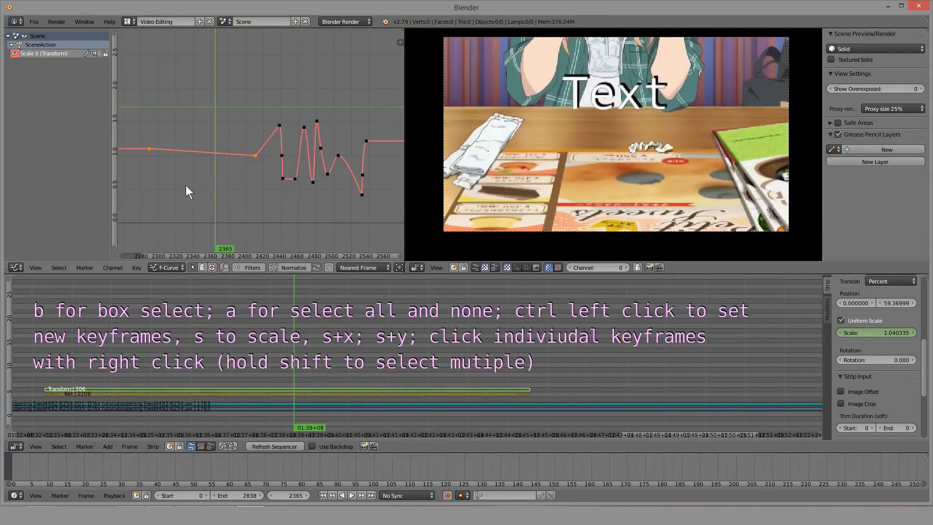
left_click_drag(186, 185, 253, 183)
middle_click_drag(194, 176, 279, 193)
left_click_drag(278, 193, 311, 185)
scroll(282, 190, "up", 1)
middle_click_drag(311, 186, 240, 187)
left_click_drag(240, 187, 256, 187)
middle_click_drag(305, 200, 196, 188)
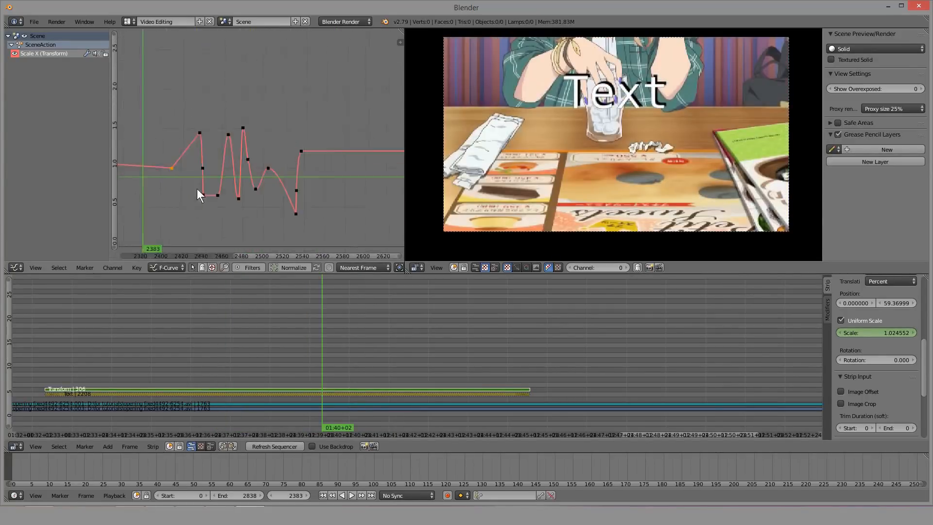
Step: Play back the animation from near the strip's start and scrub through the strip to about frame 2467
scroll(277, 196, "down", 8)
scroll(278, 195, "up", 6)
left_click(63, 368)
key("alt+a")
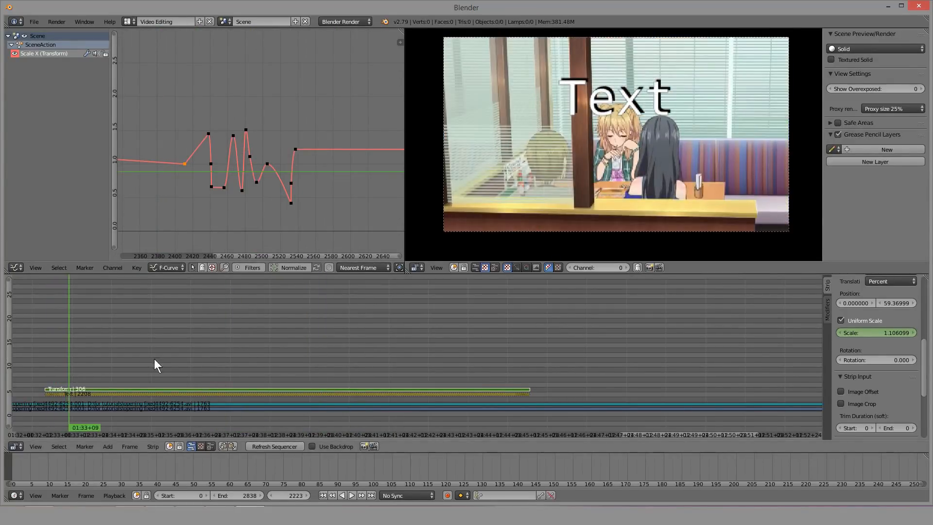
left_click_drag(153, 358, 454, 321)
key("alt+a")
middle_click_drag(218, 192, 308, 200)
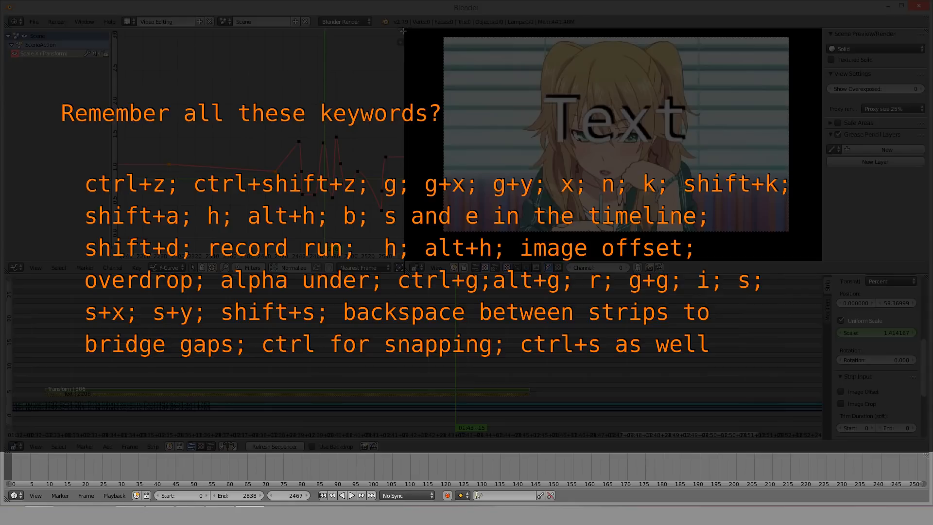
Step: Merge the Graph Editor area into the video preview and split the enlarged preview into two side-by-side areas
left_click_drag(402, 31, 295, 40)
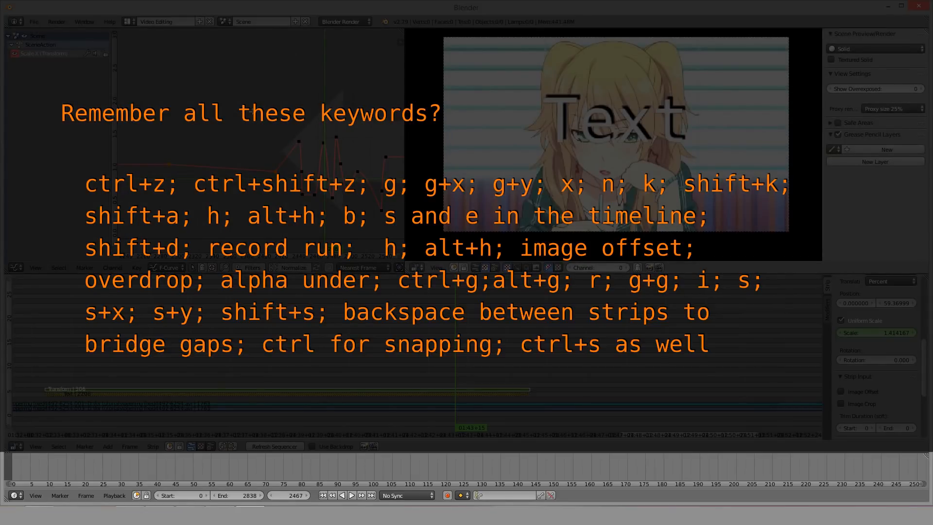
left_click_drag(228, 121, 226, 119)
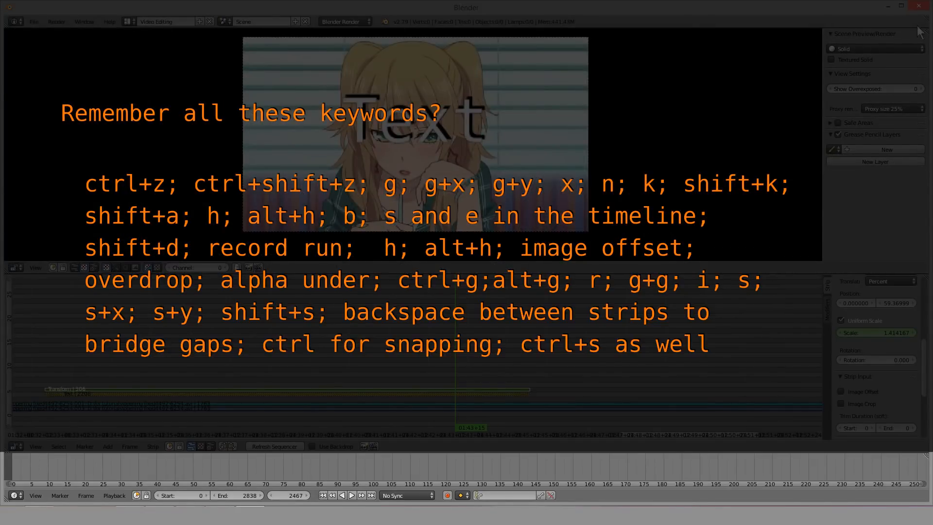
left_click_drag(927, 31, 374, 72)
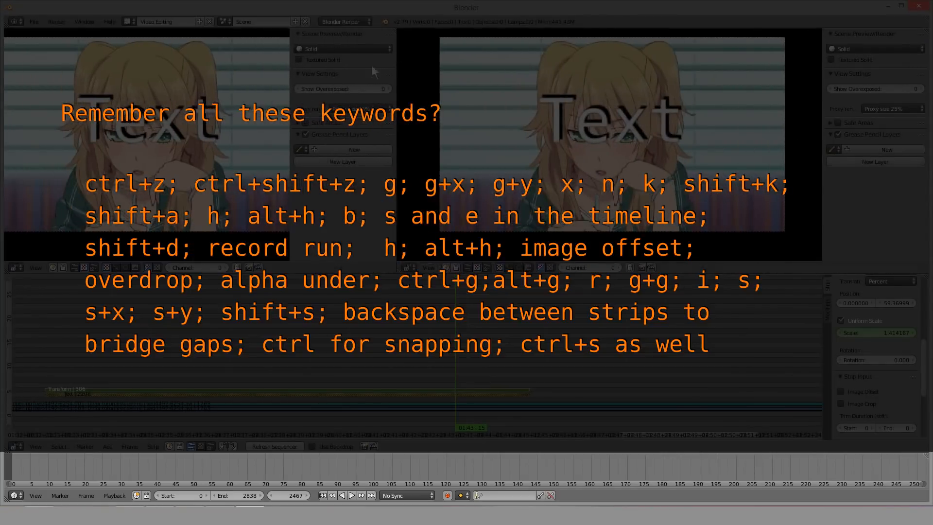
Step: Change the first of the two preview areas to the Properties editor and show more of the sequencer's strips
left_click(13, 268)
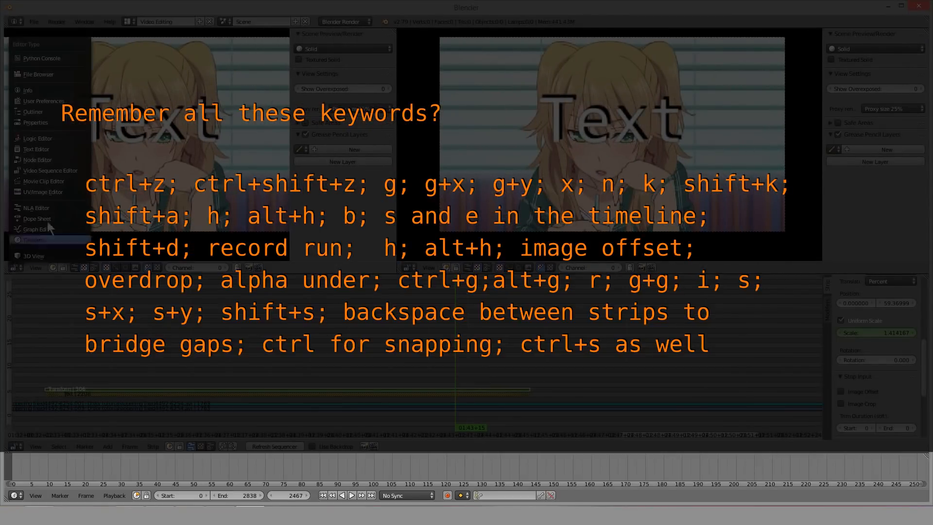
left_click(45, 120)
scroll(381, 365, "down", 14)
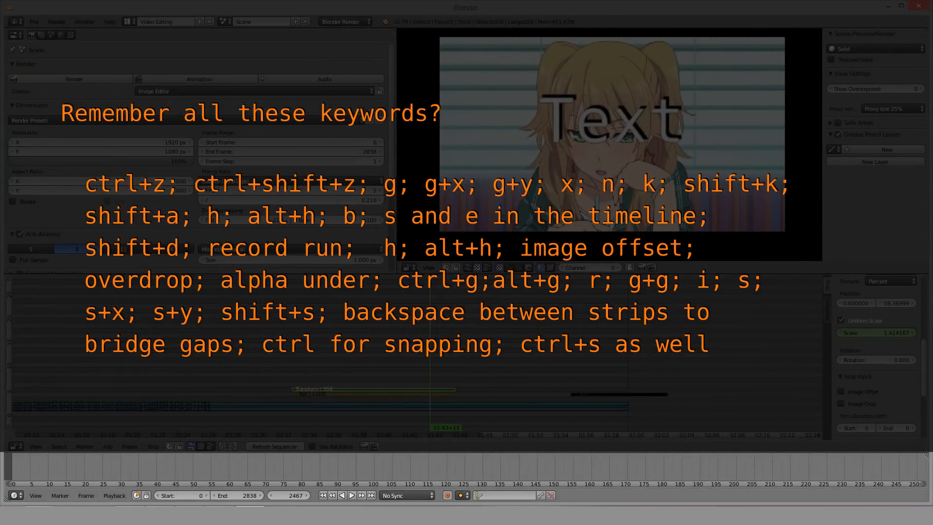
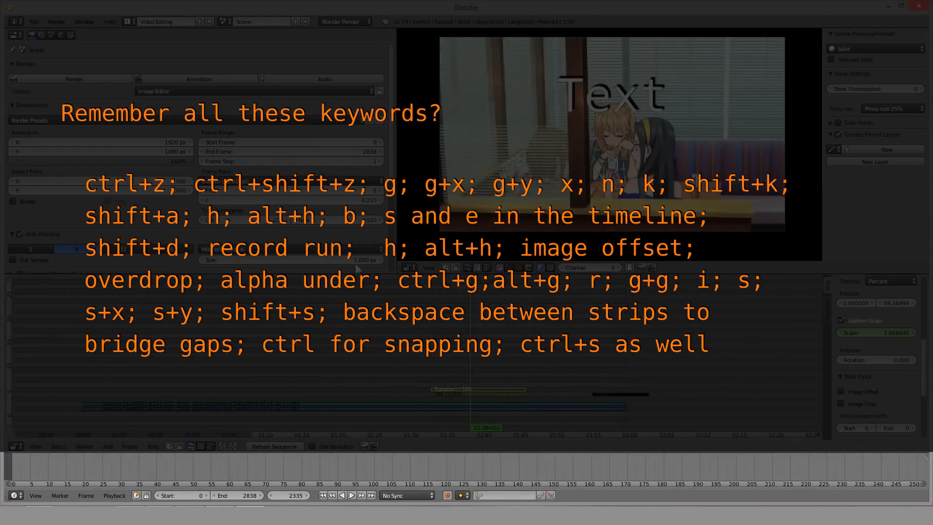
Step: Open the User Preferences and place their window over the middle of the workspace
left_click(32, 22)
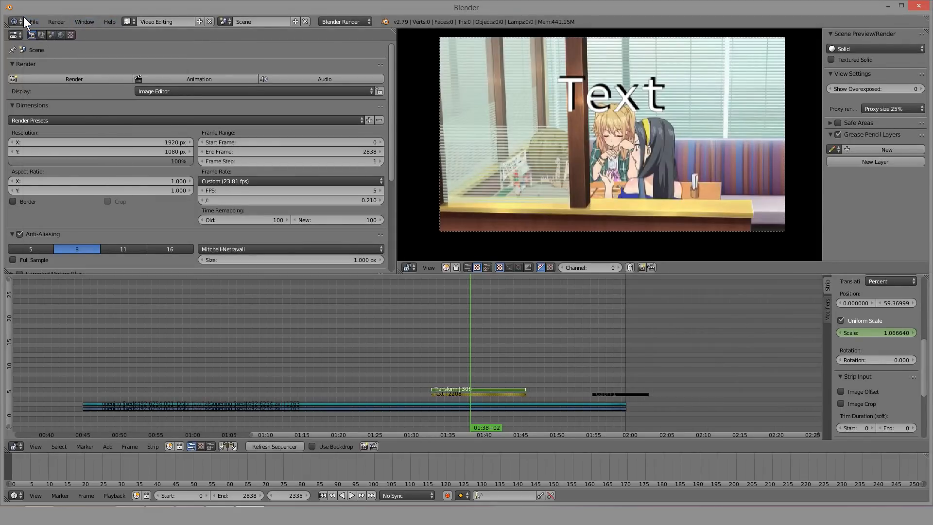
left_click(30, 22)
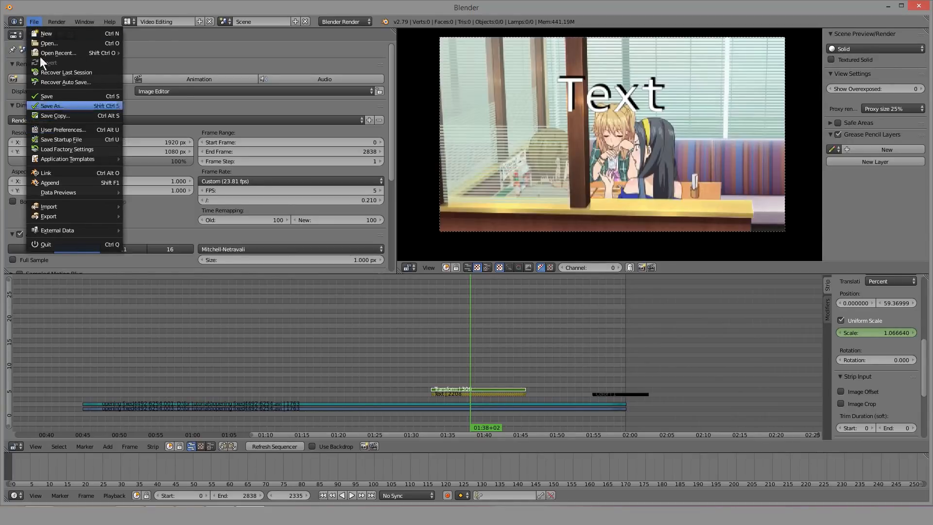
left_click(15, 21)
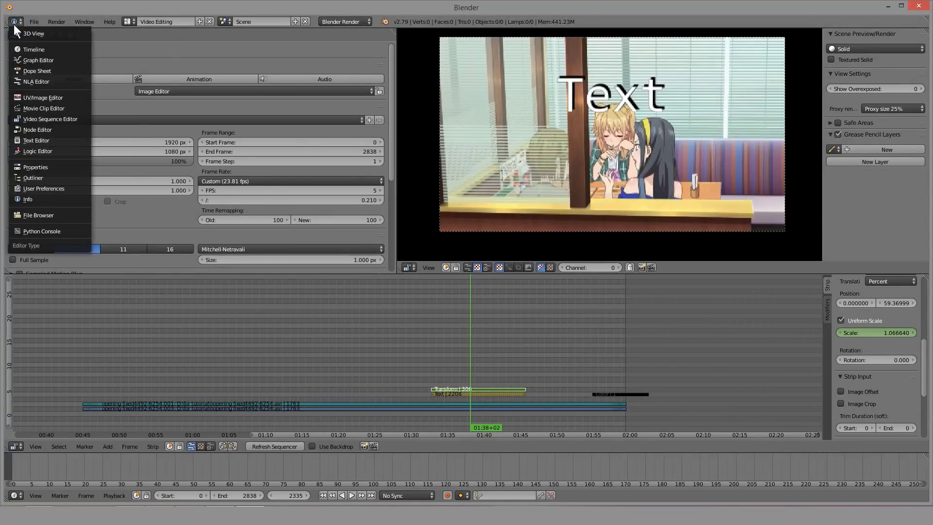
key("Escape")
left_click(34, 22)
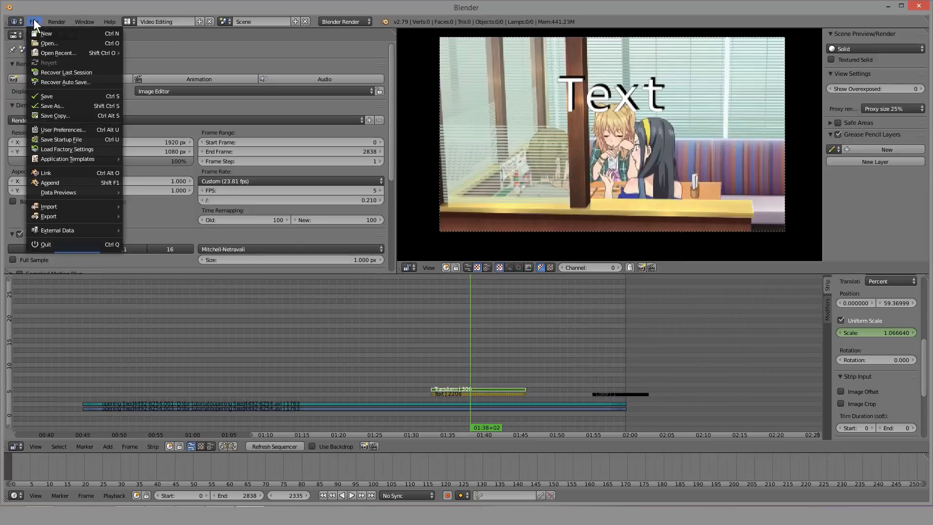
left_click(72, 130)
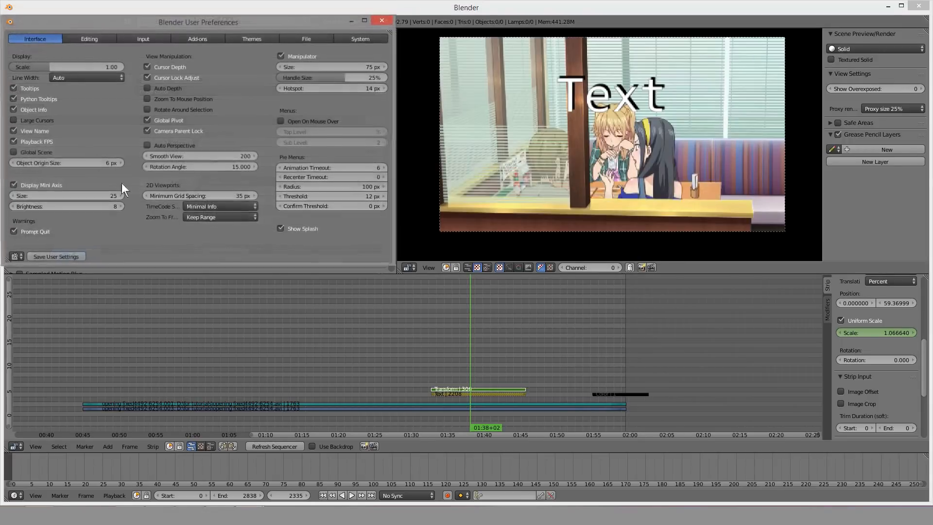
left_click_drag(228, 21, 352, 129)
left_click_drag(215, 129, 296, 123)
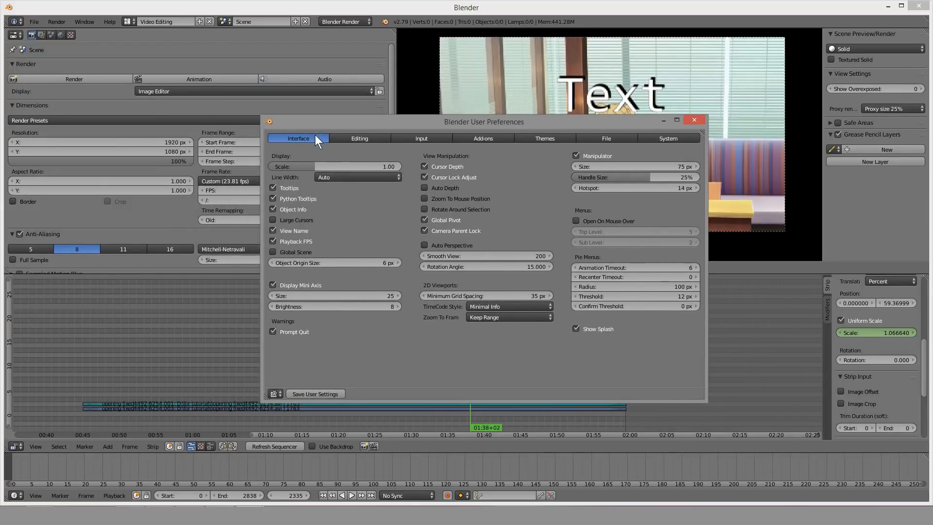
Step: Raise the global undo steps to 55 in the Editing preferences and set them back to 32
left_click(358, 139)
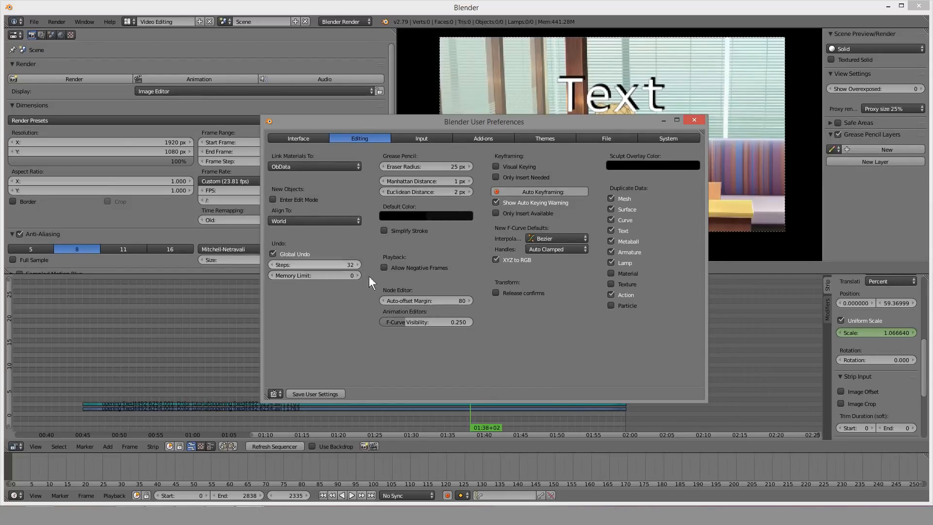
left_click_drag(334, 264, 356, 264)
left_click(328, 266)
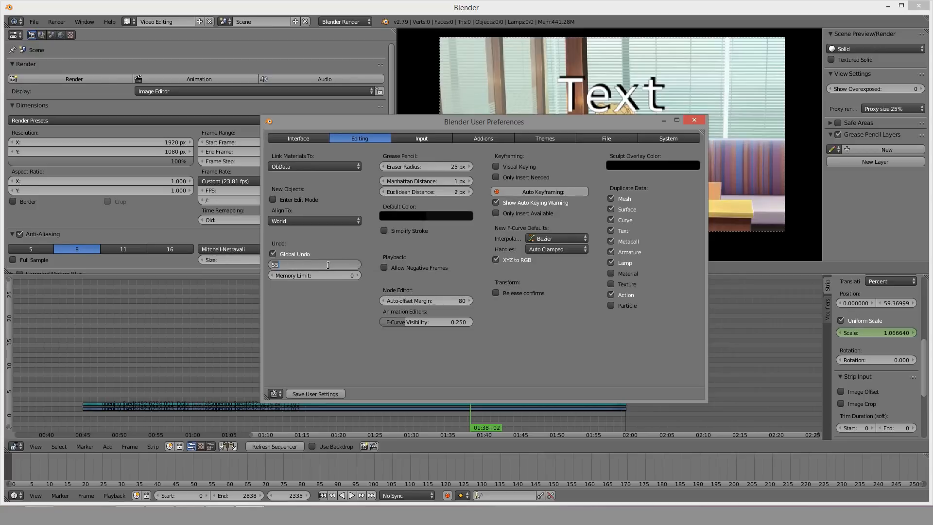
type("32")
key("Return")
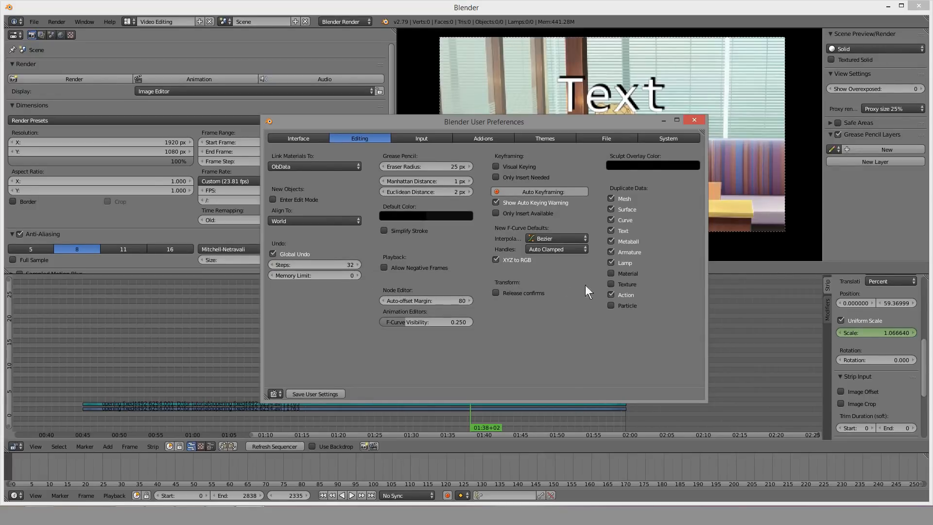
Step: Look through the default F-curve interpolation options and the Input, Add-ons, Themes and File preferences
left_click(567, 239)
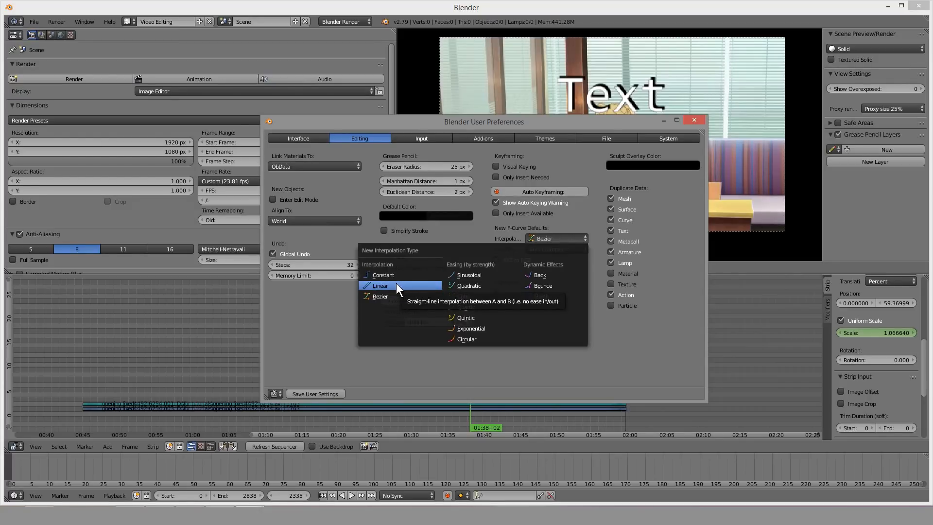
left_click(557, 236)
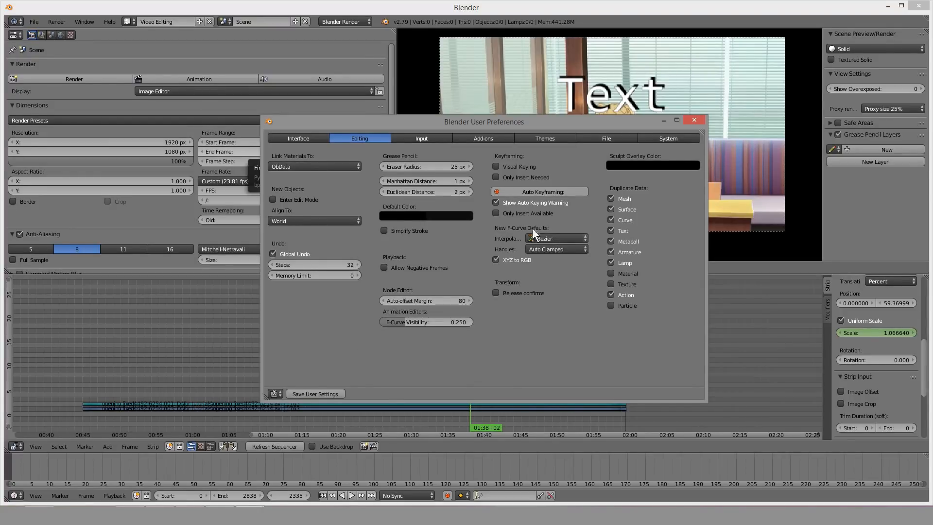
left_click(422, 140)
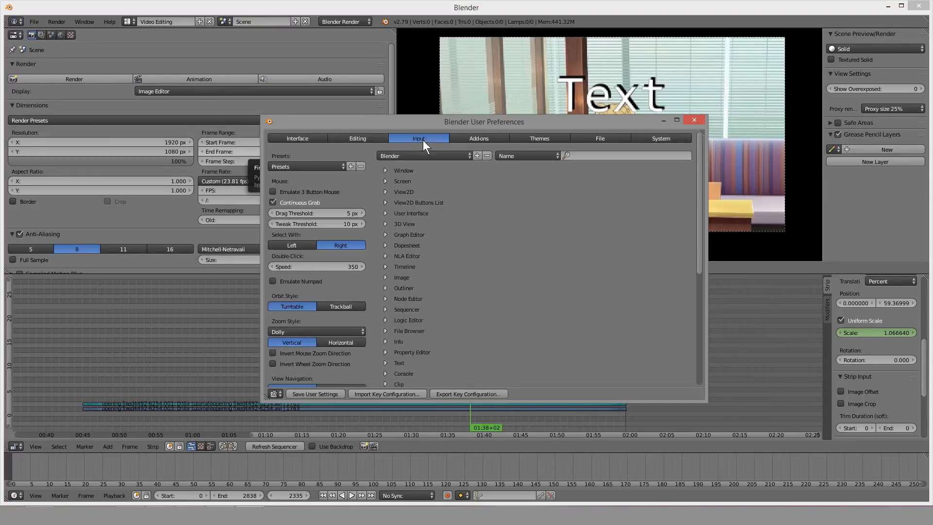
left_click(478, 138)
left_click(542, 138)
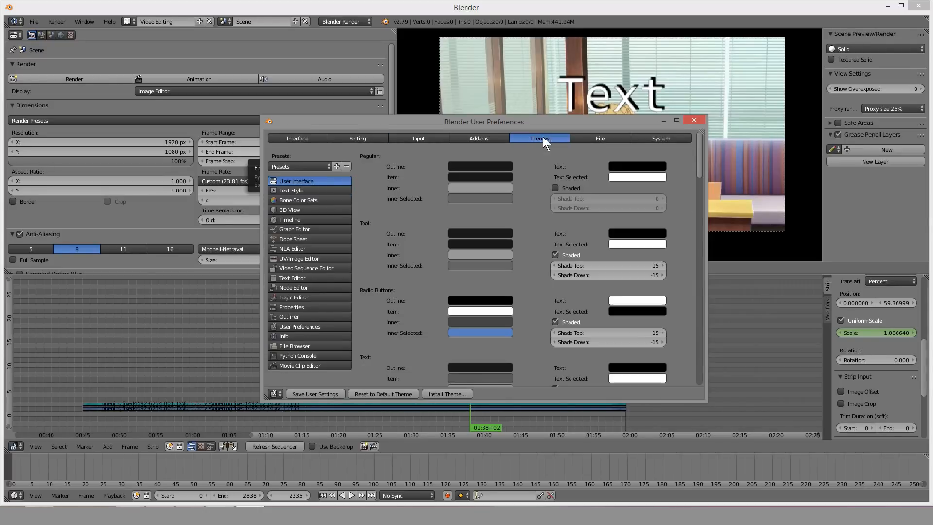
left_click(583, 138)
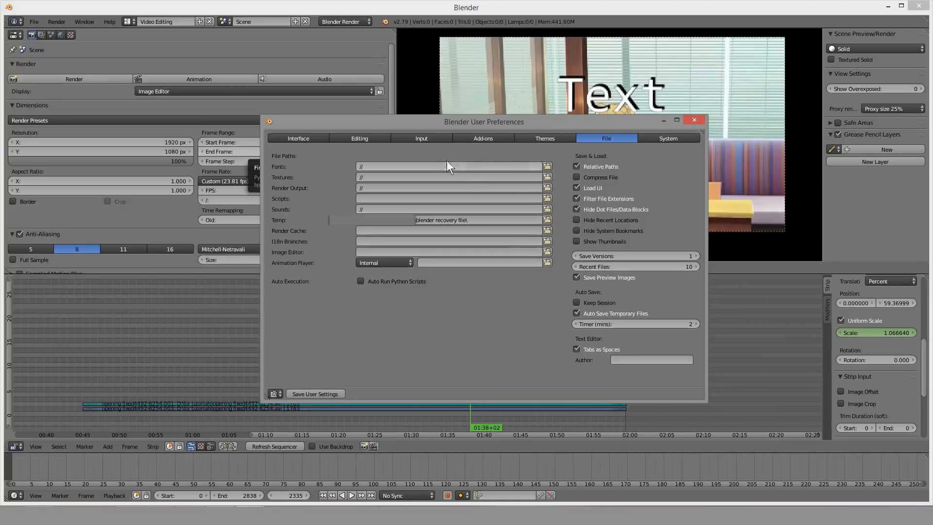
Step: Switch to File Explorer's blender recovery file folder and inspect the auto-saved files quit.blend and 8172.blend
left_click_drag(476, 121, 320, 130)
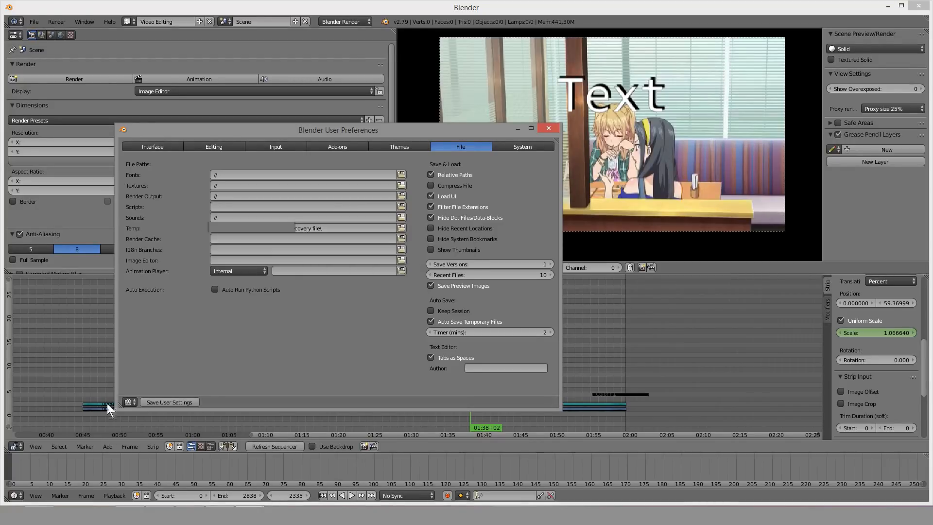
left_click_drag(540, 92, 312, 68)
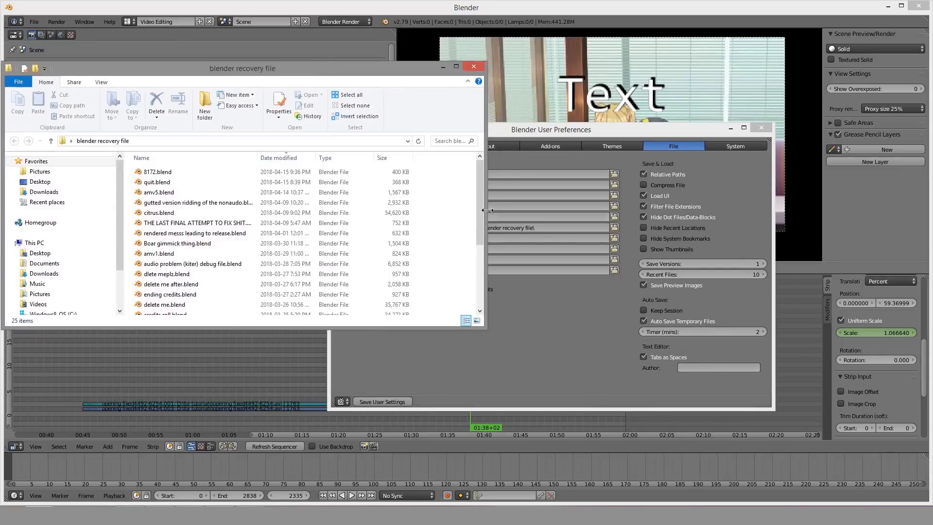
left_click(189, 170)
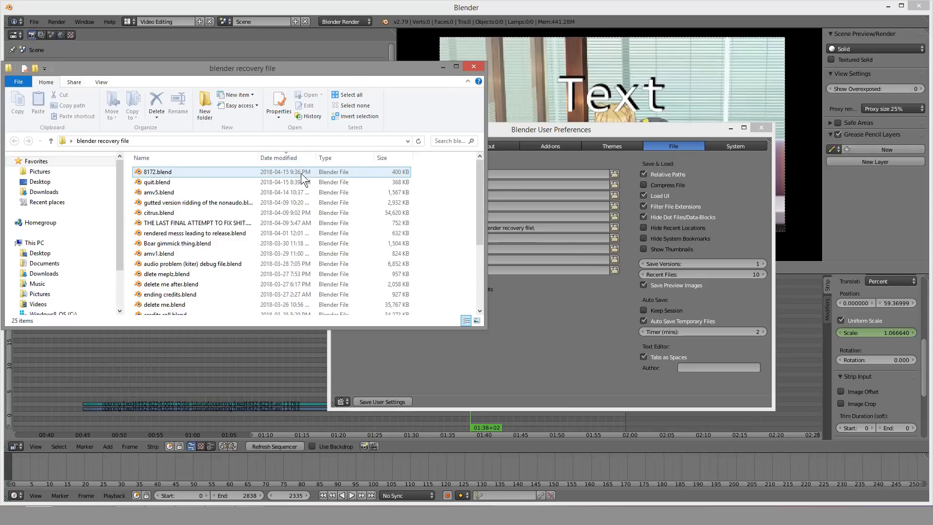
left_click(183, 182)
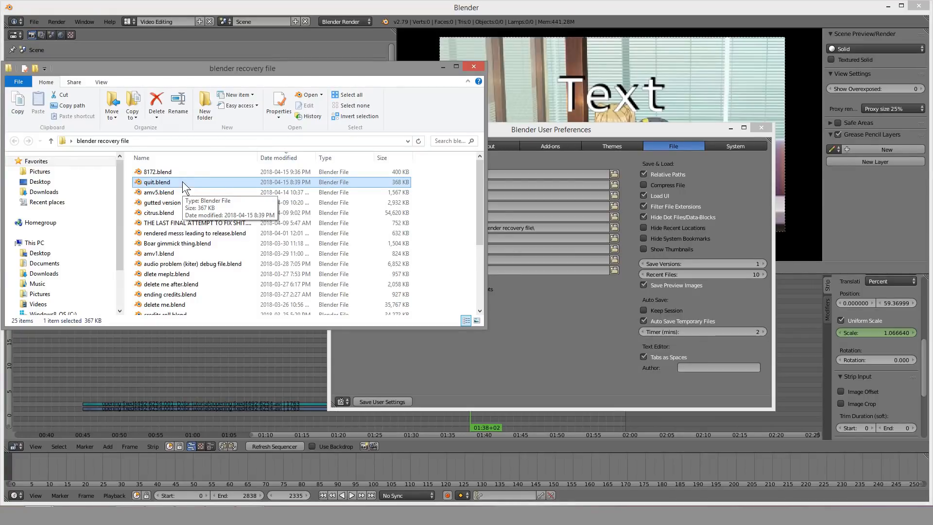
left_click_drag(141, 69, 223, 87)
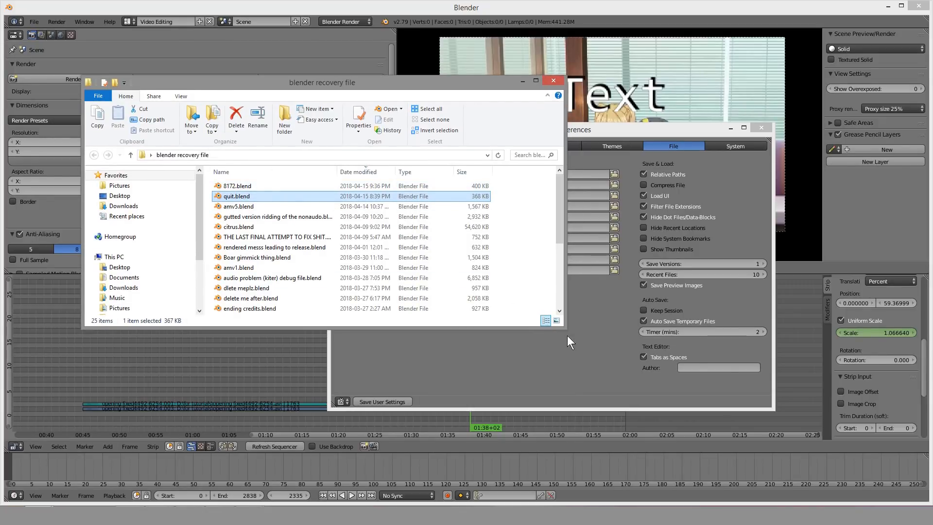
left_click_drag(565, 329, 619, 385)
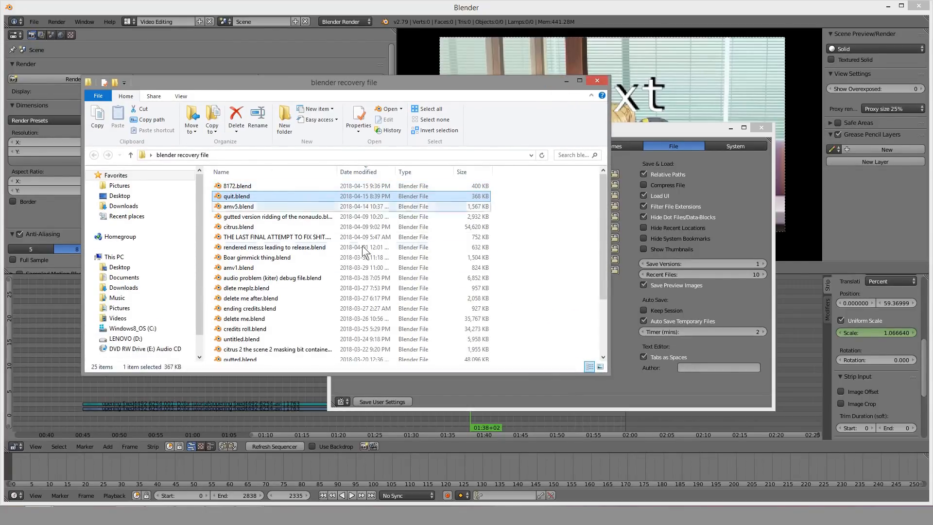
left_click(253, 188, "ctrl")
left_click(253, 187)
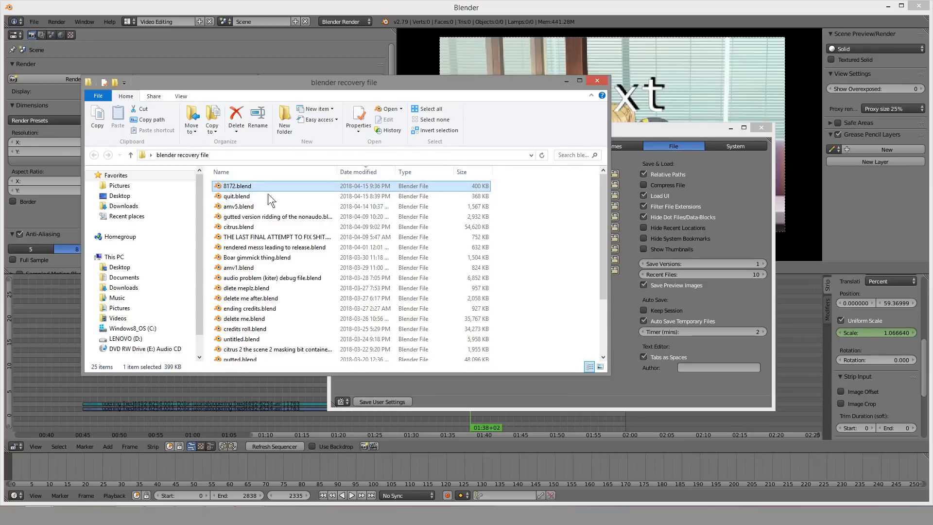
Step: Move the recovery folder window aside to view it next to the File preferences, and close the folder
left_click_drag(500, 82, 427, 103)
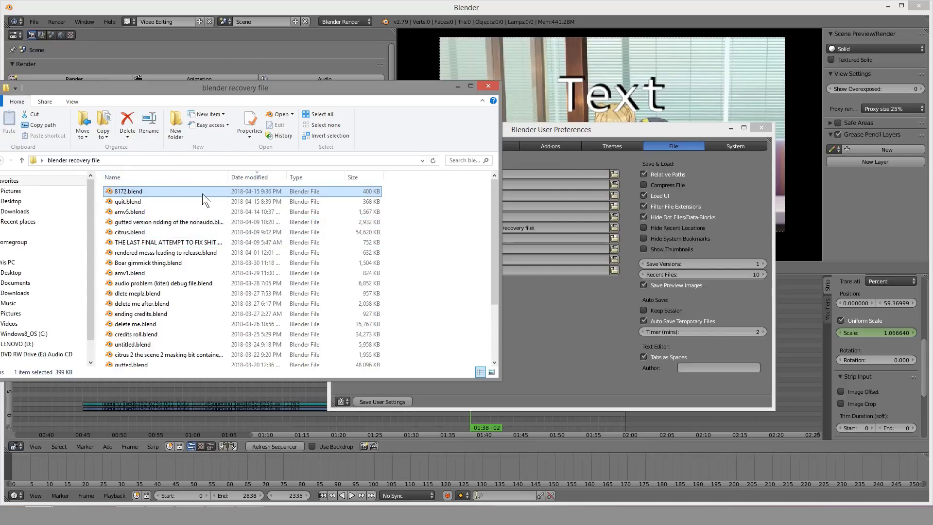
left_click_drag(227, 94, 427, 115)
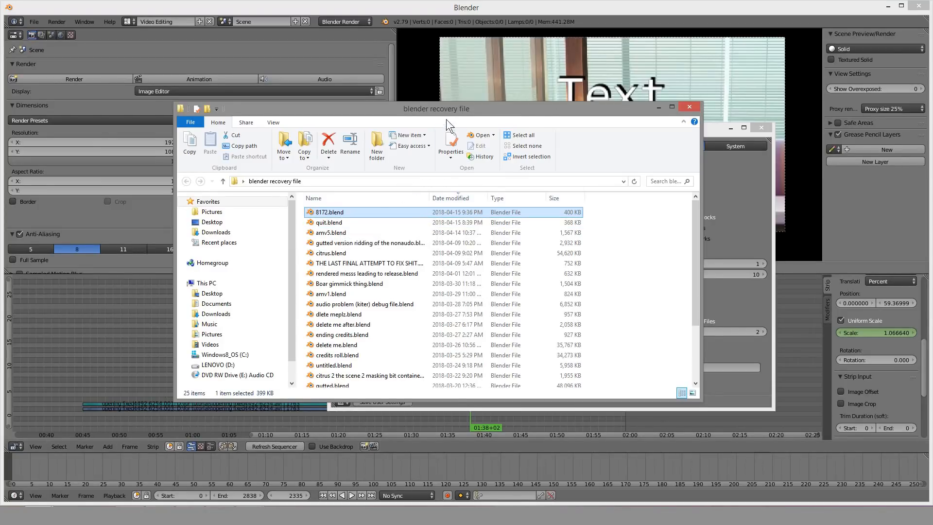
left_click_drag(437, 109, 293, 100)
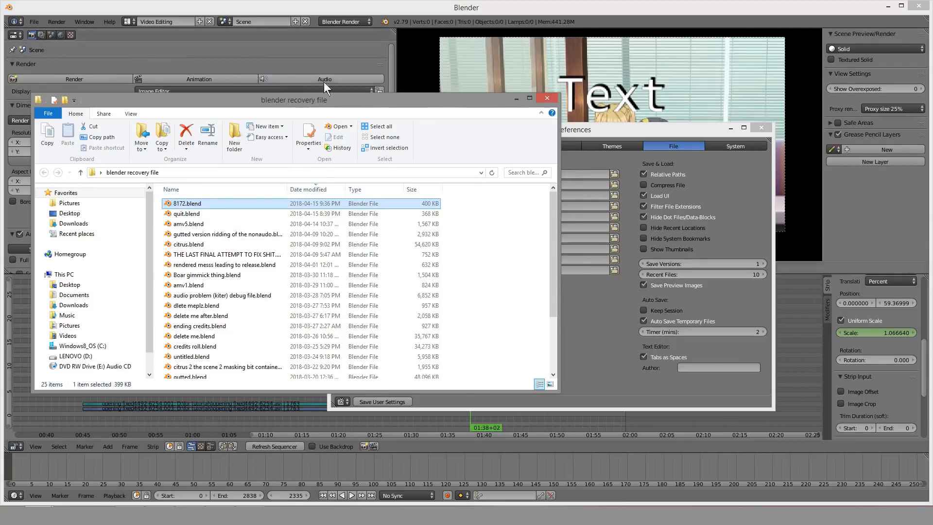
left_click_drag(349, 99, 298, 108)
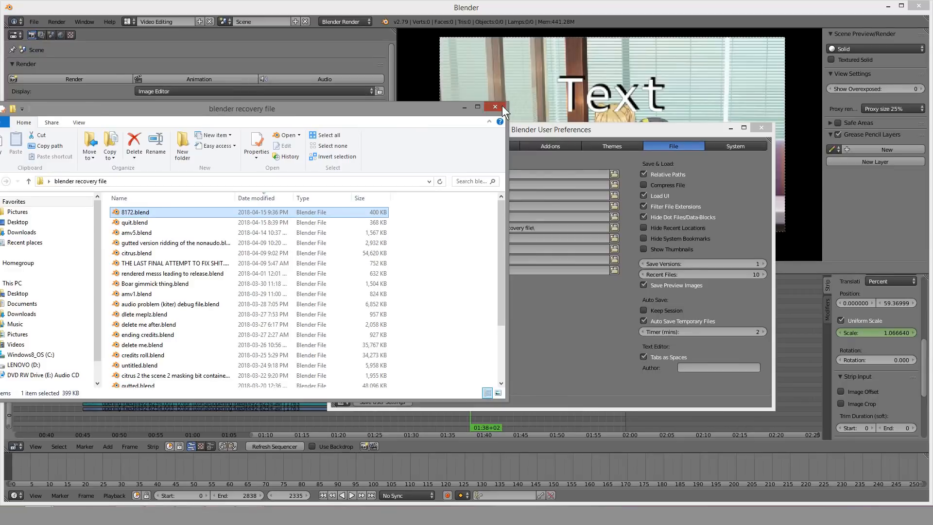
left_click(495, 106)
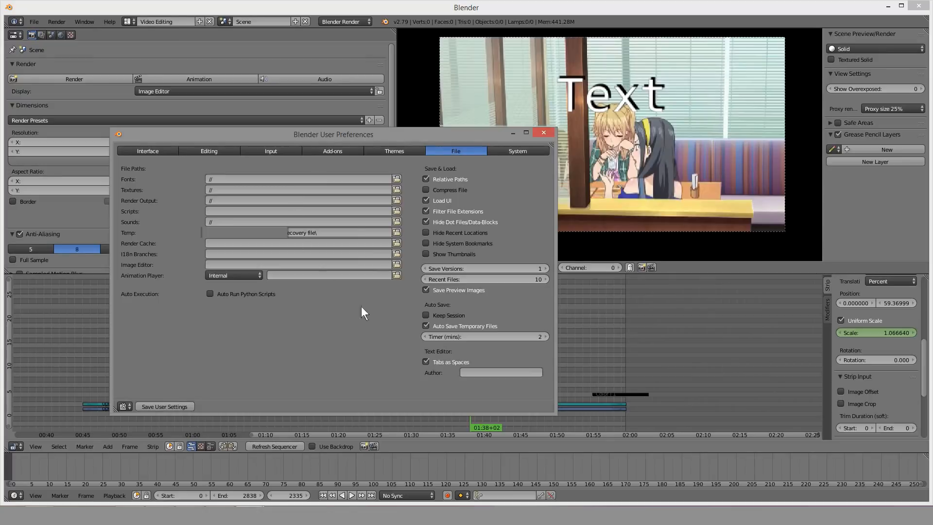
Step: Examine the System preferences from the sound settings down to the Sequencer/Clip Editor memory cache limit
left_click(512, 150)
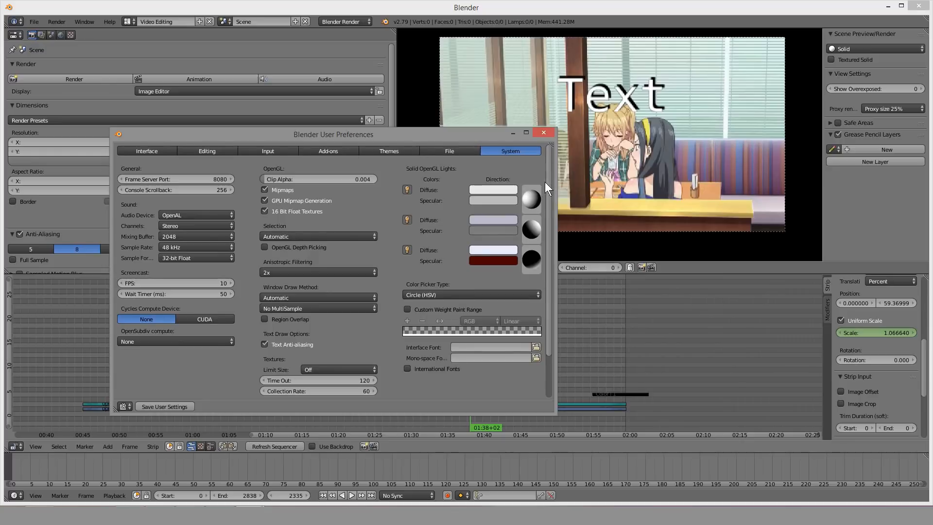
scroll(547, 182, "down", 3)
scroll(546, 196, "up", 3)
scroll(543, 218, "down", 3)
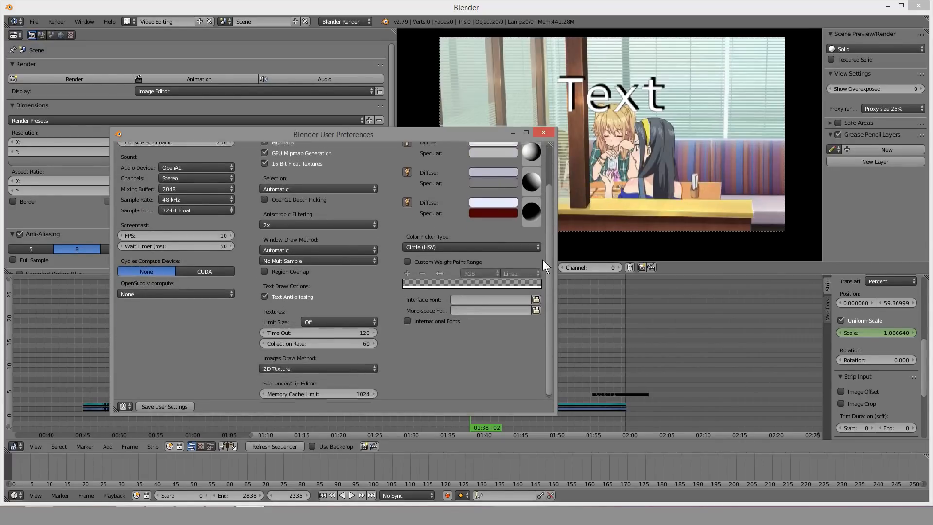
scroll(543, 233, "up", 3)
scroll(542, 223, "down", 3)
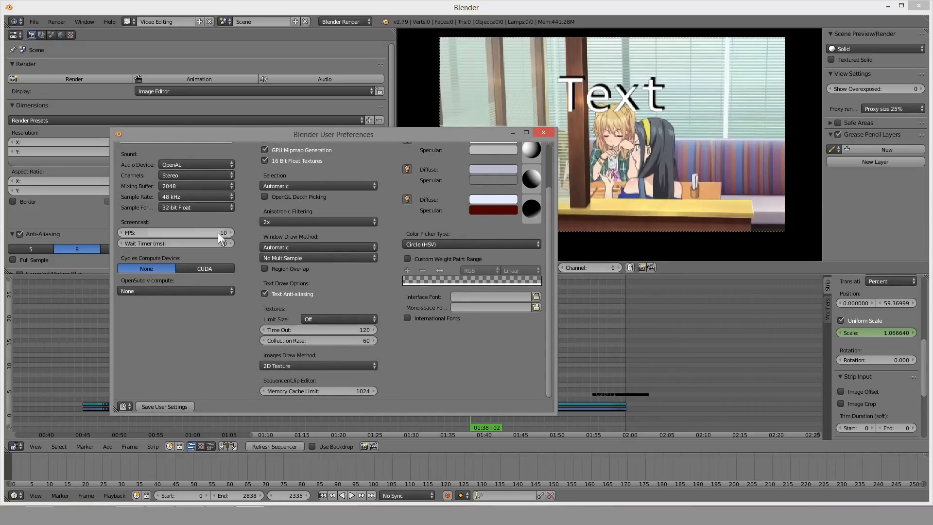
Step: Examine the audio device, OpenGL and interface font settings in the System preferences
scroll(537, 219, "up", 3)
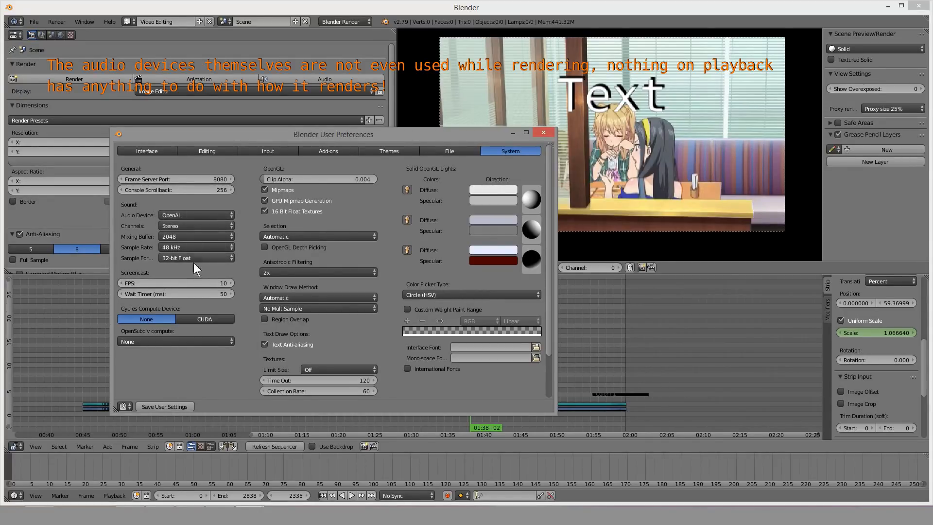
left_click(185, 217)
left_click(185, 217)
left_click(185, 217)
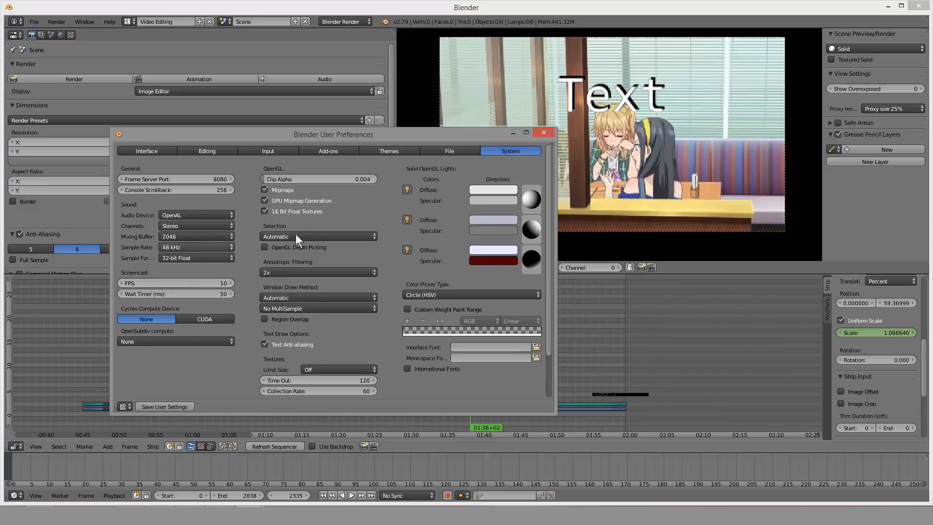
left_click_drag(550, 219, 558, 198)
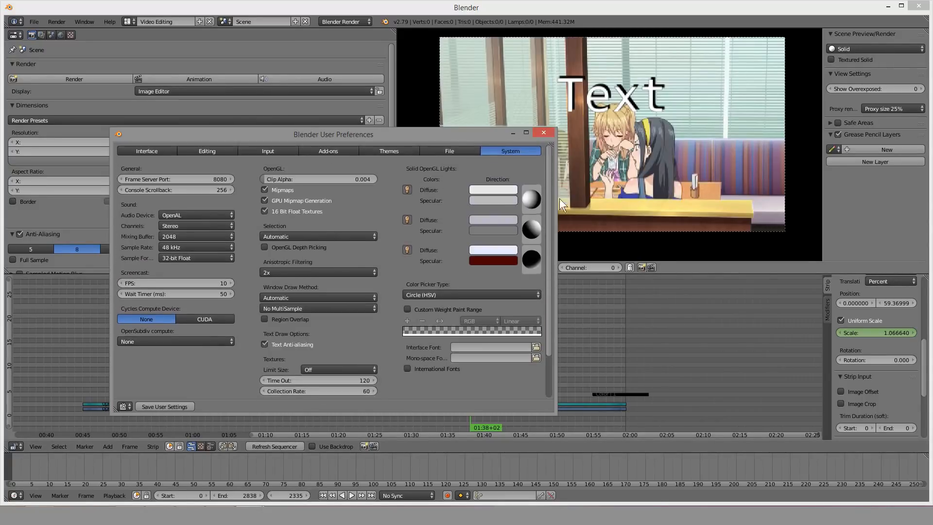
left_click(264, 211)
left_click_drag(549, 210, 562, 314)
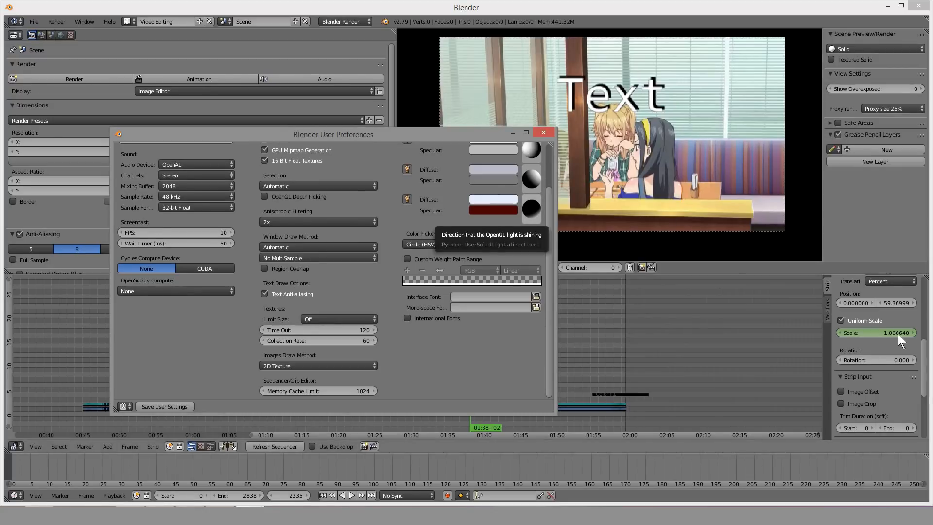
mouse_move(547, 282)
left_mouse_down()
mouse_move(544, 208)
mouse_move(546, 293)
mouse_move(549, 188)
mouse_move(538, 301)
left_mouse_up()
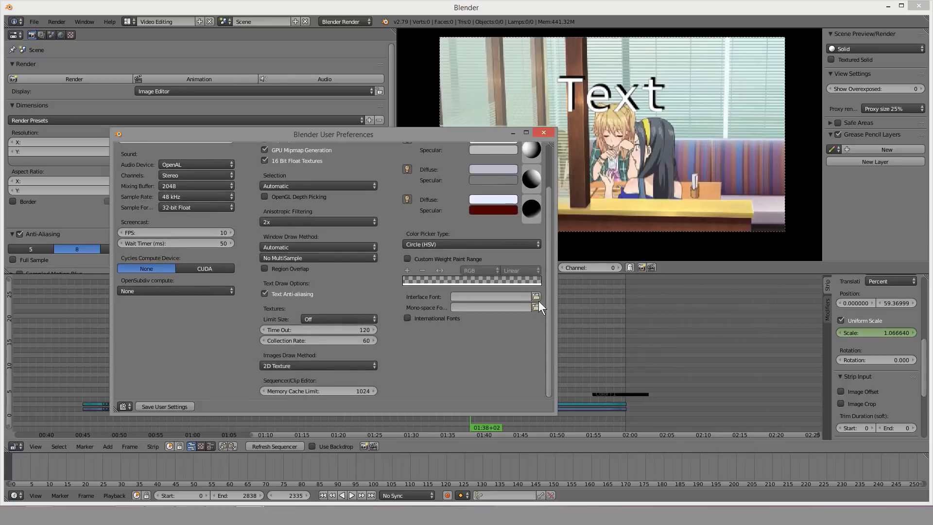
Step: Compare the None and CUDA options for the Cycles compute device and set it to CUDA
left_click(210, 268)
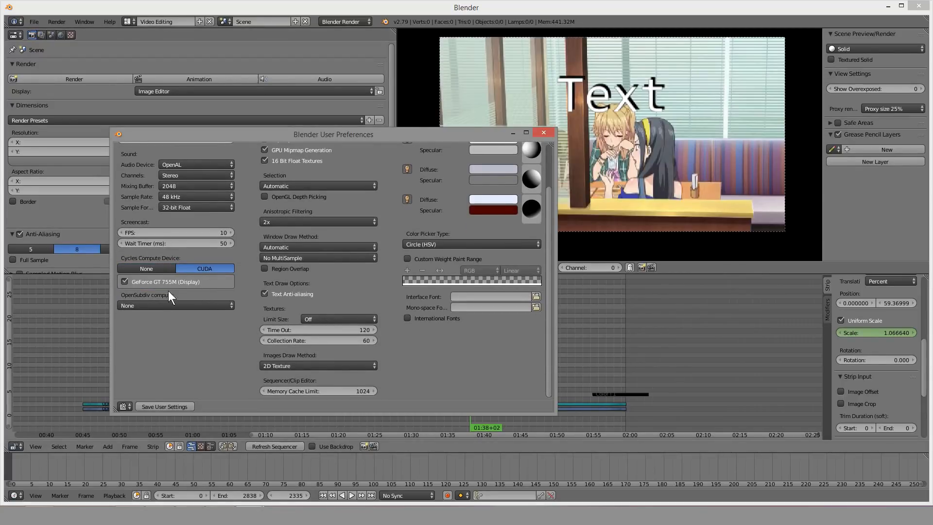
left_click(146, 269)
left_click(188, 269)
left_click(151, 269)
left_click(184, 268)
left_click(144, 270)
left_click(206, 268)
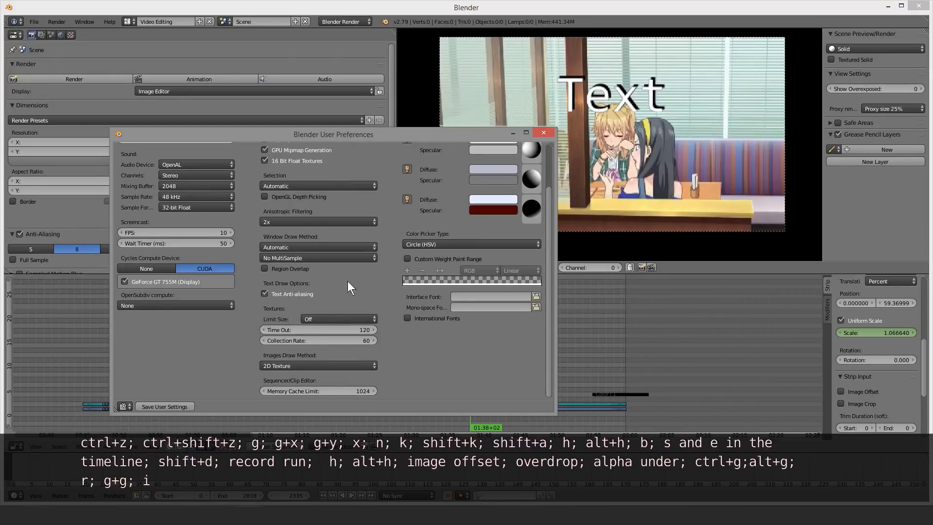
Step: Look over the remaining System preferences and the list of available editor types
scroll(427, 325, "up", 3)
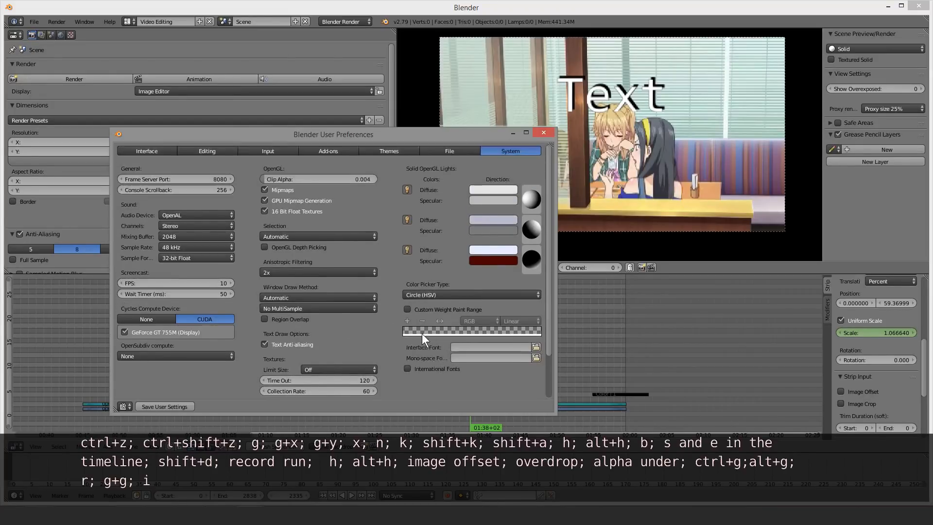
scroll(203, 220, "down", 1)
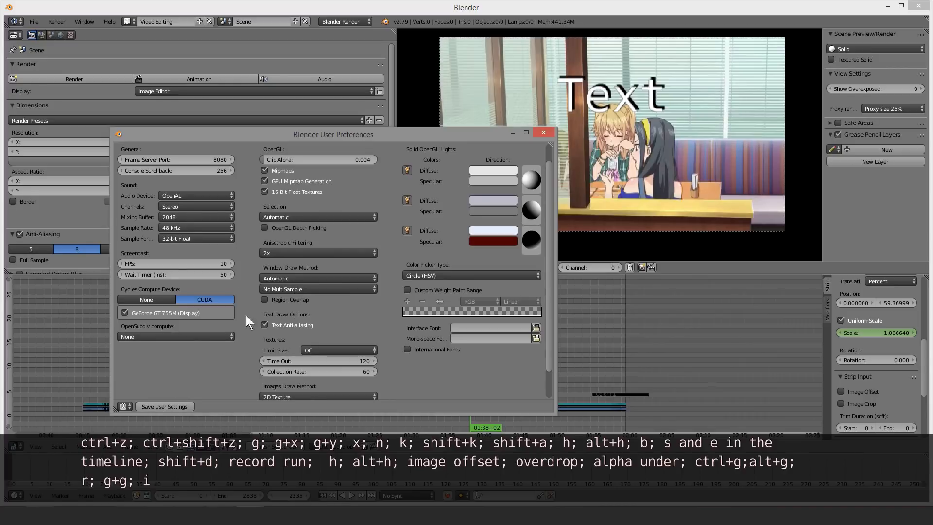
left_click(122, 407)
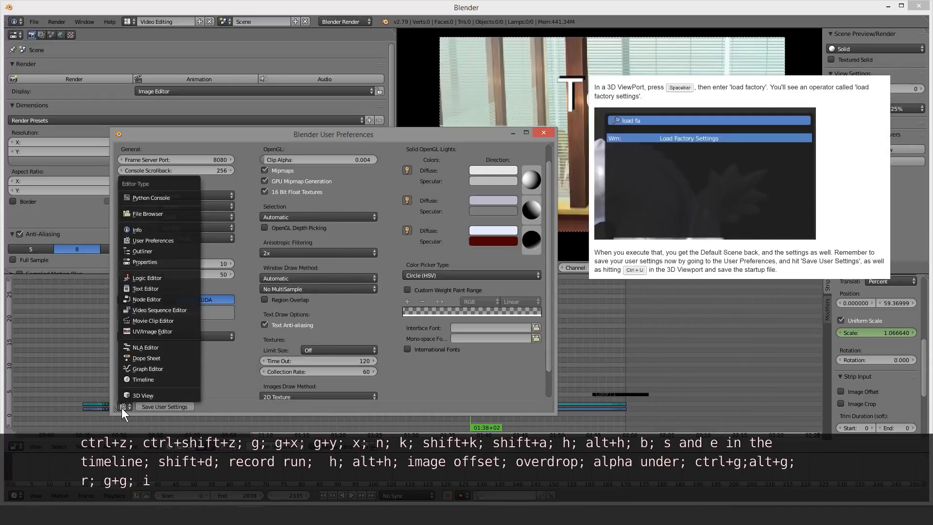
left_click(122, 407)
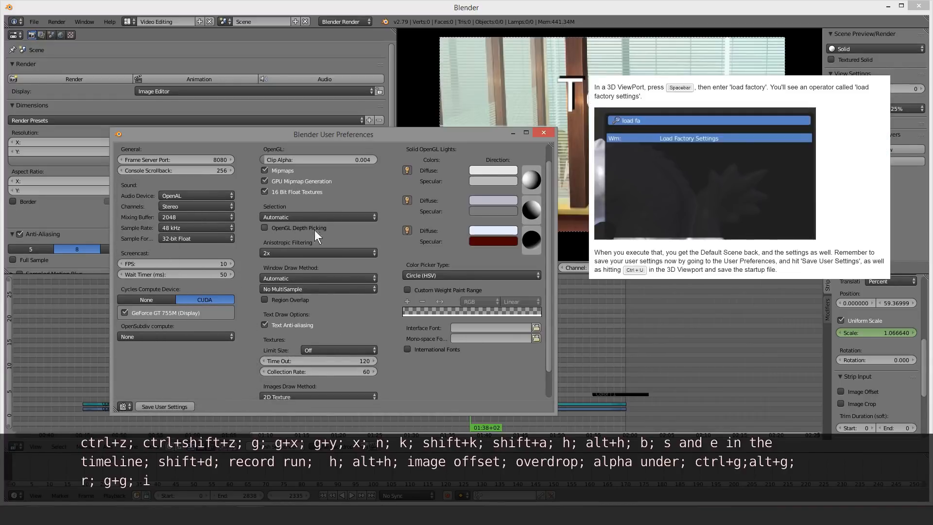
scroll(549, 314, "down", 2)
scroll(538, 337, "up", 4)
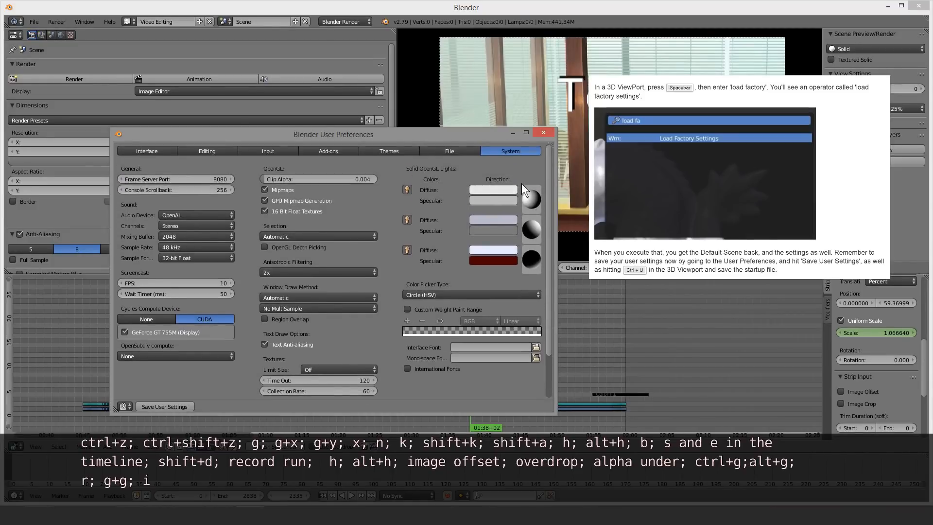
scroll(521, 182, "down", 5)
scroll(503, 317, "up", 4)
scroll(505, 277, "down", 4)
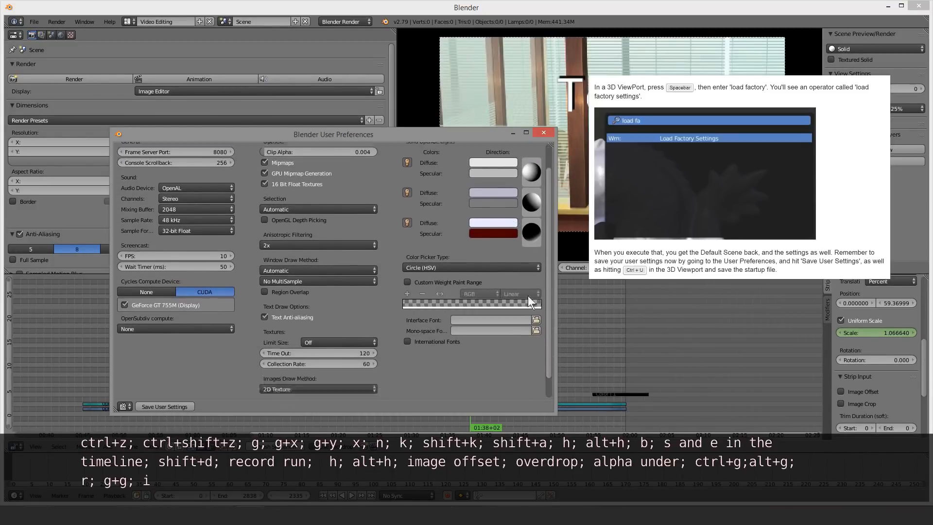
scroll(521, 357, "up", 4)
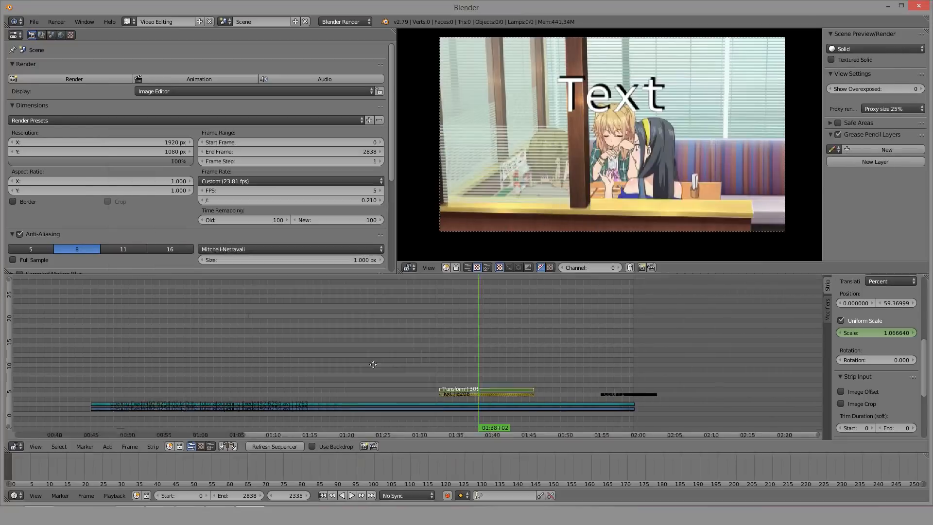
Step: Select the opening clip's sound strip in the sequencer and check its modifiers and strip properties
middle_click_drag(218, 379, 463, 359)
scroll(452, 374, "down", 3)
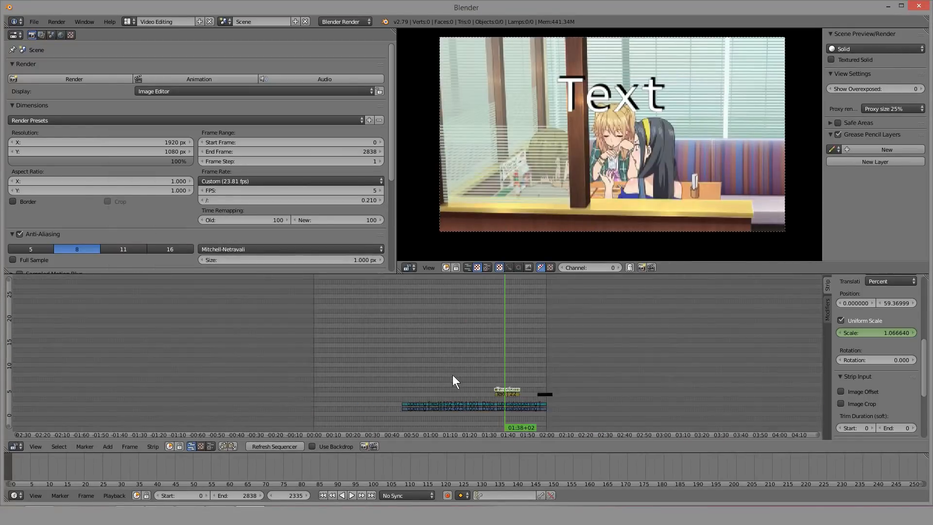
scroll(453, 379, "up", 4)
left_click(426, 404)
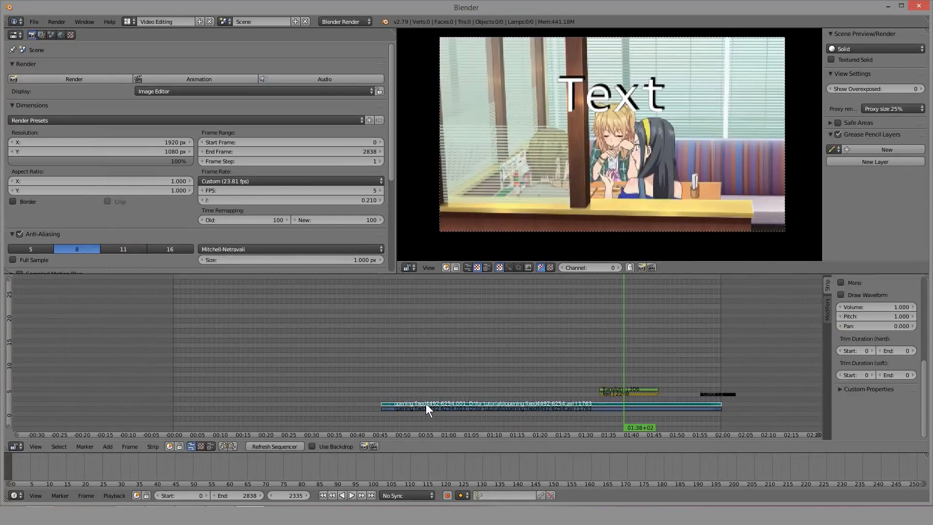
scroll(437, 403, "up", 4)
left_click(827, 309)
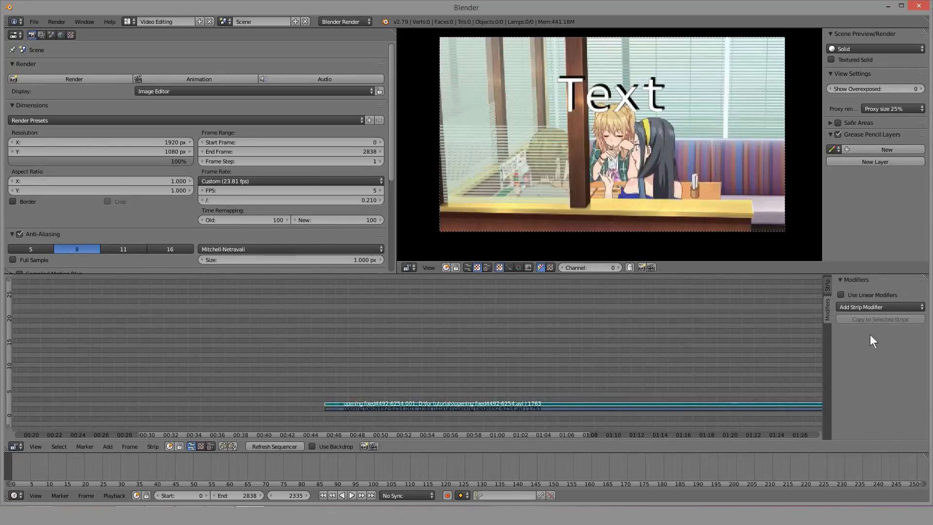
left_click(827, 286)
scroll(487, 404, "down", 1)
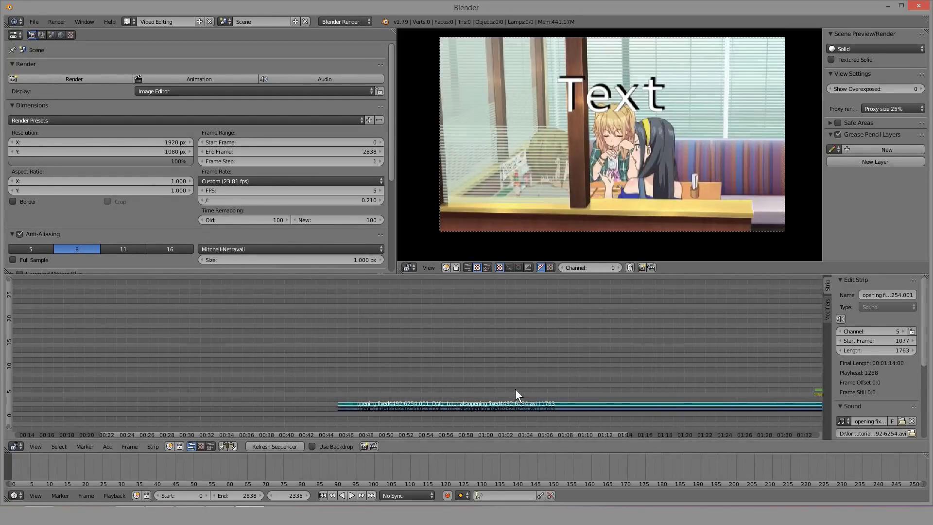
Step: Enlarge the start of the selected sound strip and enable drawing its waveform
middle_click_drag(515, 388, 383, 382)
scroll(384, 384, "down", 9)
scroll(389, 389, "up", 11)
middle_click_drag(324, 402, 515, 391)
middle_click_drag(381, 418, 502, 375)
scroll(502, 375, "up", 12)
scroll(856, 379, "down", 7)
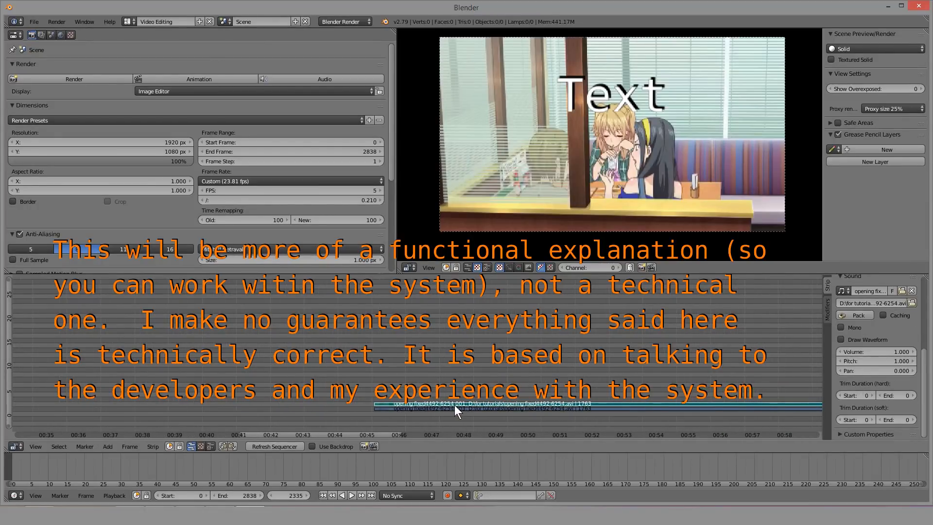
middle_click_drag(454, 405, 379, 345)
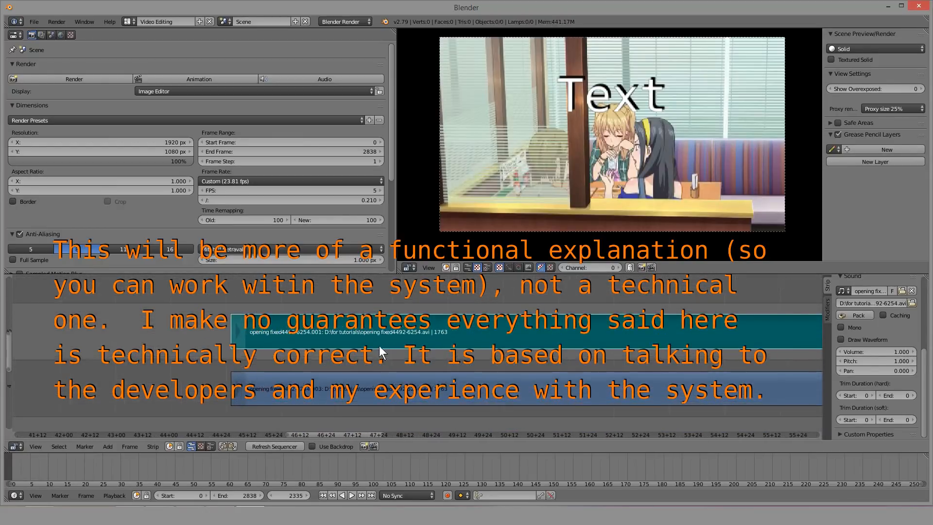
left_click(862, 337)
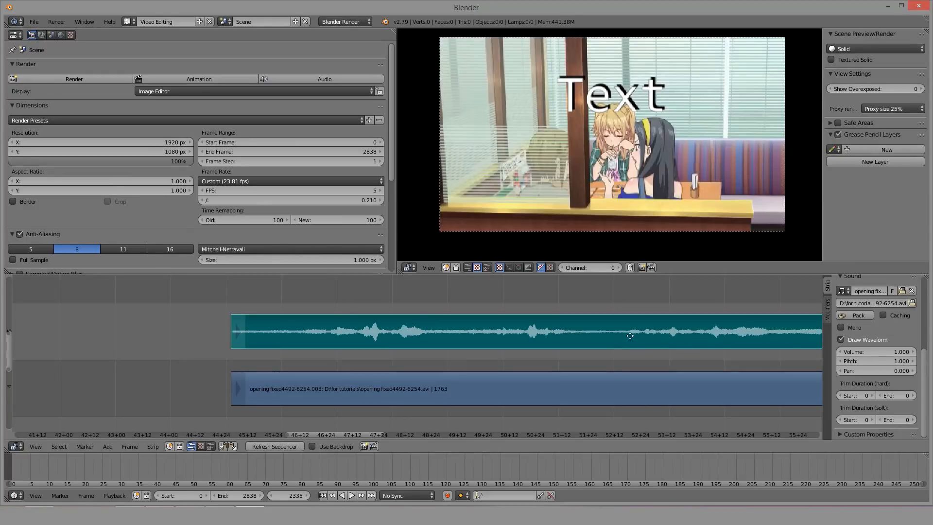
Step: Scrub through the early part of the sound strip's waveform, ending with the playhead at 49+11
middle_click_drag(597, 316, 448, 339)
scroll(446, 335, "down", 8)
left_click_drag(308, 326, 431, 324)
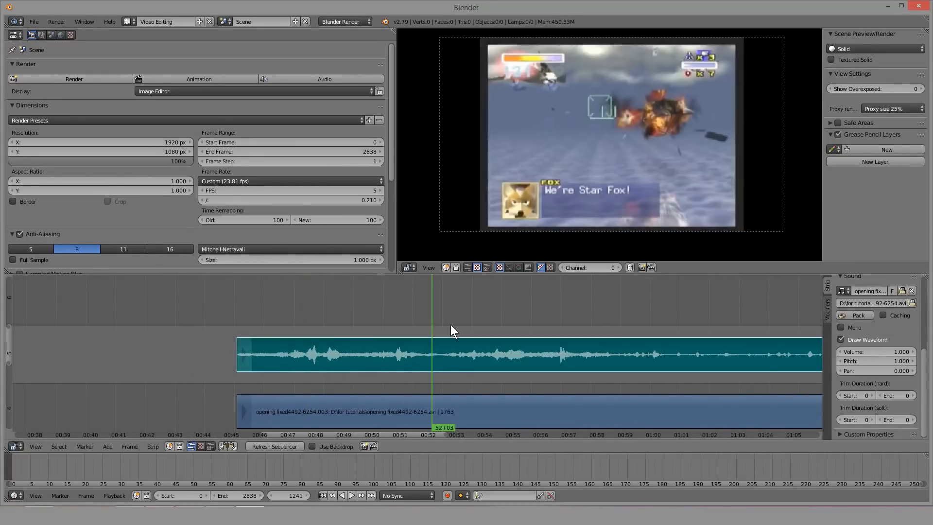
scroll(467, 319, "down", 11)
middle_click_drag(483, 314, 424, 315)
scroll(398, 320, "up", 4)
left_click_drag(379, 321, 291, 321)
scroll(233, 318, "up", 14)
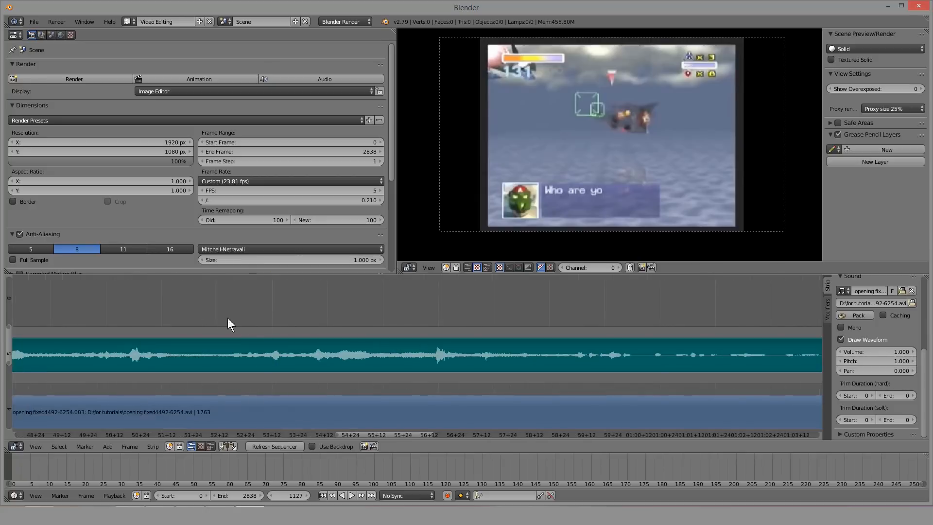
left_click(135, 314)
middle_click_drag(203, 313, 500, 311)
mouse_move(337, 312)
left_mouse_down()
mouse_move(290, 313)
mouse_move(353, 305)
left_mouse_up()
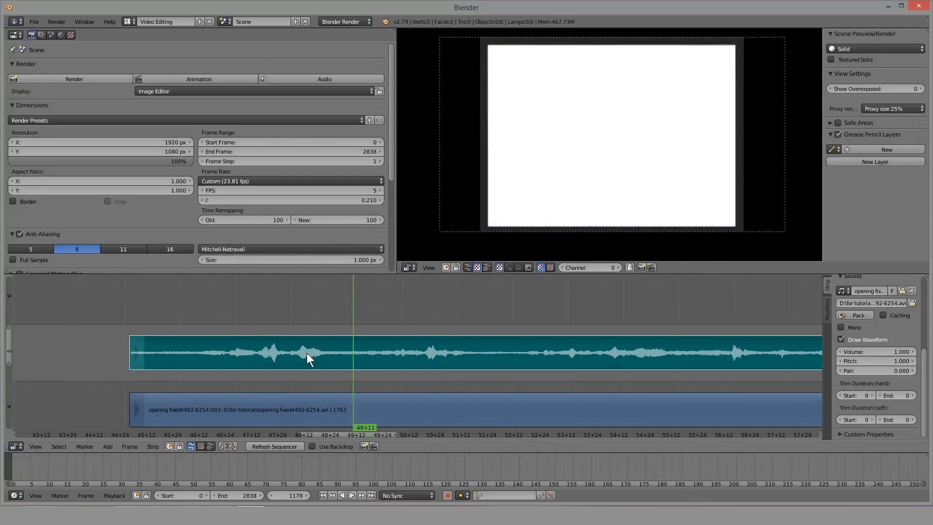
Step: Play back the "Who are you guys?" passage from around 48+10 to compare the sound with its waveform
scroll(307, 353, "up", 1)
scroll(307, 352, "up", 8)
middle_click_drag(285, 354, 496, 336)
scroll(484, 338, "up", 12)
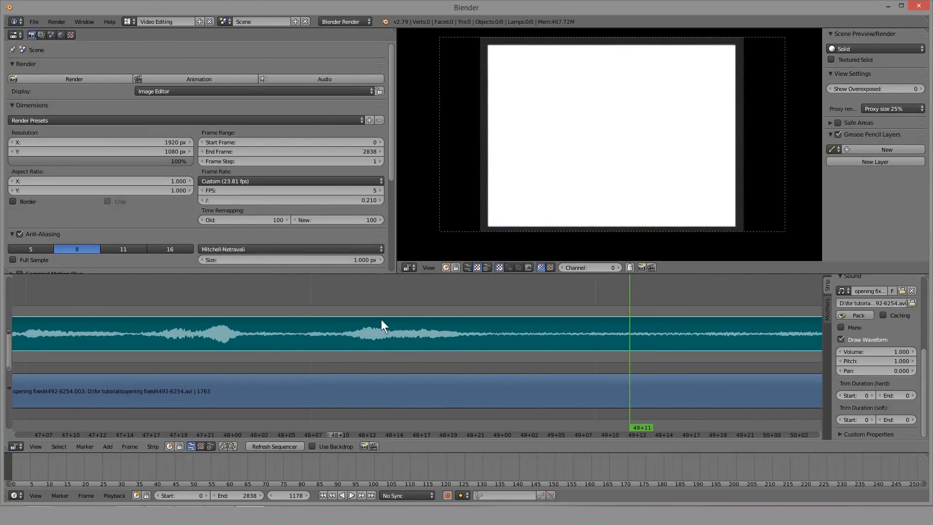
middle_click_drag(384, 325, 396, 346)
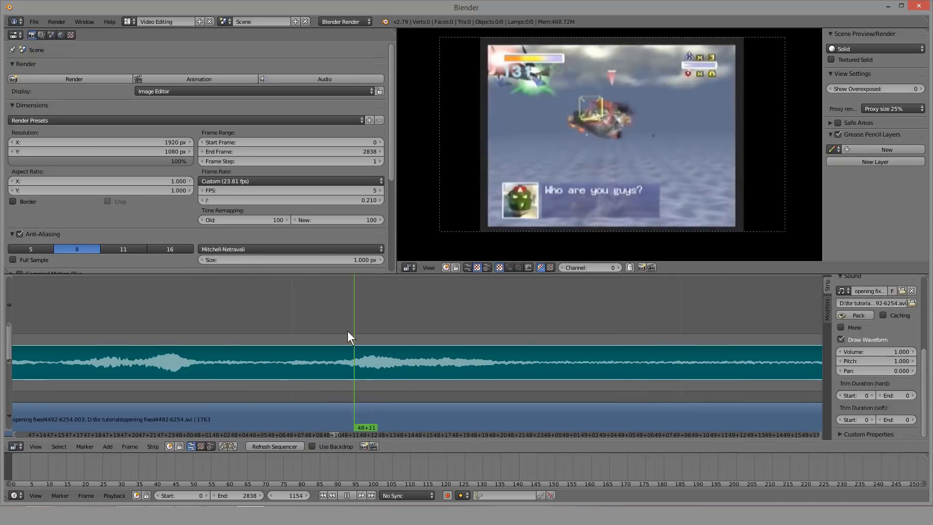
key("Escape")
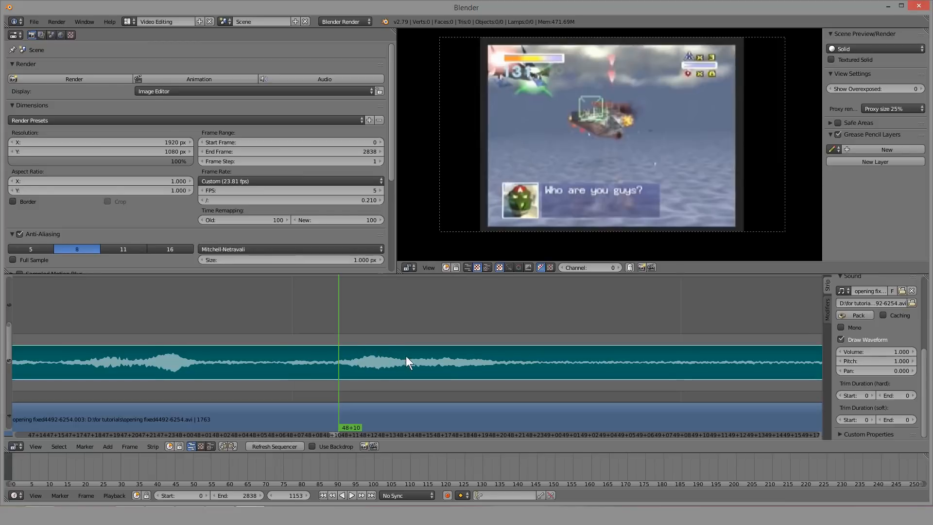
key("alt+a")
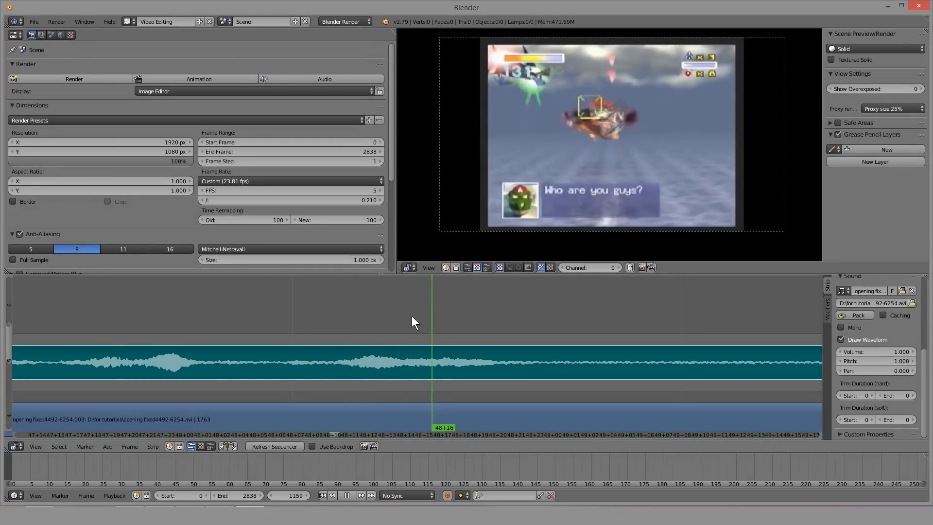
left_click_drag(413, 317, 381, 360)
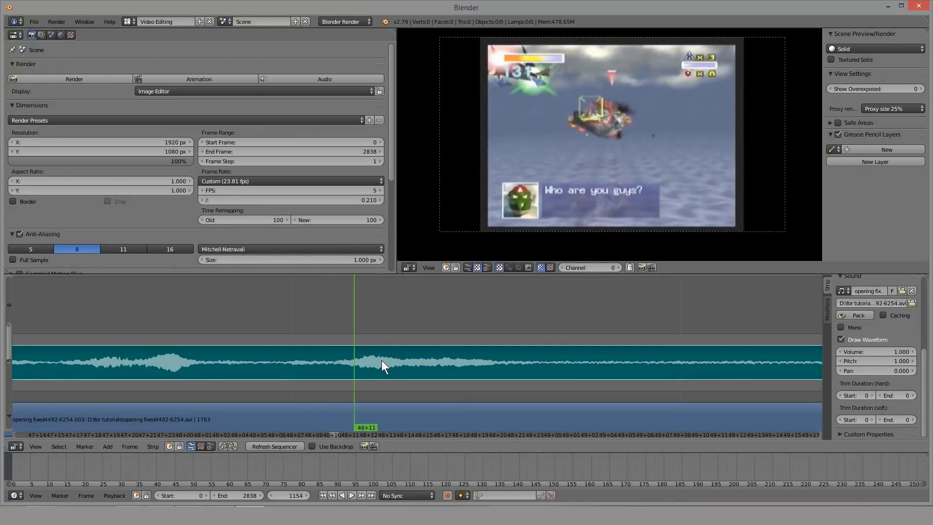
Step: Scrub frame by frame across the waveform peaks around 48+05, leaving the playhead at 48+13, and inspect the strip at different scales
scroll(369, 348, "up", 3)
middle_click_drag(156, 340, 371, 329)
scroll(418, 324, "down", 2)
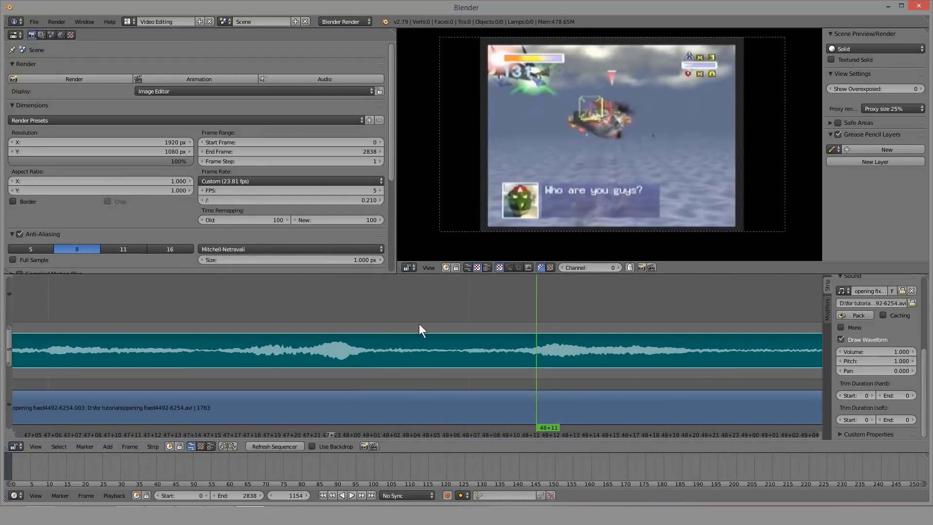
left_click_drag(419, 330, 437, 326)
middle_click_drag(480, 345, 355, 344)
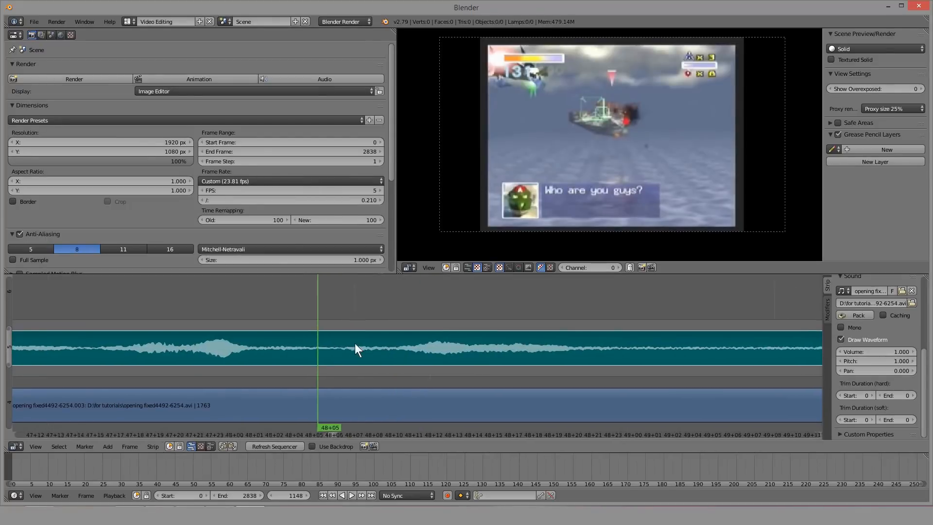
left_click_drag(354, 343, 376, 346)
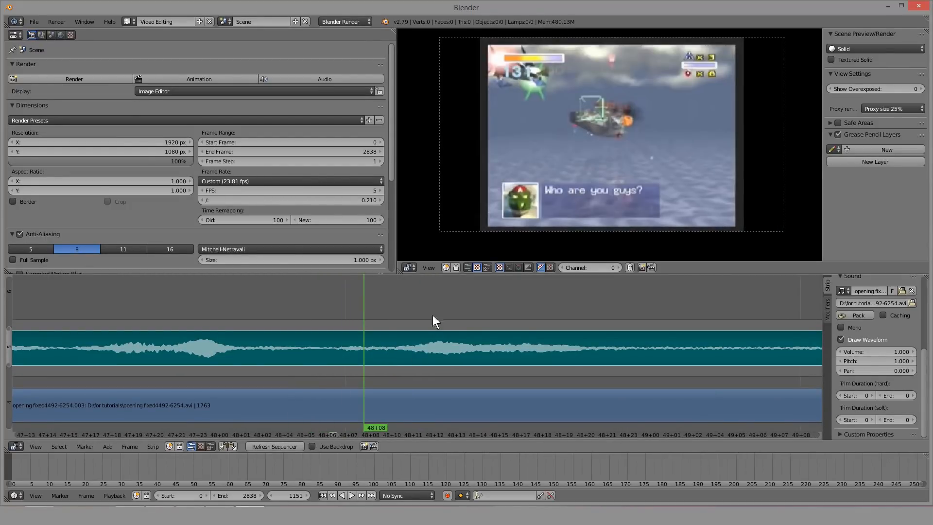
middle_click_drag(432, 317, 374, 327)
left_click_drag(374, 327, 372, 316)
scroll(372, 316, "down", 8)
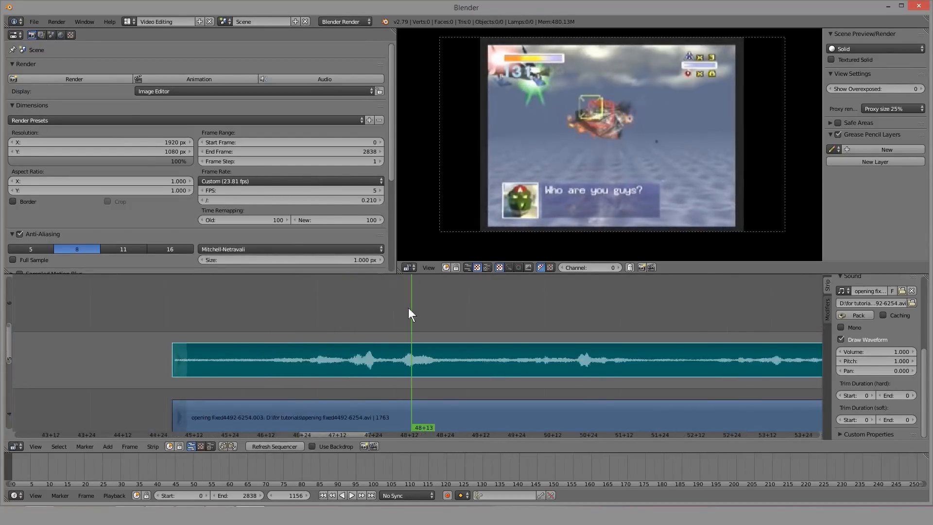
scroll(352, 350, "up", 15)
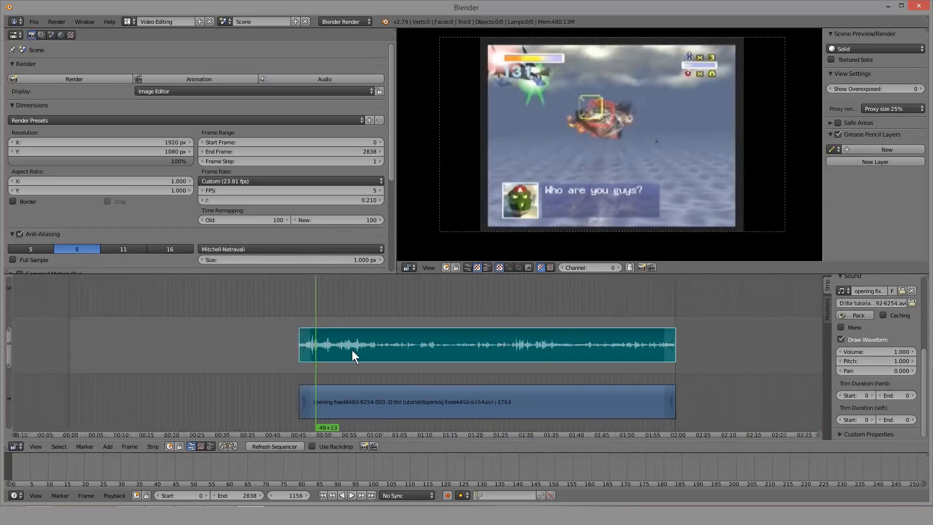
mouse_move(362, 348)
middle_mouse_down()
mouse_move(280, 339)
mouse_move(603, 340)
middle_mouse_up()
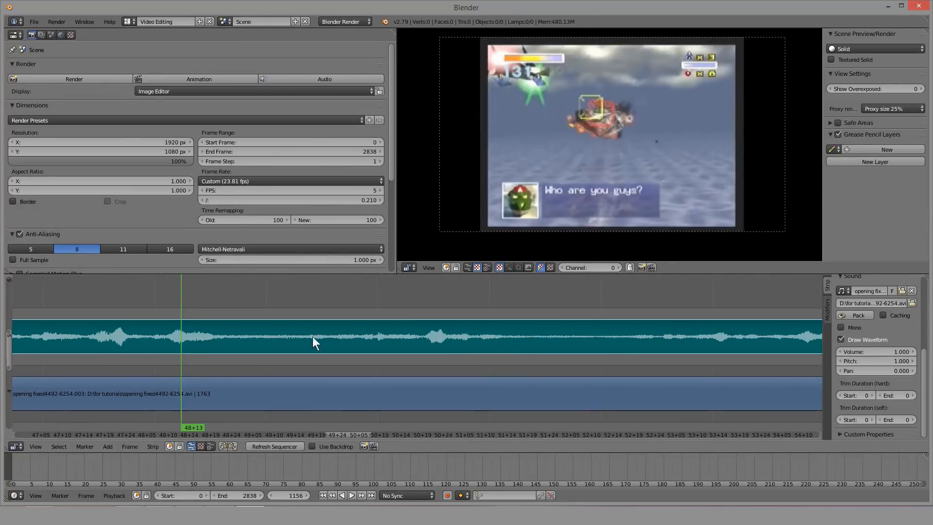
Step: Scrub across the "Who are you guys?" waveform peaks from 47+22 to 48+11 and view the strip at different scales
mouse_move(284, 343)
middle_mouse_down()
mouse_move(450, 344)
mouse_move(535, 356)
middle_mouse_up()
scroll(374, 339, "up", 6)
left_click_drag(403, 332, 363, 317)
scroll(363, 317, "up", 9)
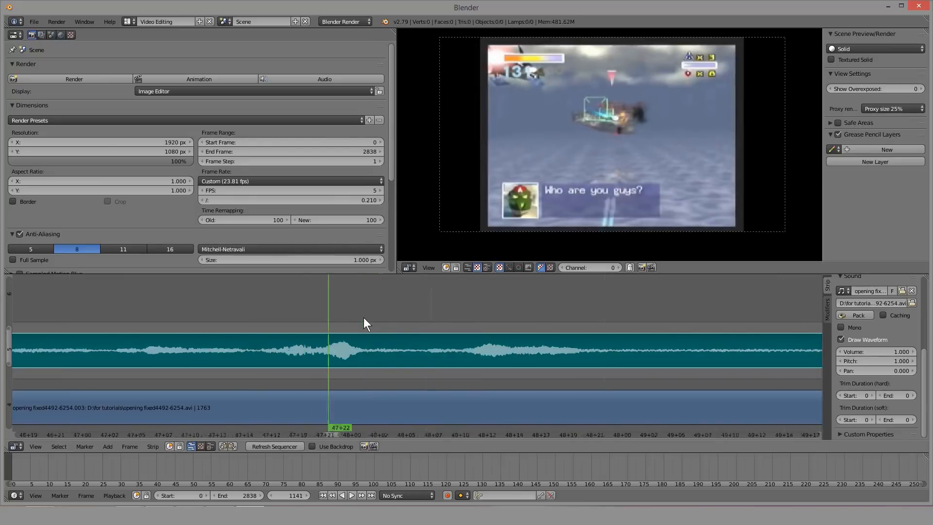
left_click(496, 325)
scroll(488, 318, "down", 10)
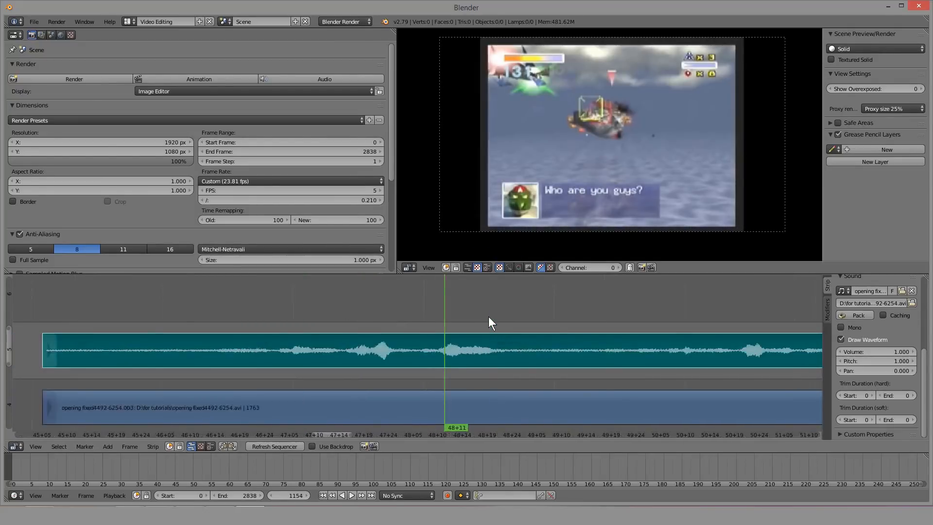
middle_click_drag(460, 322, 445, 321)
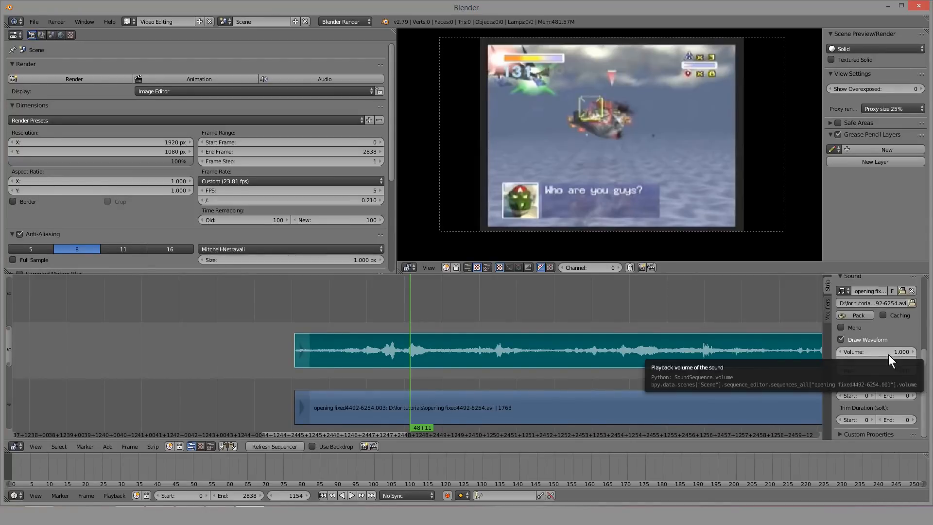
Step: Raise the sound strip's volume to 100, then return it to 1 while comparing the waveform
key("BackSpace")
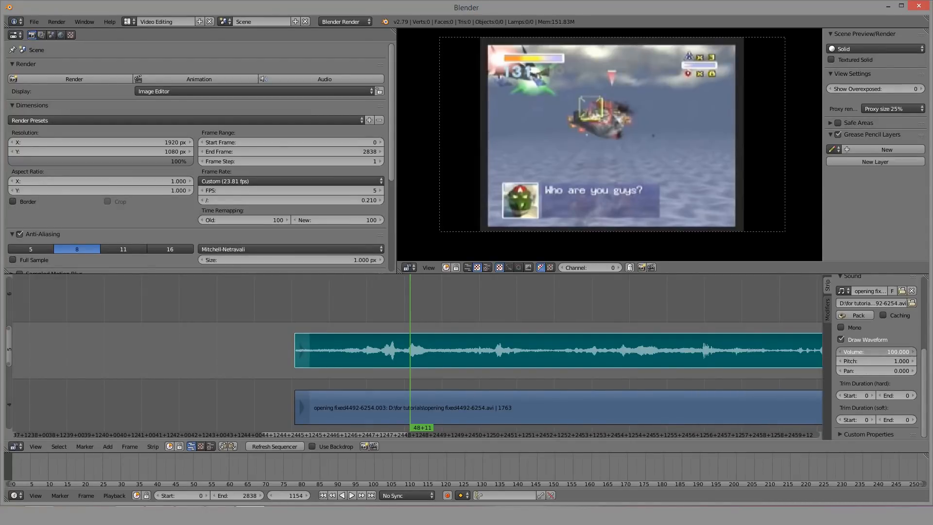
left_click(888, 352)
key("BackSpace")
type("1")
key("Return")
scroll(827, 352, "up", 1)
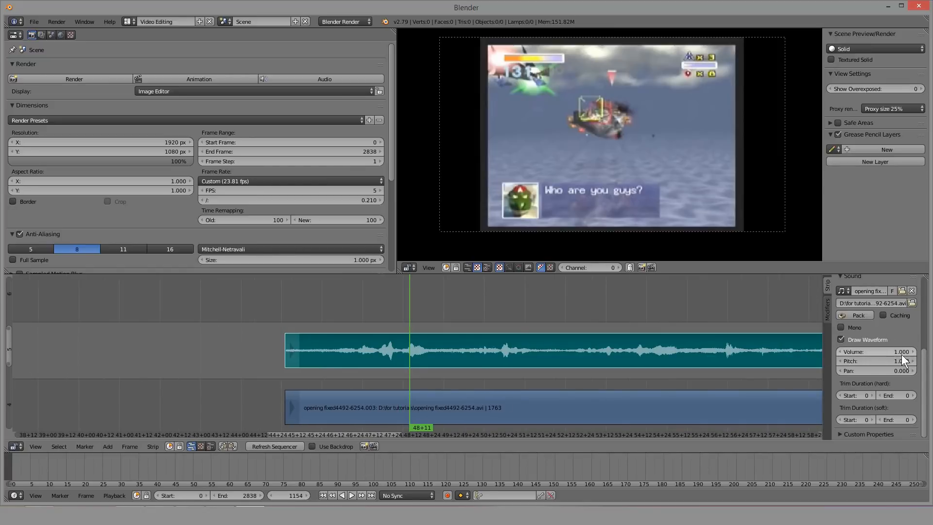
scroll(902, 354, "up", 4)
scroll(892, 363, "down", 4)
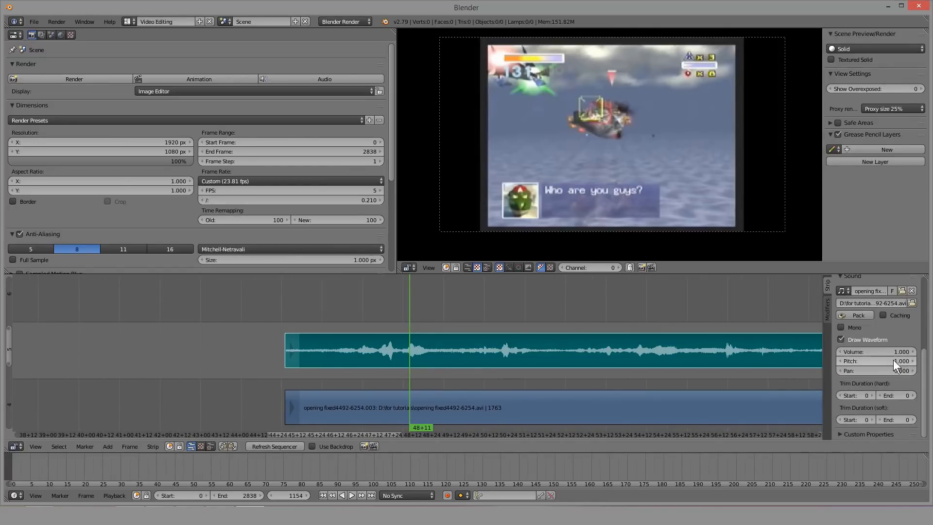
Step: Set the sound strip's volume to 0 and examine the waveform near the playhead
left_click(889, 351)
type("0")
key("Return")
scroll(605, 354, "up", 3)
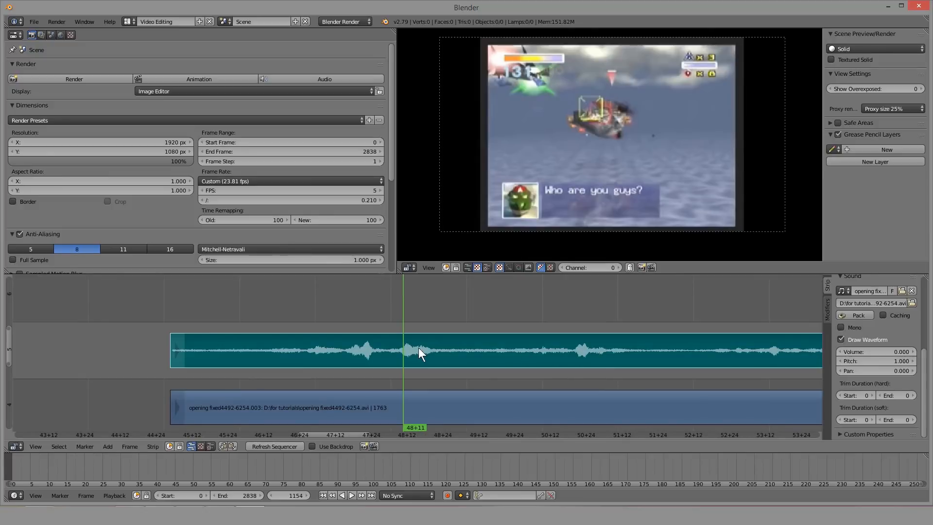
scroll(418, 352, "up", 1)
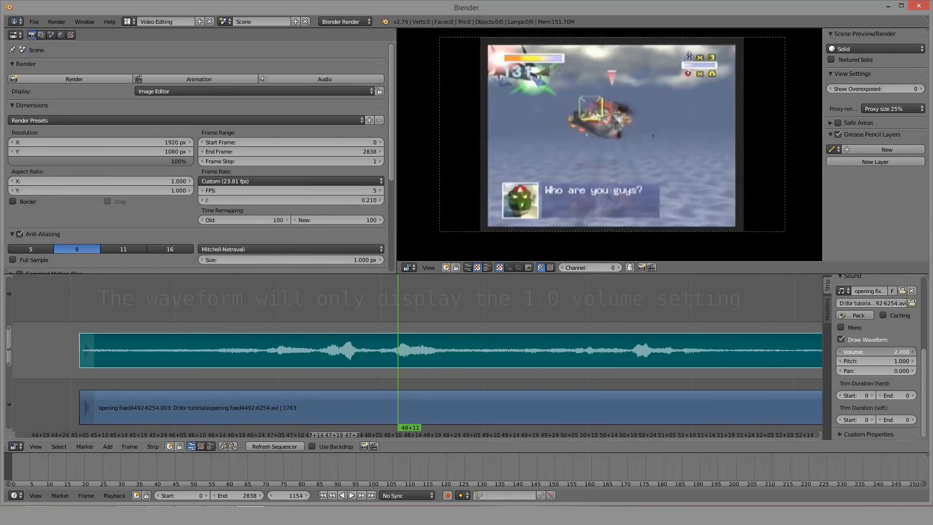
Step: Vary the sound strip's volume, restore it to 1, and inspect the waveform peaks before 48+11 at several scales
left_click_drag(894, 352, 858, 354)
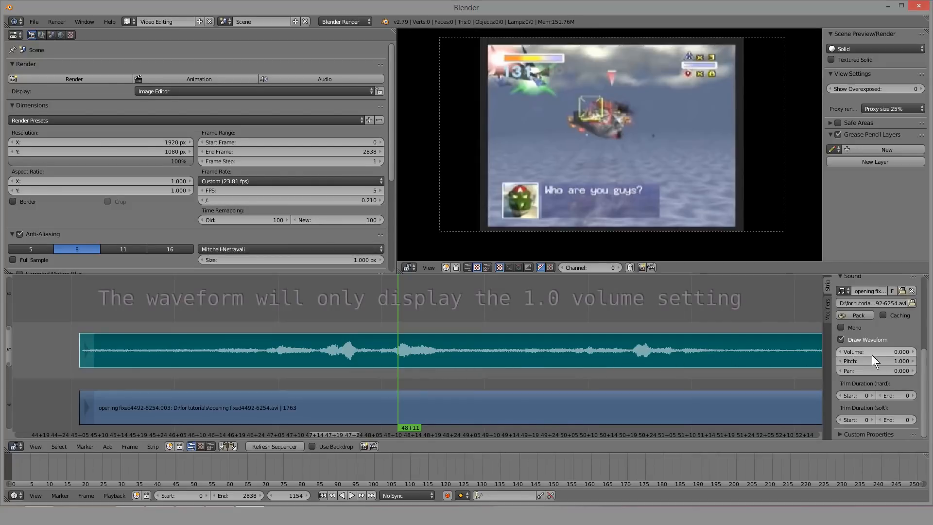
mouse_move(884, 354)
left_mouse_down()
mouse_move(897, 354)
mouse_move(884, 354)
left_mouse_up()
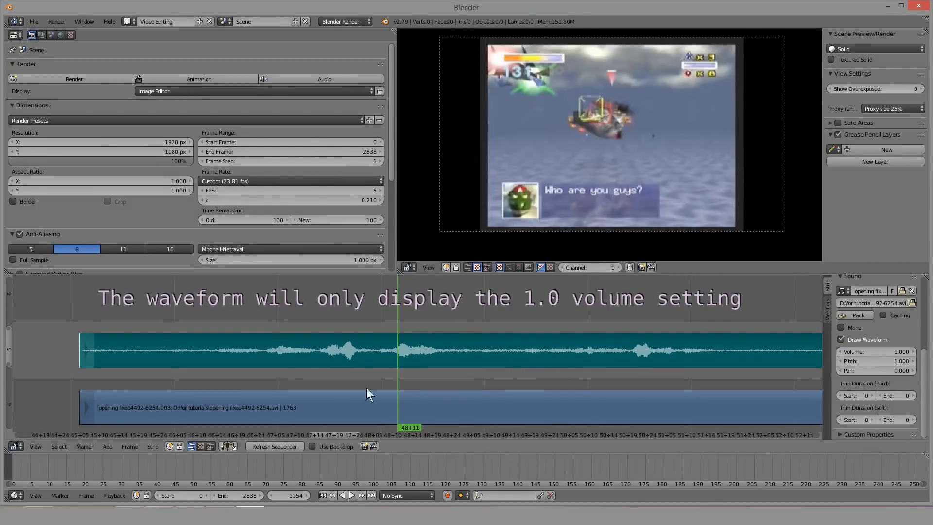
scroll(423, 360, "up", 3)
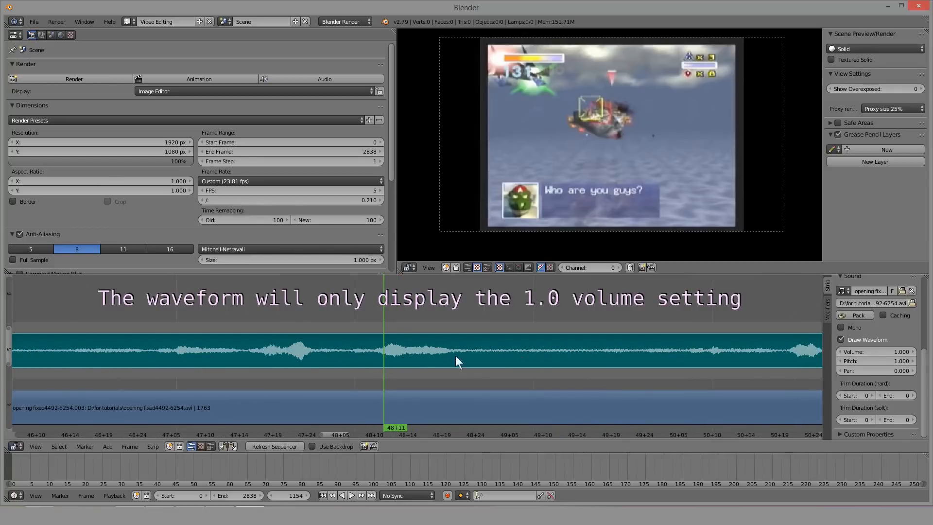
middle_click_drag(323, 353, 395, 342)
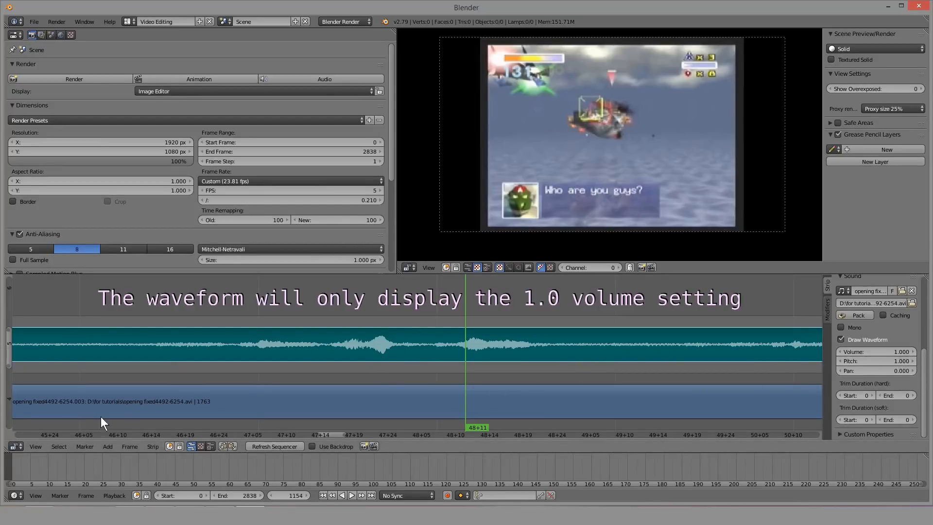
scroll(449, 331, "down", 4)
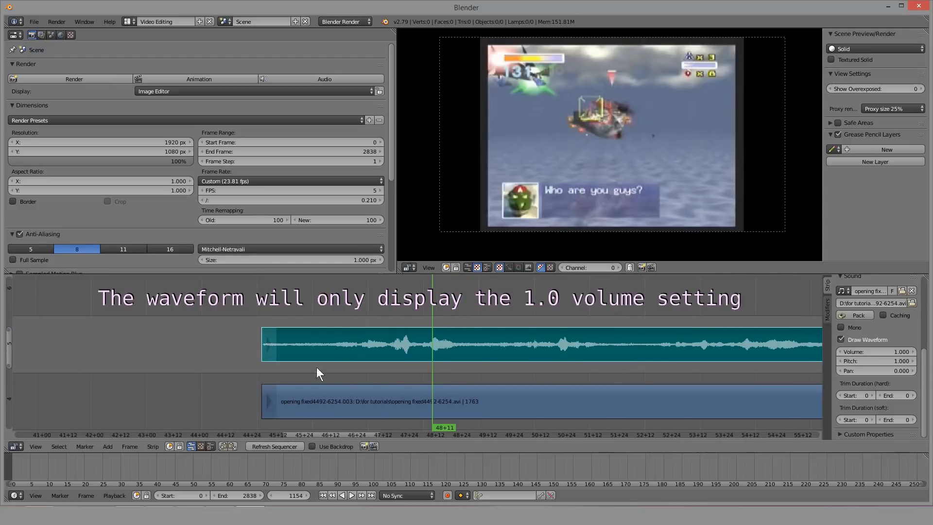
scroll(395, 357, "down", 1)
scroll(485, 346, "up", 5)
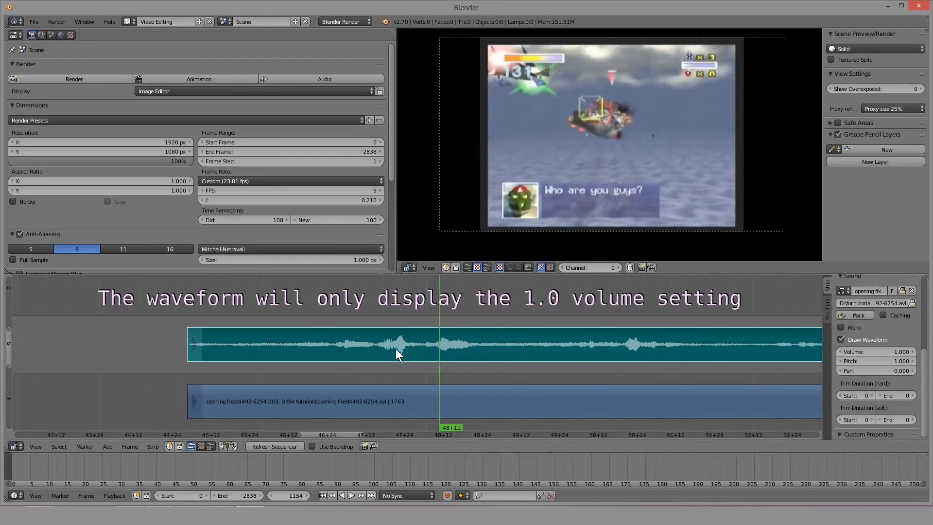
scroll(318, 310, "down", 2)
Step: Scrub back before the waveform peaks and play the "Who are you guys?" passage
left_click_drag(317, 312, 353, 325)
middle_click_drag(282, 317, 424, 320)
mouse_move(437, 333)
left_mouse_down()
mouse_move(494, 319)
mouse_move(421, 311)
mouse_move(434, 315)
left_mouse_up()
scroll(560, 356, "up", 4)
middle_click_drag(560, 355, 412, 373)
key("alt+a")
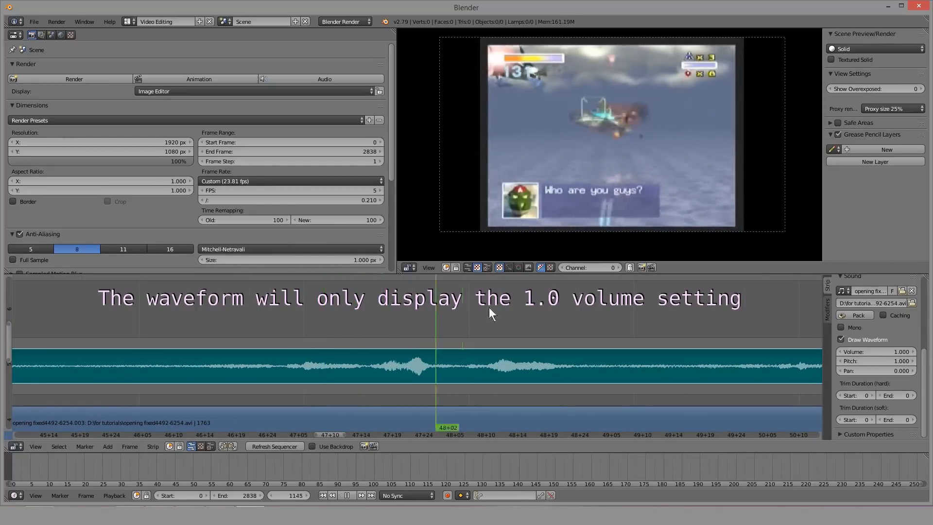
Step: Scrub the waveform peaks between 47+11 and 48+05, ending with the playhead at 46+23
left_click(361, 315)
left_click_drag(361, 315, 281, 316)
left_click(308, 335)
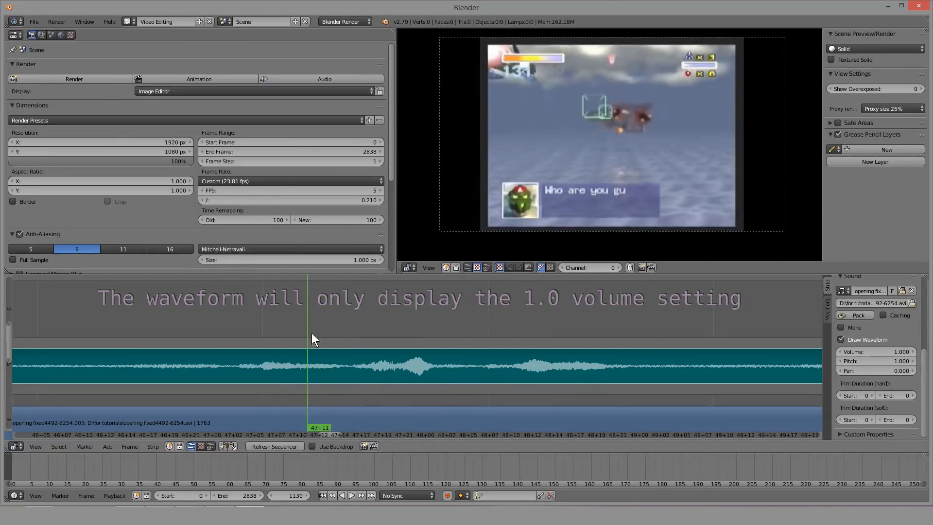
left_click_drag(409, 342, 518, 403)
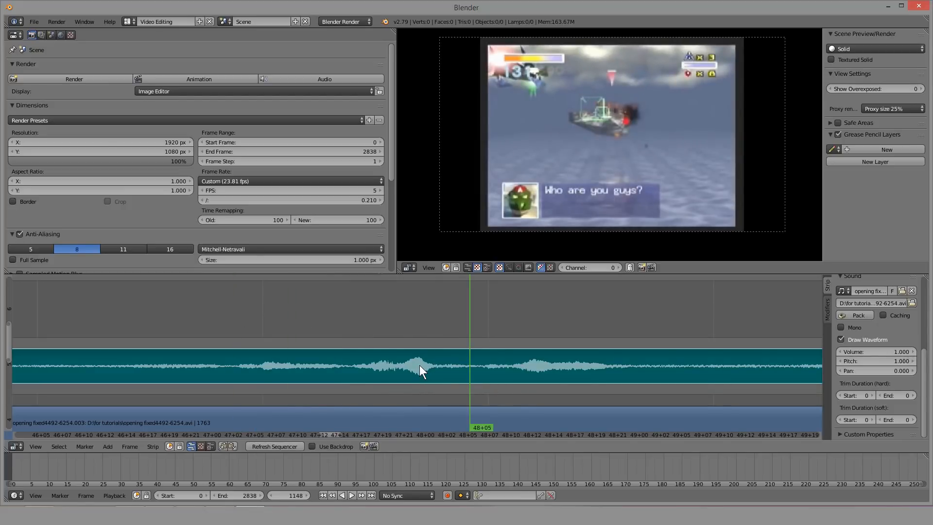
left_click_drag(336, 319, 199, 294)
middle_click_drag(347, 305, 526, 307)
scroll(532, 335, "down", 4)
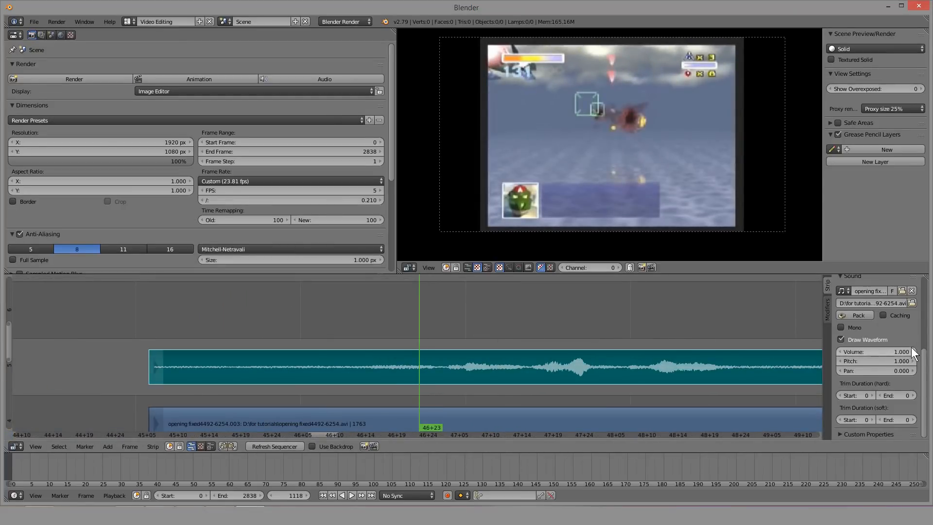
Step: Move the playhead to 47+17, raise the sound strip's volume to 9, and return the playhead to 46+19
middle_click_drag(748, 339, 698, 340)
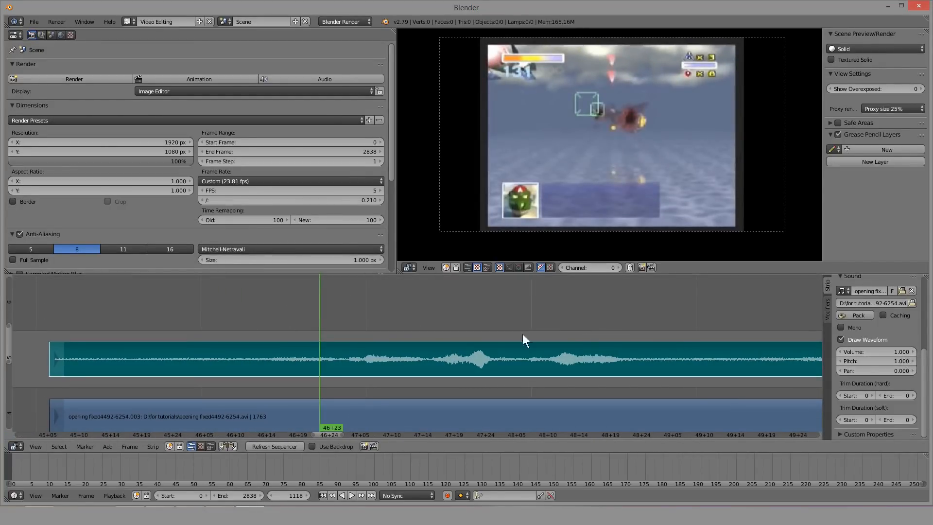
left_click(438, 335)
left_click_drag(873, 352, 825, 352)
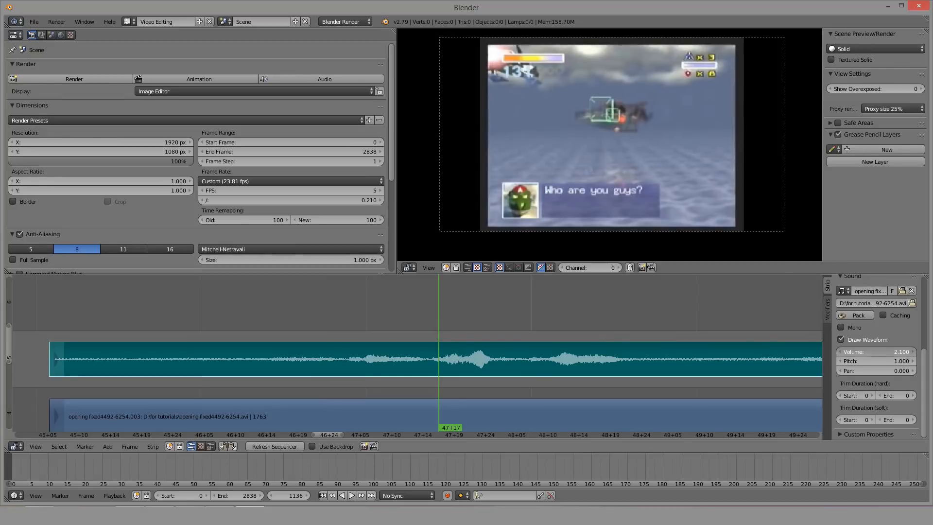
mouse_move(894, 349)
left_mouse_down()
mouse_move(929, 349)
mouse_move(884, 352)
left_mouse_up()
left_click(295, 344)
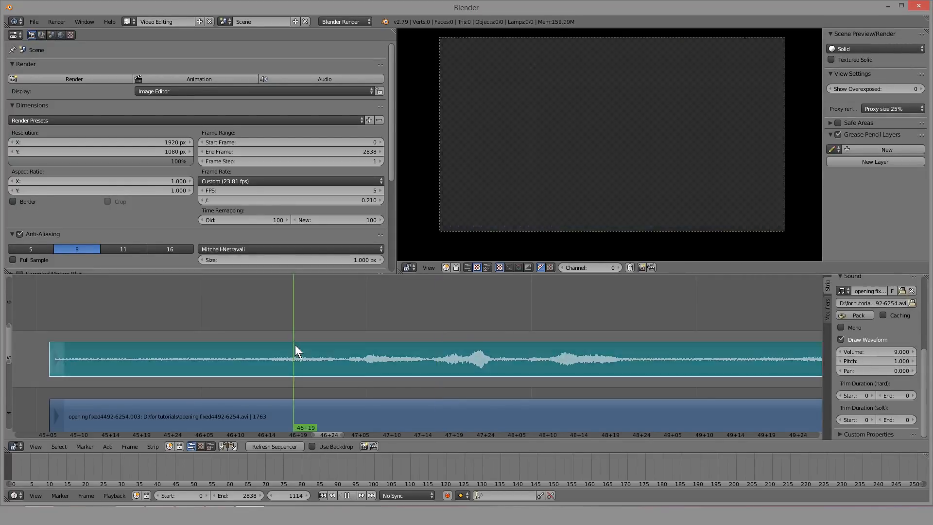
Step: Scrub the quiet part of the waveform between 46+16 and 46+19 to hear it at the raised volume
middle_click_drag(320, 342, 494, 329)
left_click_drag(489, 331, 447, 330)
middle_click_drag(389, 330, 454, 320, "ctrl")
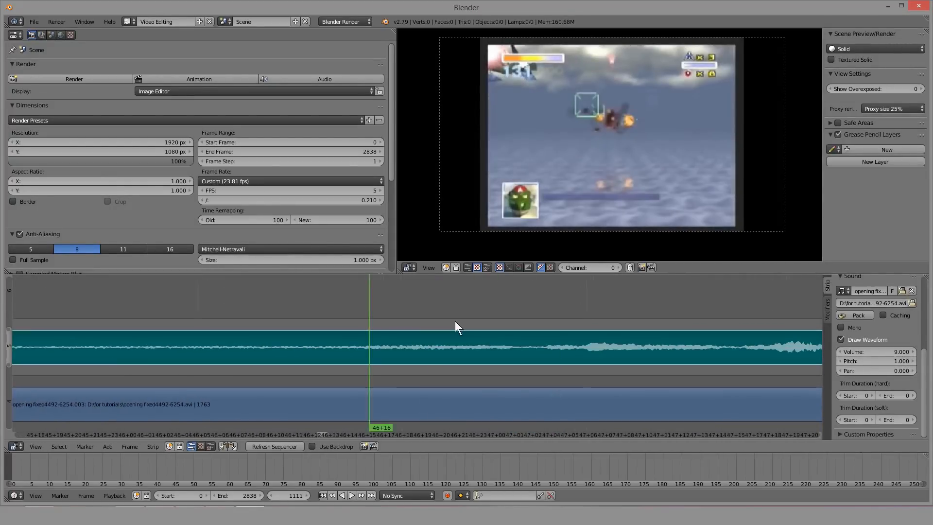
left_click_drag(455, 321, 417, 320)
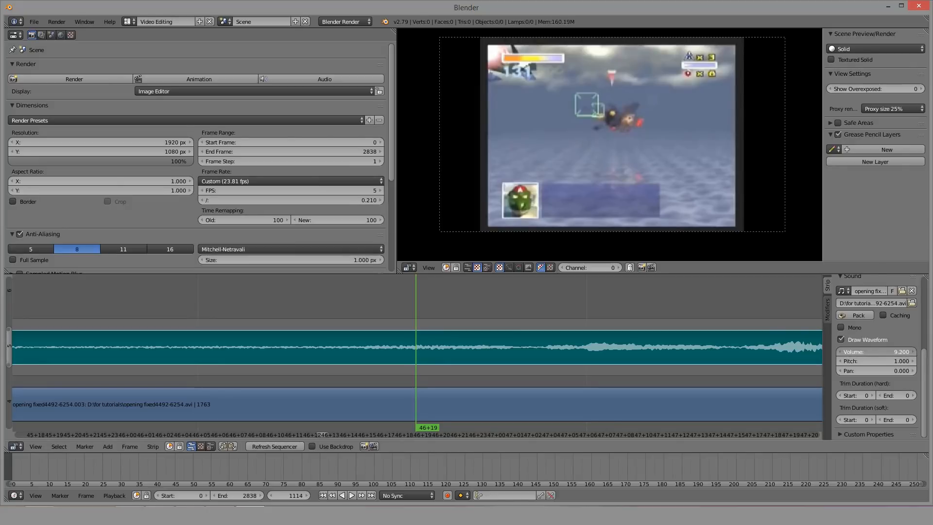
Step: Set the sound strip's volume to 6.1 and play back the passage from 46+19
left_click_drag(881, 352, 864, 352)
middle_click_drag(695, 320, 435, 319)
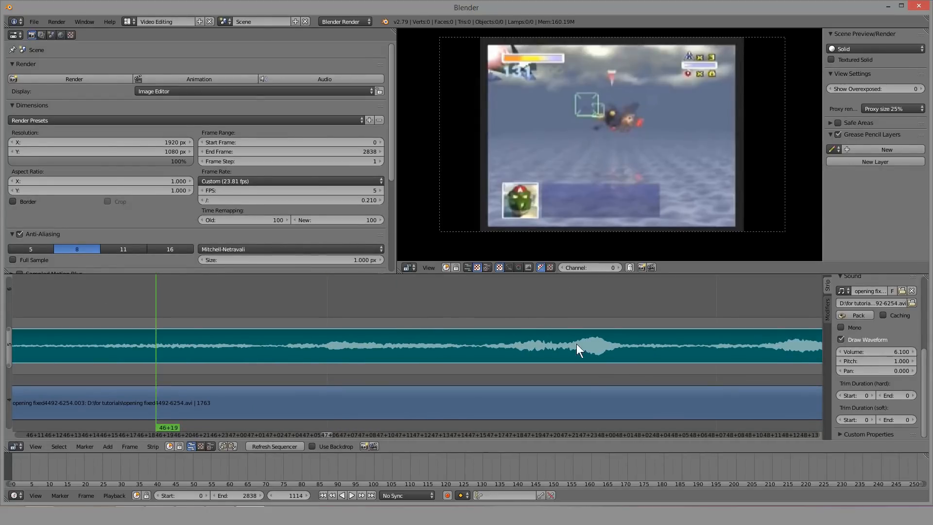
scroll(301, 335, "down", 2)
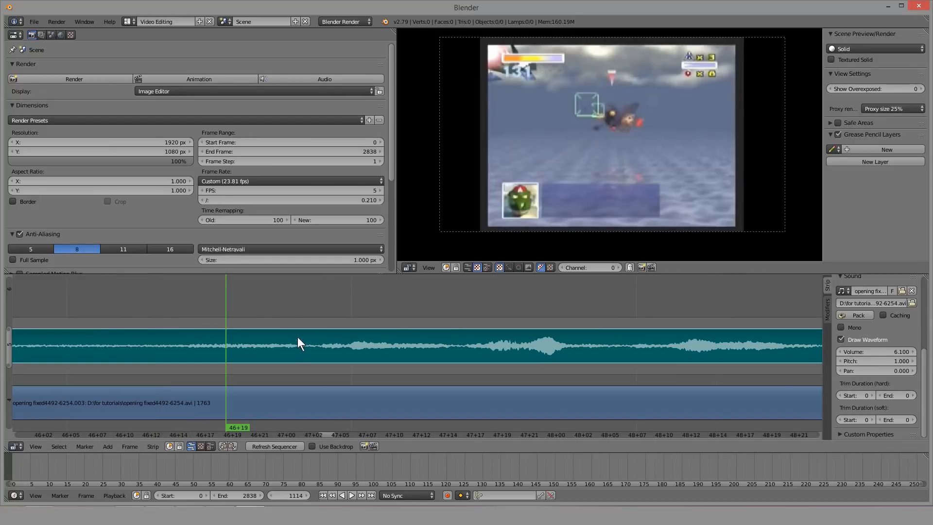
key("alt+a")
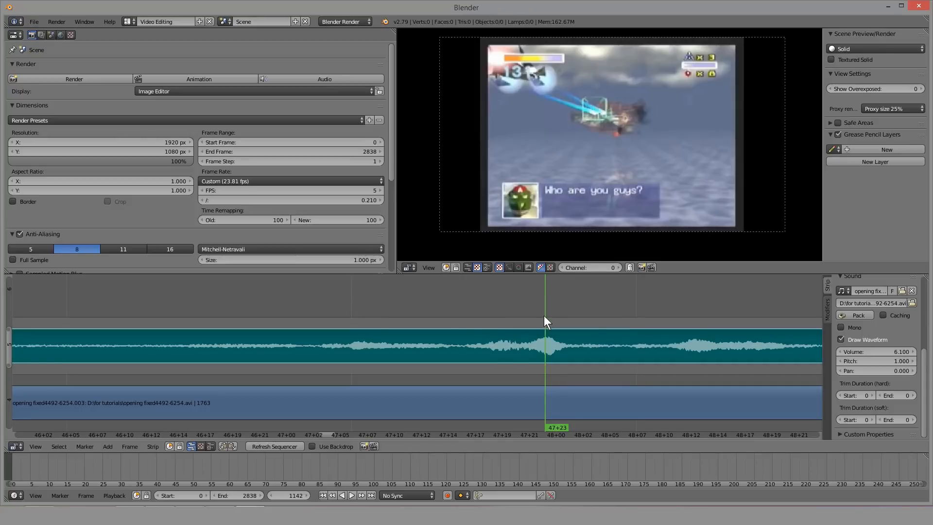
key("alt+a")
Step: Reselect the sound strip and set its volume to 2
key("a")
right_click(485, 334)
left_click_drag(880, 351, 787, 351)
left_click(881, 351)
type("2")
key("Return")
middle_click_drag(690, 359, 607, 359)
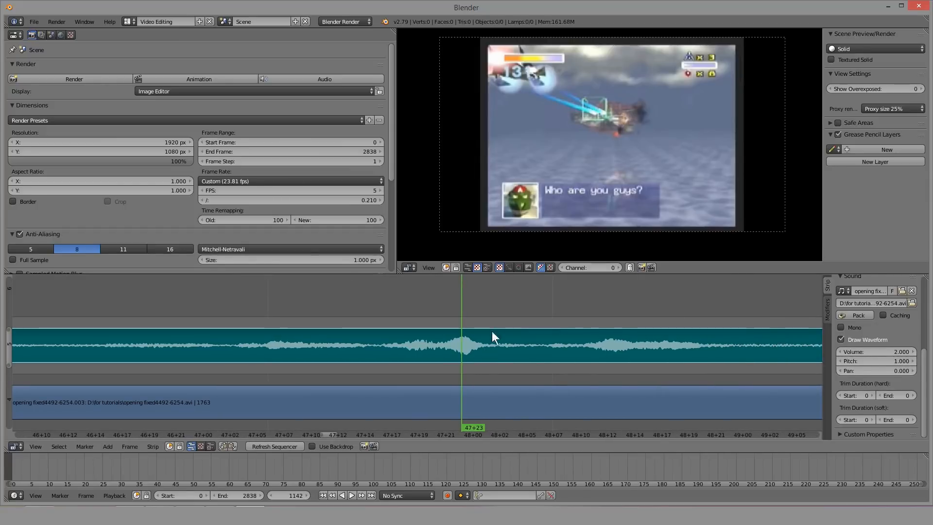
Step: Play and scrub the enlarged waveform peak around 47+22 with the new volume
left_click(430, 312)
key("alt+a")
mouse_move(457, 311)
left_mouse_down()
mouse_move(506, 305)
mouse_move(465, 313)
left_mouse_up()
scroll(477, 310, "up", 4)
left_click(467, 305)
scroll(467, 305, "up", 3)
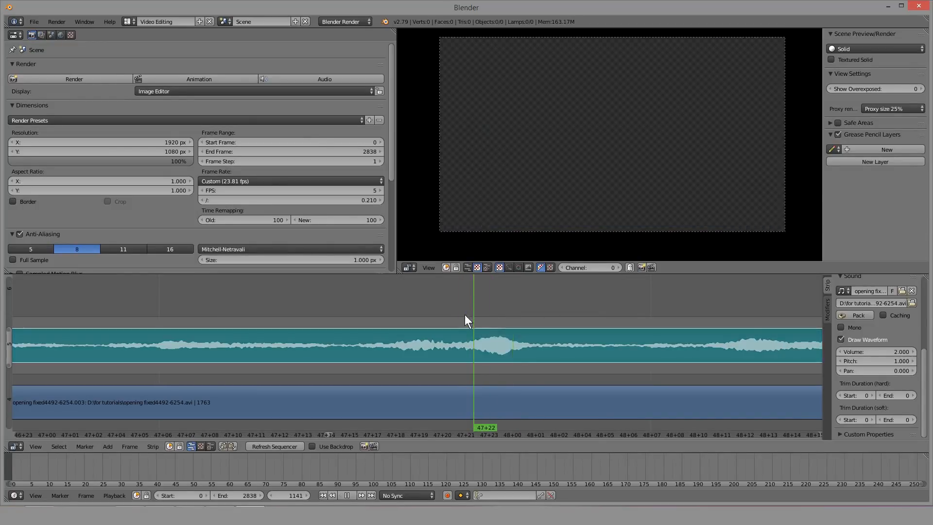
Step: Scrub backward and forward around the first large peak, leaving the playhead at 47+23, and view the whole strip start
middle_click_drag(536, 303, 356, 311)
left_click_drag(312, 330, 267, 310)
middle_click_drag(308, 311, 579, 340)
scroll(579, 340, "down", 14)
middle_click_drag(476, 369, 470, 337)
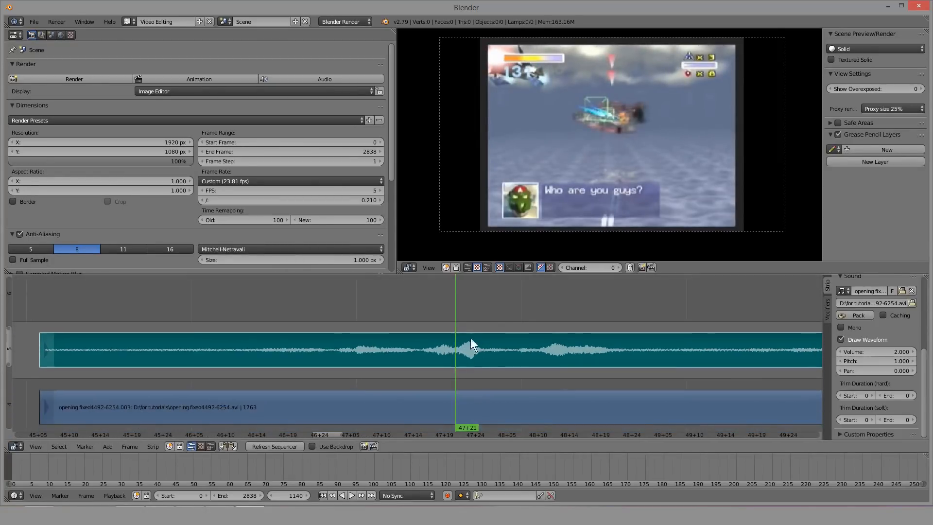
left_click_drag(458, 332, 484, 311)
scroll(448, 313, "up", 2)
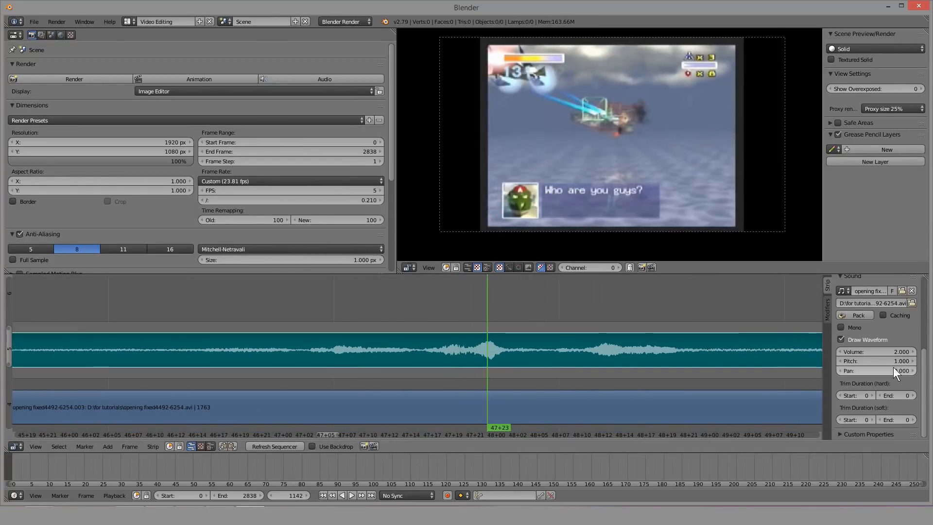
scroll(485, 340, "down", 6)
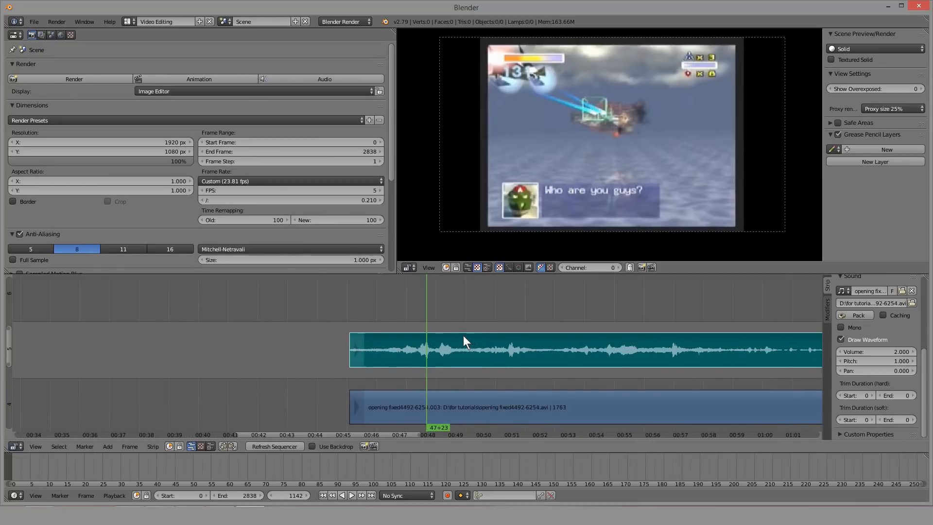
scroll(566, 328, "up", 2)
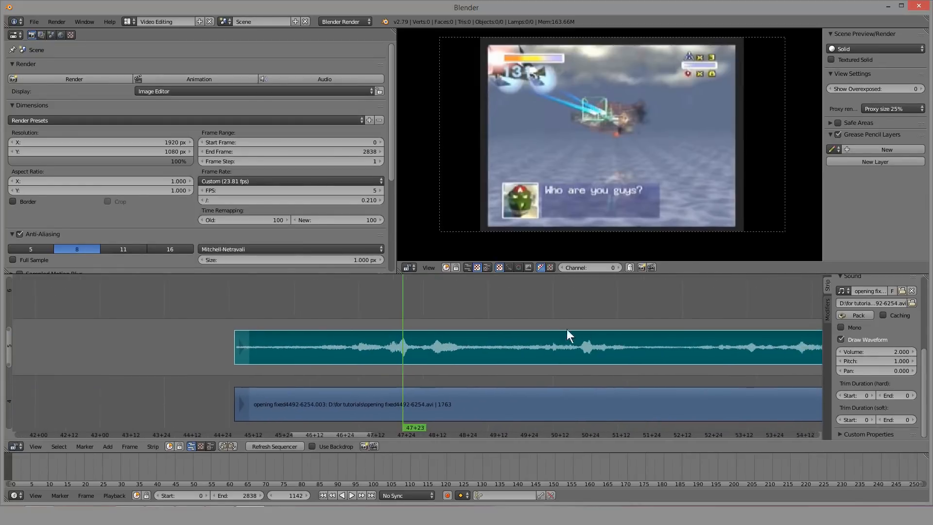
Step: Scrub the waveform before the first large peak to check the quieter sound
left_click(357, 320)
middle_click_drag(379, 319, 381, 320)
scroll(366, 333, "up", 6)
left_click_drag(284, 315, 227, 313)
middle_click_drag(257, 314, 517, 314)
Step: Play back the passage from near the strip's start through the "Who are you guys?" line, then stop playback
left_click(352, 315)
key("alt+a")
left_click_drag(352, 315, 137, 306)
scroll(238, 305, "down", 3)
left_click(353, 496)
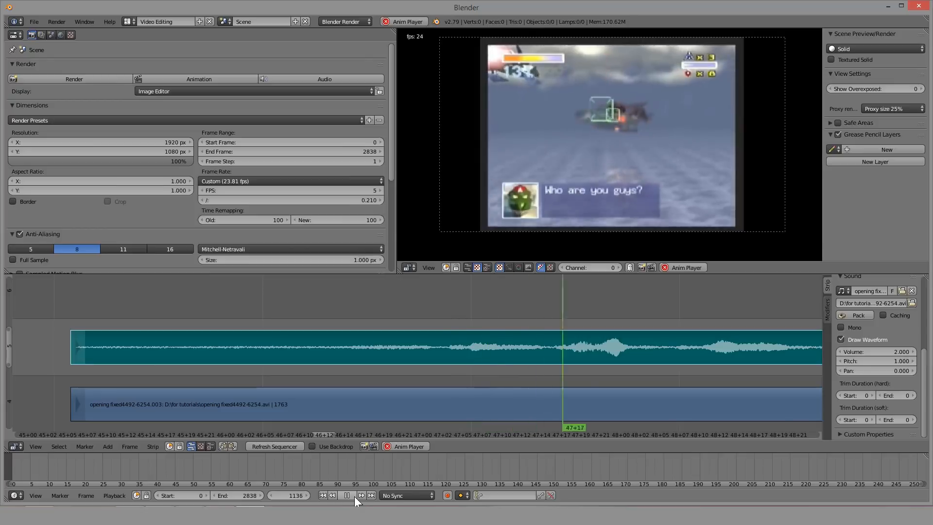
left_click(354, 495)
Step: Return the playhead to 46+09 and set the sound strip's volume to 100
scroll(431, 350, "down", 3)
left_click(384, 311)
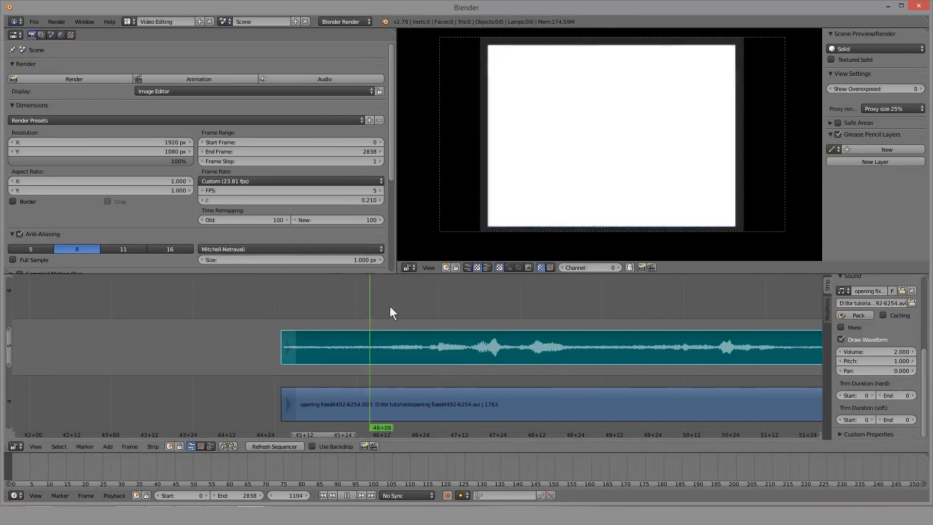
scroll(398, 330, "up", 3)
left_click_drag(894, 354, 923, 354)
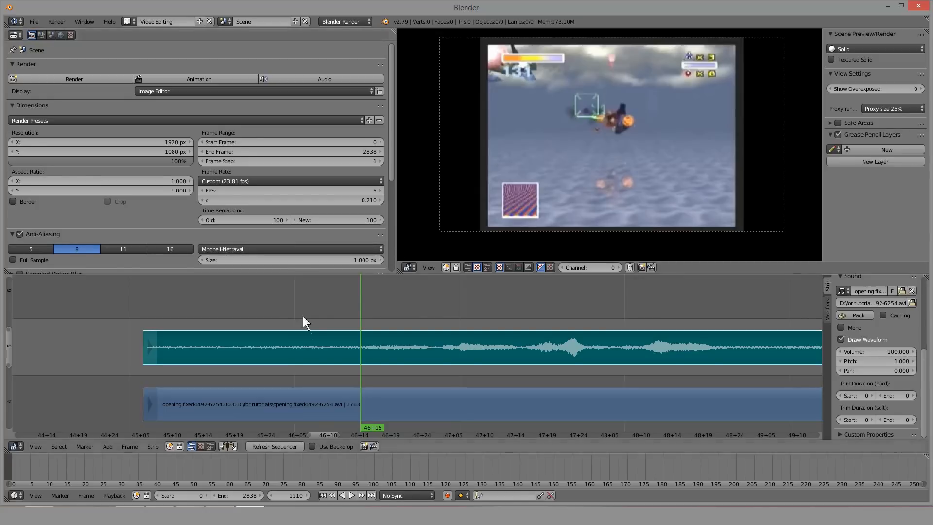
Step: Move the playhead back to 45+12, play the passage past the first large peak, and stop playback
left_click_drag(302, 316, 183, 362)
middle_click_drag(313, 362, 287, 362)
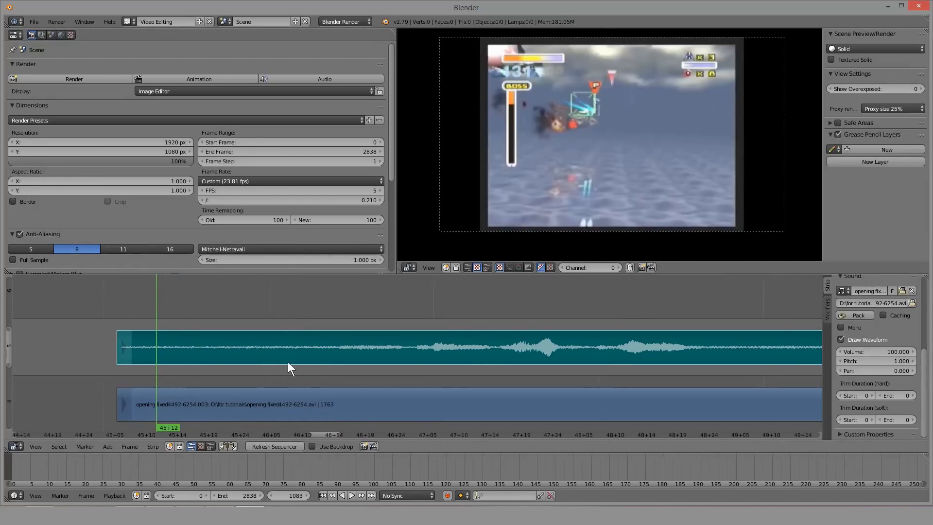
middle_click_drag(451, 370, 396, 366)
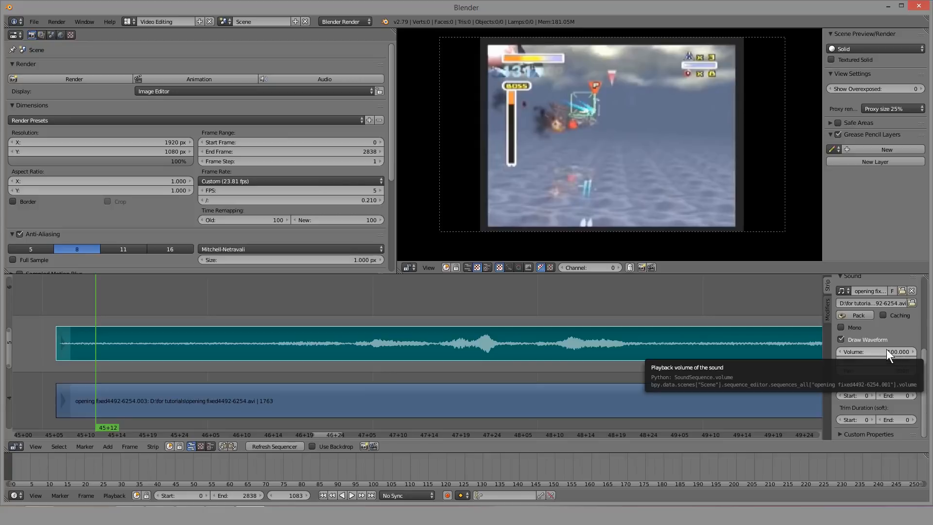
left_click(355, 494)
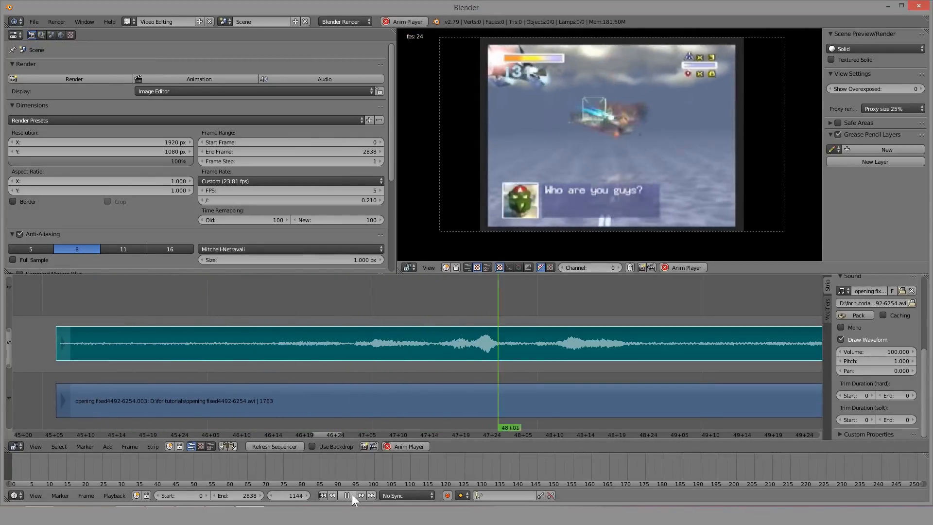
left_click(351, 494)
Step: Return the playhead to 46+07, set the sound strip's volume to 2, and briefly play back the passage
left_click(221, 309)
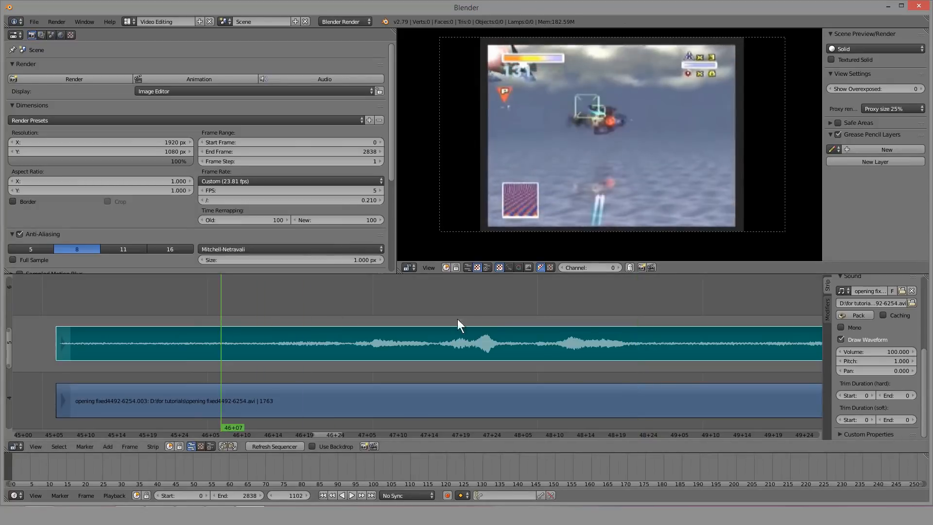
left_click(892, 351)
type("2")
key("Return")
left_click(349, 494)
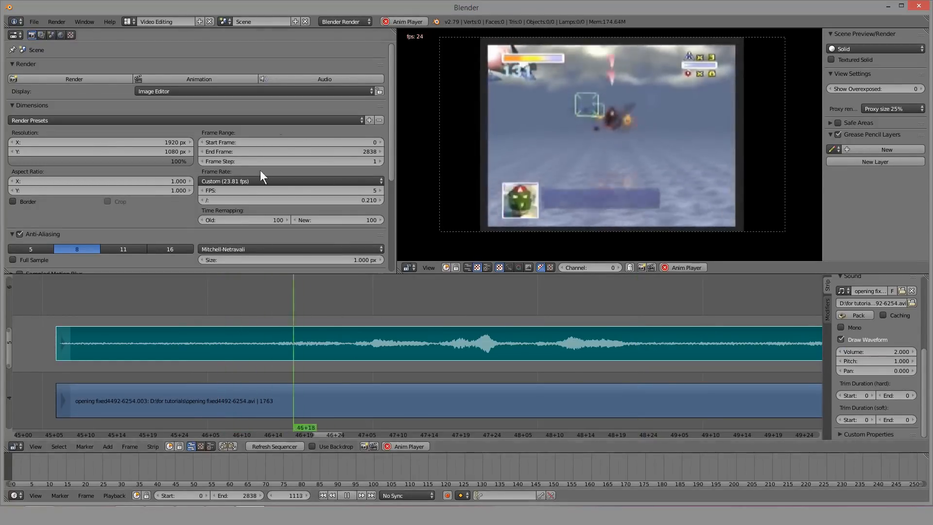
left_click(351, 494)
Step: Raise the computer's sound output volume
key("XF86AudioRaiseVolume")
key("XF86AudioRaiseVolume")
key("XF86AudioRaiseVolume")
key("XF86AudioRaiseVolume")
key("XF86AudioRaiseVolume")
key("XF86AudioRaiseVolume")
key("XF86AudioRaiseVolume")
key("XF86AudioRaiseVolume")
key("XF86AudioRaiseVolume")
key("XF86AudioRaiseVolume")
key("XF86AudioRaiseVolume")
key("XF86AudioRaiseVolume")
key("XF86AudioRaiseVolume")
key("XF86AudioRaiseVolume")
key("XF86AudioRaiseVolume")
key("XF86AudioRaiseVolume")
key("XF86AudioRaiseVolume")
key("XF86AudioRaiseVolume")
key("XF86AudioRaiseVolume")
key("XF86AudioRaiseVolume")
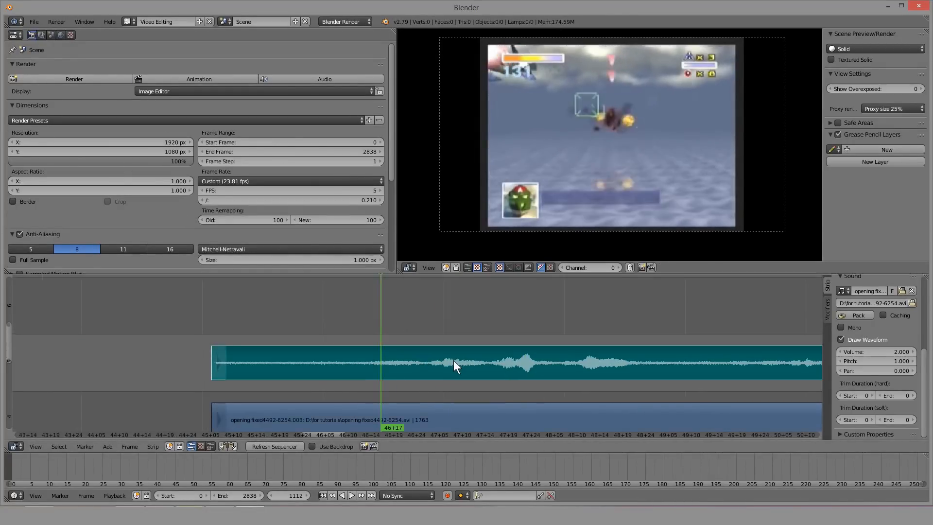
Step: Play back the passage leading to the first large peak, stop playback, and place the playhead at 47+23
middle_click_drag(452, 360, 371, 360)
key("alt+a")
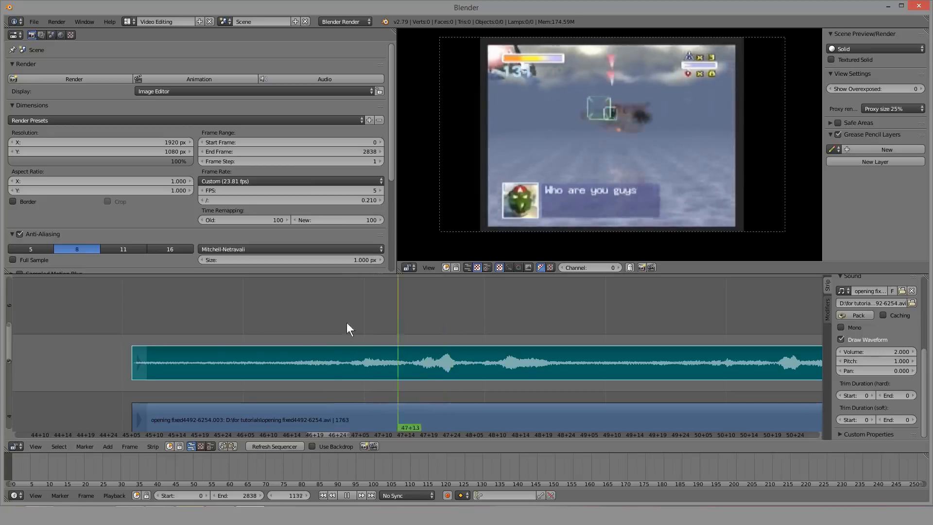
key("Escape")
scroll(421, 370, "up", 4)
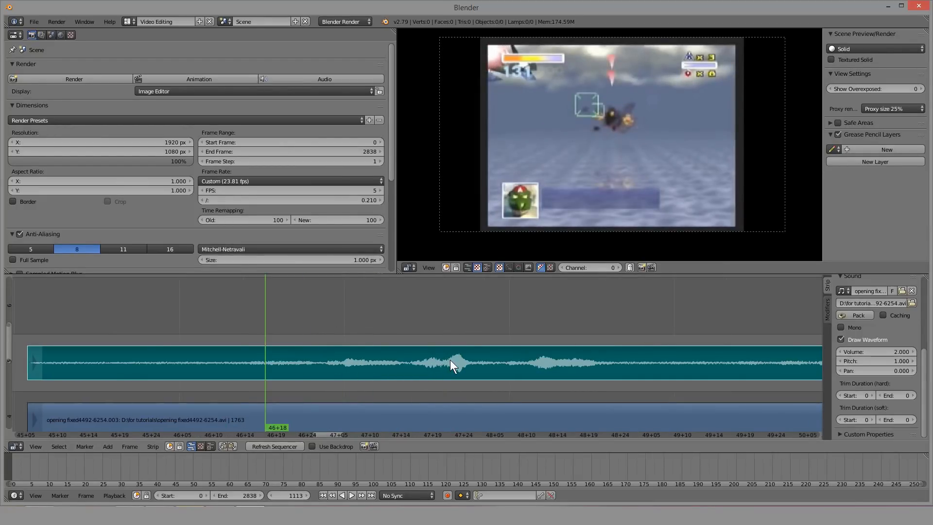
left_click(456, 340)
scroll(462, 340, "up", 2)
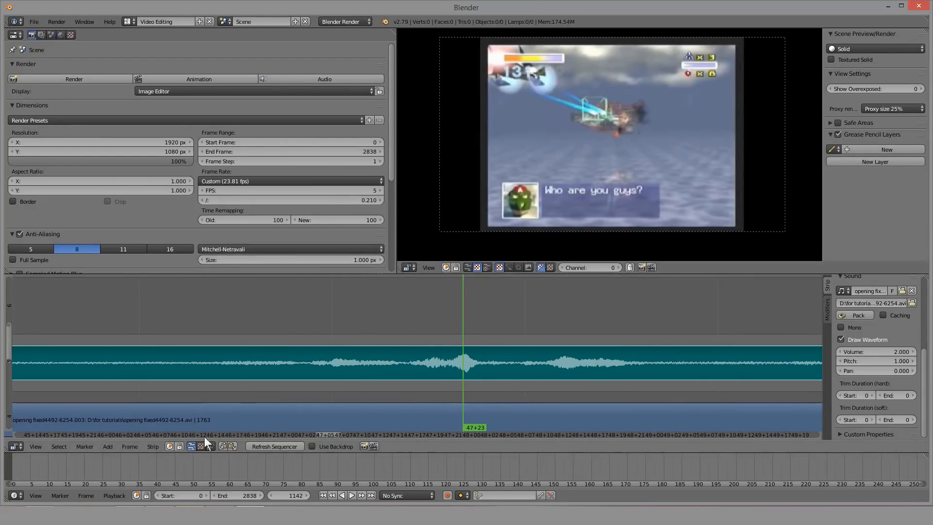
Step: Switch to Audacity, open its list of effects, and return to Blender
left_click(190, 506)
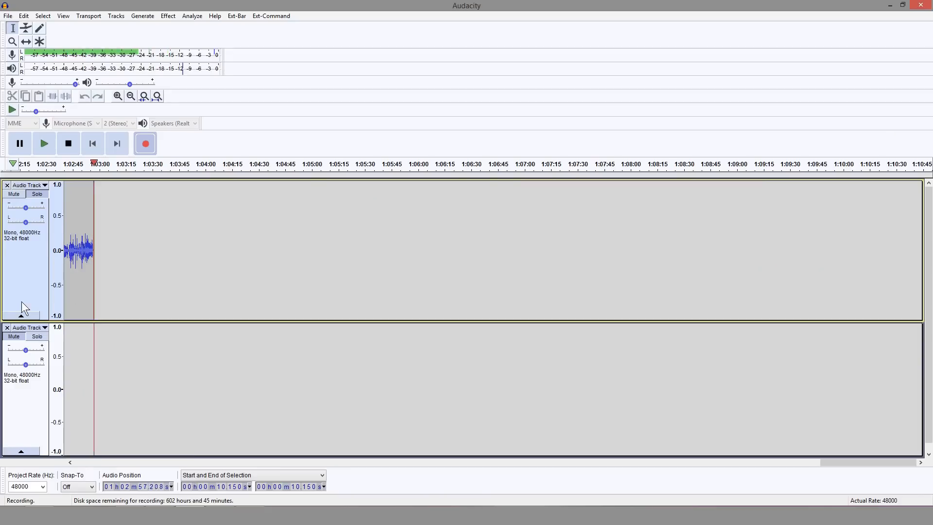
left_click(163, 17)
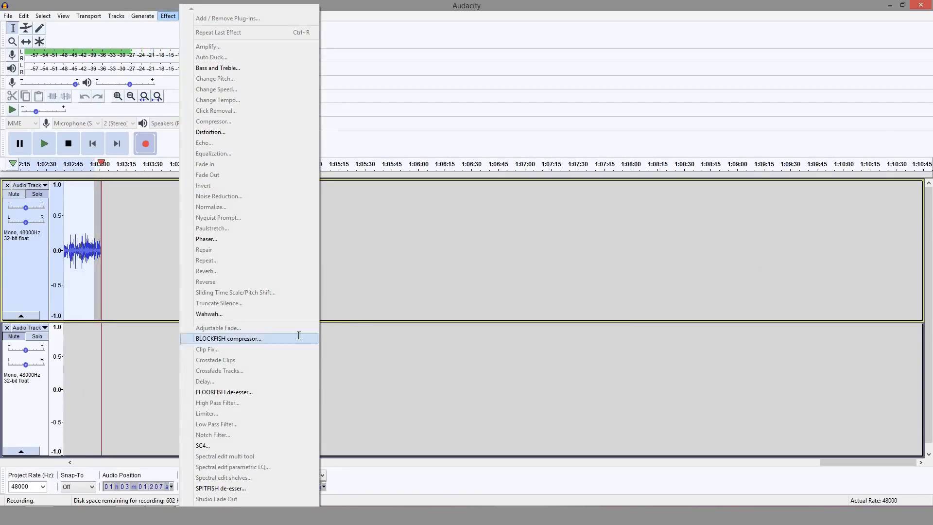
left_click(610, 17)
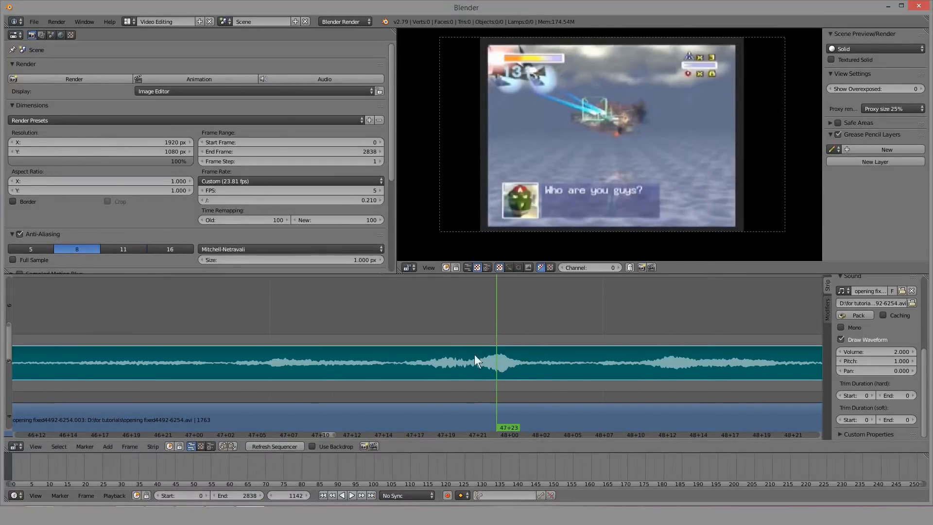
Step: Move the playhead back to 47+02 and set the sound strip's volume to 1
left_click_drag(474, 354, 298, 332)
scroll(443, 326, "down", 6)
scroll(301, 331, "down", 15)
scroll(348, 350, "up", 7)
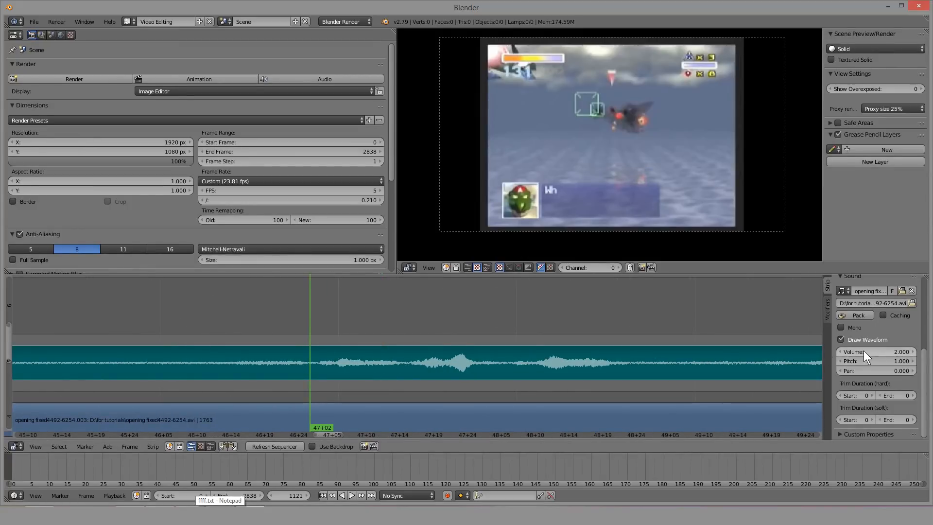
mouse_move(866, 350)
left_mouse_down()
mouse_move(770, 351)
mouse_move(907, 351)
mouse_move(875, 351)
left_mouse_up()
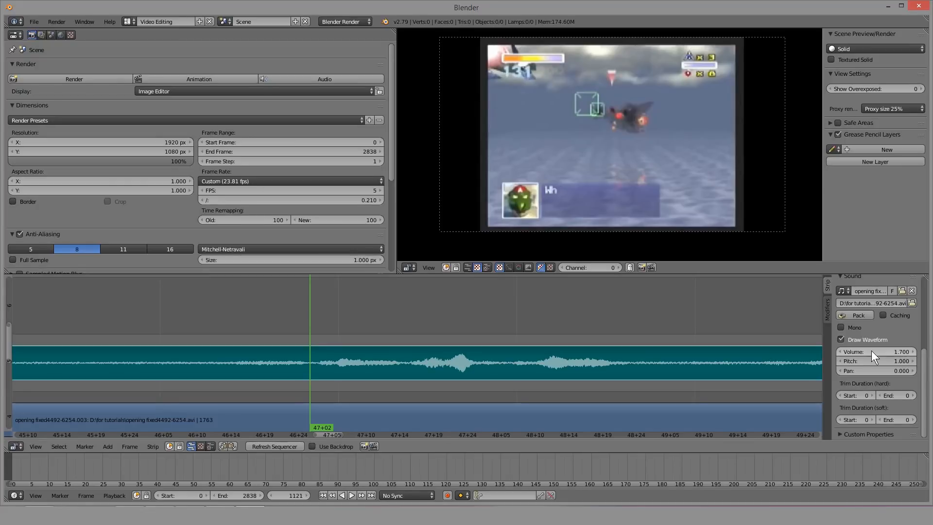
left_click(870, 351)
type("1")
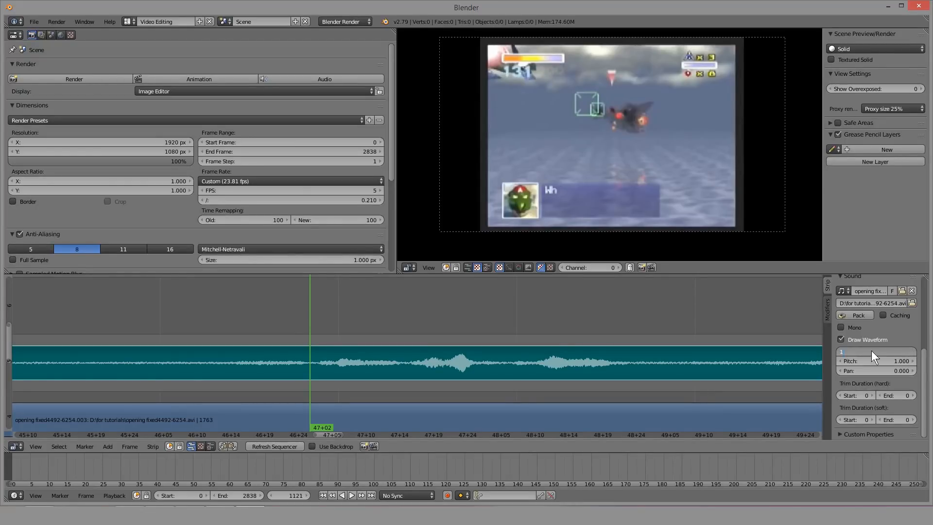
key("Return")
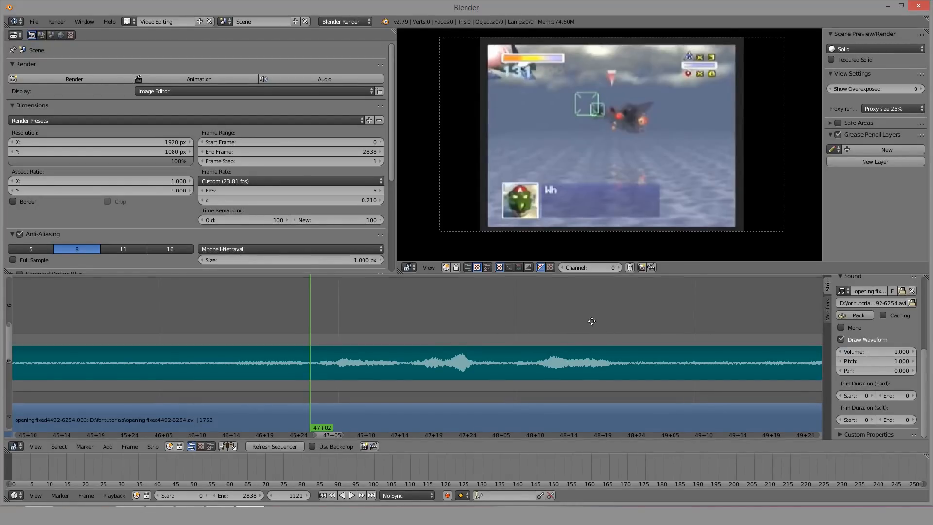
Step: Scrub across the first large peak and play back the sound leading into it
middle_click_drag(591, 321, 583, 319)
left_click_drag(350, 322, 550, 322)
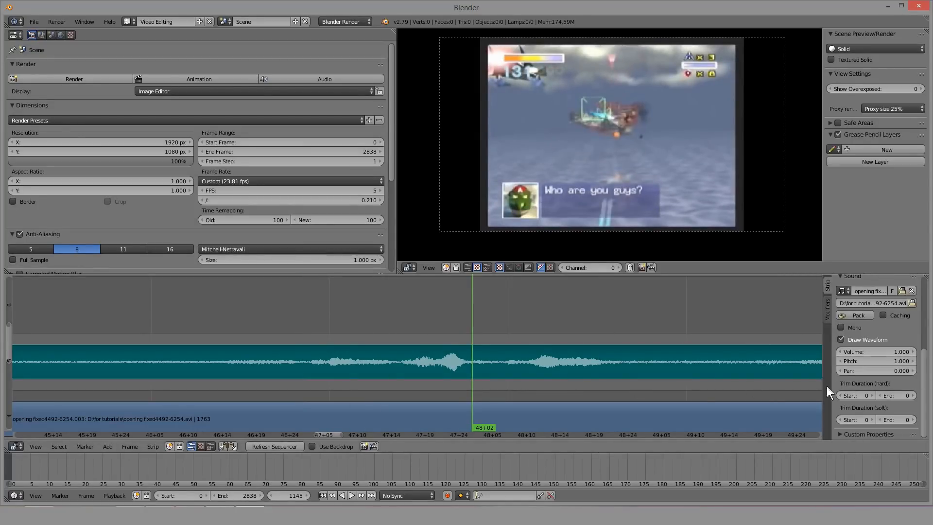
left_click_drag(409, 332, 443, 335)
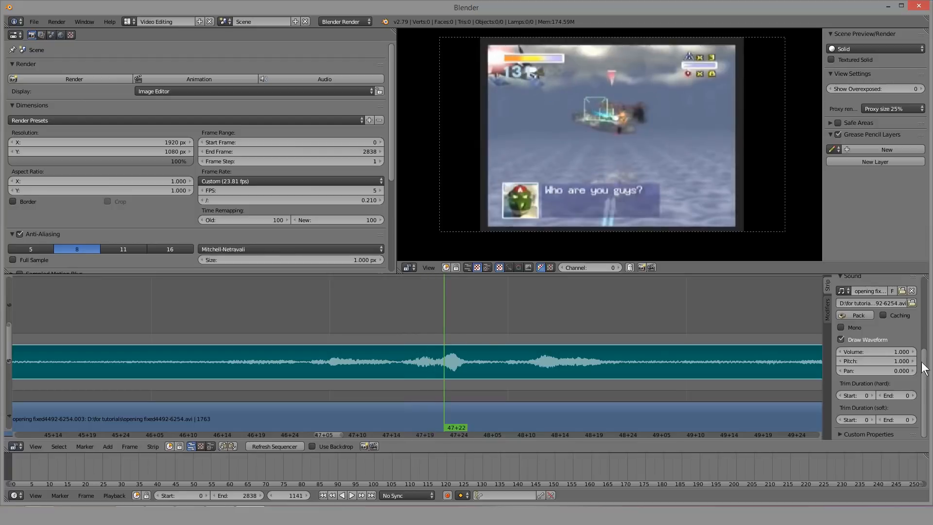
mouse_move(366, 346)
left_mouse_down()
mouse_move(347, 334)
mouse_move(308, 335)
left_mouse_up()
key("alt+a")
scroll(471, 328, "down", 4)
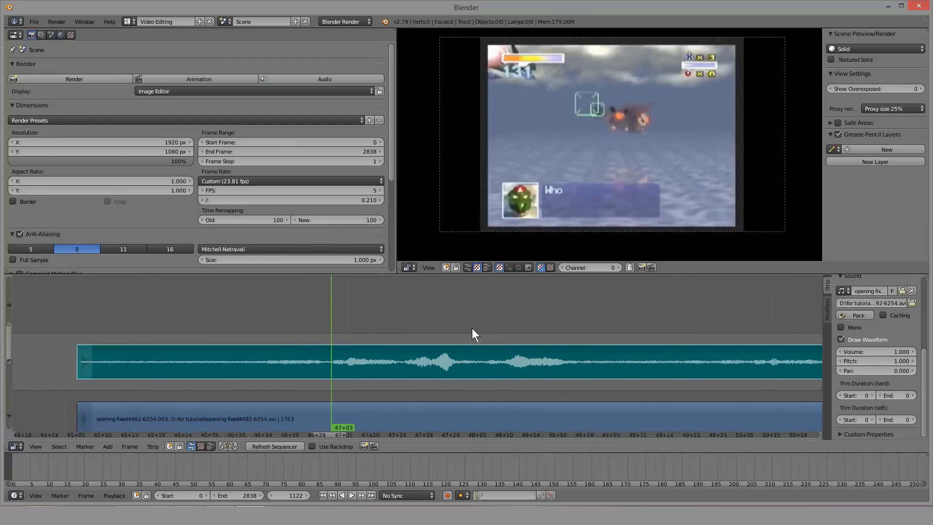
Step: Re-enter 1 as the sound strip's volume
left_click_drag(862, 351, 864, 351)
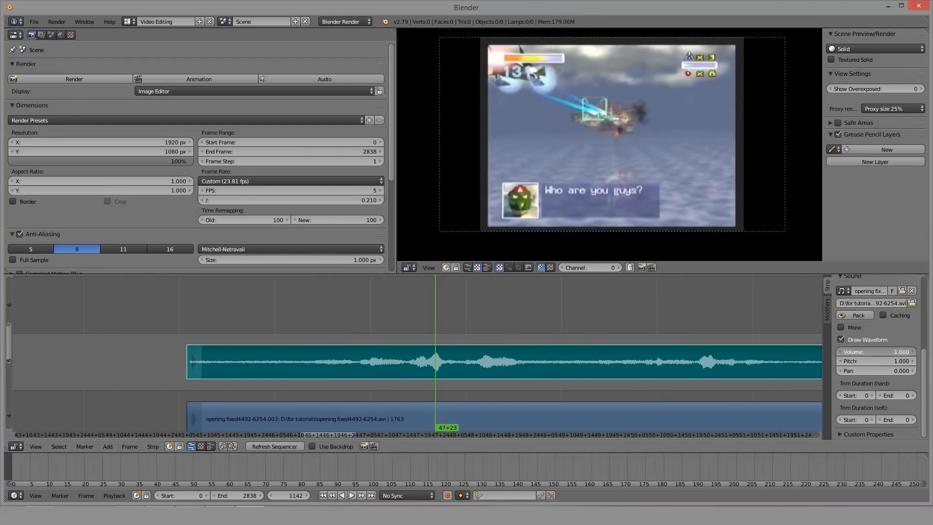
left_click(849, 348)
type("1")
key("Return")
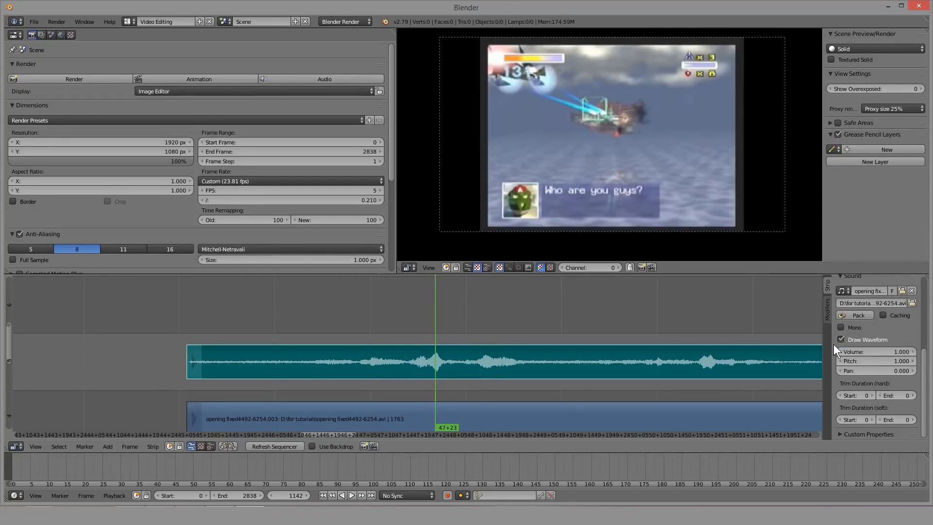
Step: Move the playhead to 48+14, view more of the waveform, and compare it with the recording in Audacity before returning to Blender
scroll(287, 328, "up", 2)
scroll(431, 313, "down", 10)
left_click_drag(367, 333, 395, 331)
scroll(395, 332, "up", 5)
scroll(362, 333, "down", 4)
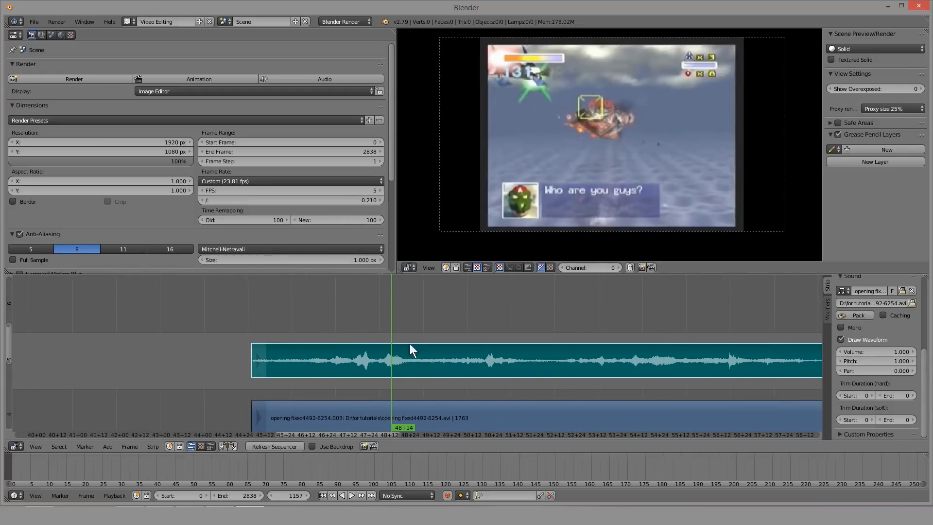
scroll(419, 357, "down", 1)
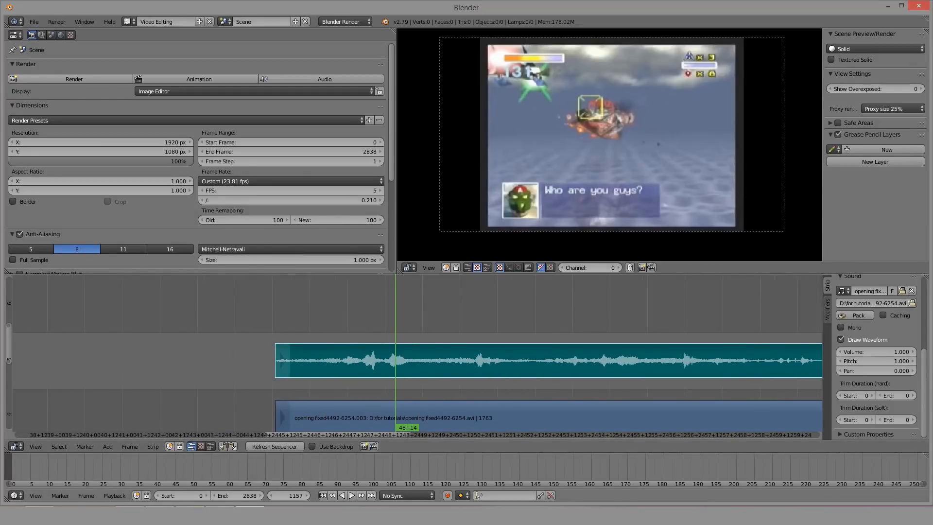
key("alt+Tab")
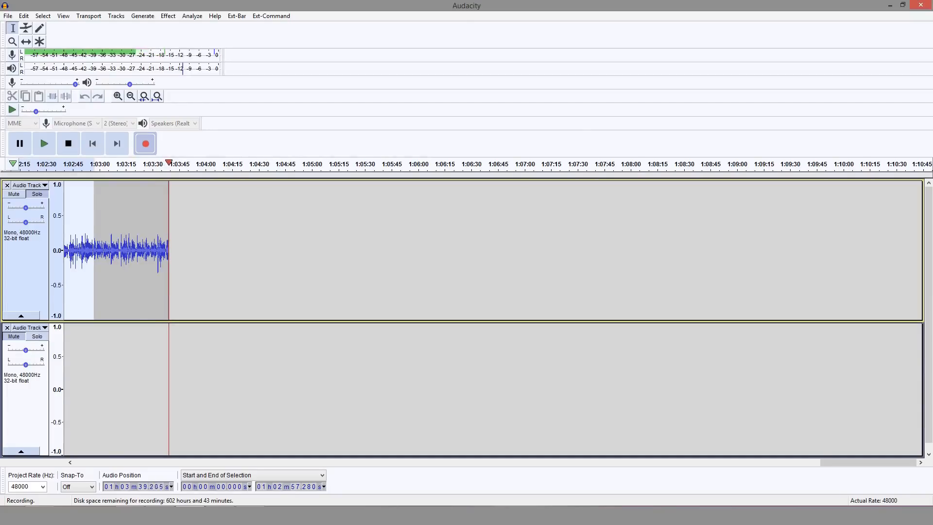
key("alt+Tab")
Step: Scrub and play back across the first two large peaks of the sound strip
left_click_drag(340, 326, 528, 334)
left_click_drag(414, 348, 388, 352)
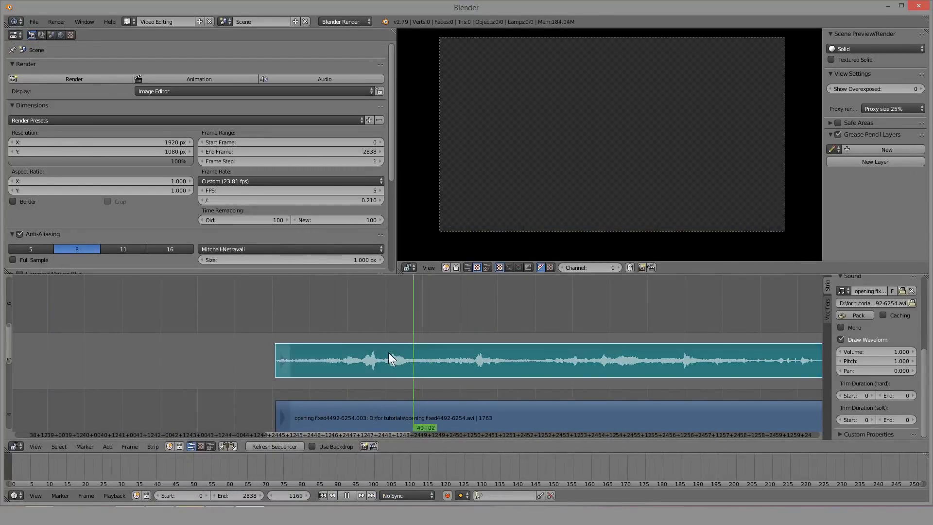
scroll(388, 352, "up", 6)
left_click(365, 337)
left_click(295, 330)
scroll(339, 328, "up", 8)
key("alt+a")
left_click(386, 316)
scroll(386, 316, "down", 3)
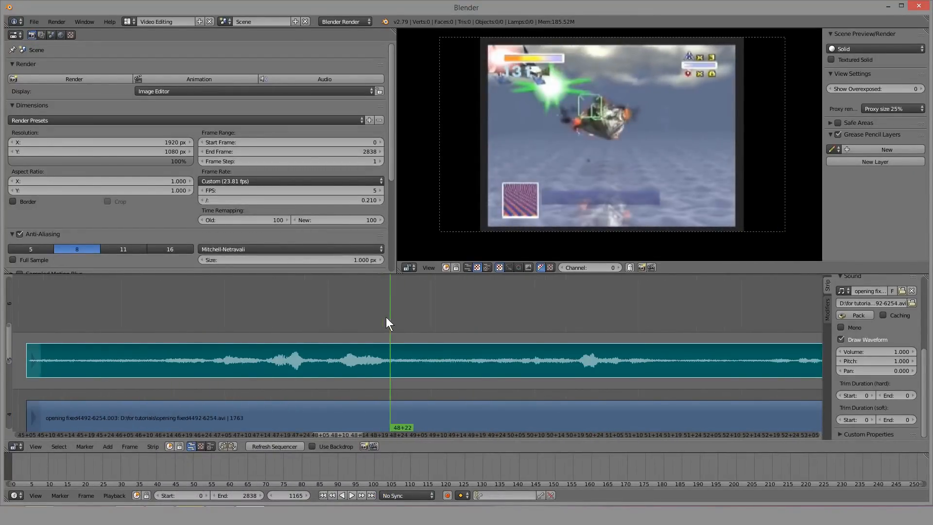
left_click_drag(386, 317, 238, 317)
Step: Check the recorded waveform in Audacity, return to Blender, and scrub back to 47+17
key("alt+Tab")
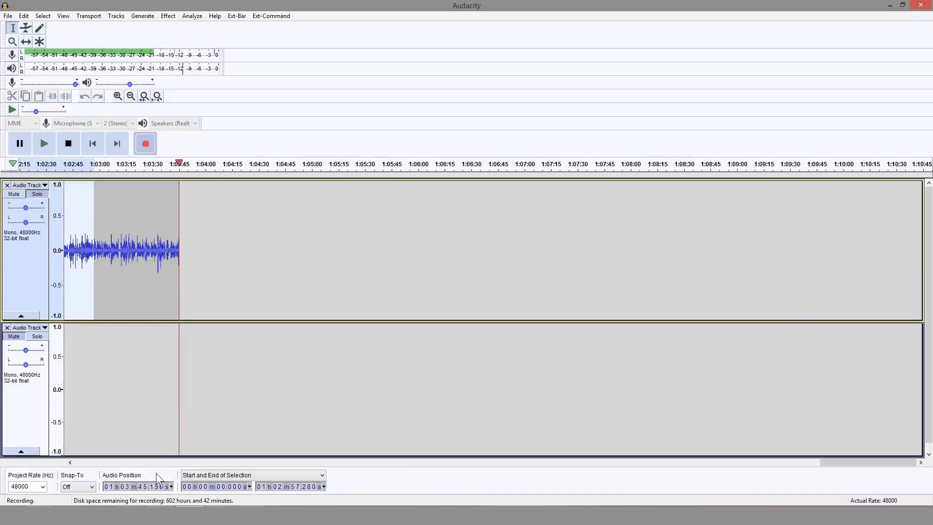
key("alt+Tab")
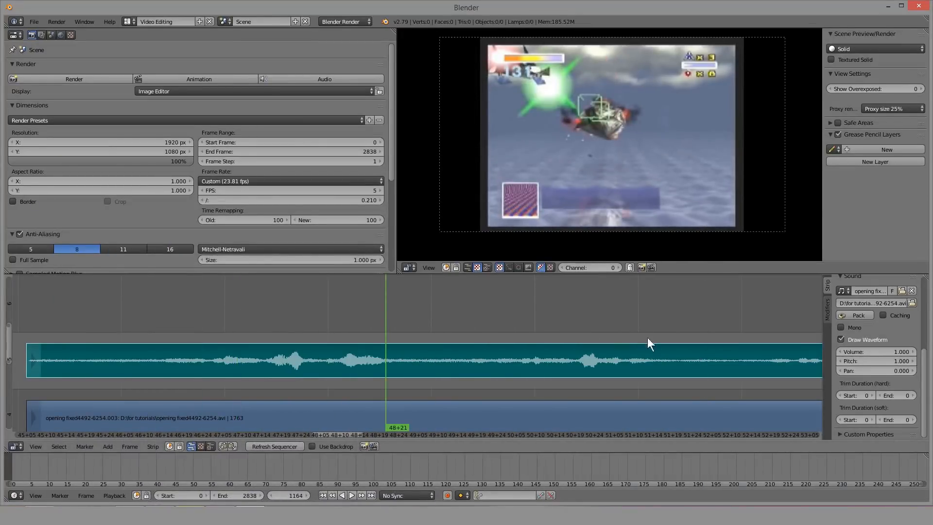
left_click(381, 331)
scroll(369, 327, "down", 2)
left_click(366, 325)
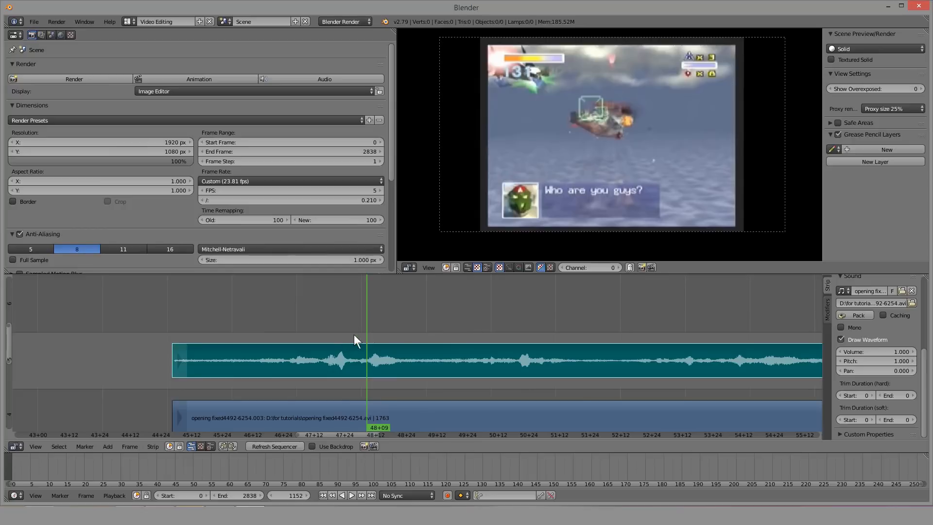
left_click_drag(353, 334, 325, 340)
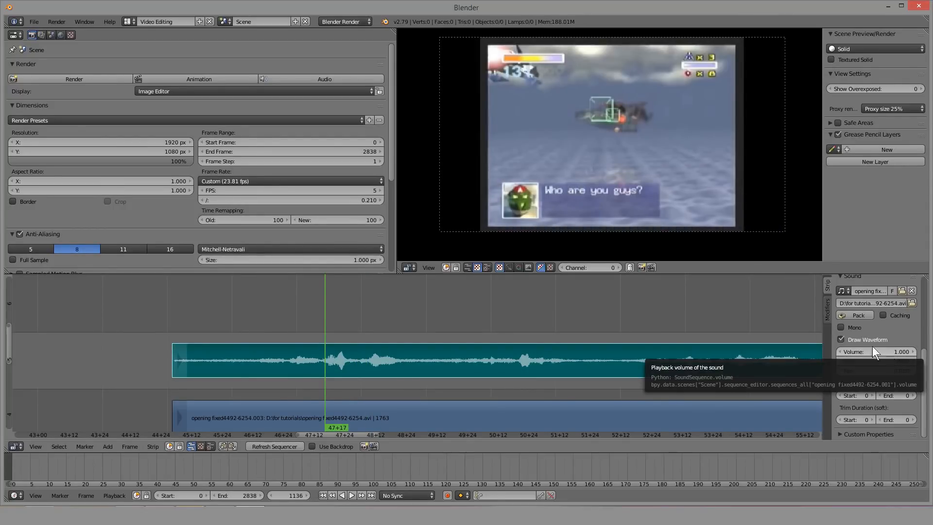
Step: Examine the waveform along the sound strip and place the playhead at 45+22 in the quiet opening section
middle_click_drag(548, 322, 435, 327)
scroll(435, 331, "down", 13)
scroll(333, 351, "up", 9)
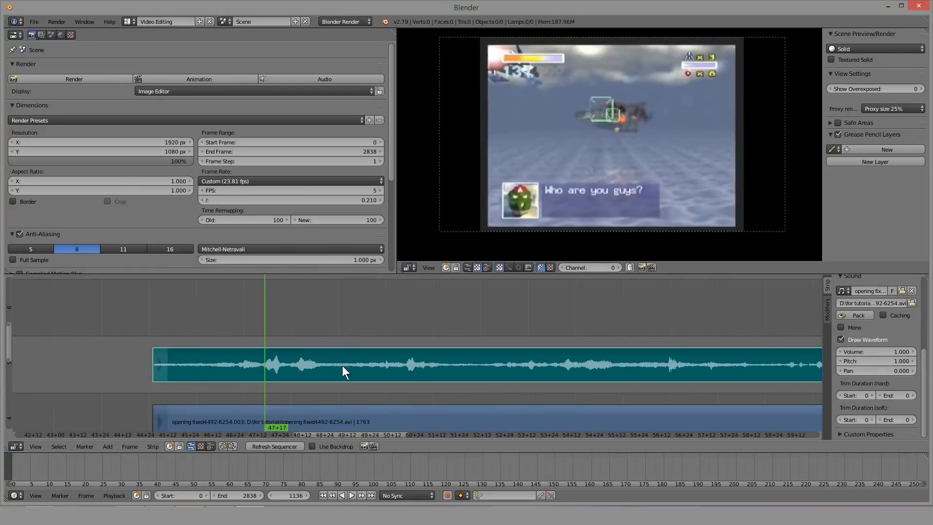
scroll(342, 366, "up", 11)
middle_click_drag(115, 377, 482, 354)
scroll(482, 354, "up", 9)
middle_click_drag(162, 337, 427, 357)
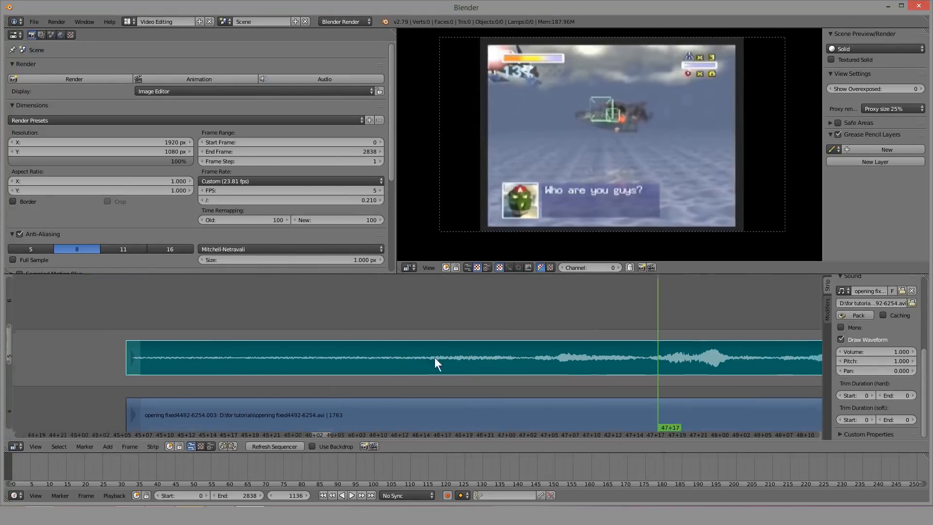
left_click(310, 320)
scroll(334, 333, "up", 8)
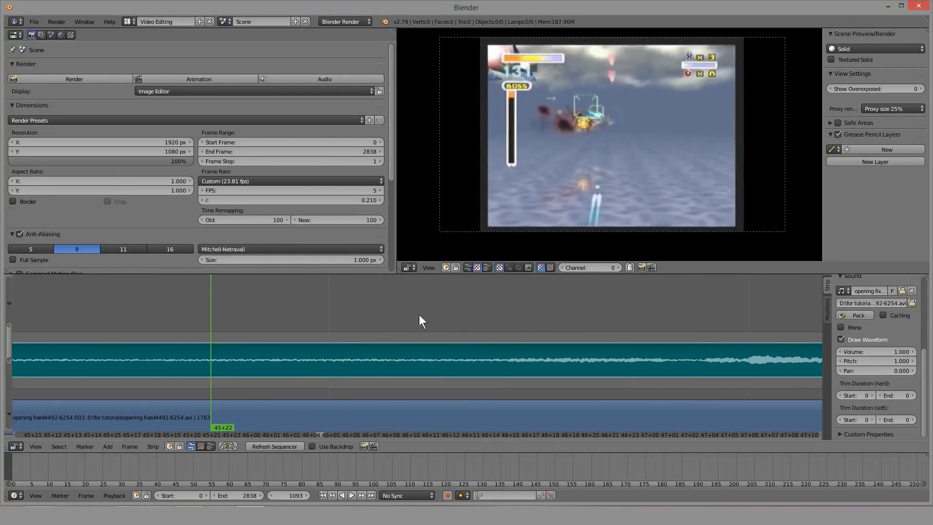
Step: Play back and scrub through the quiet section before the first large peak
scroll(421, 314, "down", 3)
middle_click_drag(543, 332, 413, 330)
left_click(573, 317)
key("alt+a")
left_click_drag(573, 316, 176, 313)
middle_click_drag(263, 314, 406, 315)
Step: Scrub the quiet section again, place the playhead at 46+16, and play from there
left_click_drag(523, 342, 493, 328)
middle_click_drag(493, 331, 278, 329)
left_click_drag(287, 330, 349, 333)
left_click(290, 301)
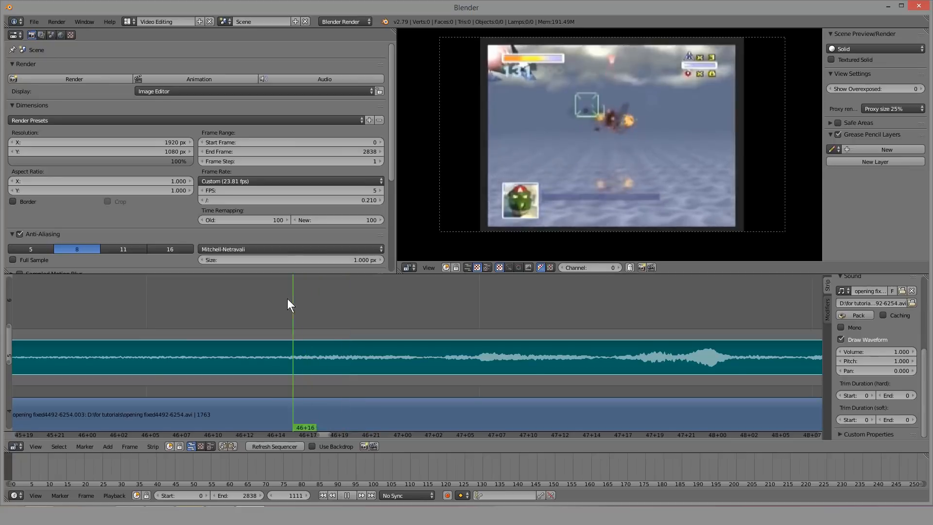
key("alt+a")
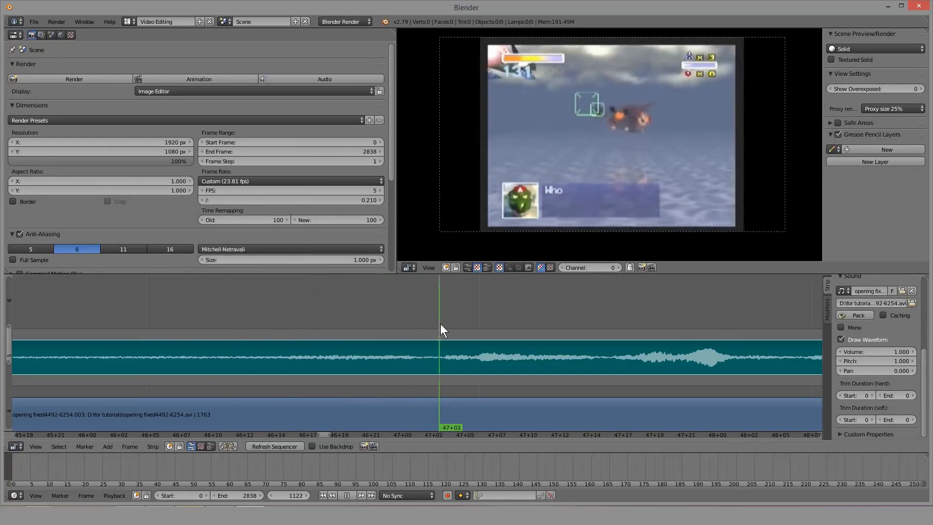
Step: Stop playback, scrub the sound strip forward to 47+08, and place the playhead back at 47+02
key("Escape")
scroll(461, 322, "up", 1)
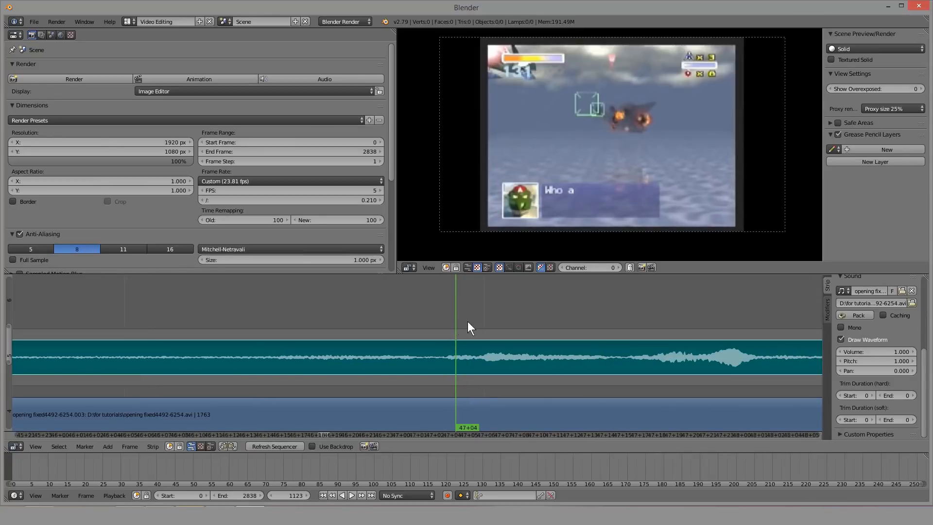
left_click_drag(465, 324, 514, 320)
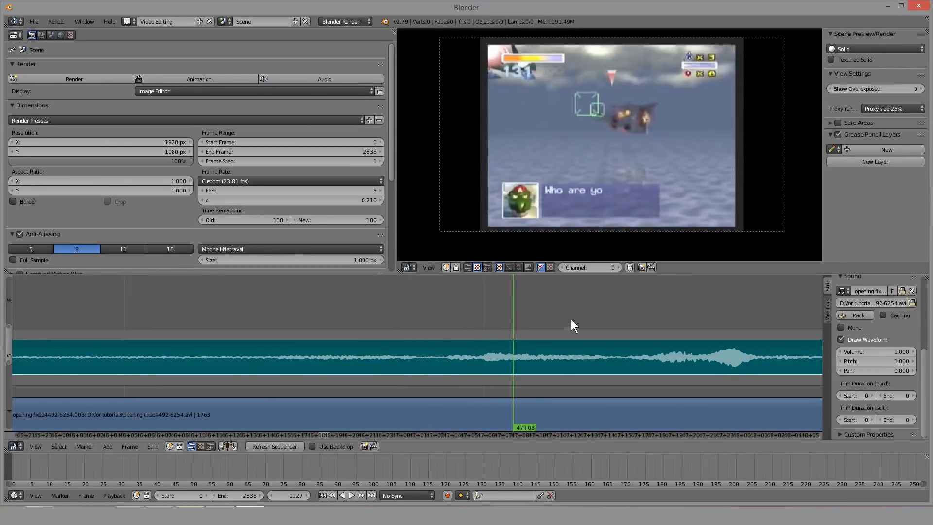
middle_click_drag(604, 321, 459, 326)
scroll(384, 316, "down", 12)
key("a")
right_click(401, 348)
left_click(424, 324)
scroll(512, 323, "up", 6)
key("a")
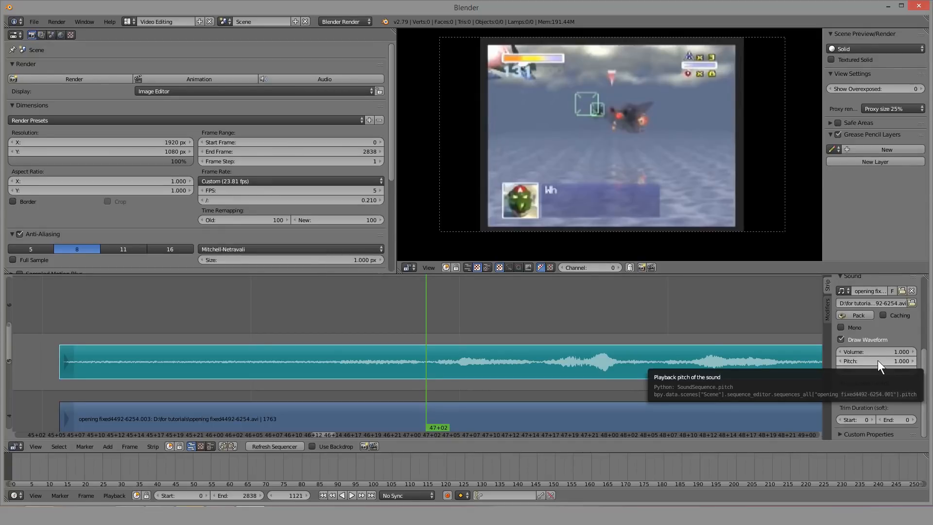
Step: Cut the channel 5 sound strip at 47+01 and move its first piece earlier, leaving a gap before the second
left_click(413, 317)
right_click(414, 359)
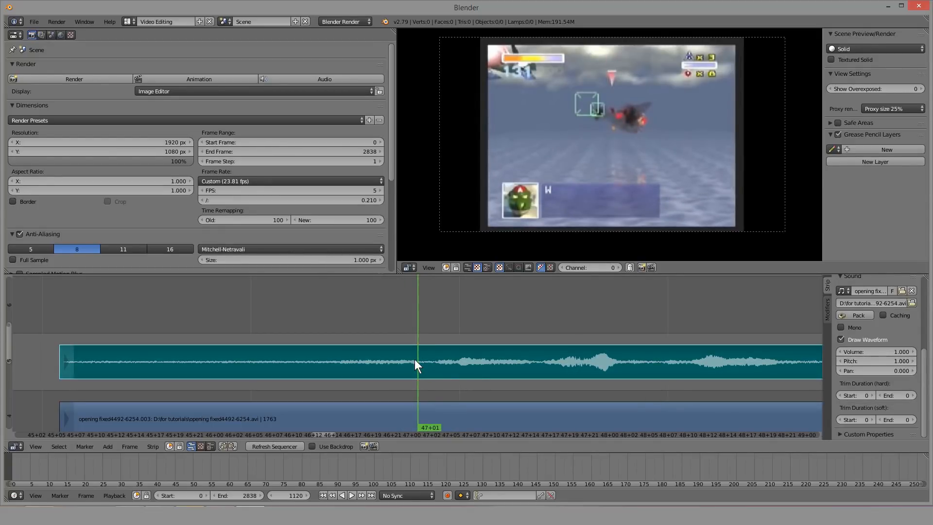
key("k")
right_click_drag(374, 364, 300, 361)
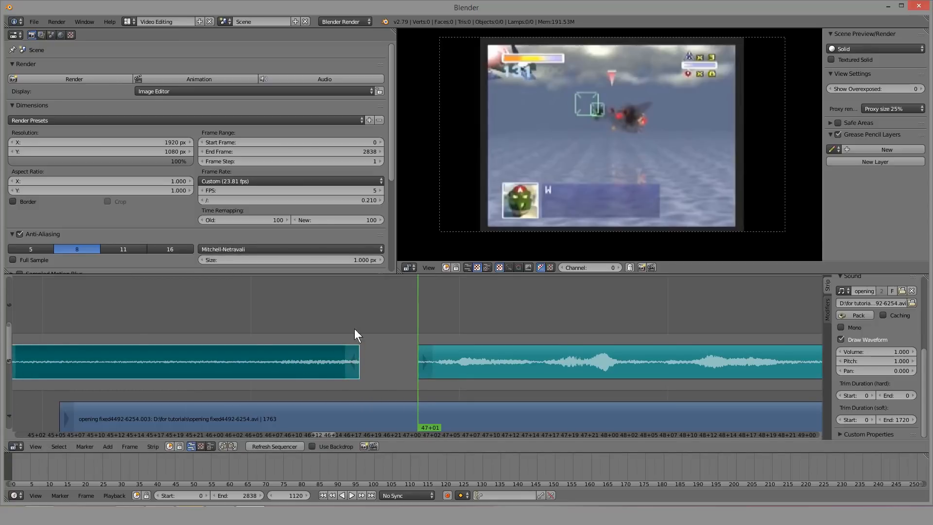
Step: Scrub across the gap and inspect the cut sound strip and the video strip beneath it
left_click_drag(354, 328, 363, 333)
scroll(371, 344, "up", 2)
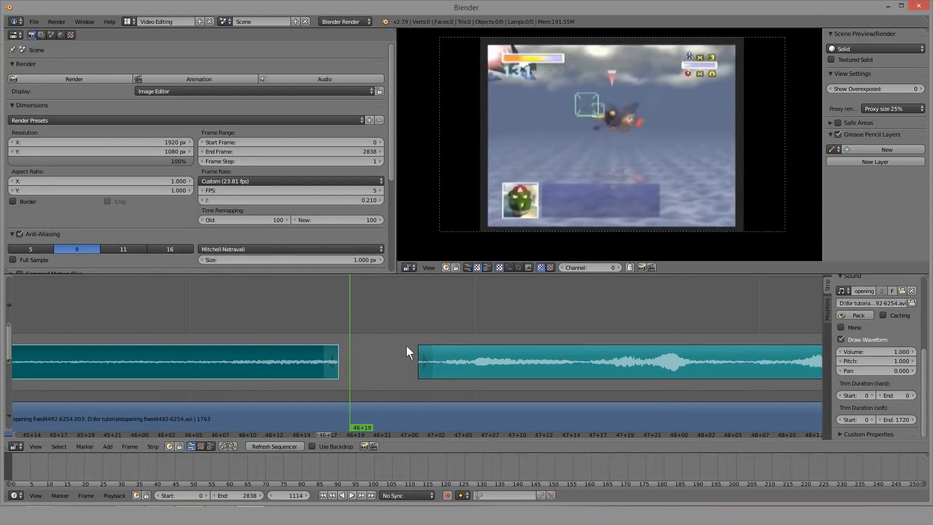
right_click(462, 368)
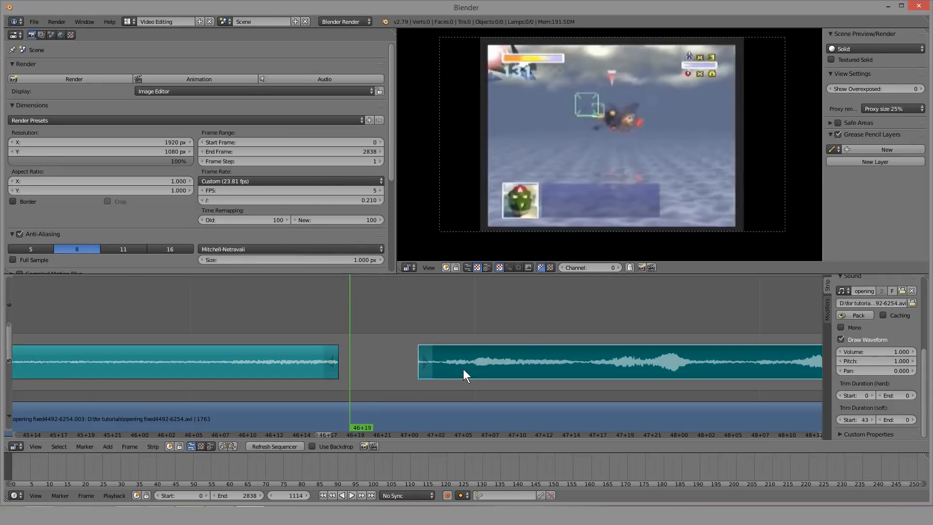
left_click(462, 369)
scroll(456, 349, "down", 3)
right_click(388, 421)
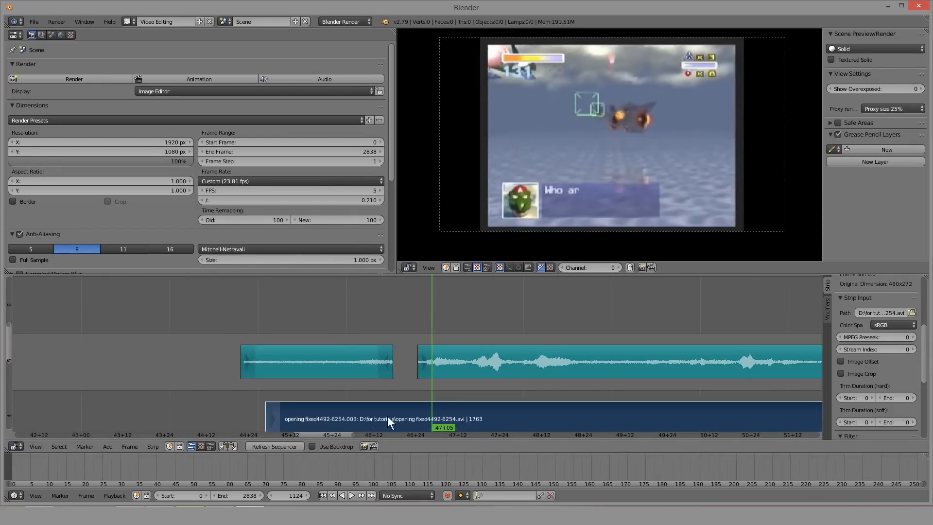
right_click(484, 355)
scroll(478, 341, "up", 2)
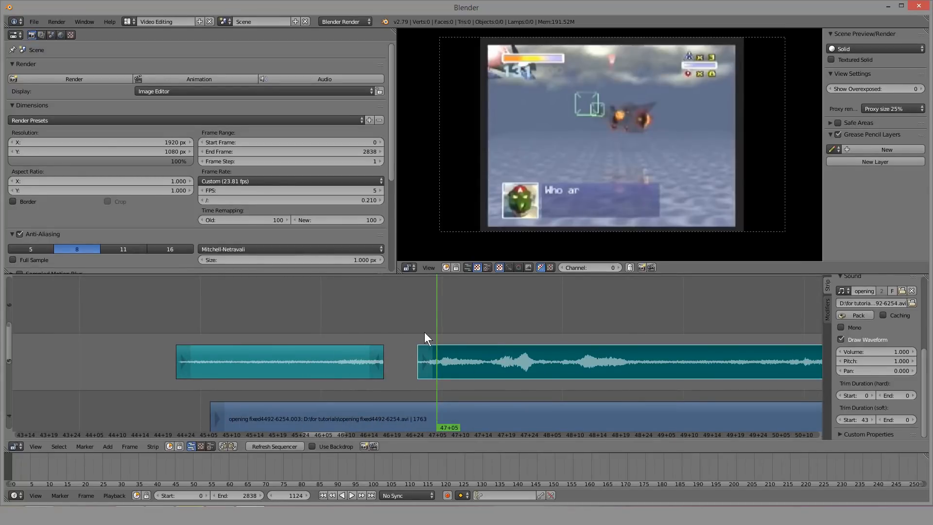
Step: Undo the move and the cut on the sound strip
key("ctrl+z")
key("ctrl+z")
key("ctrl+z")
key("ctrl+z")
key("ctrl+z")
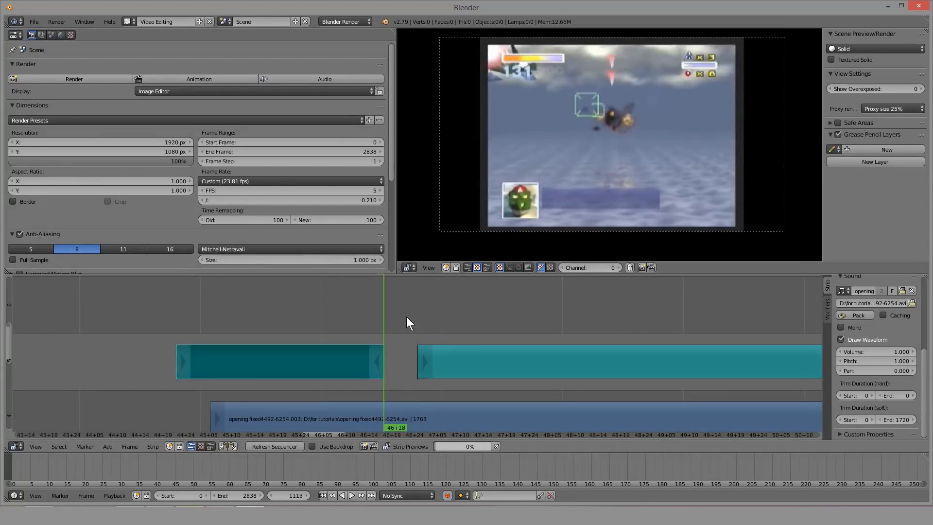
key("ctrl+z")
key("ctrl+z")
key("ctrl+z")
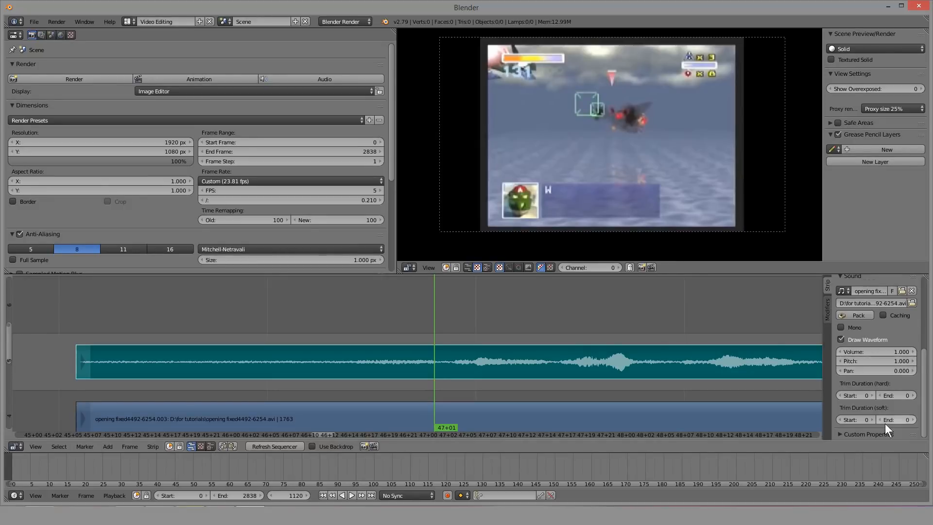
Step: Duplicate the sound strip into channel 6, starting slightly earlier than the original
scroll(882, 413, "up", 4)
scroll(872, 385, "down", 4)
scroll(622, 370, "down", 15)
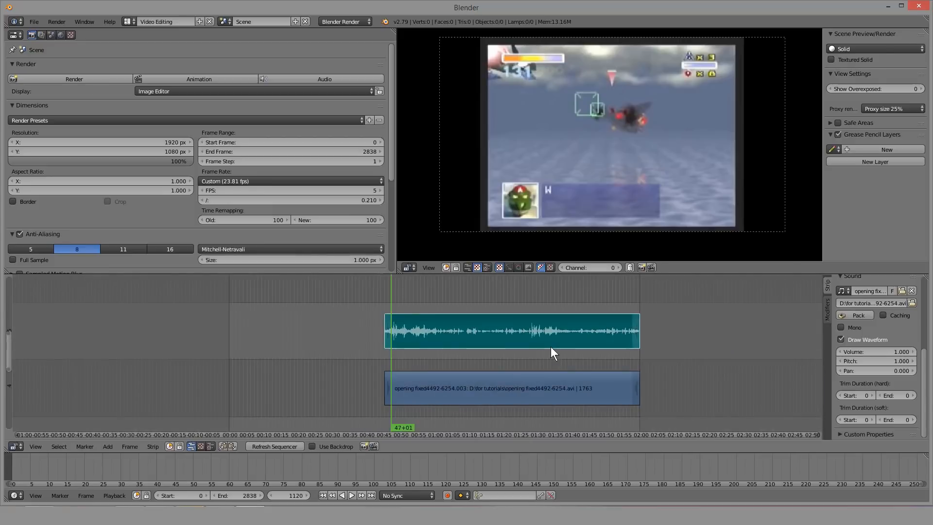
scroll(550, 346, "up", 5)
middle_click_drag(664, 361, 457, 365)
right_click(451, 367)
middle_click_drag(387, 357, 631, 350)
right_click(548, 336)
middle_click_drag(529, 332, 511, 369)
key("g")
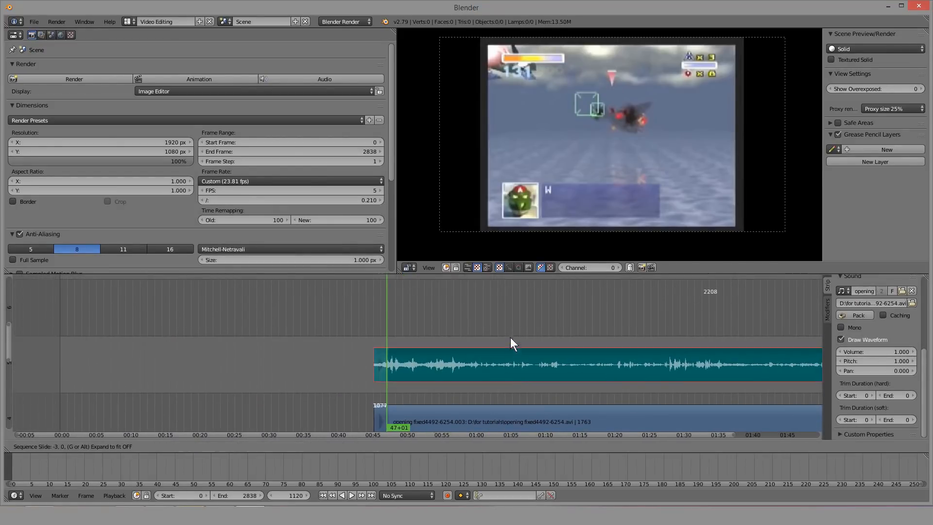
left_click(504, 330)
Step: Duplicate the sound strip again into channel 7, placing the copy so it starts at about 00:14
middle_click_drag(515, 316, 439, 349)
key("shift+d")
left_click(261, 310)
scroll(322, 330, "up", 2)
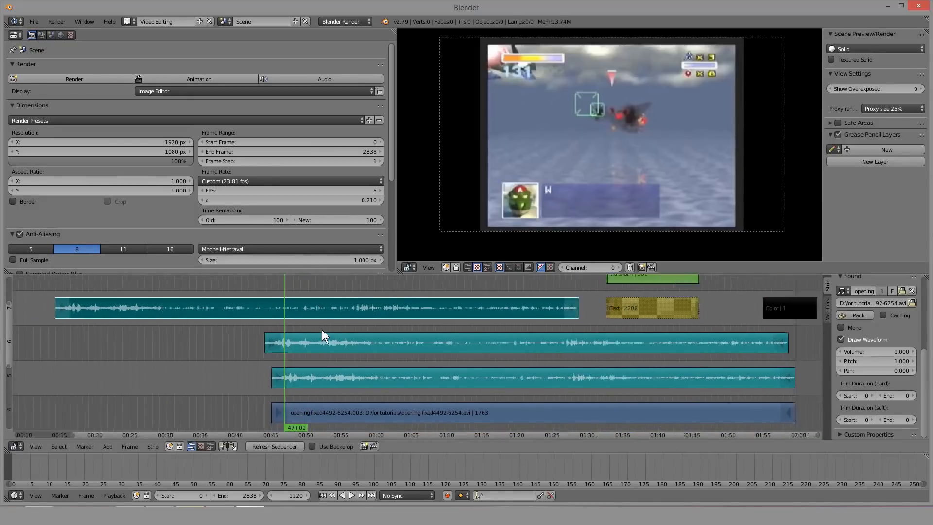
scroll(322, 330, "up", 7)
Step: Place the playhead at 54+03, play the three overlapping sound strips together, and stop playback
left_click(274, 309)
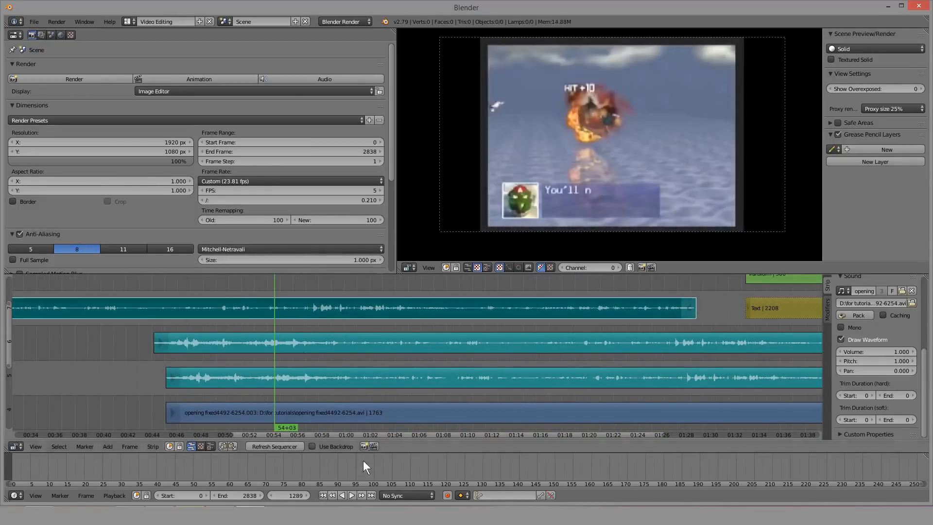
left_click(355, 494)
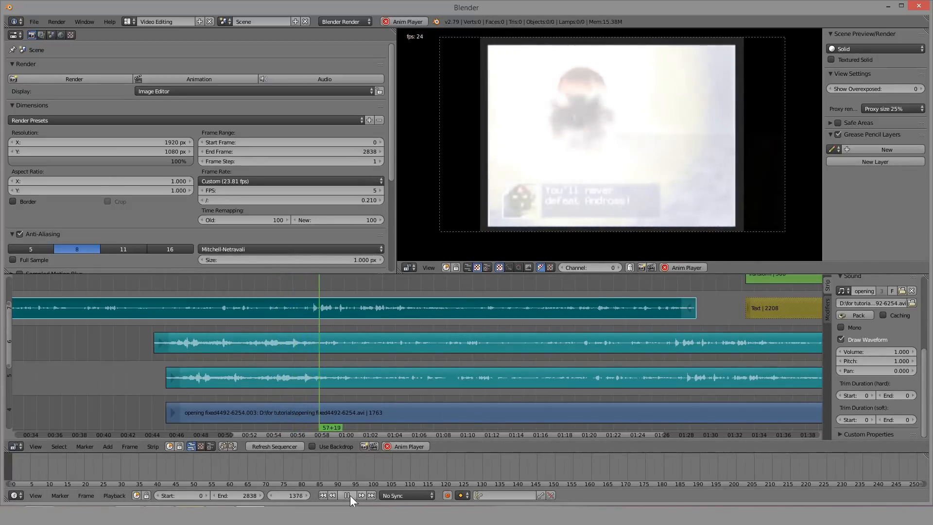
left_click(349, 494)
scroll(390, 349, "up", 4)
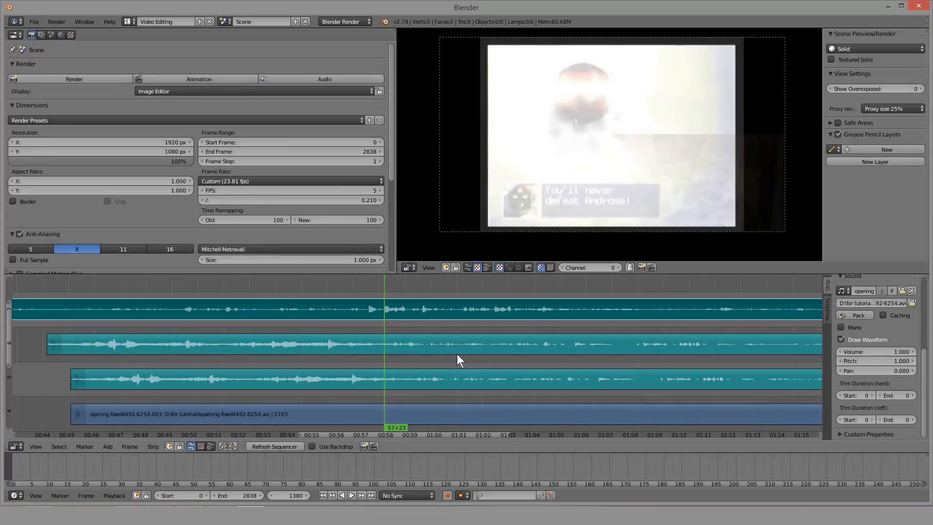
Step: Place the playhead at 54+08 and select the sound strips in channels 5, 6 and 7 in turn to compare their waveforms
scroll(450, 330, "left", 4, "ctrl")
left_click(392, 299)
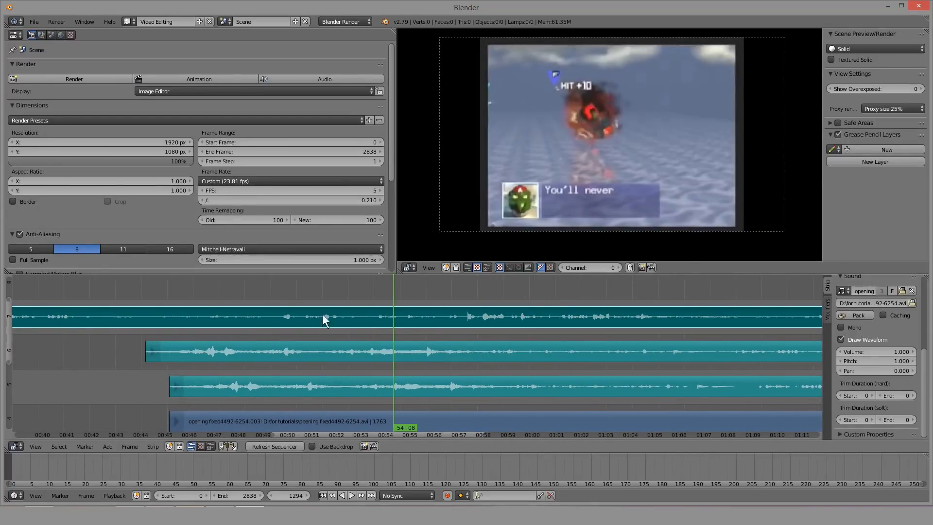
scroll(406, 357, "up", 2)
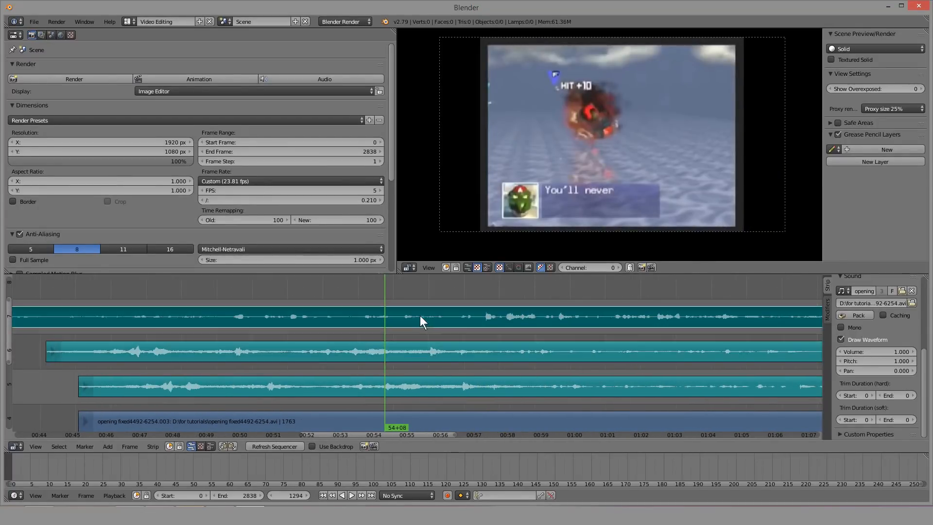
right_click(388, 362)
right_click(391, 329)
right_click(389, 357)
right_click(386, 375)
right_click(386, 351)
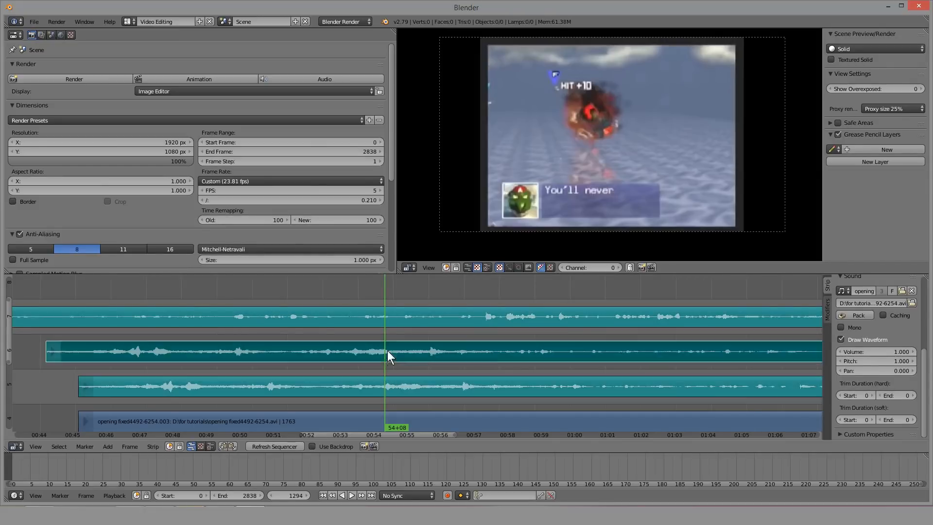
right_click(391, 309)
right_click(383, 345)
right_click(379, 311)
right_click(381, 352)
right_click(387, 321)
right_click(385, 358)
right_click(383, 326)
right_click(383, 340)
right_click(383, 330)
right_click(389, 357)
right_click(397, 378)
right_click(392, 352)
right_click(391, 322)
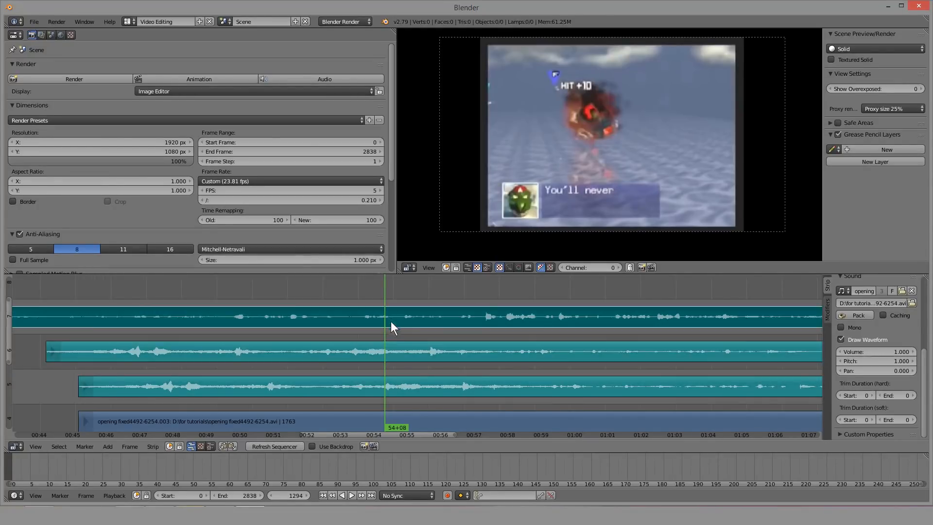
right_click(397, 351)
right_click(403, 374)
right_click(403, 310)
right_click(403, 353)
right_click(406, 380)
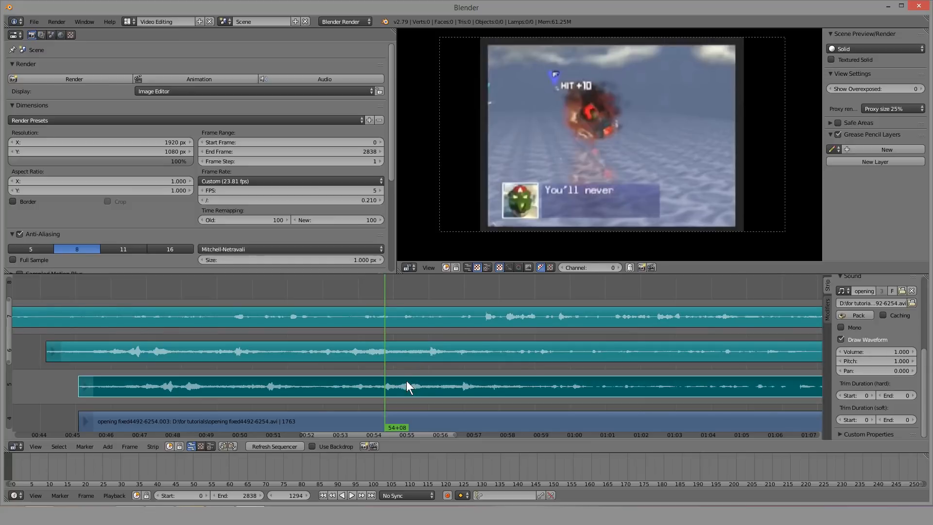
right_click(404, 354)
right_click(397, 317)
right_click(403, 354)
right_click(407, 383)
right_click(403, 355)
right_click(400, 318)
Step: Examine the three overlapping waveforms in detail and place the playhead at 53+19
scroll(343, 353, "up", 4)
middle_click_drag(342, 348, 457, 322)
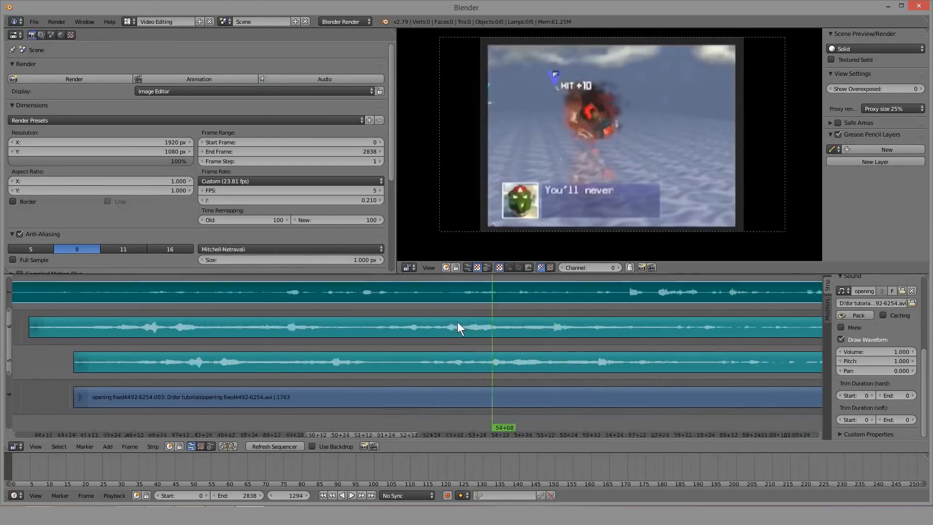
scroll(457, 322, "up", 7)
middle_click_drag(710, 332, 610, 343)
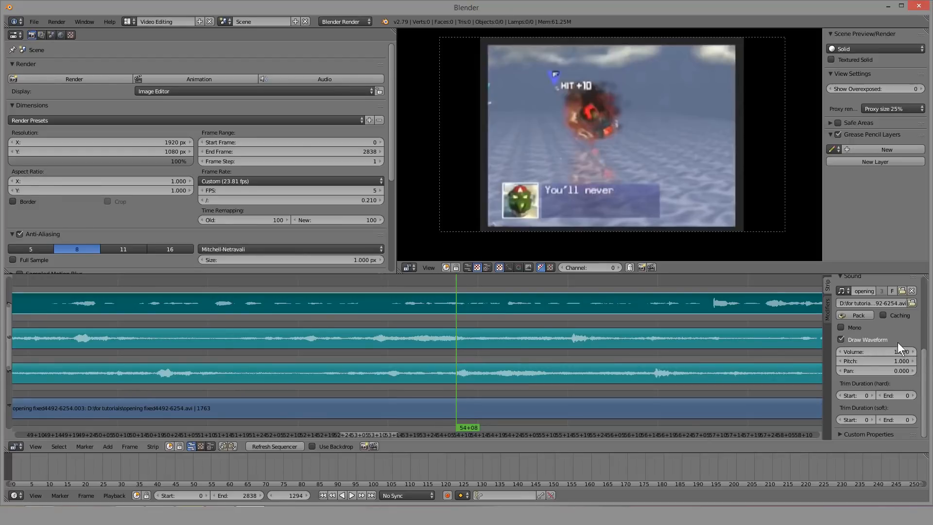
scroll(515, 328, "up", 7)
middle_click_drag(542, 320, 438, 334)
left_click(328, 293)
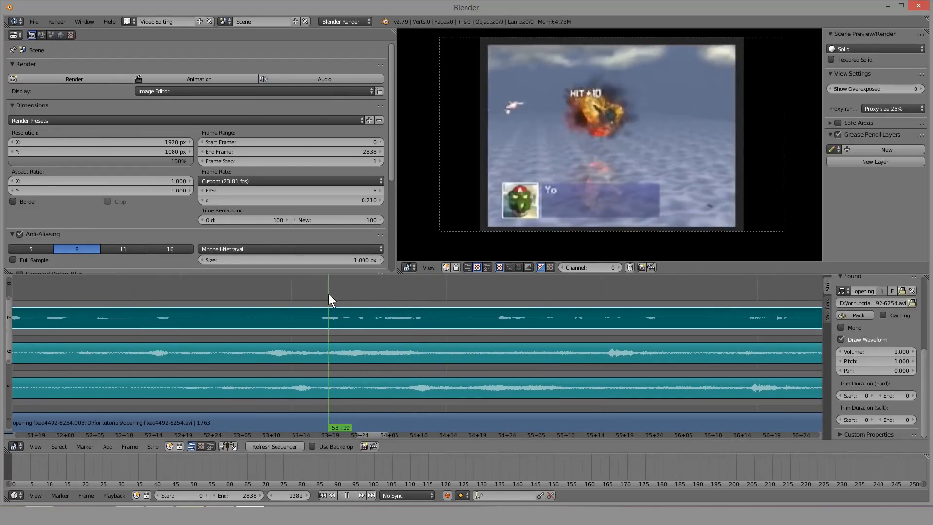
right_click(386, 354)
middle_click_drag(315, 320, 414, 314)
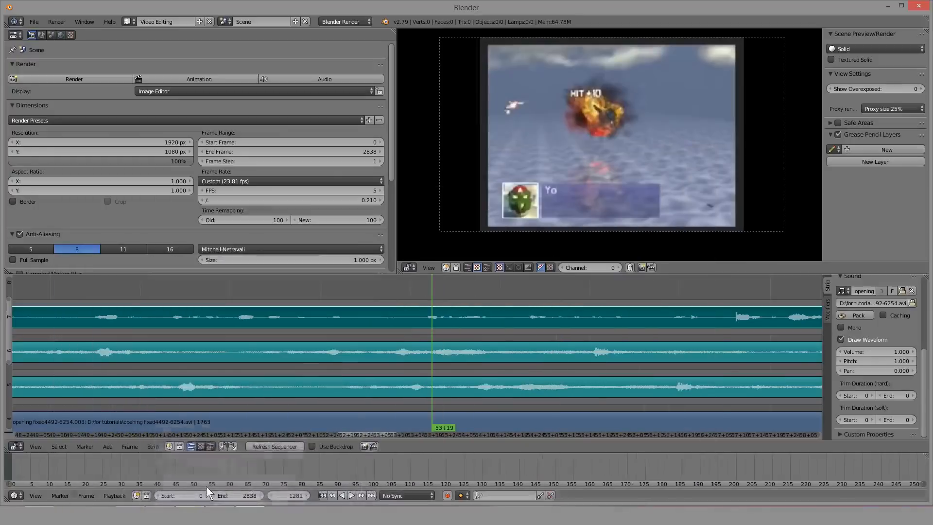
Step: Scrub back to 48+20 and alternately select the channel 6 and channel 7 sound strips to compare their waveforms
middle_click_drag(324, 328, 520, 330)
scroll(535, 319, "down", 12)
left_click_drag(478, 299, 337, 292)
key("alt+a")
right_click(337, 293)
right_click(351, 320)
right_click(358, 346)
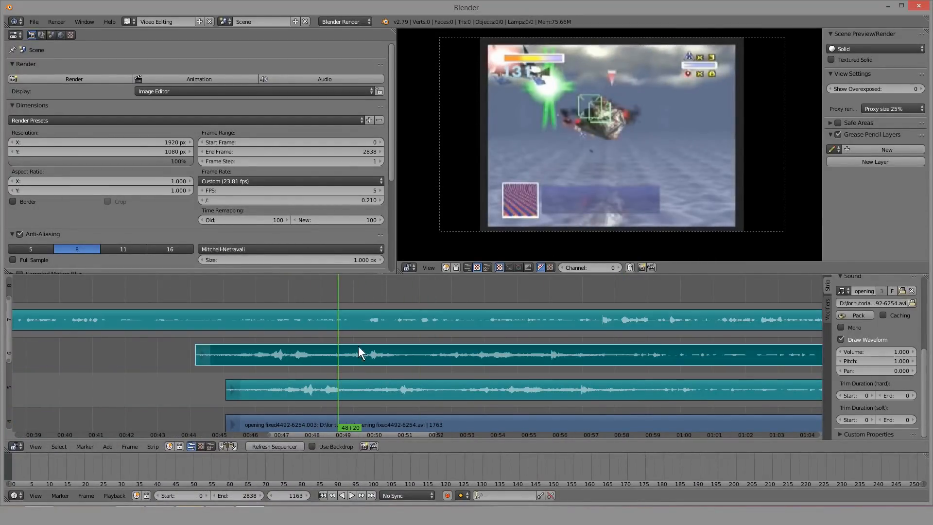
right_click(338, 323)
right_click(345, 351)
right_click(344, 324)
right_click(343, 353)
right_click(344, 322)
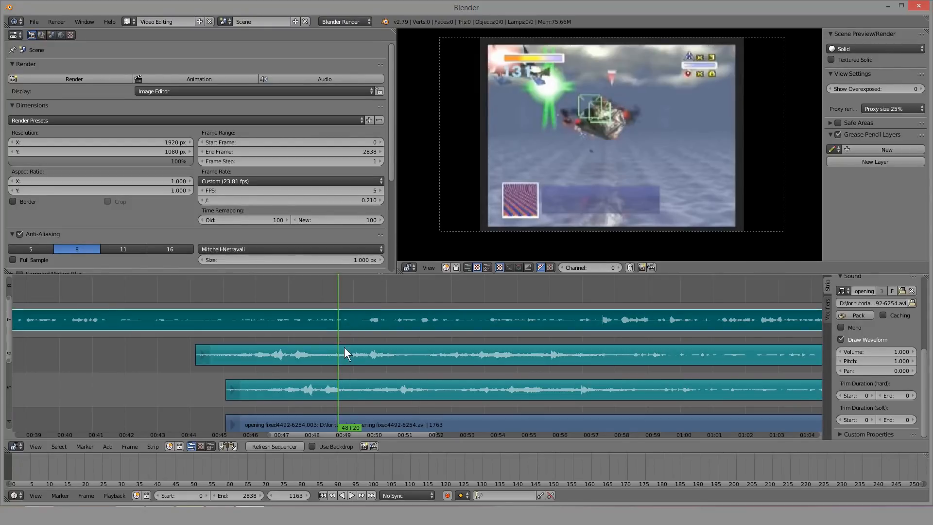
right_click(344, 348)
right_click(340, 316)
Step: Trim the start of the channel 7 sound copy to line up with the start of the channel 5 strip
scroll(340, 316, "down", 6)
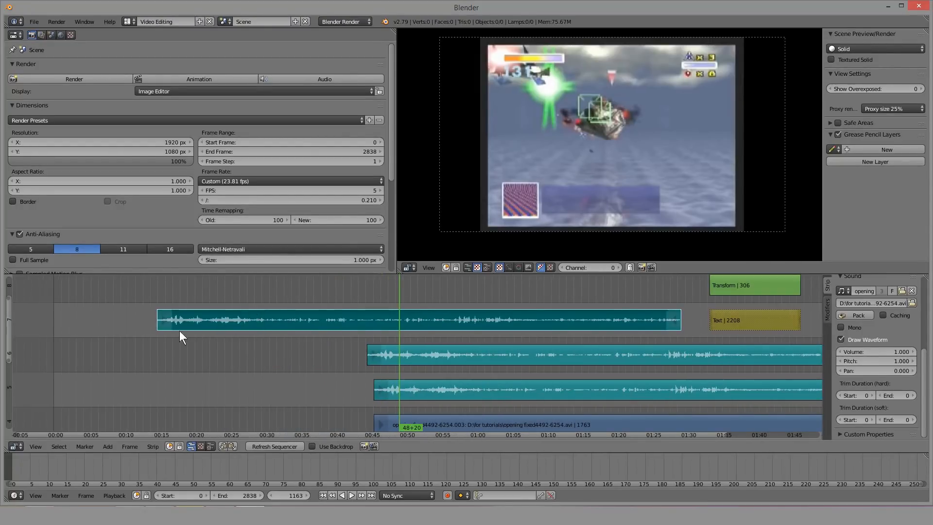
right_click_drag(167, 325, 374, 328)
scroll(379, 316, "up", 2)
scroll(381, 319, "up", 2)
Step: Erase the sound strip copies in channels 7 and 6
key("x")
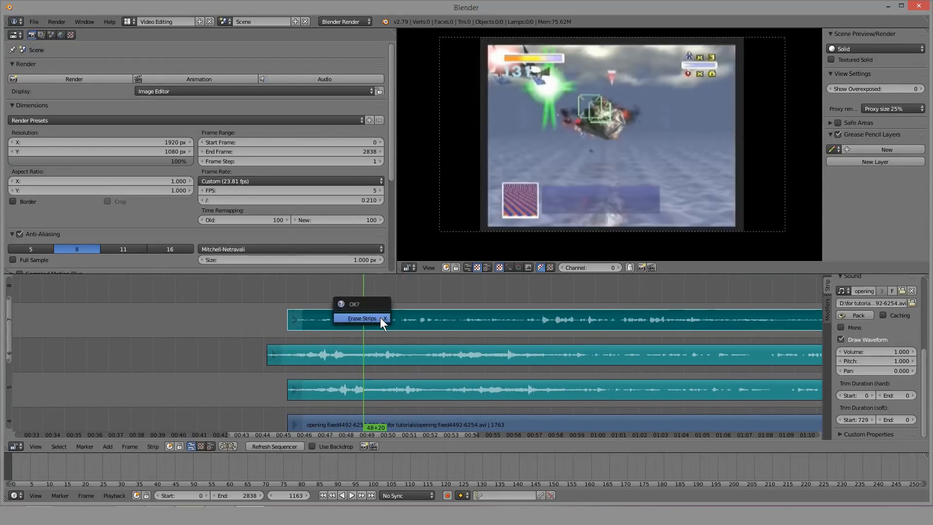
left_click(380, 319)
right_click(407, 353)
key("x")
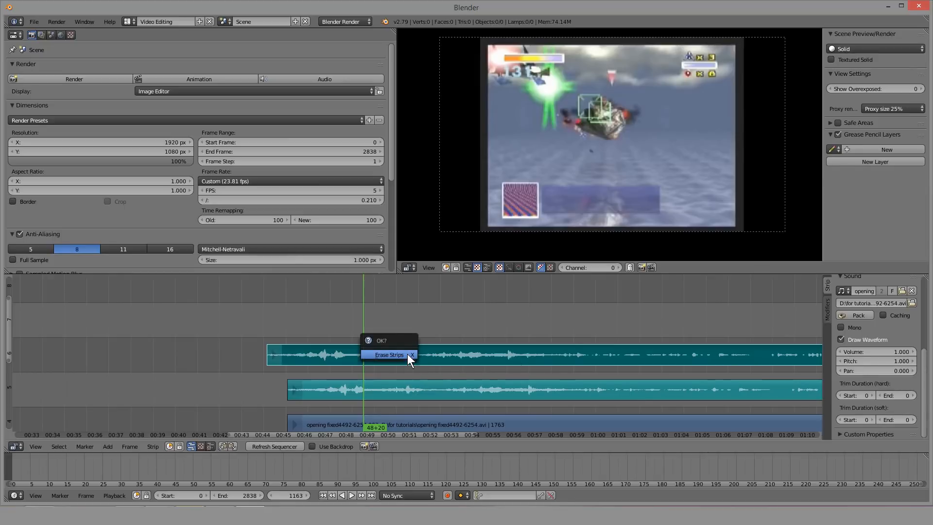
left_click(407, 353)
Step: Duplicate the channel 5 sound strip into channel 6, exactly aligned with the original
right_click(399, 388)
key("shift+d")
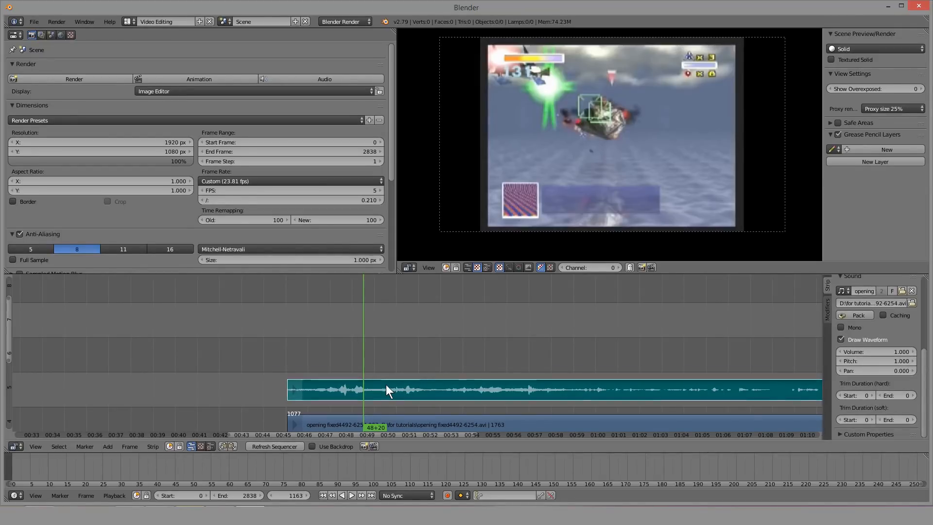
left_click(382, 362)
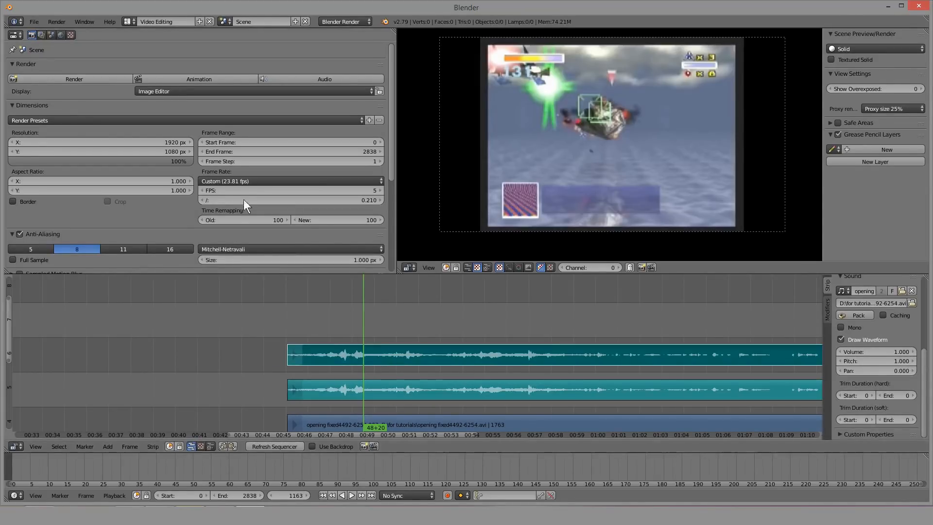
Step: Play the two aligned sound strips from 49+11 and stop at 50+07
scroll(388, 324, "down", 2)
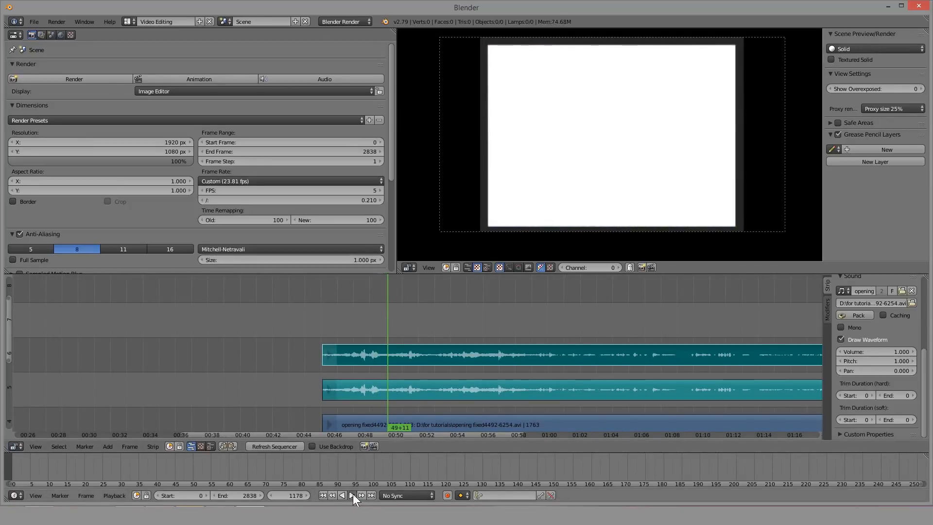
left_click(351, 494)
left_click(351, 493)
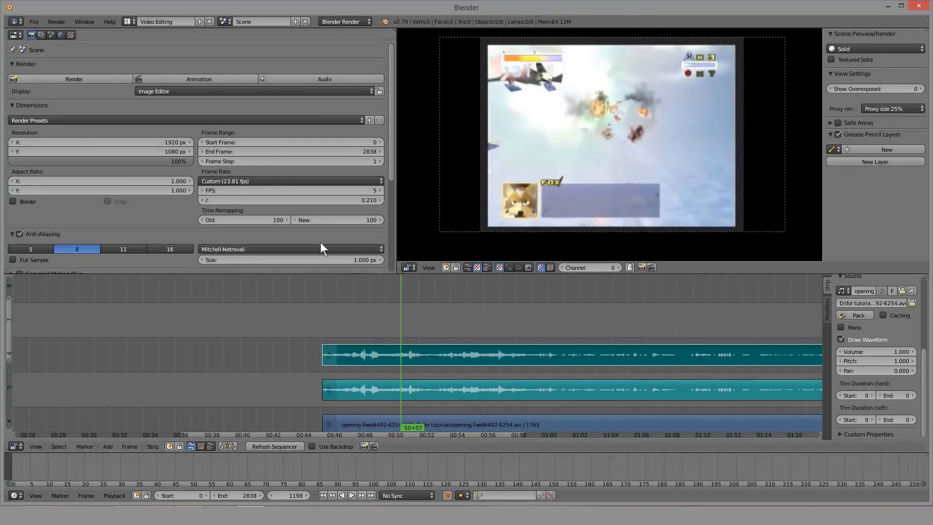
Step: Duplicate the channel 6 sound strip into channels 7, 8 and 9, each copy starting at a different earlier time
scroll(415, 330, "down", 12)
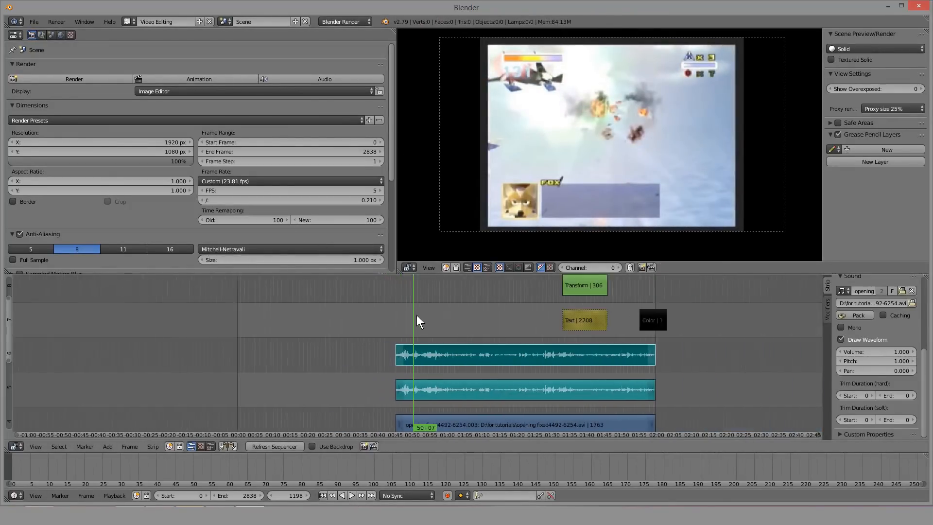
middle_click_drag(484, 338, 443, 336)
scroll(403, 358, "up", 4)
scroll(394, 352, "down", 8)
key("shift+d")
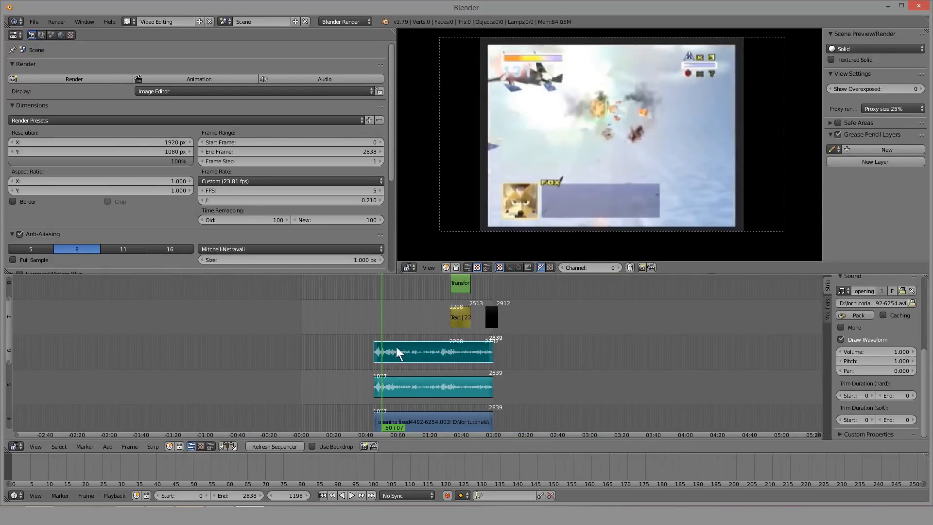
left_click(336, 326)
middle_click_drag(397, 313, 390, 366)
key("shift+d")
left_click(406, 322)
key("shift+d")
left_click(436, 290)
Step: Examine the stacked sound strips in channels 5 to 9 across the sequencer timeline
scroll(433, 312, "up", 4)
scroll(415, 340, "up", 12)
scroll(415, 340, "up", 3)
scroll(480, 328, "down", 4)
scroll(345, 379, "down", 11)
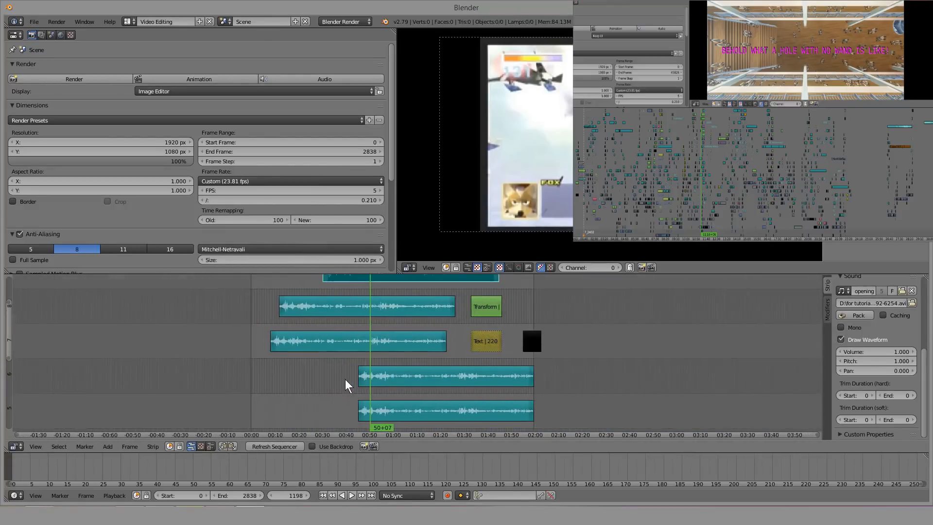
scroll(350, 380, "up", 9)
middle_click_drag(317, 387, 380, 321)
scroll(449, 313, "down", 1)
middle_click_drag(459, 290, 430, 353)
scroll(365, 339, "up", 5)
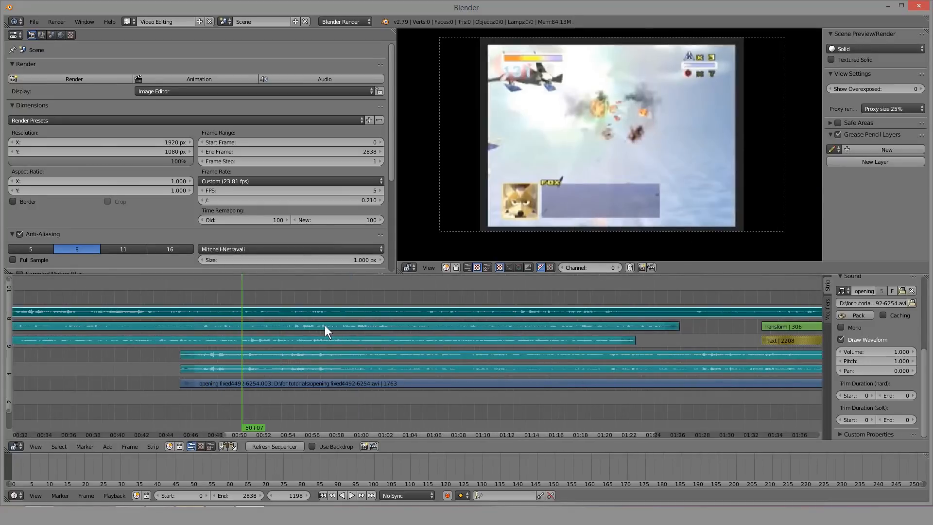
Step: Mute the sound strips in channels 6, 7 and 9
right_click(250, 353)
key("h")
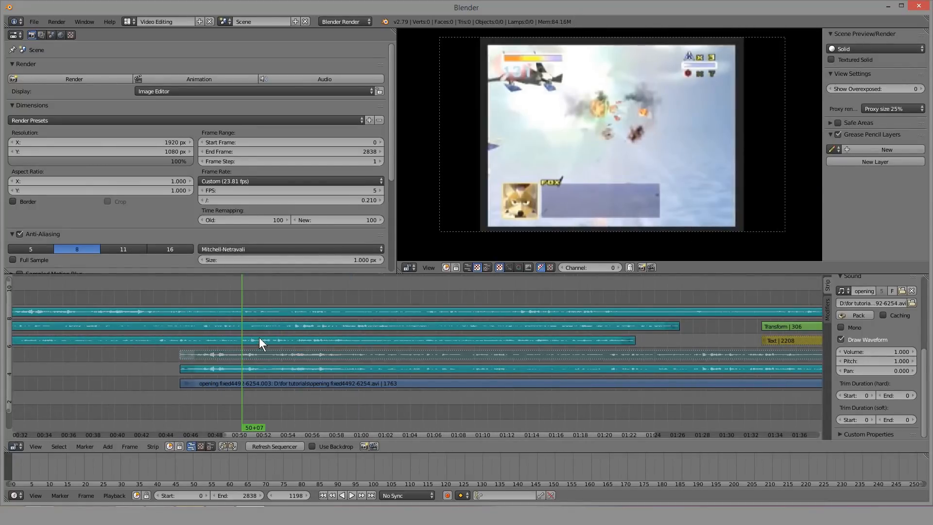
right_click(258, 338)
key("h")
right_click(261, 323)
right_click(264, 313)
key("h")
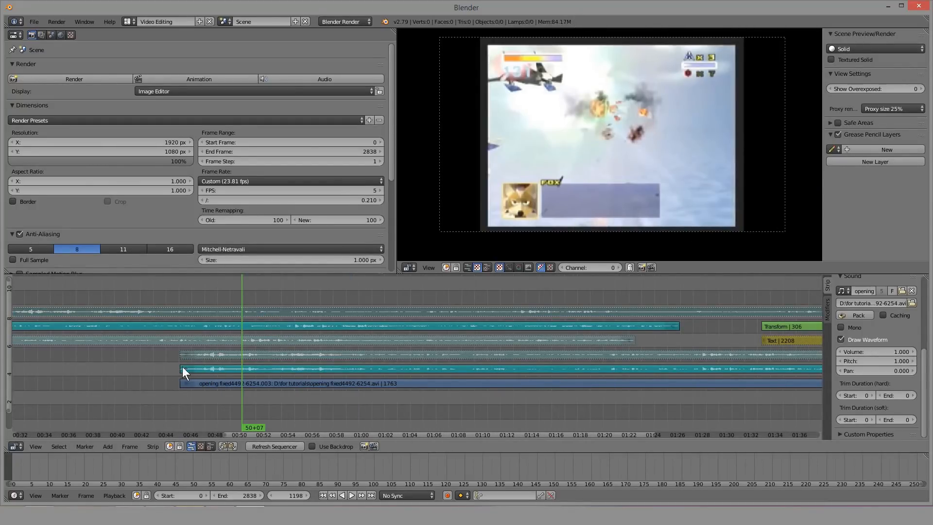
Step: Set the scene's start frame to 1077, at the start of the channel 5 sound strip
left_click_drag(183, 378, 180, 392)
key("s")
scroll(345, 374, "down", 3)
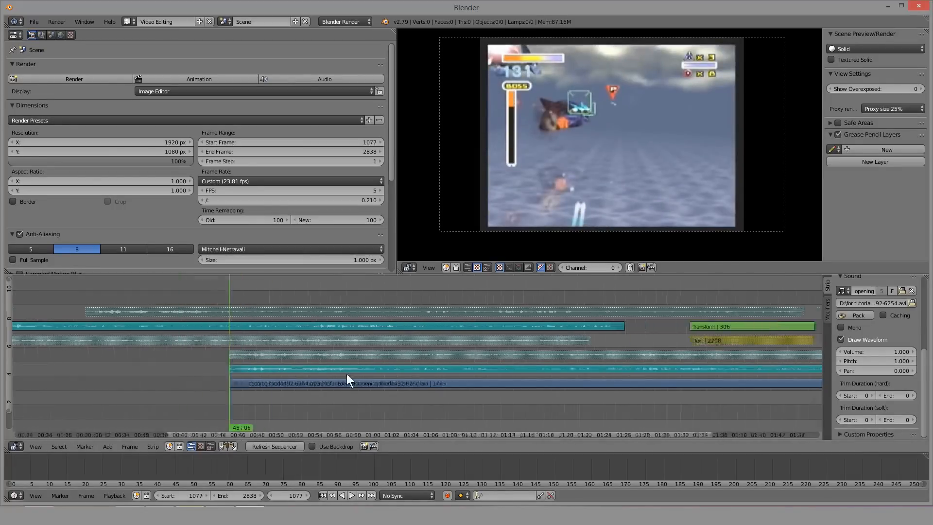
Step: Set the scene's start frame to 1014, before the channel 4 movie strip, and cancel the accidental sound strip slip
scroll(346, 374, "down", 6)
scroll(544, 395, "up", 10)
mouse_move(756, 397)
left_mouse_down()
mouse_move(780, 396)
mouse_move(754, 394)
left_mouse_up()
middle_click_drag(302, 358, 690, 344)
left_click(77, 385)
key("s")
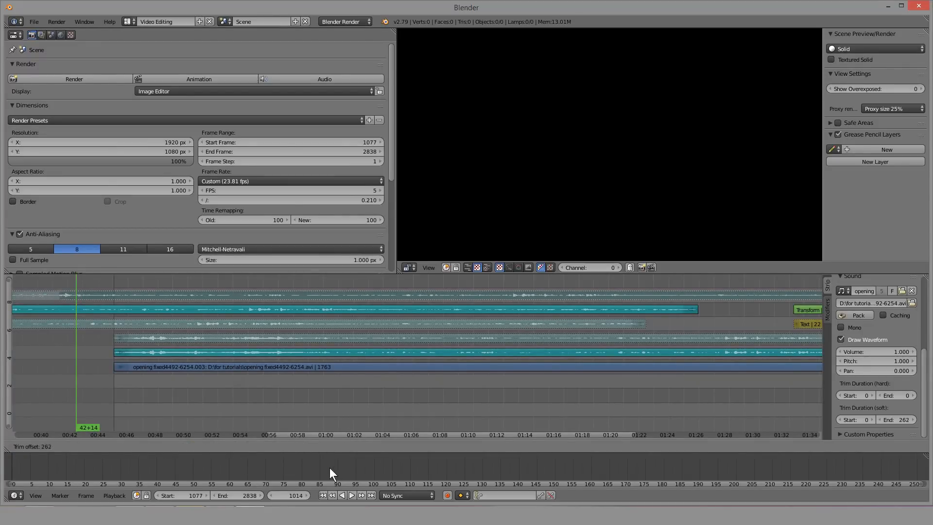
right_click(259, 392)
key("s")
Step: Extend the start of the channel 4 movie strip back to frame 996
middle_click_drag(245, 395, 488, 396)
right_click_drag(360, 369, 328, 375)
left_click(312, 376)
middle_click_drag(312, 376, 233, 374)
scroll(364, 362, "down", 4)
Step: Move the playhead to 42+16, just after the start of the channel 4 movie strip
left_click(370, 367)
scroll(605, 360, "down", 2)
middle_click_drag(605, 359, 528, 343)
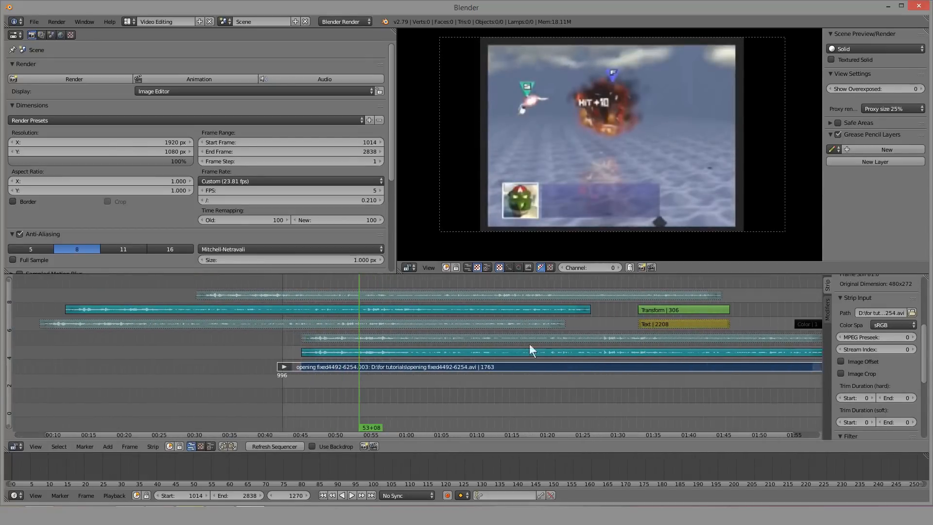
scroll(252, 345, "up", 2)
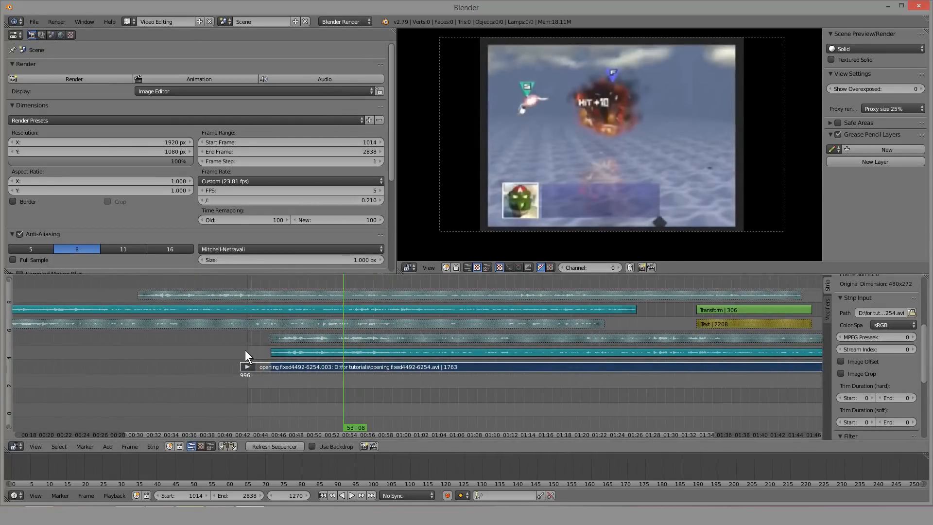
left_click_drag(244, 350, 248, 351)
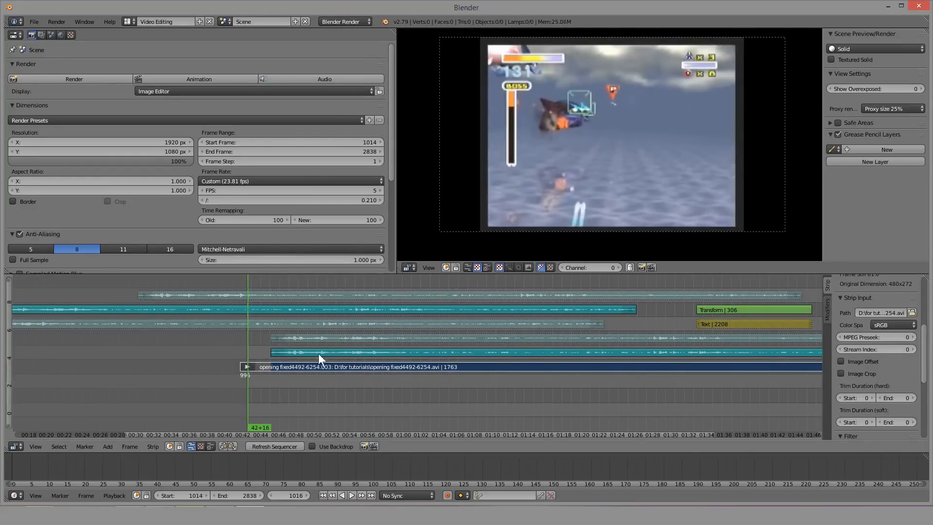
Step: Examine how the movie strip's start compares with the starts of the sound strips in channels 5 and 6
middle_click_drag(636, 338, 387, 336)
scroll(408, 341, "down", 4)
middle_click_drag(298, 338, 465, 341)
scroll(423, 347, "up", 4)
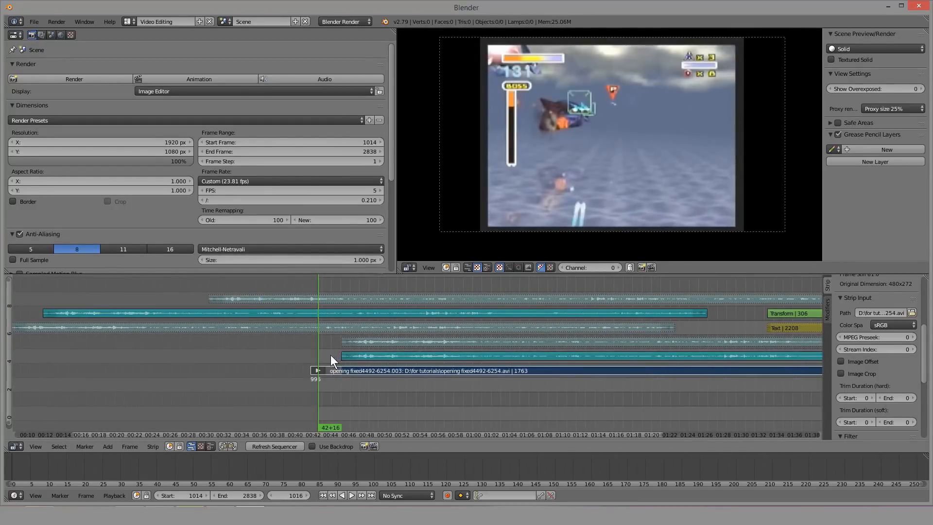
scroll(331, 354, "up", 4)
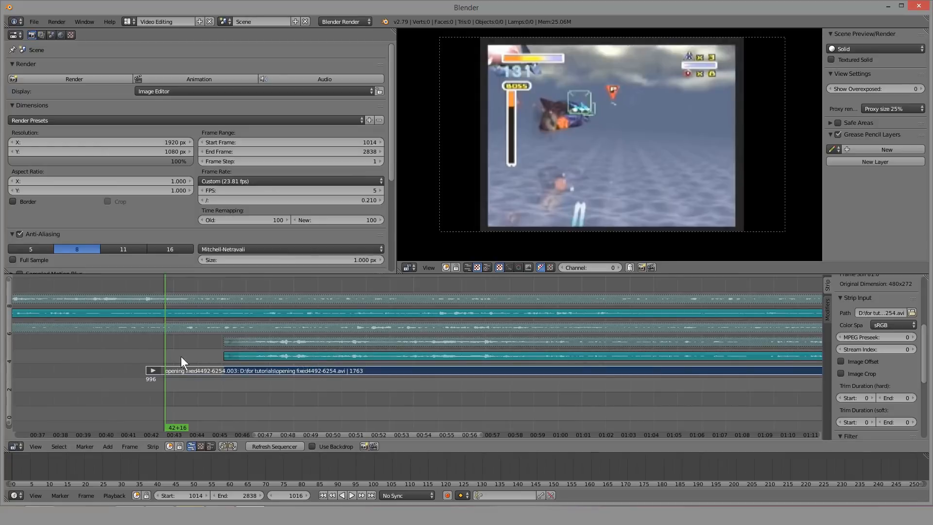
scroll(239, 354, "down", 4)
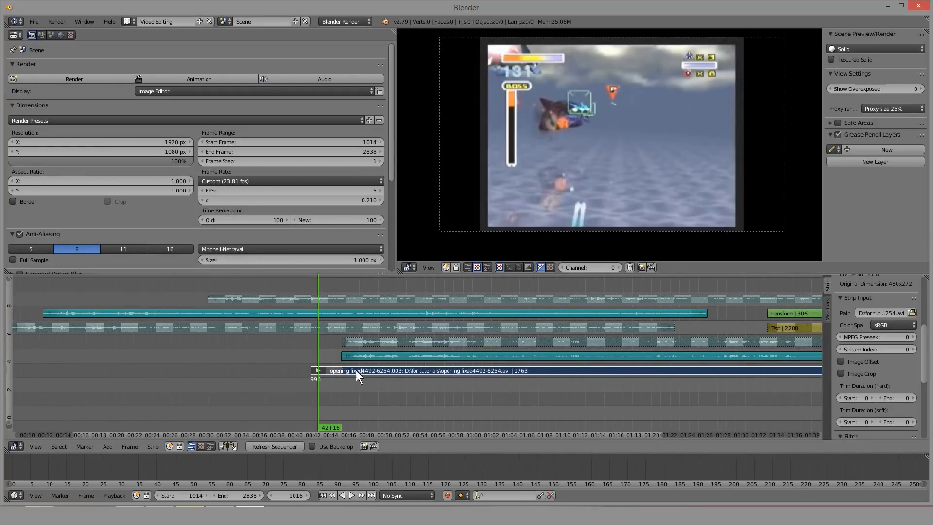
scroll(438, 370, "up", 4)
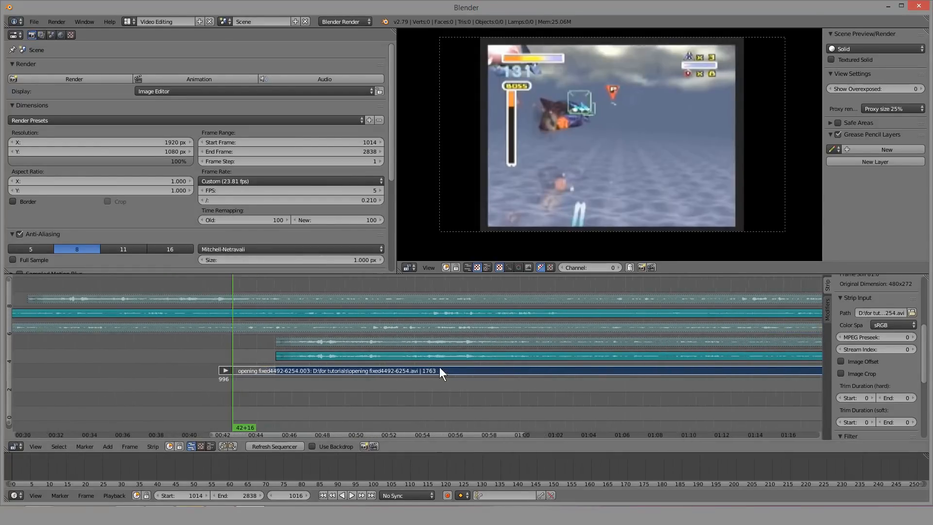
Step: Select the channel 5 sound strip and the channel 4 movie strip alternately to compare them as separate strips
key("a")
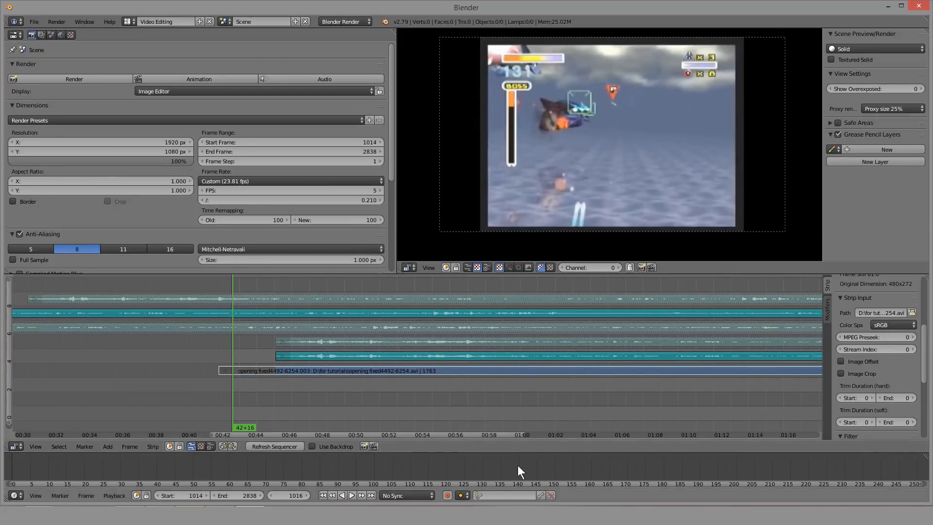
right_click(374, 356)
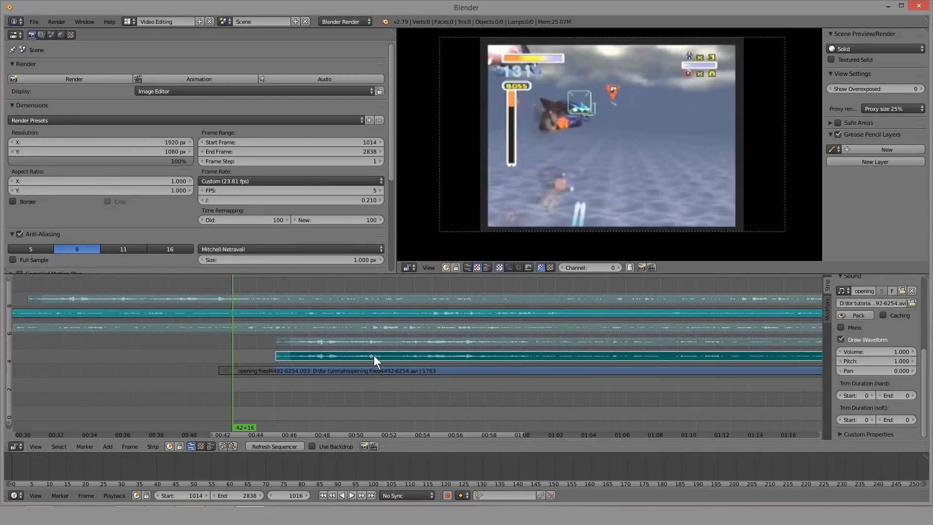
right_click(353, 372)
right_click(350, 361)
right_click(356, 374)
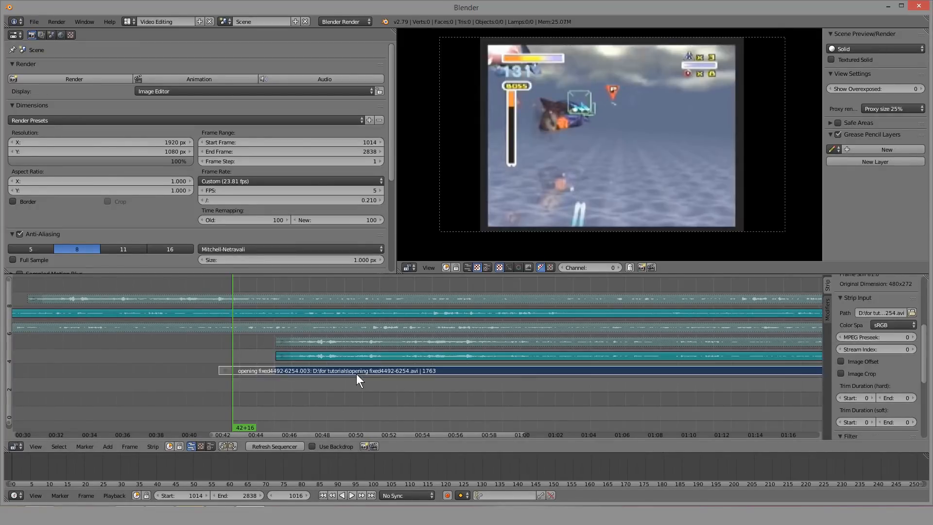
right_click(356, 360)
right_click(356, 372)
right_click(357, 360)
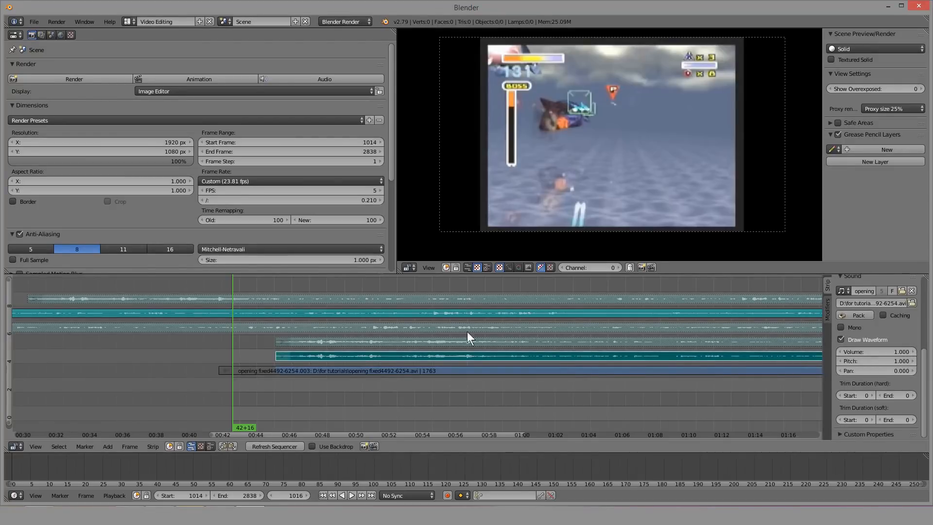
Step: Try sliding the channel 5 sound strip to about frame 1436, independently of the movie strip
key("g")
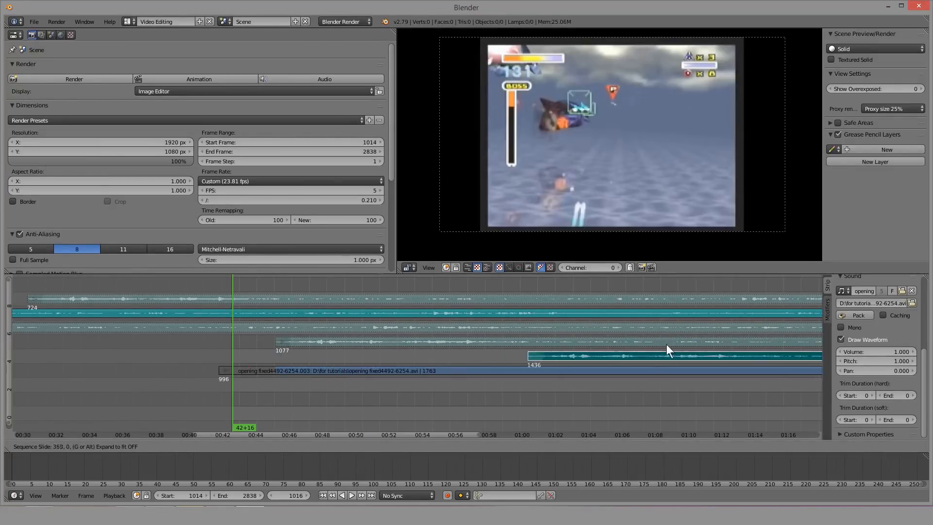
left_click(407, 350)
scroll(281, 375, "up", 3)
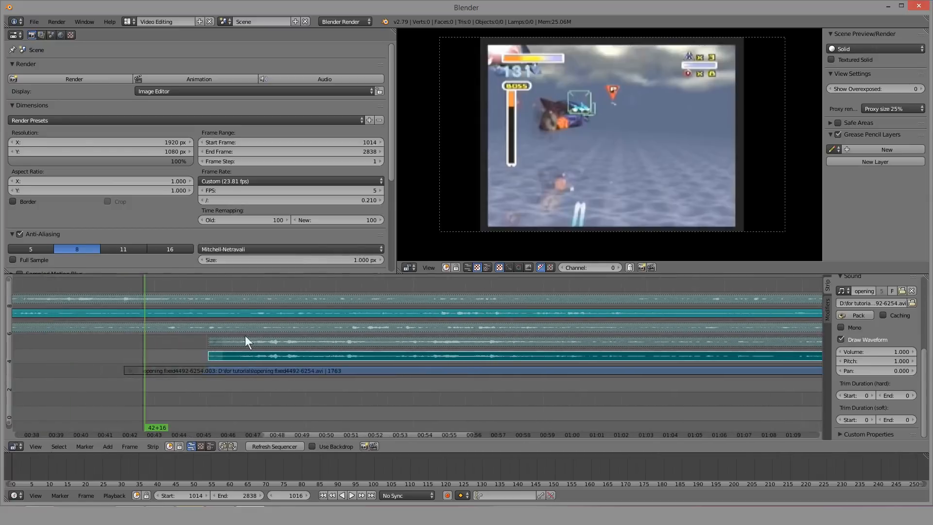
Step: Mute the channel 8 sound strip so only the channel 5 sound strip stays active
right_click(288, 313)
key("h")
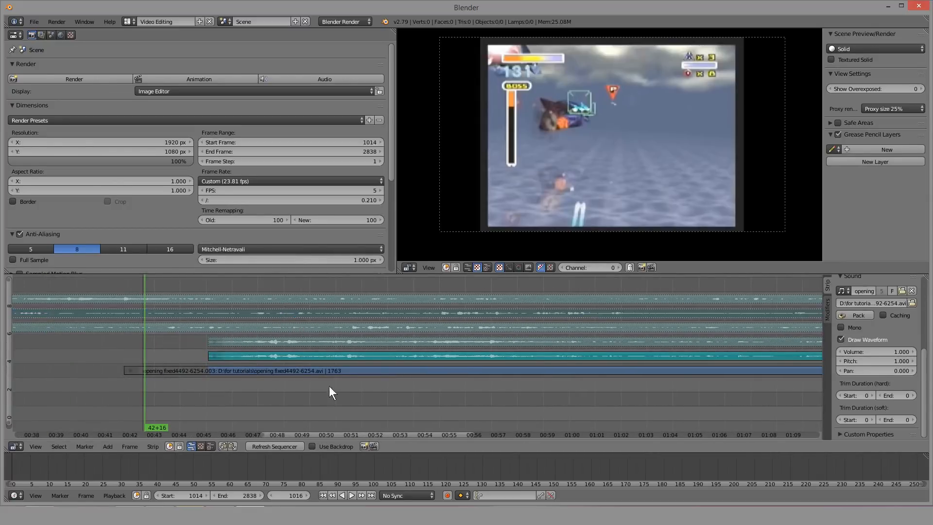
scroll(296, 367, "down", 8)
scroll(263, 347, "down", 6)
middle_click_drag(536, 365, 400, 343)
scroll(360, 336, "down", 7)
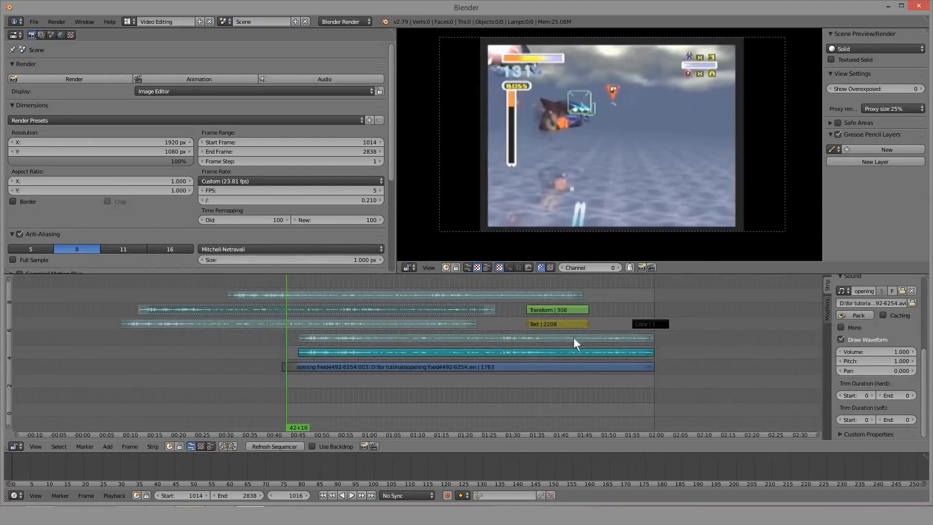
Step: Select the channel 5 sound strip, and switch briefly to Audacity to check the recording before returning to Blender
scroll(247, 371, "up", 9)
key("Escape")
right_click(238, 351)
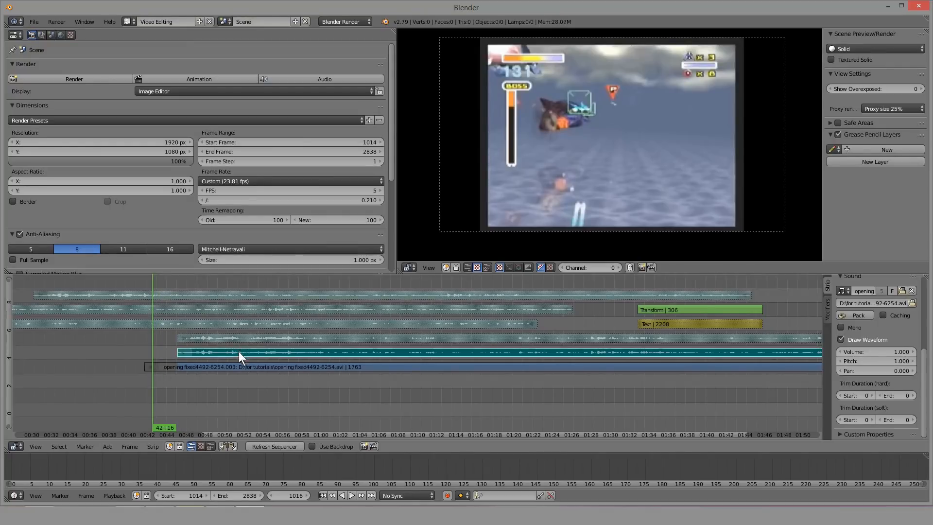
middle_click_drag(212, 354, 359, 363)
scroll(360, 363, "up", 1)
scroll(359, 363, "up", 5)
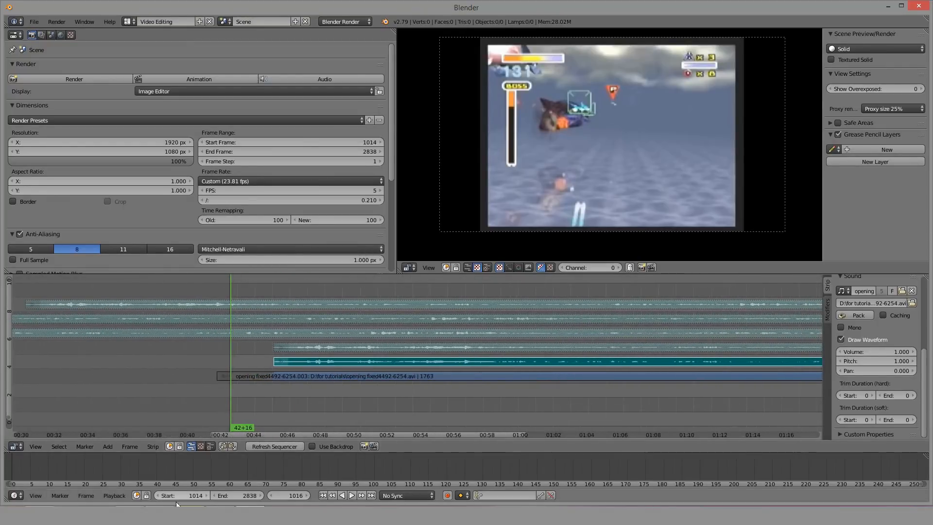
left_click(188, 506)
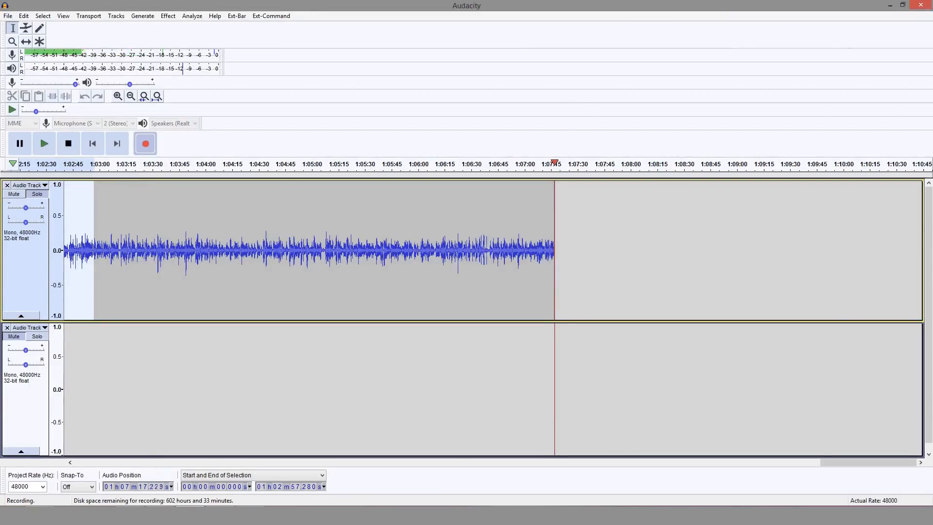
left_click(183, 510)
Step: Mute the channel 5 sound strip, and unmute and re-mute the copies in channels 6 to 9 one after another
right_click(315, 348)
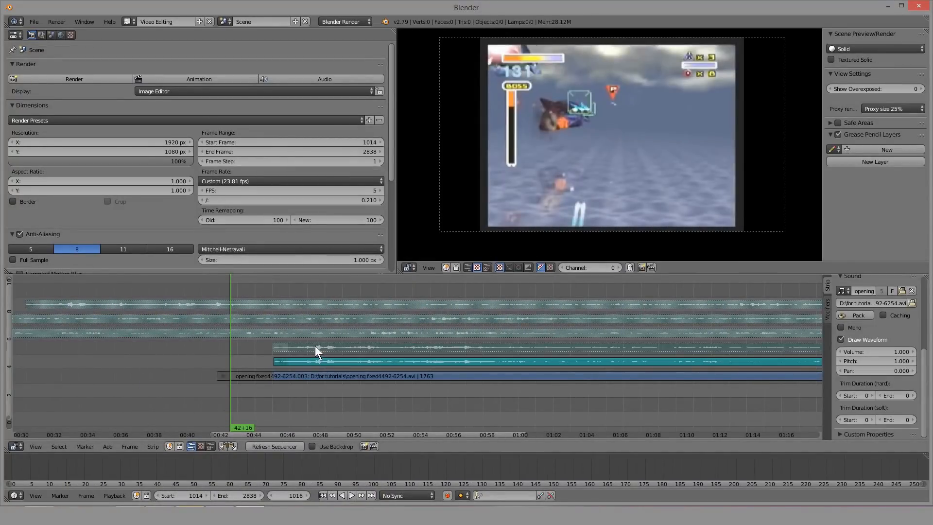
right_click(320, 352)
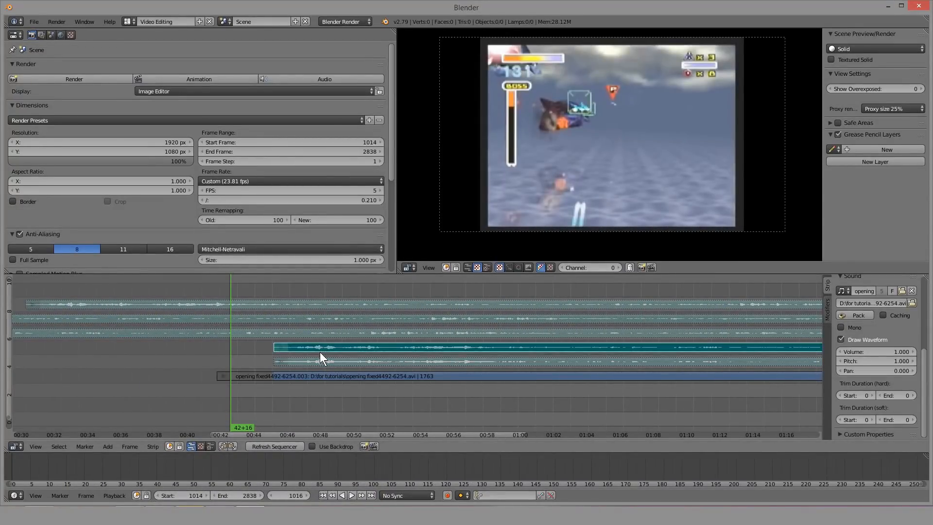
right_click(342, 337)
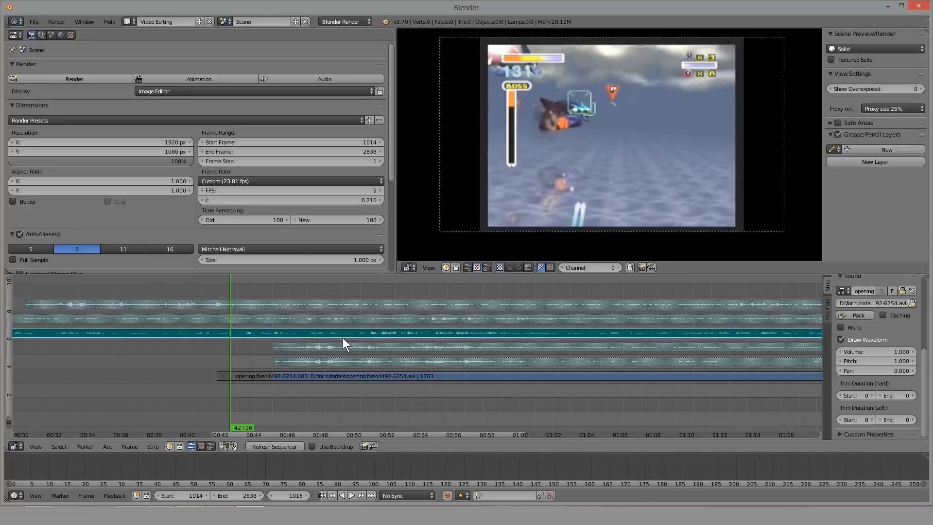
right_click(342, 319)
right_click(337, 305)
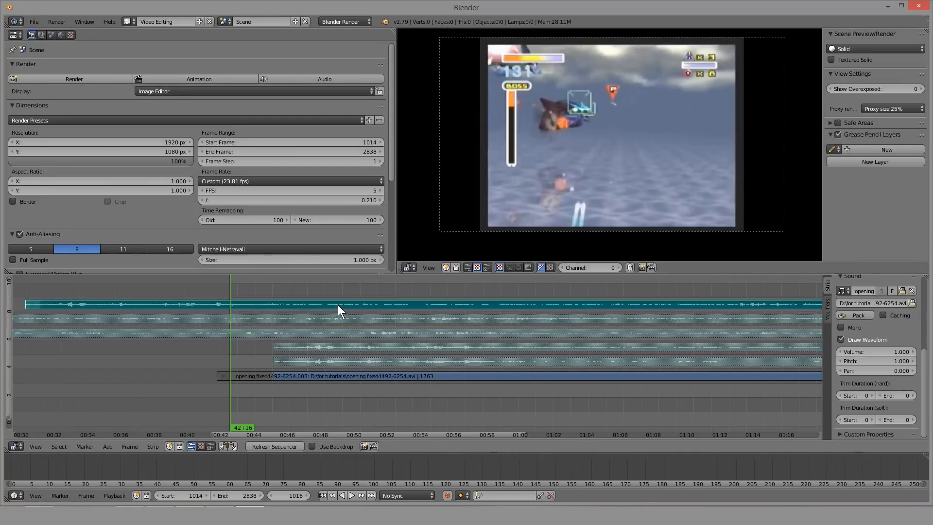
key("h")
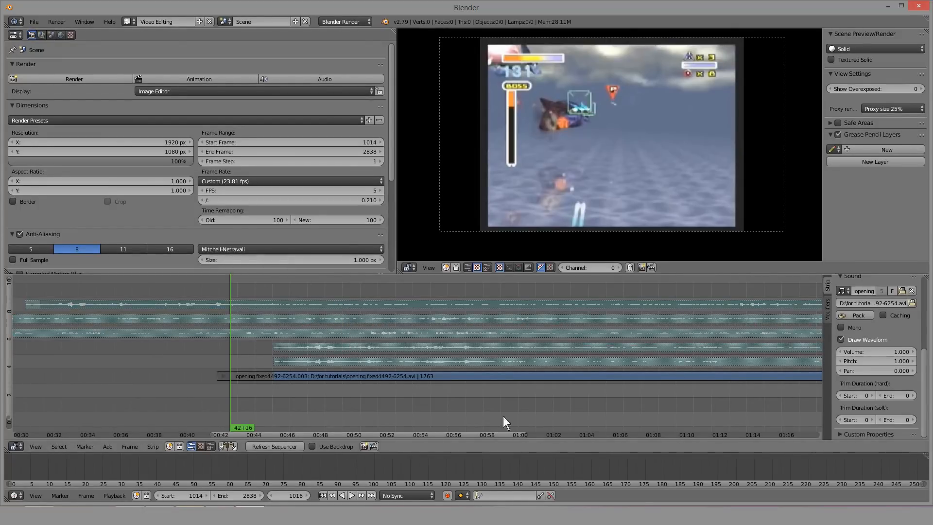
Step: Scrub the playhead to 47+13 over the muted sound strips
scroll(420, 319, "down", 10)
middle_click_drag(410, 319, 226, 326)
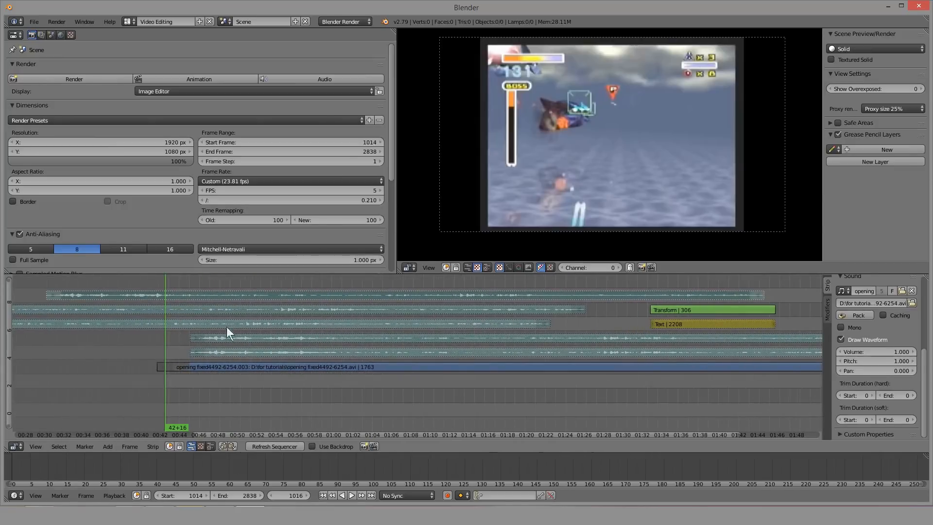
left_click(190, 506)
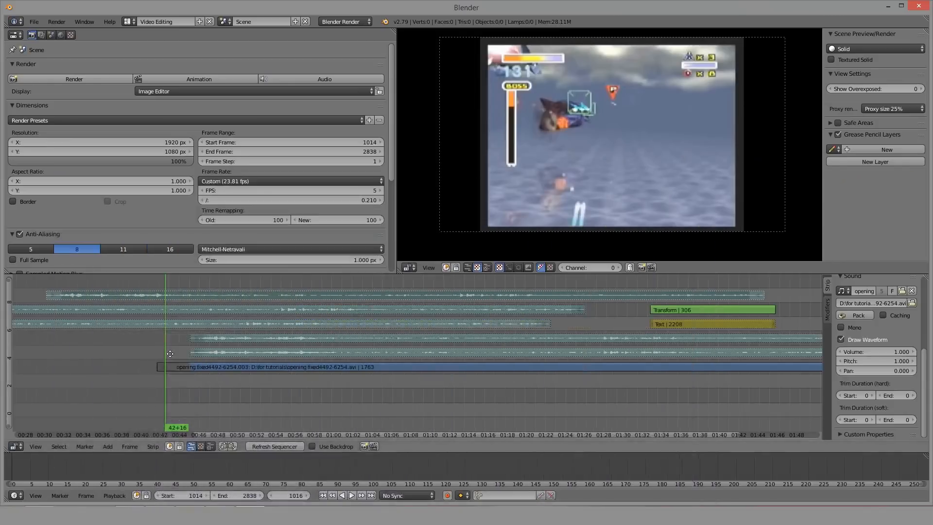
middle_click_drag(170, 354, 356, 373)
scroll(364, 360, "up", 10)
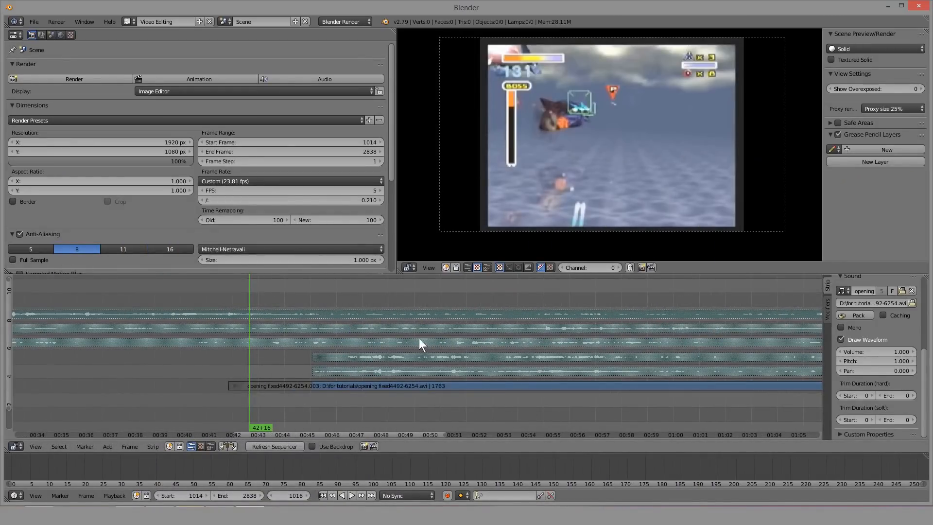
middle_click_drag(442, 345, 434, 345)
left_click_drag(229, 301, 362, 299)
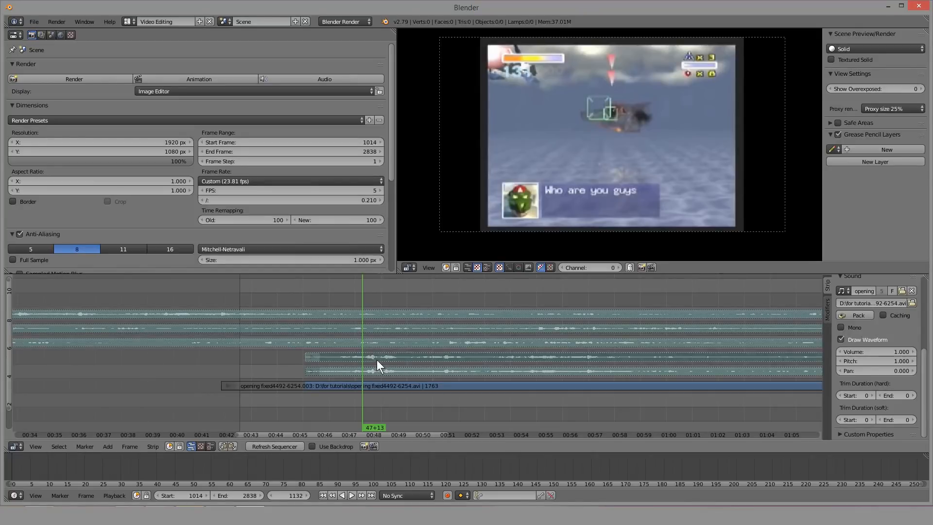
Step: Unmute the channel 7 sound strip, and play the timeline from about 45 seconds onward
scroll(428, 340, "up", 4)
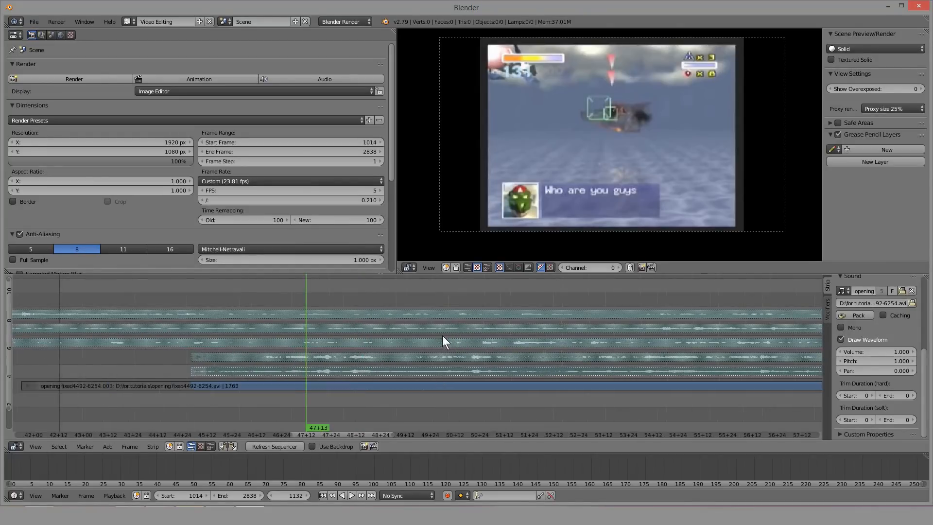
right_click(392, 344)
key("alt+h")
left_click_drag(186, 403, 510, 391)
key("alt+a")
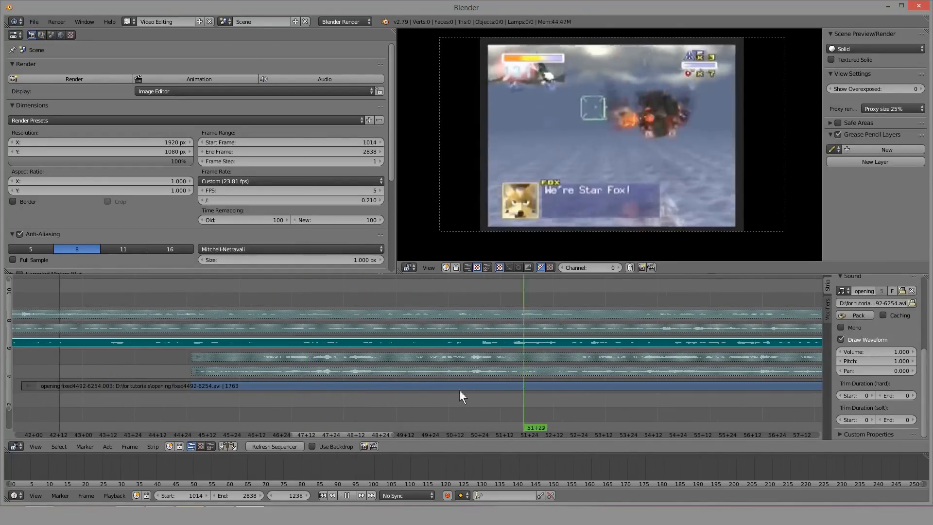
Step: Stop playback and scrub the playhead back to 43+07, near the start of the movie strip
left_click(240, 382)
key("alt+a")
mouse_move(154, 382)
left_mouse_down()
mouse_move(211, 382)
mouse_move(159, 368)
left_mouse_up()
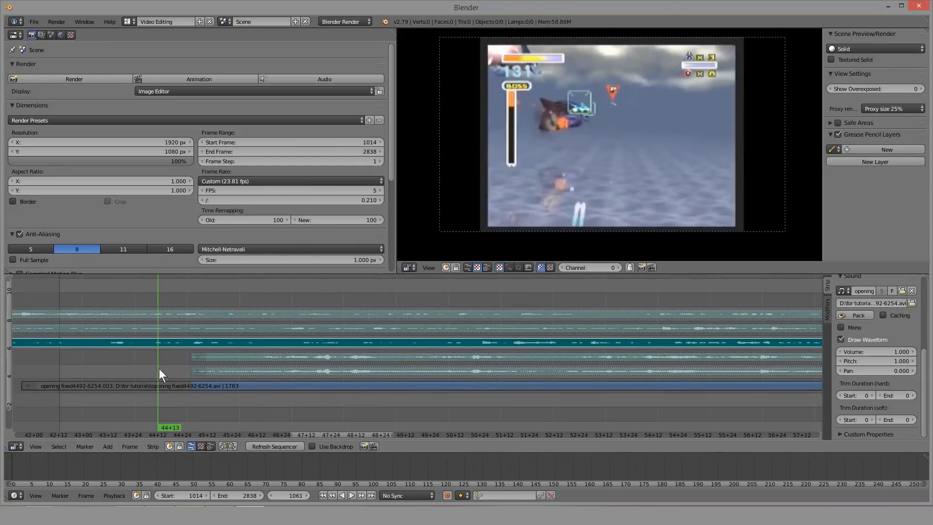
middle_click_drag(159, 368, 389, 364)
left_click_drag(389, 364, 322, 386)
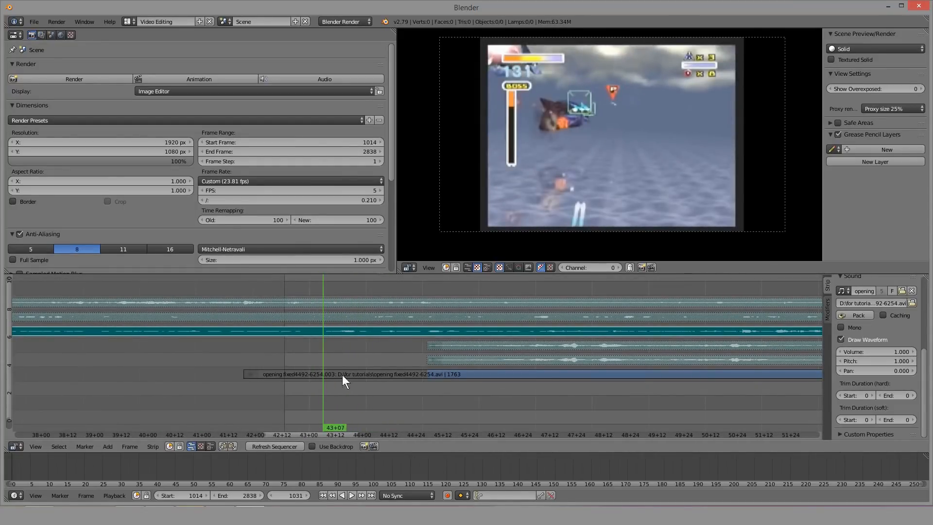
Step: Move the playhead around 42+23, and play a short stretch of the channel 7 sound strip
middle_click_drag(409, 342, 326, 341)
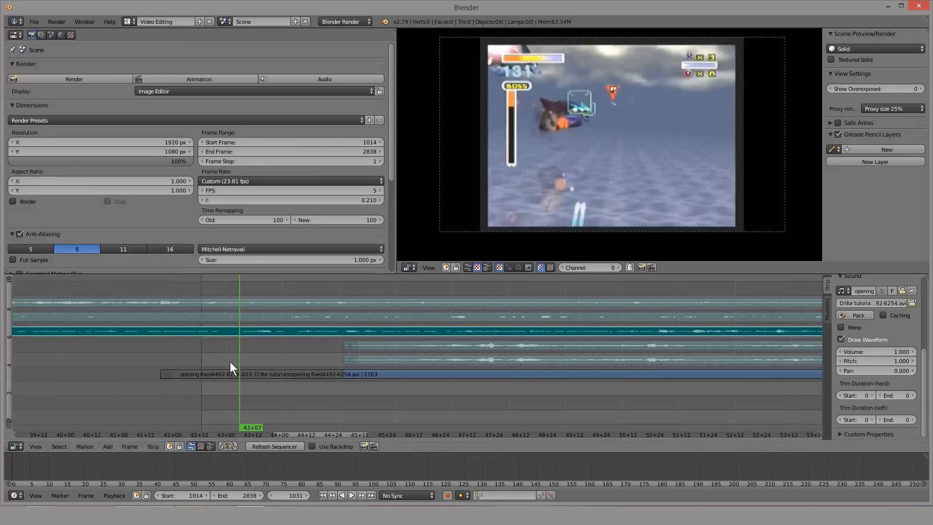
scroll(257, 346, "down", 9)
scroll(291, 349, "up", 3)
left_click(295, 348)
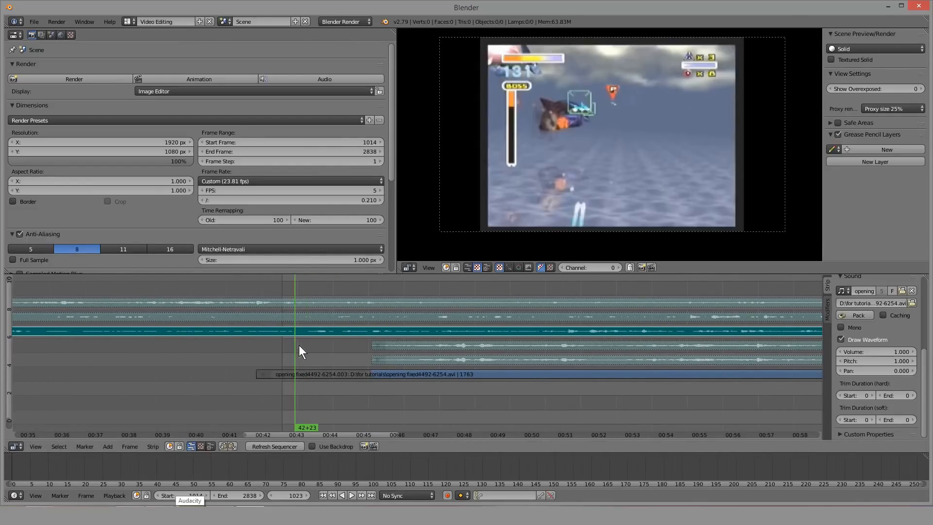
scroll(291, 345, "up", 10)
middle_click_drag(223, 340, 346, 351)
scroll(345, 351, "up", 7)
left_click(208, 357)
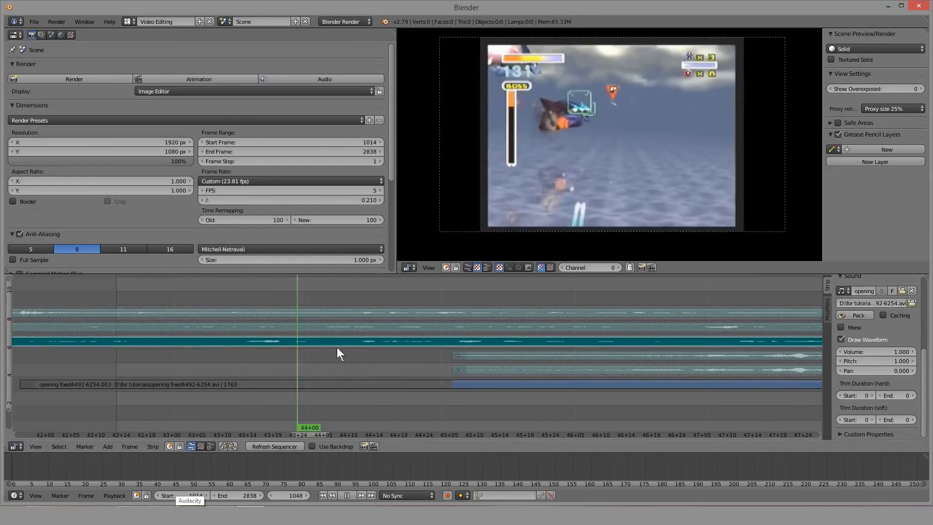
key("alt+a")
Step: Scrub the playhead back to 42+09, just before the start of the scene's frame range
left_click_drag(282, 345, 249, 344)
scroll(267, 341, "down", 18)
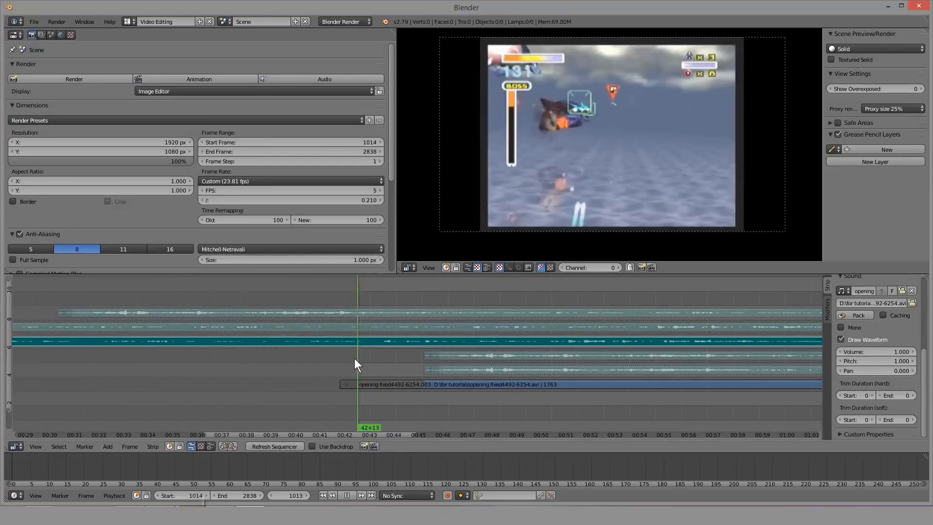
left_click_drag(354, 358, 357, 358)
scroll(357, 358, "up", 6)
left_click(315, 374)
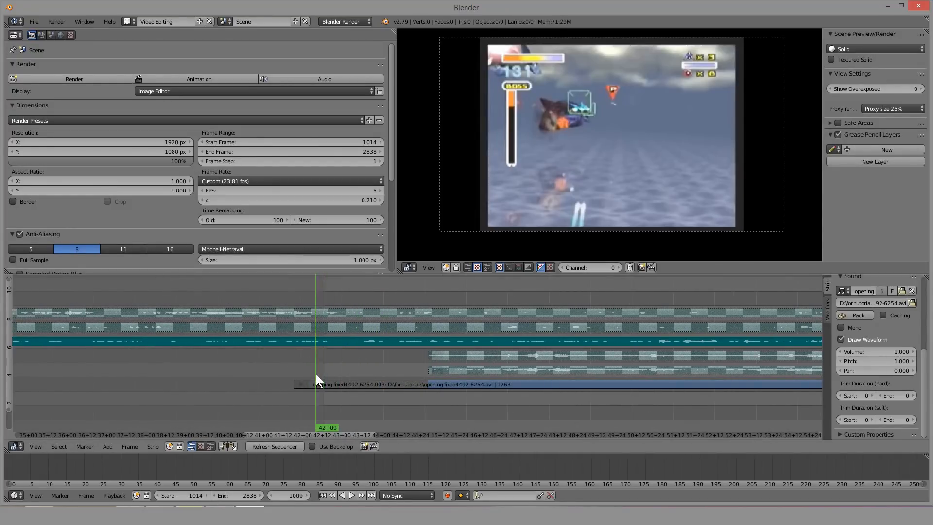
Step: Examine how the stacked sound strips and their waveforms line up with the movie strip in channel 4
scroll(315, 374, "up", 13)
scroll(369, 312, "down", 10)
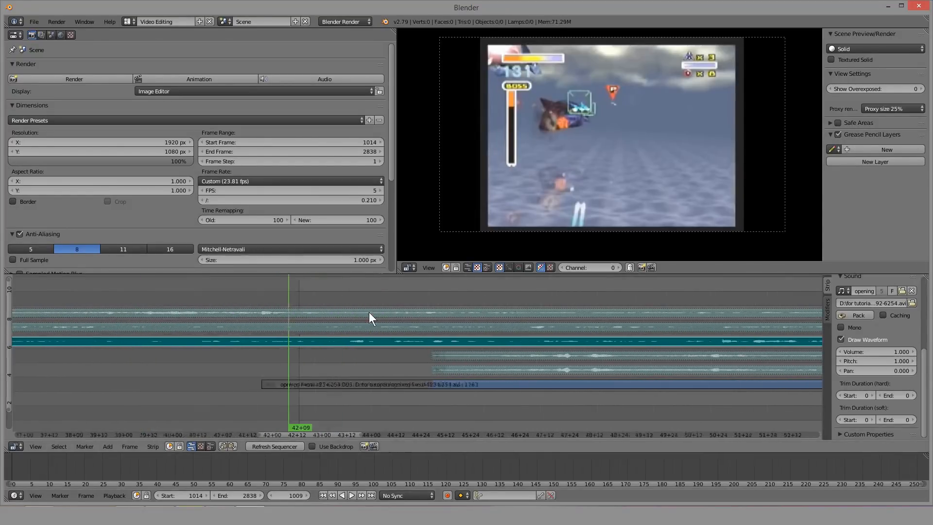
scroll(368, 313, "down", 9)
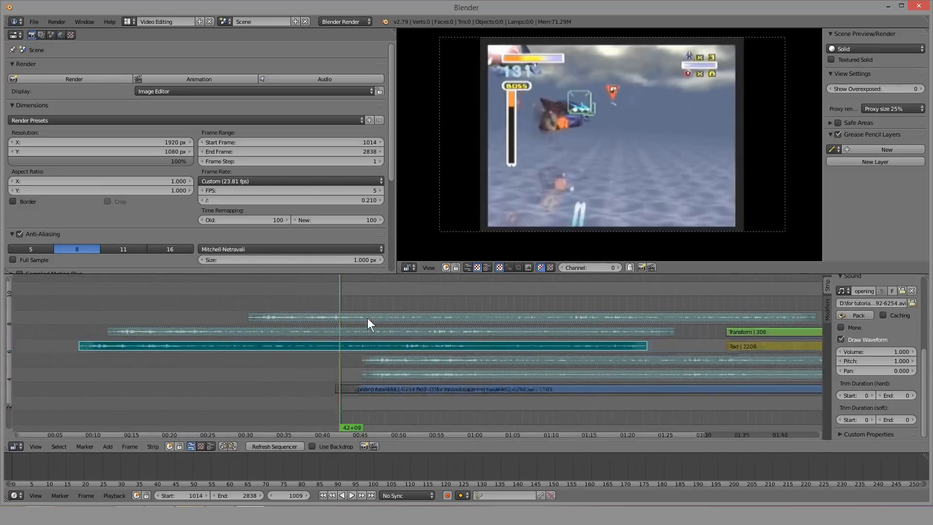
middle_click_drag(490, 345, 343, 322)
middle_click_drag(343, 383, 357, 407)
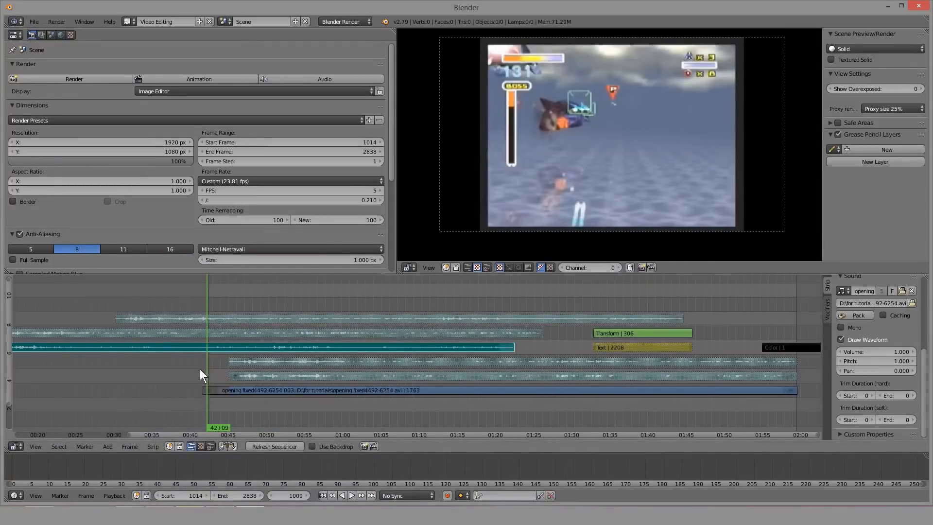
middle_click_drag(200, 369, 271, 354)
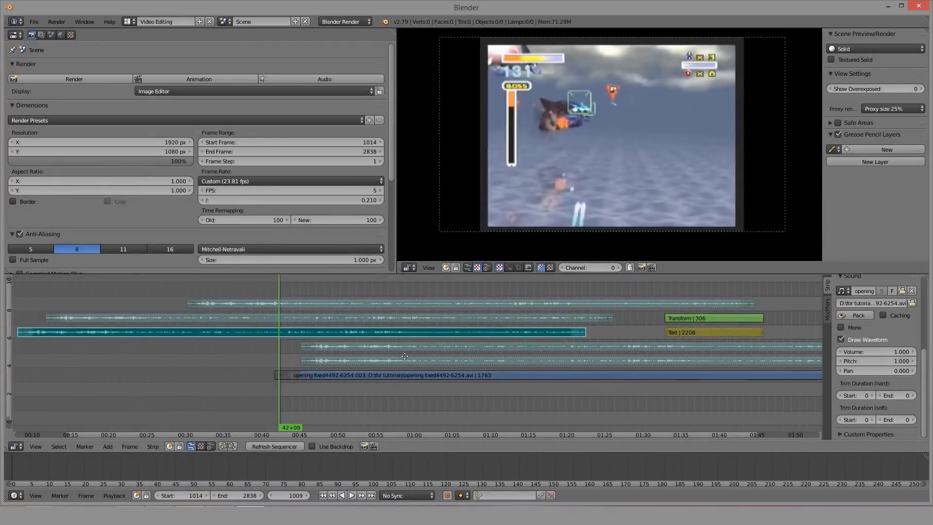
middle_click_drag(404, 357, 424, 359)
scroll(324, 342, "up", 13)
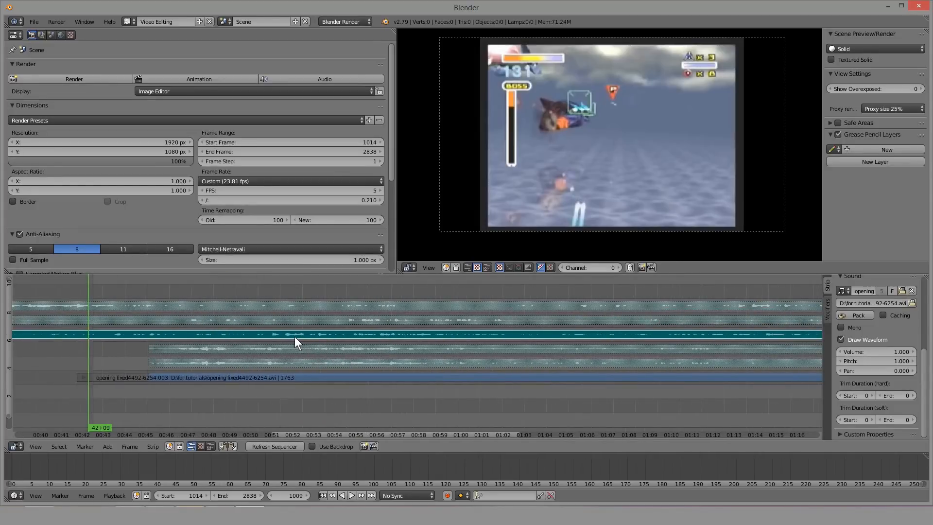
middle_click_drag(14, 347, 346, 363)
scroll(346, 360, "down", 12)
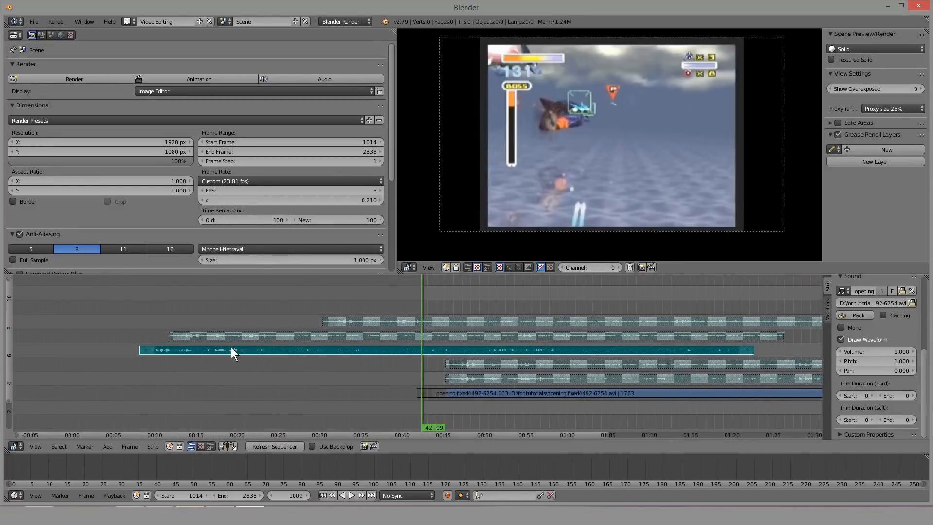
Step: Try sliding the channel 7 sound strip forward in time, cancel the move, and mute the strip
key("g")
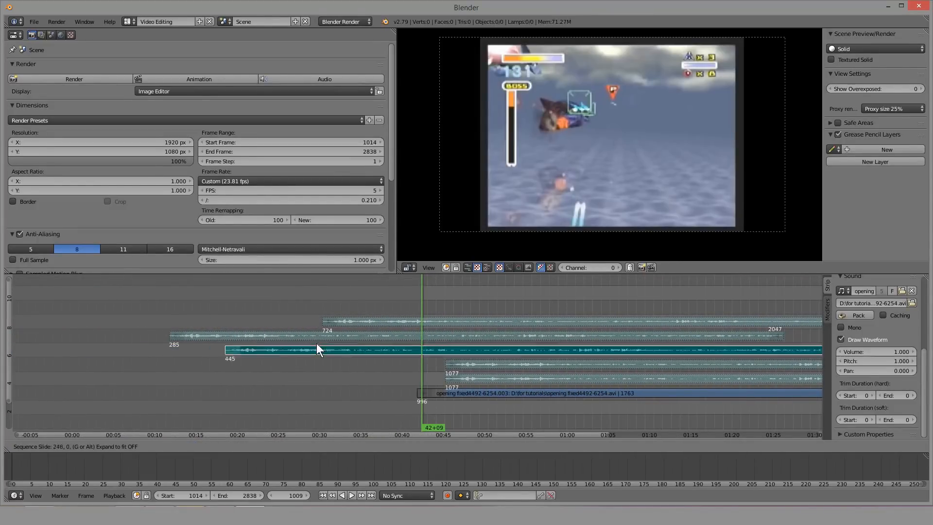
right_click(313, 343)
middle_click_drag(557, 342, 345, 334)
key("h")
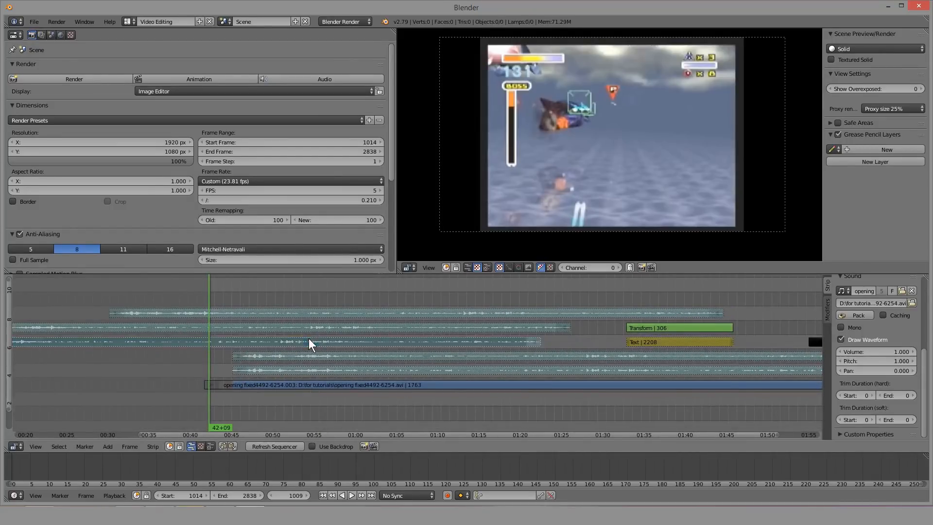
Step: Unmute and re-mute the channel 8 sound strip, and place the playhead at 01:03+15
right_click(281, 323)
key("alt+h")
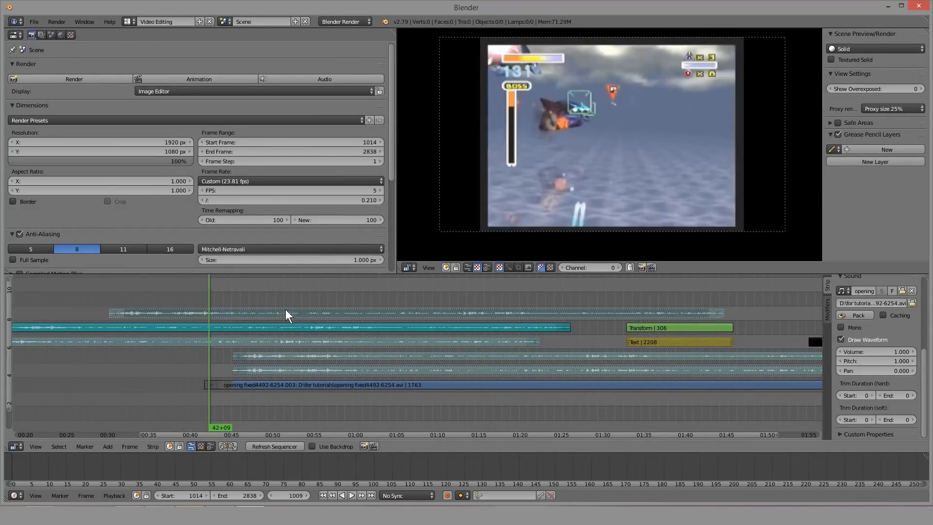
key("a")
left_click(385, 427)
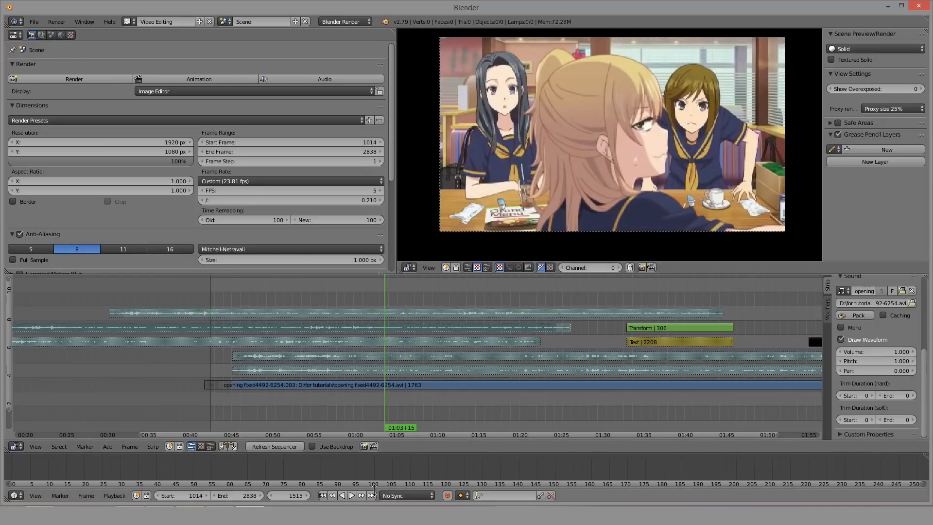
Step: Select and unmute the channel 5 sound strip, and play a short stretch of the timeline from 01:03+15
right_click(387, 370)
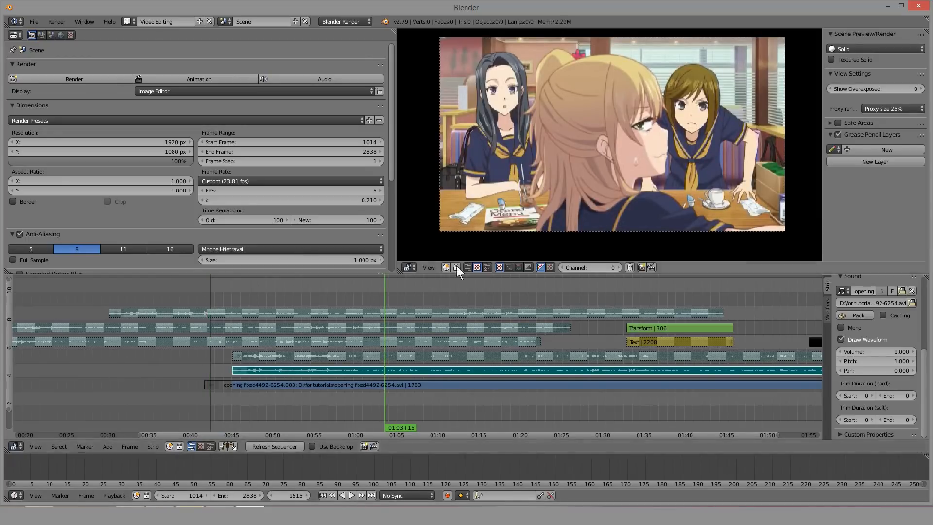
left_click(350, 495)
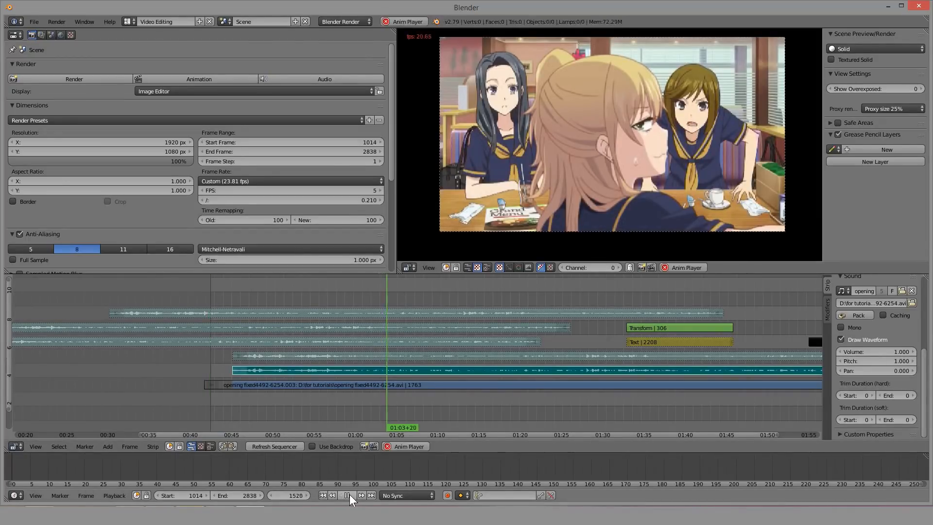
left_click(348, 495)
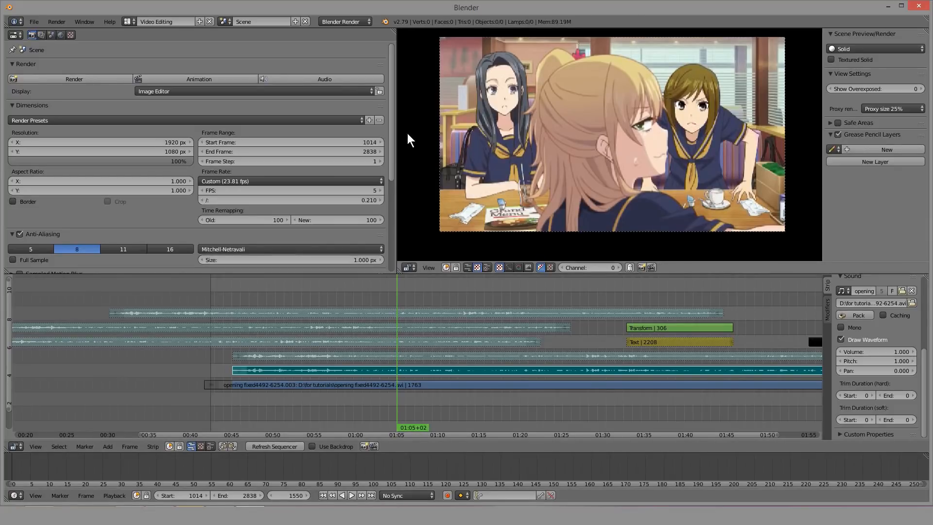
Step: Move the playhead back to 01:04+02 over the channel 5 sound strip
scroll(392, 332, "up", 8)
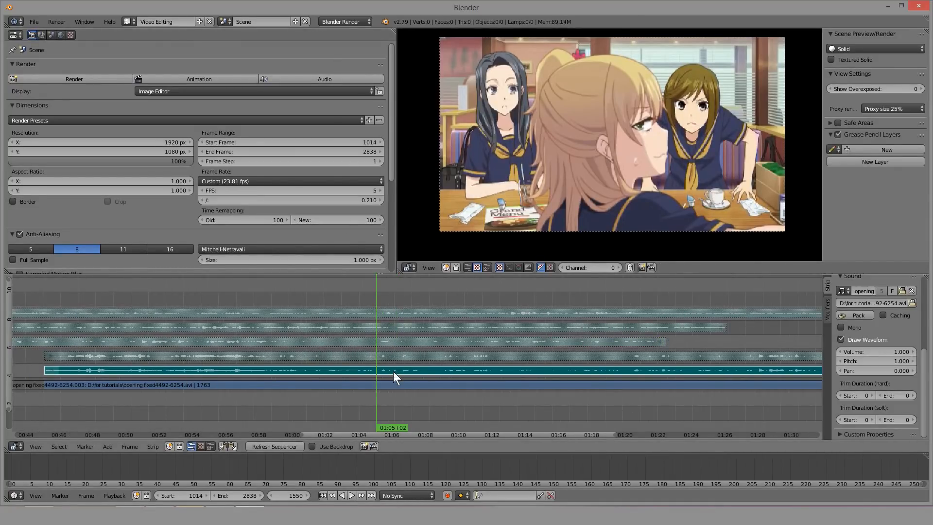
scroll(392, 371, "up", 12)
left_click(240, 395)
middle_click_drag(240, 395, 354, 383)
left_click(372, 392)
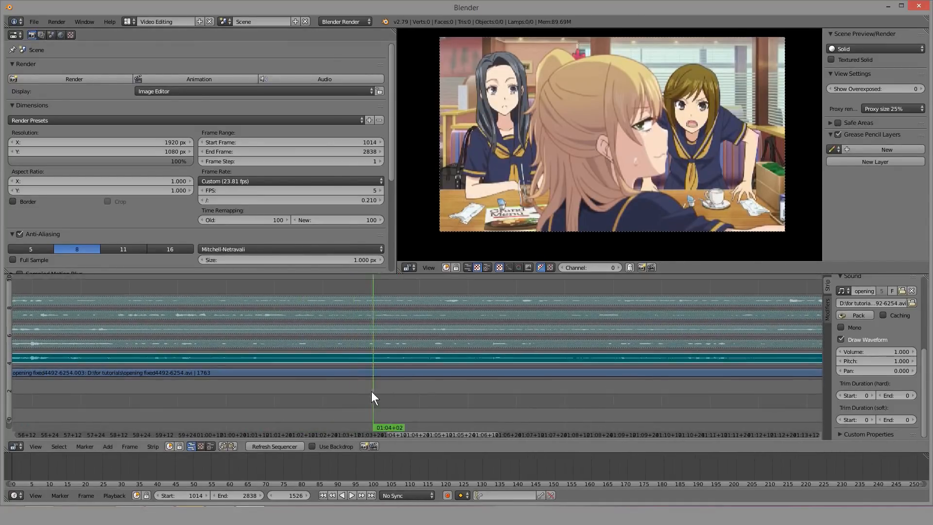
Step: Select the movie strip in channel 4 and review its input path, trim and filter settings
right_click(331, 374)
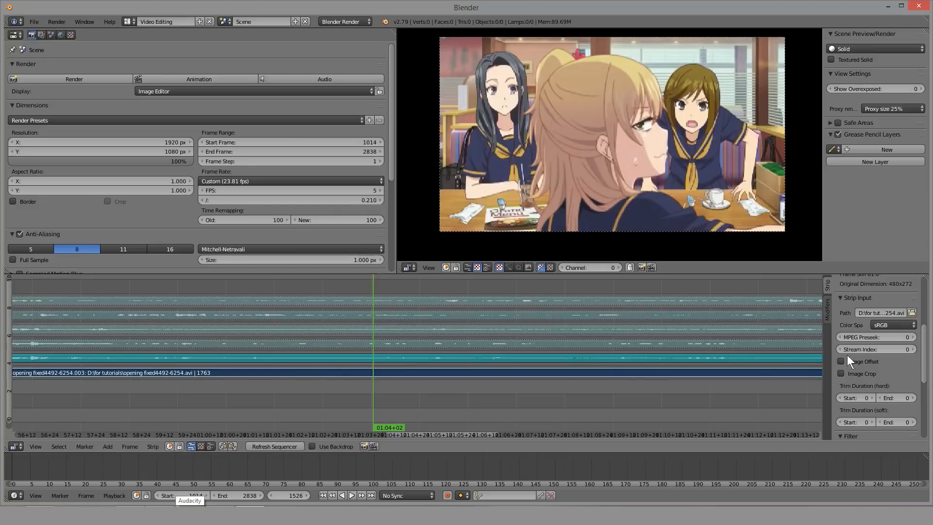
scroll(862, 371, "down", 5)
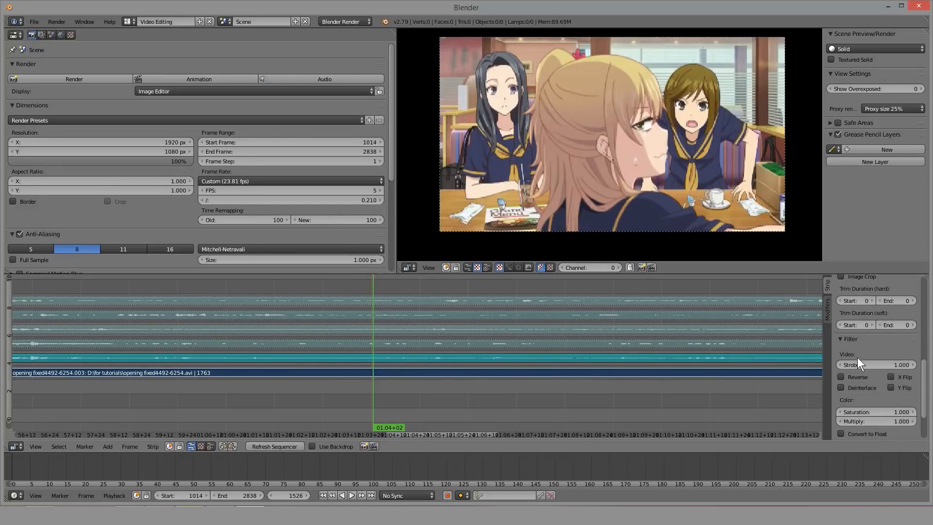
scroll(857, 357, "up", 1)
Step: Switch to File Explorer to view the source files in the "for tutorials" folder, and return to Blender
left_click(37, 508)
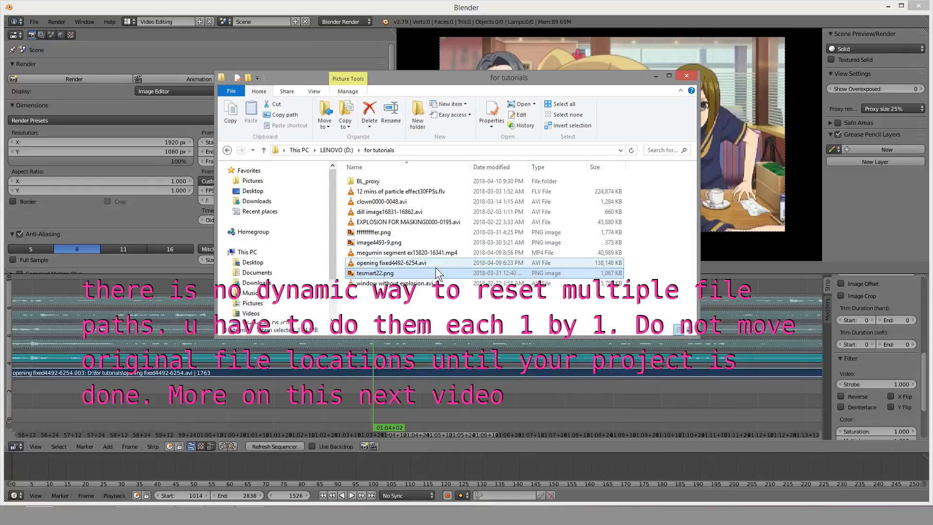
left_click(436, 270)
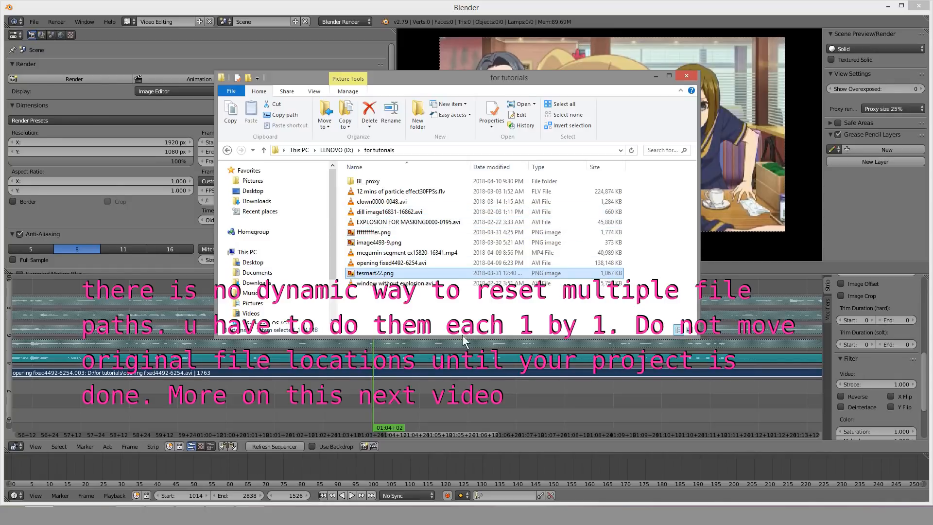
left_click(655, 77)
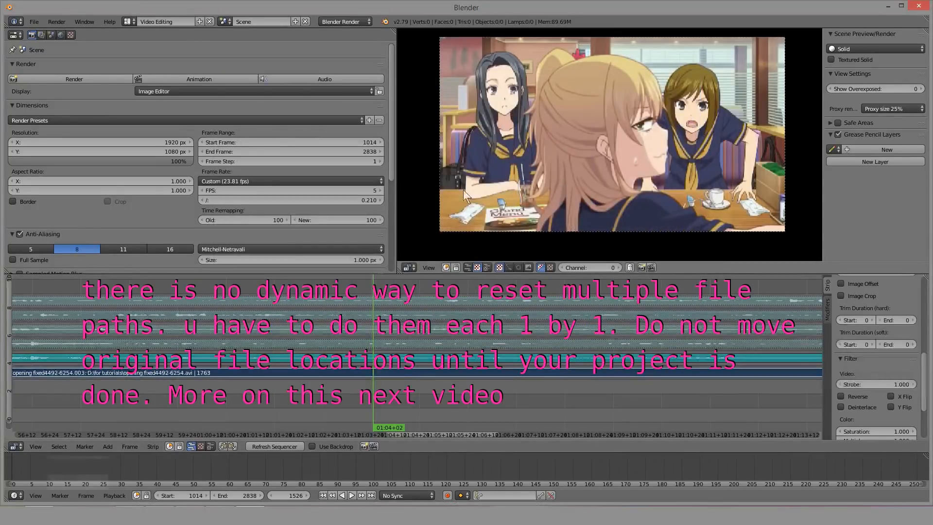
Step: Select the channel 5 sound strip again, and scrub the playhead to 01:03+17
scroll(858, 372, "up", 2)
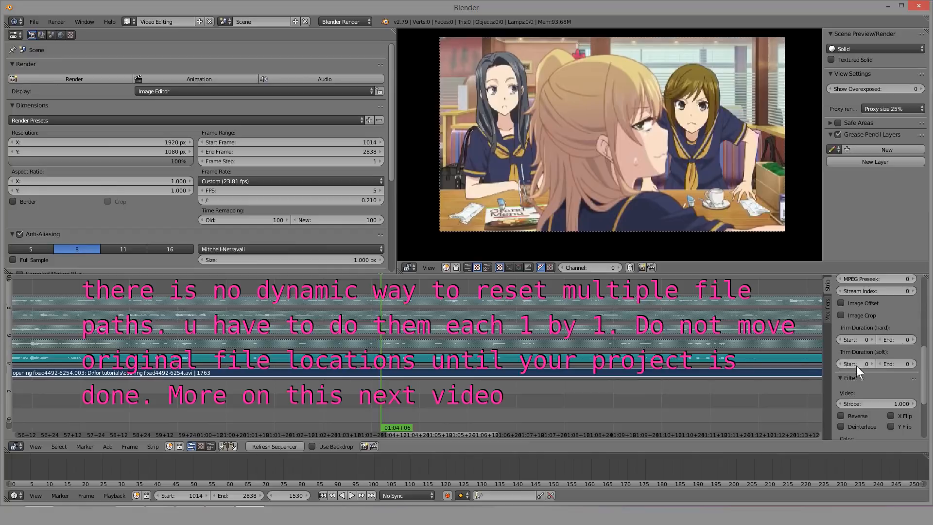
right_click(480, 368)
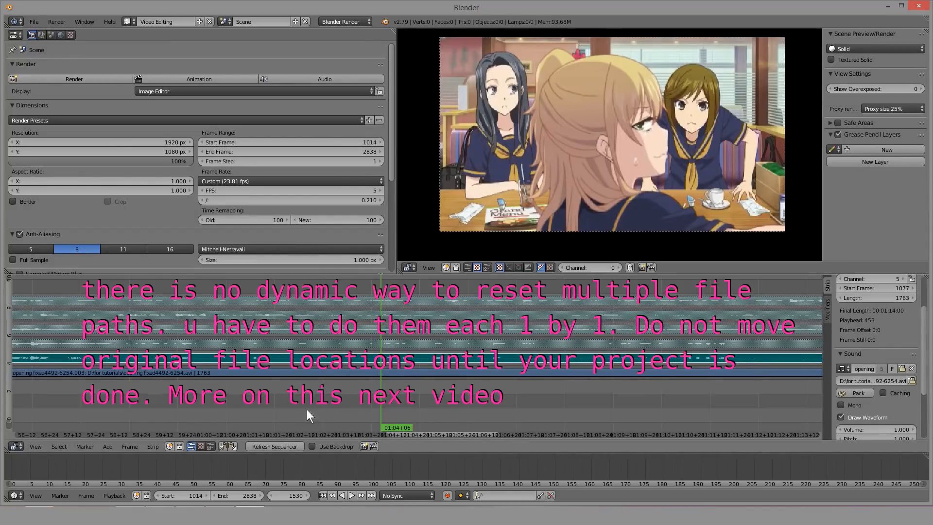
left_click_drag(307, 409, 356, 394)
scroll(379, 384, "down", 20)
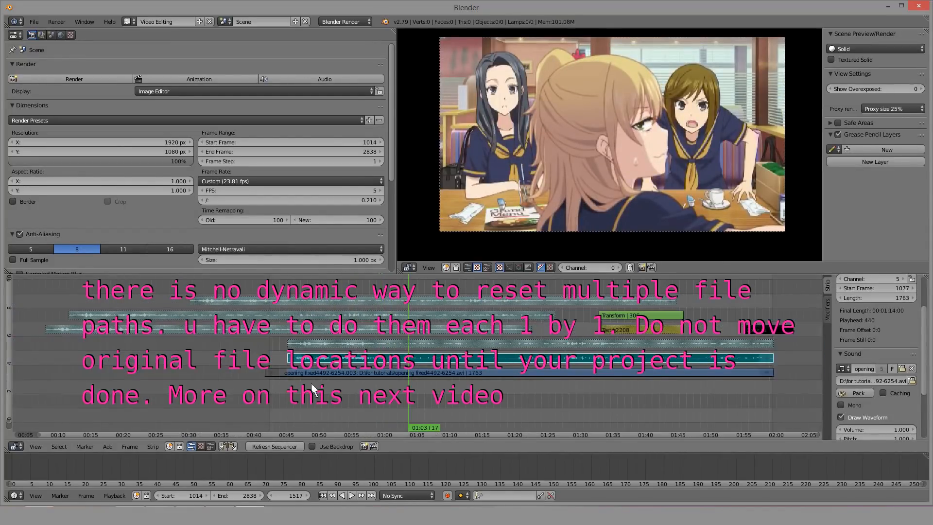
Step: Scrub the playhead to 45+03 at the start of the channel 5 sound strip, and play from there
left_click_drag(302, 385, 290, 387)
scroll(333, 368, "up", 9)
middle_click_drag(333, 368, 385, 362)
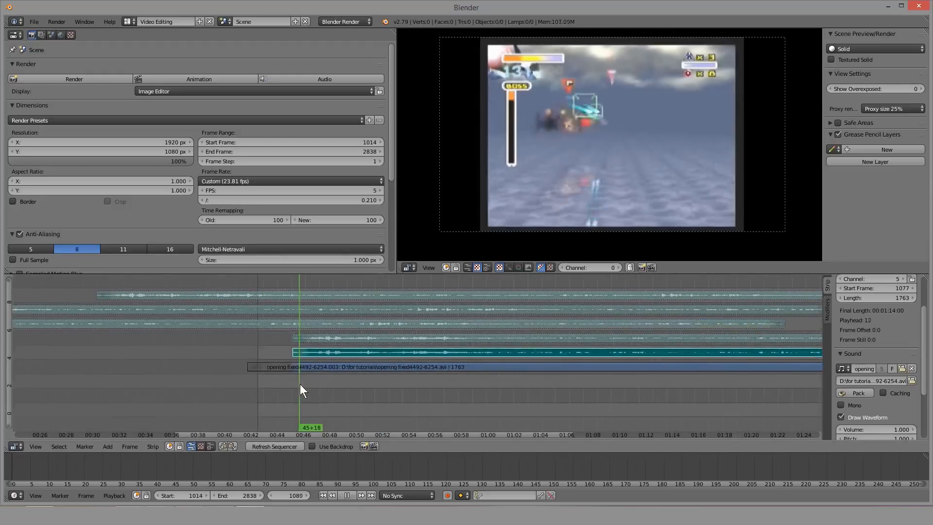
left_click_drag(299, 384, 290, 390)
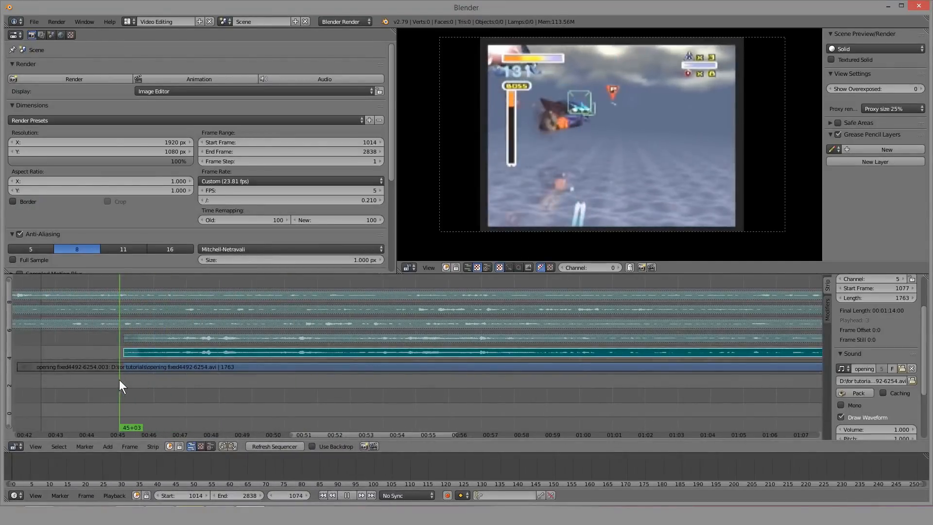
left_click_drag(119, 380, 121, 380)
middle_click_drag(121, 380, 174, 371)
key("alt+a")
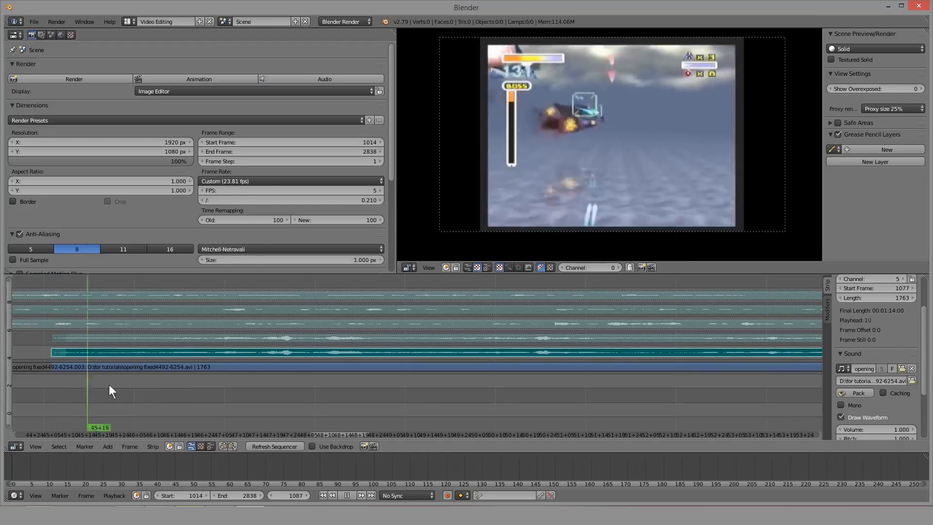
Step: Scrub the playhead back to the start of the channel 5 sound strip, stop playback, and reselect that strip
left_click_drag(191, 372, 52, 381)
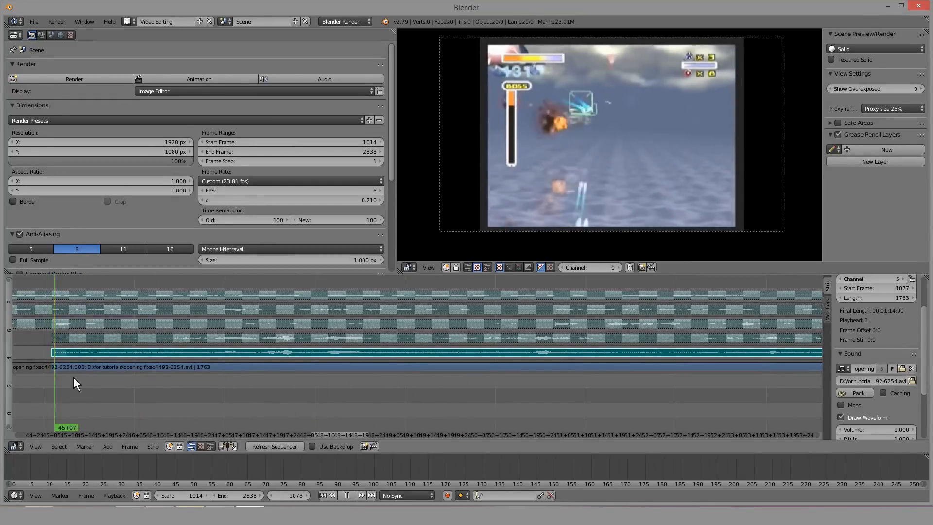
key("alt+a")
scroll(358, 334, "down", 4)
right_click(358, 336)
right_click(359, 350)
scroll(353, 350, "down", 10)
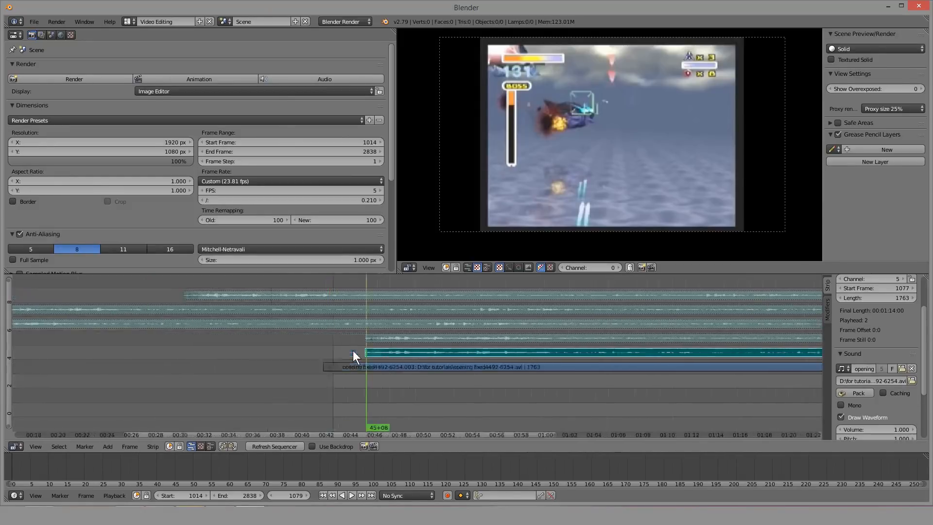
Step: Move the playhead ahead of the channel 5 sound strip to 42+11, and play across its start to 45+14
left_click(232, 383)
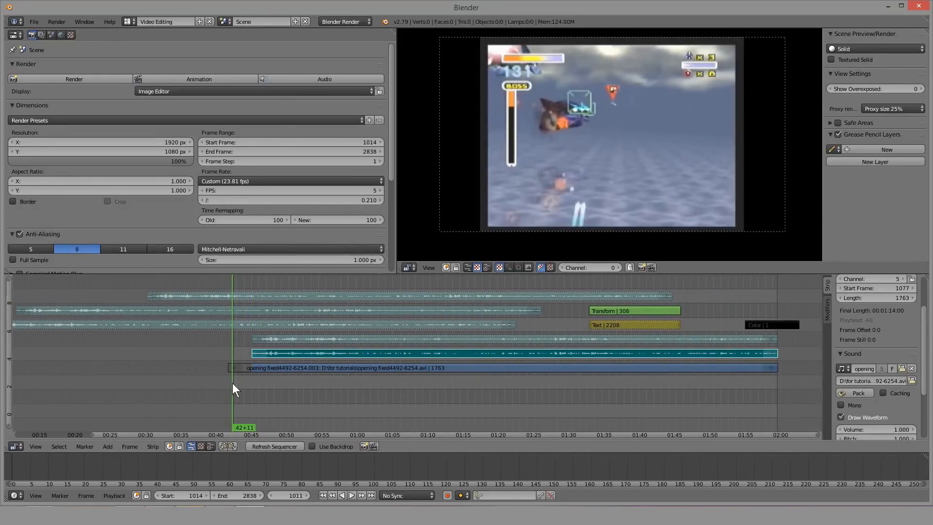
scroll(281, 365, "down", 4)
scroll(400, 391, "up", 3)
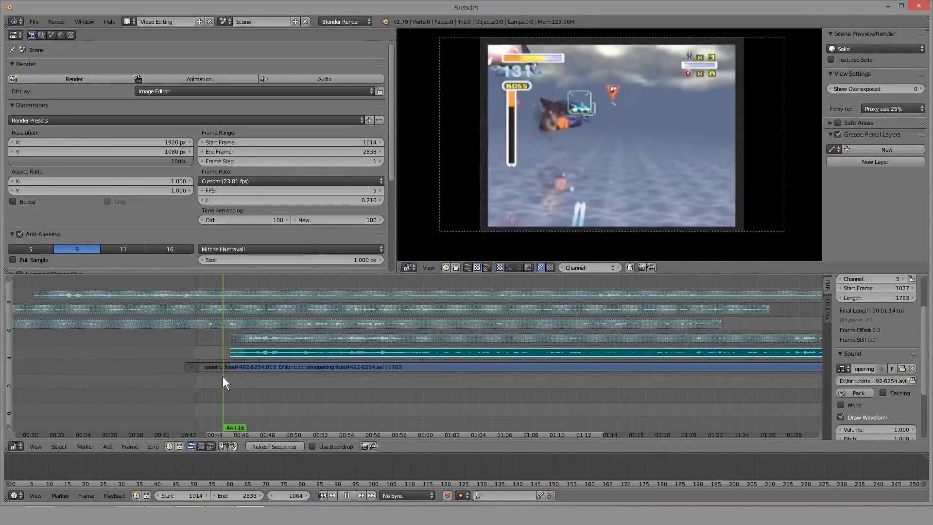
key("alt+a")
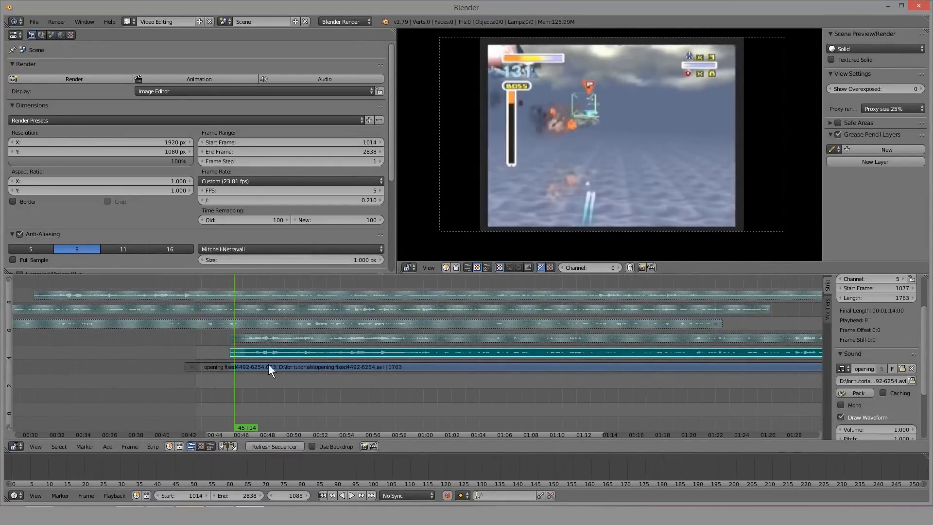
Step: Move the playhead to 01:06+02 within the channel 5 sound strip
scroll(359, 351, "up", 3)
middle_click_drag(175, 376, 322, 387)
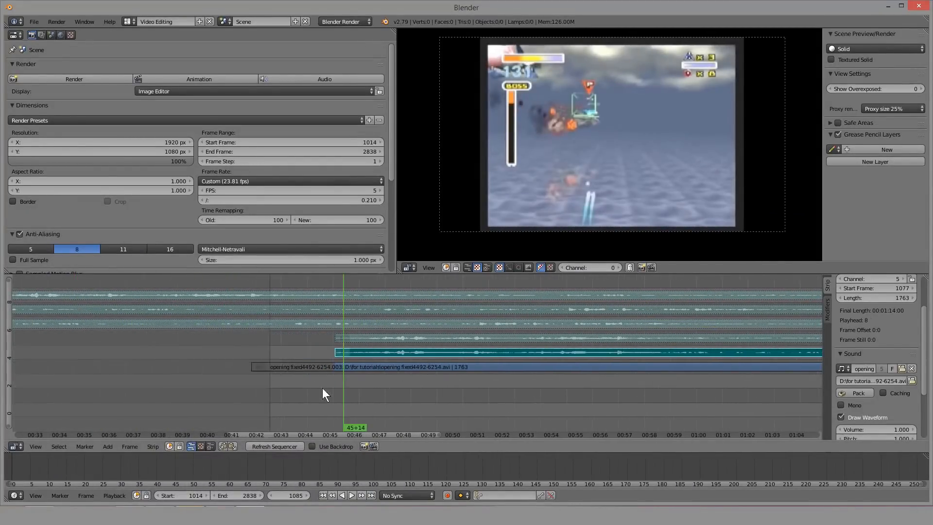
left_click(343, 389)
middle_click_drag(593, 353, 359, 360)
scroll(360, 360, "down", 4)
left_click(542, 373)
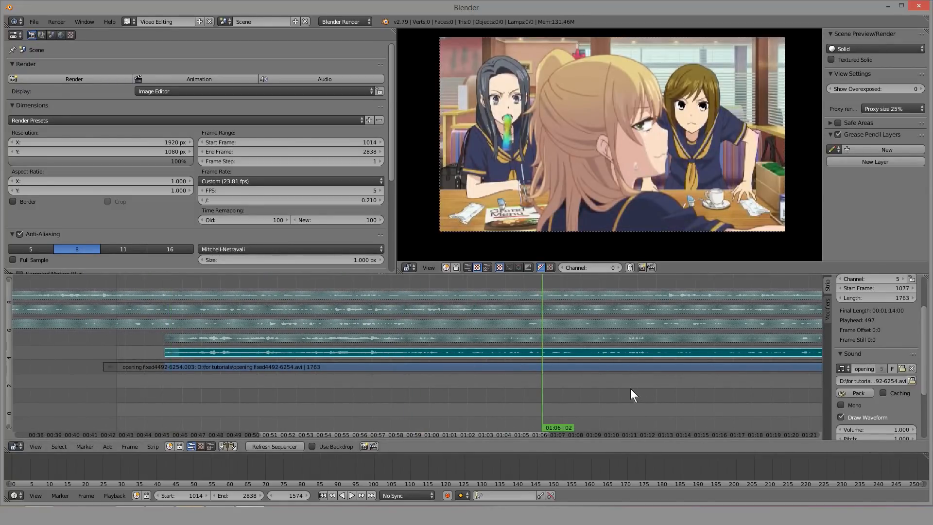
Step: Place the playhead near 01:08 on the sound strips, play from there, and stop at 01:10+01
middle_click_drag(630, 388, 427, 356)
scroll(377, 344, "down", 3)
scroll(374, 374, "up", 2)
left_click(374, 374)
key("alt+a")
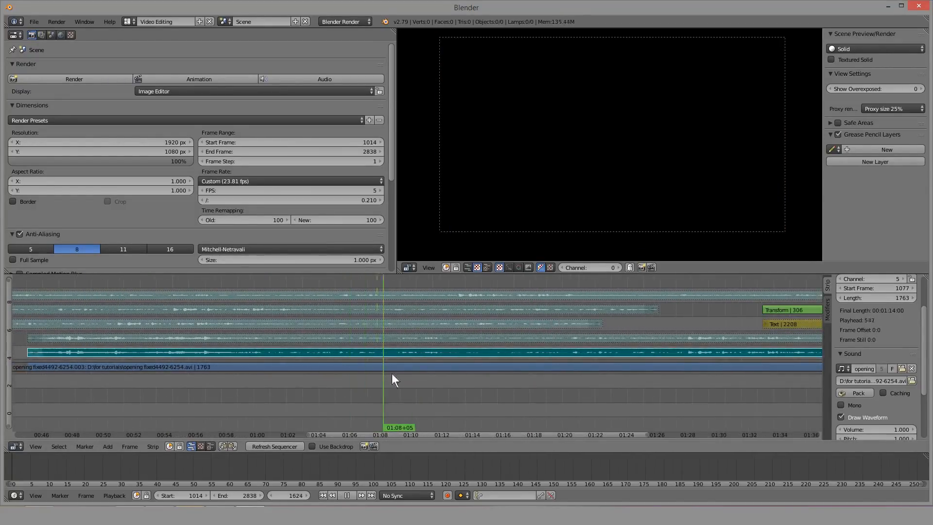
scroll(400, 366, "up", 10)
key("alt+a")
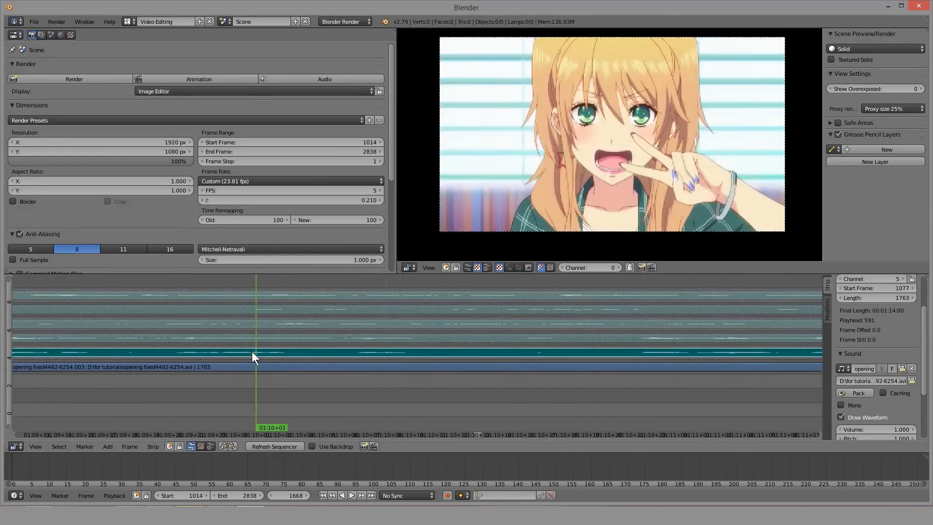
Step: Inspect the waveforms around 01:10+01 up close, and advance the playhead to 01:10+04
scroll(262, 355, "up", 3)
scroll(311, 353, "down", 4)
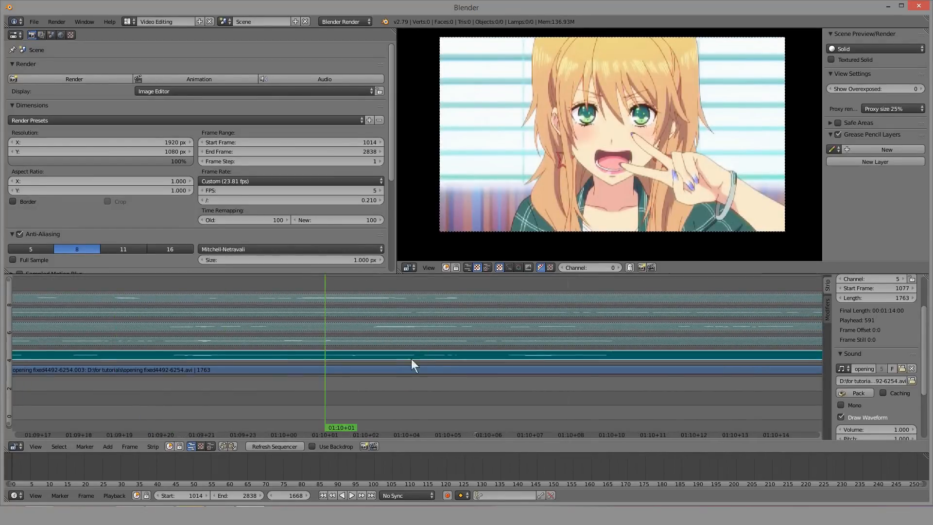
scroll(340, 374, "up", 2)
key("alt+a")
mouse_move(427, 378)
left_mouse_down()
mouse_move(276, 377)
mouse_move(437, 367)
left_mouse_up()
scroll(372, 302, "down", 3)
scroll(372, 310, "down", 8)
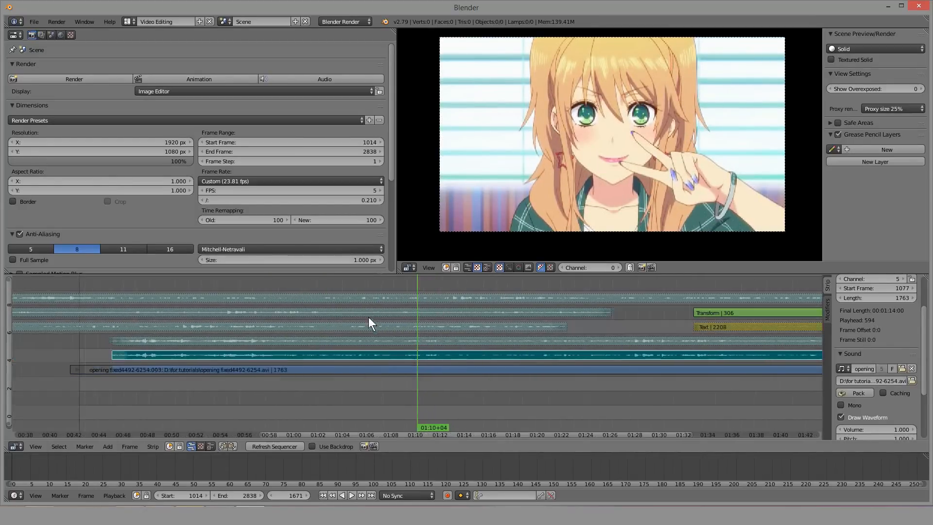
Step: Select the sound strips in channels 6 to 9 one after another, and return to the channel 5 strip without moving it
scroll(374, 351, "down", 3)
right_click(360, 328)
right_click(395, 336)
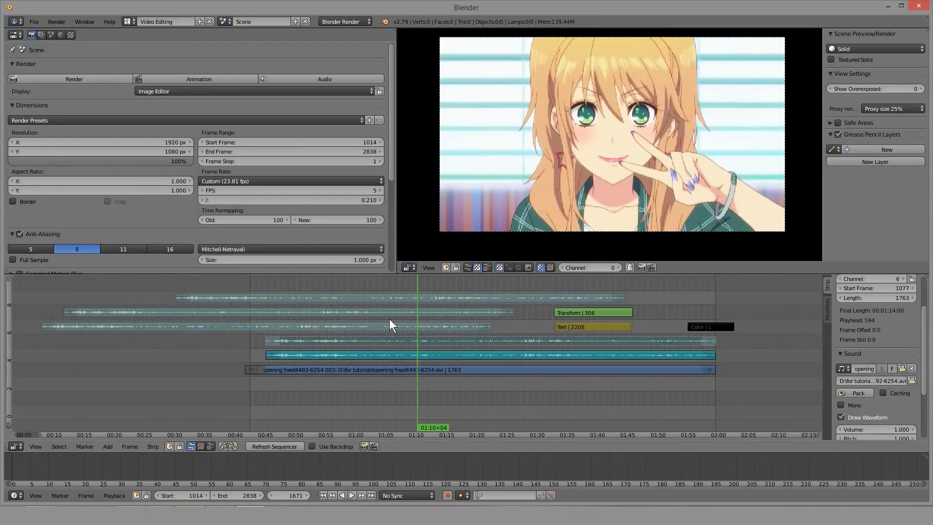
right_click(387, 312)
right_click(384, 296)
right_click(384, 314)
right_click(384, 326)
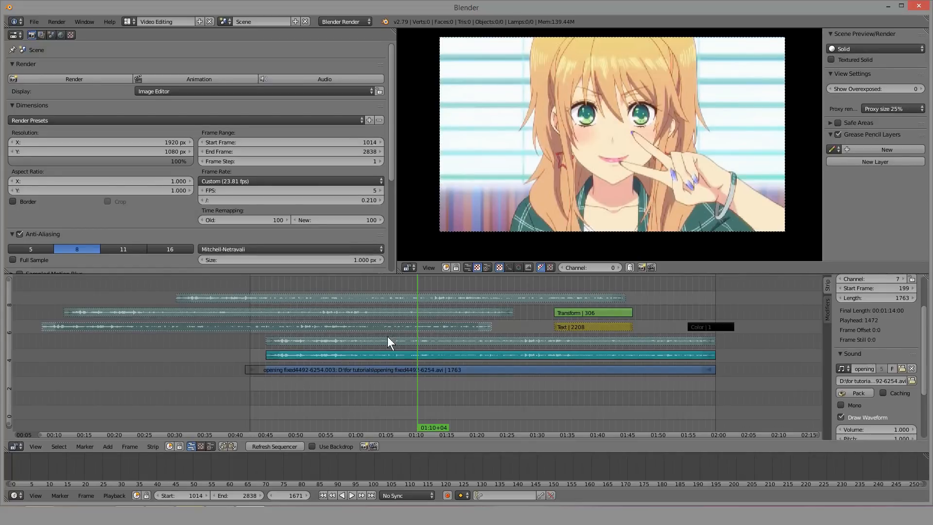
right_click(384, 341)
right_click(340, 357)
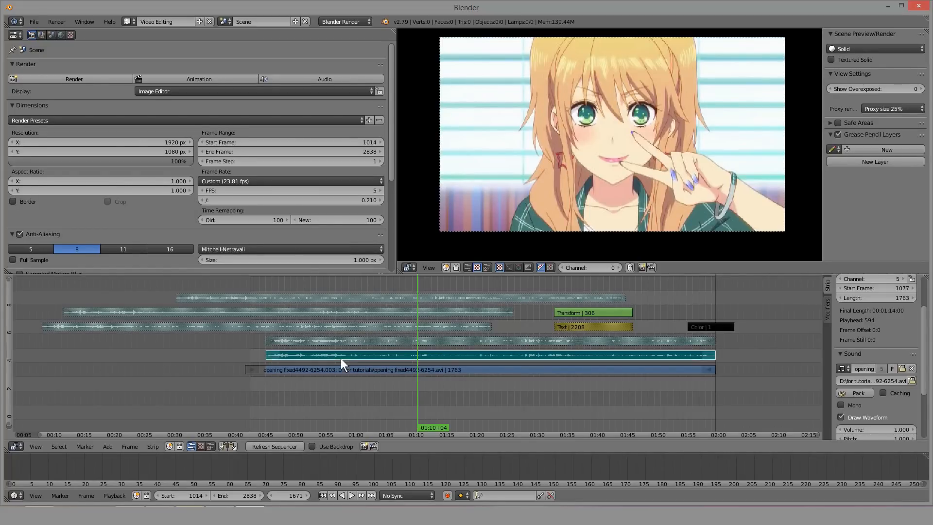
key("g")
right_click(315, 352)
Step: Expand the render Encoding settings and bring the audio codec, bitrate and volume options into view
scroll(299, 223, "down", 6)
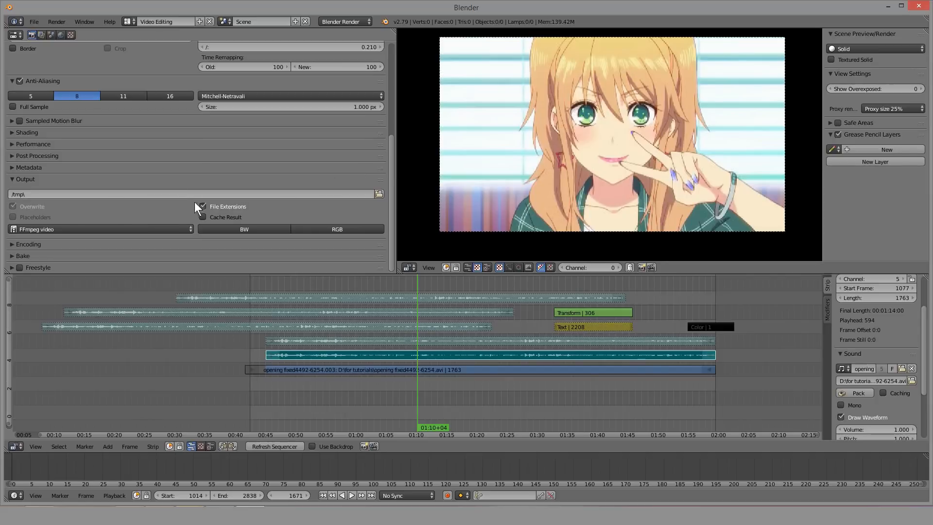
left_click(118, 245)
scroll(151, 189, "down", 6)
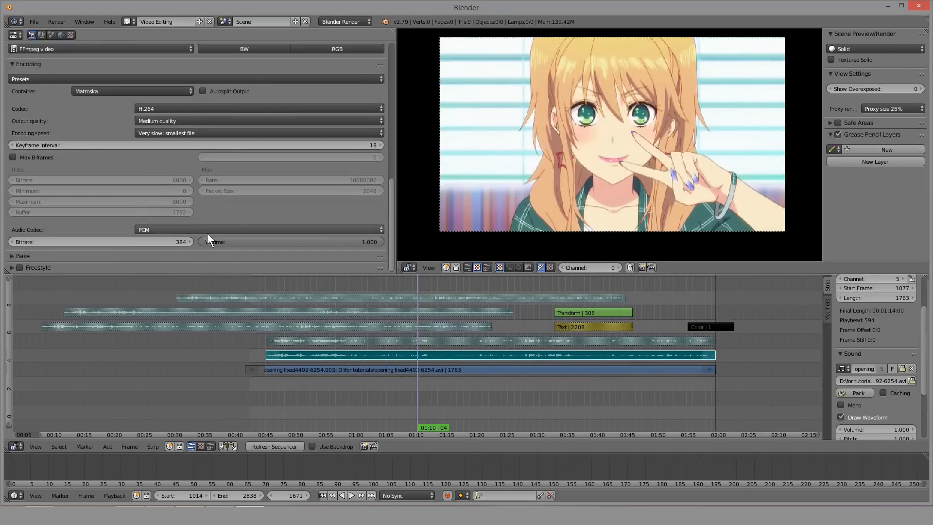
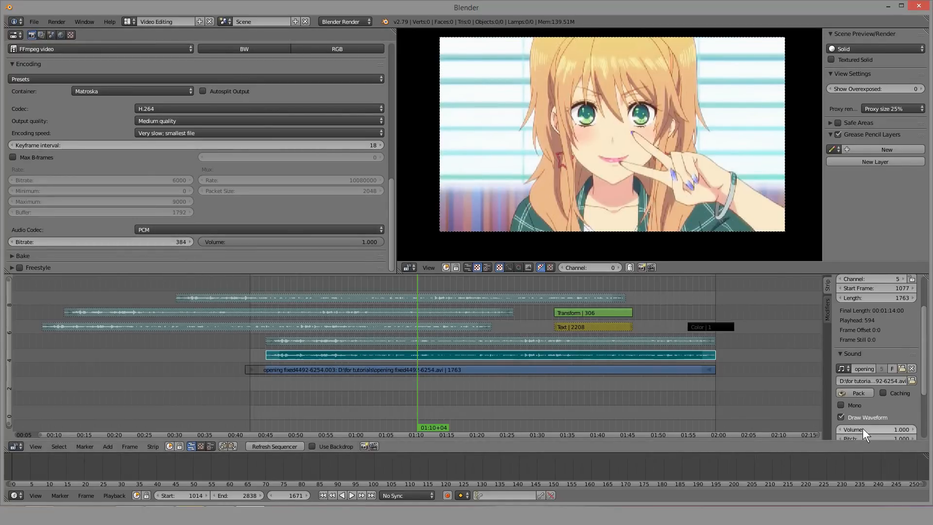
Step: Keyframe the channel 5 sound strip's volume at 01:10+04, and clear that volume keyframe again
key("i")
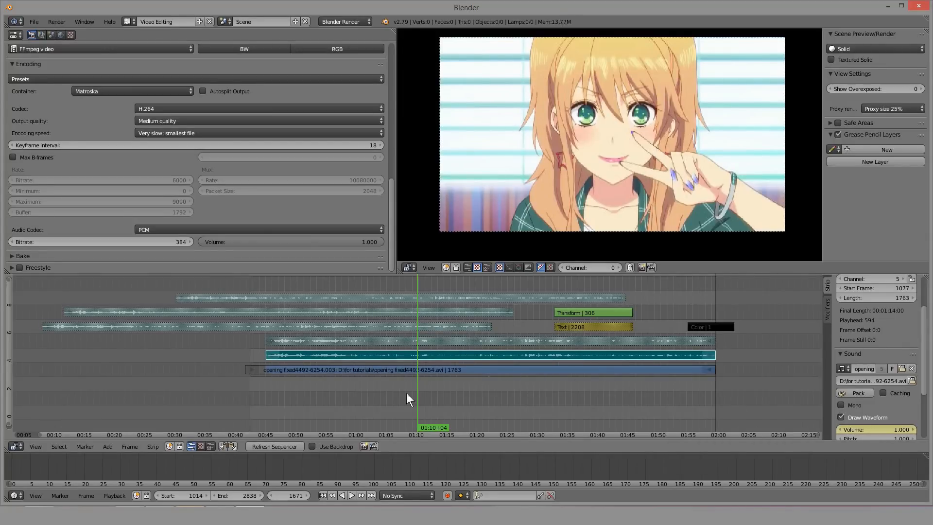
mouse_move(398, 394)
left_mouse_down()
mouse_move(324, 399)
mouse_move(395, 399)
left_mouse_up()
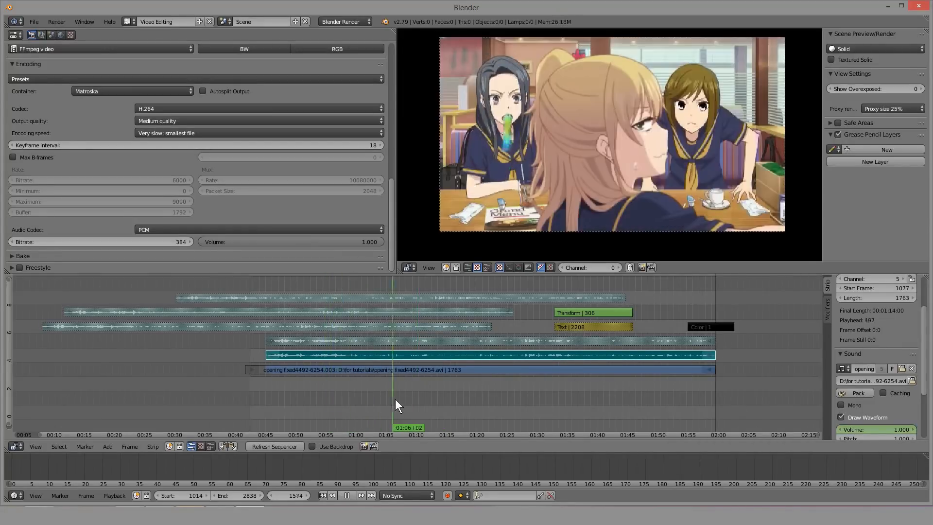
right_click(861, 428)
left_click(829, 378)
scroll(500, 382, "up", 1)
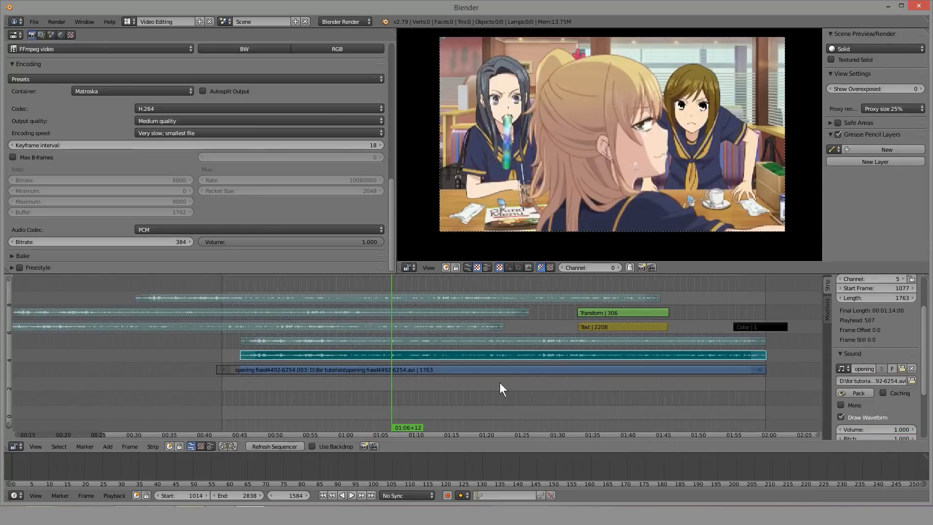
Step: Scrub the playhead from 59+15 to 01:12+18, and select the sound strips in channels 6 to 9, ending on channel 5
left_click(343, 393)
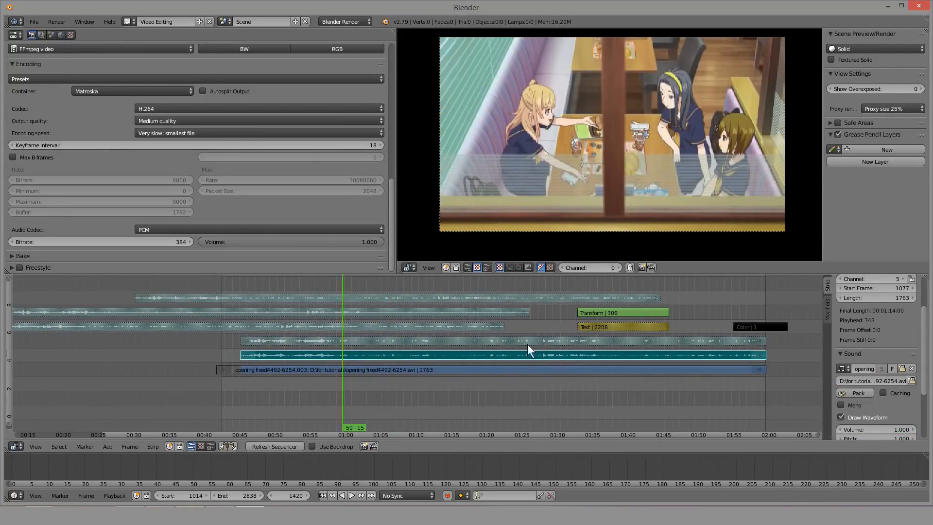
left_click_drag(319, 386, 436, 365)
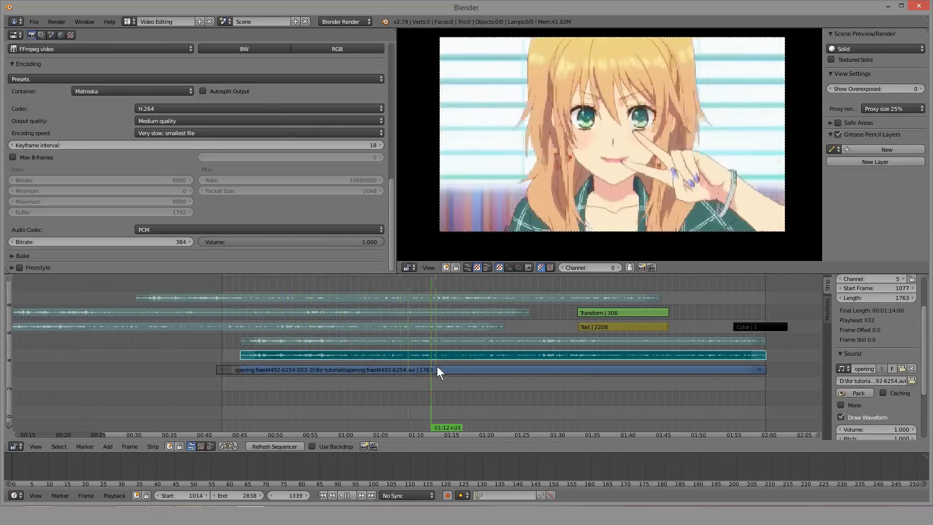
right_click(411, 337)
right_click(392, 327)
right_click(379, 316)
right_click(371, 299)
right_click(379, 356)
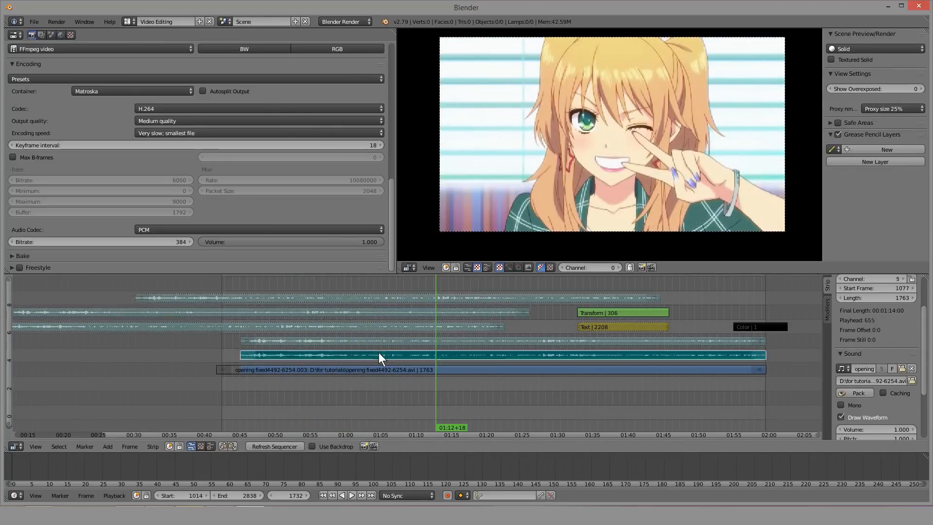
Step: Set the channel 5 sound strip's volume to 40.700, move the playhead to 01:03+02, and reselect that strip
left_click_drag(868, 428, 929, 427)
left_click(288, 386)
left_click(367, 347)
right_click(422, 315)
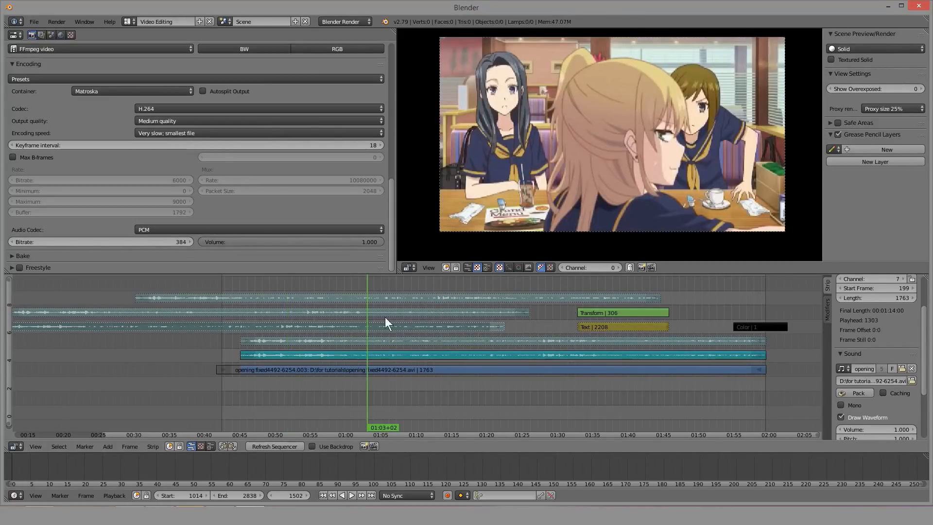
right_click(370, 353)
Step: Move the playhead to 52+22, and play the louder channel 5 sound strip briefly from there
middle_click_drag(371, 354, 452, 354)
left_click(384, 388)
key("alt+a")
key("Escape")
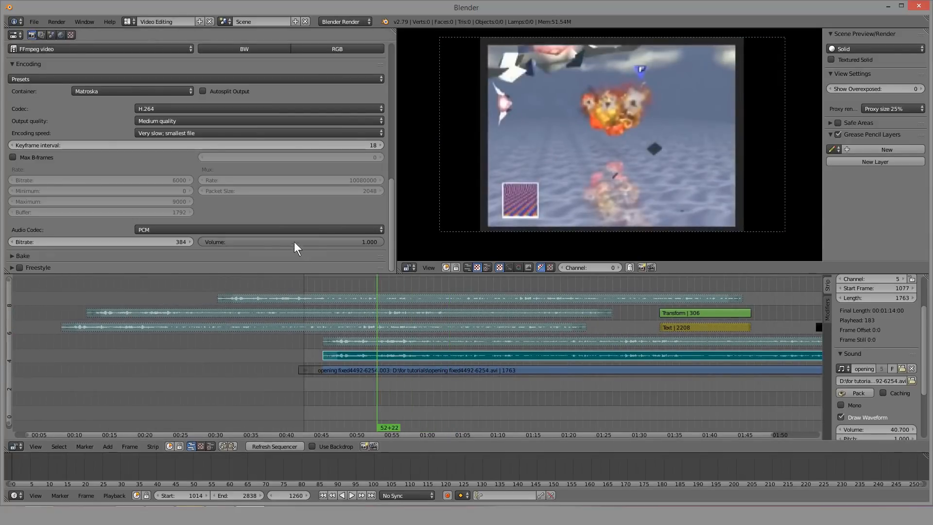
Step: Set the audio volume in the render Encoding settings to 0.1
left_click_drag(294, 241, 249, 242)
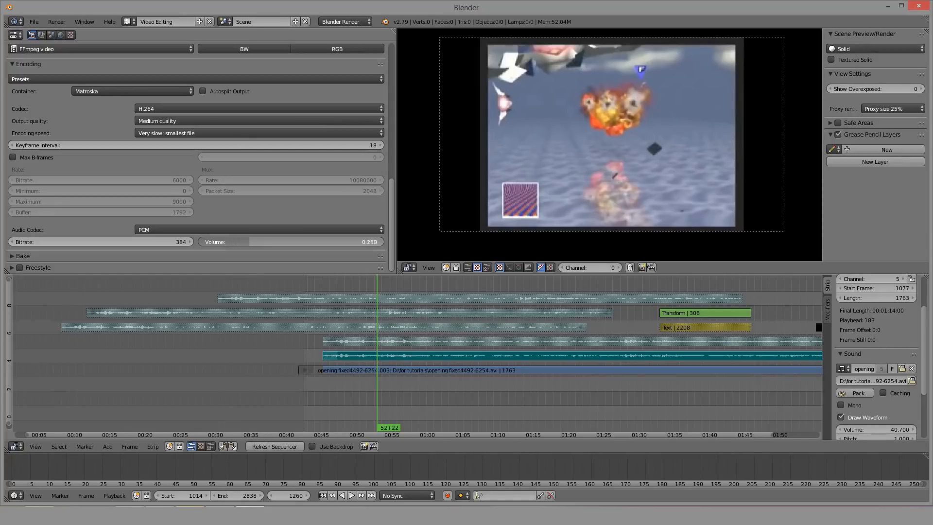
left_click(249, 242)
left_click(207, 241)
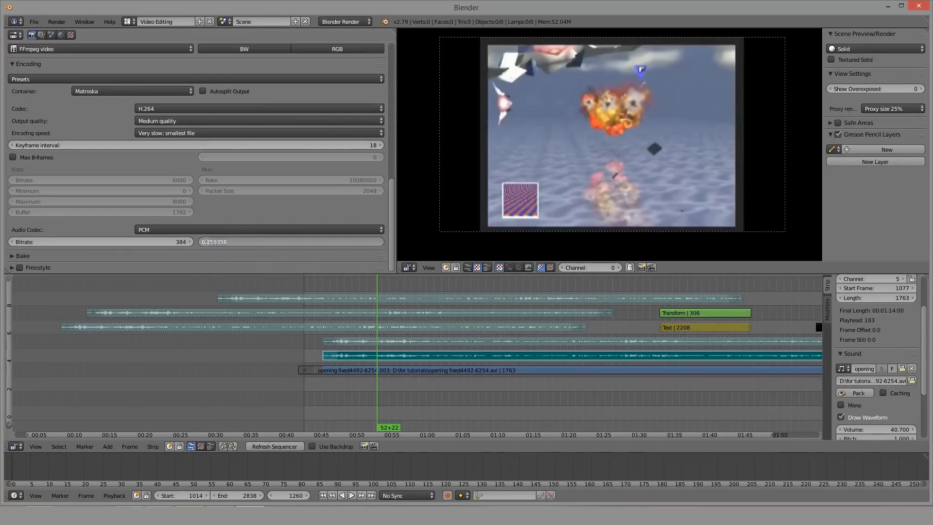
key("Delete")
key("Delete")
key("Delete")
key("Delete")
key("Delete")
key("Delete")
key("Delete")
type(".1")
key("Return")
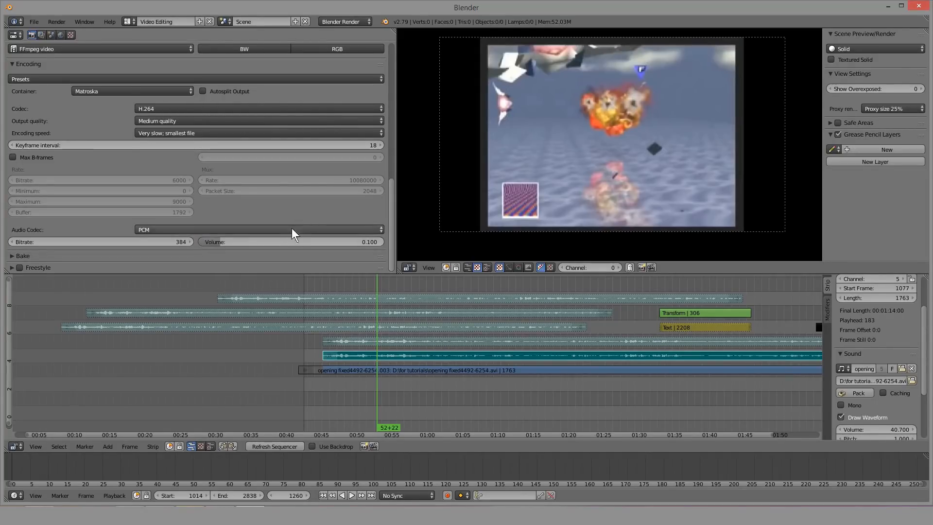
Step: Open the audio mixdown export to review its container and format options, and cancel it
scroll(360, 118, "up", 10)
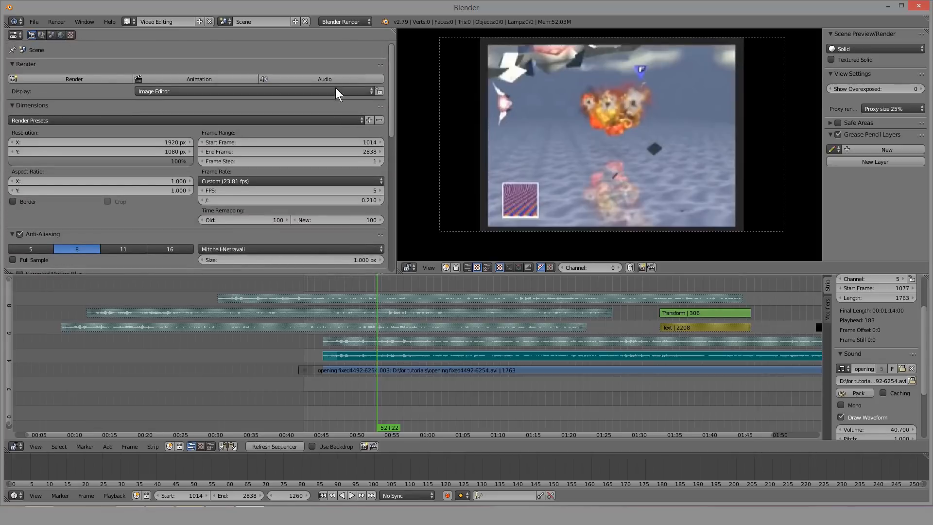
left_click(329, 80)
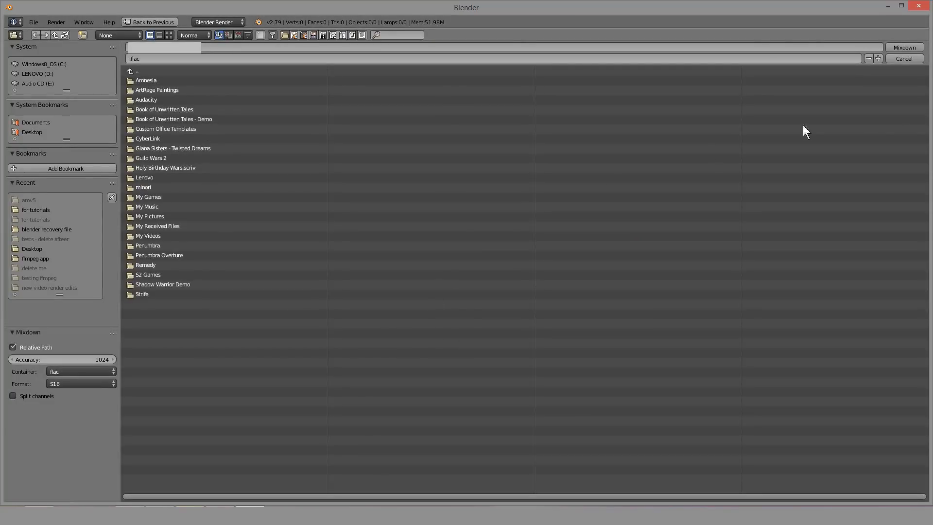
left_click(904, 59)
scroll(260, 141, "down", 8)
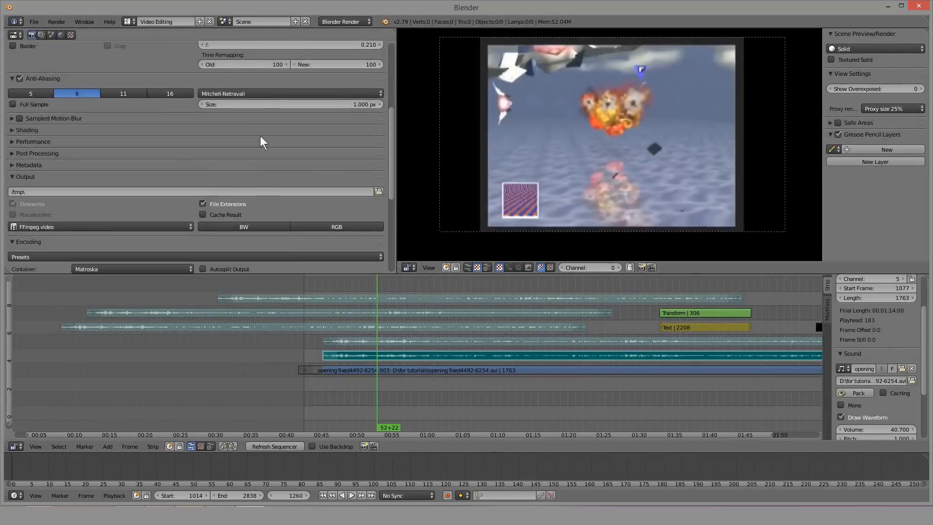
Step: Check the list of scenes, and add a new empty scene to the file
left_click(224, 22)
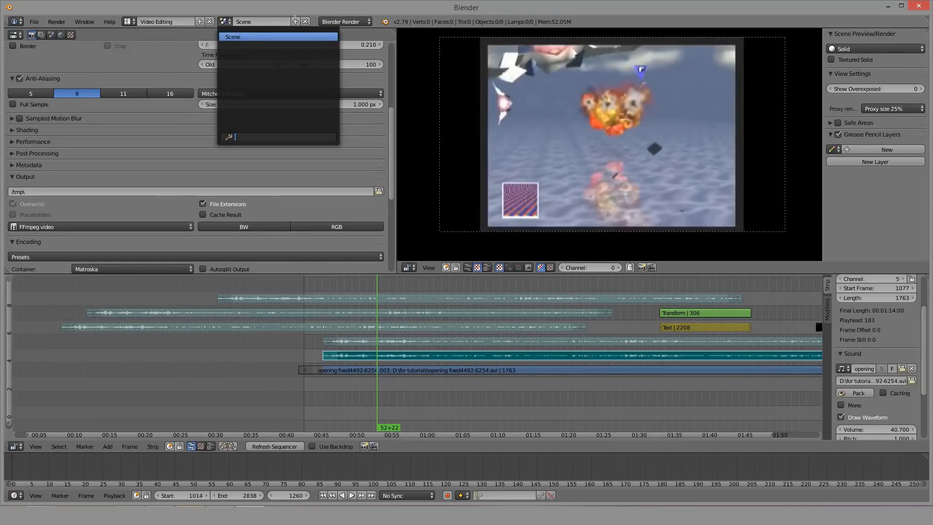
double_click(290, 22)
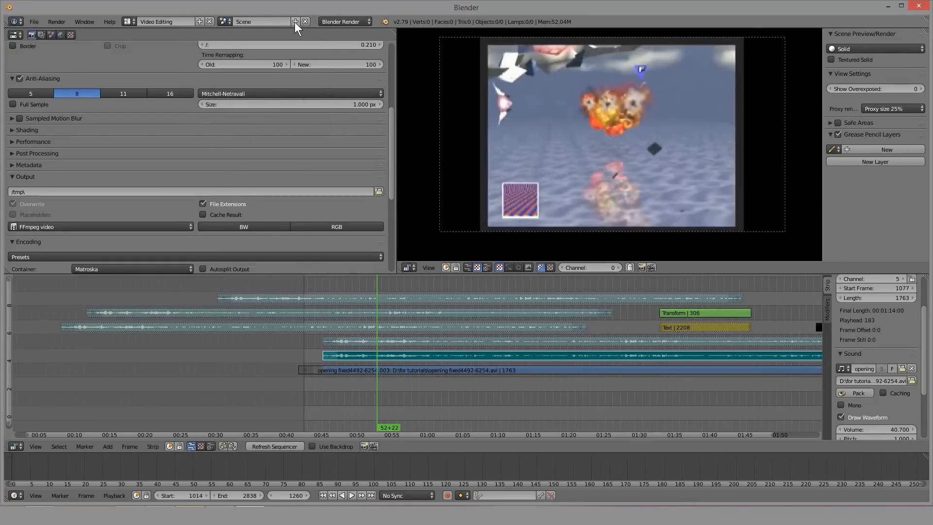
left_click(295, 22)
left_click(268, 43)
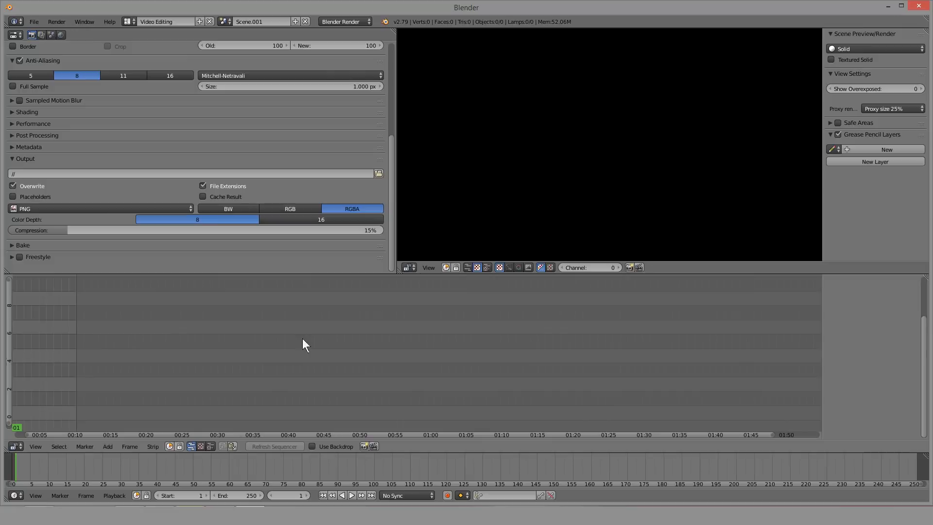
Step: Add the original scene, Scene, as a strip at the start of the new scene's sequencer, and move the playhead to 37+00
key("Home")
key("shift+a")
mouse_move(267, 367)
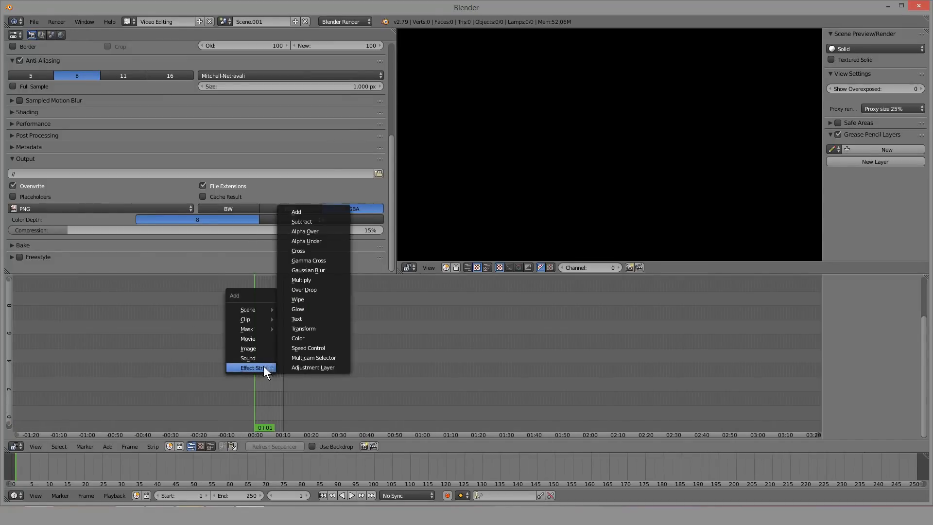
mouse_move(250, 309)
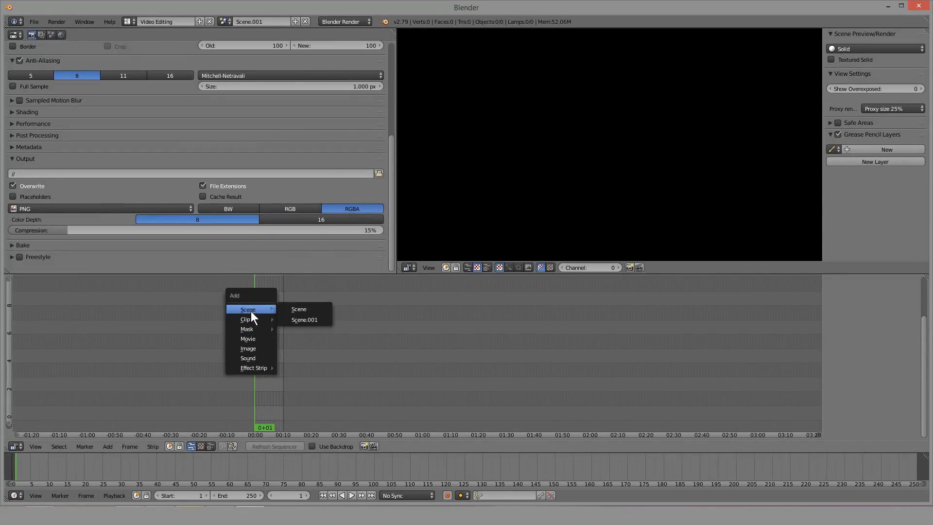
left_click(286, 308)
scroll(292, 366, "up", 2)
left_click(334, 404)
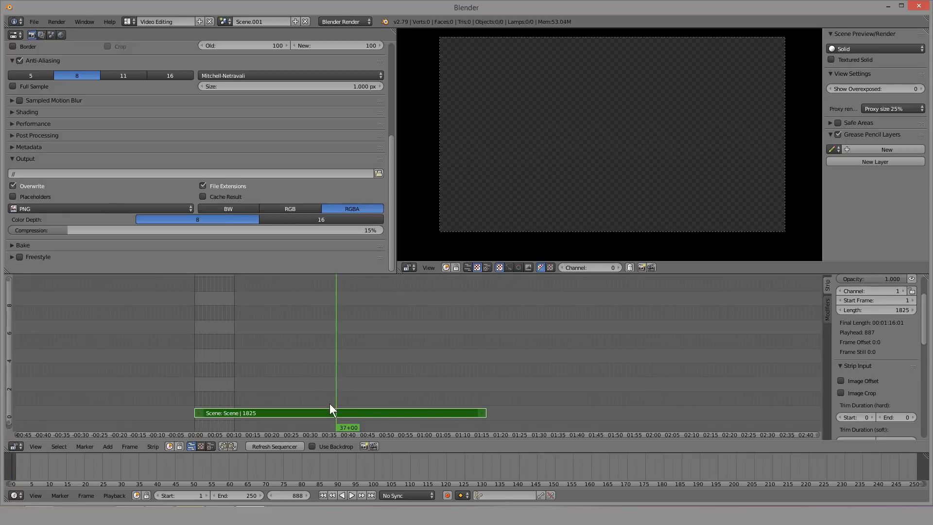
Step: Check the scene strip's modifiers and scene settings, and set its audio volume to 1.5
left_click(827, 309)
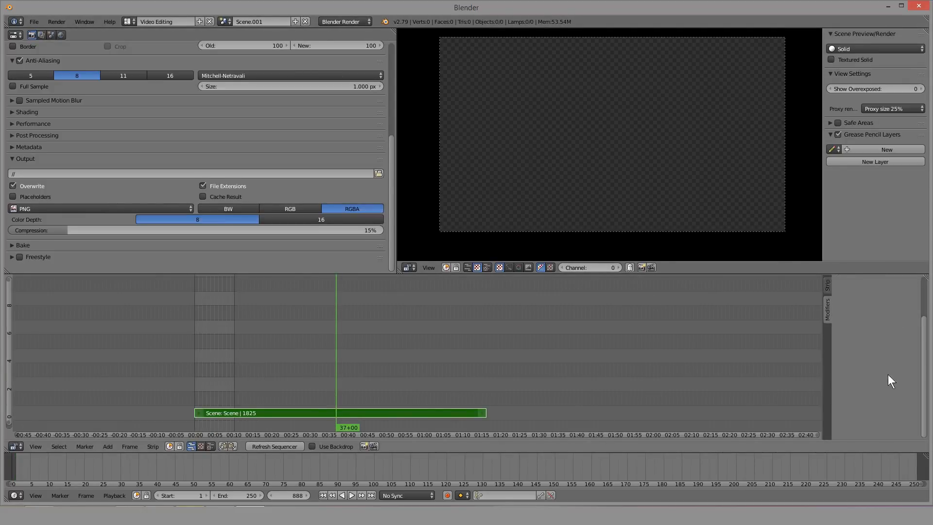
scroll(890, 373, "up", 4)
left_click(826, 284)
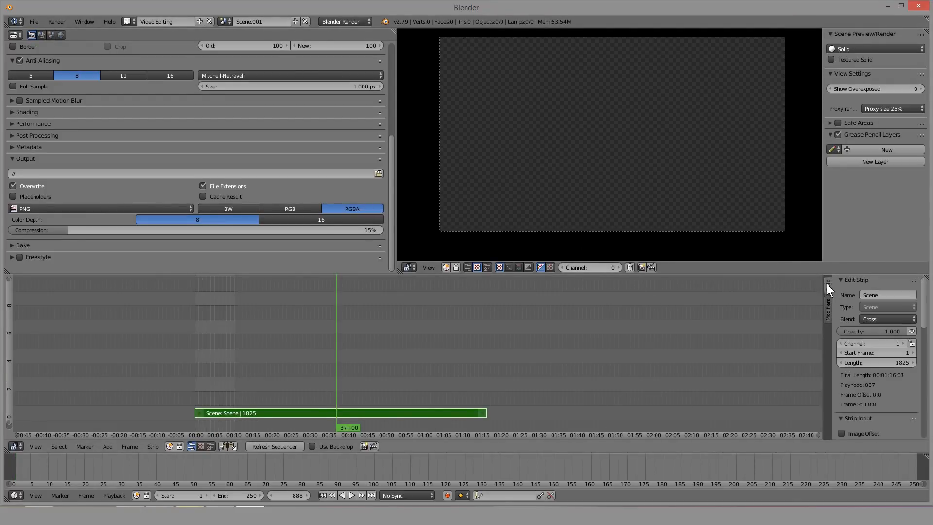
scroll(893, 358, "down", 8)
left_click_drag(870, 393, 836, 393)
Step: Open the audio mixdown export for the new scene, and cancel it
scroll(246, 108, "up", 8)
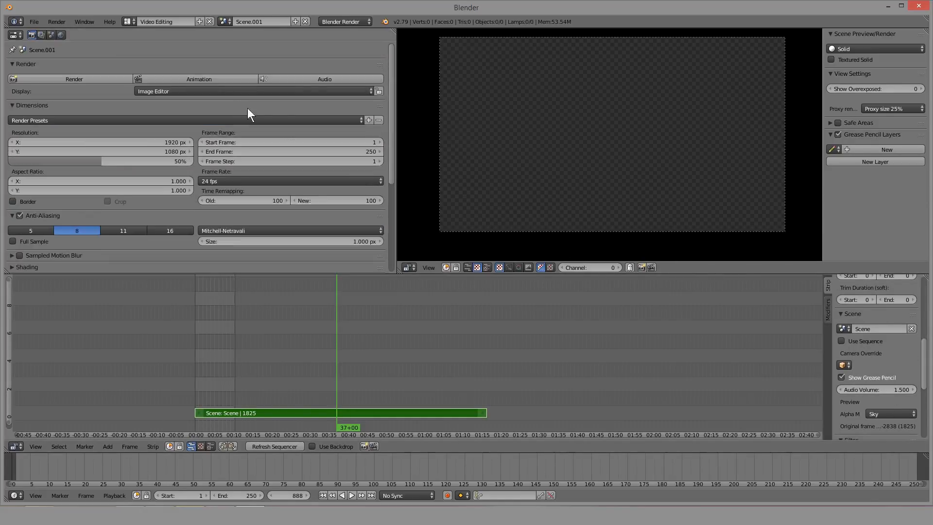
left_click(312, 80)
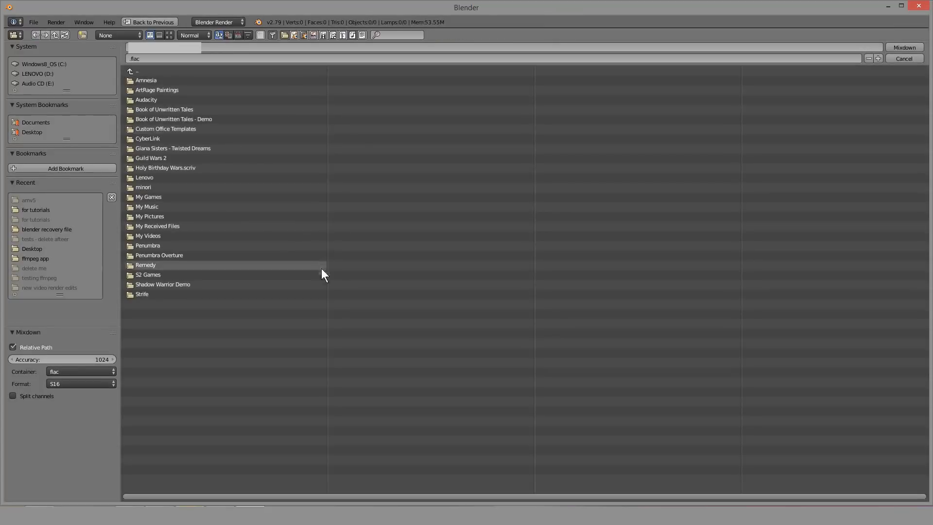
key("Escape")
Step: Move the playhead to 01:15+22 near the scene strip's end, and try to move the strip
middle_click_drag(296, 363, 421, 363)
scroll(421, 363, "up", 9)
left_click_drag(662, 377, 763, 381)
middle_click_drag(763, 379, 502, 359)
left_click(546, 357)
key("g")
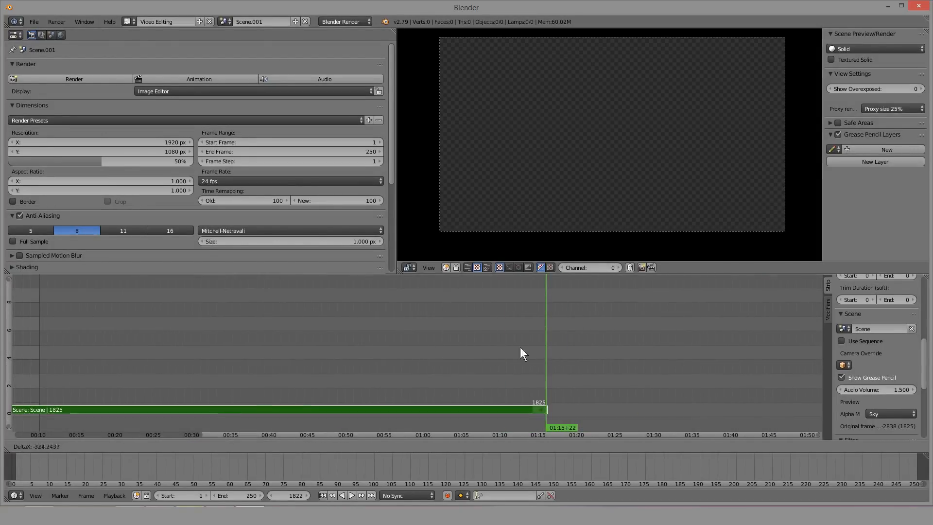
left_click(477, 347)
Step: Delete the scene strip from the new scene, and switch back to the original scene
scroll(383, 367, "down", 5)
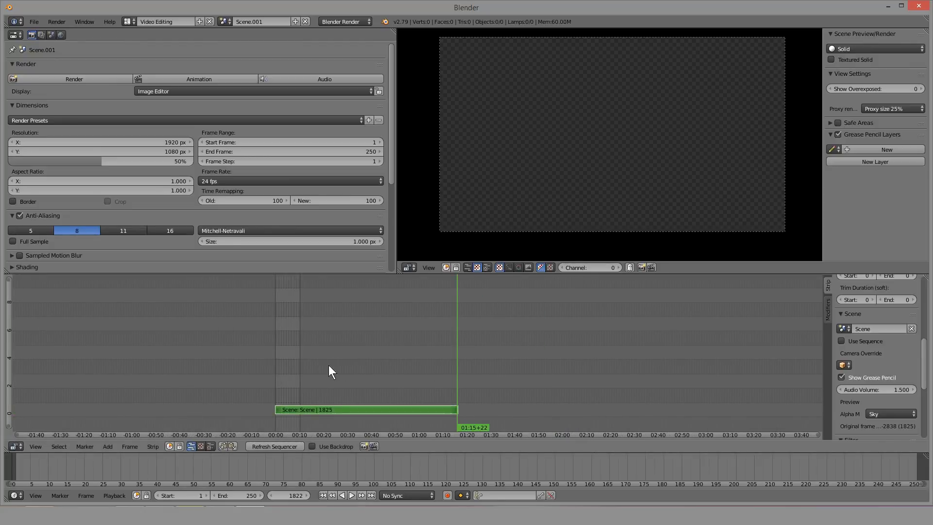
scroll(402, 379, "up", 4)
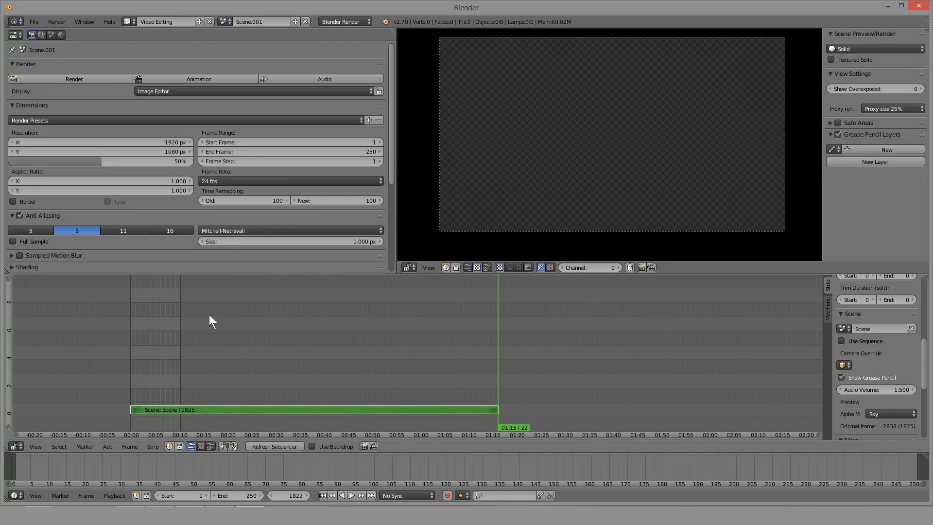
key("b")
left_click_drag(90, 327, 557, 462)
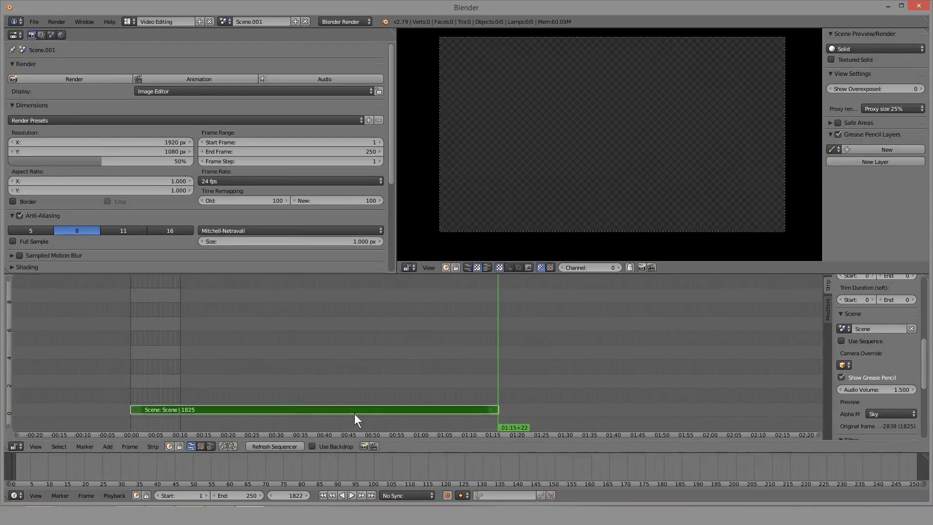
key("x")
left_click(301, 412)
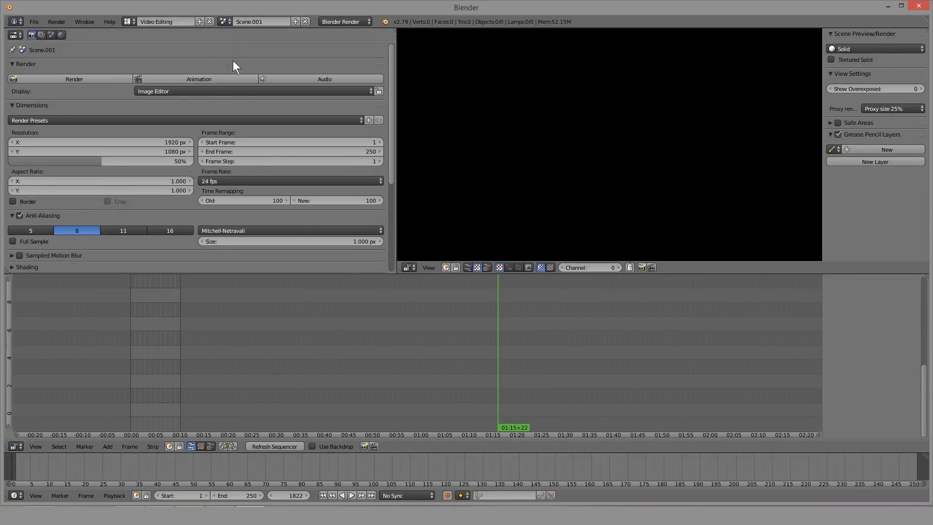
left_click(225, 23)
left_click(229, 35)
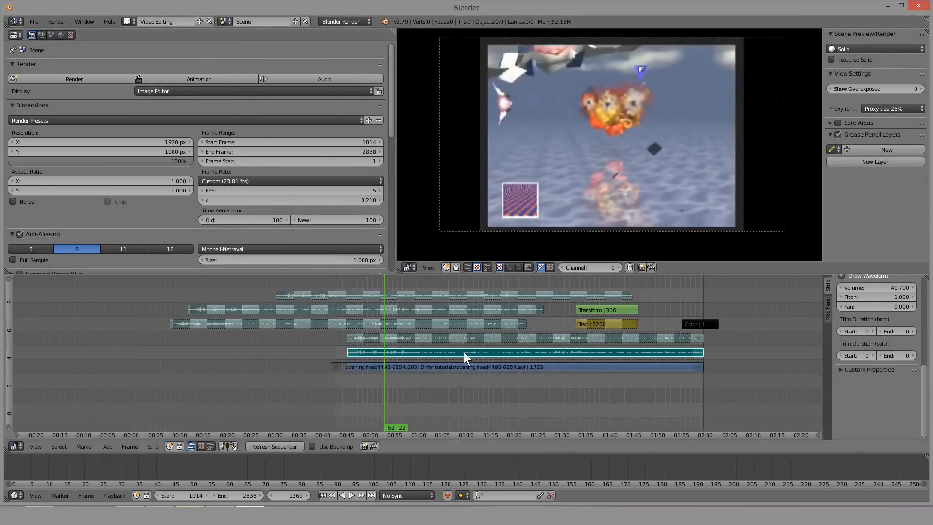
Step: Scrub the playhead around the start of the channel 5 sound strip, stopping at 52+12
scroll(463, 352, "up", 9)
left_click_drag(390, 377, 277, 380)
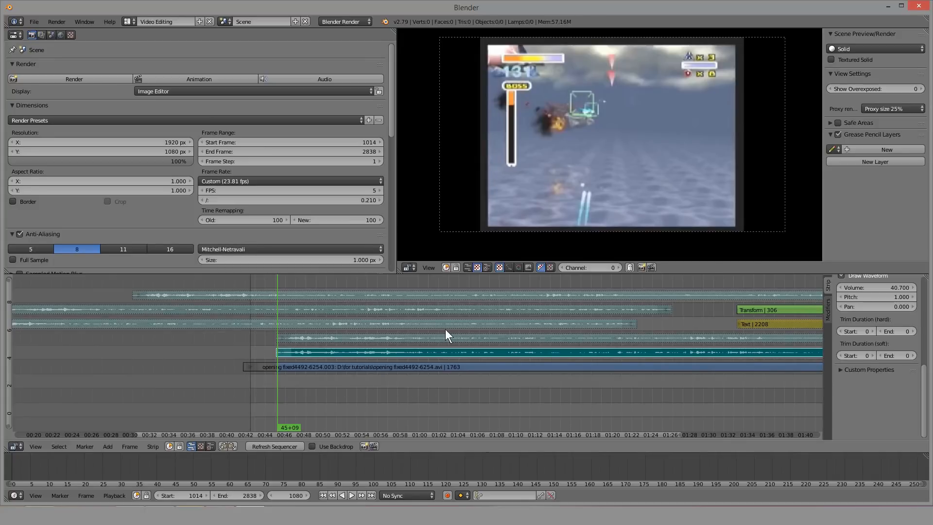
scroll(408, 377, "up", 5)
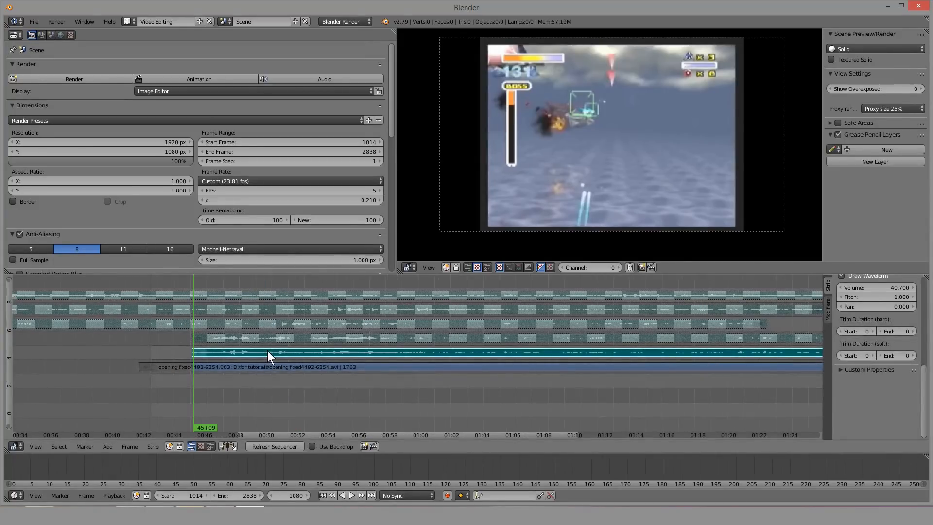
left_click(177, 382)
scroll(488, 403, "down", 8)
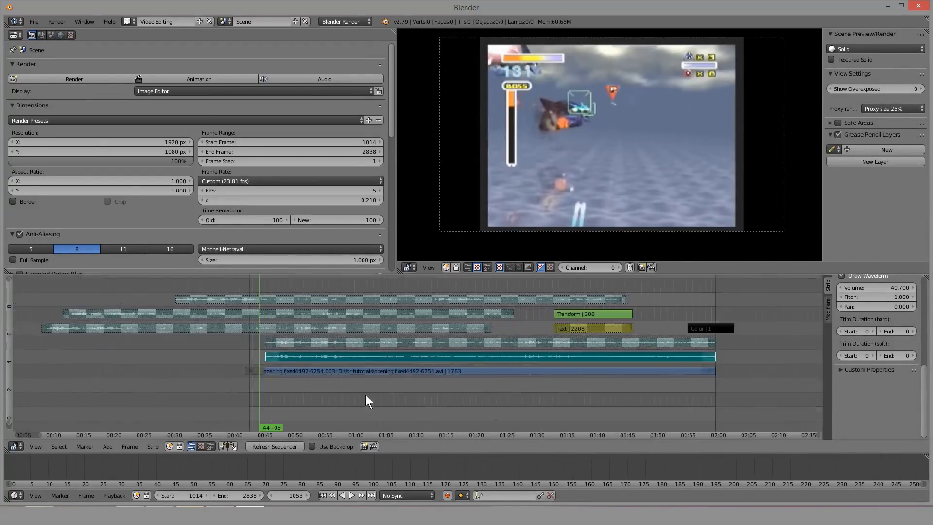
left_click(342, 387)
scroll(341, 388, "up", 3)
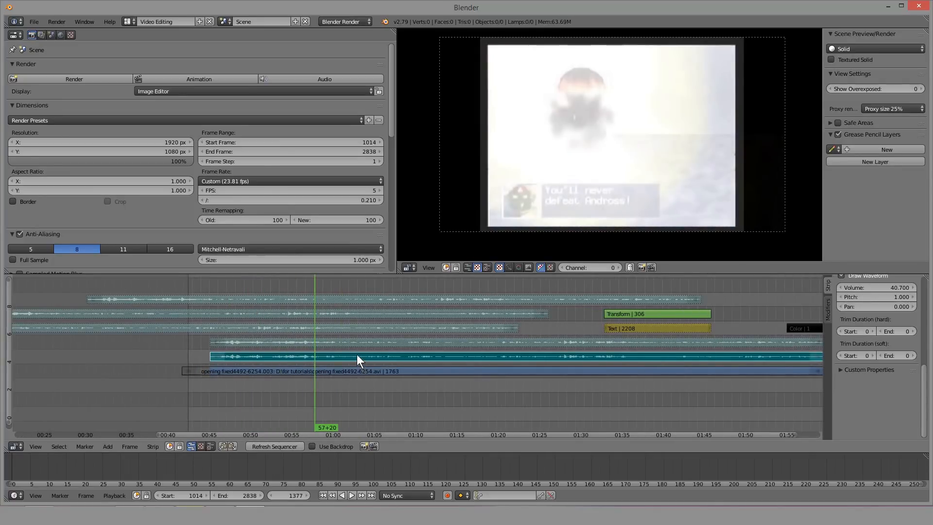
scroll(340, 372, "up", 2)
left_click(232, 382)
Step: Set the render Encoding audio volume back to 1.0, and review the available audio codecs
scroll(209, 195, "down", 10)
scroll(209, 199, "down", 4)
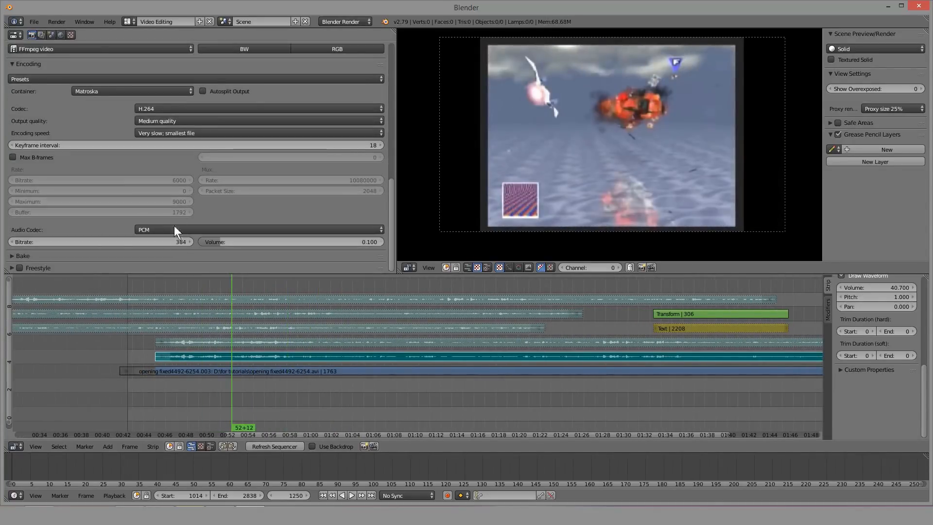
left_click(280, 229)
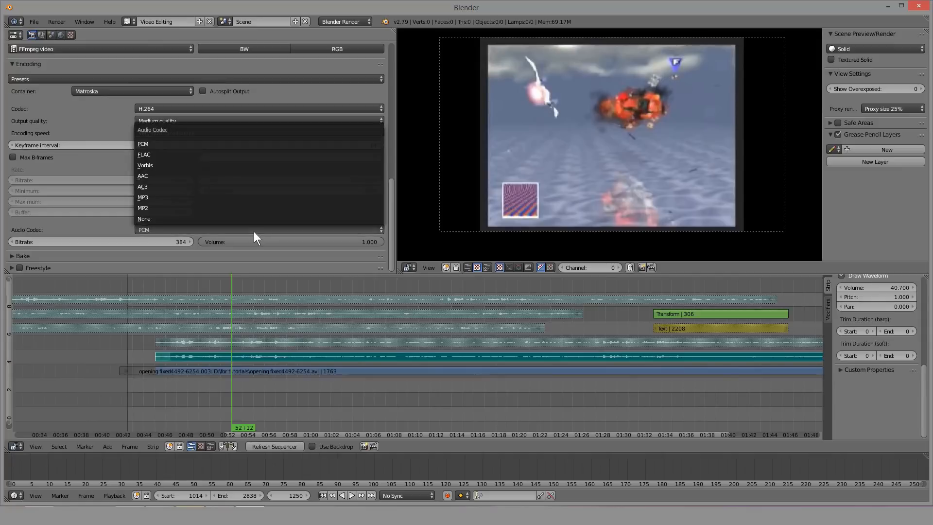
Step: Move the playhead to 49+23, and shift the channel 5 sound strip about 3 seconds earlier
left_click(205, 378)
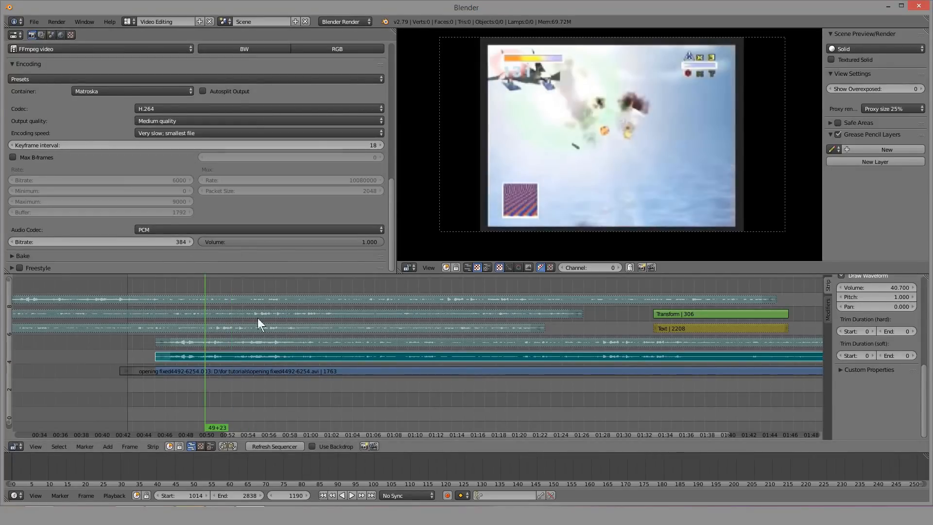
scroll(289, 209, "up", 14)
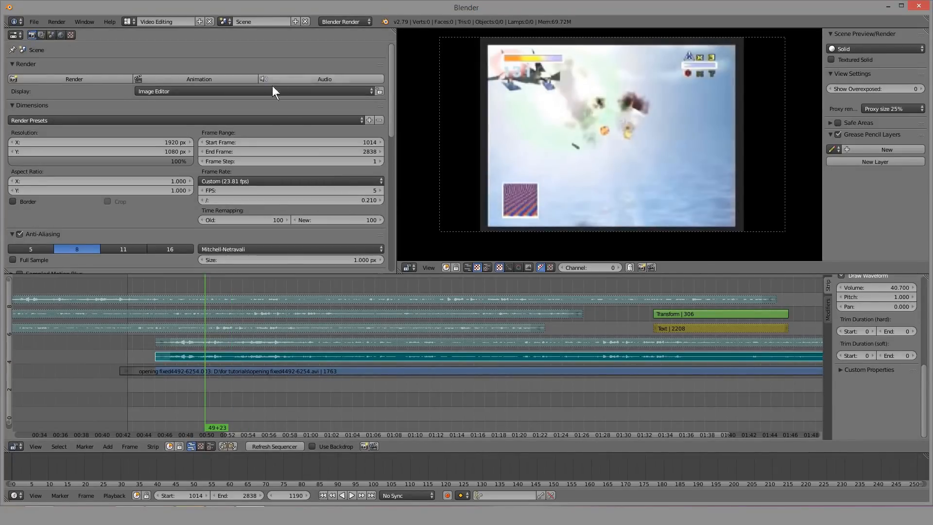
middle_click_drag(256, 355, 380, 352)
right_click_drag(381, 351, 341, 354)
Step: Open the audio mixdown export, set its accuracy to 1, and review the container options
left_click(323, 78)
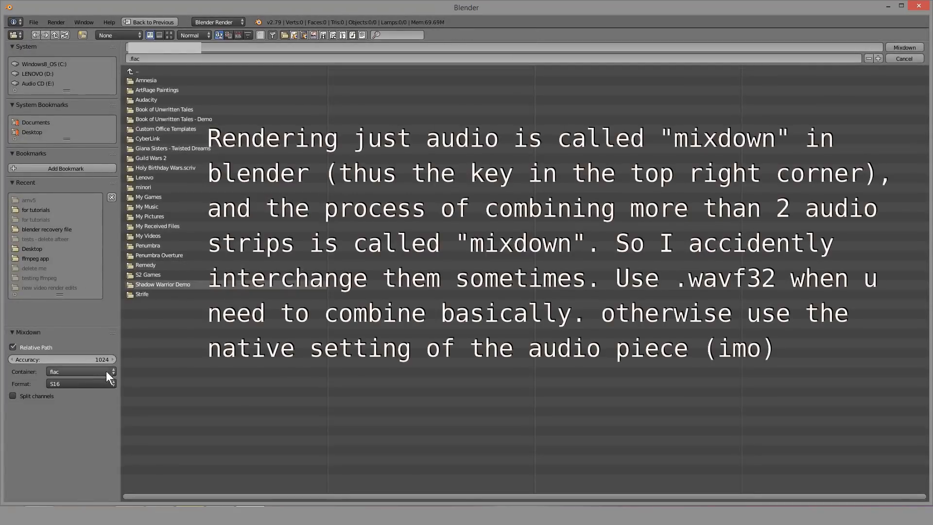
left_click_drag(97, 360, 58, 361)
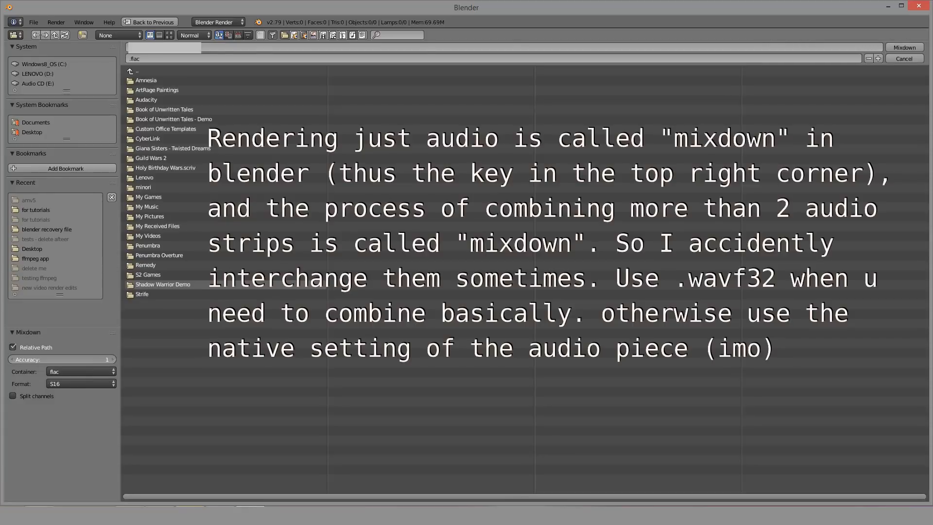
left_click(86, 368)
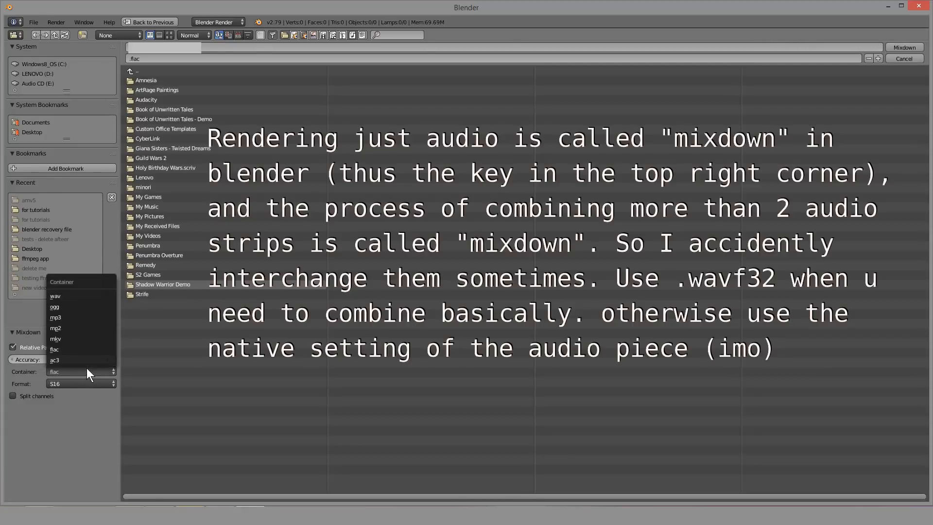
left_click(68, 368)
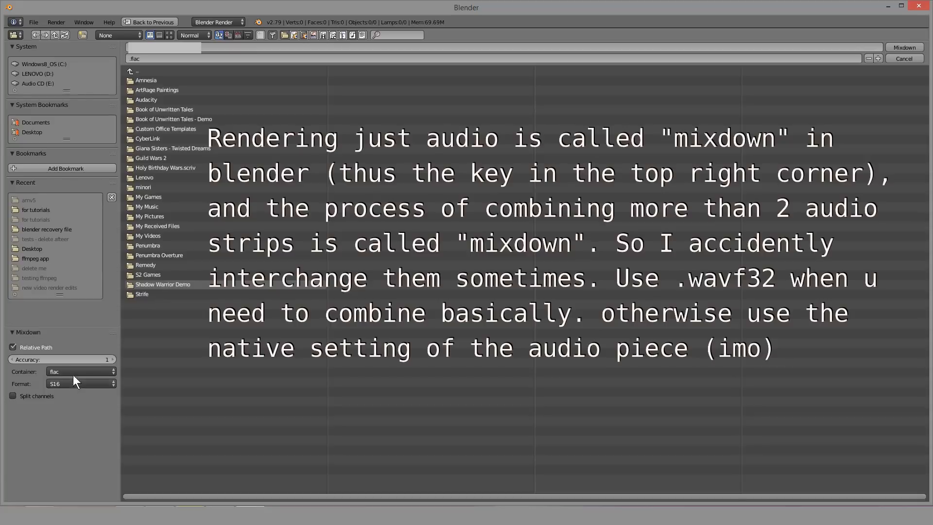
left_click(73, 370)
left_click(70, 369)
left_click(66, 372)
Step: Choose the wav container with the F32 format for the mixdown, and cancel the export
left_click(72, 371)
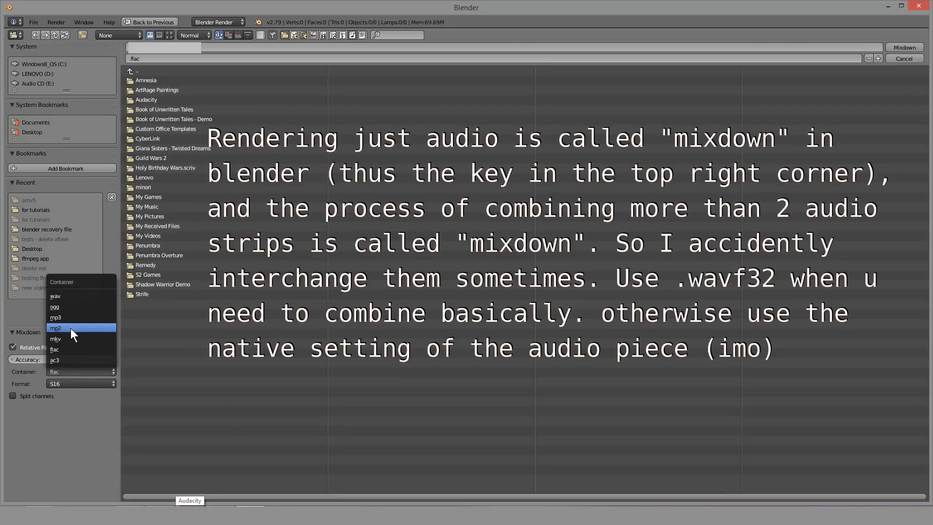
left_click(61, 295)
left_click(69, 382)
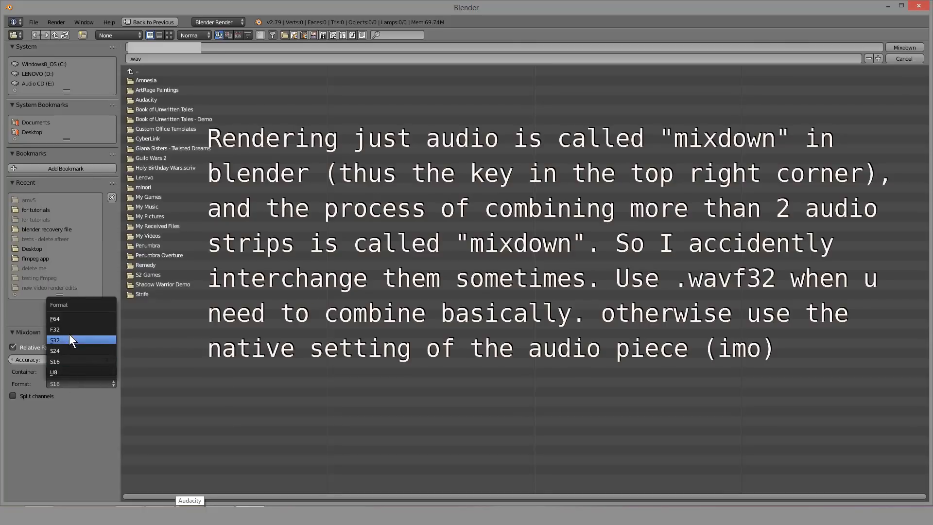
left_click(64, 325)
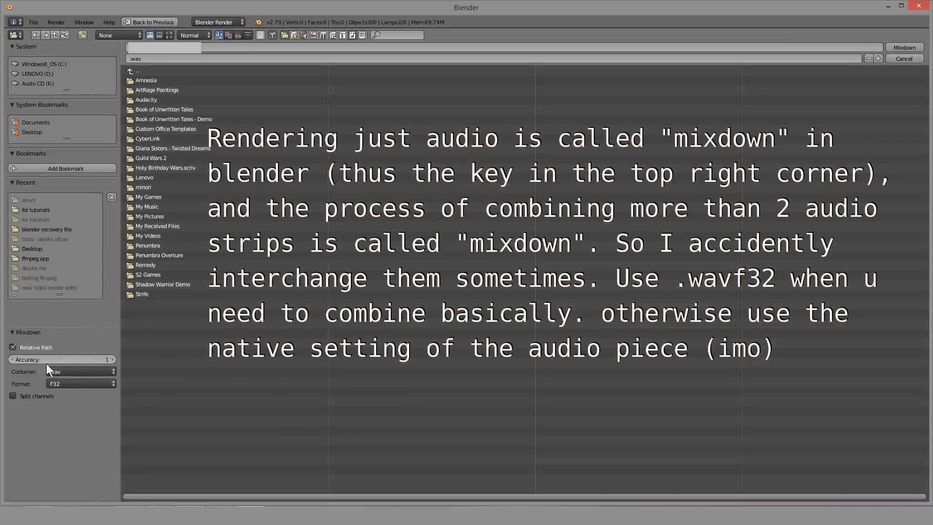
left_click(59, 384)
left_click(77, 360)
left_click(904, 59)
Step: Open the user preferences
left_click(15, 23)
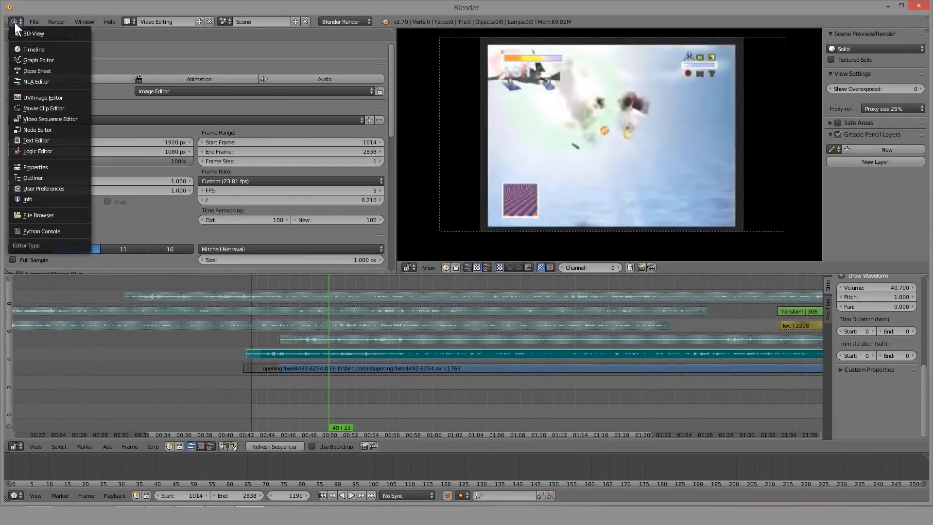
left_click(34, 21)
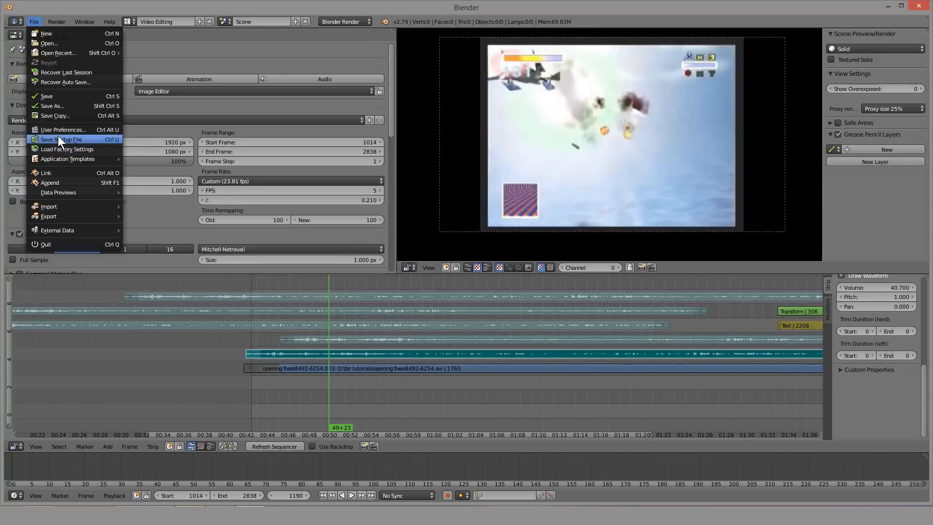
left_click(58, 129)
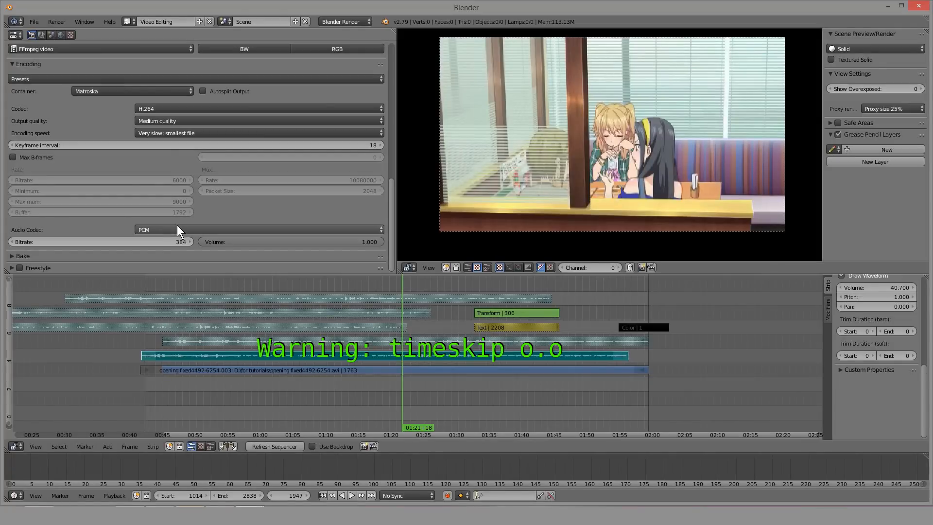
Step: Set the render Encoding audio codec to AAC, and look over the output settings
left_click(177, 228)
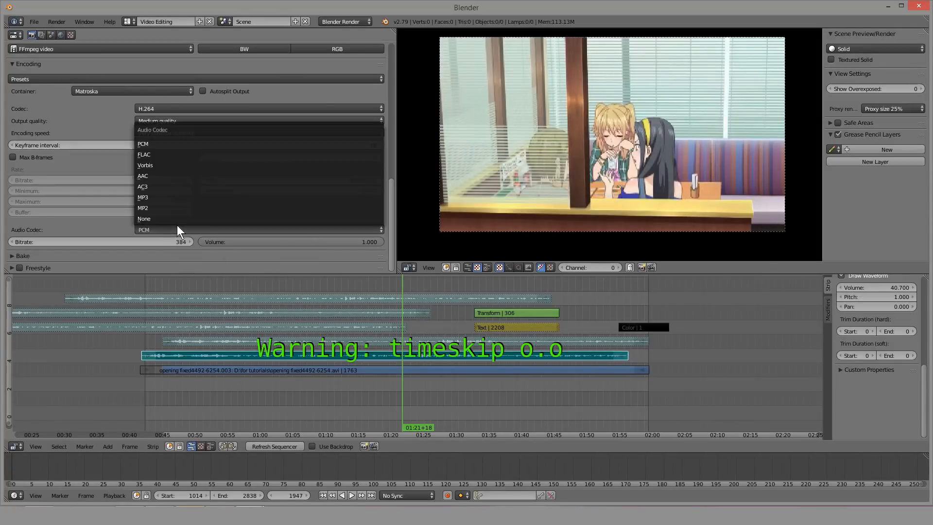
left_click(167, 176)
scroll(136, 229, "up", 5)
scroll(186, 210, "down", 5)
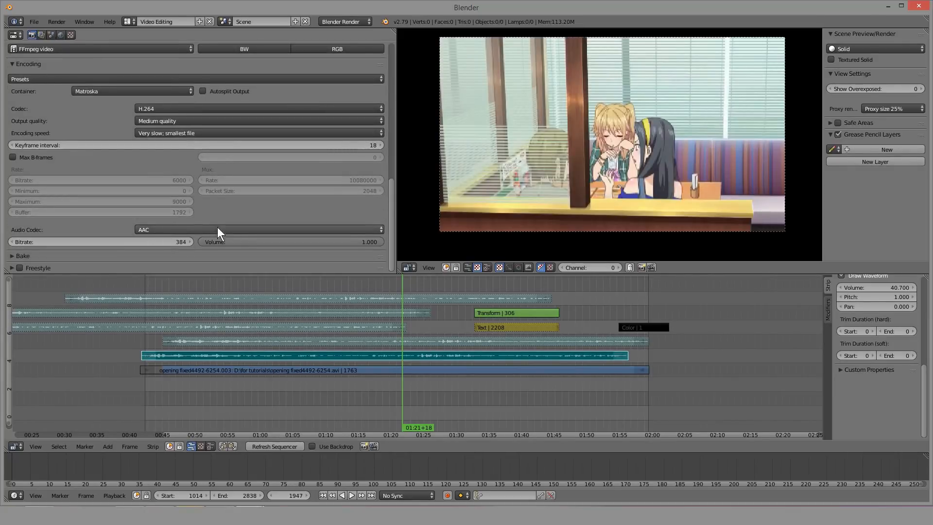
Step: Move the playhead to 53+07 and scrub forward through the sequence to 01:08+20
left_click(216, 374)
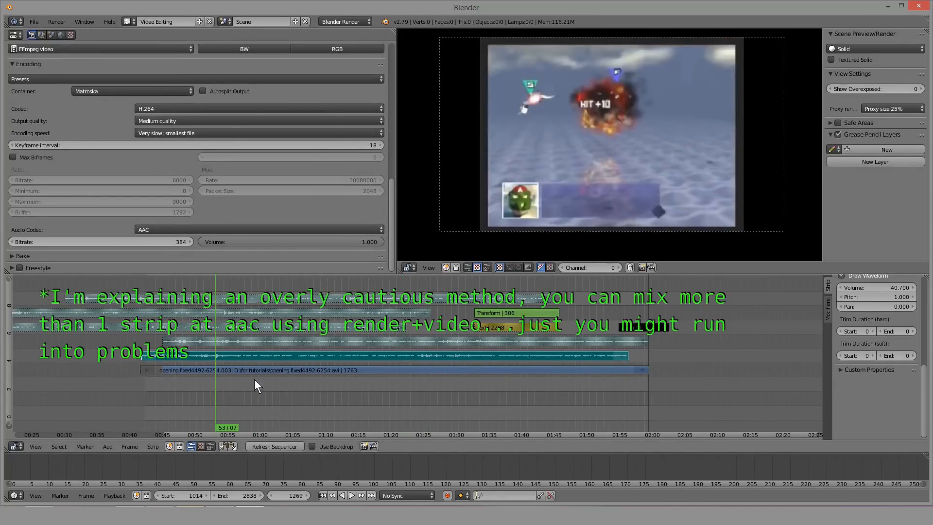
left_click_drag(254, 379, 287, 346)
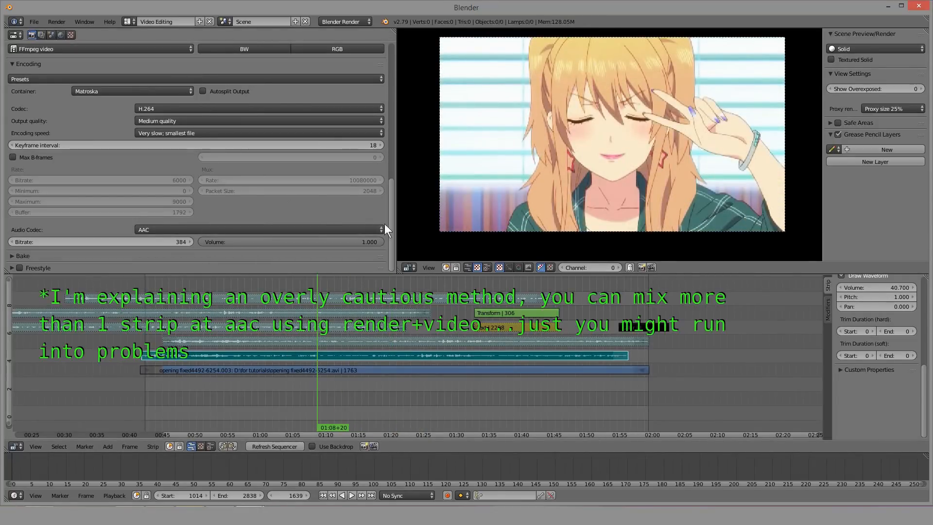
left_click_drag(390, 225, 302, 251)
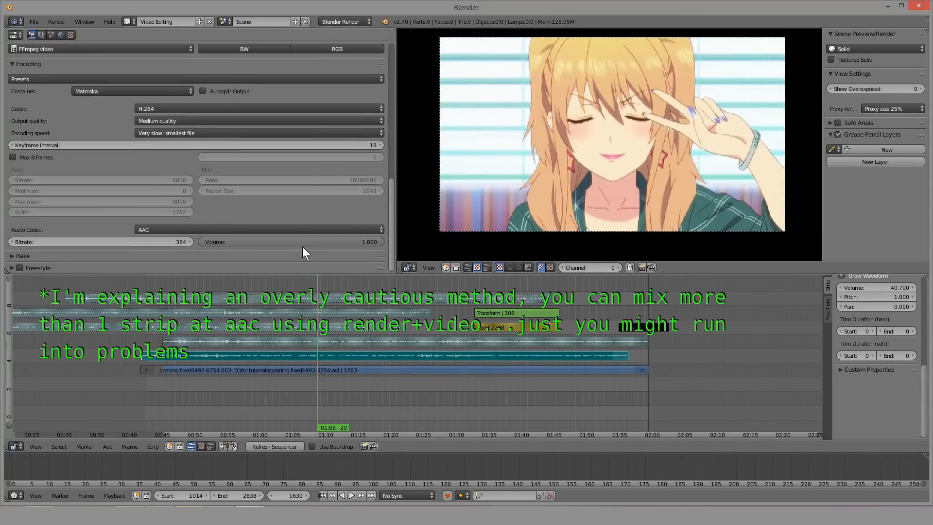